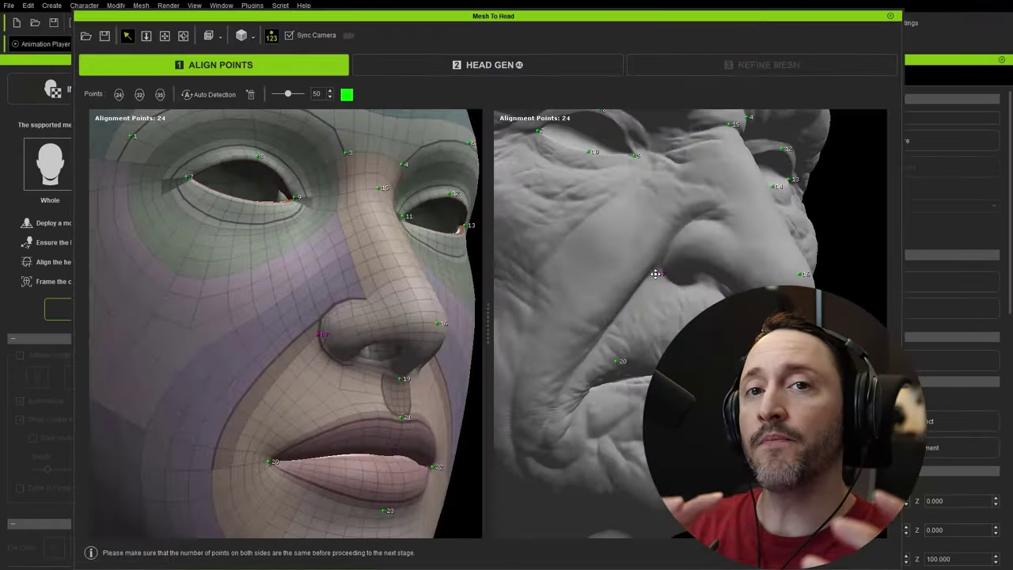
right_drag(731, 238, 731, 192)
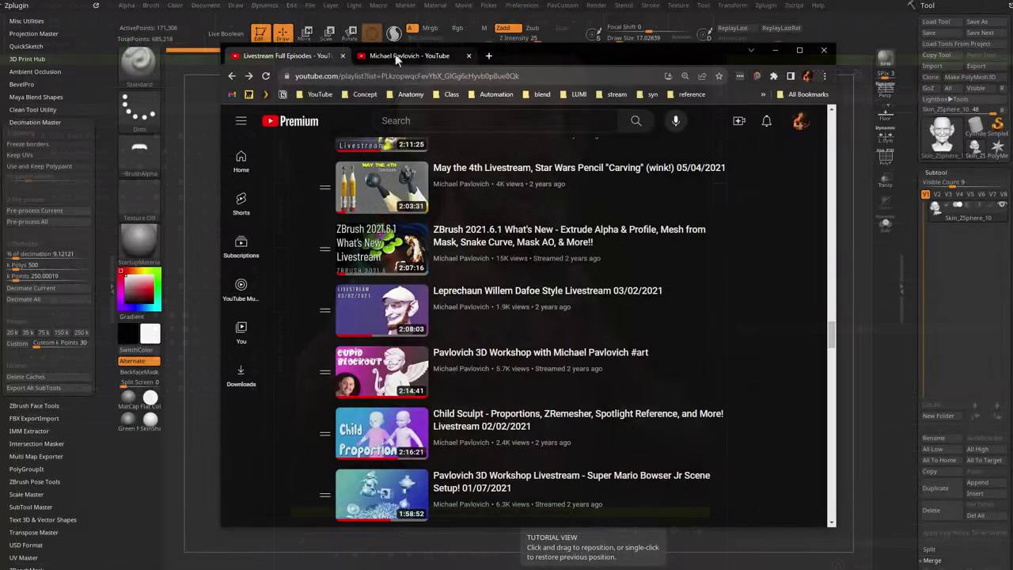
Step: Switch to the browser and look through the YouTube playlist "ZBrush Mesh & Reallusion Character Creator Workflow" from the channel's playlists
click(409, 51)
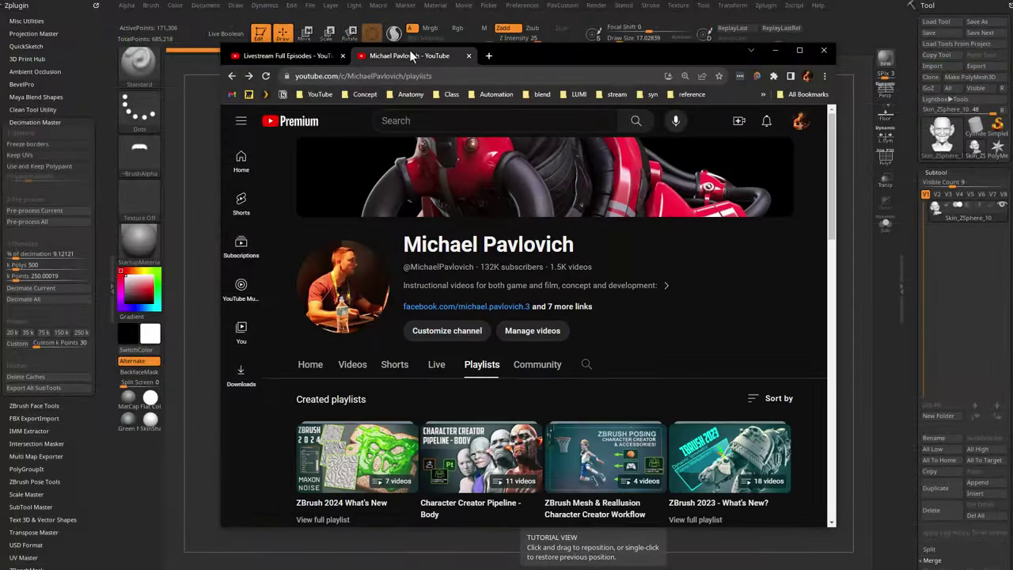
scroll(496, 400, down, 2)
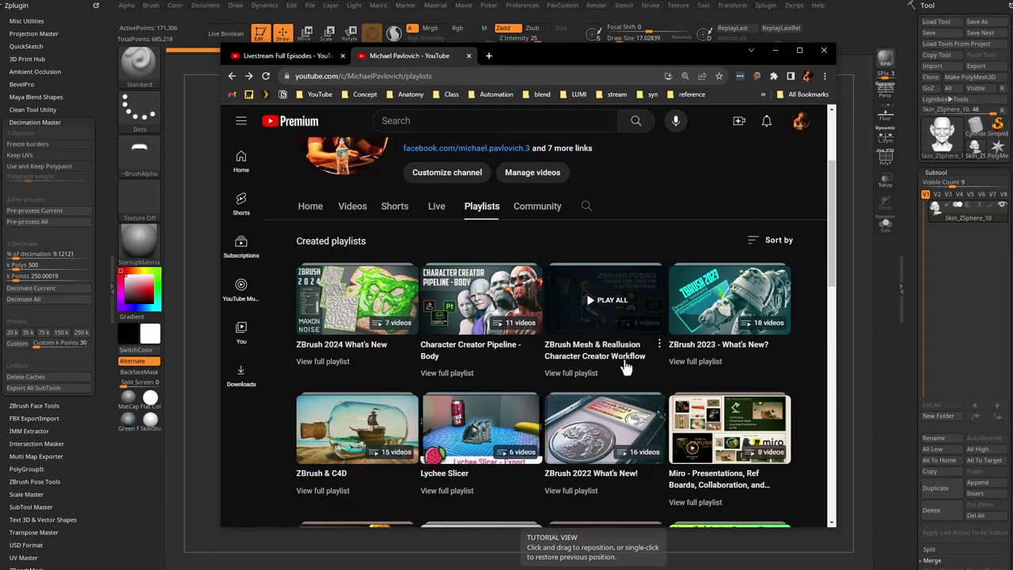
click(571, 380)
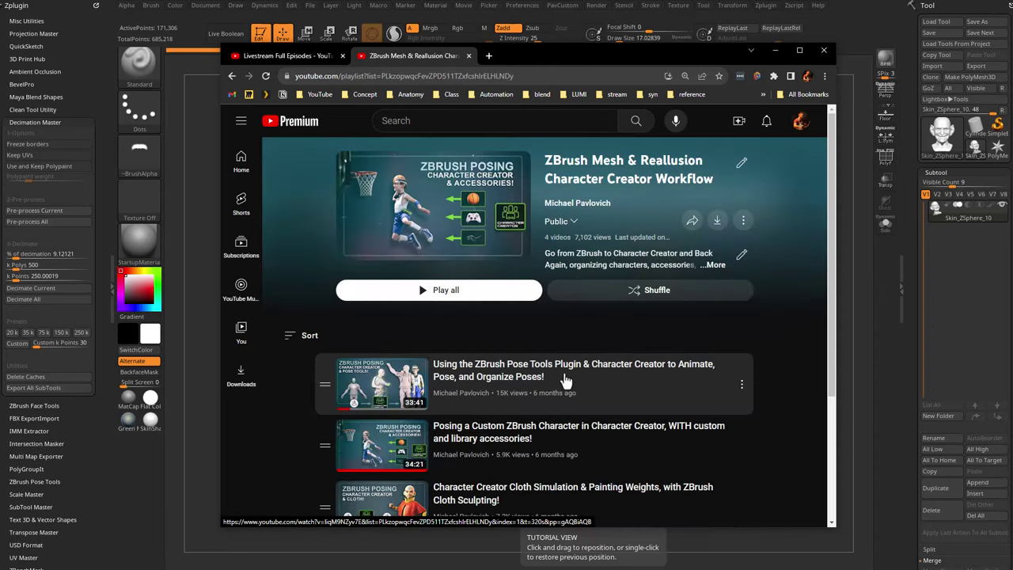
scroll(515, 307, down, 3)
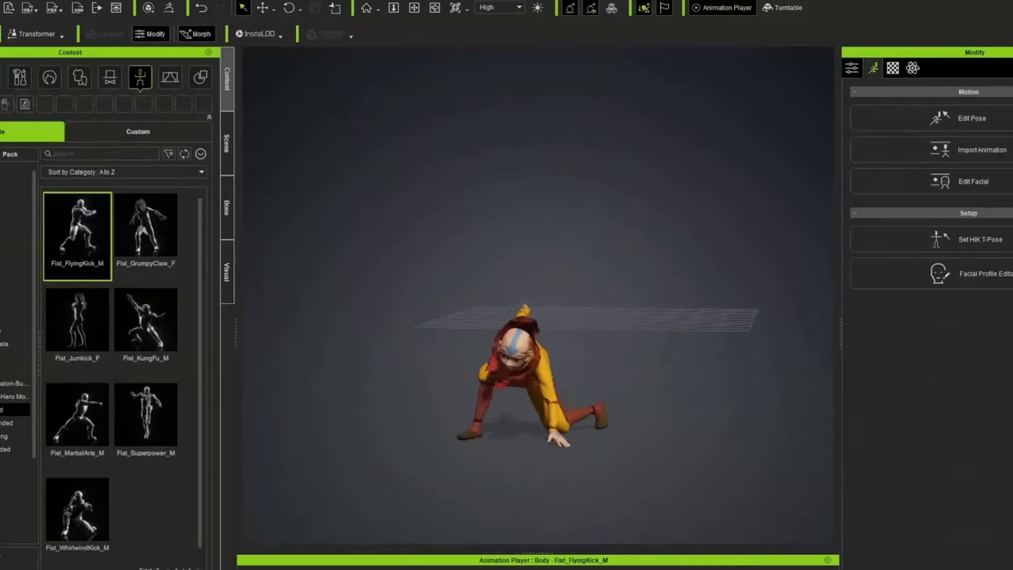
click(480, 448)
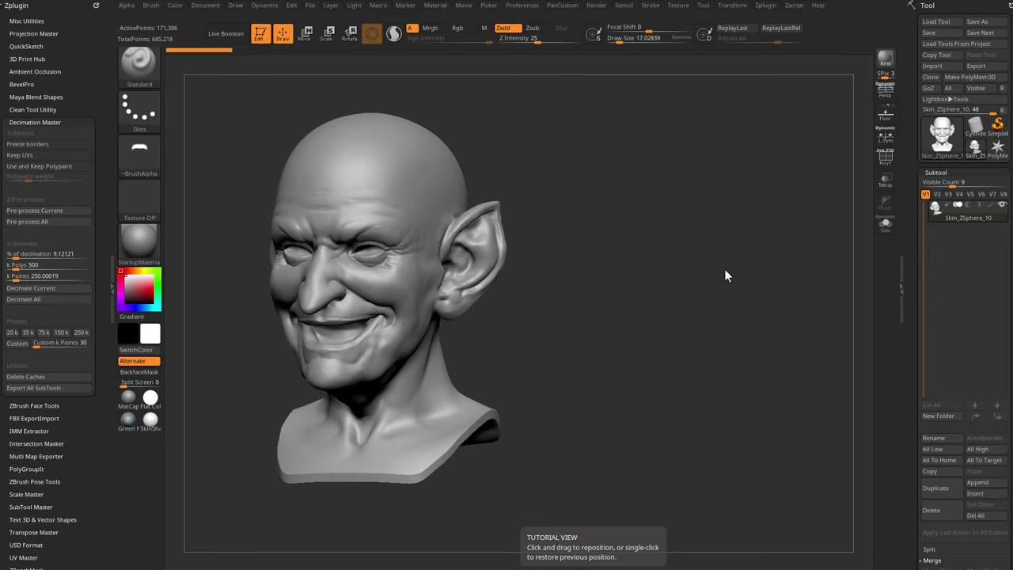
shift+drag(726, 270, 761, 285)
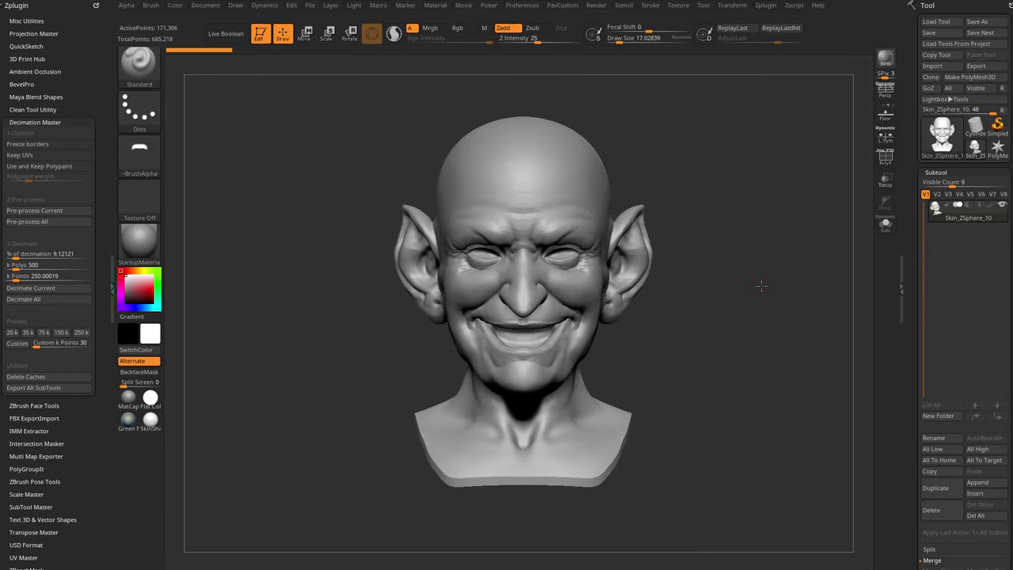
alt+drag(745, 214, 694, 222)
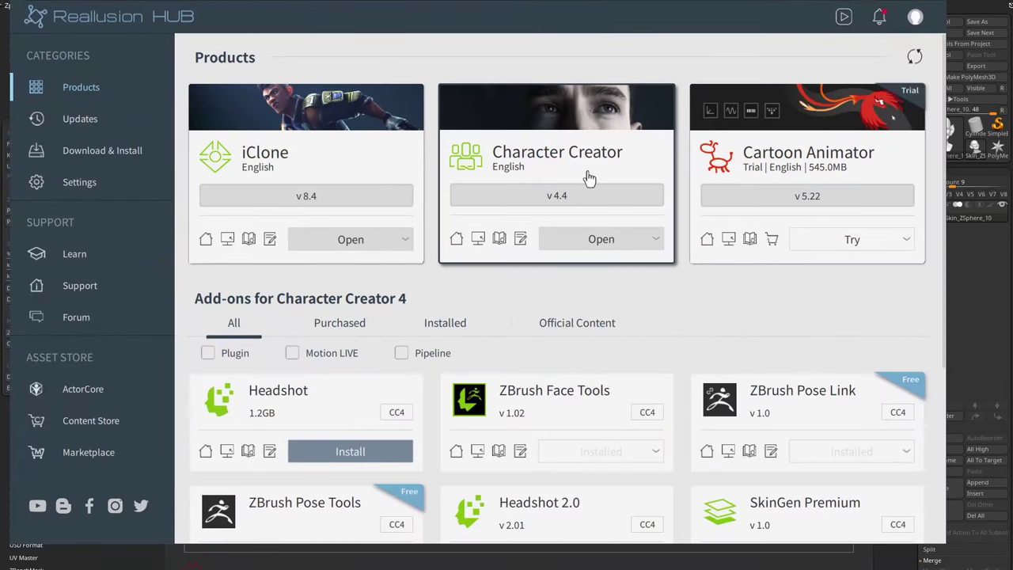
Step: Switch to Reallusion Hub and review the add-ons offered for iClone, Cartoon Animator and Character Creator 4
click(344, 125)
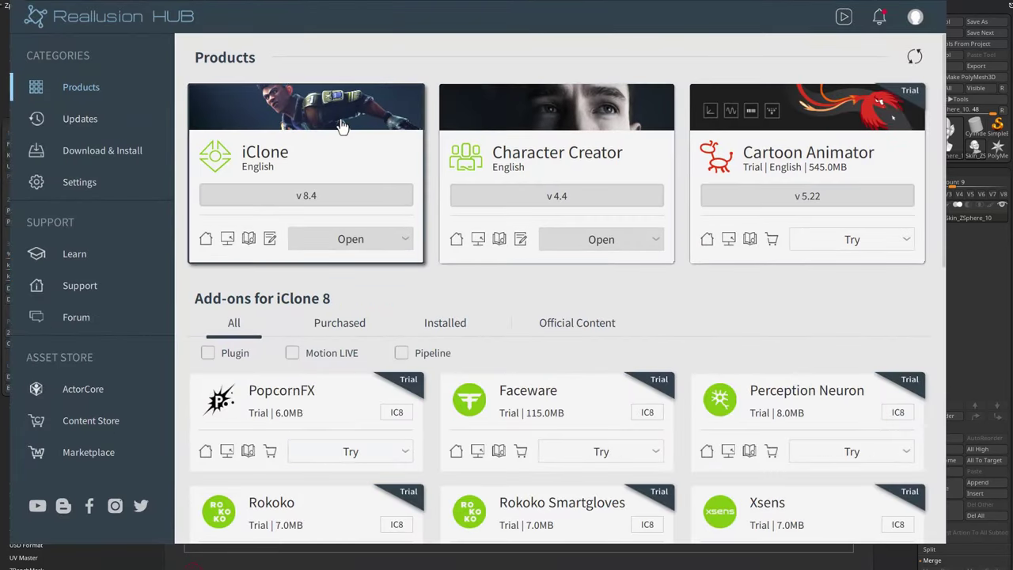
click(740, 127)
click(573, 107)
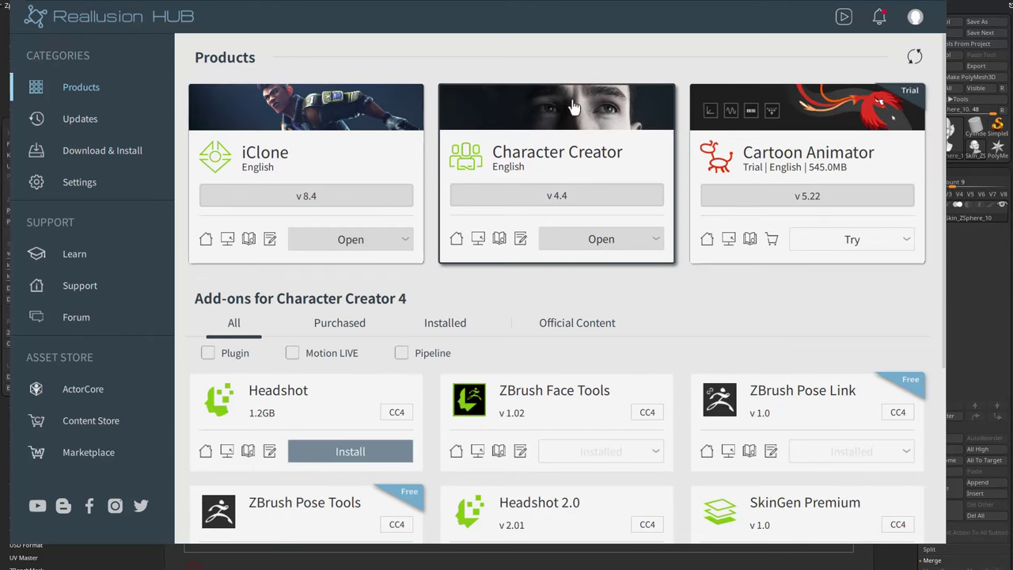
scroll(235, 320, down, 3)
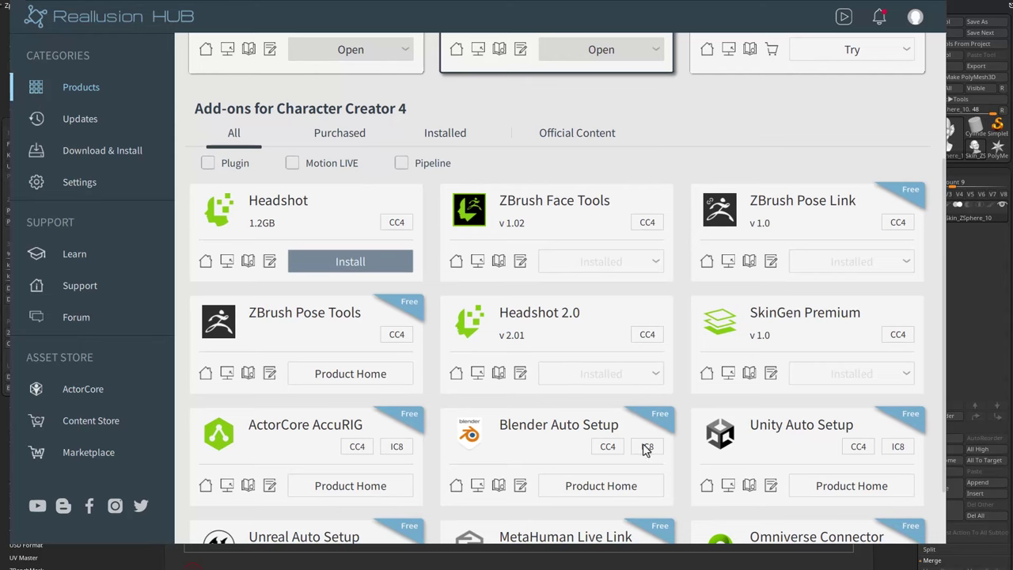
scroll(640, 453, up, 3)
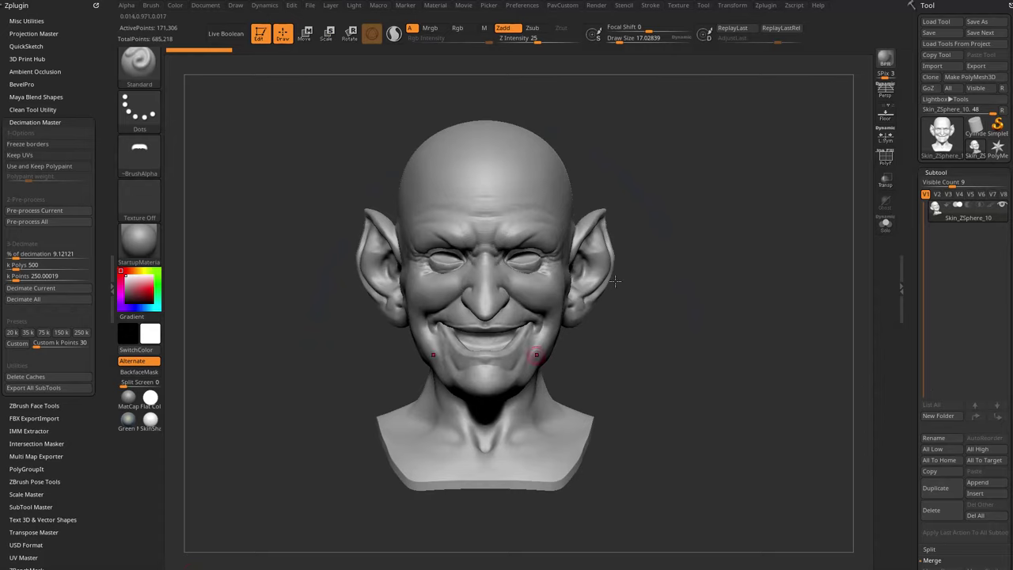
mouse_move(534, 350)
mouse_down()
mouse_move(708, 296)
mouse_move(704, 317)
mouse_move(703, 268)
mouse_move(686, 229)
mouse_move(335, 206)
mouse_move(585, 242)
mouse_move(606, 294)
mouse_up()
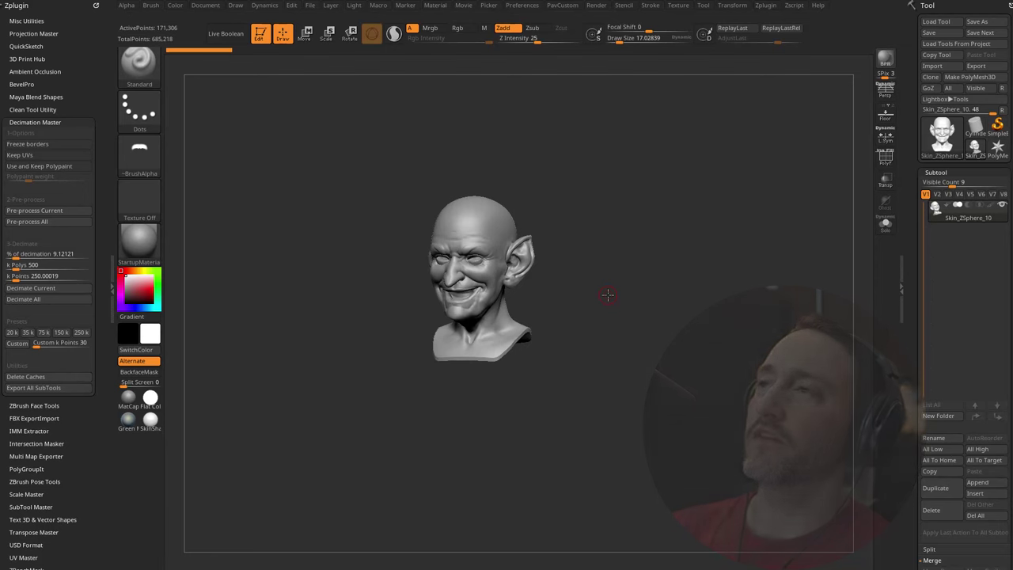
drag(573, 310, 542, 303)
drag(527, 336, 561, 262)
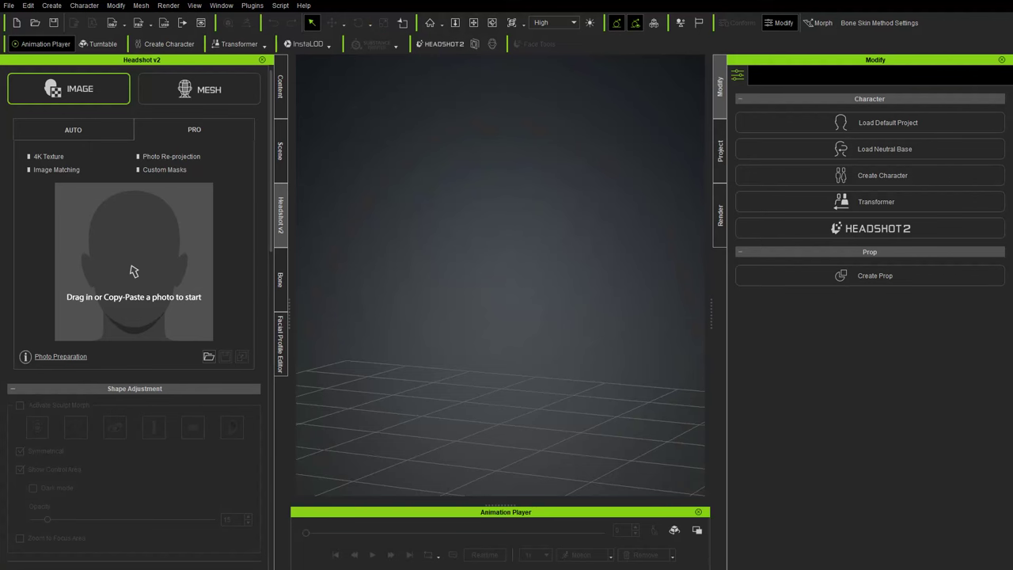
Step: Switch to Character Creator and load the neutral base character into the empty scene
click(281, 75)
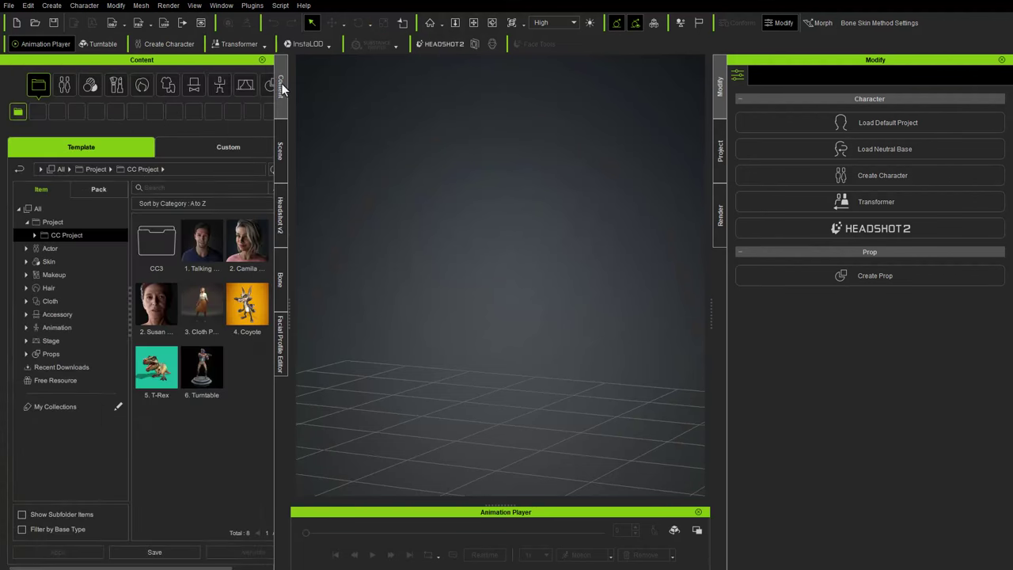
click(881, 144)
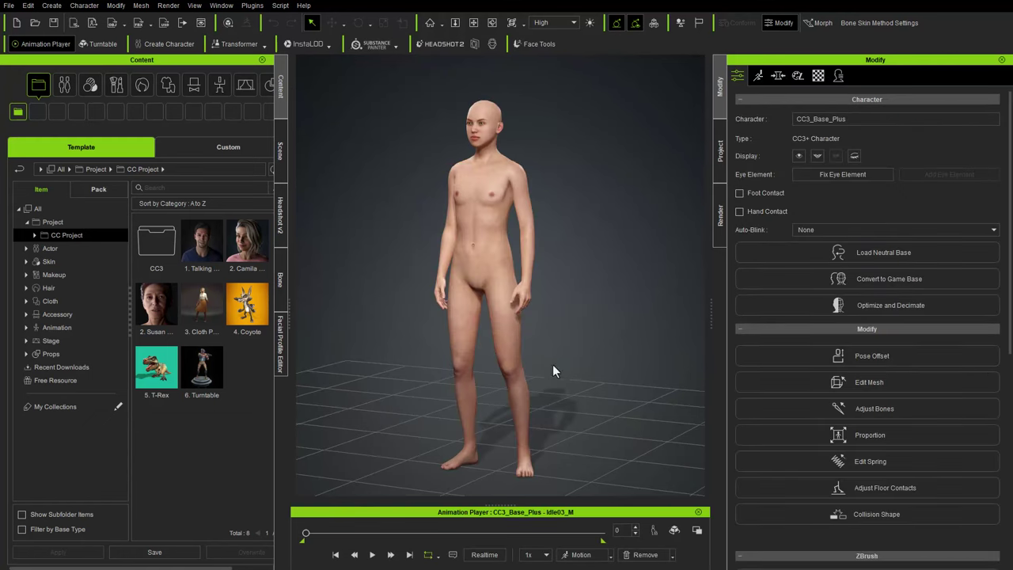
Step: Select CC3_Base_Plus with all its meshes in the scene and send it to ZBrush through GoZ in A-Pose
click(278, 136)
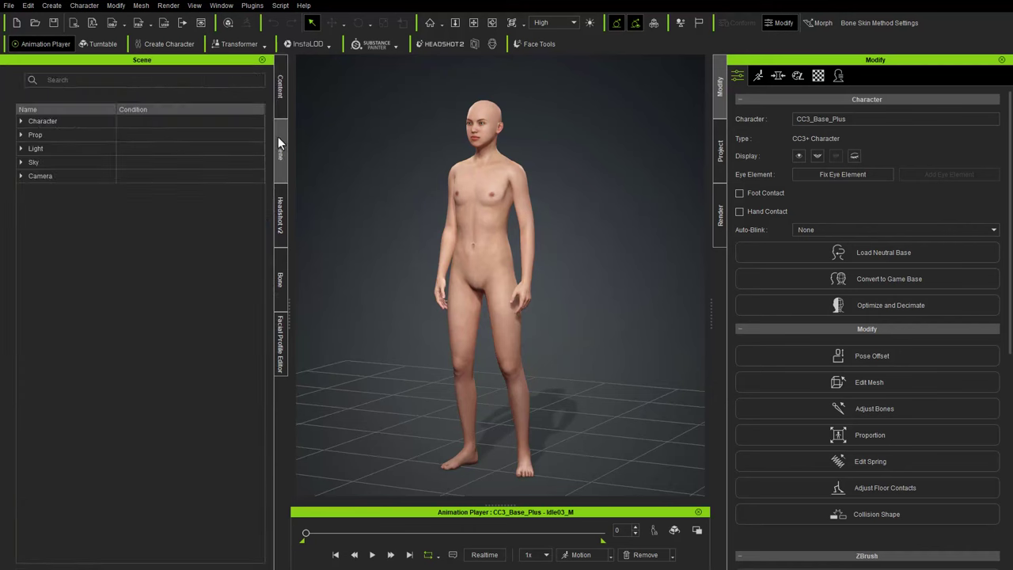
click(21, 123)
click(31, 136)
click(83, 167)
shift+click(84, 227)
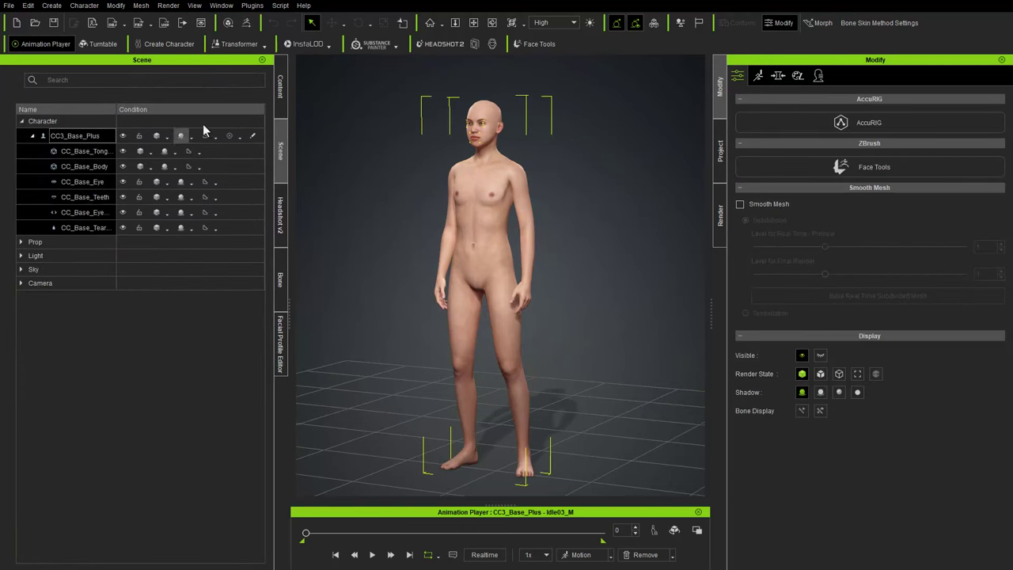
click(246, 24)
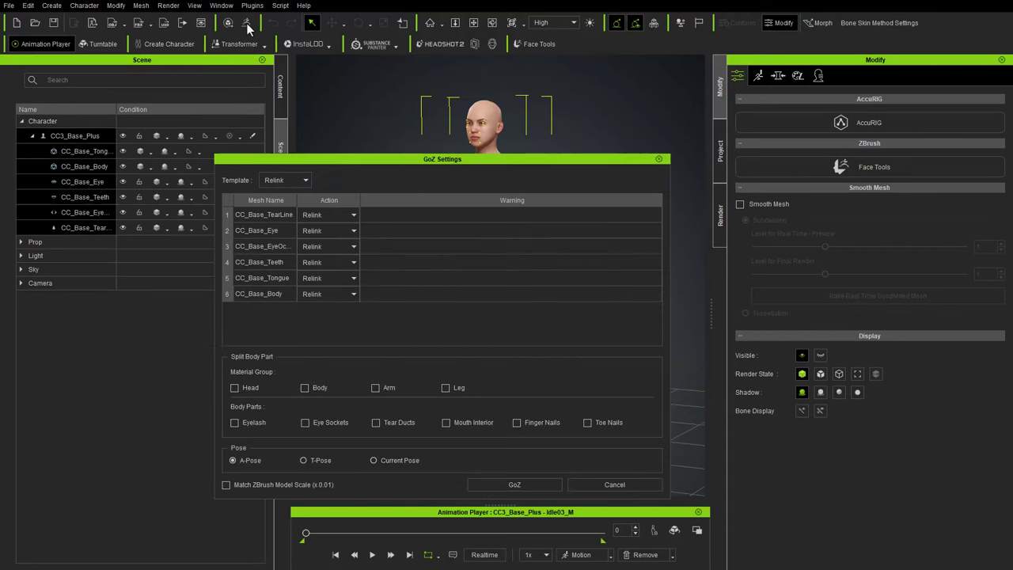
click(283, 193)
click(513, 487)
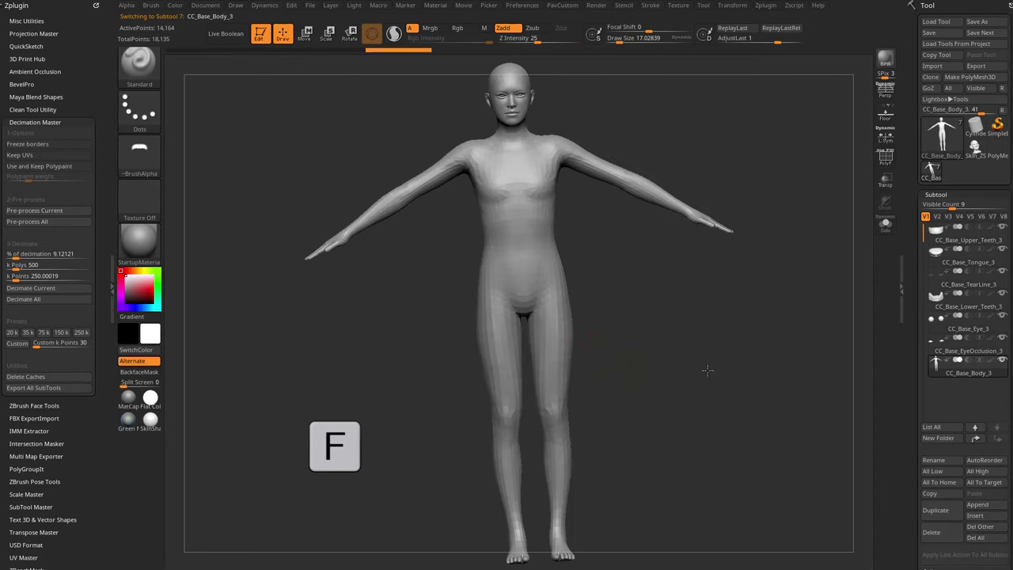
Step: Delete every subtool except the CC_Base_Body_3 body mesh
drag(708, 370, 883, 378)
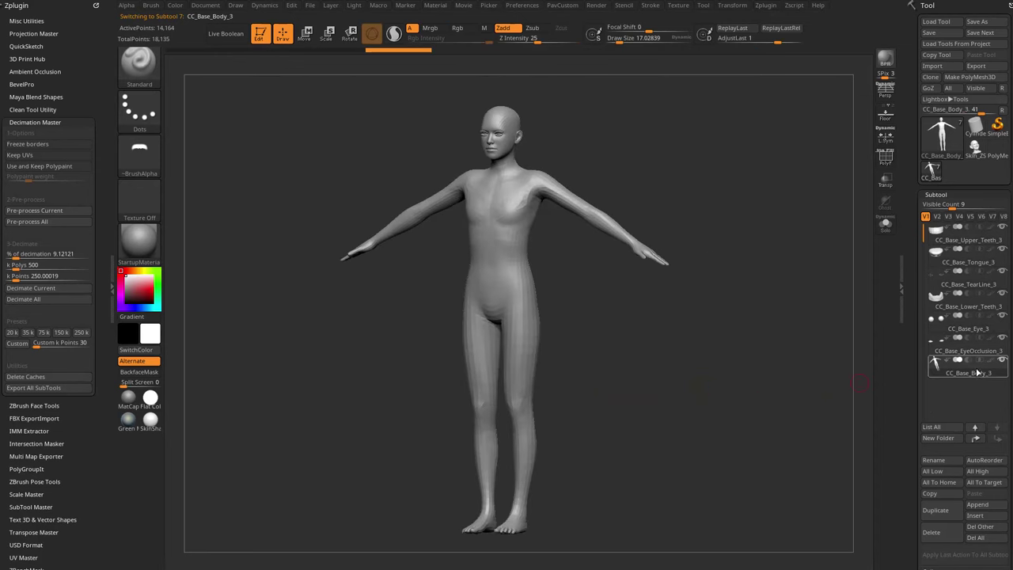
scroll(913, 394, down, 2)
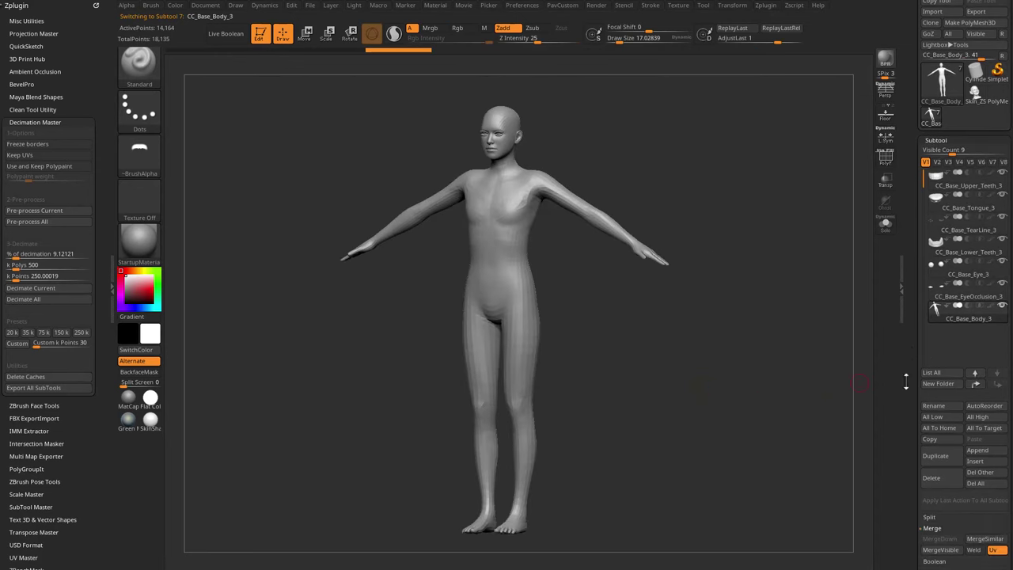
click(979, 475)
Step: Append the sculpted pointy-eared head to the base body as a new subtool
shift+drag(691, 195, 710, 194)
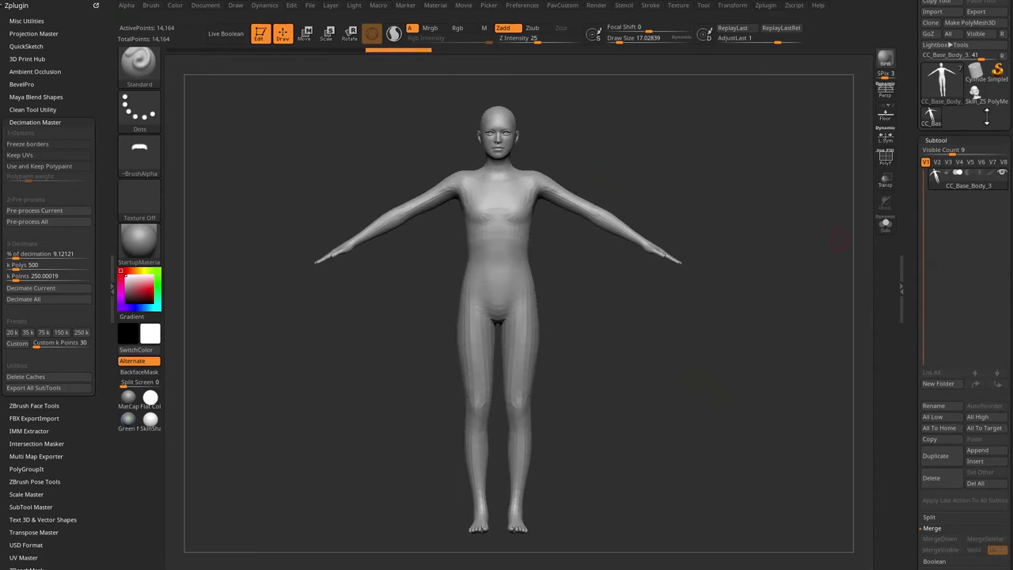
click(980, 452)
click(711, 384)
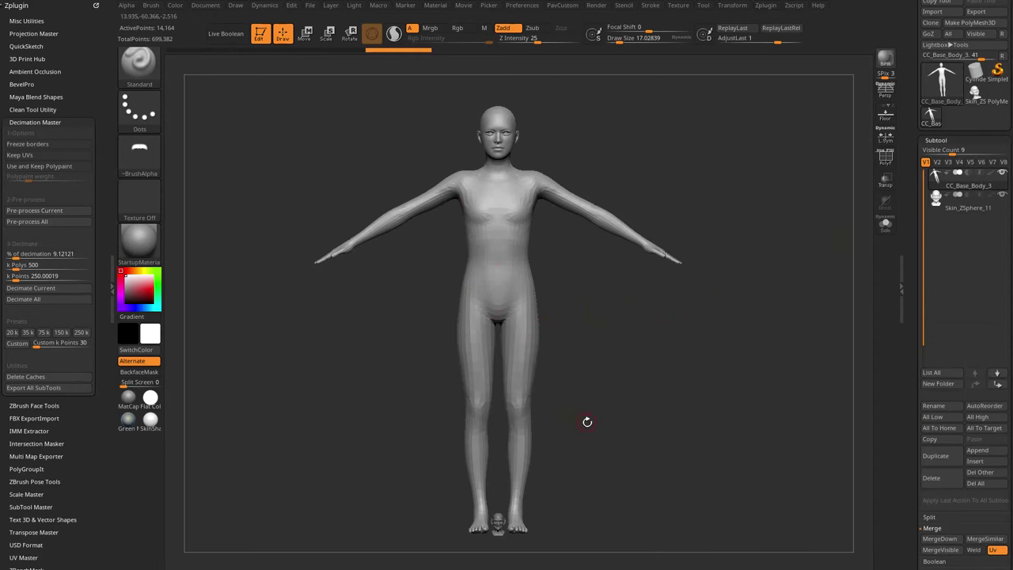
Step: Select the small head sculpt at the body's feet and move it straight up to the base body's head
alt+drag(599, 416, 591, 382)
alt+click(489, 486)
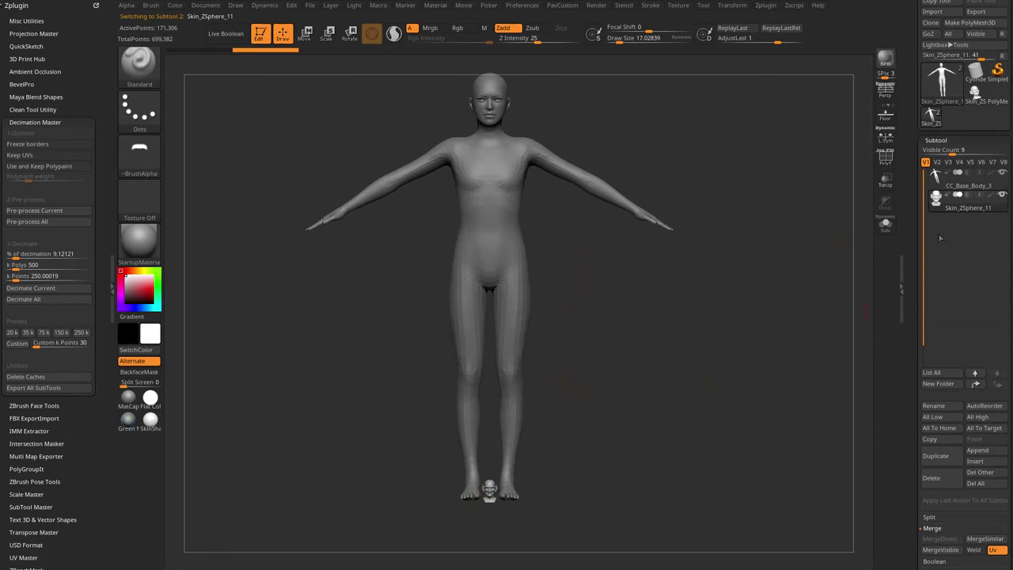
alt+drag(730, 298, 740, 308)
key(w)
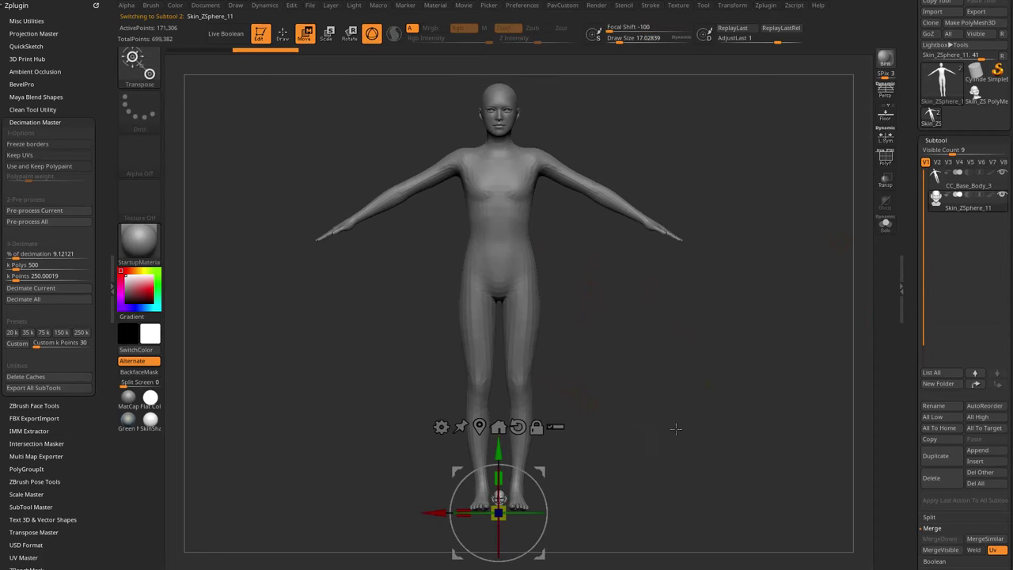
drag(635, 425, 506, 407)
drag(502, 457, 502, 55)
alt+drag(572, 75, 578, 277)
Step: Turn on transparency and fit the head sculpt's size and position to the base body's head in side view
click(887, 182)
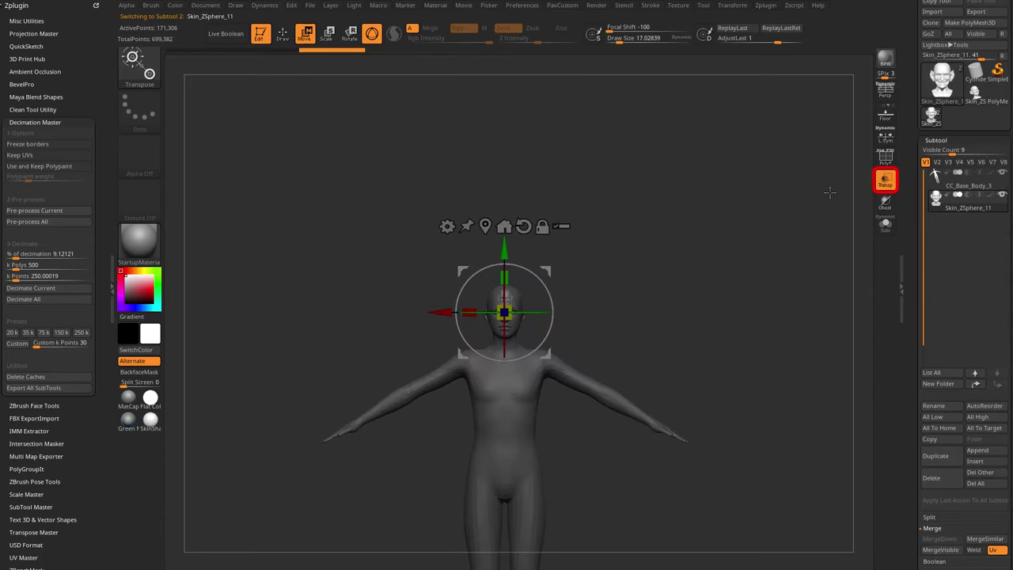
shift+drag(828, 190, 661, 242)
drag(521, 307, 551, 334)
drag(512, 370, 506, 374)
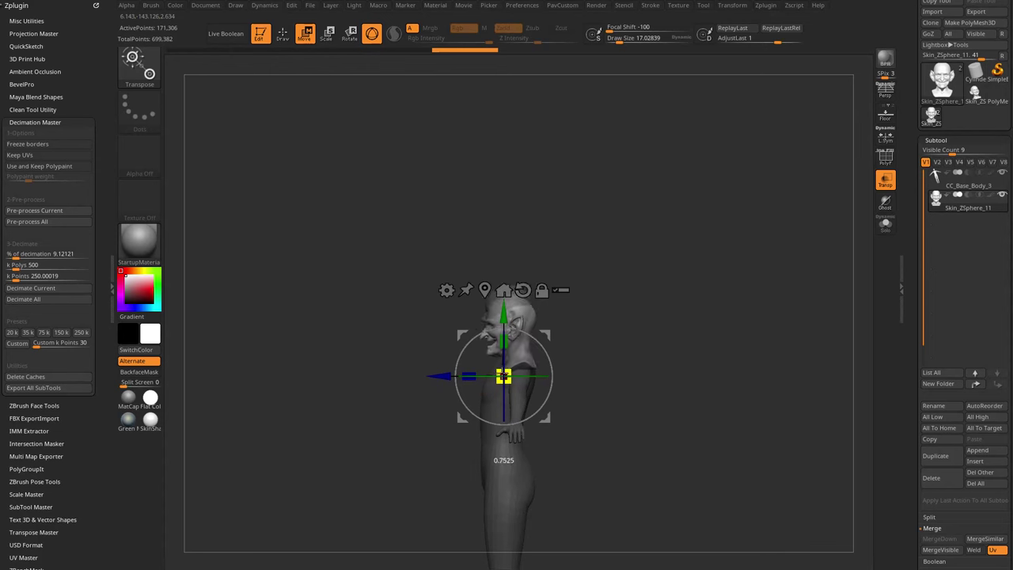
drag(505, 317, 505, 298)
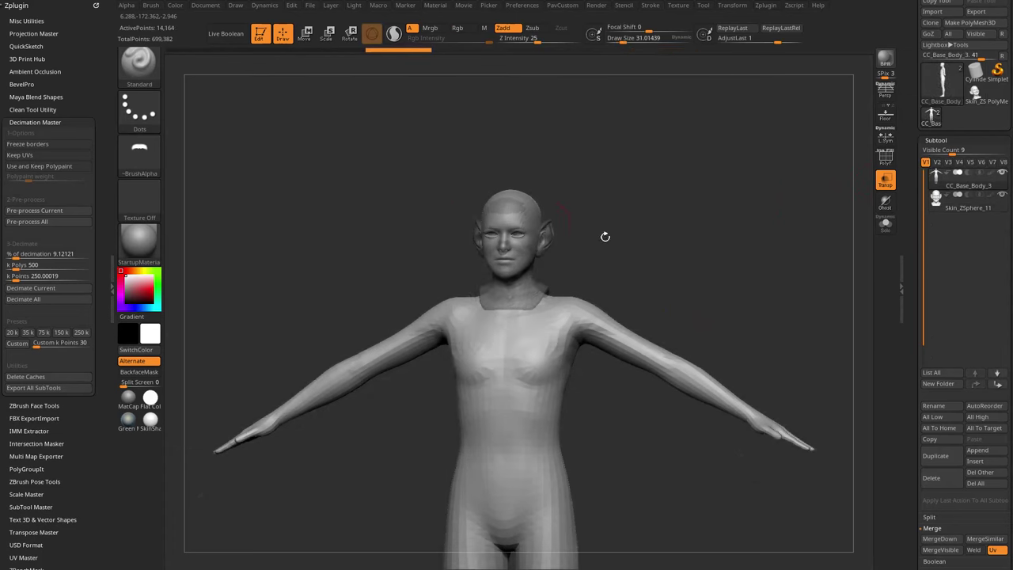
Step: Delete the CC_Base_Body_3 subtool, keeping only the resized head sculpt
drag(606, 237, 660, 255)
scroll(906, 244, down, 1)
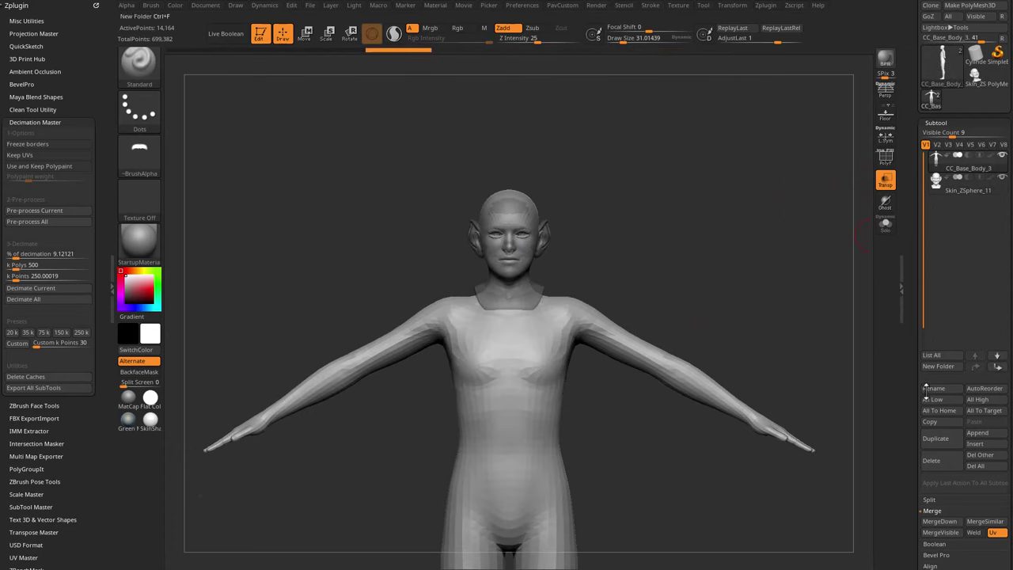
click(941, 463)
drag(908, 277, 899, 351)
drag(774, 340, 717, 373)
drag(741, 264, 680, 309)
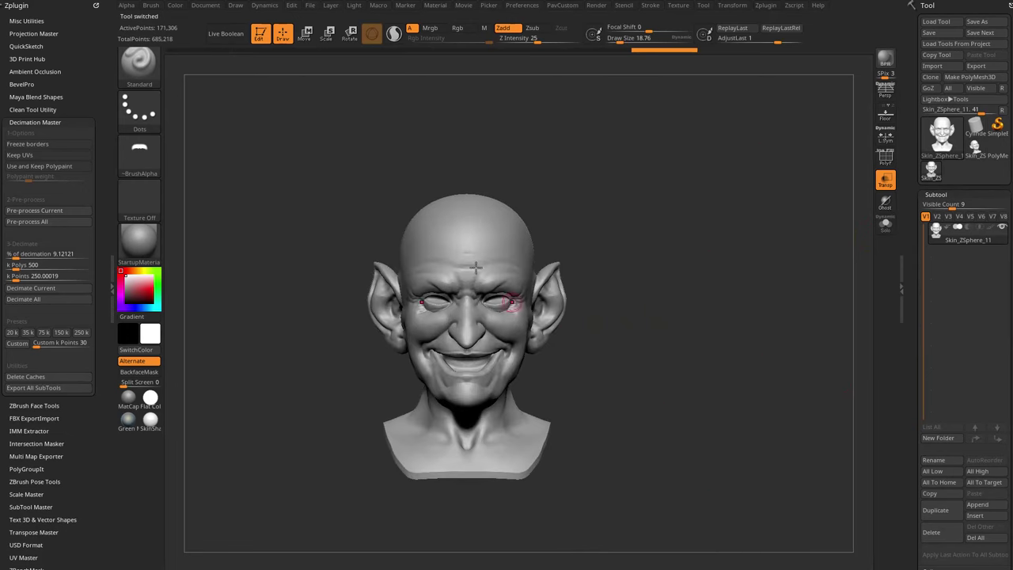
mouse_move(671, 274)
mouse_down()
mouse_move(674, 255)
mouse_move(649, 272)
mouse_move(662, 261)
mouse_up()
Step: Pull the corners of the head's smile downward with a large Move brush to relax the expression
click(733, 6)
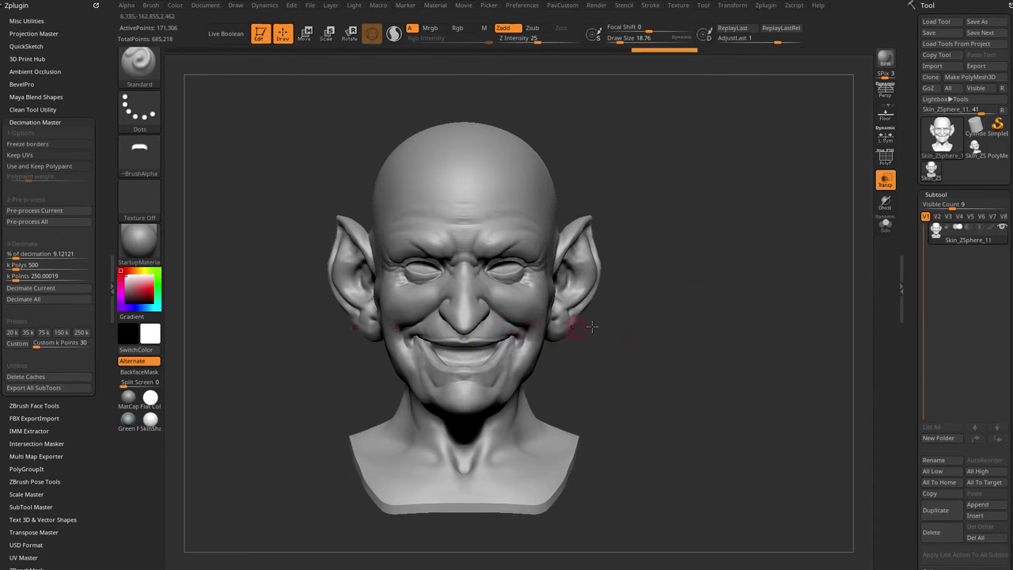
mouse_move(648, 290)
mouse_down()
mouse_move(668, 297)
mouse_move(656, 299)
mouse_up()
mouse_move(613, 330)
alt+mouse_down()
mouse_move(627, 326)
mouse_move(599, 328)
alt+mouse_up()
key(b)
key(m)
key(v)
drag(507, 307, 510, 326)
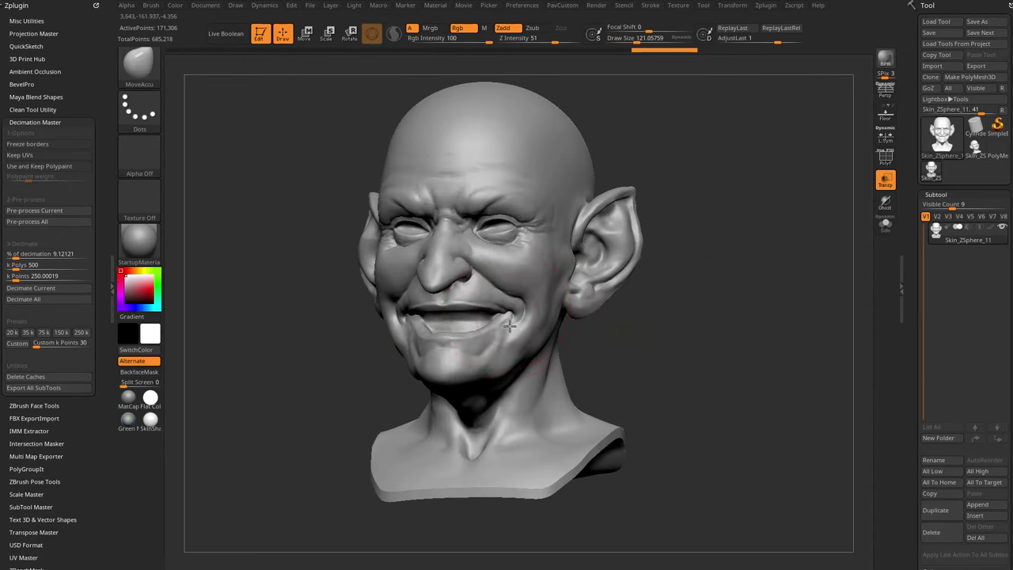
drag(615, 356, 646, 357)
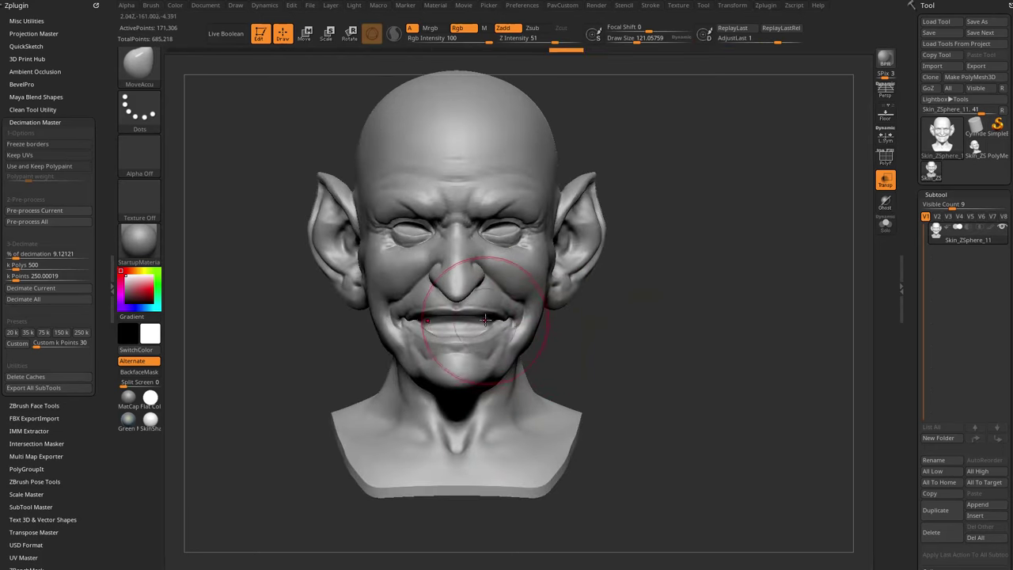
Step: Dock the Brush palette in the tray above the Zplugin palette
drag(75, 431, 54, 460)
click(152, 8)
drag(148, 15, 46, 7)
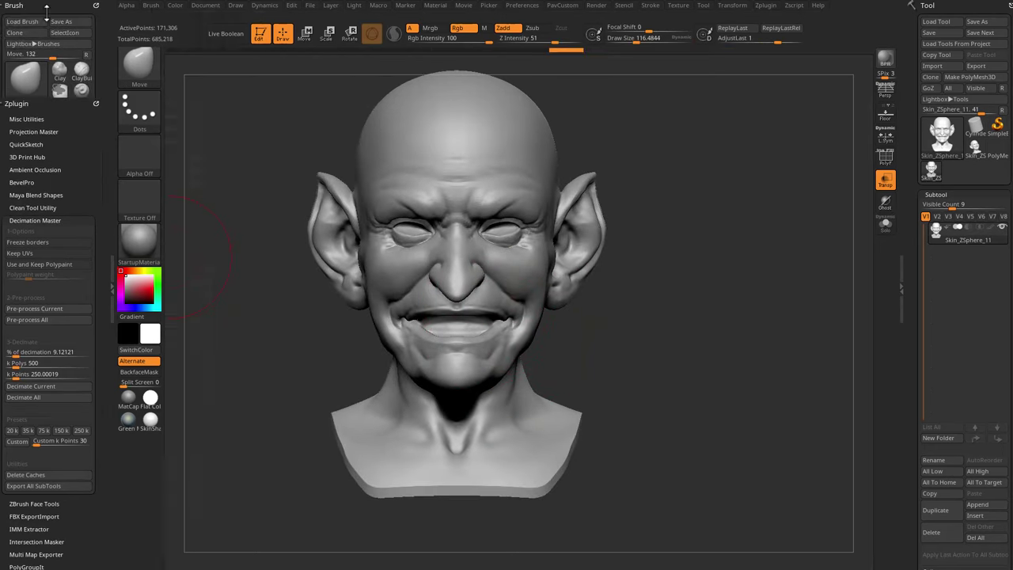
Step: Draw the lips toward each other with the Move brush, using topological auto masking with a range of 1.5
drag(70, 218, 69, 159)
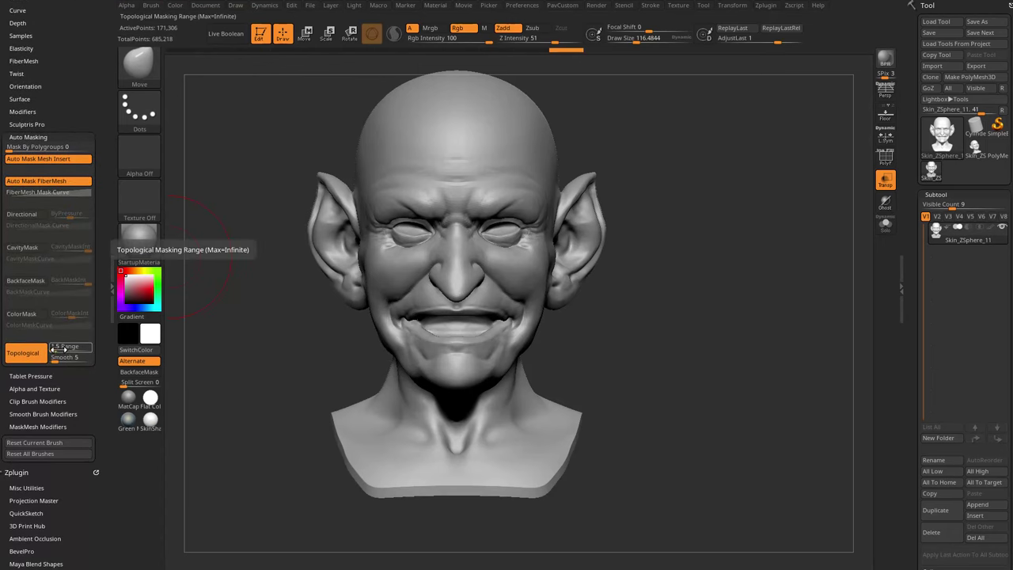
mouse_move(626, 298)
mouse_down()
mouse_move(689, 306)
mouse_move(657, 317)
mouse_up()
key(s)
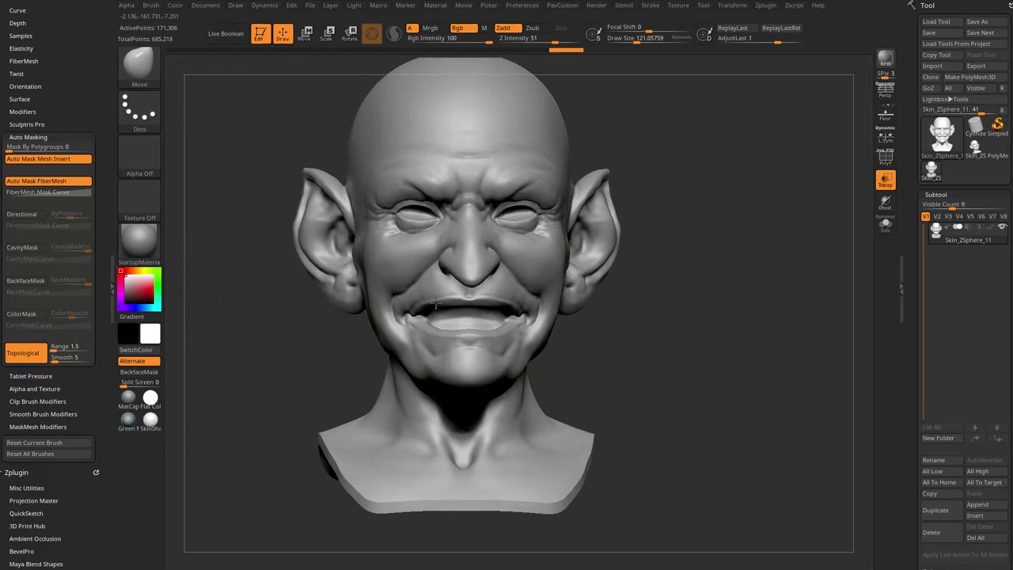
drag(436, 303, 446, 335)
mouse_move(449, 333)
mouse_down()
mouse_move(434, 318)
mouse_move(446, 301)
mouse_move(475, 299)
mouse_up()
Step: Open the head's Geometry settings and drop it to subdivision level 1
drag(760, 307, 657, 299)
drag(923, 497, 923, 197)
drag(960, 423, 962, 262)
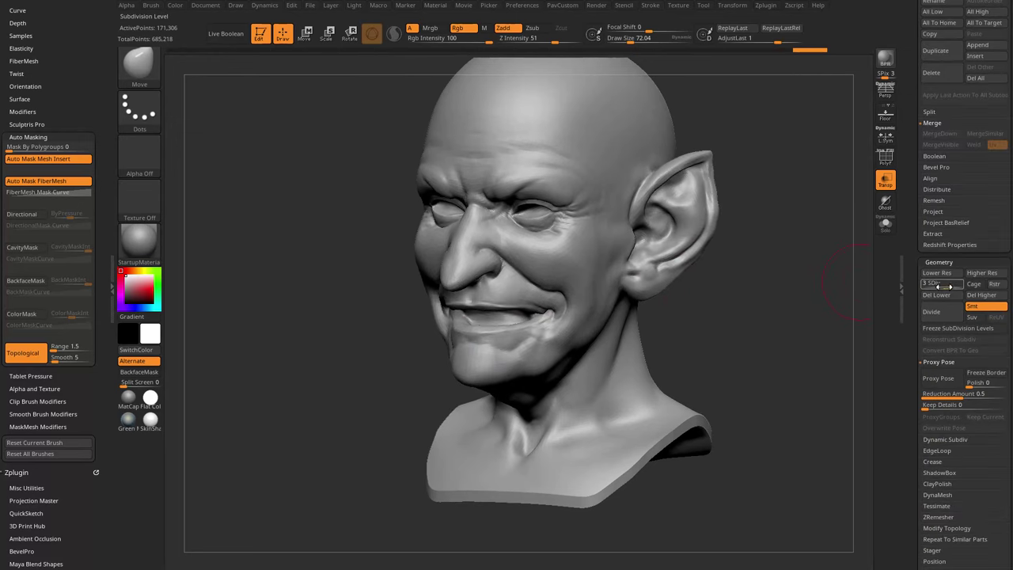
click(931, 285)
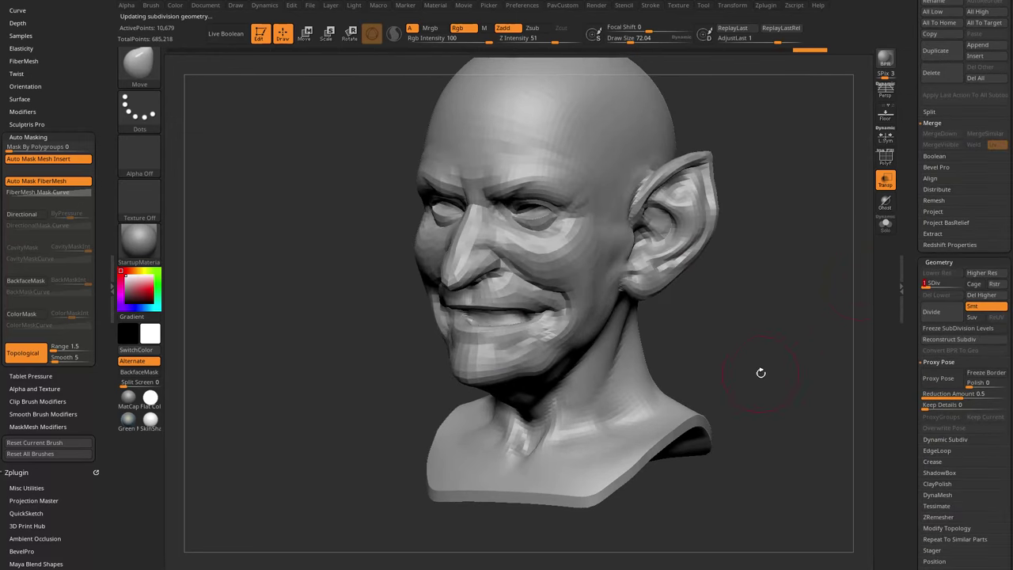
drag(928, 283, 959, 283)
click(931, 283)
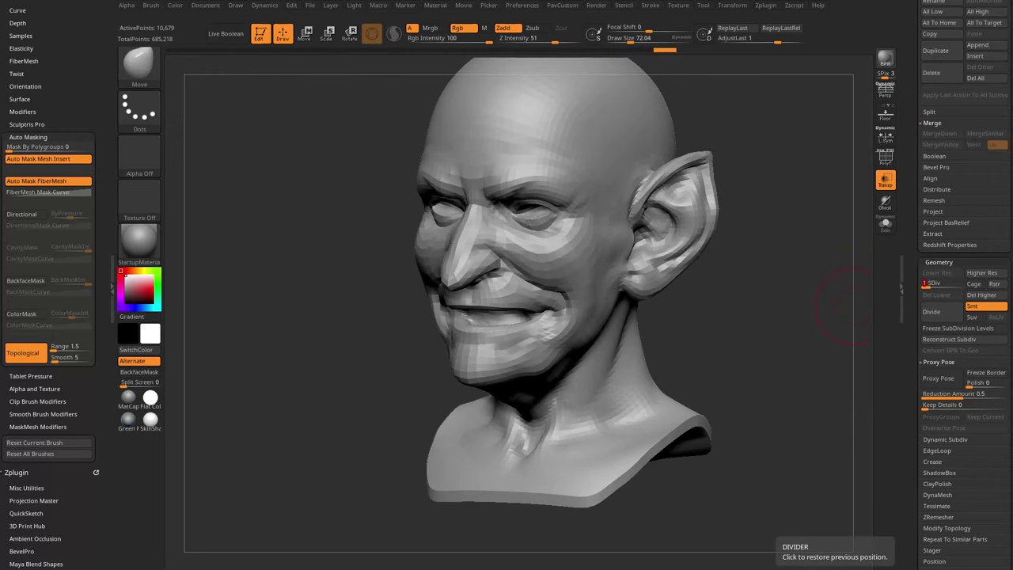
Step: Switch to the browser and look at the YouTube livestream playlist and the channel's videos on sculpting and topology
drag(1012, 190, 565, 68)
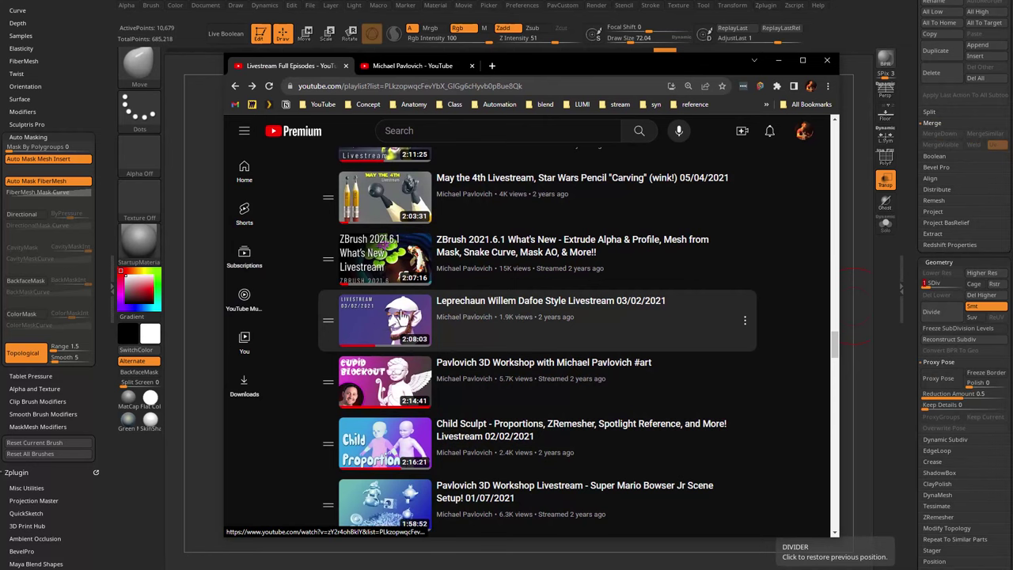
click(409, 67)
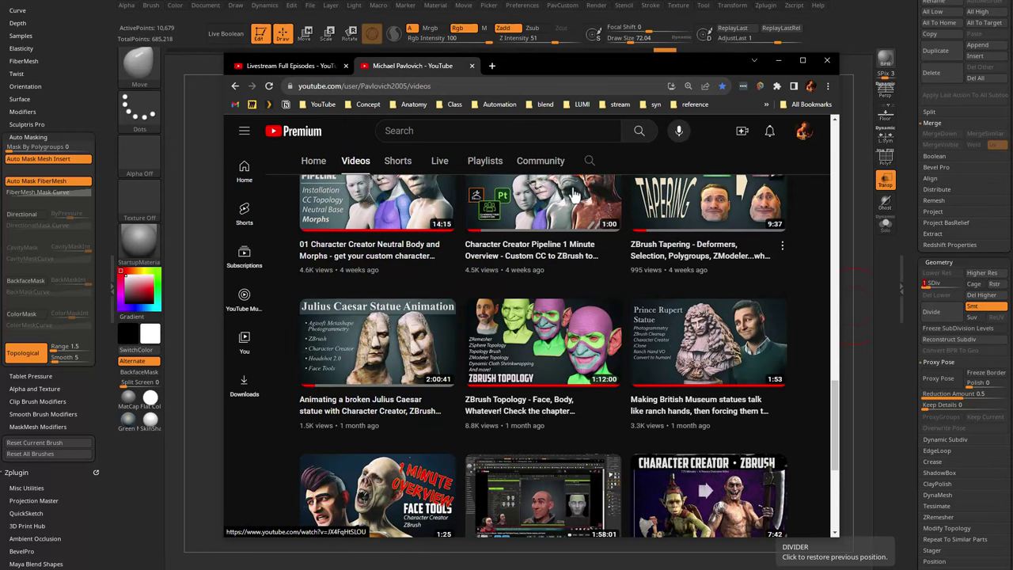
drag(545, 75, 594, 568)
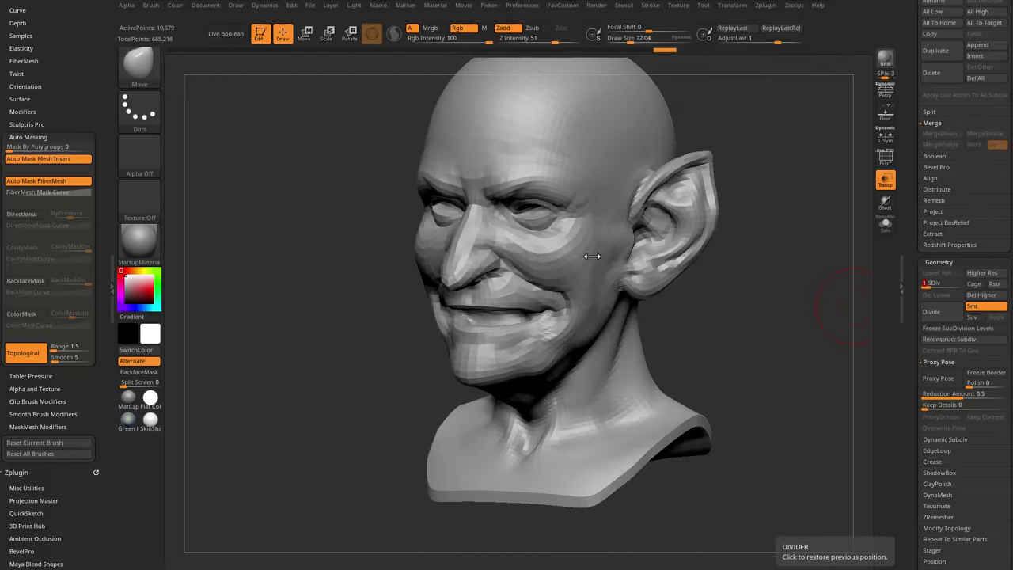
Step: Return to ZBrush, view the head from the side and front, and raise it to subdivision level 4
mouse_move(758, 299)
mouse_down()
mouse_move(658, 262)
mouse_move(787, 306)
mouse_move(573, 361)
mouse_up()
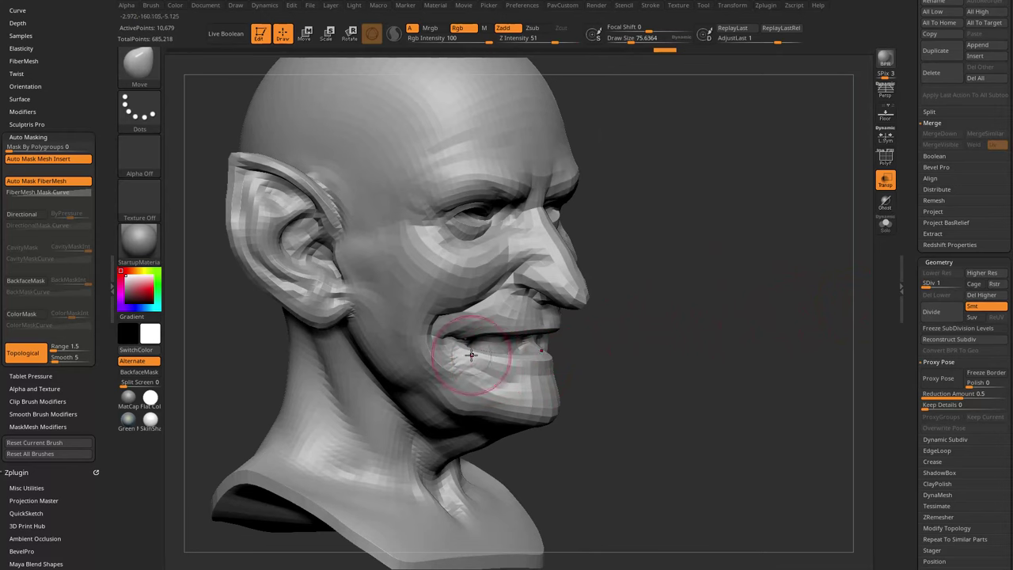
shift+drag(754, 295, 777, 283)
drag(956, 281, 961, 282)
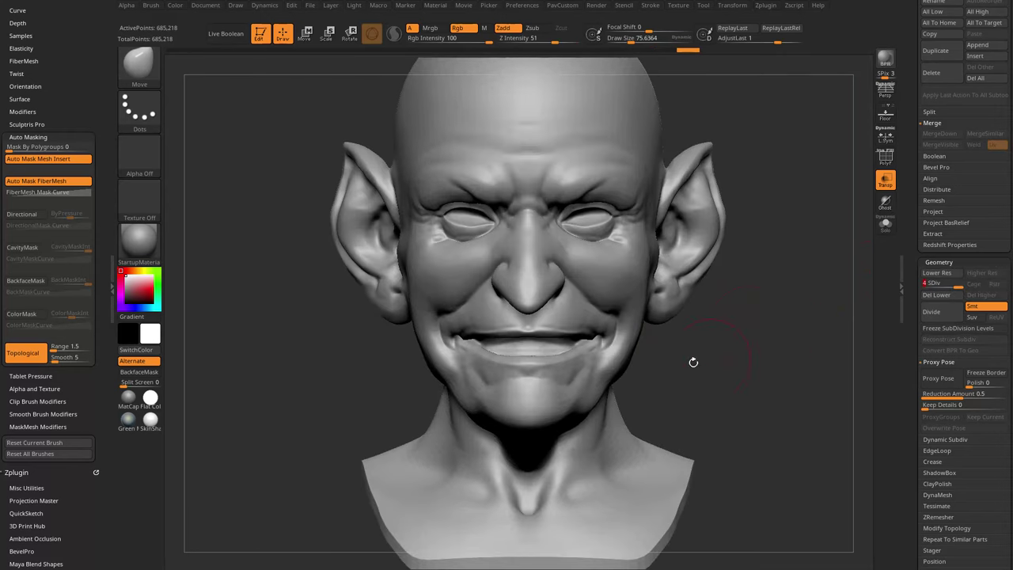
Step: Enter Proxy Pose on the head with a reduction amount of 0.09045
drag(689, 362, 671, 311)
drag(911, 314, 917, 242)
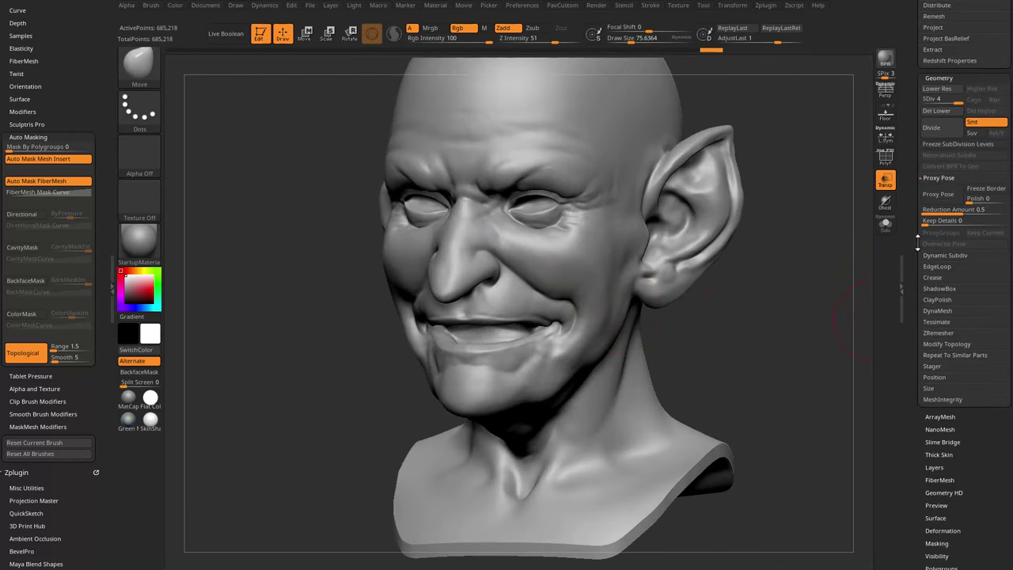
drag(964, 214, 892, 209)
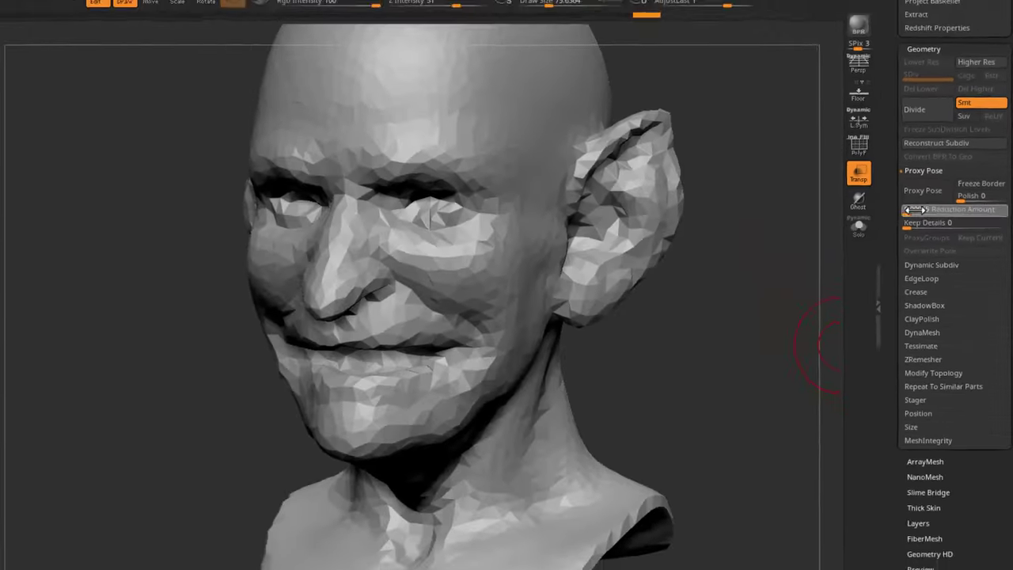
click(923, 190)
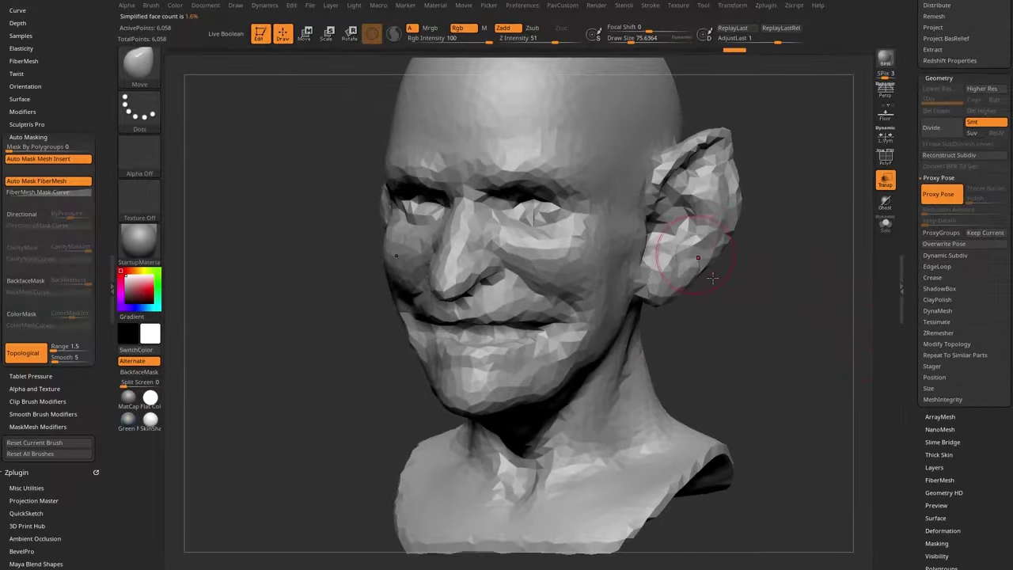
Step: Bring the lips closer together on the simplified Proxy Pose mesh, and transfer the change back to the full-resolution head
drag(687, 326, 704, 343)
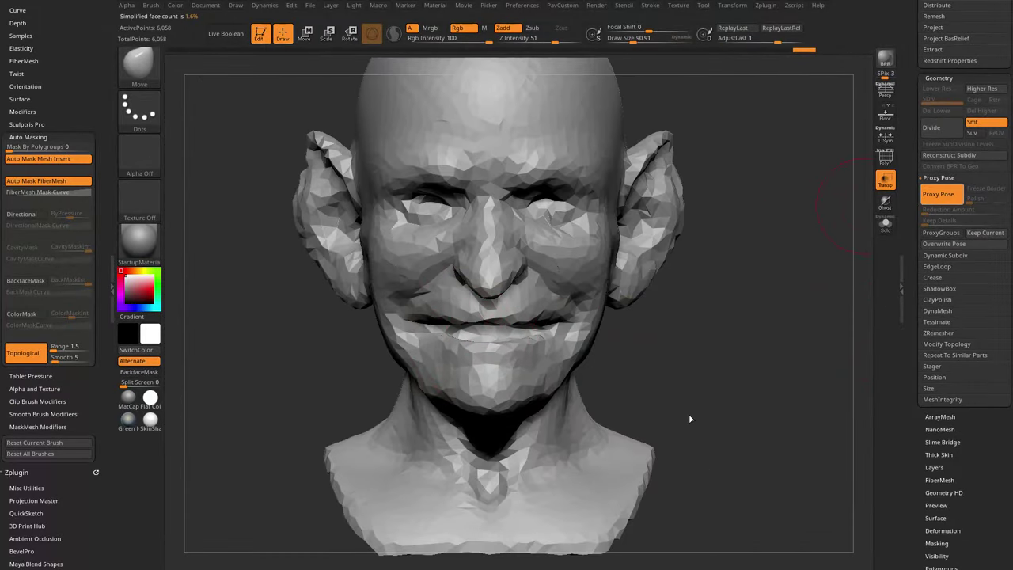
key(d)
drag(731, 303, 787, 320)
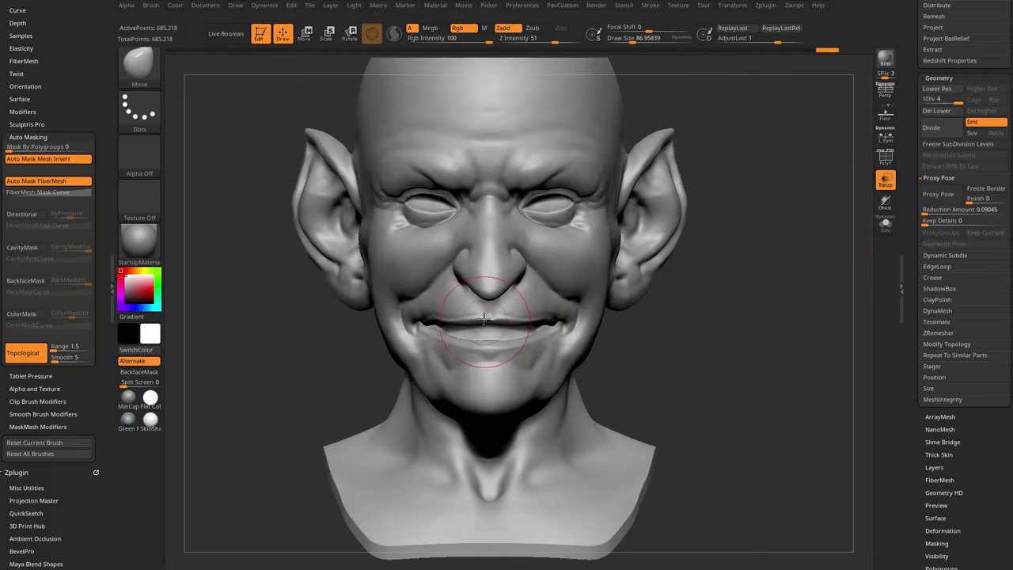
Step: Pull the corners of the mouth inward with a Move brush of about size 121
mouse_move(718, 304)
alt+mouse_down()
mouse_move(758, 309)
mouse_move(697, 317)
alt+mouse_up()
key(s)
drag(565, 352, 544, 352)
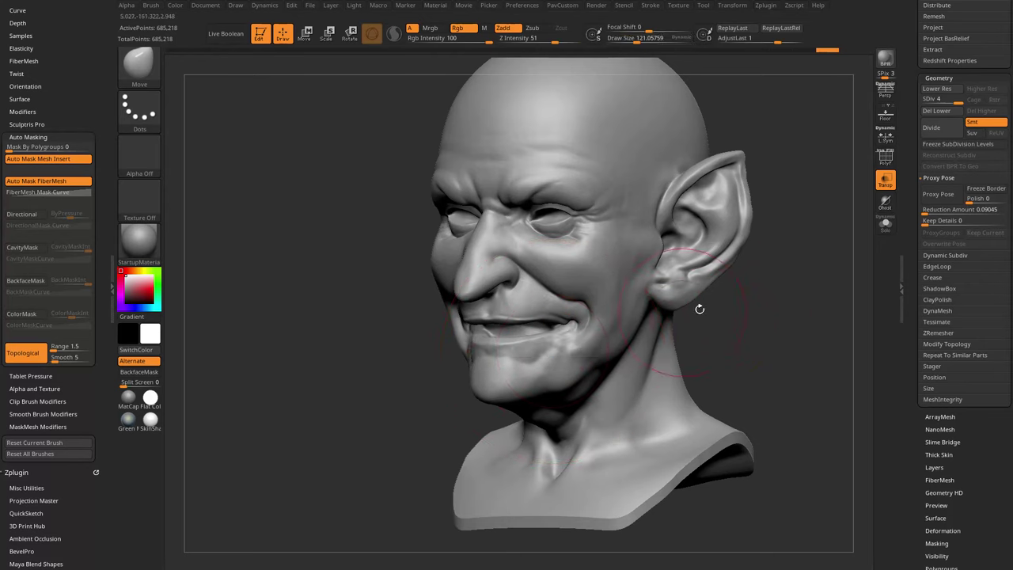
alt+drag(699, 310, 768, 318)
Step: Select the Standard brush and examine the mouth and cheeks from below and from the front
key(b)
key(s)
key(t)
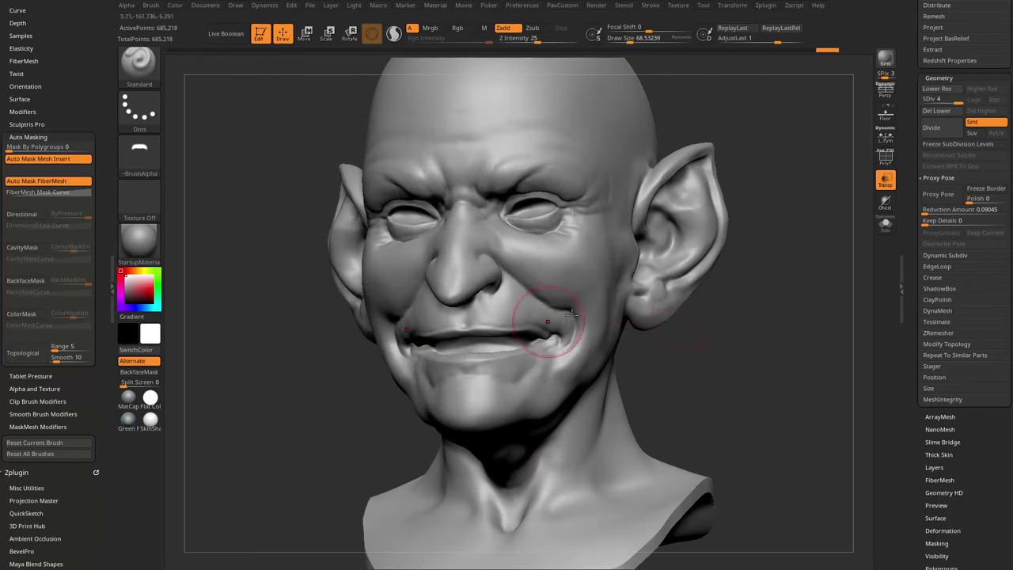
drag(689, 313, 785, 307)
drag(696, 329, 535, 326)
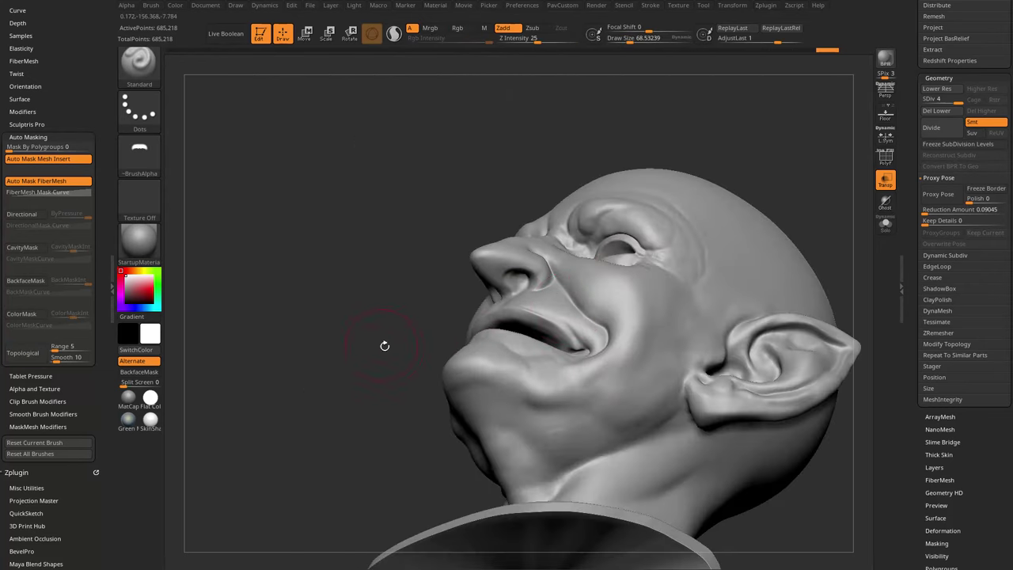
drag(385, 346, 712, 380)
drag(779, 177, 779, 208)
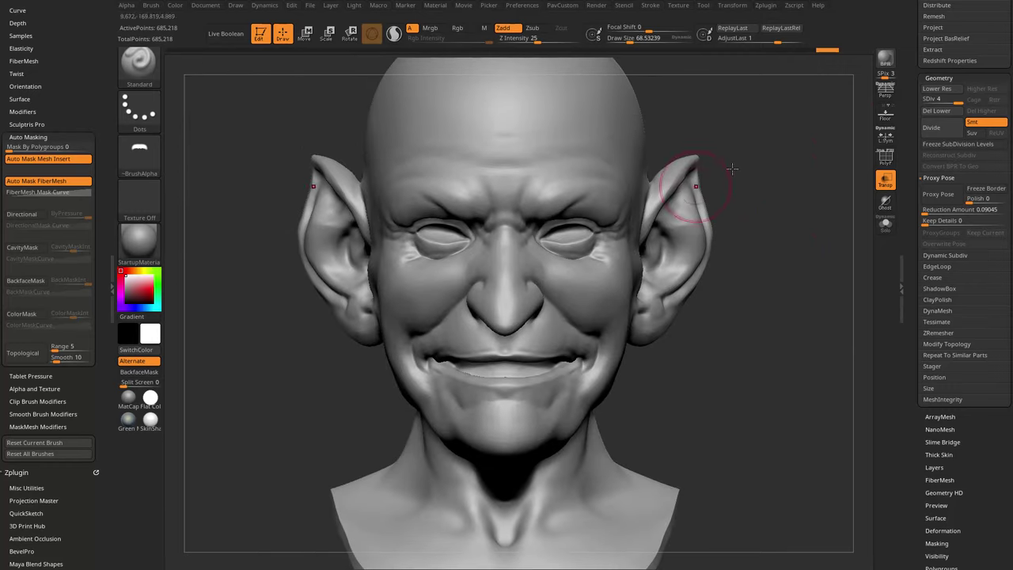
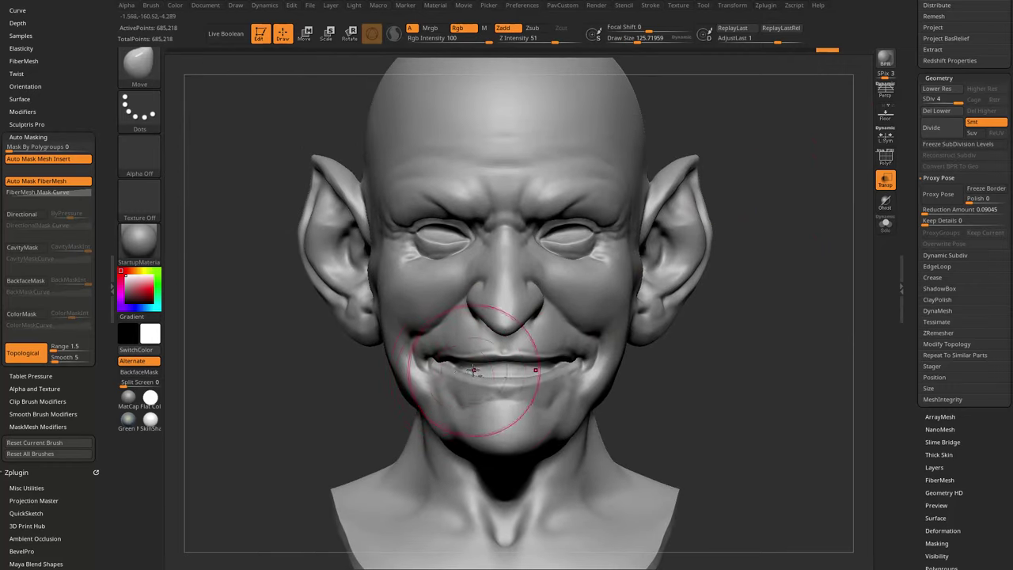
Step: Adjust the area above the upper lip with a large Move brush and lower the head to subdivision level 1
drag(441, 349, 465, 331)
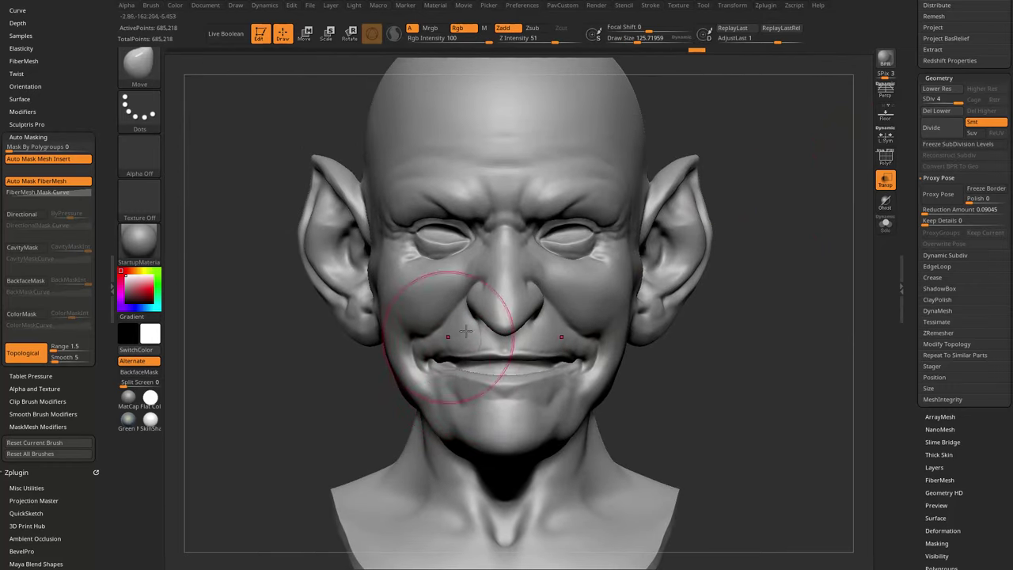
key(shift+d)
key(shift+d)
key(shift+d)
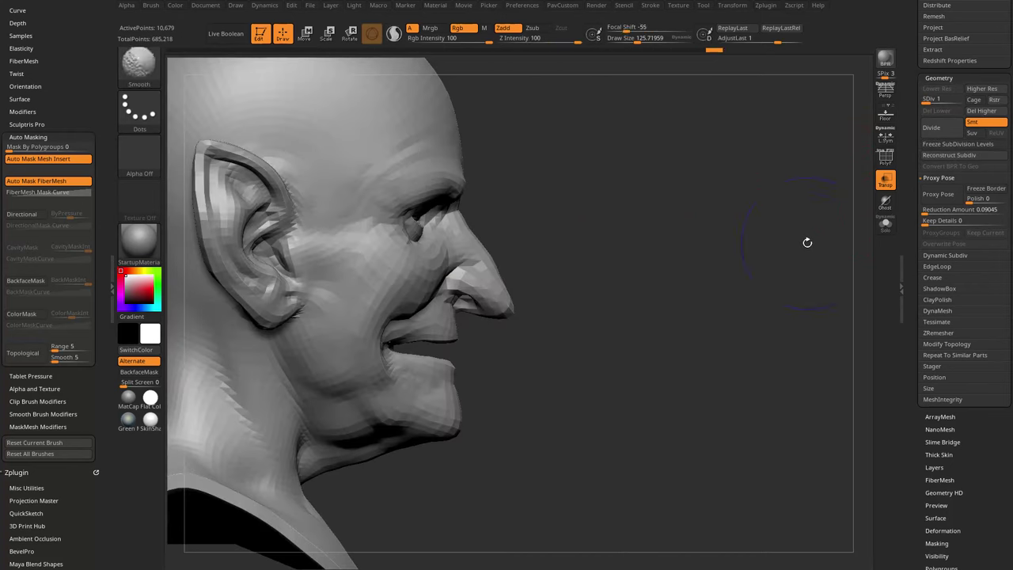
Step: Mask the upper lip and face topologically from the mouth with the transform gizmo, and invert the mask
key(w)
alt+click(434, 298)
ctrl+drag(388, 332, 380, 355)
mouse_move(592, 304)
mouse_down()
mouse_move(567, 309)
mouse_move(600, 316)
mouse_move(582, 317)
mouse_up()
key(q)
ctrl+click(604, 314)
Step: Reshape the unmasked upper lip with the Move brush, working from the side of the face
key(s)
drag(479, 348, 495, 329)
mouse_move(681, 324)
mouse_down()
mouse_move(539, 333)
mouse_move(553, 338)
mouse_up()
key(s)
drag(412, 336, 588, 328)
Step: Invert the mask to free the lower lip and move it against the upper lip to close the mouth
ctrl+click(588, 328)
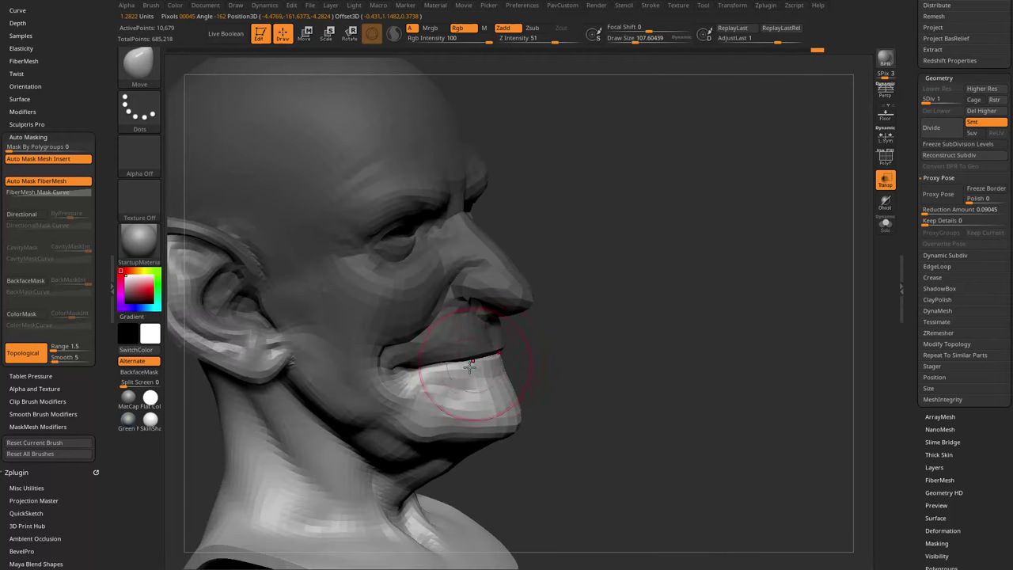
drag(484, 360, 488, 359)
mouse_move(592, 331)
mouse_down()
mouse_move(733, 304)
mouse_move(725, 316)
mouse_move(640, 327)
mouse_up()
mouse_move(557, 351)
mouse_down()
mouse_move(560, 341)
mouse_move(548, 351)
mouse_up()
key(s)
mouse_move(630, 341)
mouse_down()
mouse_move(558, 336)
mouse_move(567, 350)
mouse_move(561, 340)
mouse_up()
key(s)
drag(466, 345, 716, 353)
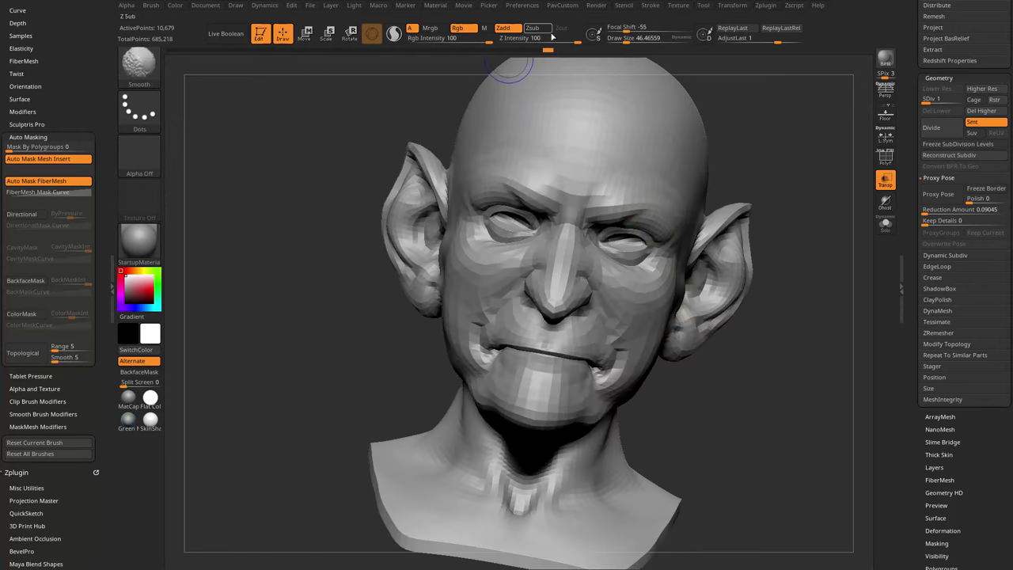
Step: Lower the Smooth brush's intensity to 24 and pull the mouth down with the Move brush at subdivision level 4
drag(552, 38, 540, 39)
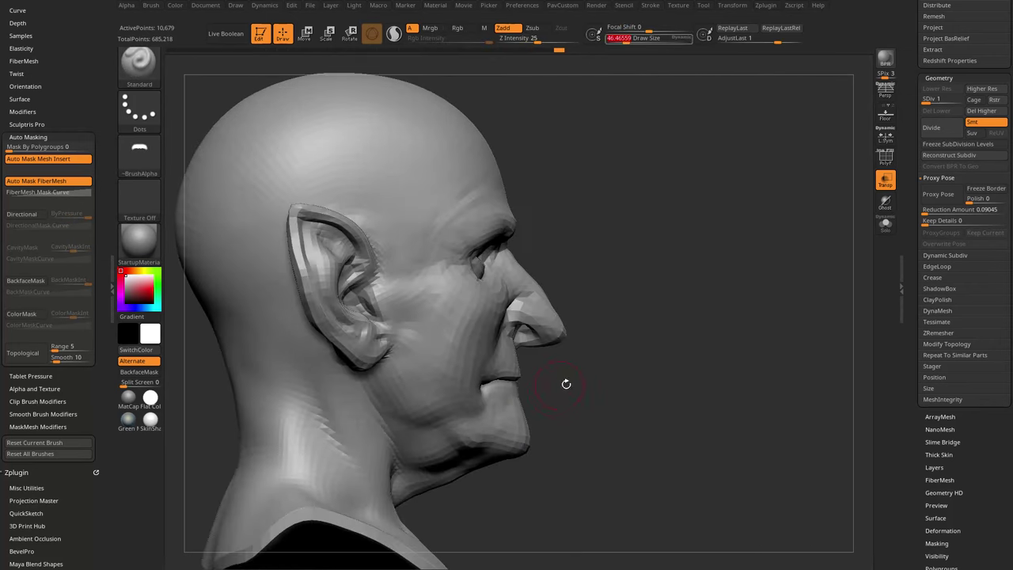
drag(566, 383, 846, 250)
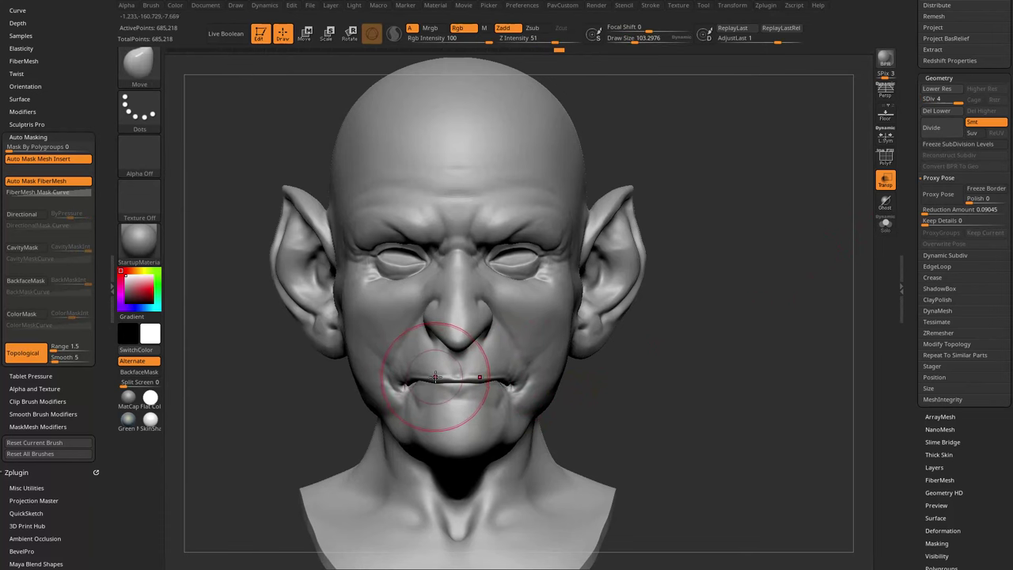
mouse_move(435, 377)
mouse_down()
mouse_move(411, 410)
mouse_move(425, 410)
mouse_up()
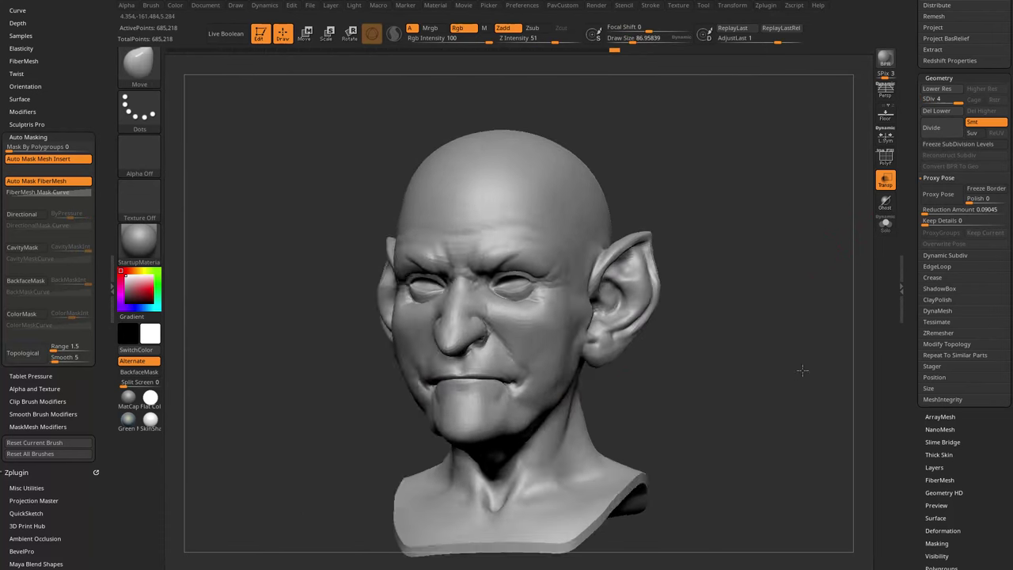
drag(803, 371, 697, 363)
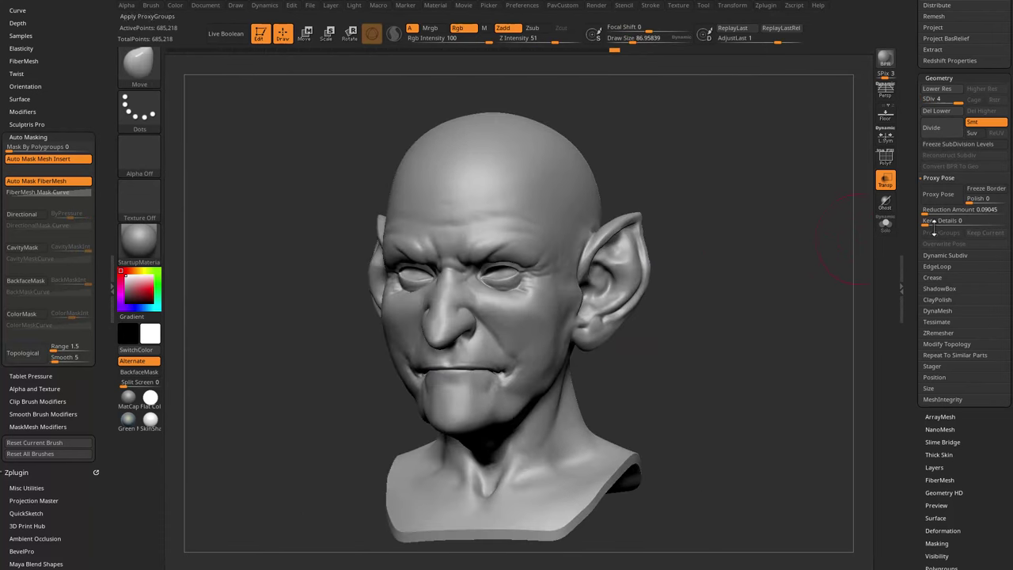
Step: Convert the head to DynaMesh at resolution 32 without freezing its subdivision levels
scroll(915, 295, down, 1)
click(935, 297)
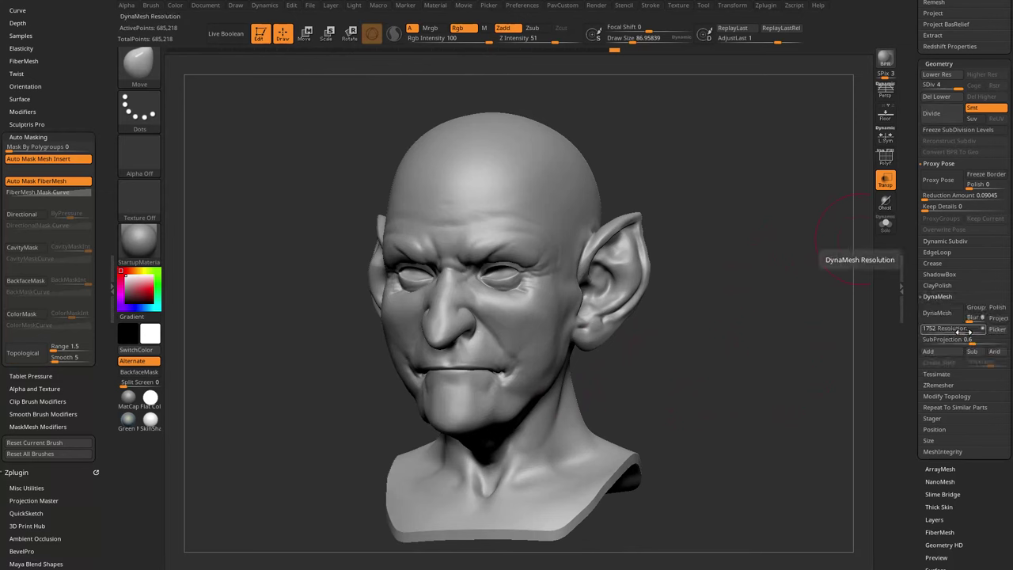
drag(958, 332, 557, 222)
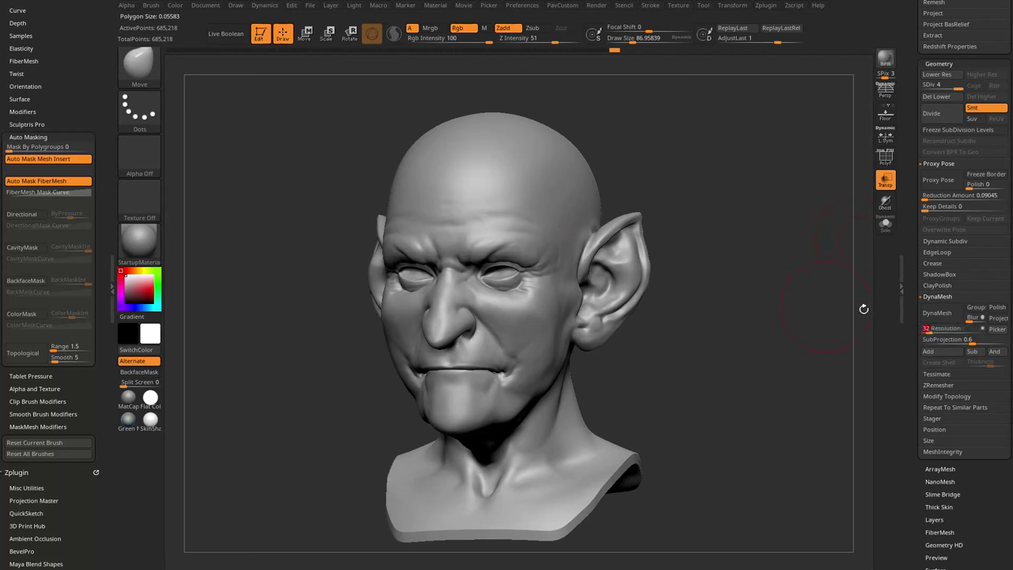
click(958, 319)
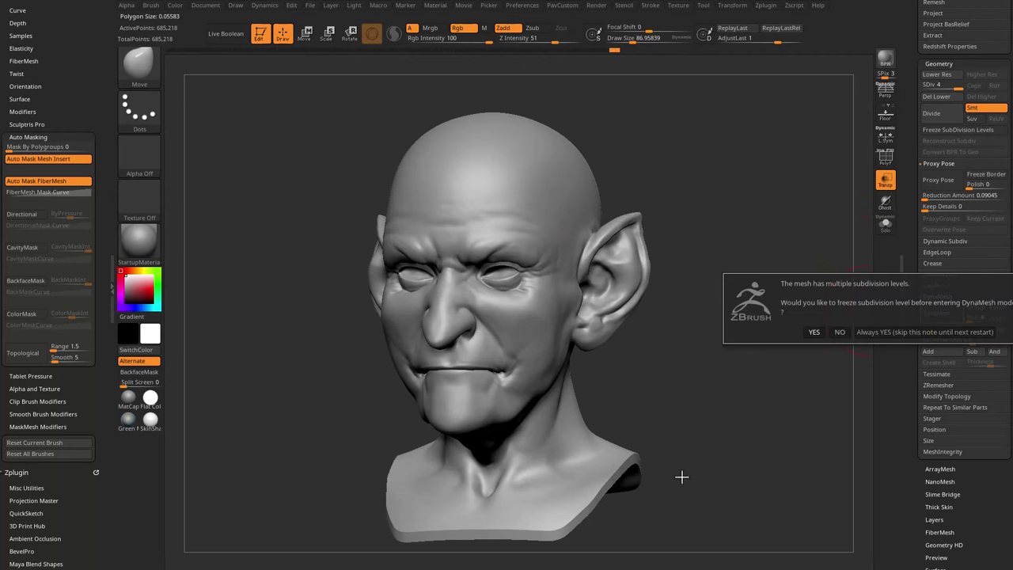
click(842, 333)
Step: Smooth the lip seam and the corner of the mouth on the DynaMesh head
mouse_move(689, 388)
shift+mouse_down()
mouse_move(708, 369)
mouse_move(800, 357)
mouse_move(849, 329)
shift+mouse_up()
key(s)
shift+drag(455, 361, 443, 357)
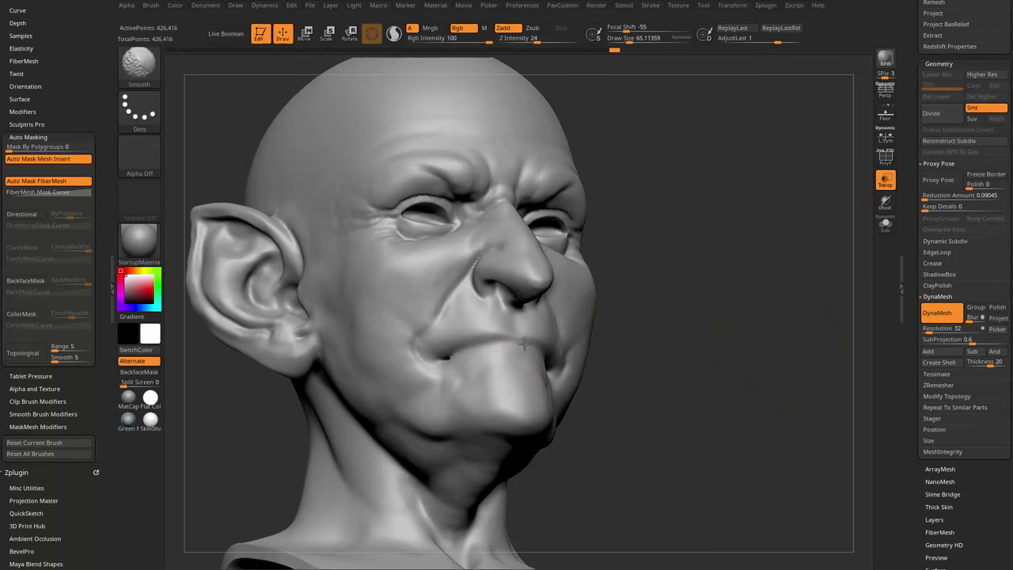
drag(736, 374, 608, 375)
drag(514, 365, 502, 369)
Step: Remesh the head with DynaMesh to fuse the lips and smooth the remaining seam along the mouth
ctrl+drag(322, 338, 353, 354)
shift+drag(511, 368, 492, 353)
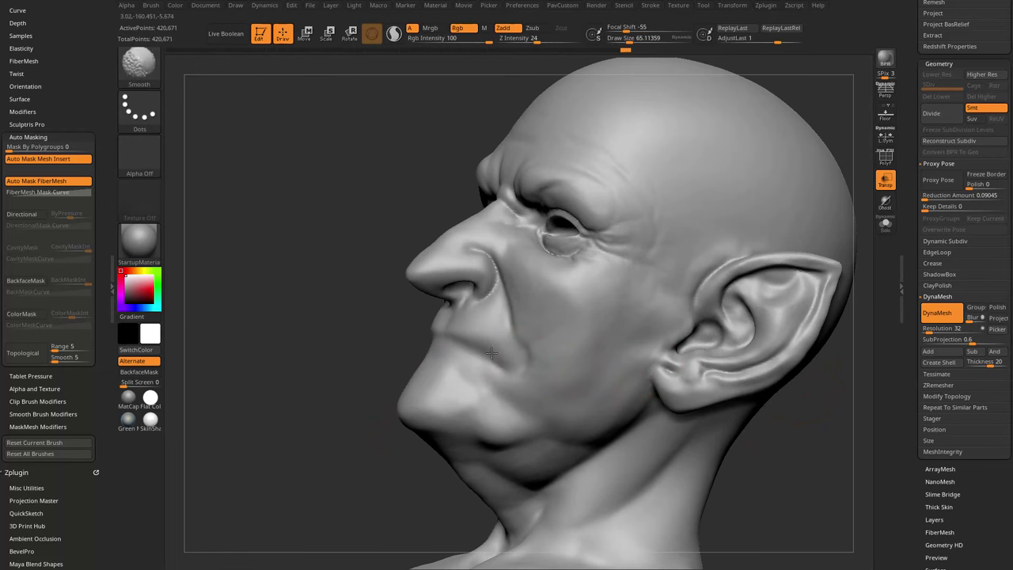
shift+drag(316, 389, 404, 391)
Step: Carve a crease along the closed mouth line with a DamStandard brush of about size 44
alt+drag(690, 259, 737, 272)
key(b)
key(d)
key(s)
drag(716, 326, 626, 342)
drag(427, 379, 440, 375)
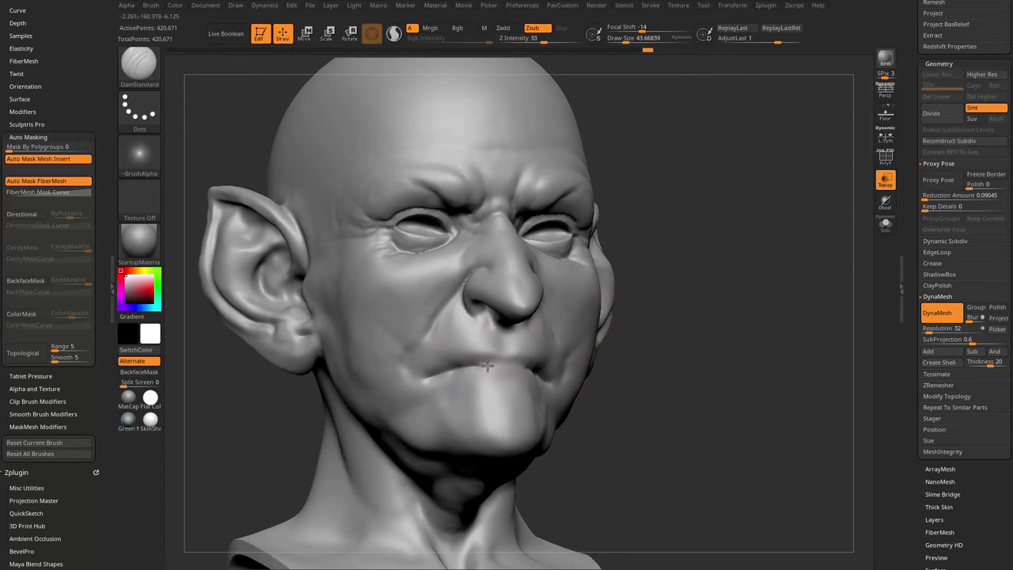
drag(649, 342, 603, 320)
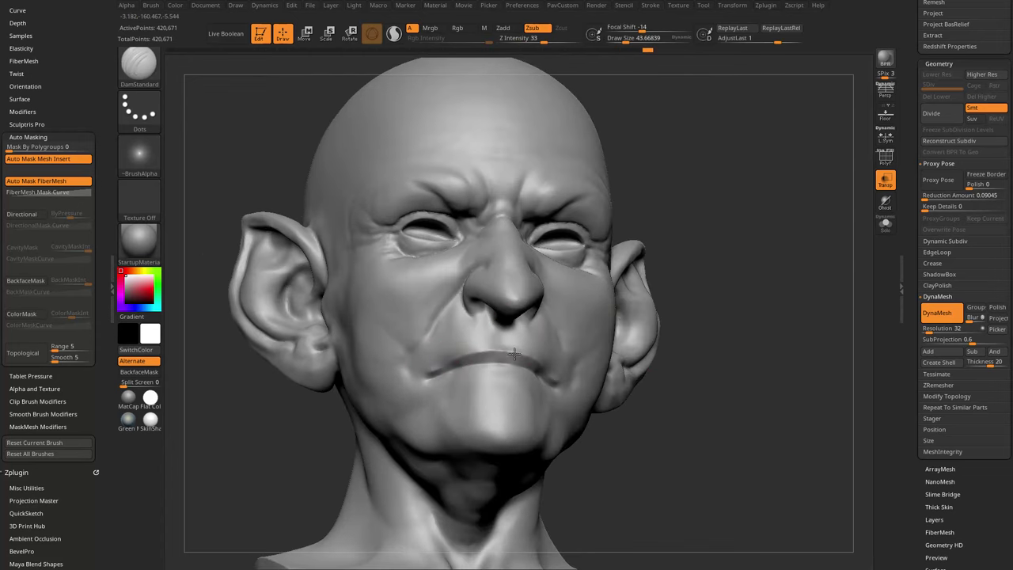
Step: Extend the carved crease toward the mouth corner and examine the closed lips on the DynaMesh head from several angles
drag(515, 354, 540, 368)
drag(669, 328, 712, 355)
right_drag(527, 380, 588, 356)
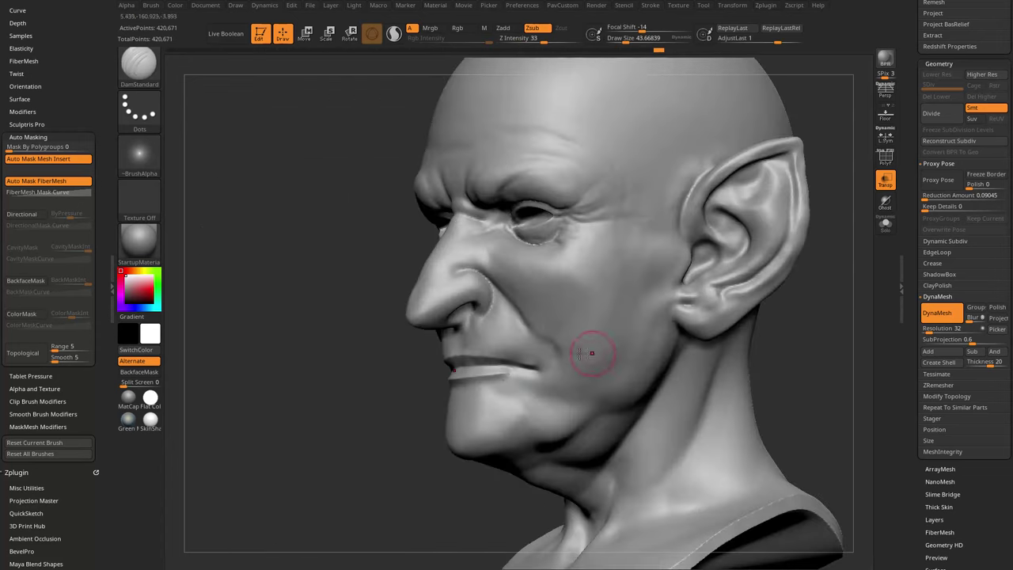
right_drag(494, 398, 641, 348)
right_drag(491, 352, 527, 353)
ctrl+right_drag(758, 341, 631, 336)
right_drag(422, 399, 488, 406)
alt+right_drag(756, 271, 756, 341)
mouse_move(756, 340)
ctrl+right_down()
mouse_move(757, 328)
mouse_move(771, 331)
ctrl+right_up()
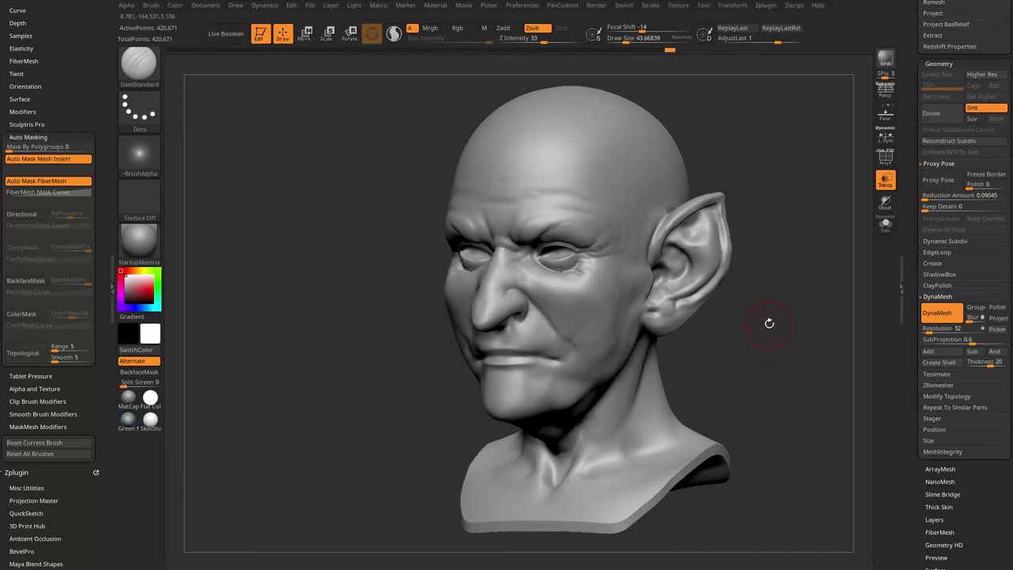
right_drag(687, 254, 806, 297)
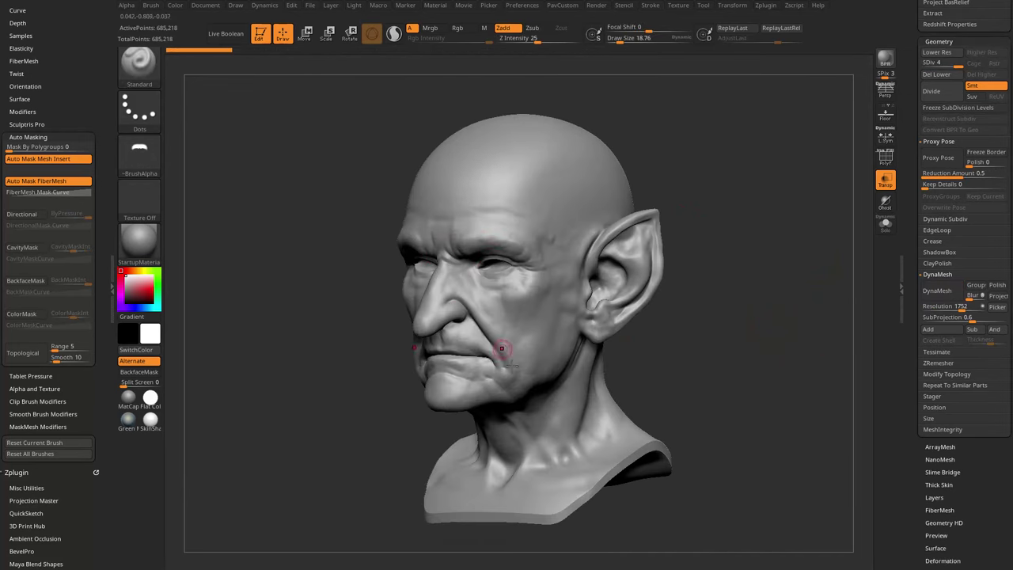
Step: Examine the closed mouth and neutral expression of the subdivided head sculpt
mouse_move(509, 351)
right_down()
mouse_move(785, 324)
mouse_move(742, 340)
mouse_move(575, 346)
right_up()
key(s)
drag(581, 346, 586, 346)
ctrl+right_drag(702, 321, 721, 333)
right_drag(721, 334, 662, 344)
ctrl+right_drag(765, 354, 761, 341)
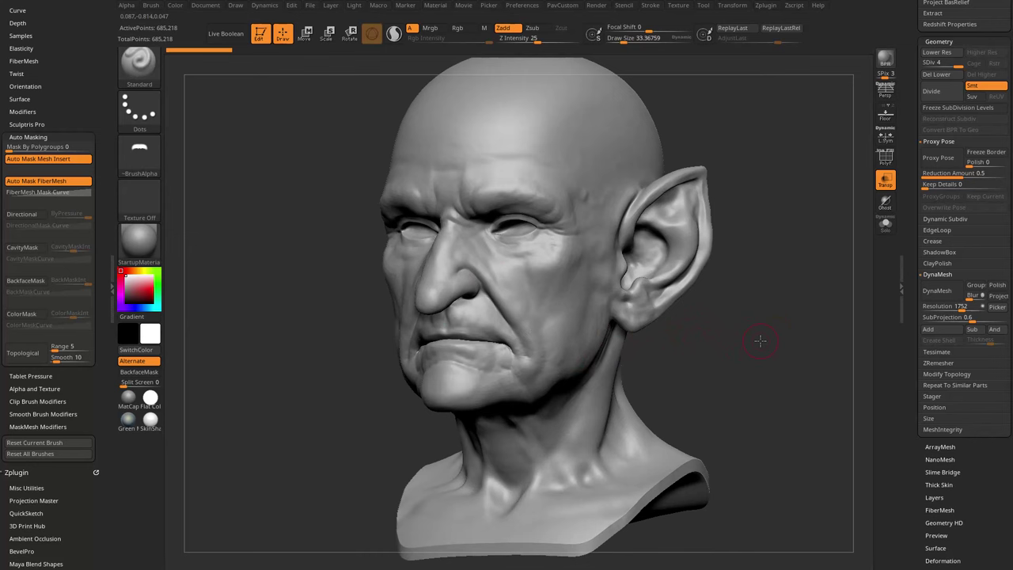
Step: Open the project with the more detailed goblin head, discarding changes to the current project
click(310, 6)
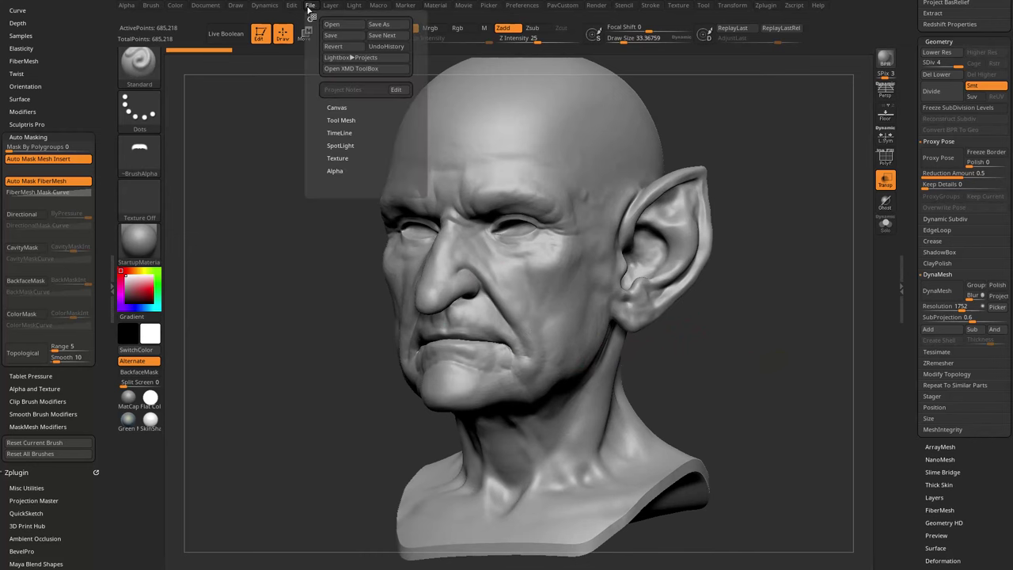
click(327, 24)
click(625, 309)
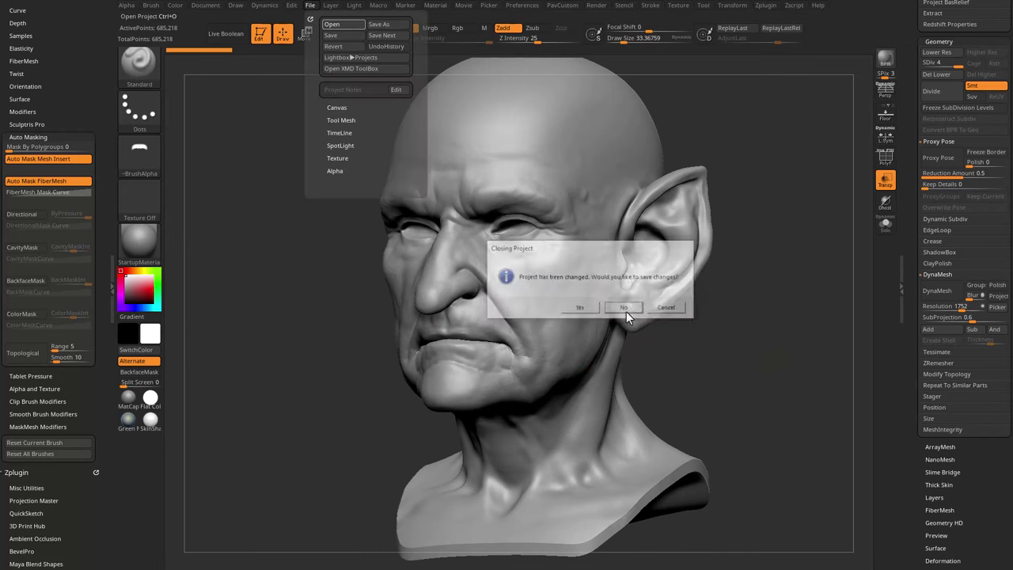
double_click(183, 176)
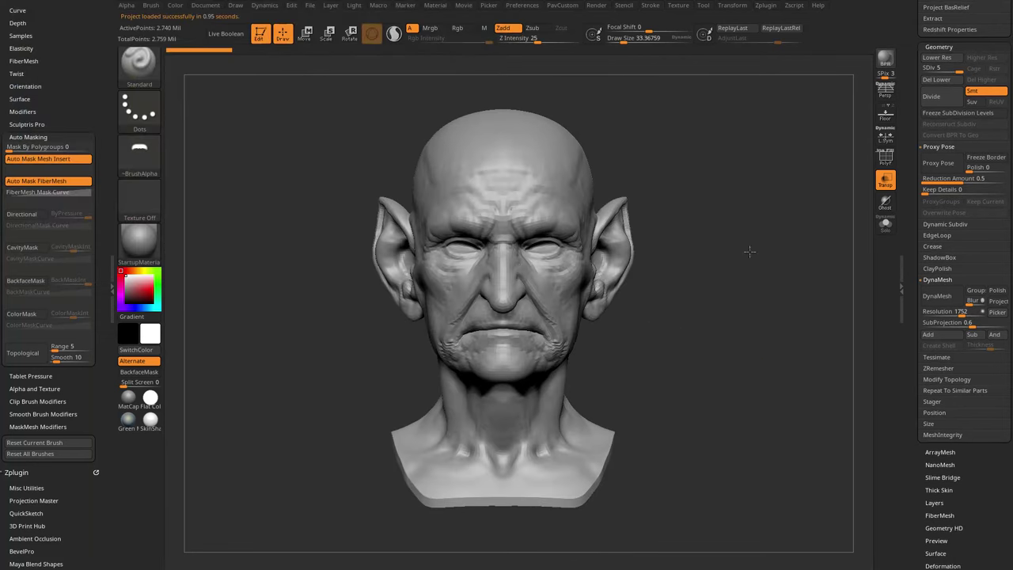
Step: Examine the wrinkles, eyes, closed mouth and overall form of the detailed goblin head from several angles
drag(758, 407, 755, 323)
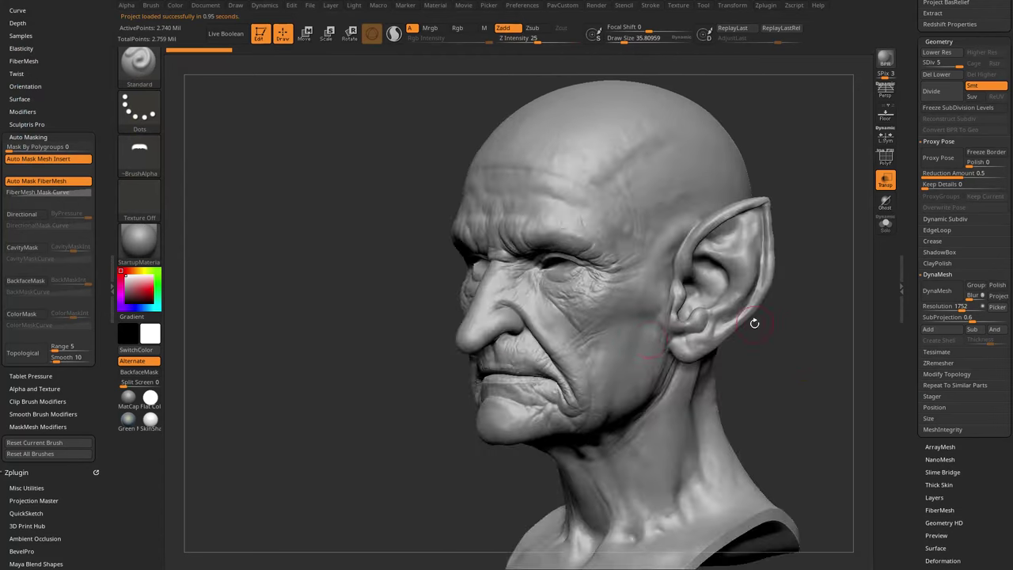
mouse_move(813, 348)
mouse_down()
mouse_move(760, 325)
mouse_move(713, 326)
mouse_move(584, 291)
mouse_up()
key(s)
mouse_move(716, 277)
mouse_down()
mouse_move(837, 288)
mouse_move(760, 258)
mouse_move(797, 269)
mouse_move(772, 264)
mouse_move(748, 276)
mouse_up()
key(s)
drag(564, 279, 557, 277)
mouse_move(791, 266)
alt+mouse_down()
mouse_move(785, 311)
mouse_move(765, 292)
alt+mouse_up()
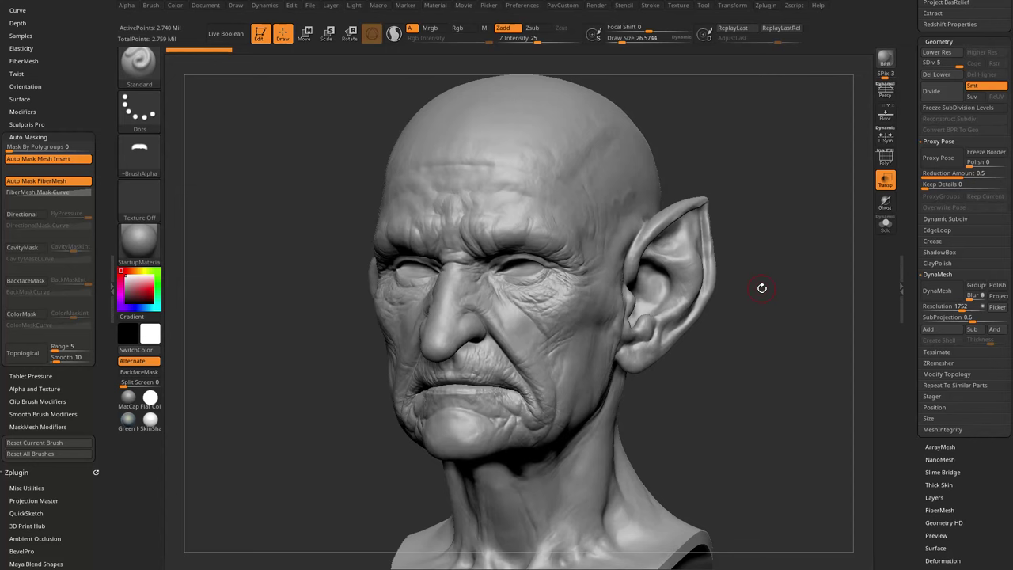
mouse_move(762, 288)
mouse_down()
mouse_move(784, 357)
mouse_move(437, 320)
mouse_up()
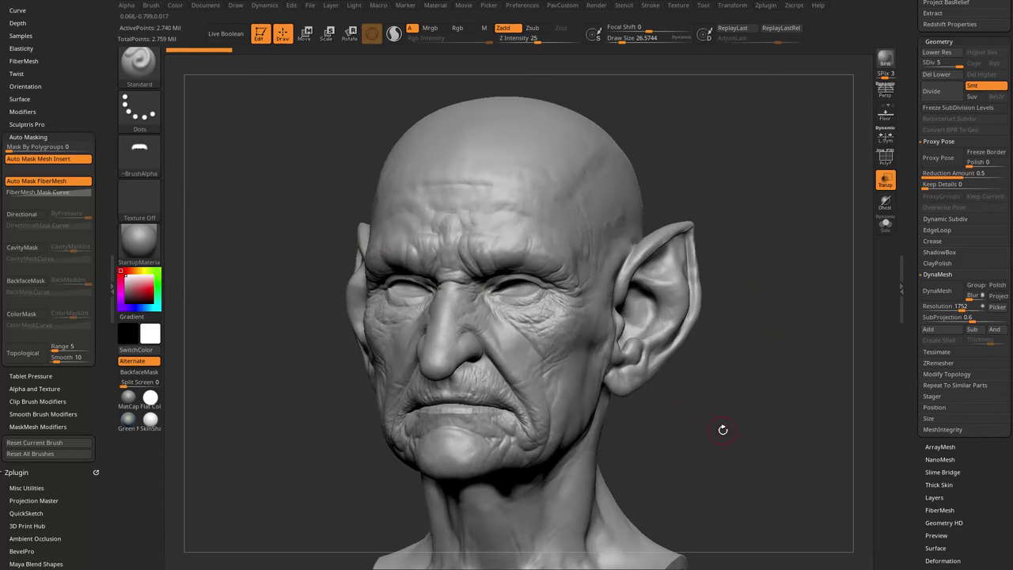
mouse_move(766, 228)
mouse_down()
mouse_move(773, 278)
mouse_move(779, 266)
mouse_move(765, 274)
mouse_move(767, 266)
mouse_up()
drag(601, 540, 607, 501)
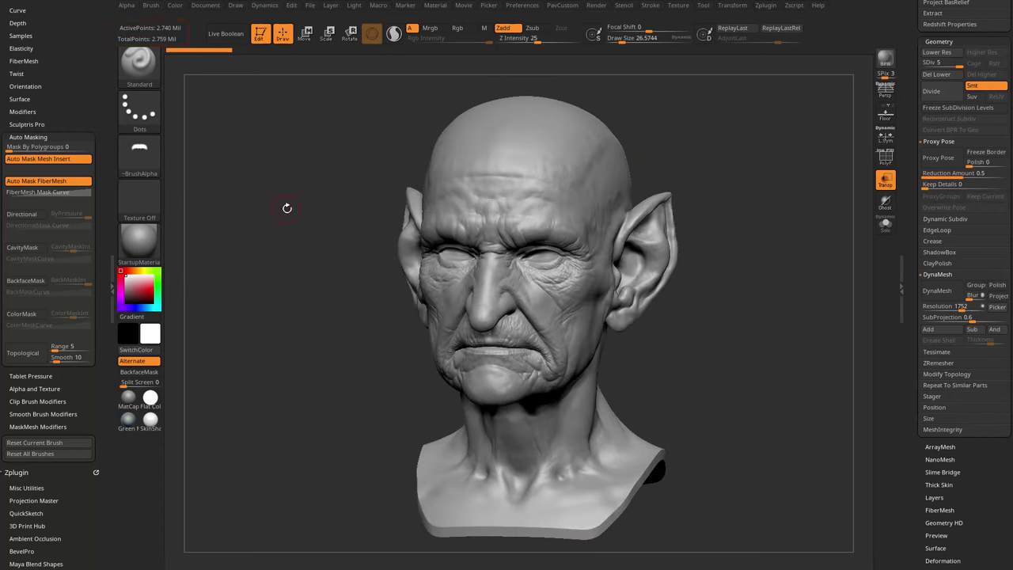
mouse_move(746, 308)
mouse_down()
mouse_move(787, 309)
mouse_move(738, 306)
mouse_up()
Step: Clear the Brush and Zplugin palettes from the side tray
scroll(63, 249, up, 5)
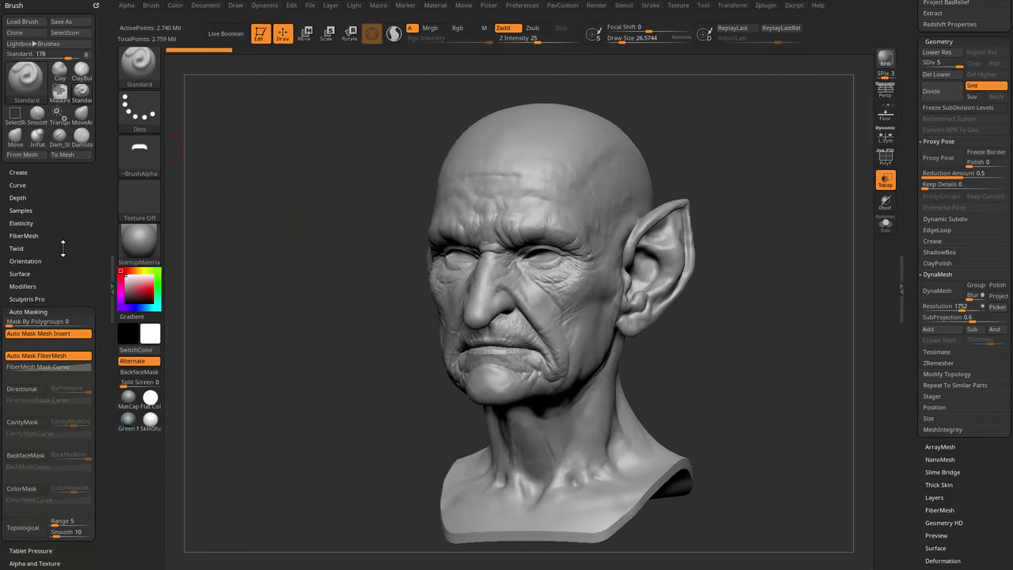
click(97, 6)
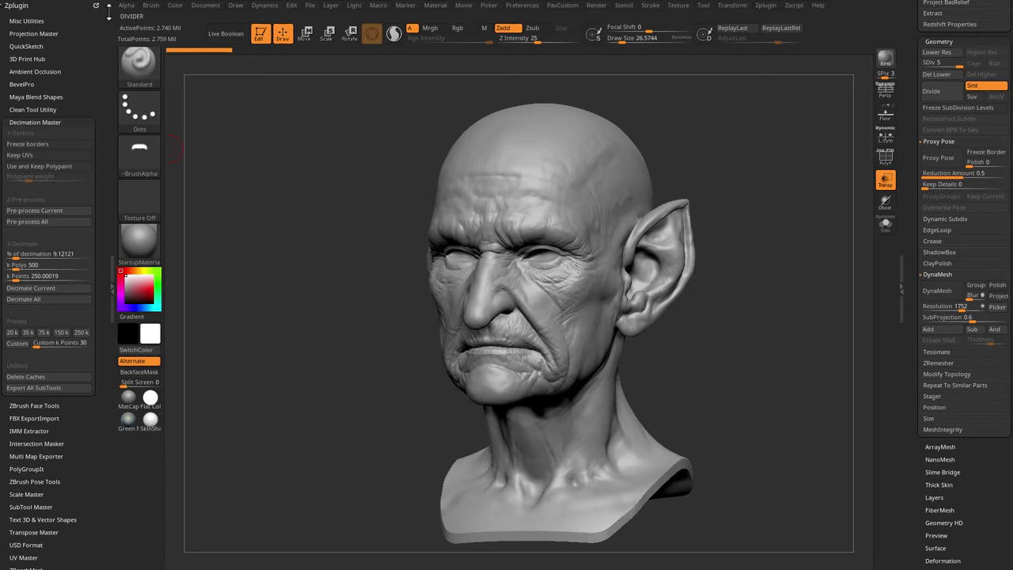
click(96, 5)
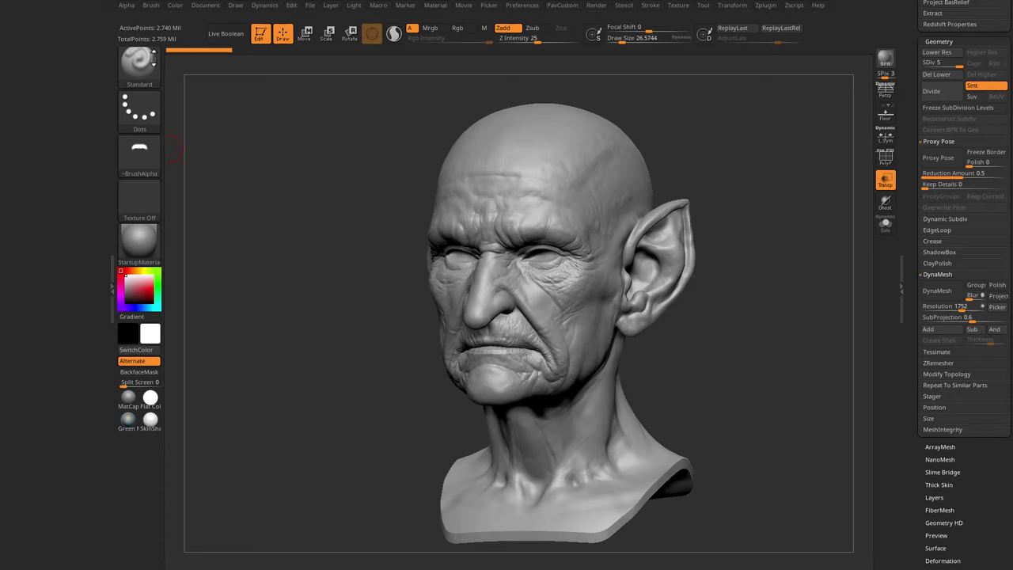
Step: Dock the Zplugin palette in the tray and pre-process the current head with Decimation Master
click(768, 5)
drag(758, 17, 79, 23)
click(30, 123)
click(33, 121)
drag(82, 97, 72, 39)
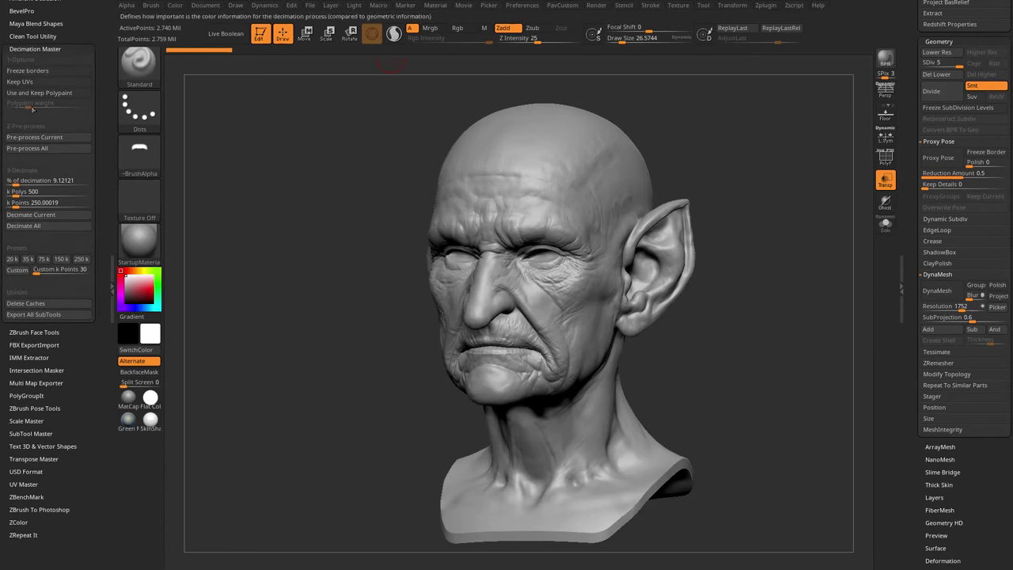
click(49, 138)
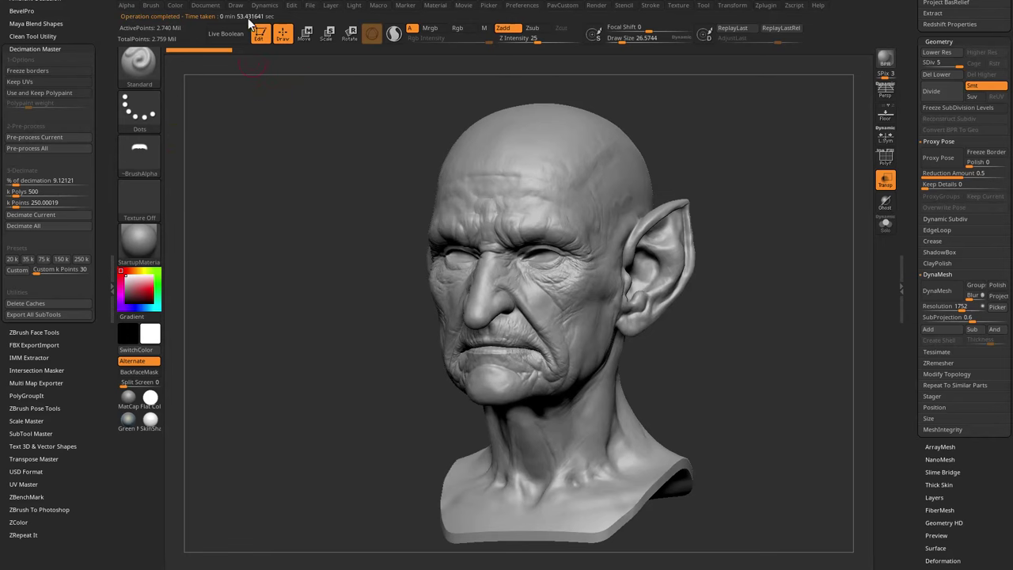
Step: Decimate the current head to 1000 k Polys and check its polyframe
alt+drag(300, 170, 245, 215)
mouse_move(710, 157)
mouse_down()
mouse_move(747, 153)
mouse_move(751, 167)
mouse_up()
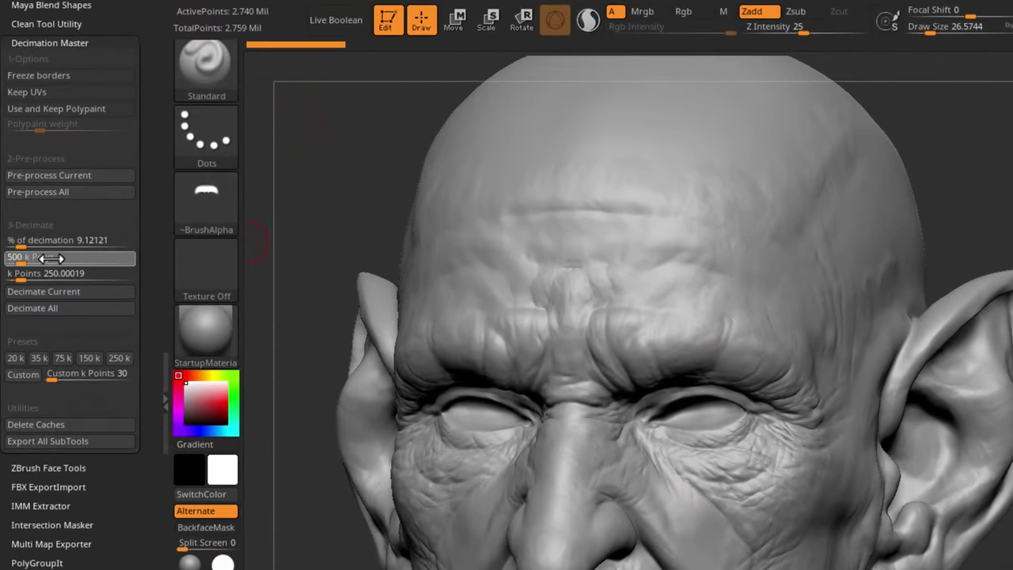
click(77, 264)
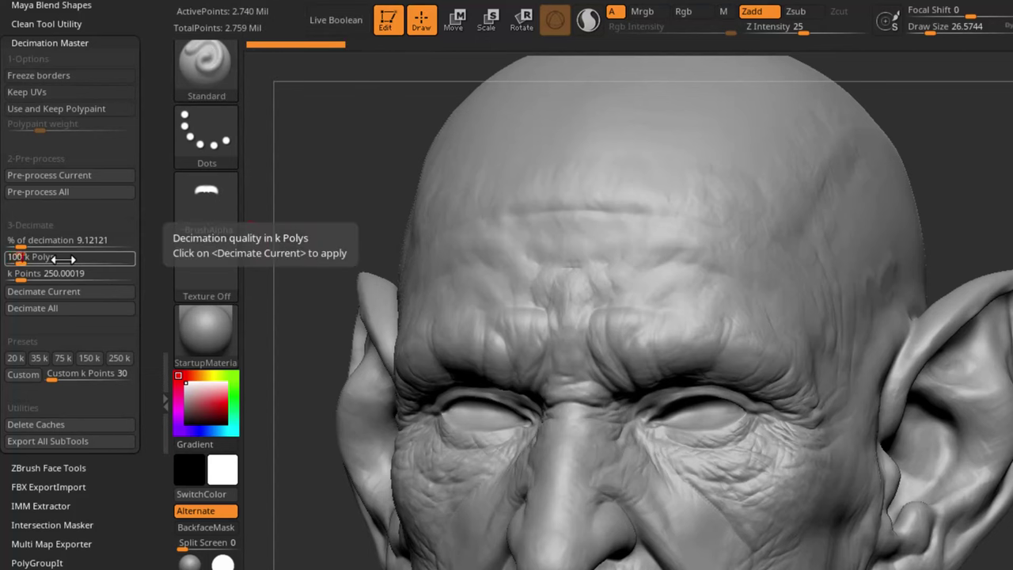
key(Return)
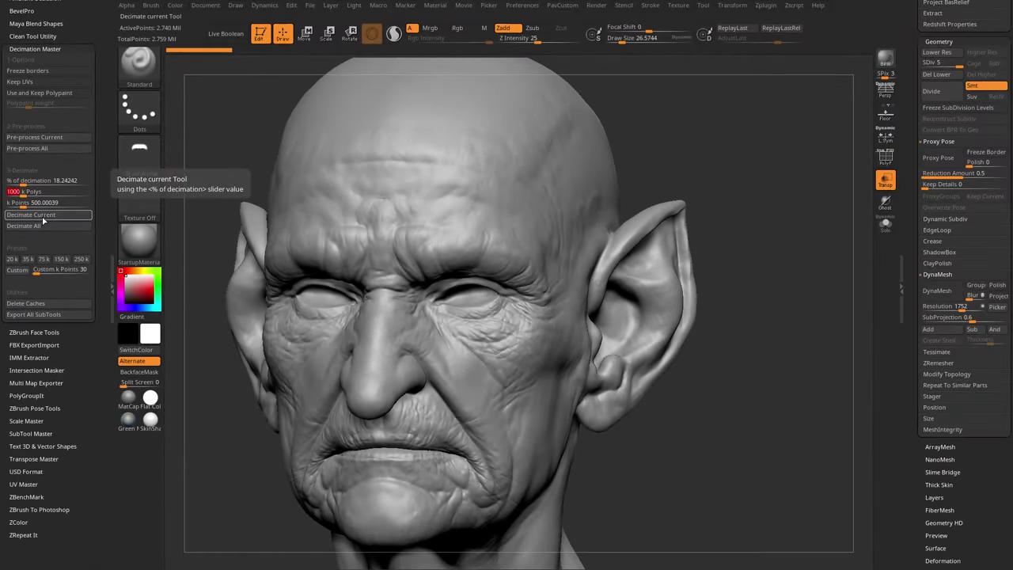
click(43, 217)
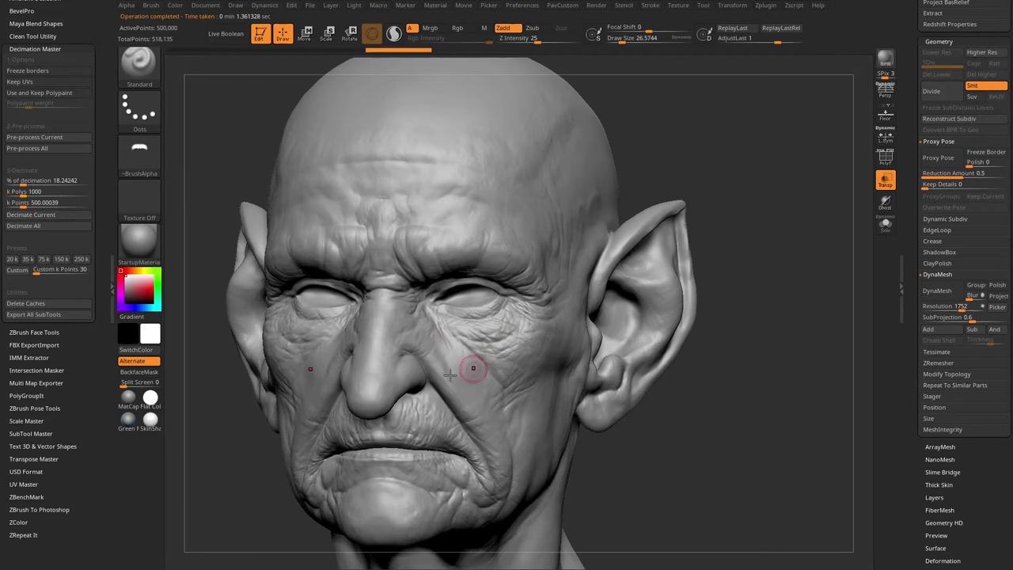
click(892, 162)
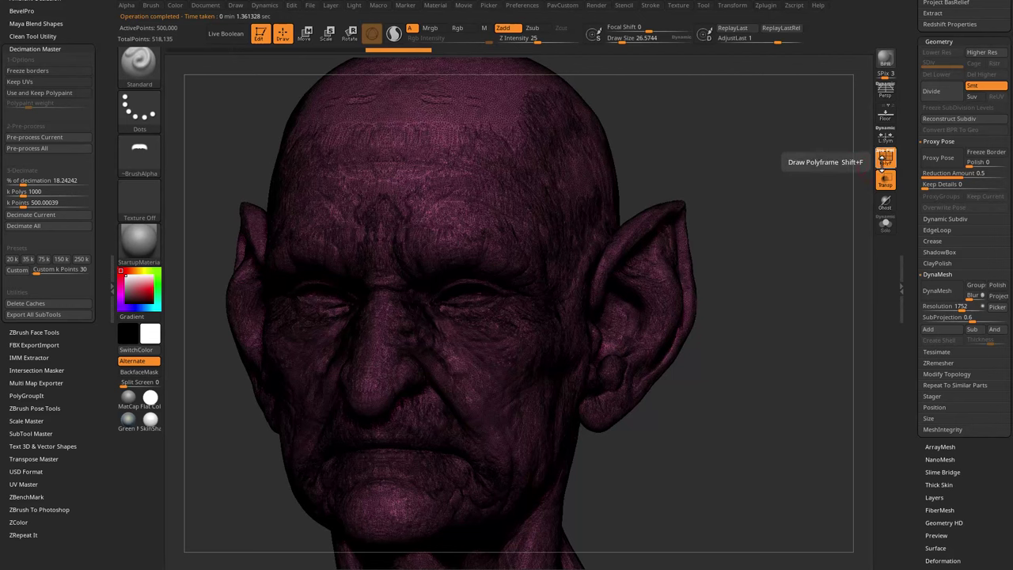
click(885, 159)
Step: Reduce the decimation target to 500 k Polys and decimate the current head
click(32, 192)
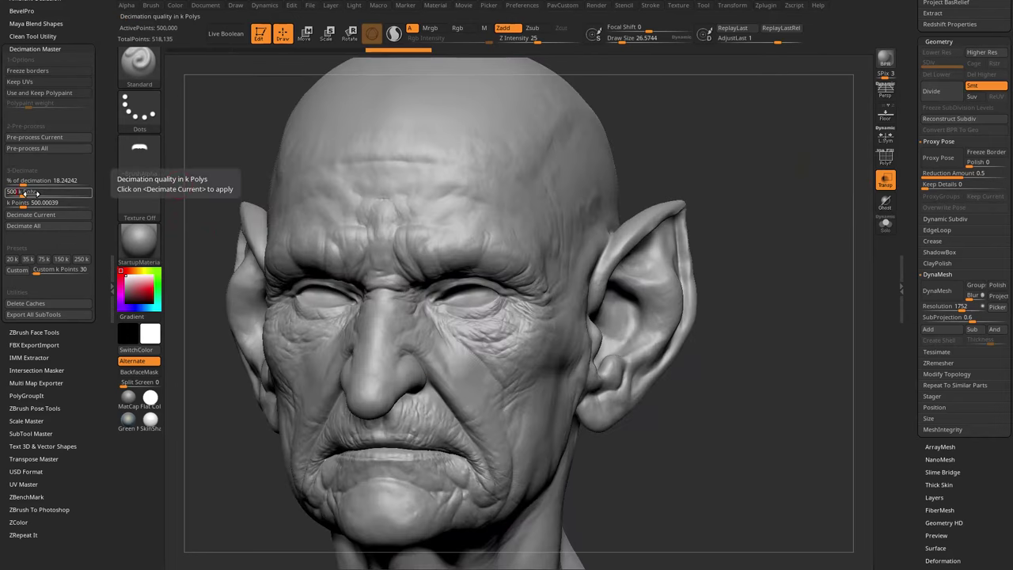
text(500)
key(Return)
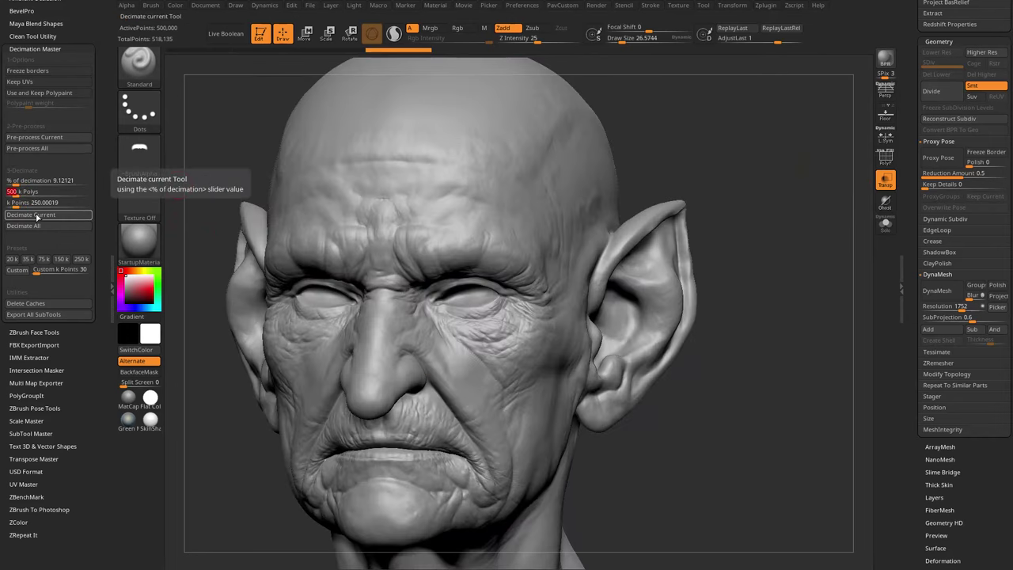
click(36, 215)
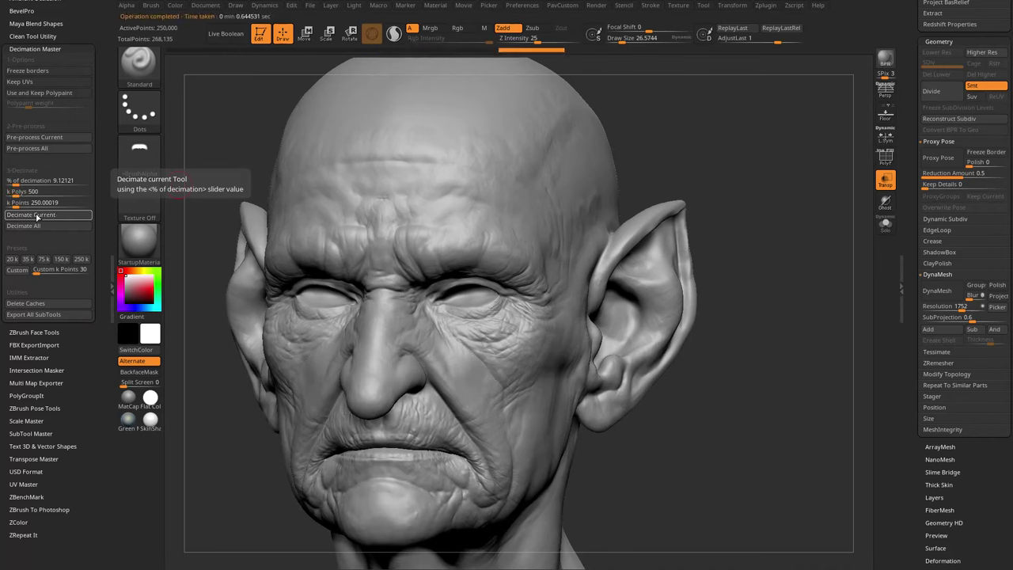
Step: Decimate the current head to 10 k Polys to test an extreme reduction
click(44, 193)
text(10)
key(Return)
click(36, 215)
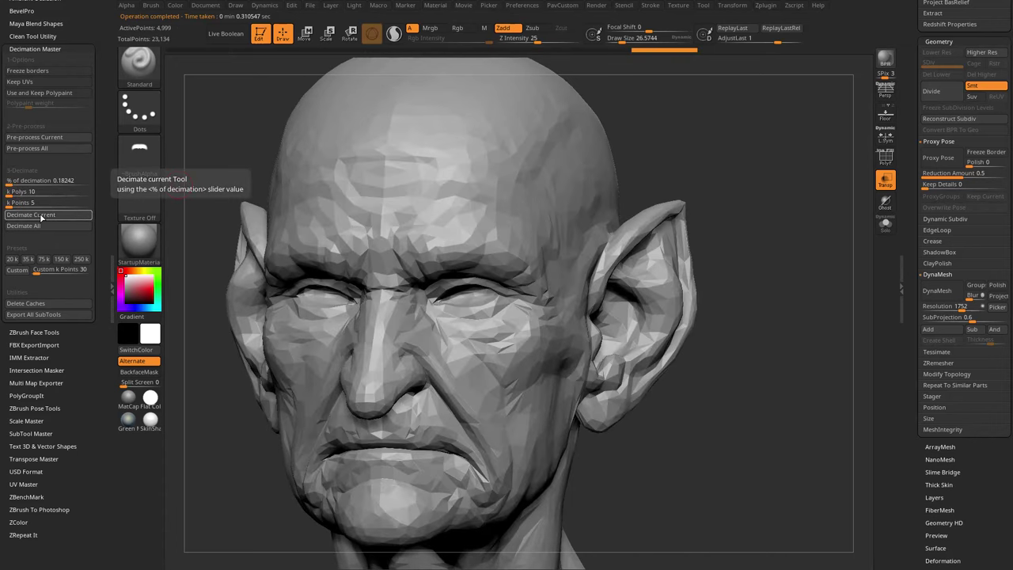
Step: Decimate the head again with the target set to 500 k Polys and inspect its polyframe
click(44, 193)
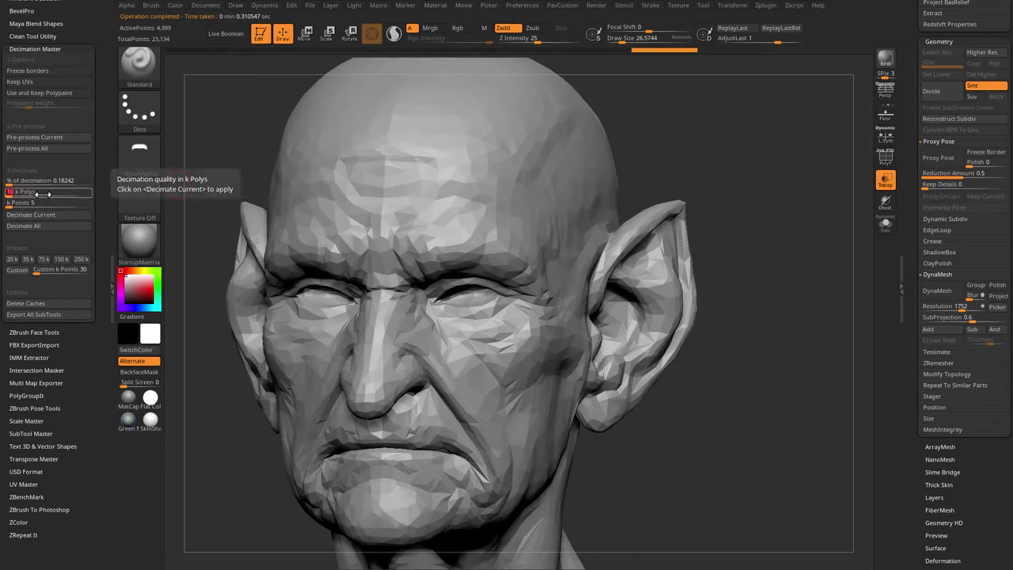
text(500)
key(Return)
click(42, 216)
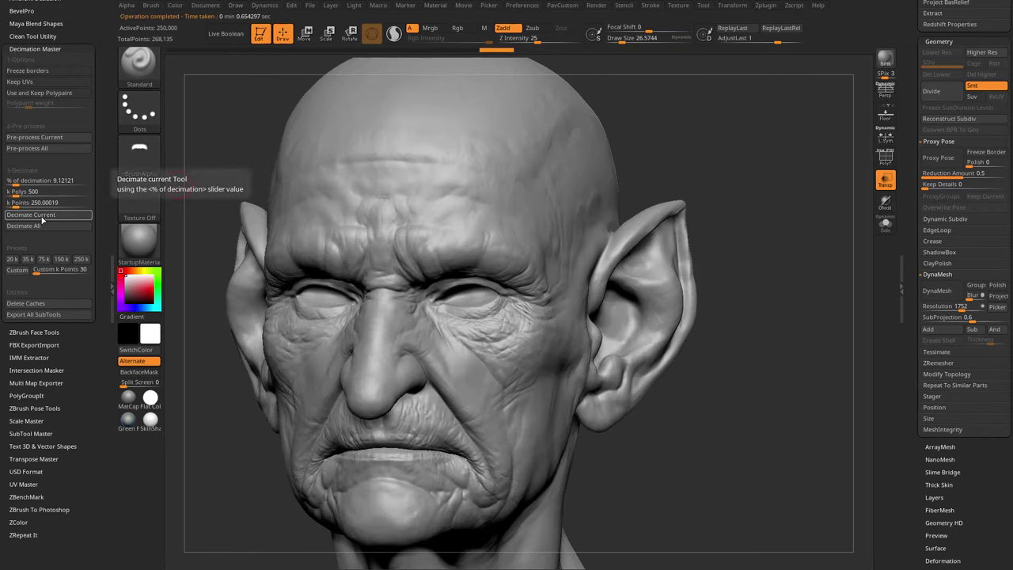
click(885, 158)
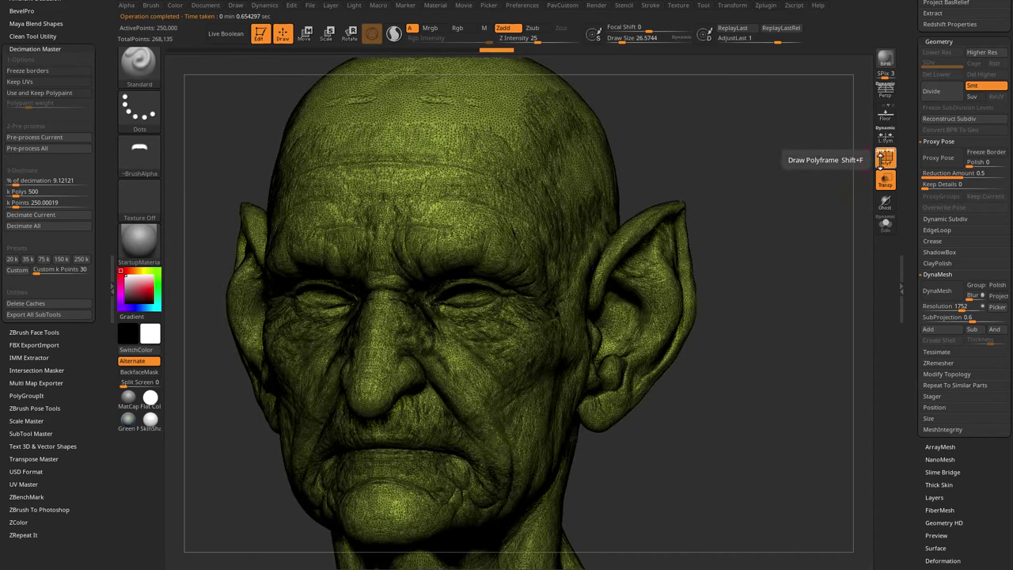
click(885, 157)
Step: Export the decimated head to the Desktop as an FBX file named HeadshotGoblinHead
mouse_move(728, 343)
shift+mouse_down()
mouse_move(764, 345)
mouse_move(749, 342)
mouse_move(749, 319)
mouse_move(724, 319)
mouse_move(738, 321)
mouse_move(718, 330)
shift+mouse_up()
drag(914, 204, 915, 393)
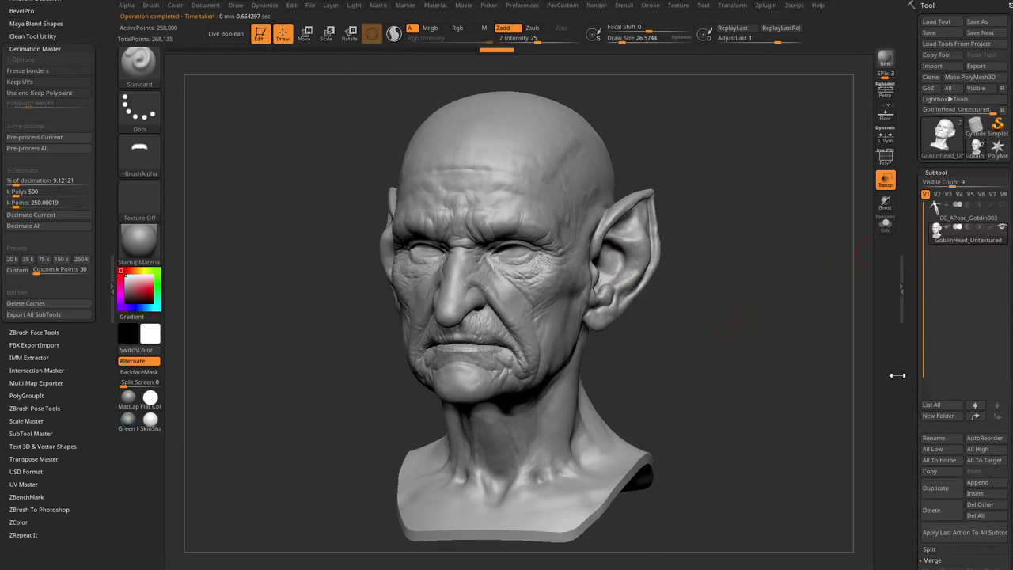
click(976, 65)
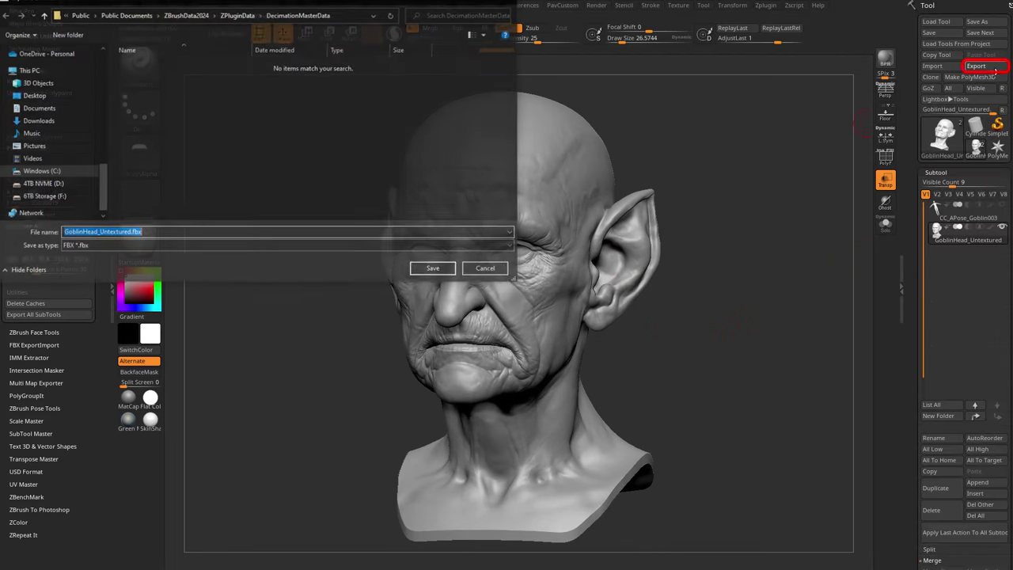
click(32, 95)
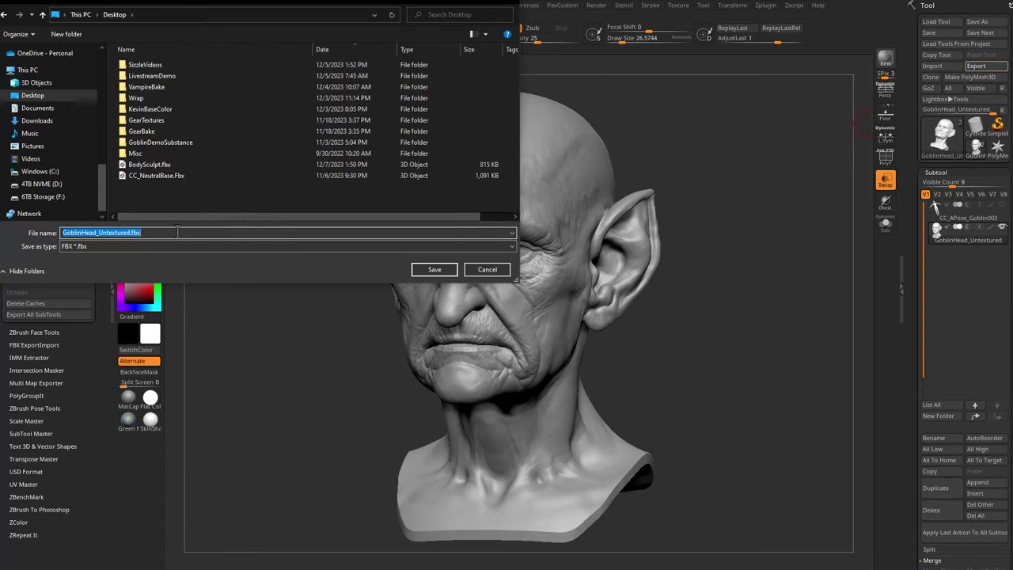
text(HeadshotGoblinHe)
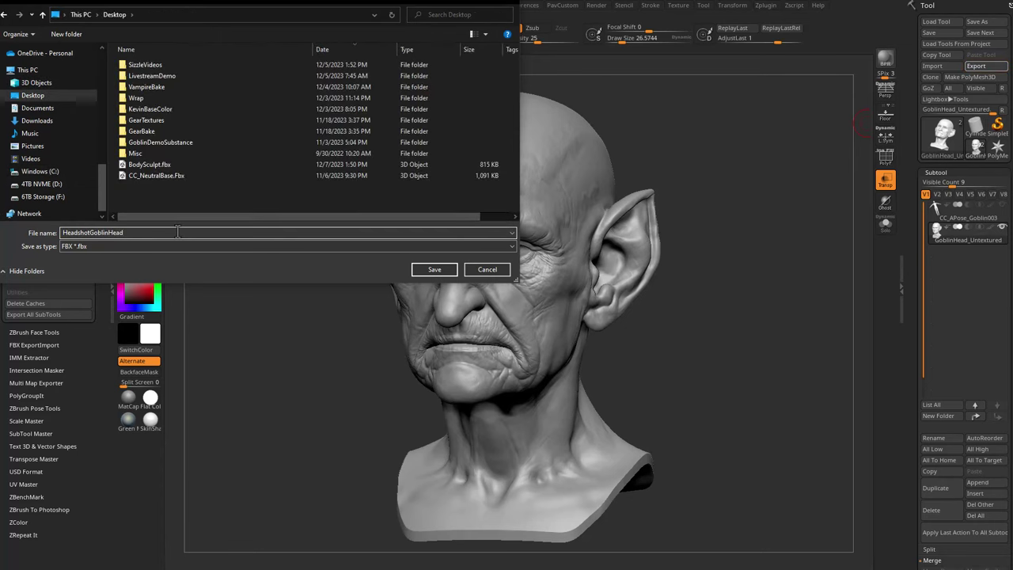
text(ad)
key(Return)
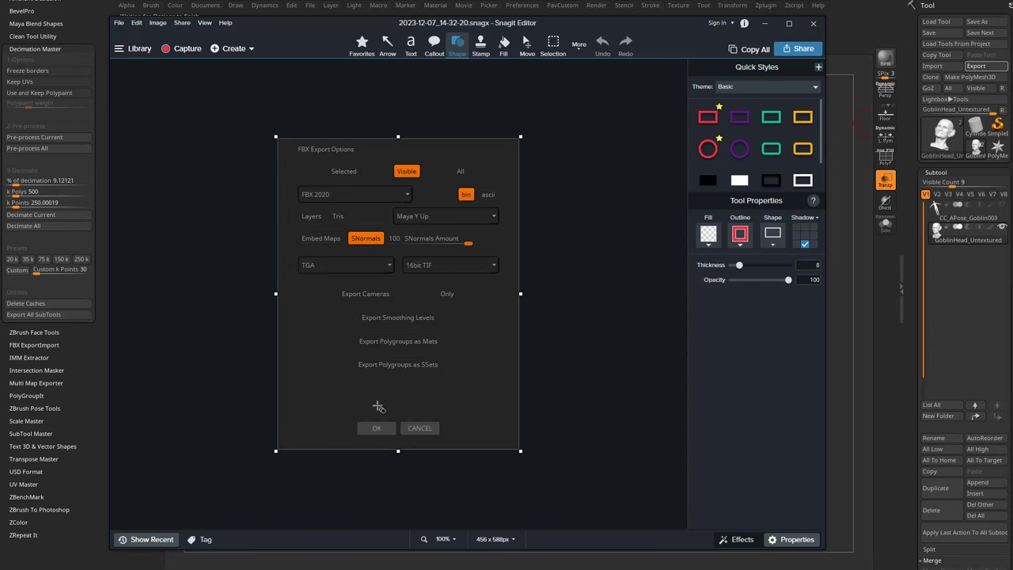
drag(660, 30, 587, 259)
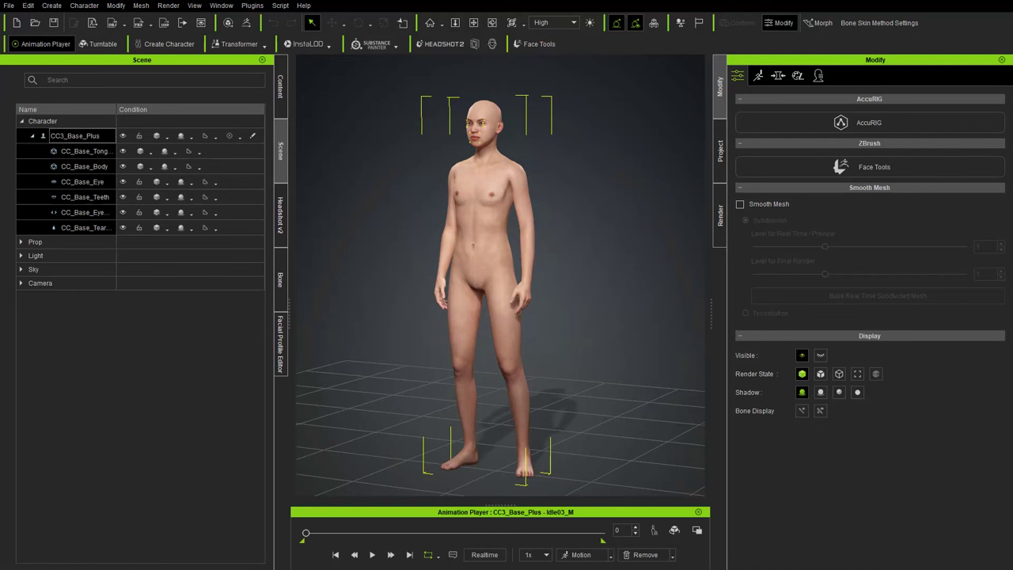
Step: Start a new empty project in Character Creator and import the HeadshotGoblinHead FBX as a prop
click(10, 7)
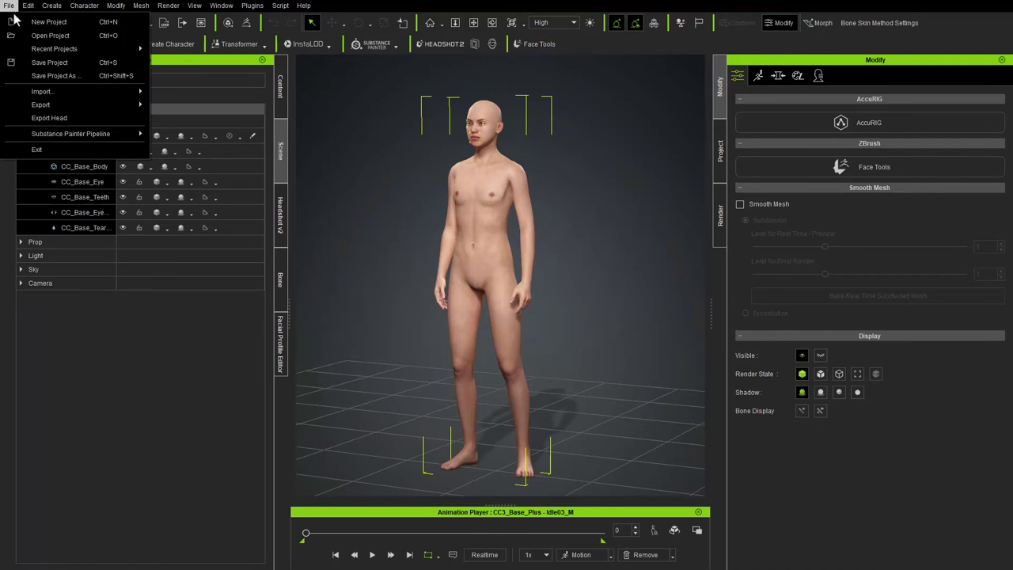
click(18, 21)
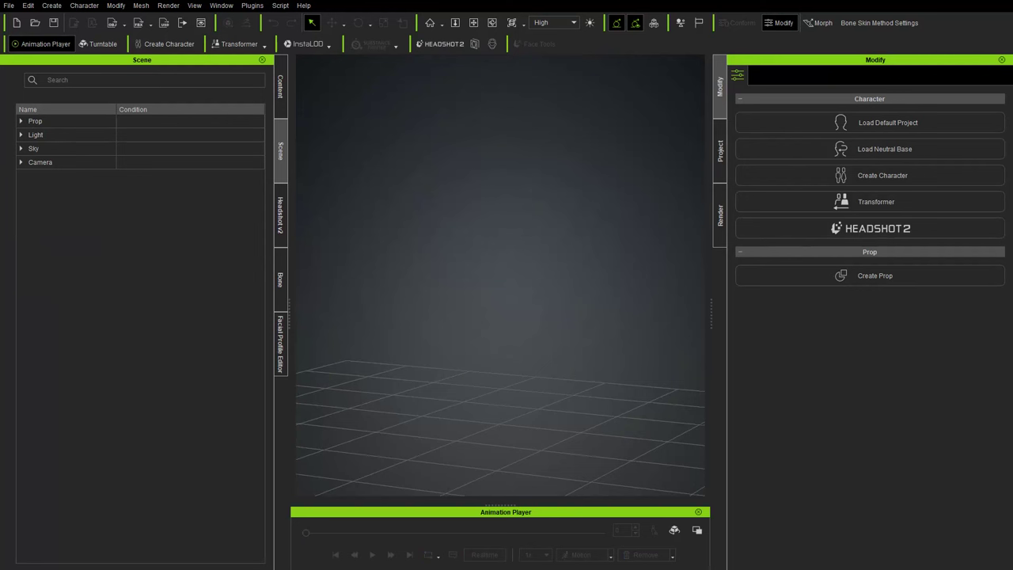
drag(175, 381, 509, 258)
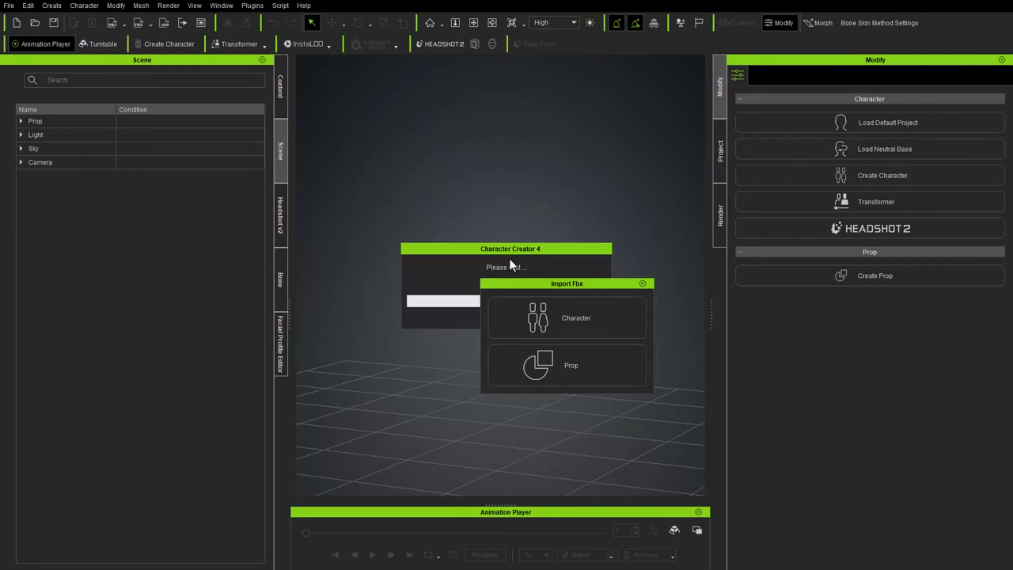
click(580, 366)
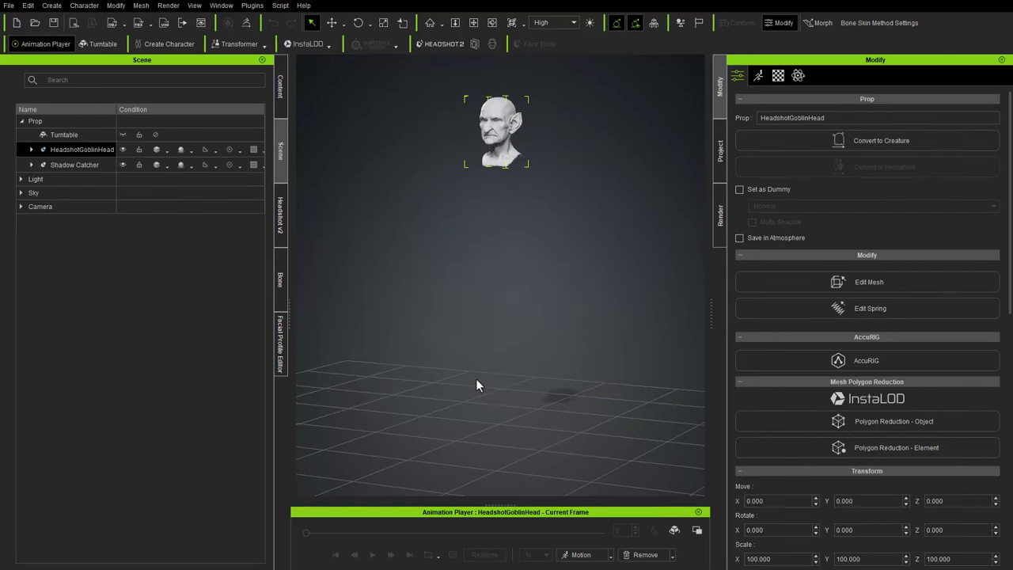
Step: Frame the imported goblin head straight from the front and close up in the viewport
right_drag(328, 273, 472, 229)
middle_drag(472, 229, 484, 286)
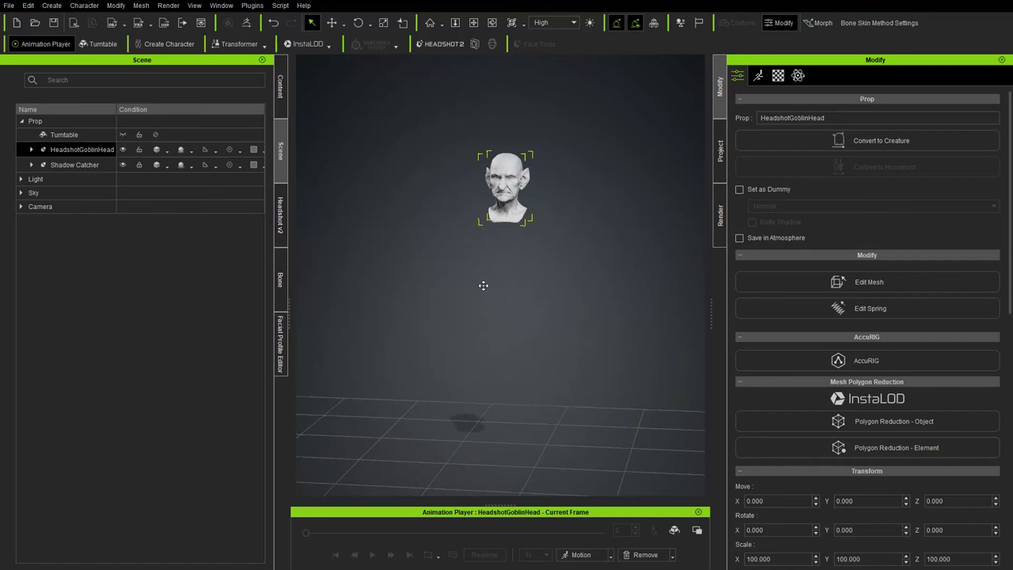
right_drag(484, 286, 607, 269)
scroll(531, 175, up, 3)
scroll(483, 436, down, 3)
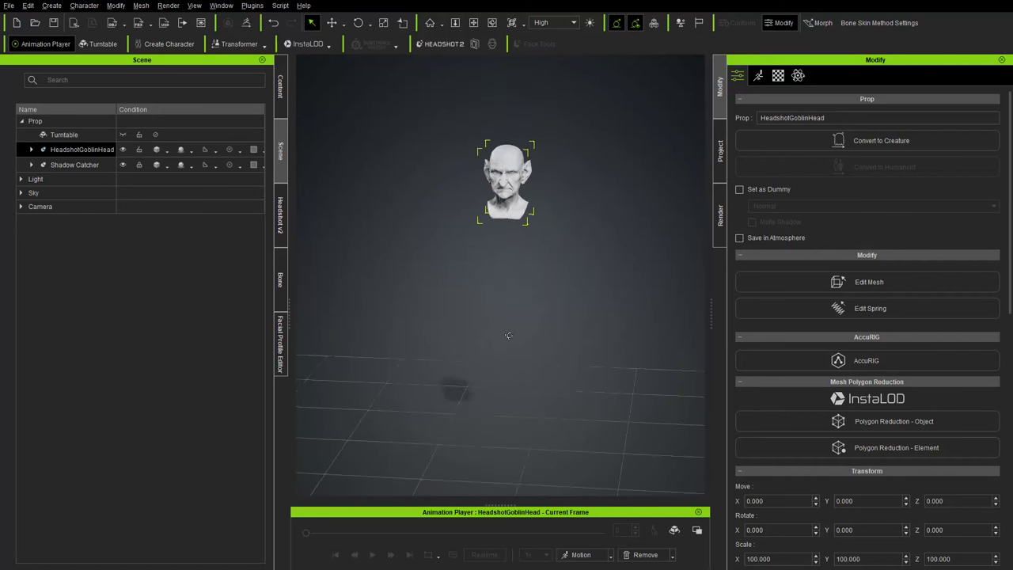
right_drag(526, 434, 535, 287)
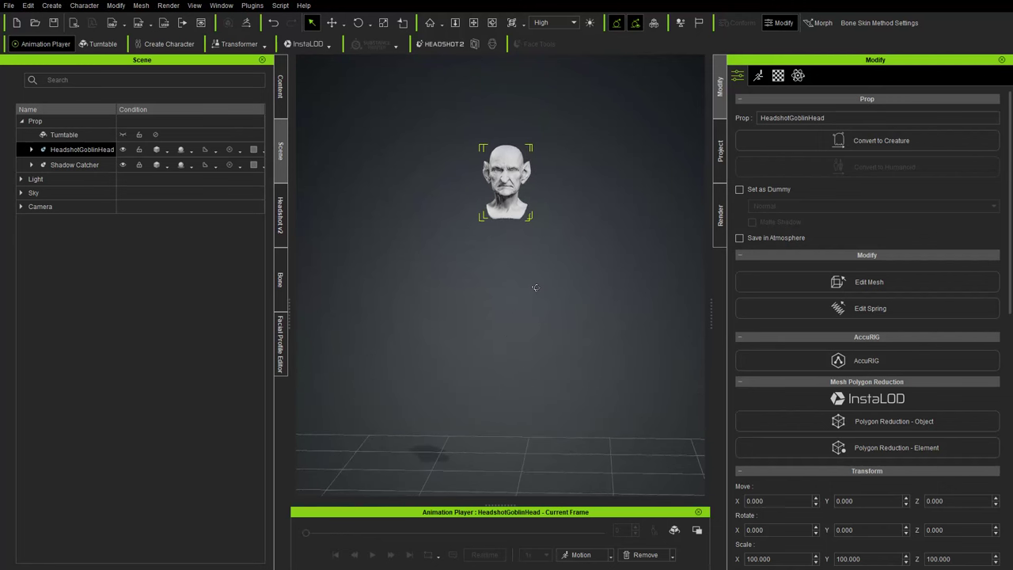
scroll(499, 355, up, 5)
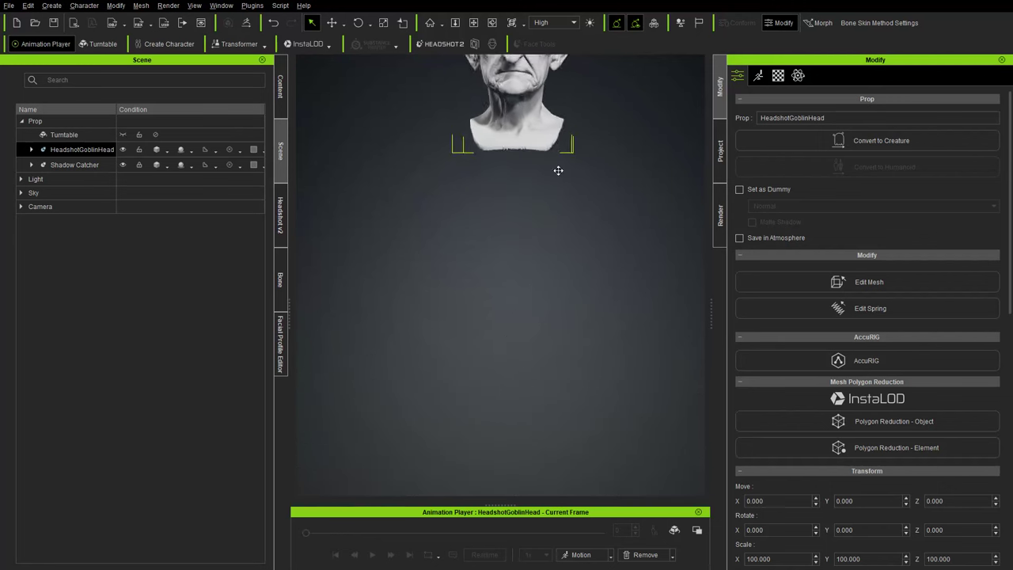
middle_drag(557, 168, 580, 364)
scroll(579, 364, up, 3)
middle_drag(600, 276, 557, 267)
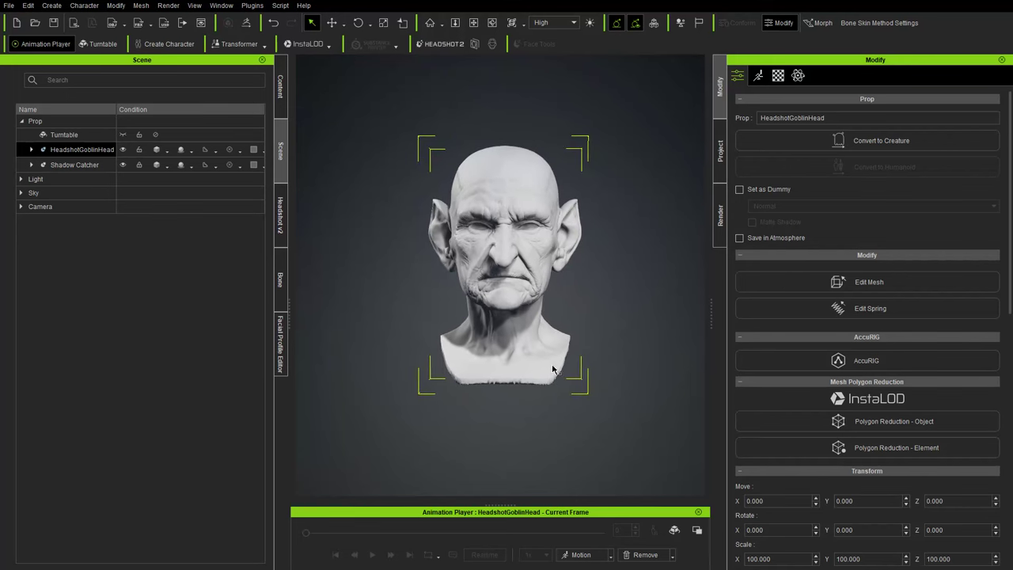
click(393, 162)
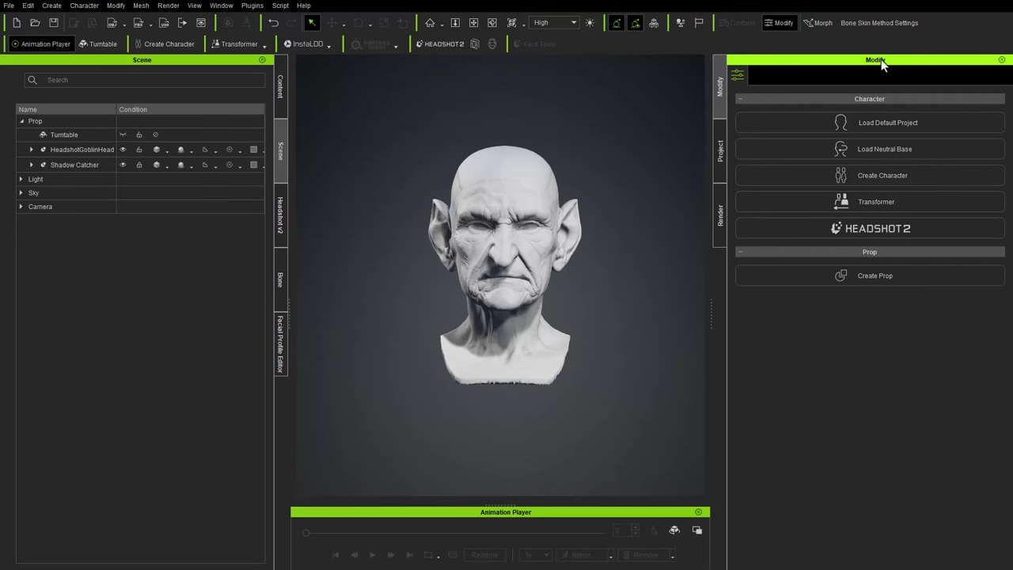
click(512, 206)
click(362, 125)
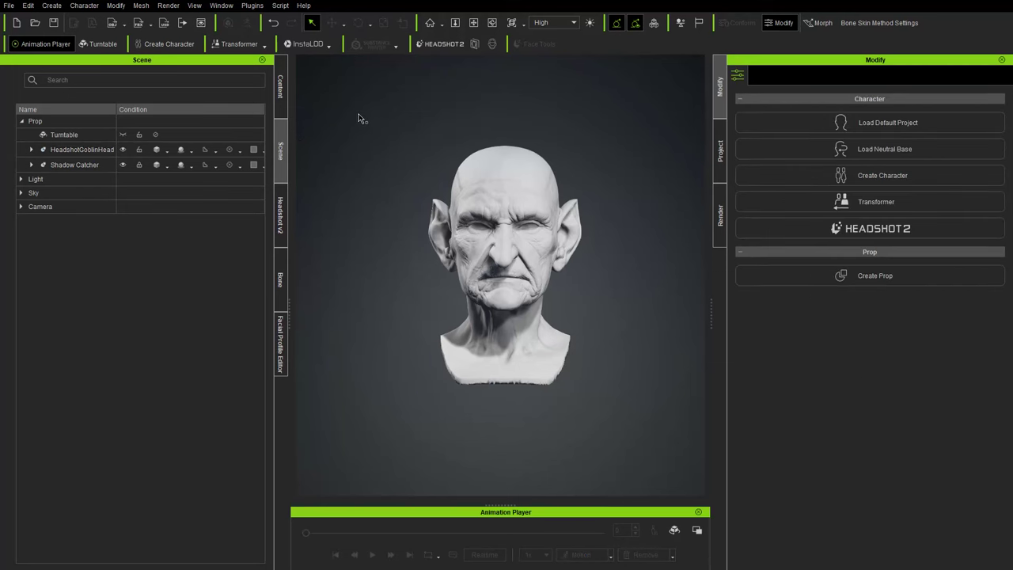
click(252, 6)
mouse_move(277, 35)
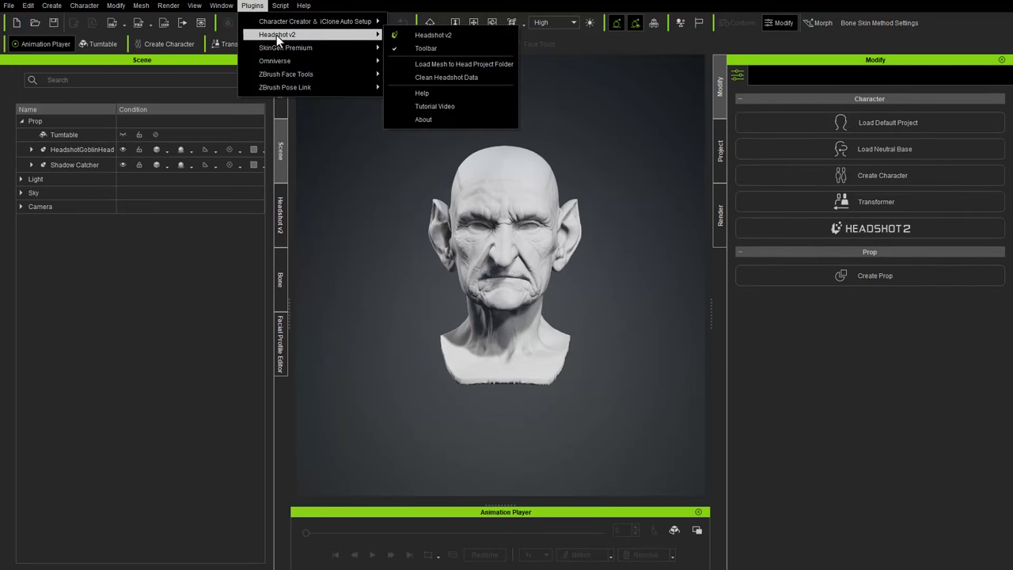
click(262, 294)
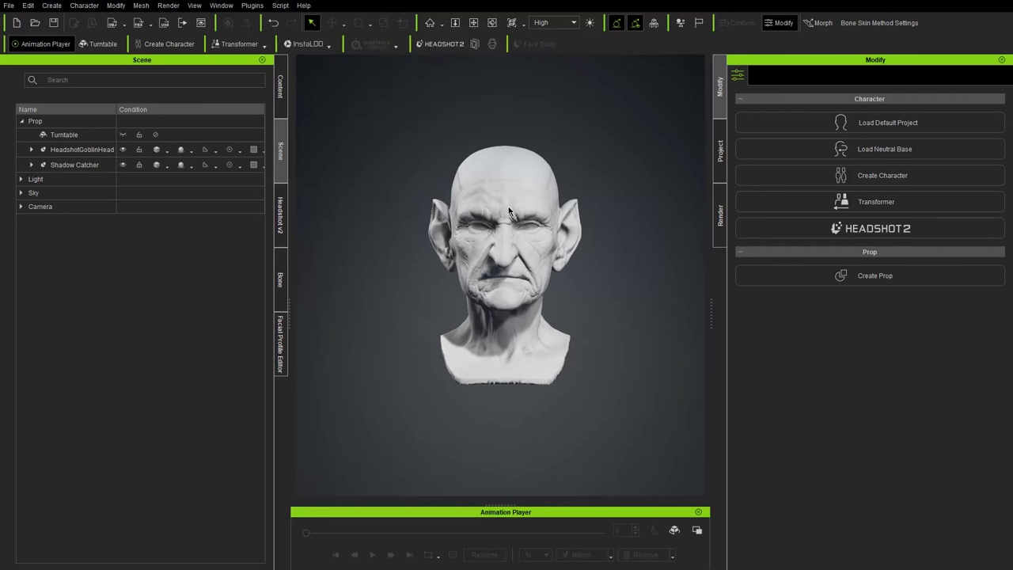
Step: Open Headshot 2 in Mesh mode and start head generation with the goblin head selected
click(452, 45)
click(452, 46)
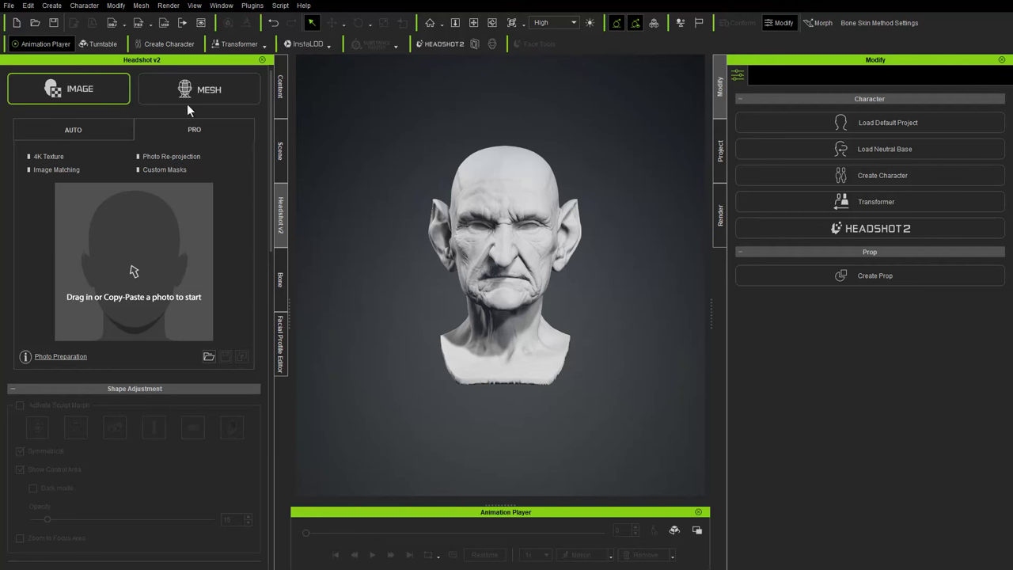
click(207, 94)
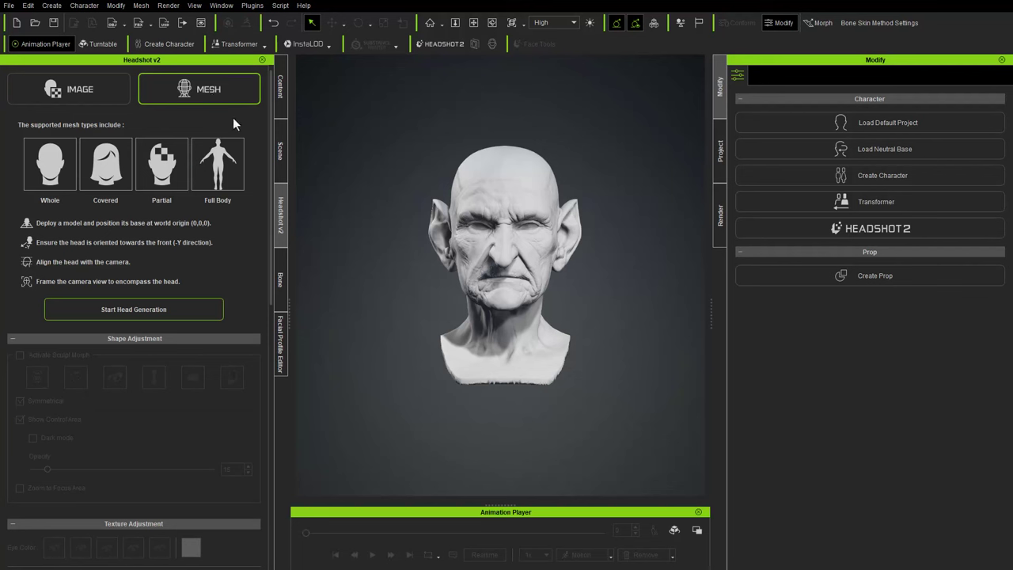
click(118, 302)
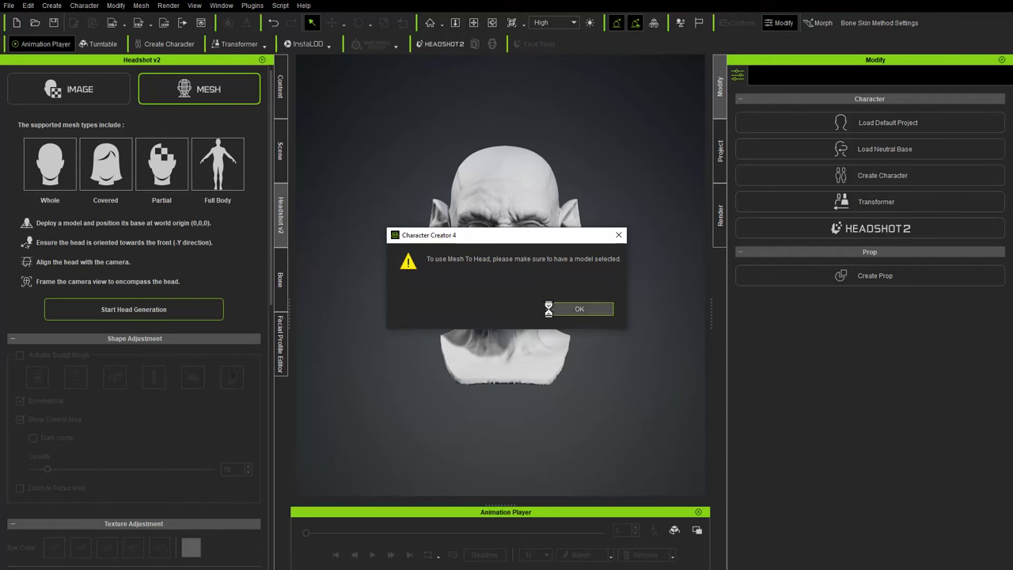
click(579, 309)
click(507, 228)
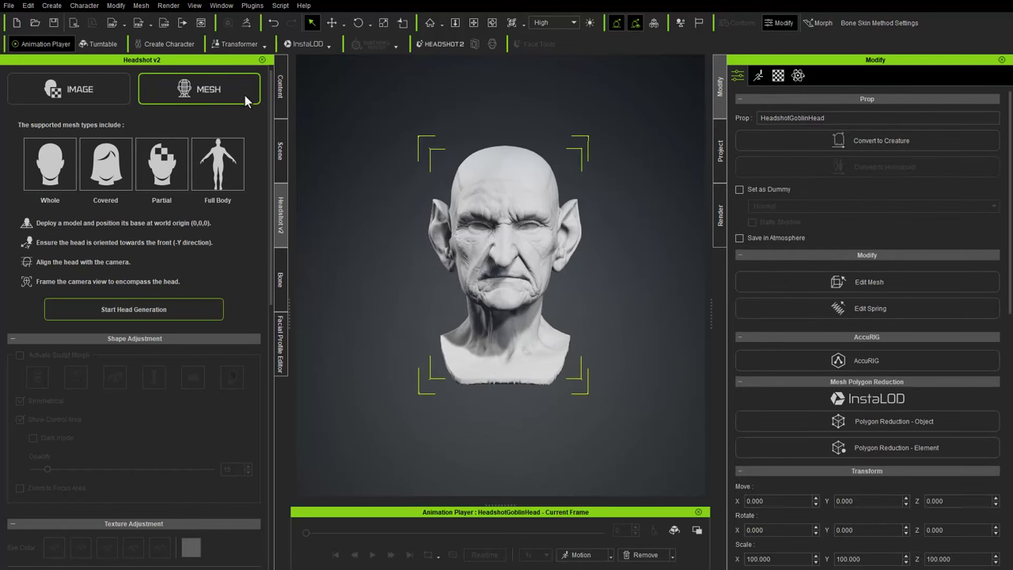
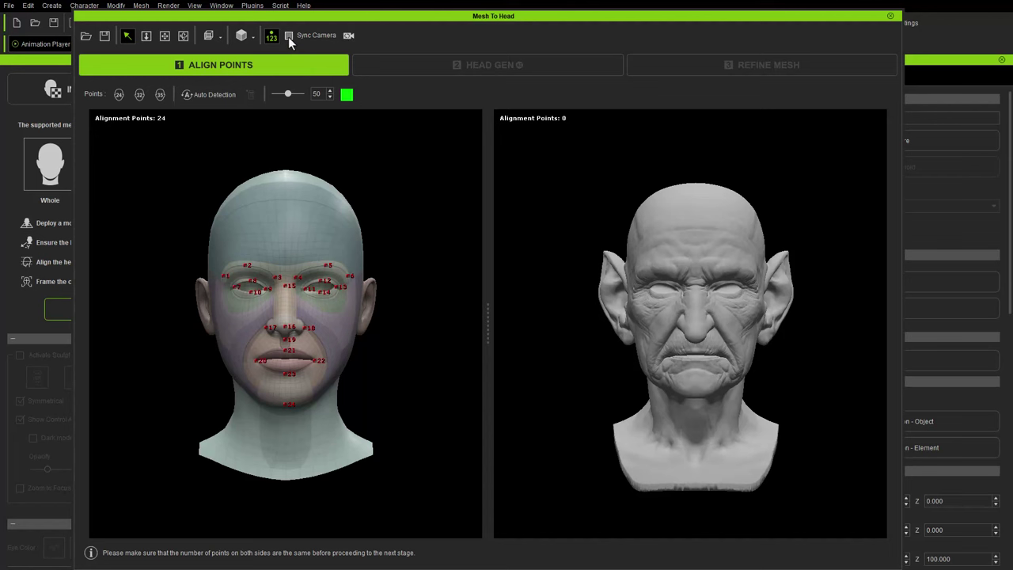
Step: Match the goblin head's framing to the template head and turn on Sync Camera
scroll(656, 261, down, 4)
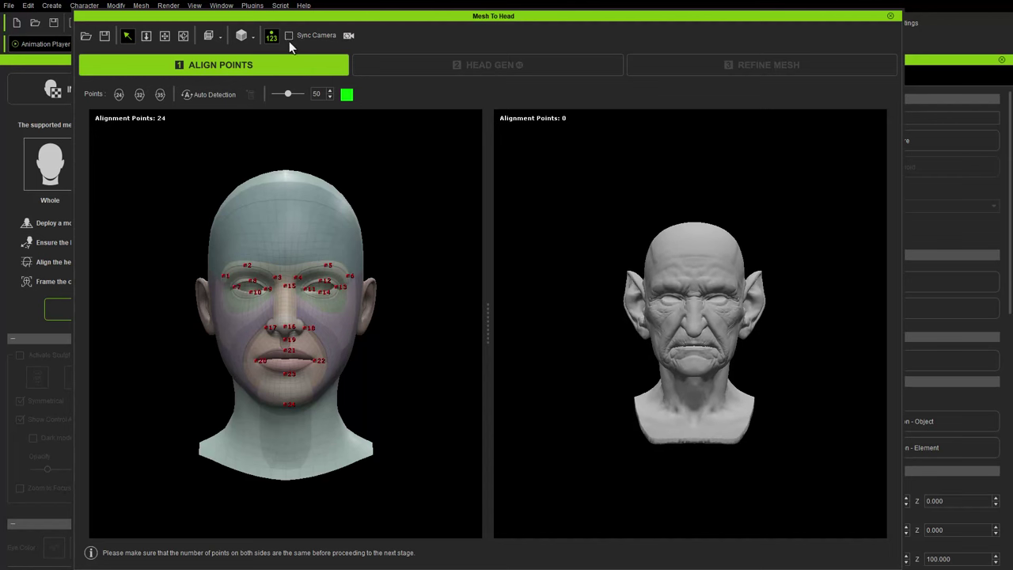
scroll(679, 253, down, 1)
scroll(693, 261, up, 5)
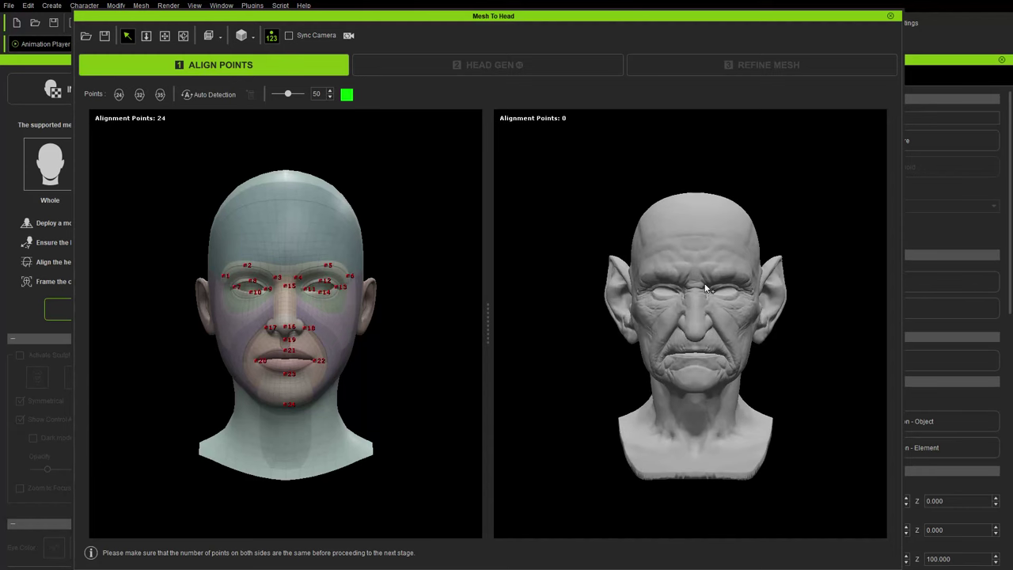
scroll(707, 269, down, 2)
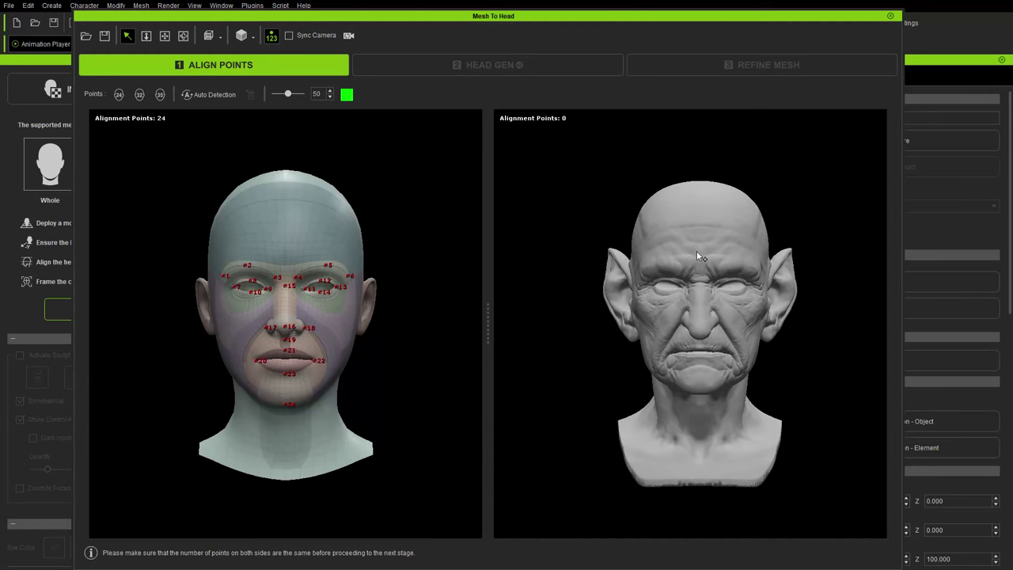
scroll(716, 254, down, 3)
scroll(720, 253, up, 3)
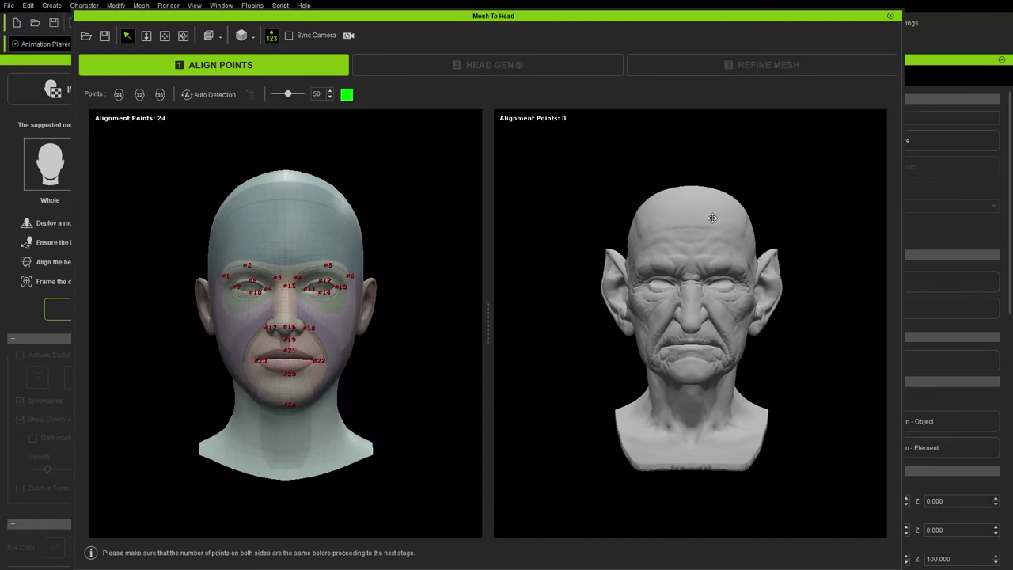
scroll(710, 217, up, 1)
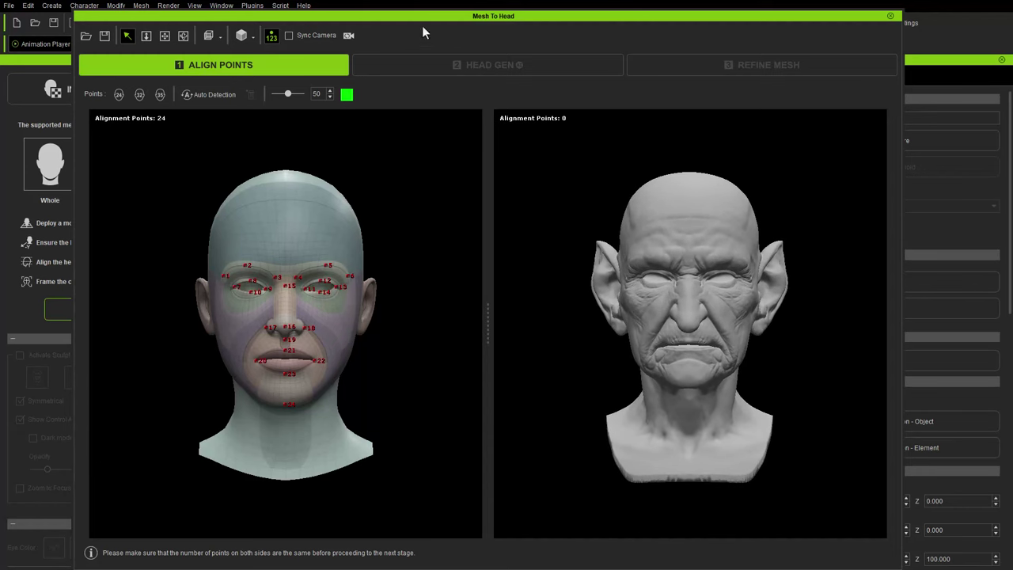
click(350, 38)
click(310, 38)
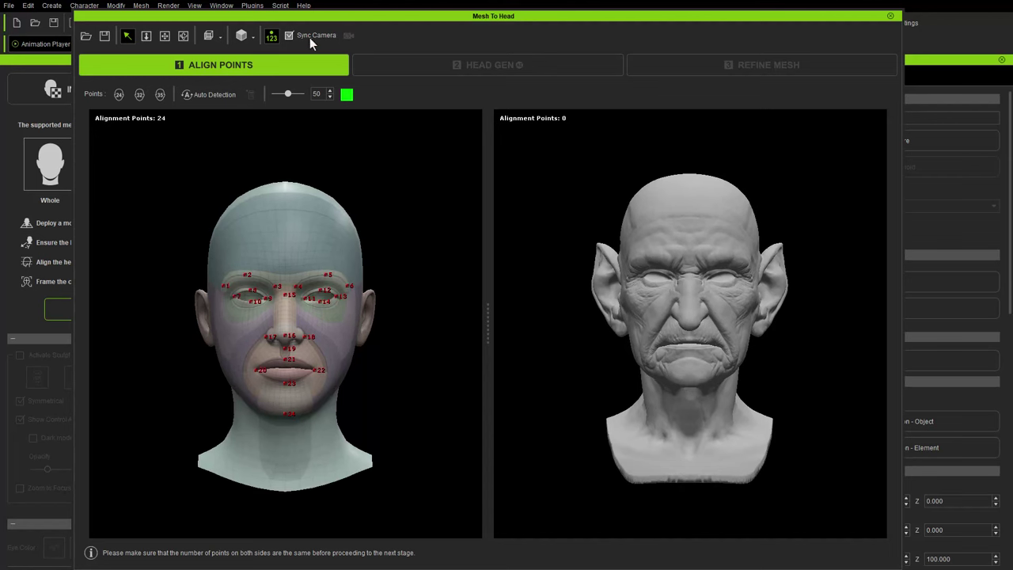
Step: Place alignment point 1 by hand at the outer end of the goblin's right brow
right_drag(703, 322, 729, 256)
right_drag(607, 301, 683, 268)
scroll(640, 262, up, 5)
scroll(640, 262, down, 4)
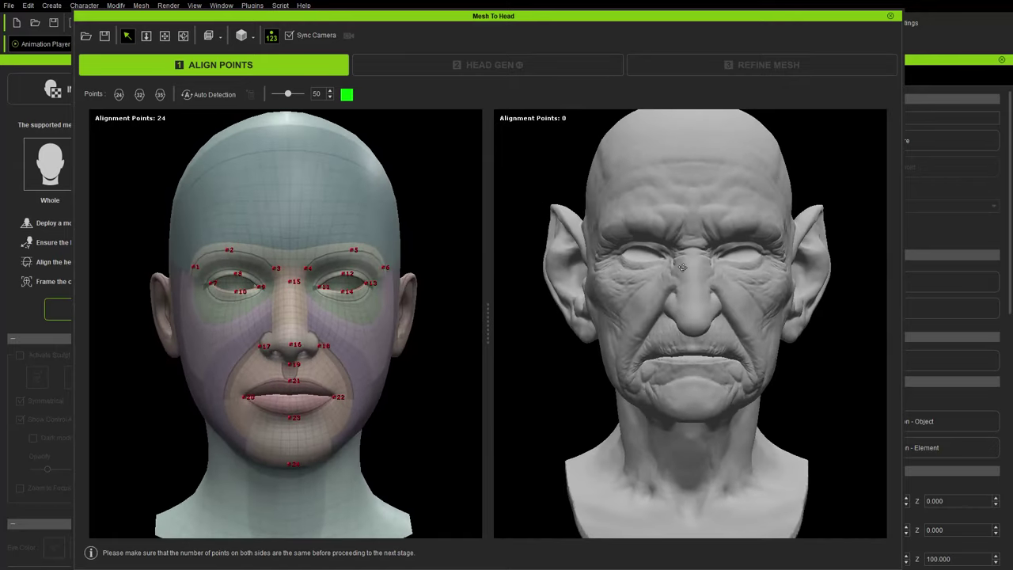
scroll(638, 305, up, 3)
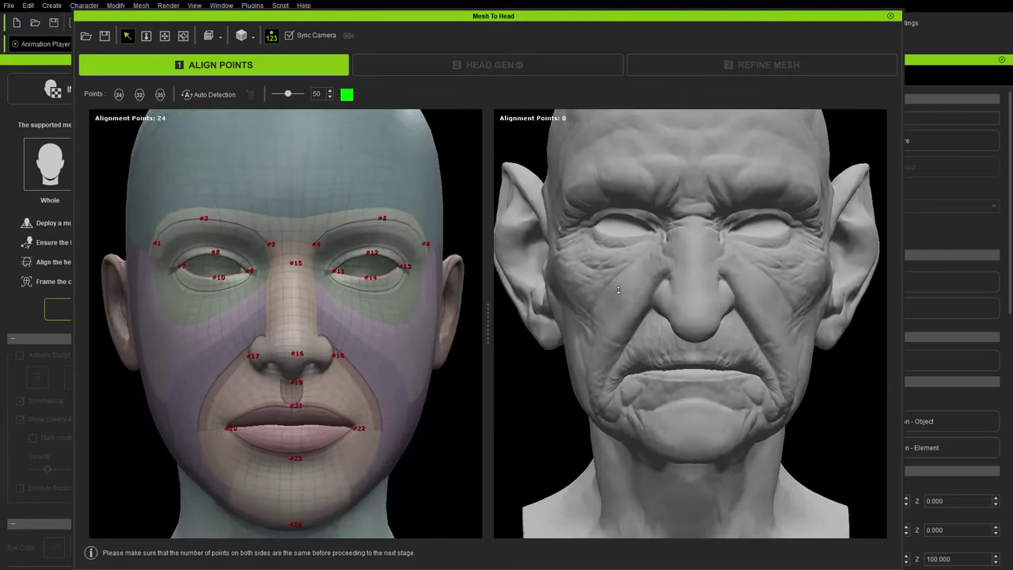
right_drag(638, 306, 713, 319)
middle_drag(746, 237, 722, 283)
right_drag(722, 283, 698, 284)
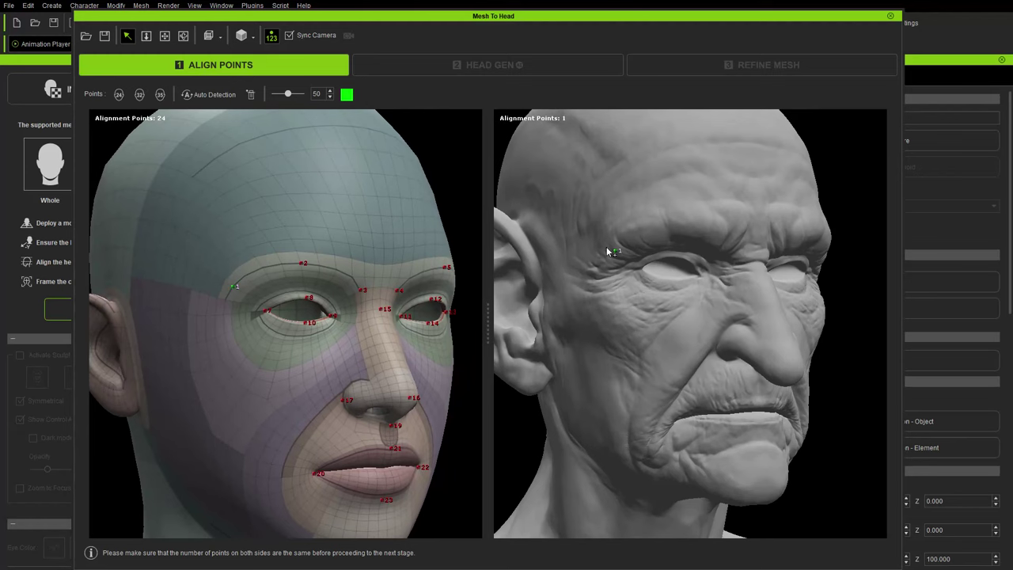
right_drag(730, 300, 663, 291)
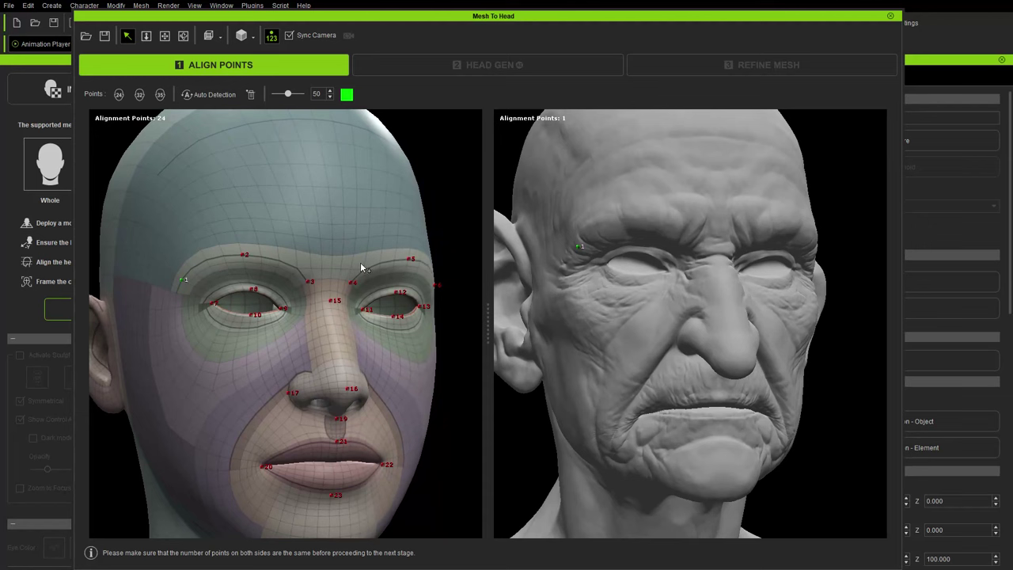
Step: Generate the 24 alignment points on the goblin head with Auto Detection
scroll(686, 253, down, 5)
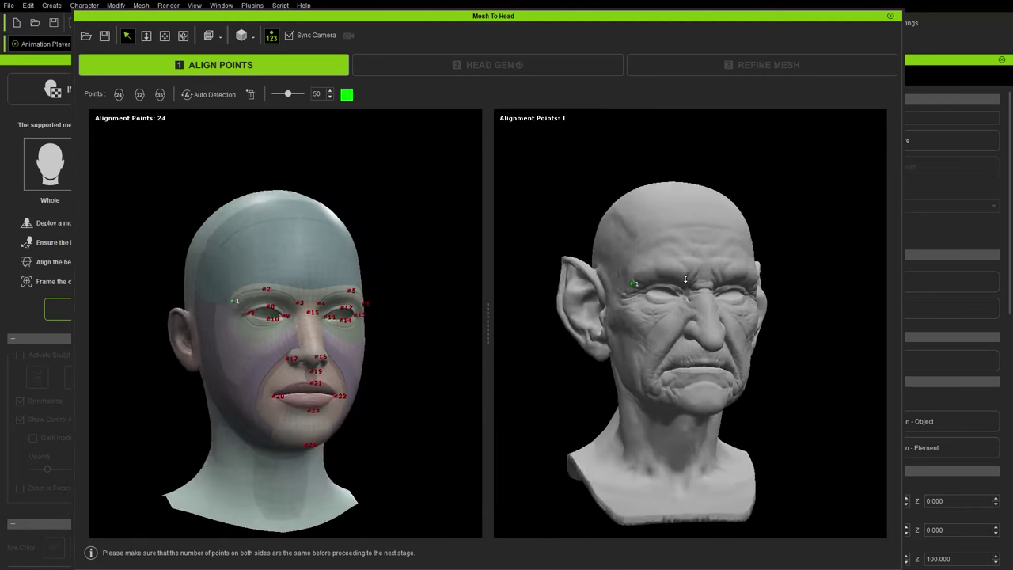
right_drag(685, 255, 612, 251)
click(210, 96)
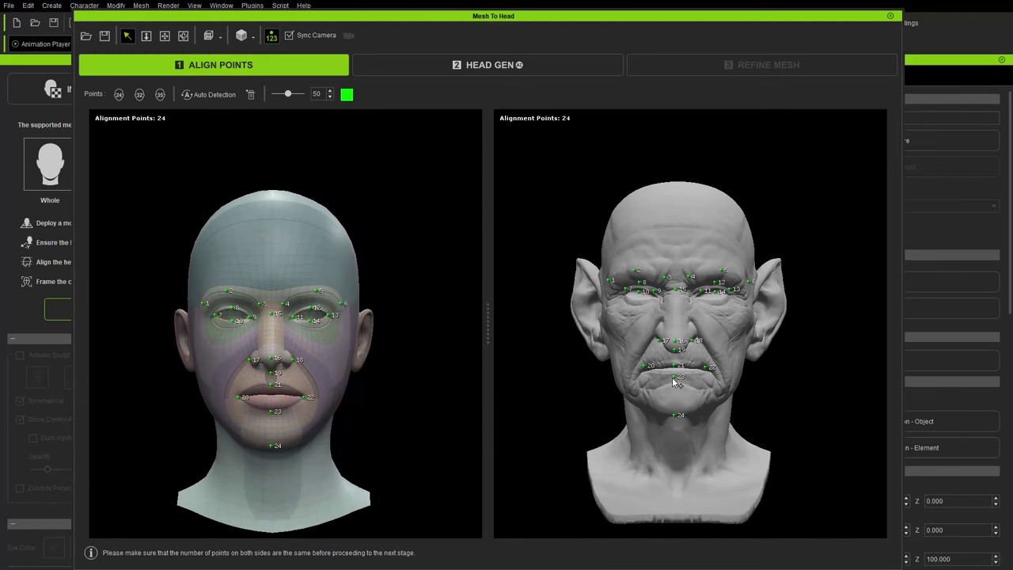
Step: Move alignment point 1 on the goblin head to the outer end of the right brow, matching the template
mouse_move(722, 321)
right_down()
mouse_move(645, 326)
mouse_move(725, 332)
right_up()
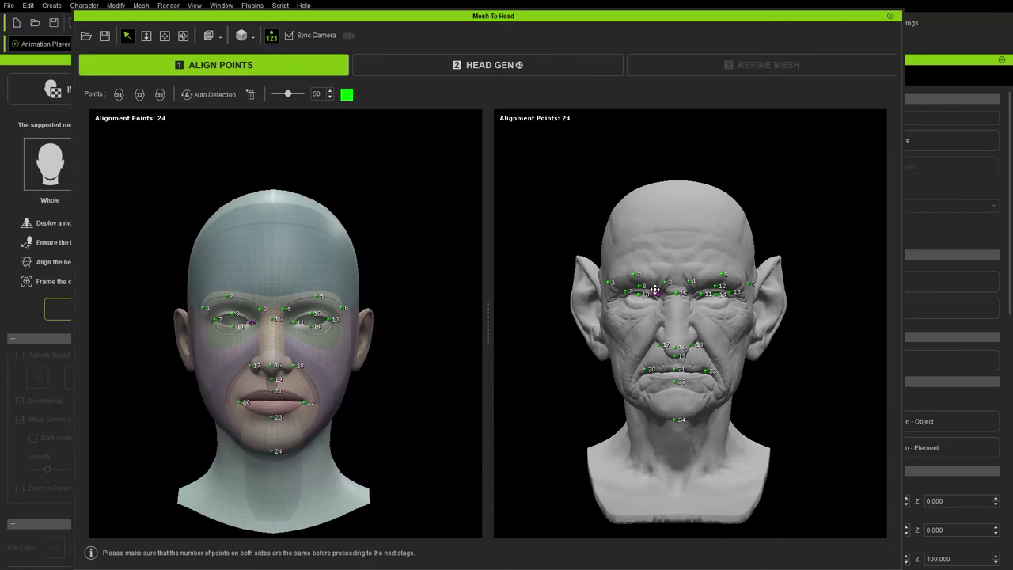
scroll(655, 290, up, 5)
scroll(633, 268, down, 3)
middle_drag(633, 267, 660, 272)
right_drag(624, 309, 663, 283)
scroll(686, 287, up, 4)
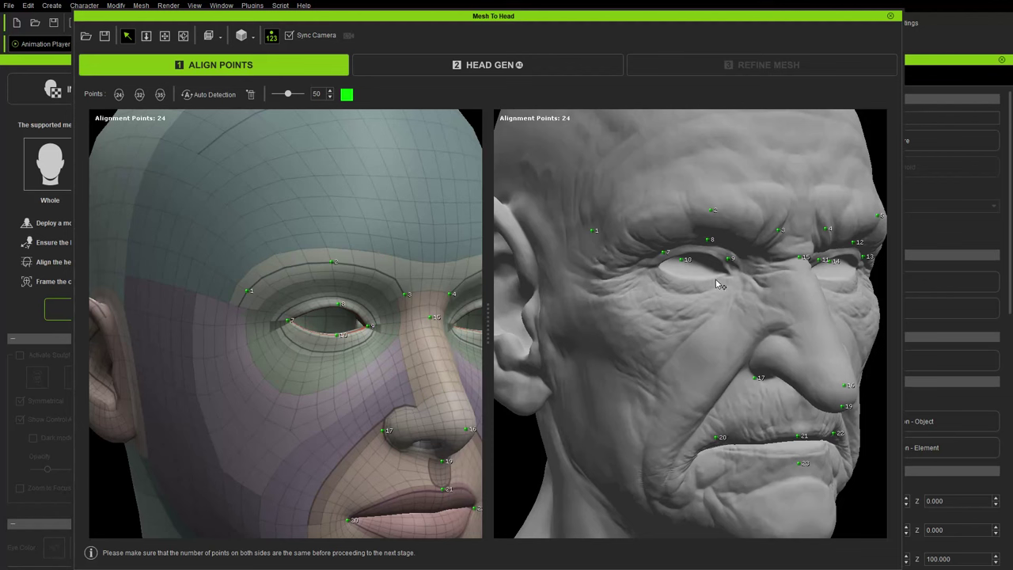
drag(589, 230, 613, 255)
Step: Move alignment points 2 and 3 on the goblin head to the middle and inner end of the right brow, matching the template
right_drag(665, 289, 622, 273)
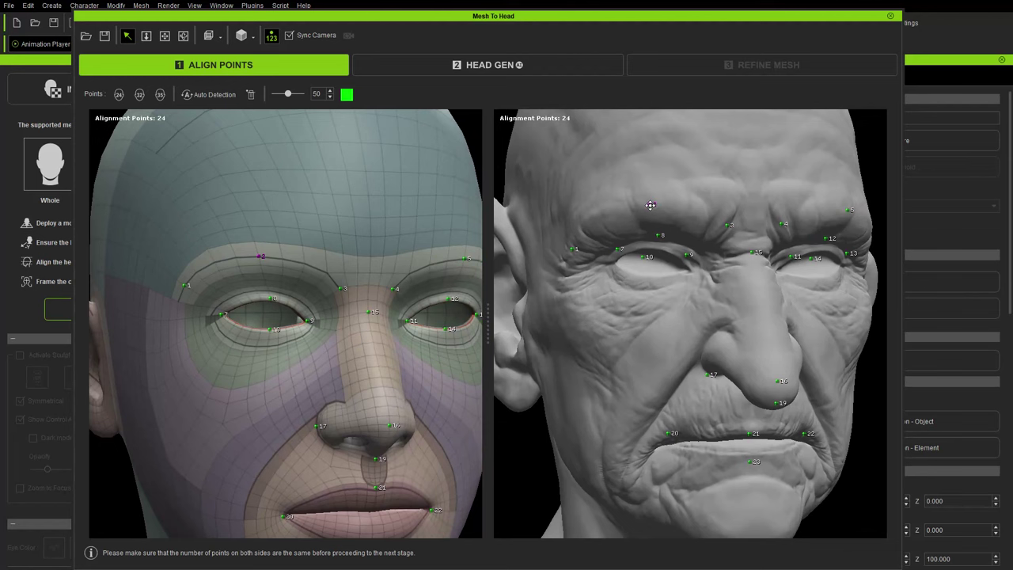
right_drag(654, 205, 622, 215)
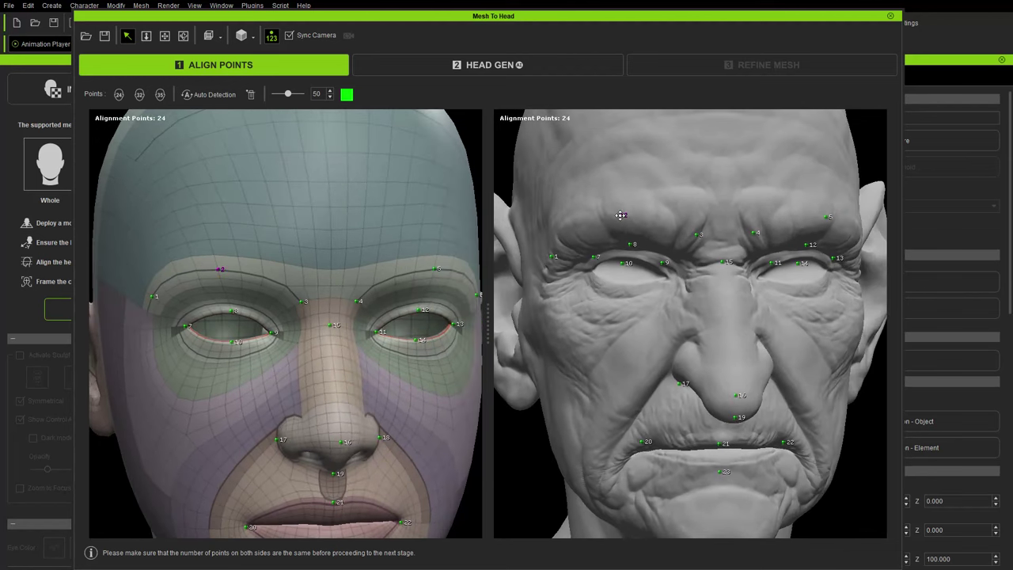
right_drag(626, 224, 586, 228)
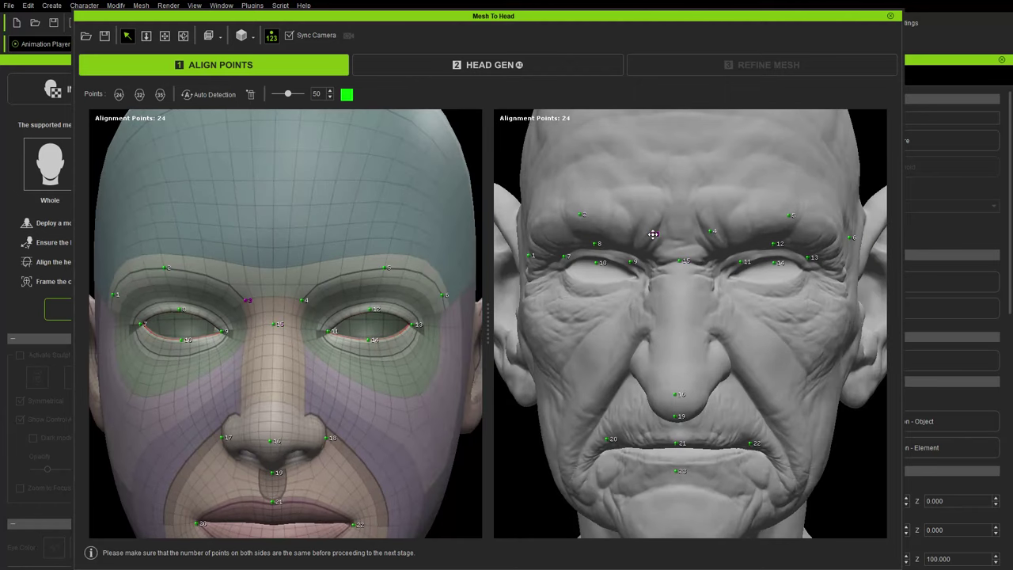
drag(653, 234, 658, 249)
Step: Move alignment points 4, 5 and 6 to the inner end, middle and outer end of the goblin's left brow
right_drag(703, 296, 637, 296)
drag(655, 227, 650, 239)
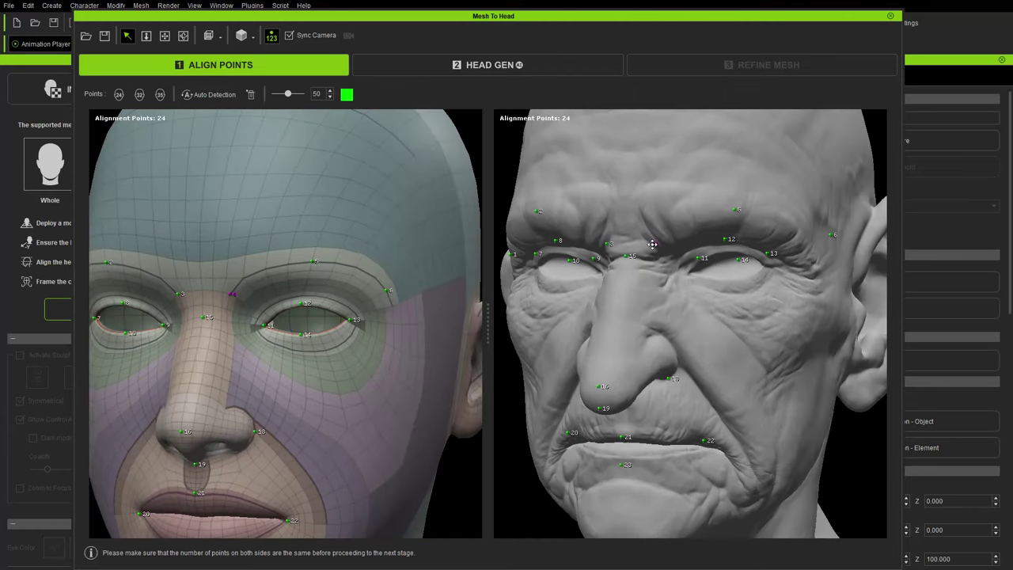
right_drag(653, 245, 748, 258)
click(765, 296)
key(Delete)
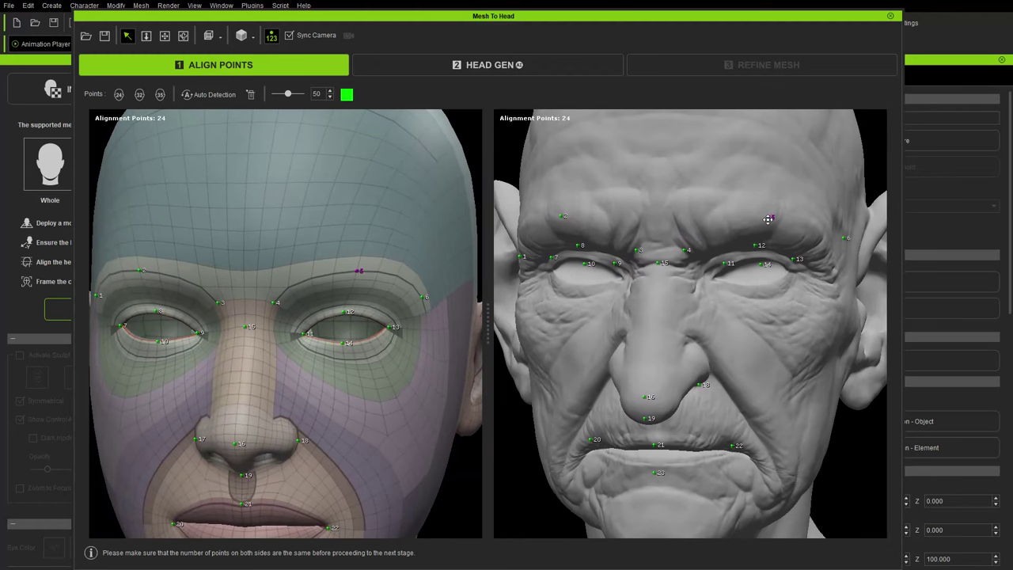
right_drag(783, 218, 664, 285)
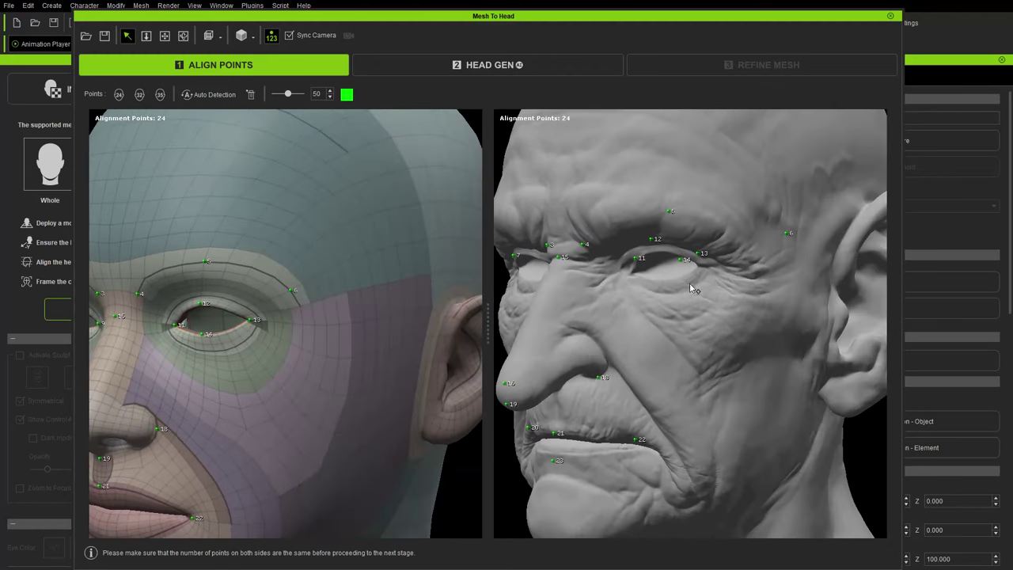
click(752, 249)
drag(749, 250, 744, 249)
Step: Align points 7 to 10 with the corners, upper lid and lower lid of the goblin's right eye
right_drag(608, 292, 697, 270)
scroll(696, 271, up, 3)
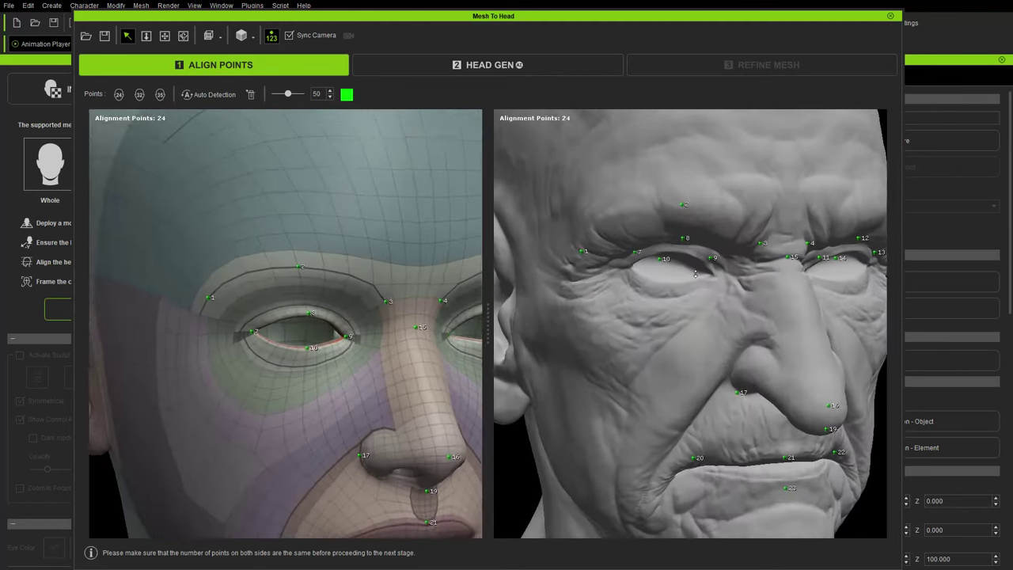
middle_drag(703, 296, 667, 293)
drag(688, 248, 691, 270)
drag(594, 240, 636, 278)
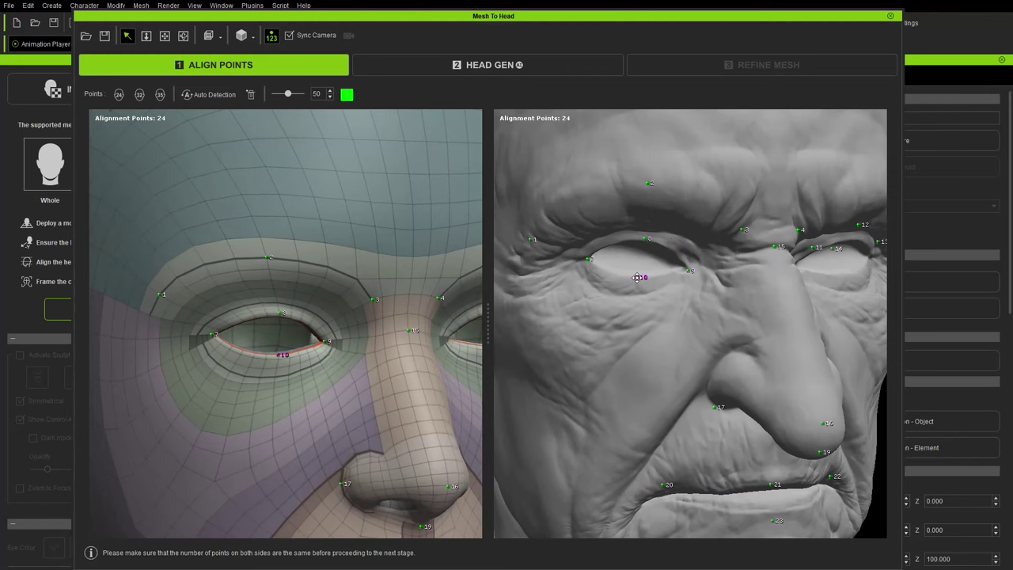
Step: Align points 11 to 14 with the corners, upper lid and lower lid of the goblin's left eye
right_drag(720, 305, 614, 304)
middle_drag(615, 304, 570, 287)
drag(658, 238, 648, 258)
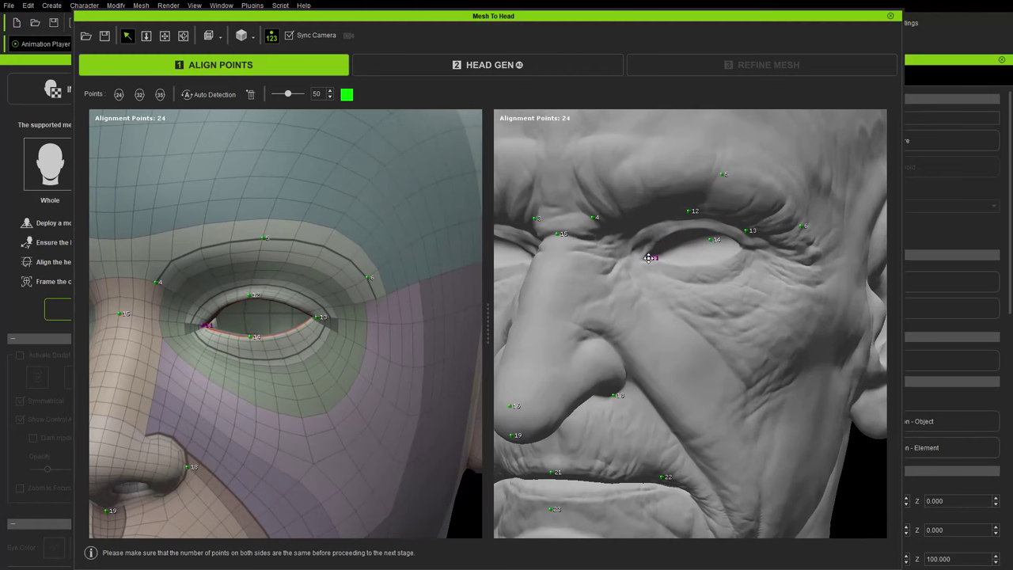
drag(688, 211, 698, 266)
drag(747, 230, 746, 247)
Step: Move alignment points 17 and 18 to the outer creases of the goblin's right and left nostril wings
scroll(736, 313, down, 2)
scroll(649, 317, down, 1)
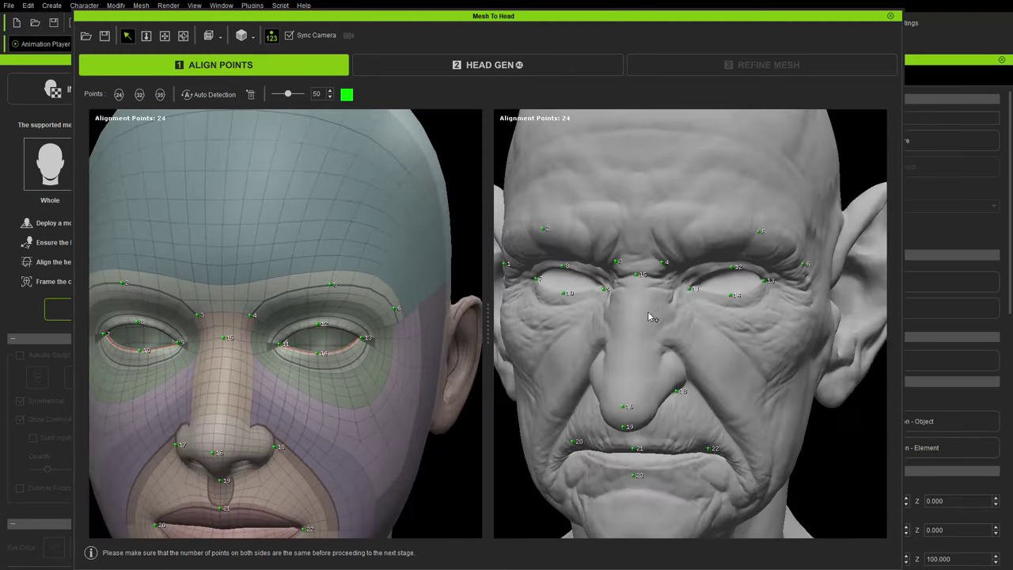
scroll(649, 317, up, 4)
scroll(707, 274, down, 1)
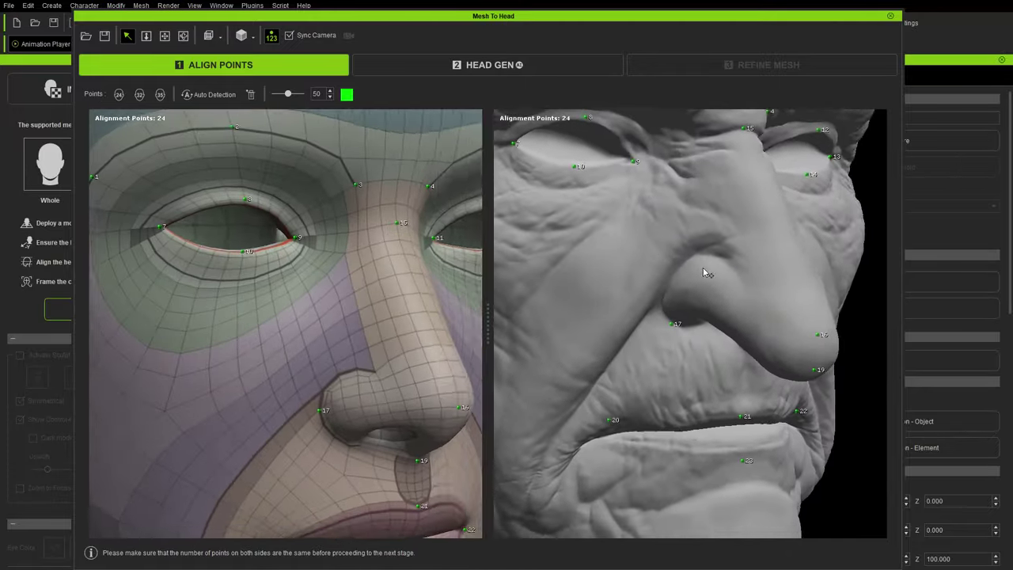
scroll(707, 273, down, 2)
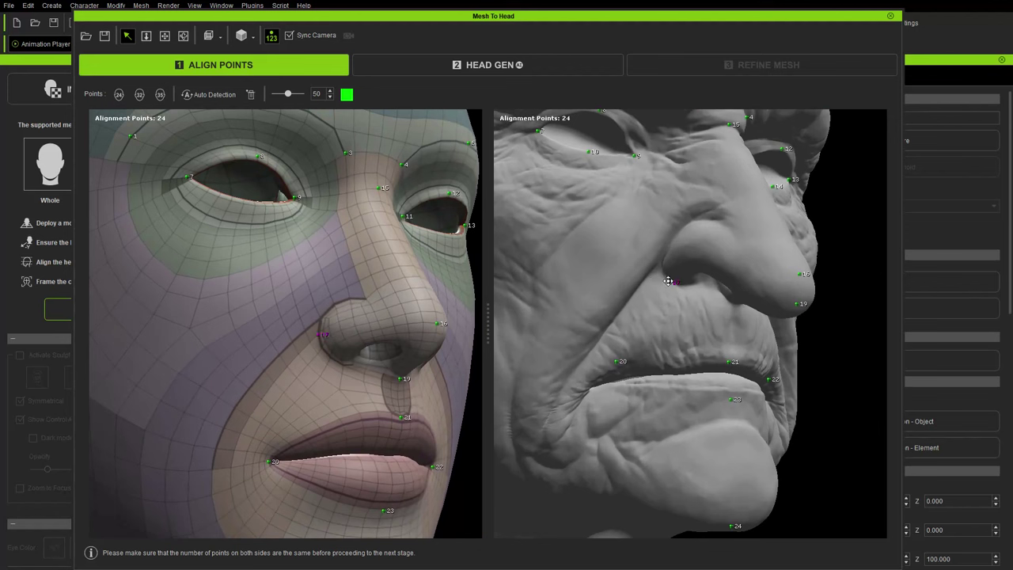
drag(662, 282, 656, 275)
right_drag(722, 311, 638, 287)
drag(637, 284, 649, 271)
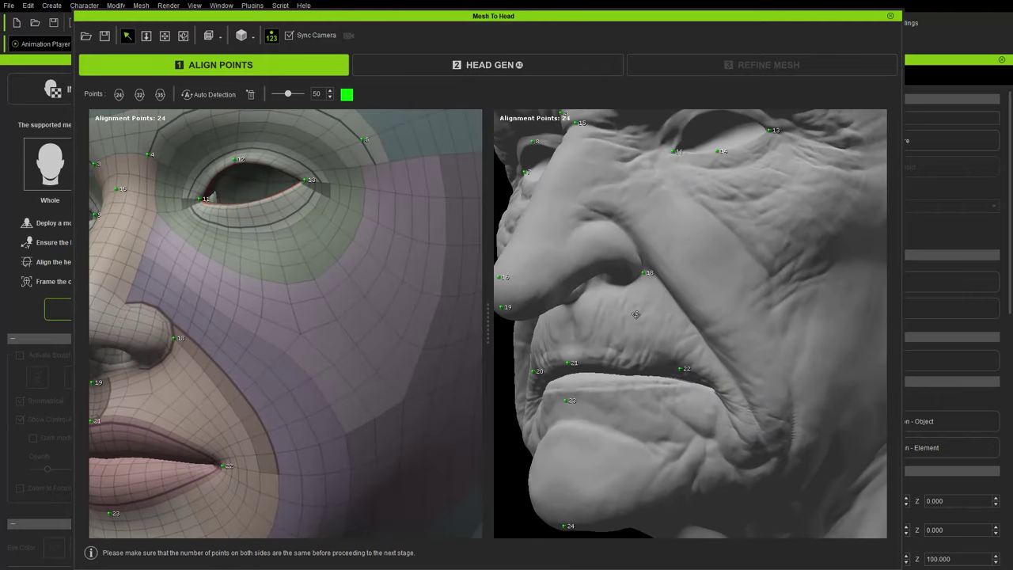
Step: Move point 19 to the base of the goblin's nose and point 16 to the nose tip
right_drag(636, 315, 803, 302)
scroll(739, 305, down, 3)
right_drag(735, 306, 729, 208)
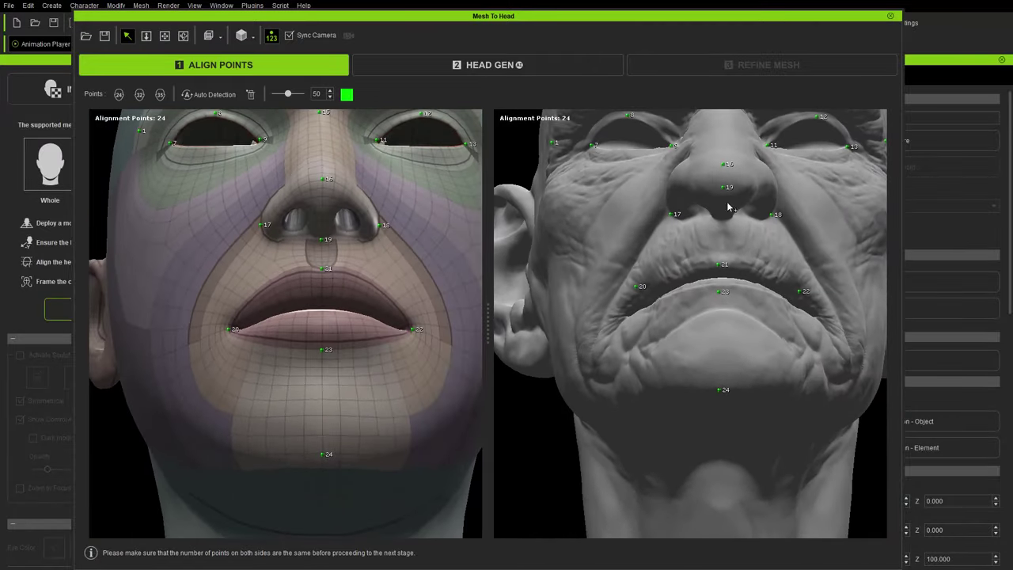
drag(729, 188, 724, 222)
drag(727, 164, 724, 183)
Step: Move alignment points 20 and 22 to the right and left corners of the goblin's mouth
scroll(759, 206, down, 4)
right_drag(758, 206, 775, 242)
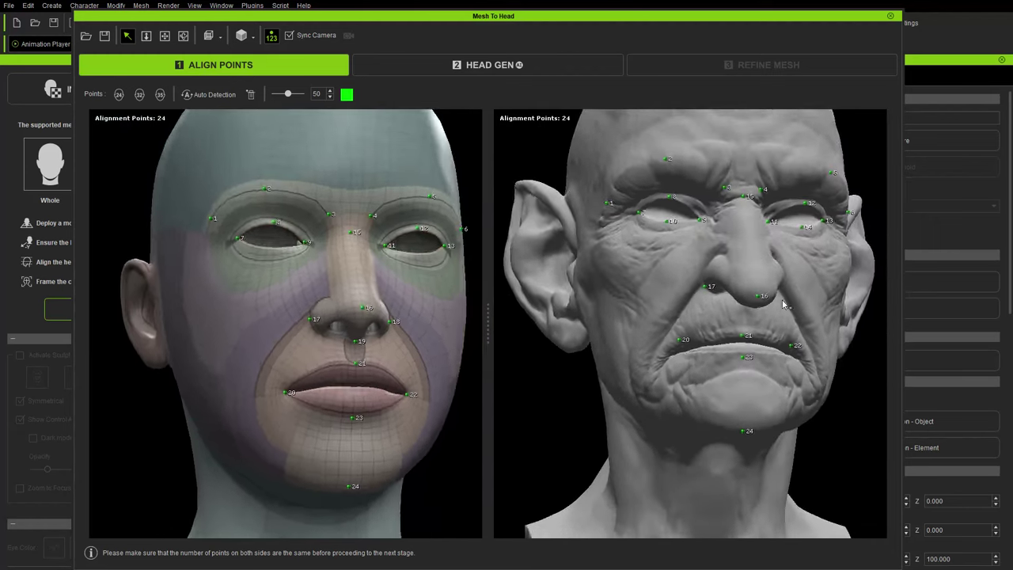
scroll(776, 243, up, 4)
drag(671, 278, 658, 296)
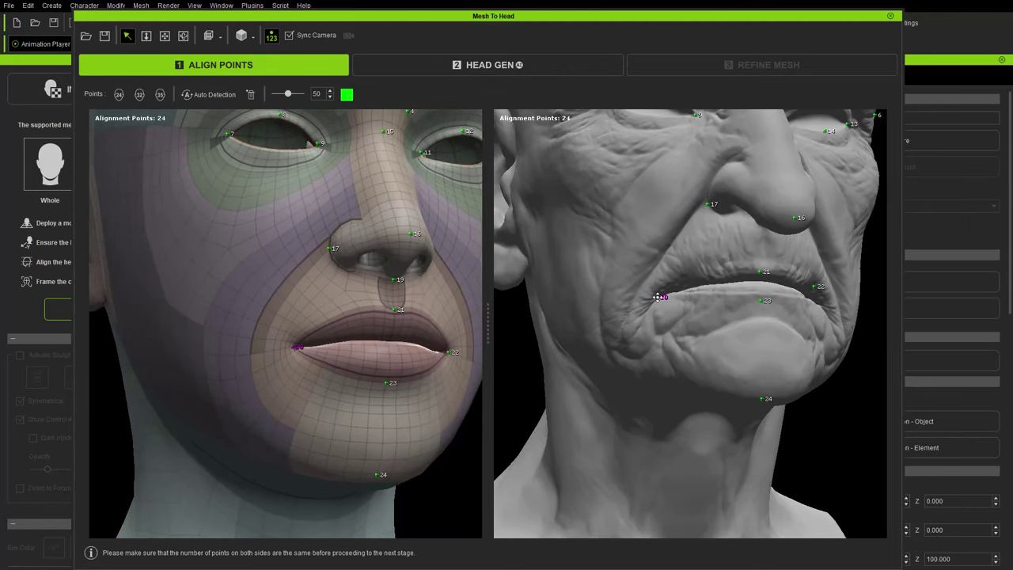
right_drag(659, 296, 664, 301)
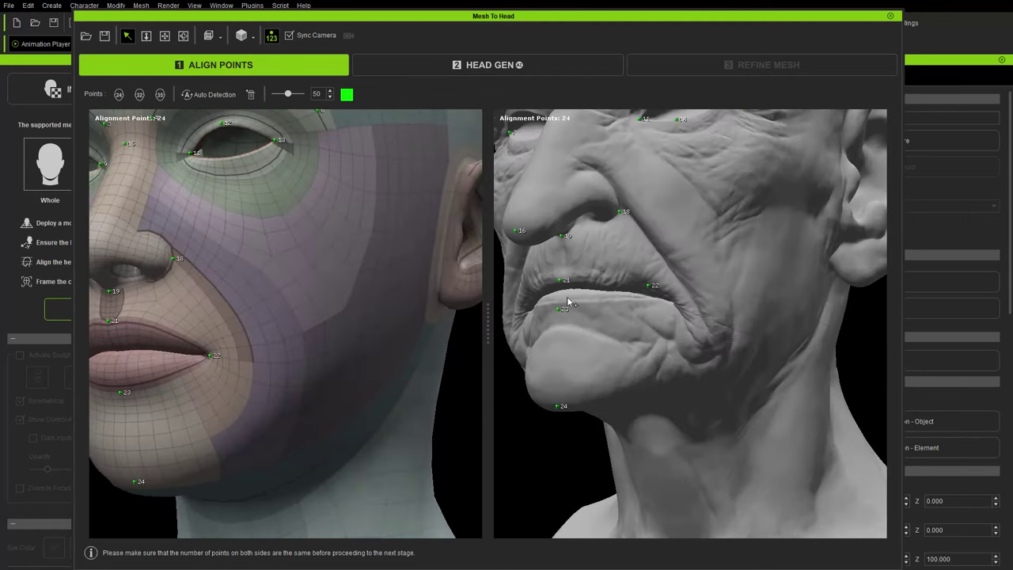
drag(650, 285, 669, 301)
Step: Adjust point 23 below the goblin's lower lip and center point 21 above the upper lip
right_drag(647, 306, 765, 315)
click(701, 311)
drag(702, 310, 704, 313)
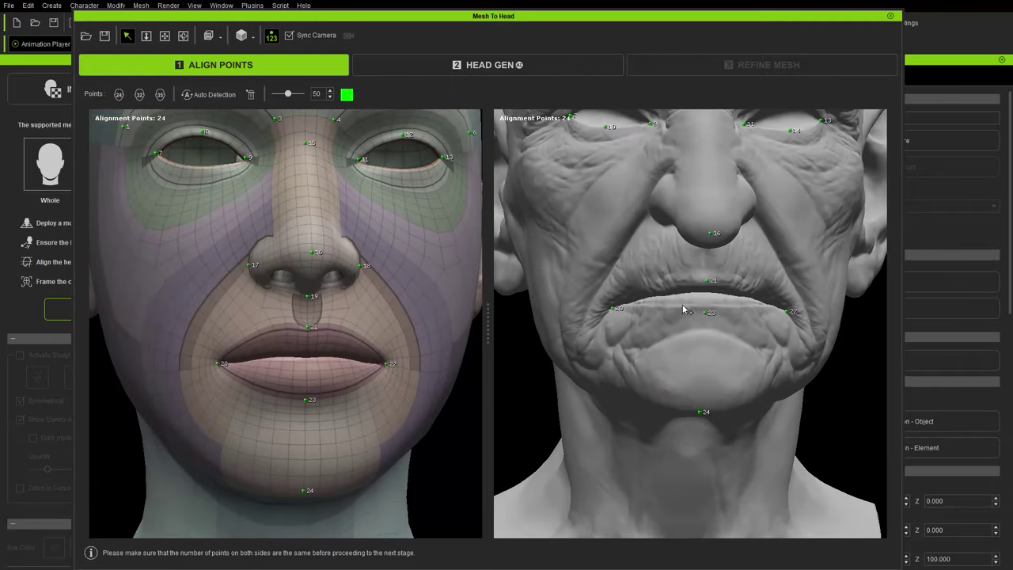
middle_drag(685, 309, 661, 299)
click(690, 277)
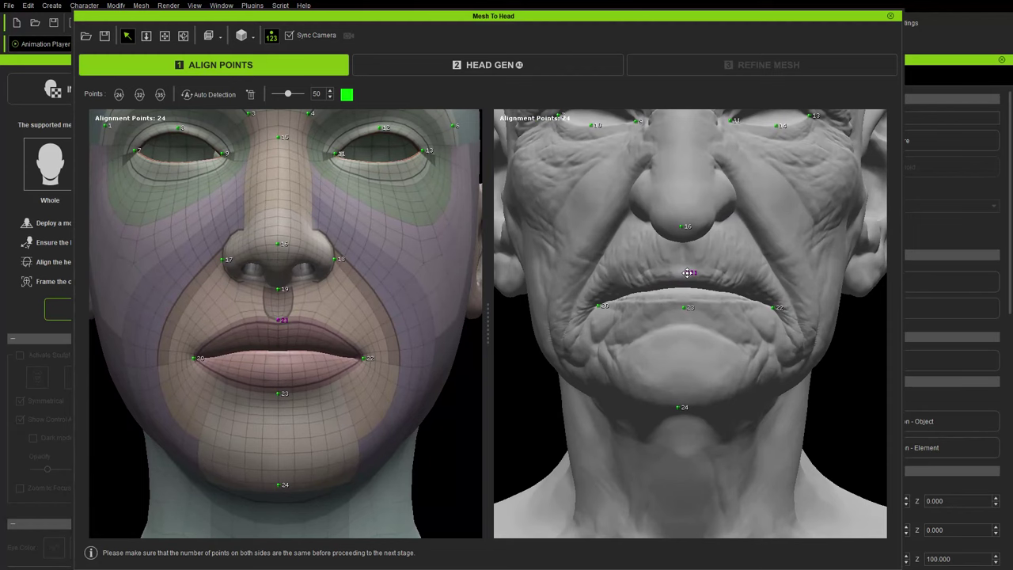
Step: Add alignment point 25 beneath the goblin's jaw and center point 24 under the chin
middle_drag(712, 328, 724, 268)
right_drag(725, 267, 719, 237)
click(634, 339)
middle_drag(633, 340, 626, 267)
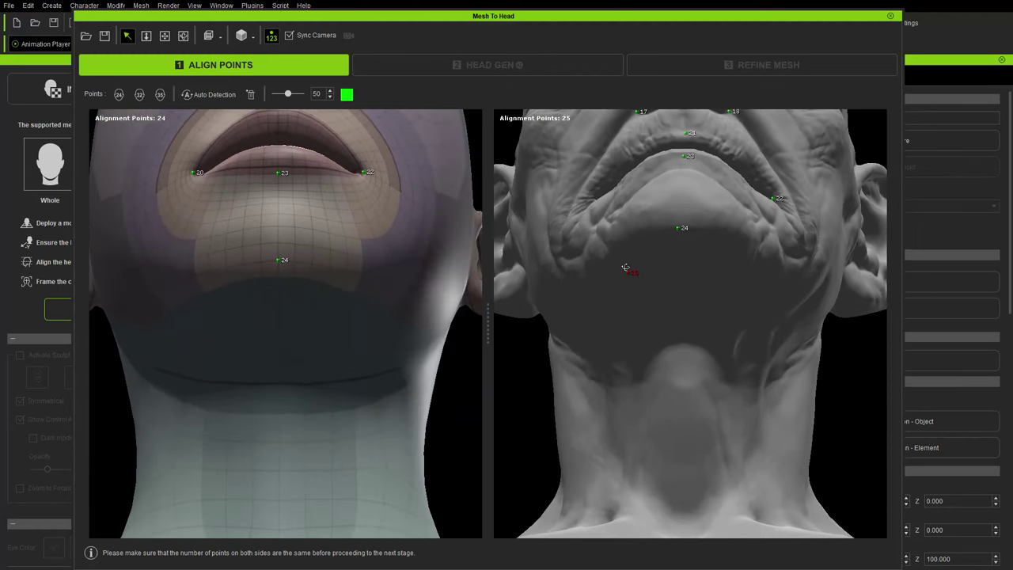
right_drag(626, 267, 629, 289)
click(682, 254)
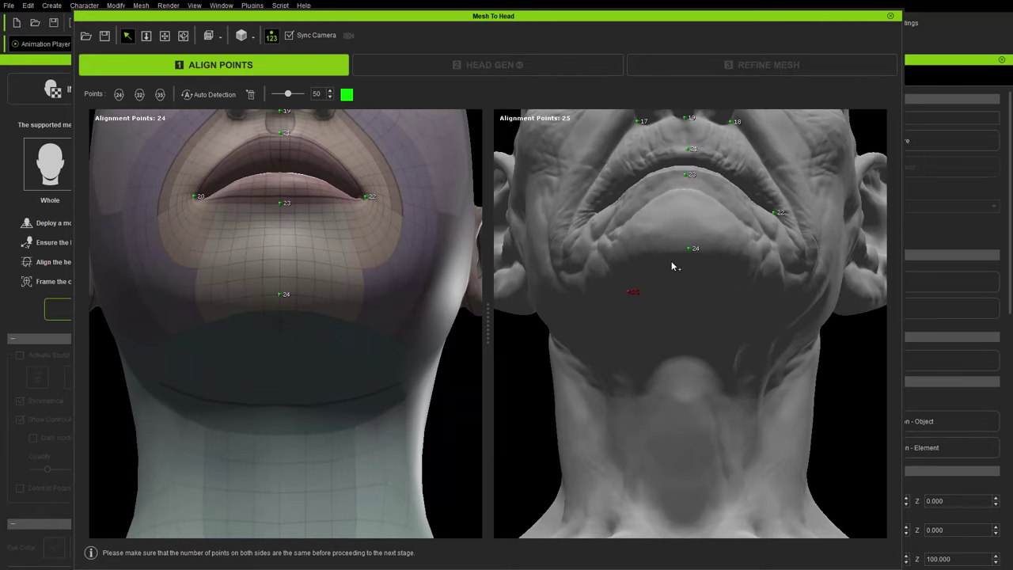
Step: Switch the template head to the 35-point set and examine where the additional ear and head points sit
right_drag(673, 262, 662, 373)
middle_drag(662, 373, 644, 347)
right_drag(644, 346, 760, 380)
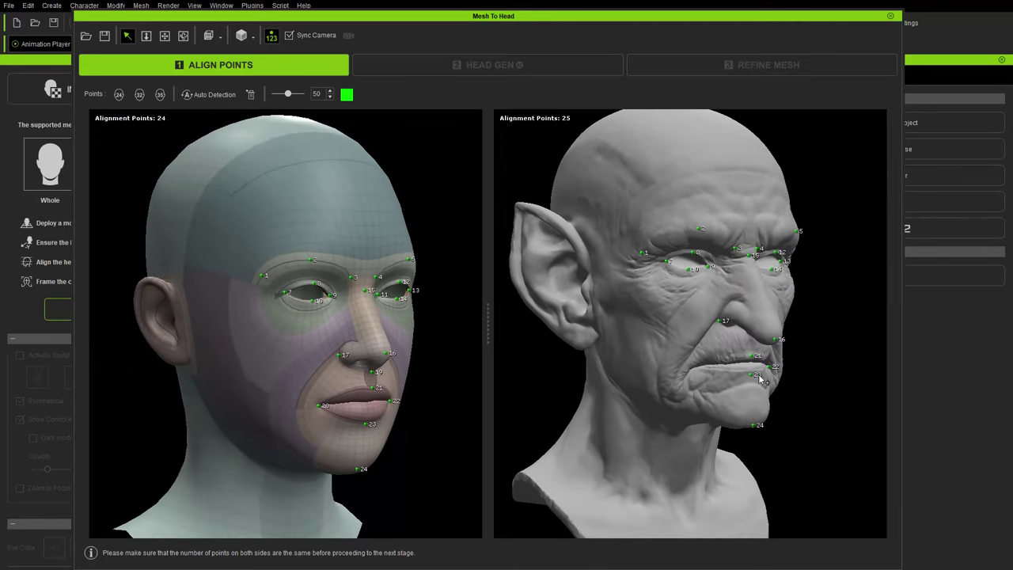
right_drag(640, 328, 602, 357)
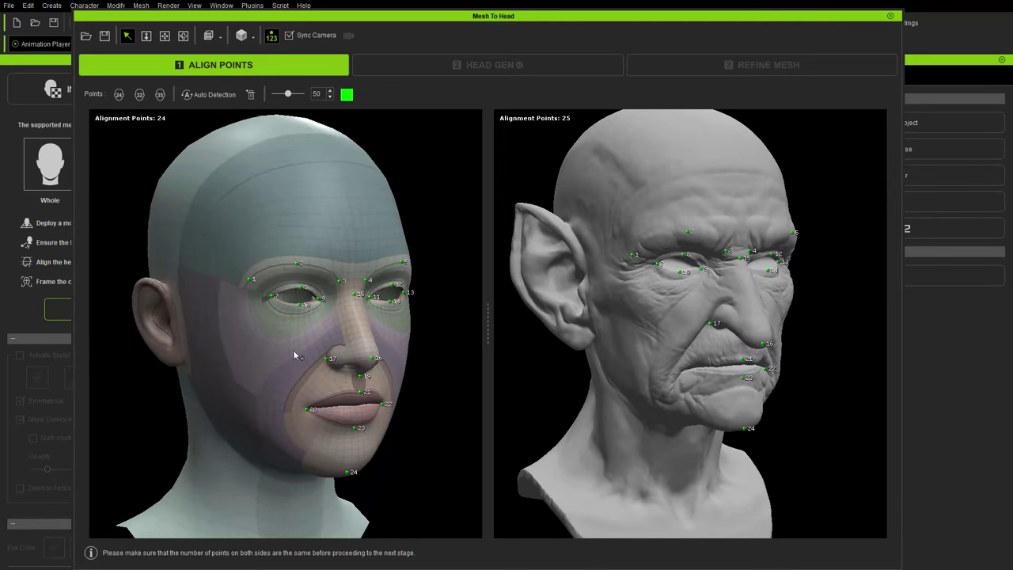
mouse_move(688, 280)
right_down()
mouse_move(717, 289)
mouse_move(688, 298)
right_up()
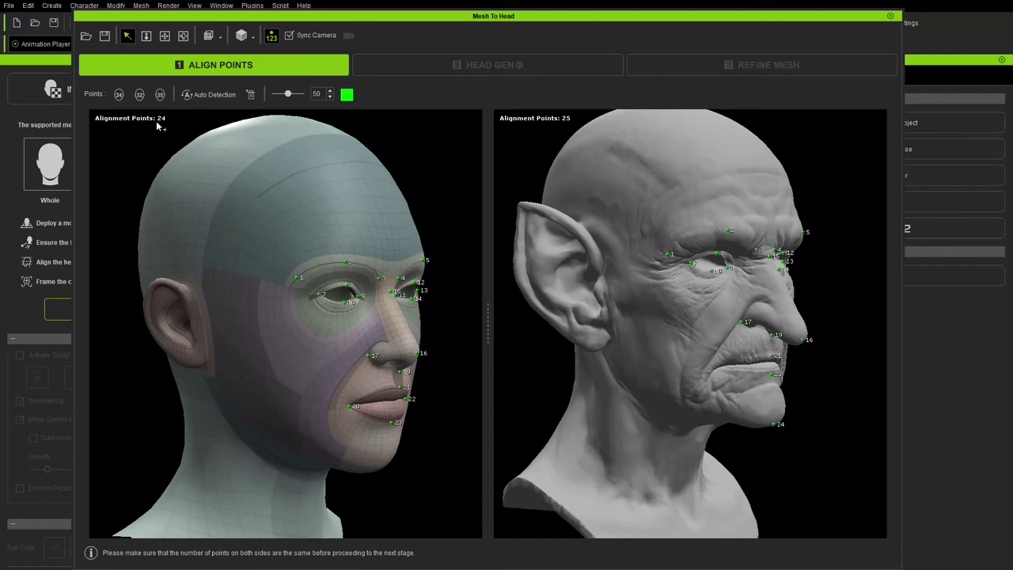
click(160, 95)
right_drag(410, 270, 47, 246)
right_drag(240, 331, 552, 339)
right_drag(230, 312, 282, 308)
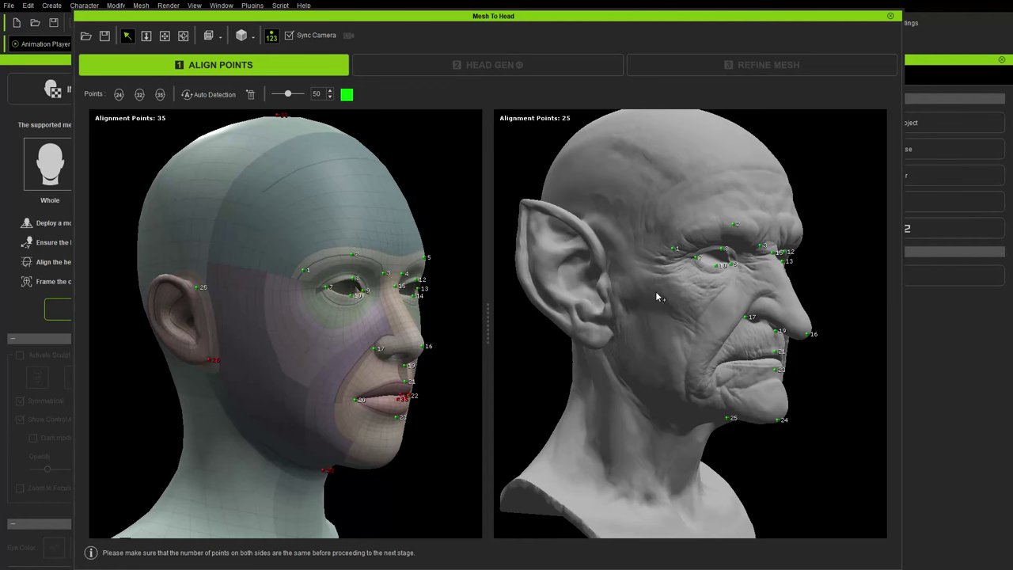
Step: Move alignment point 25 from under the jaw to the upper front attachment of the goblin's right ear
right_drag(720, 321, 735, 413)
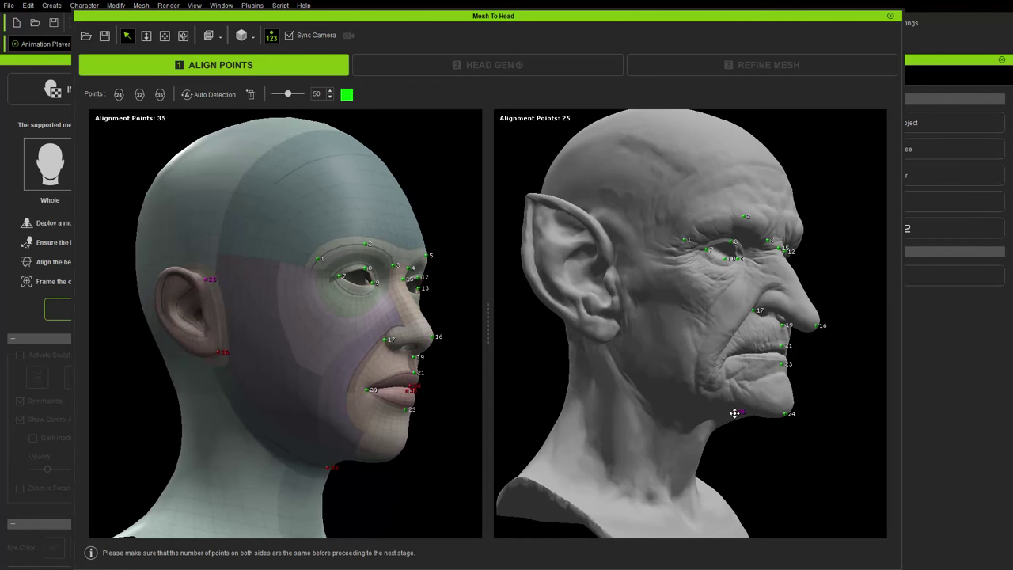
drag(735, 412, 619, 255)
right_drag(616, 249, 546, 258)
scroll(546, 259, up, 5)
middle_drag(546, 262, 719, 334)
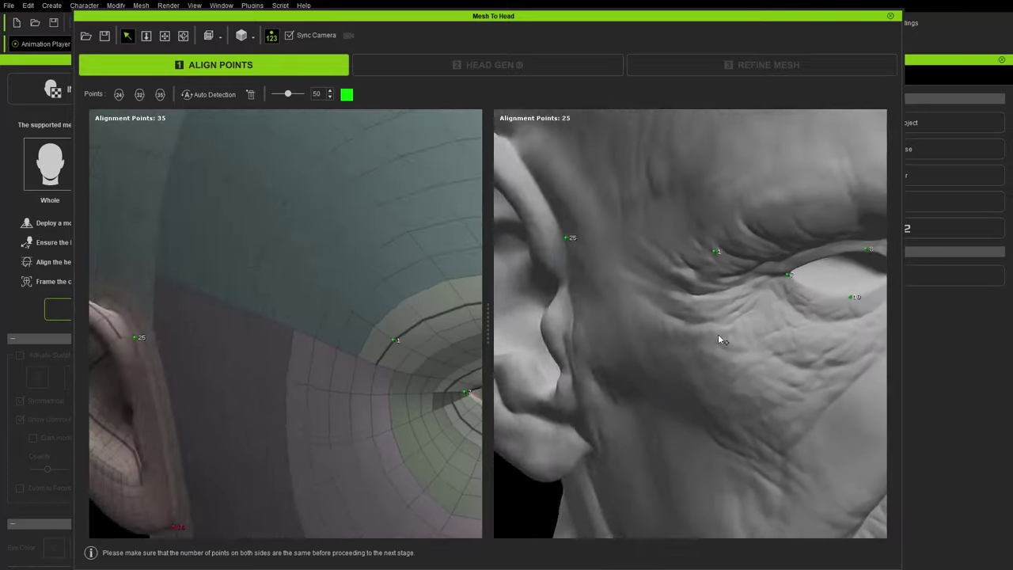
scroll(715, 332, down, 5)
scroll(635, 284, up, 6)
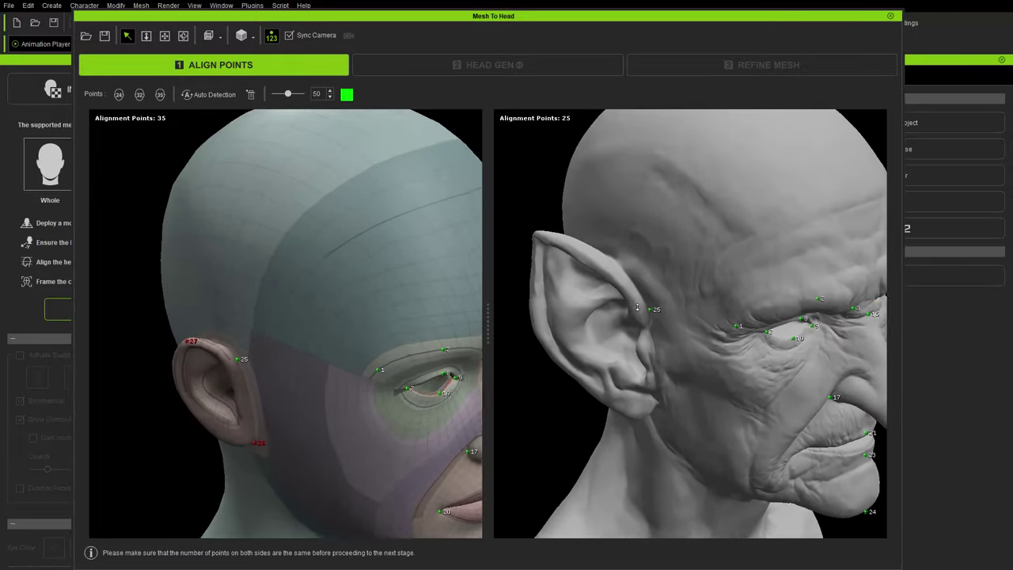
scroll(635, 305, down, 4)
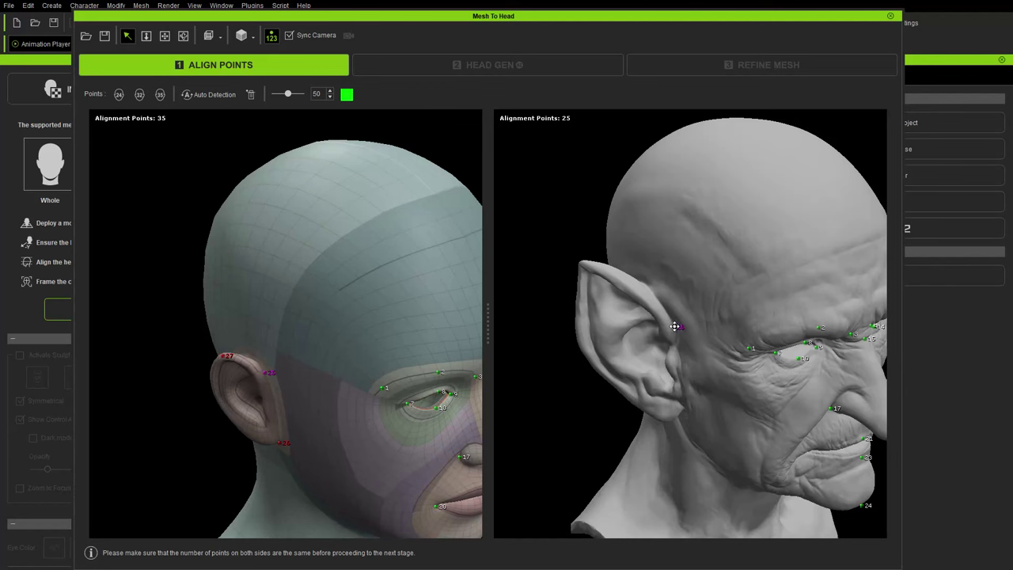
drag(675, 326, 673, 319)
Step: Place point 26 where the goblin's right earlobe meets the head and point 27 at the tip of that ear
scroll(681, 333, up, 5)
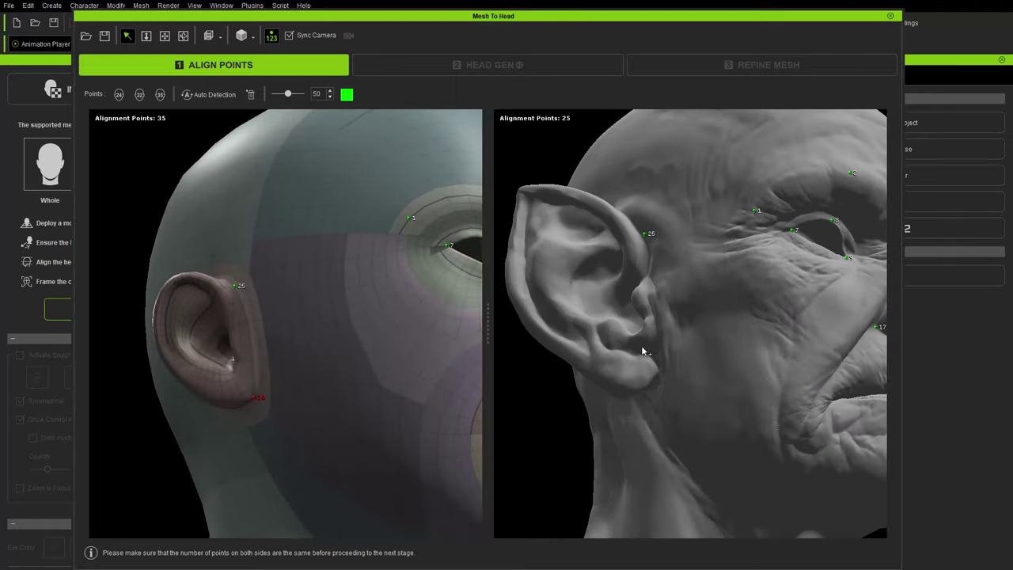
right_drag(660, 405, 655, 379)
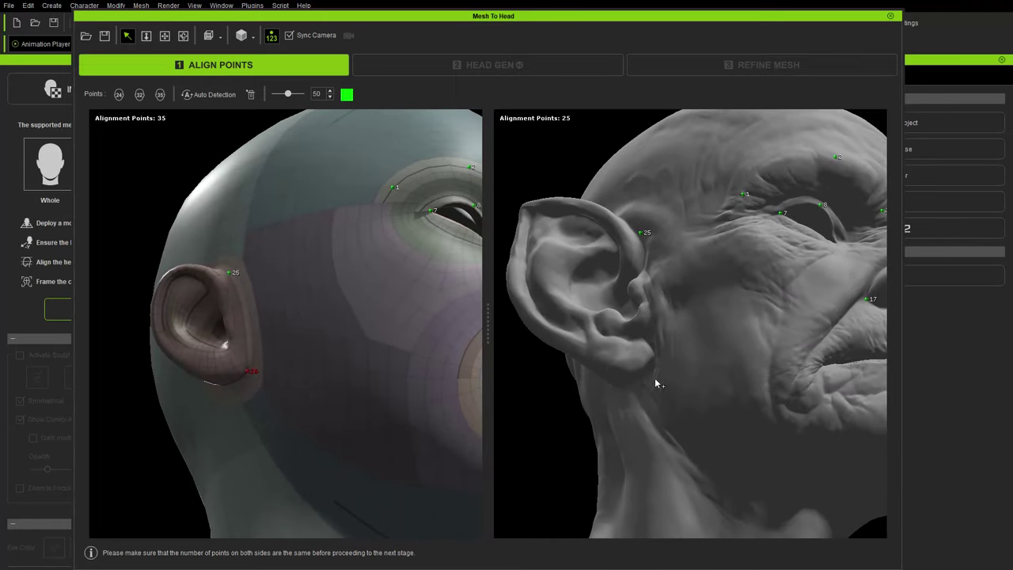
right_drag(730, 493, 695, 357)
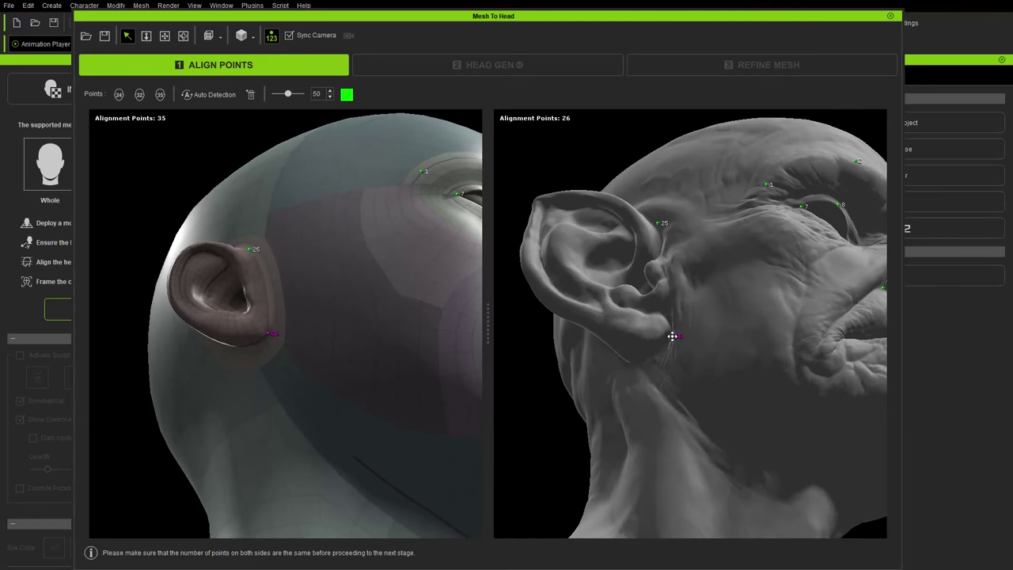
right_drag(690, 384, 557, 412)
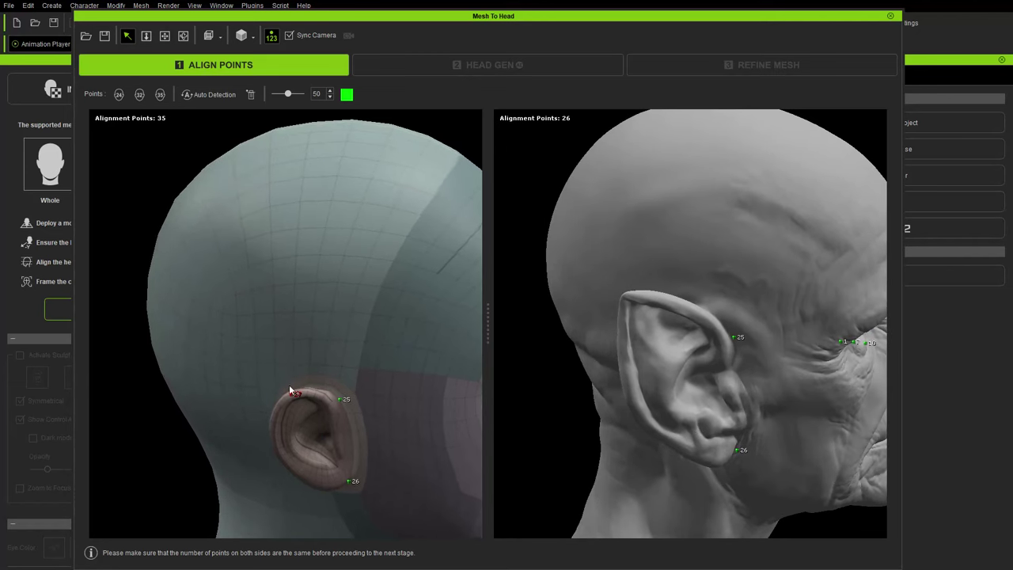
click(626, 299)
Step: Place alignment point 28 at the upper front attachment of the goblin's left ear
right_drag(729, 348, 710, 304)
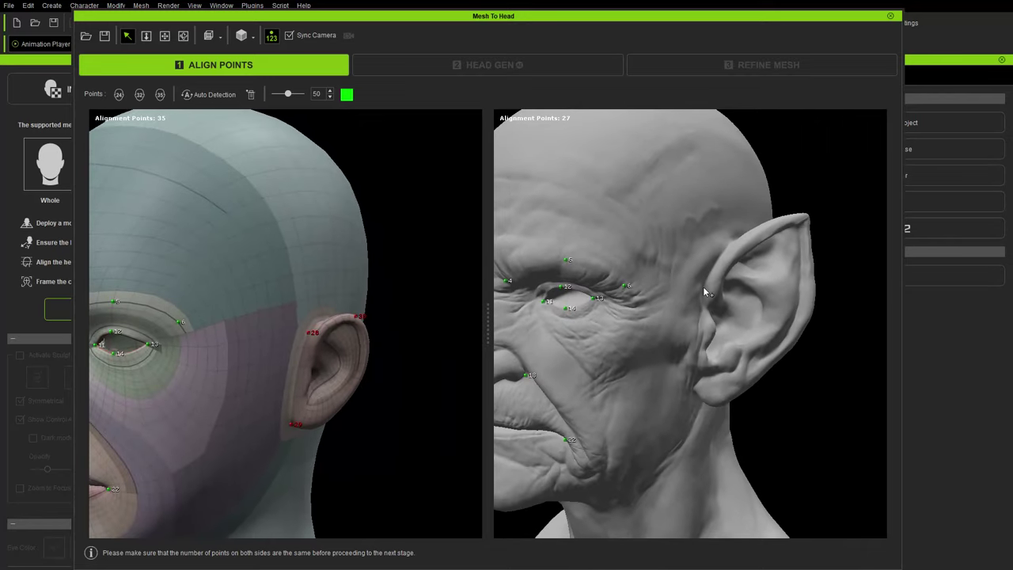
click(710, 271)
right_drag(592, 332, 613, 336)
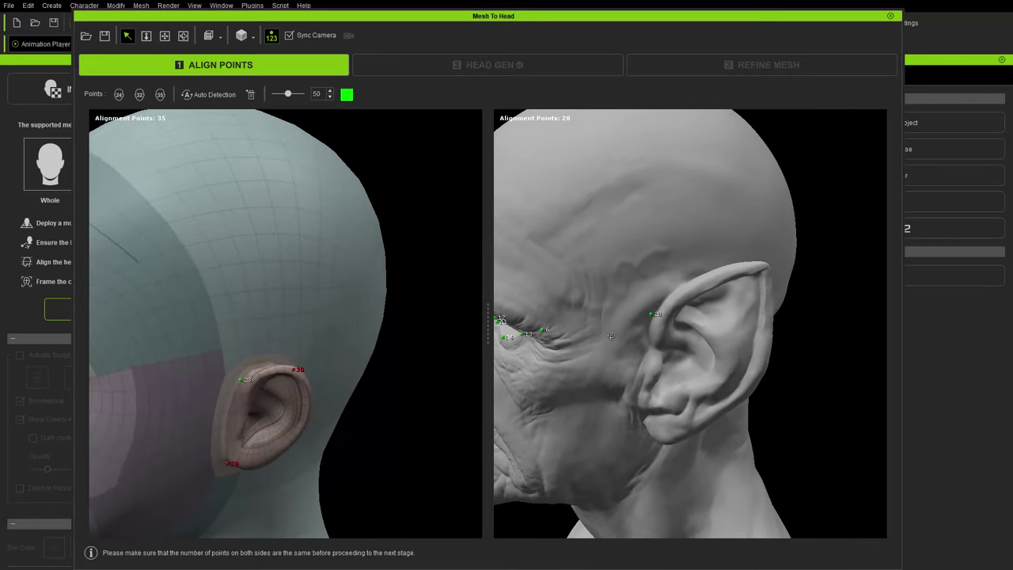
Step: Fine-tune point 28 on the goblin's left ear and place points 29 and 30 at its earlobe attachment and tip
drag(653, 311, 661, 306)
right_drag(662, 305, 777, 263)
click(670, 351)
click(777, 232)
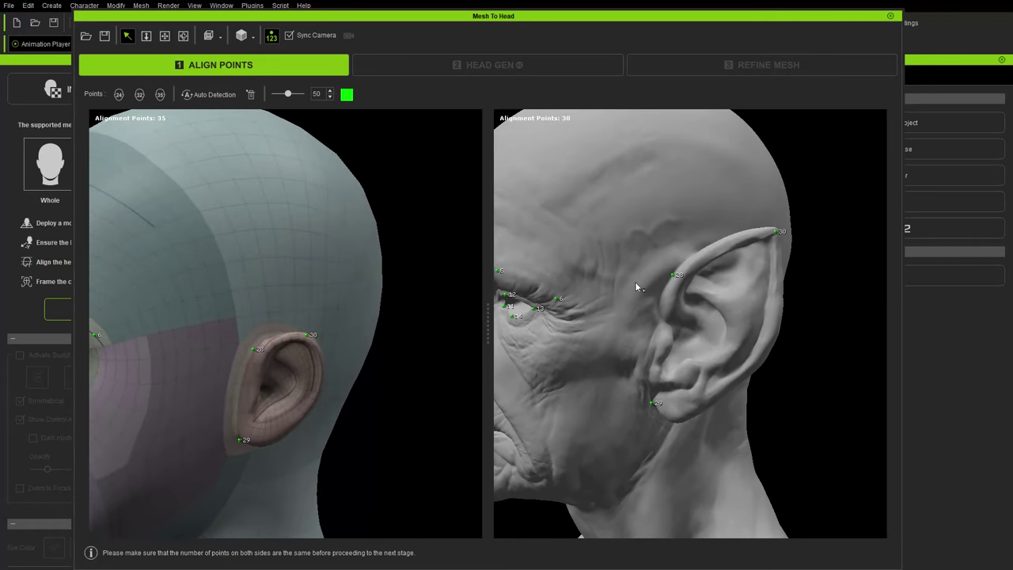
Step: Place alignment point 31 on the crown of the goblin's head and point 32 at the back of the skull
right_drag(635, 282, 721, 242)
scroll(721, 242, down, 2)
middle_drag(721, 242, 744, 221)
right_drag(744, 221, 724, 334)
scroll(701, 266, up, 5)
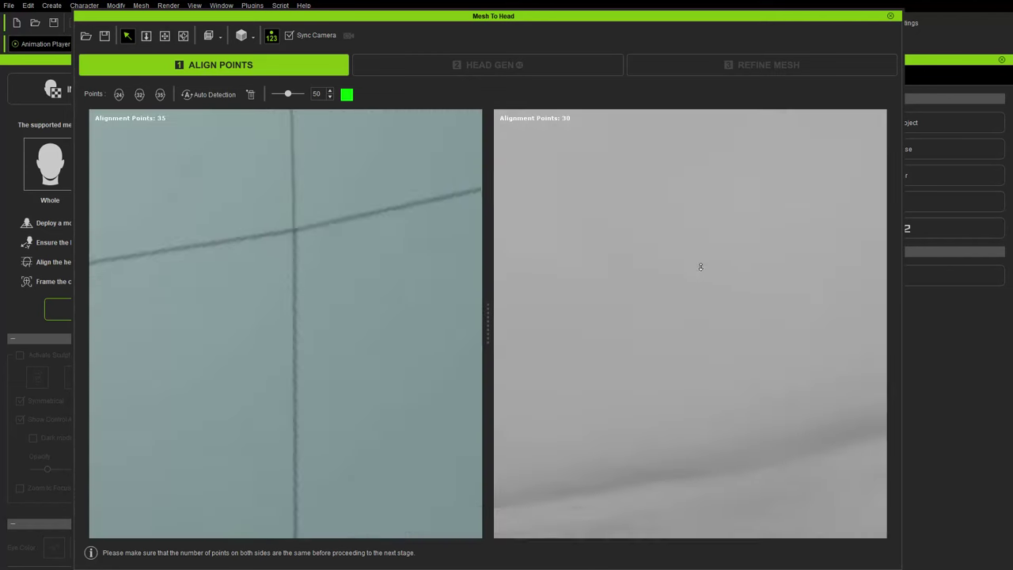
scroll(705, 272, down, 7)
middle_drag(710, 285, 734, 303)
scroll(733, 303, up, 2)
right_drag(733, 303, 758, 228)
click(737, 321)
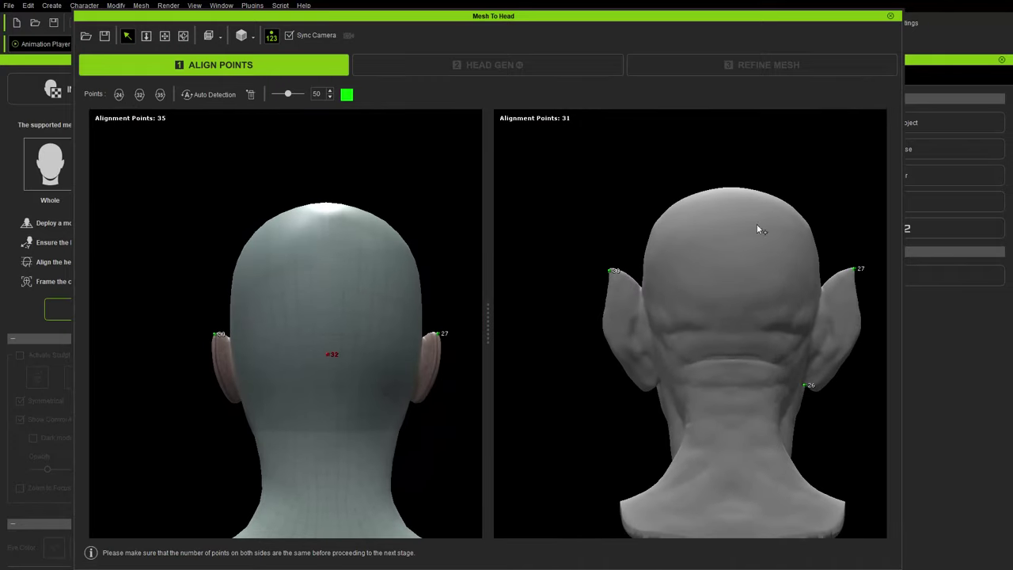
Step: Place point 33 under the goblin's chin and points 34 and 35 on the inner edges of the upper and lower lips
right_drag(669, 342, 758, 354)
scroll(736, 411, up, 5)
scroll(757, 354, up, 10)
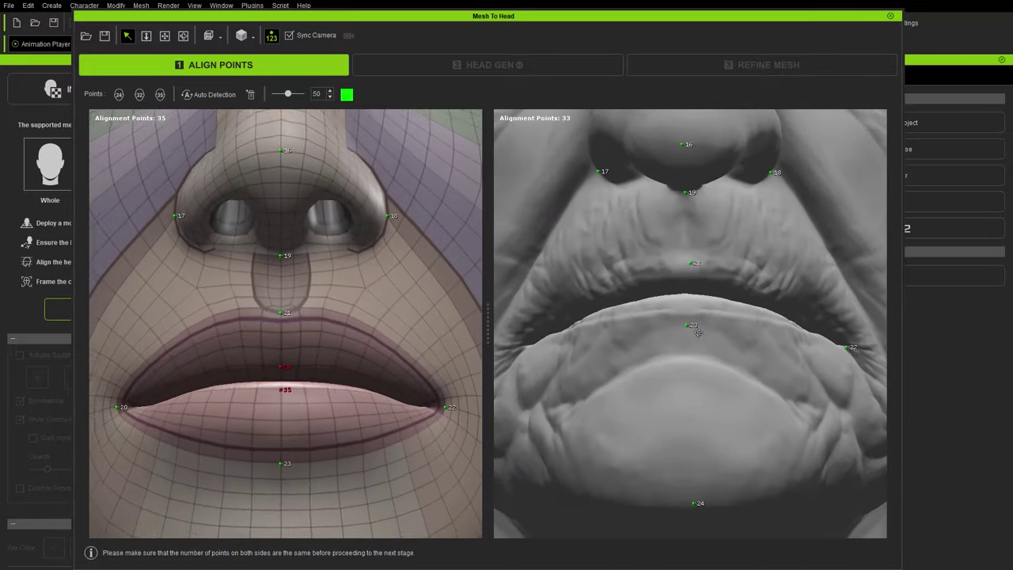
right_drag(698, 333, 698, 330)
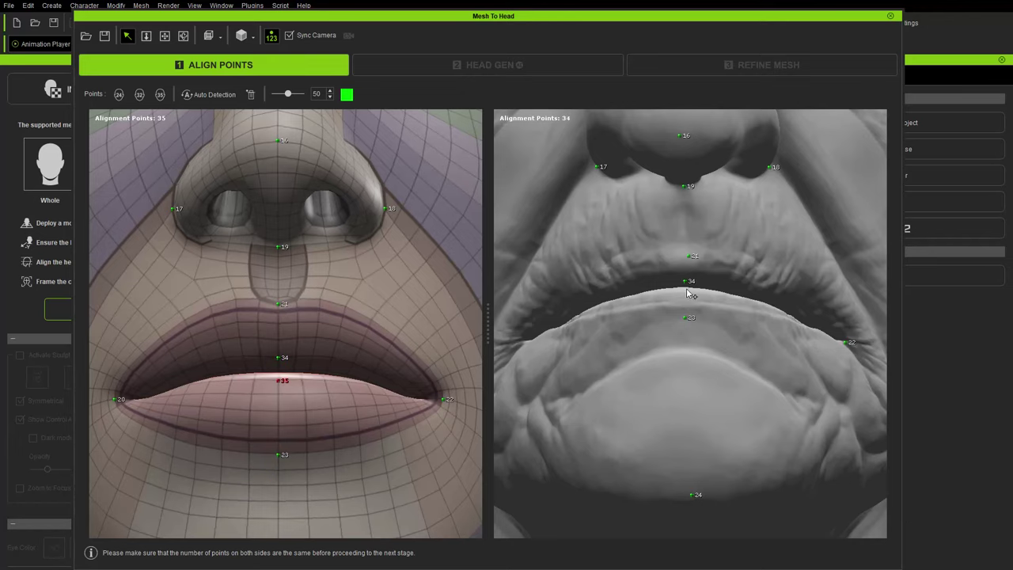
right_drag(688, 294, 689, 386)
click(685, 378)
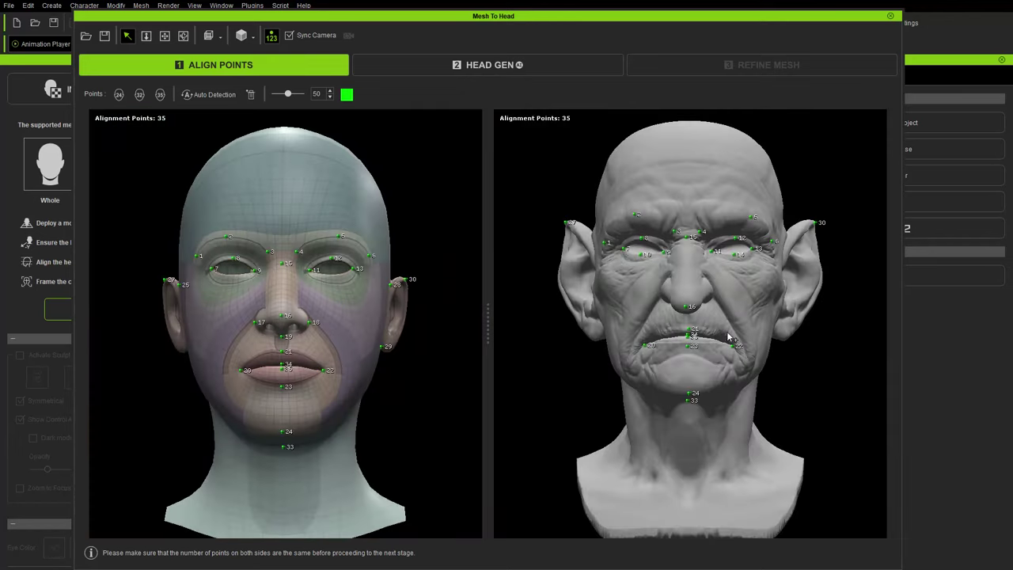
Step: Examine the matched points on both heads, comparing their placement around the goblin's right ear with the template
right_drag(721, 363, 816, 382)
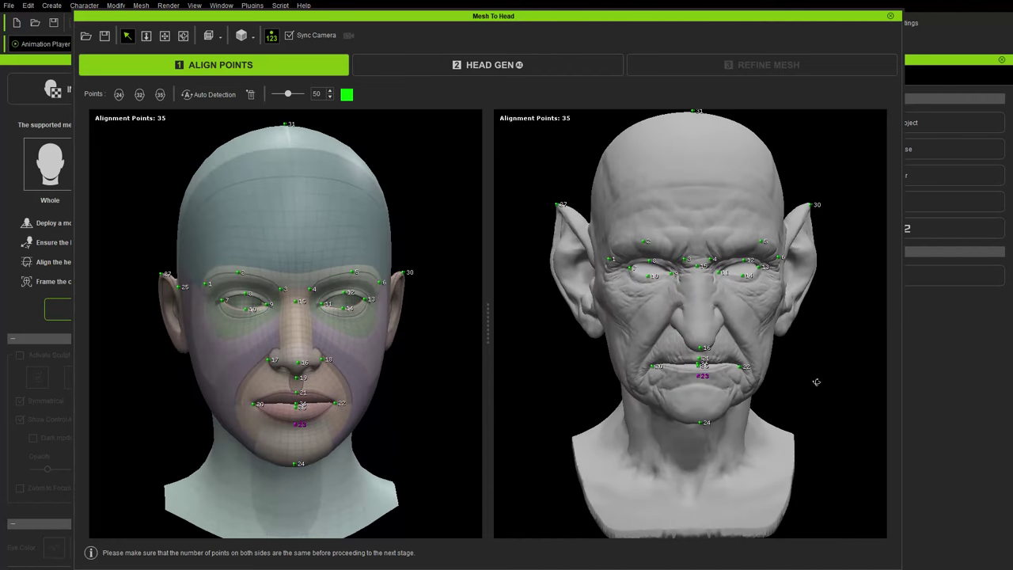
right_drag(751, 381, 730, 379)
right_drag(160, 145, 621, 291)
scroll(625, 269, up, 5)
middle_drag(629, 258, 814, 327)
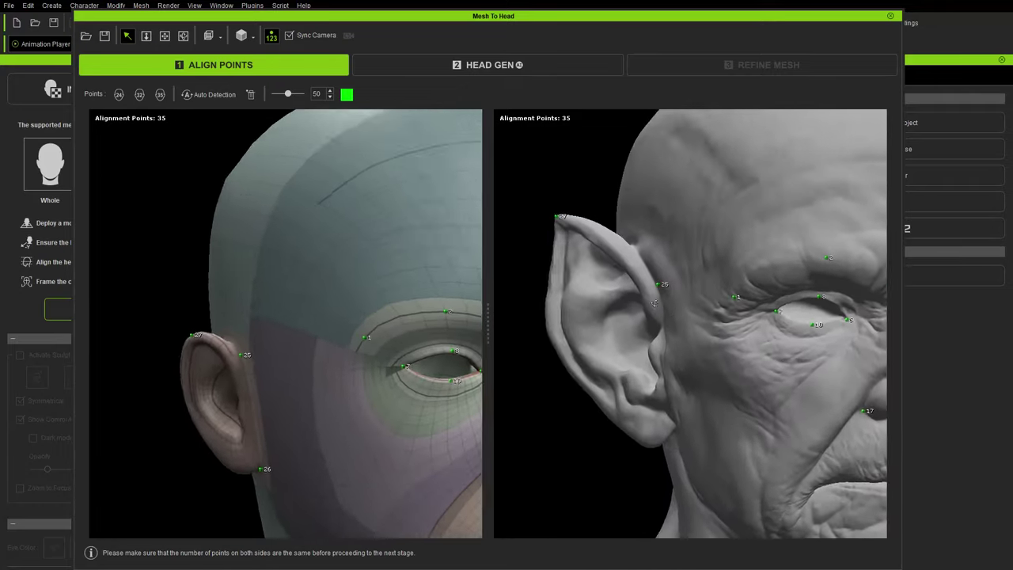
right_drag(814, 328, 741, 328)
scroll(747, 339, down, 5)
scroll(678, 270, up, 4)
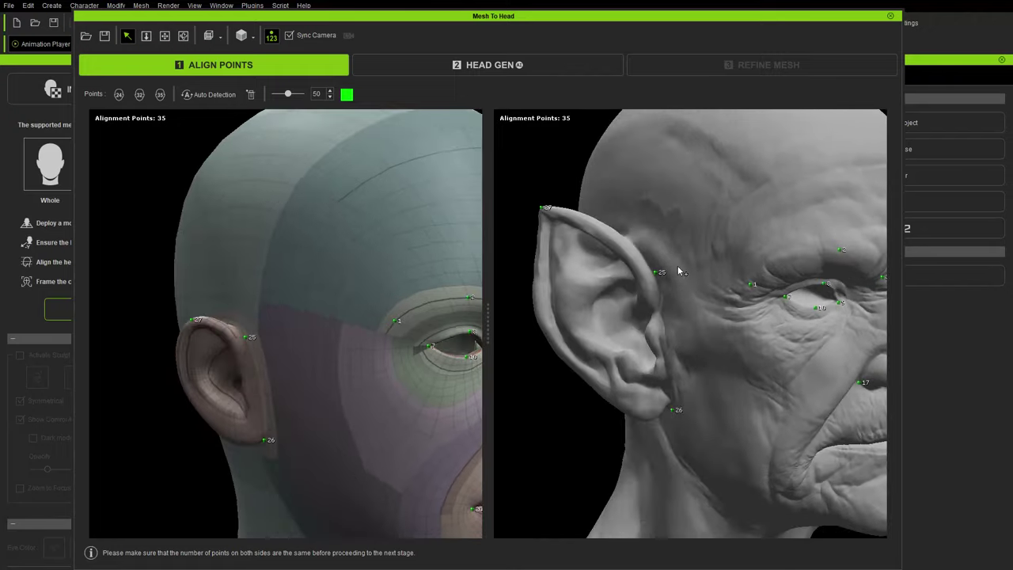
middle_drag(678, 271, 727, 301)
scroll(684, 341, down, 2)
scroll(684, 341, up, 5)
scroll(727, 301, down, 4)
right_drag(727, 301, 699, 370)
right_drag(599, 387, 669, 361)
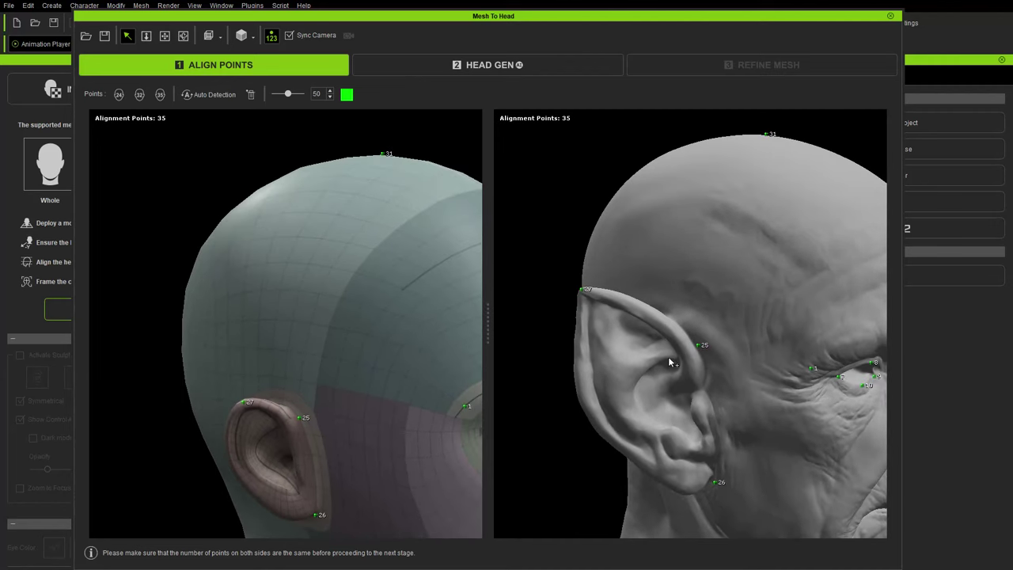
Step: Add matching points 36 and 37 on both heads, at the right ear's upper front rim and lower rear rim
click(656, 316)
click(274, 409)
right_drag(641, 391, 623, 359)
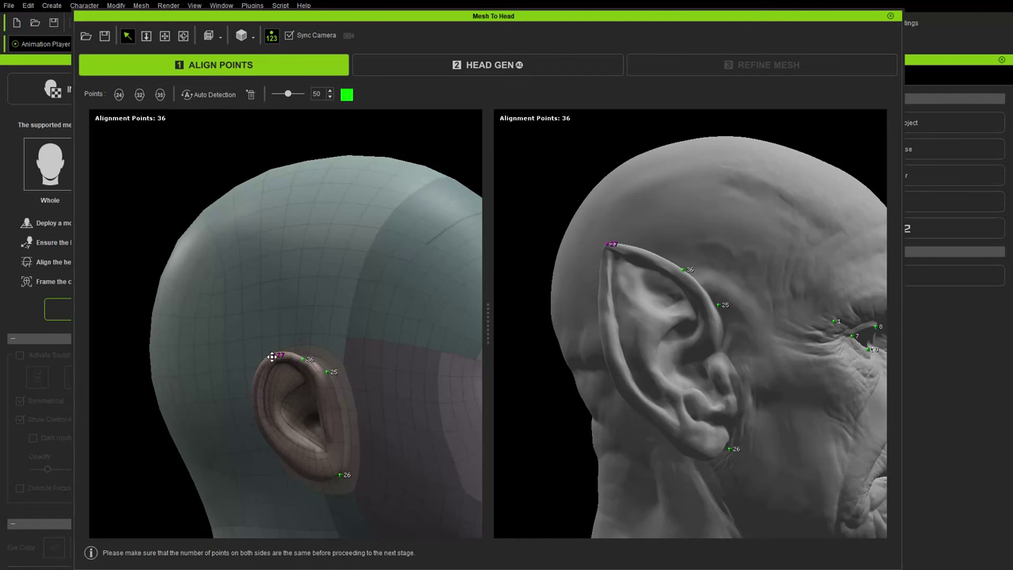
click(271, 440)
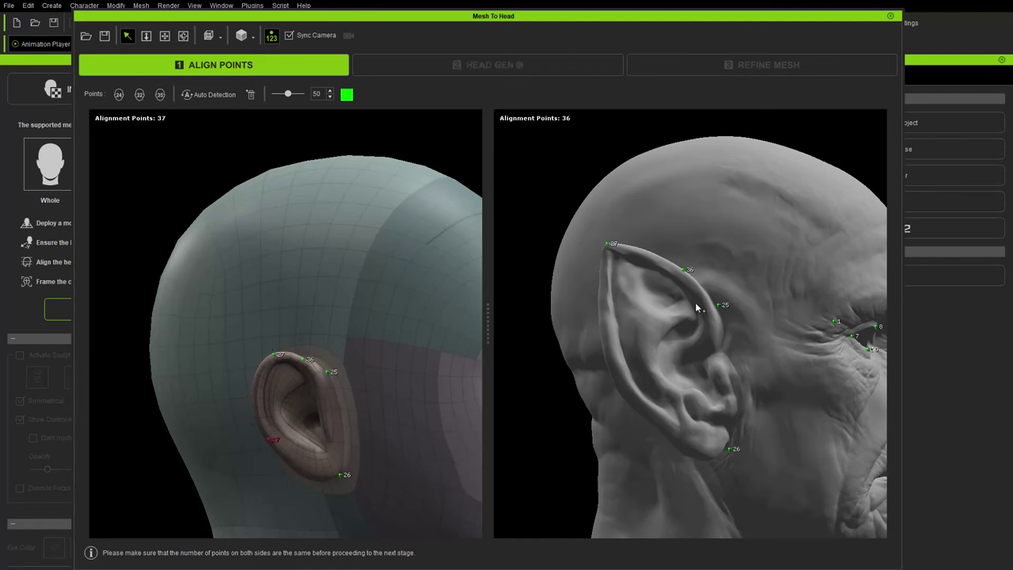
click(622, 383)
Step: Add matching points 38 and 39 on both heads, at the left ear's lower rear rim and upper front rim
right_drag(780, 429, 754, 335)
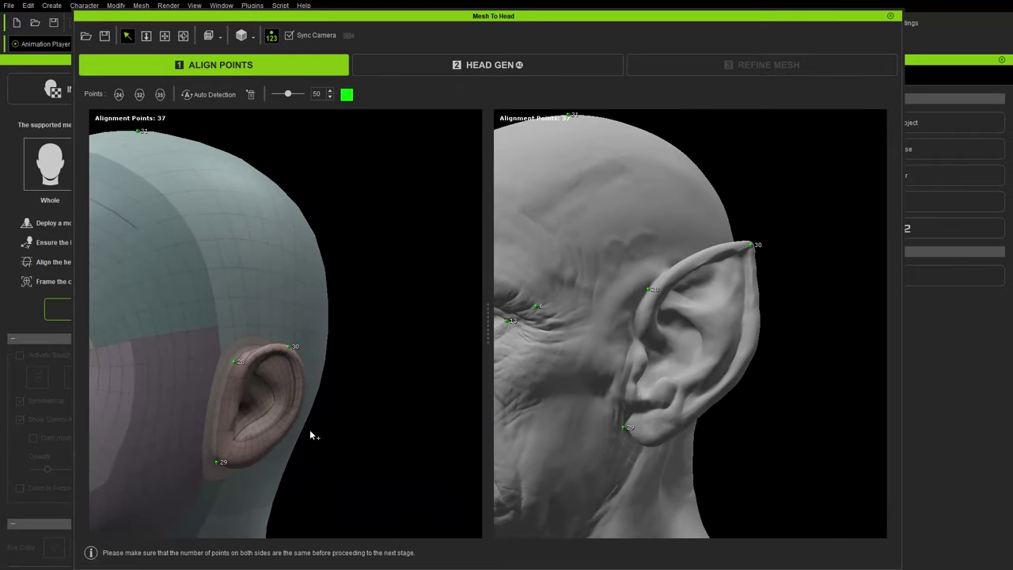
click(287, 431)
click(742, 378)
right_drag(796, 403, 721, 301)
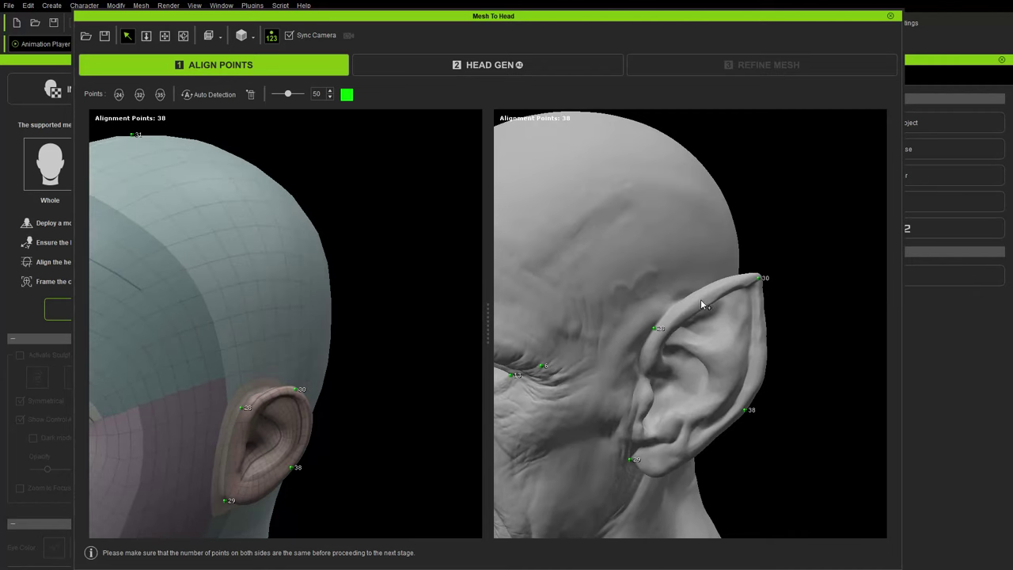
click(701, 302)
click(273, 396)
Step: Add matching points 40 and 41 on both heads, at the tragus of the left and right ears
scroll(682, 382, down, 2)
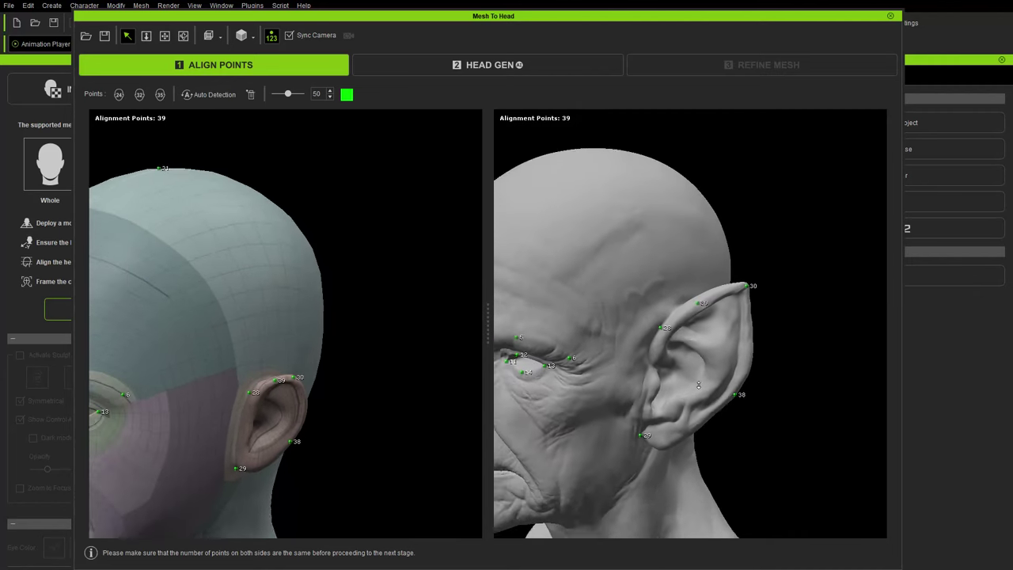
right_drag(683, 381, 640, 326)
click(642, 358)
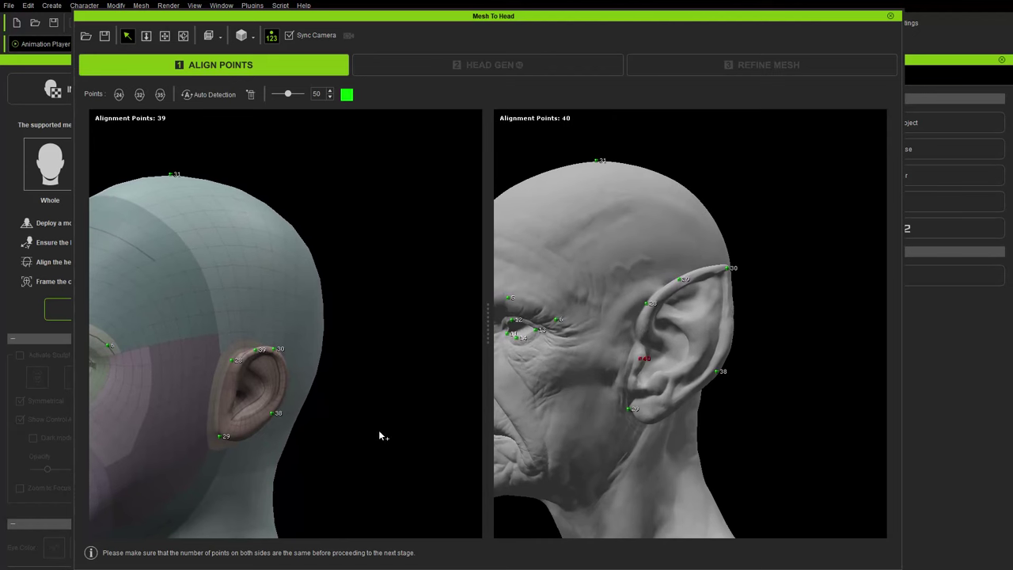
click(235, 408)
right_drag(235, 408, 176, 431)
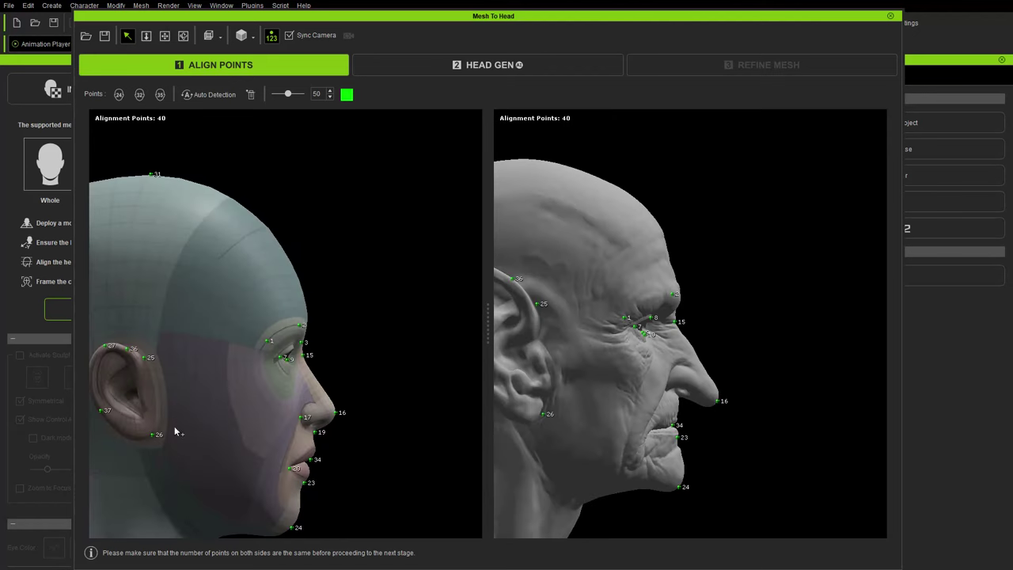
click(144, 397)
click(541, 358)
Step: Add matching points 42 and 43 on both heads, inside the bowls of the right and left ears
right_drag(589, 417, 635, 443)
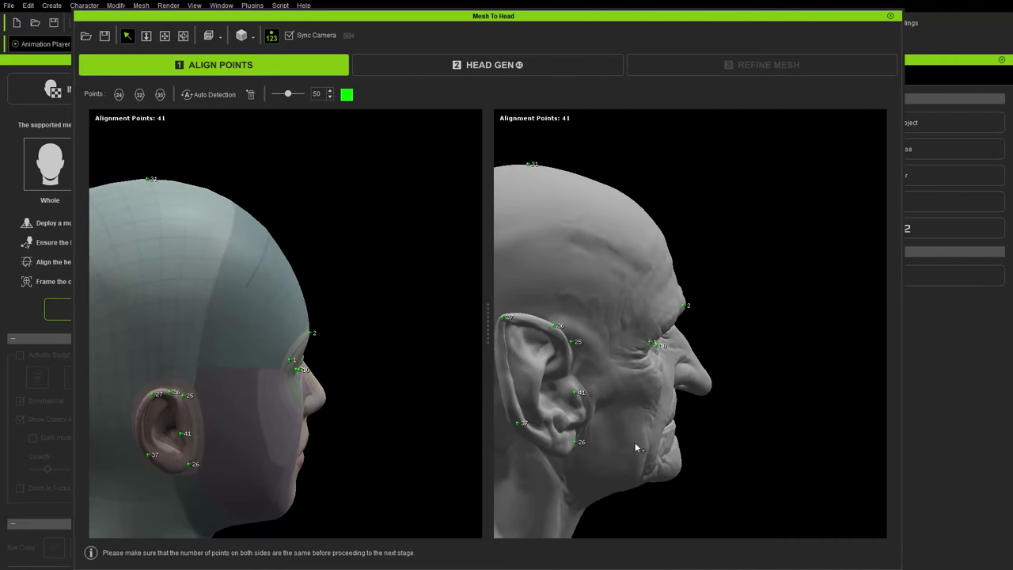
click(557, 391)
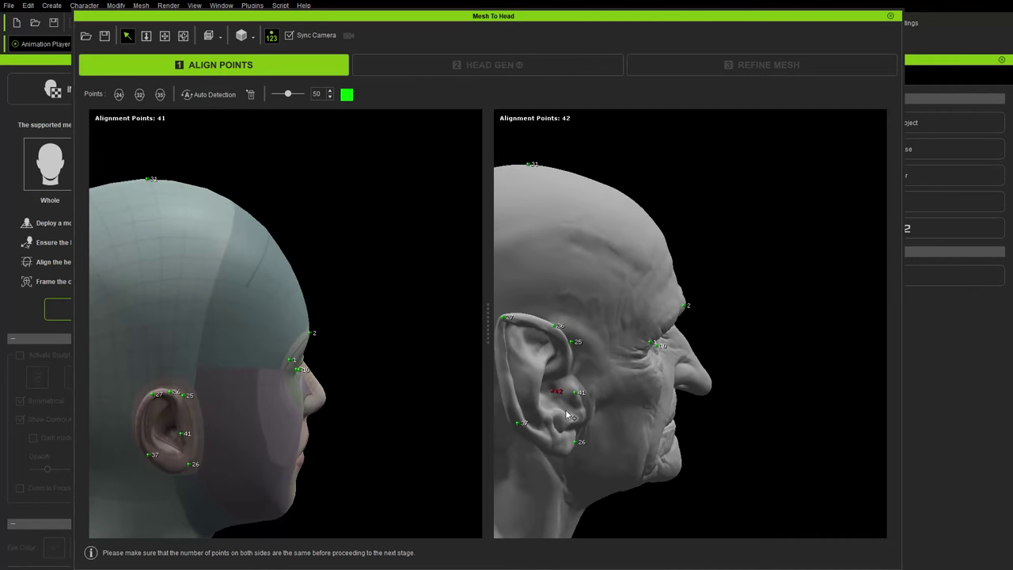
click(173, 436)
right_drag(692, 372, 652, 311)
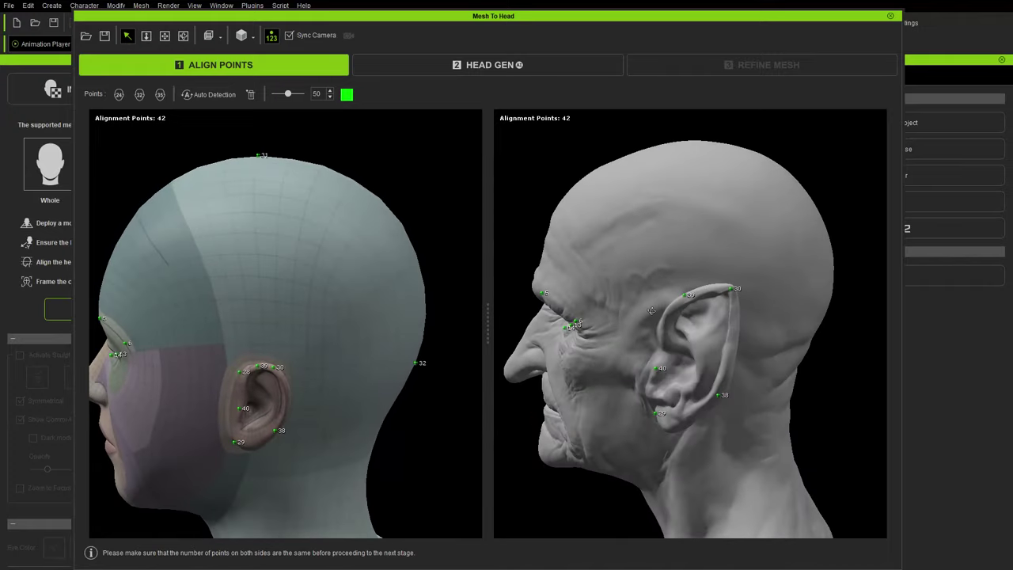
click(236, 413)
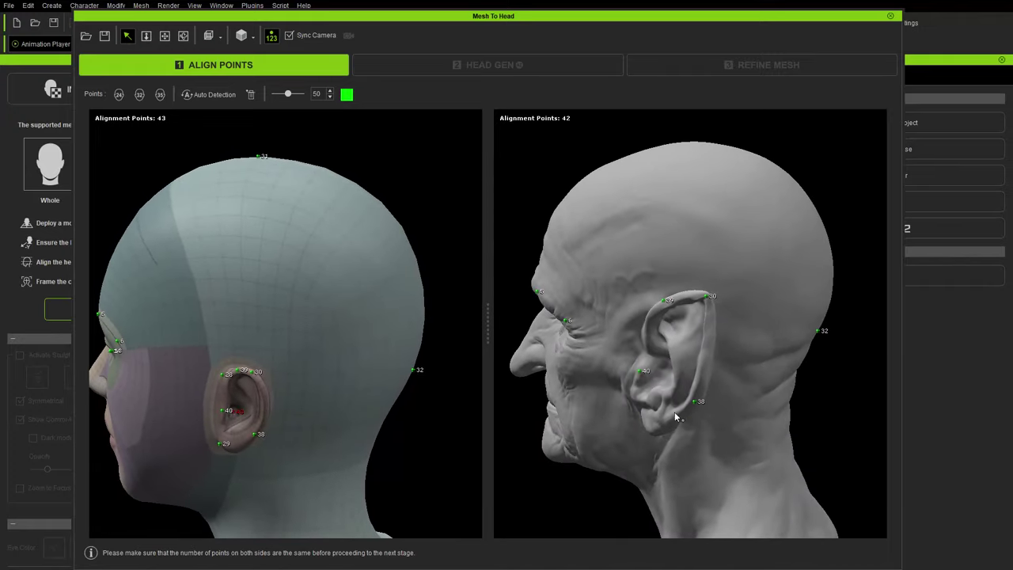
right_drag(676, 417, 800, 330)
click(663, 386)
Step: Try a dense row of extra alignment points down the rear edge of the goblin's left ear and remove them again
middle_drag(800, 330, 717, 367)
right_drag(717, 367, 731, 283)
click(703, 259)
click(703, 277)
click(707, 301)
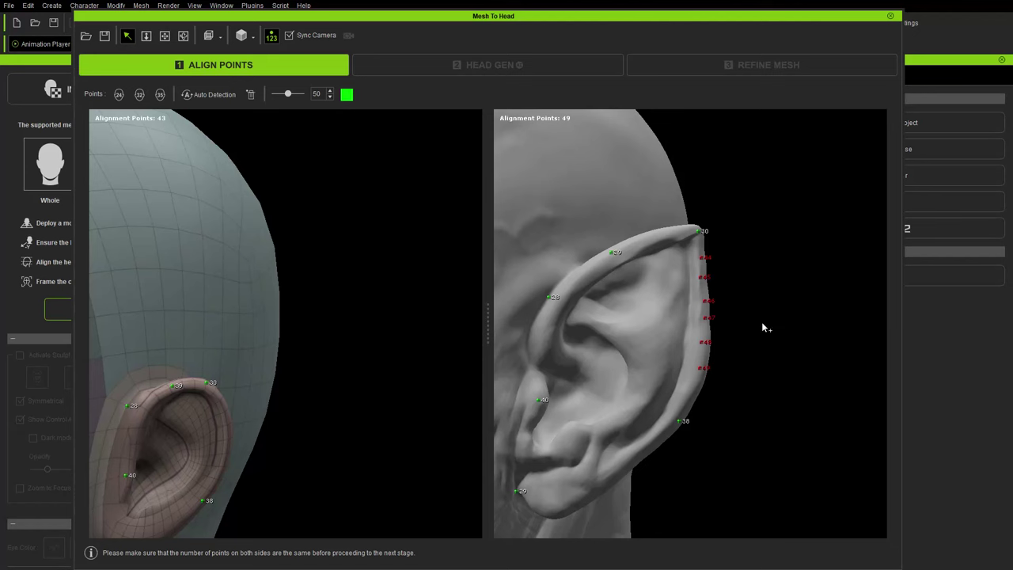
key(ctrl+z)
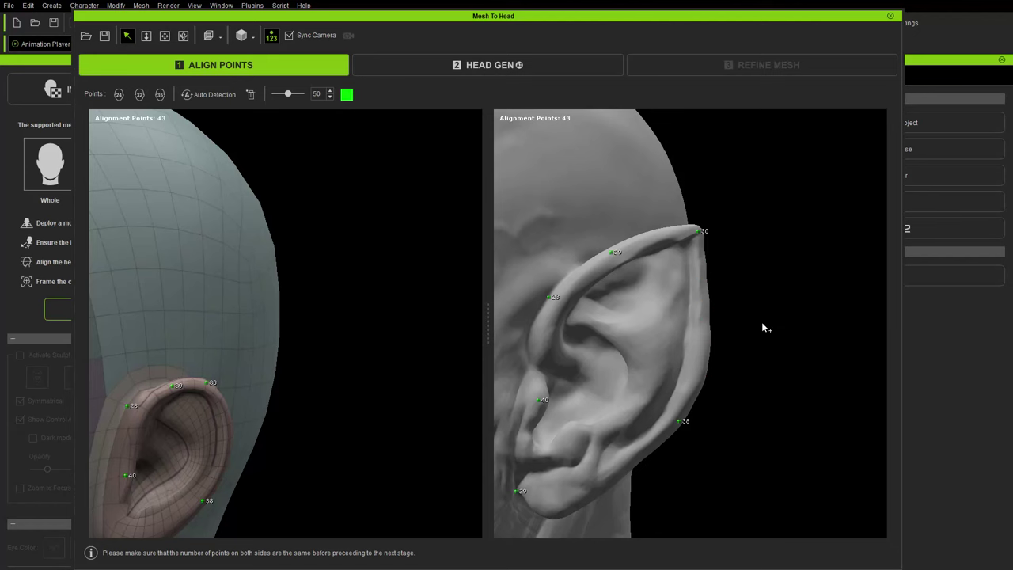
Step: Add matching points 44 and 45 on both heads, at the left ear's middle rear edge and lower rim near the lobe
scroll(718, 321, down, 5)
scroll(697, 309, up, 4)
right_drag(697, 309, 692, 285)
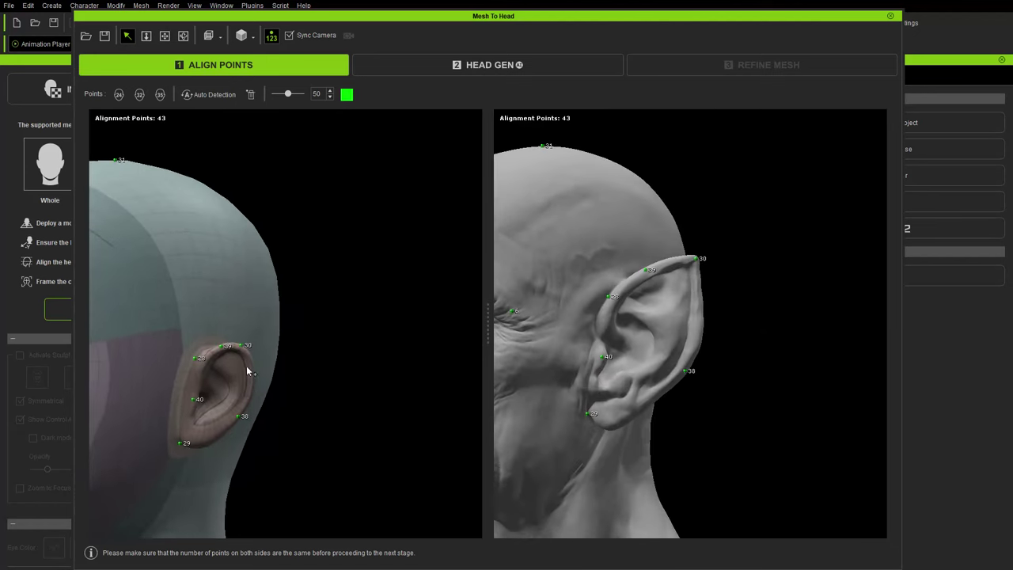
click(255, 385)
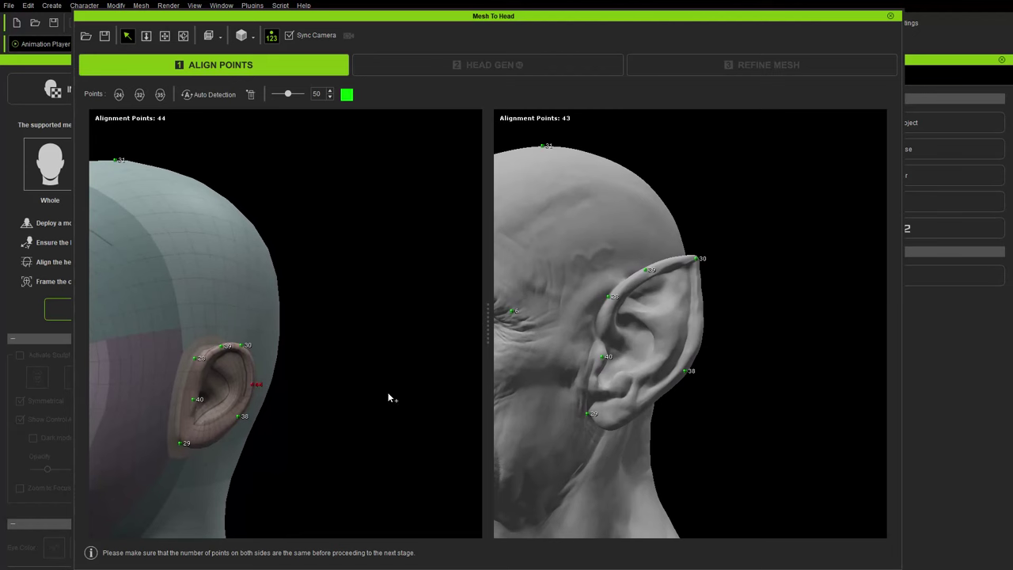
click(703, 320)
click(669, 397)
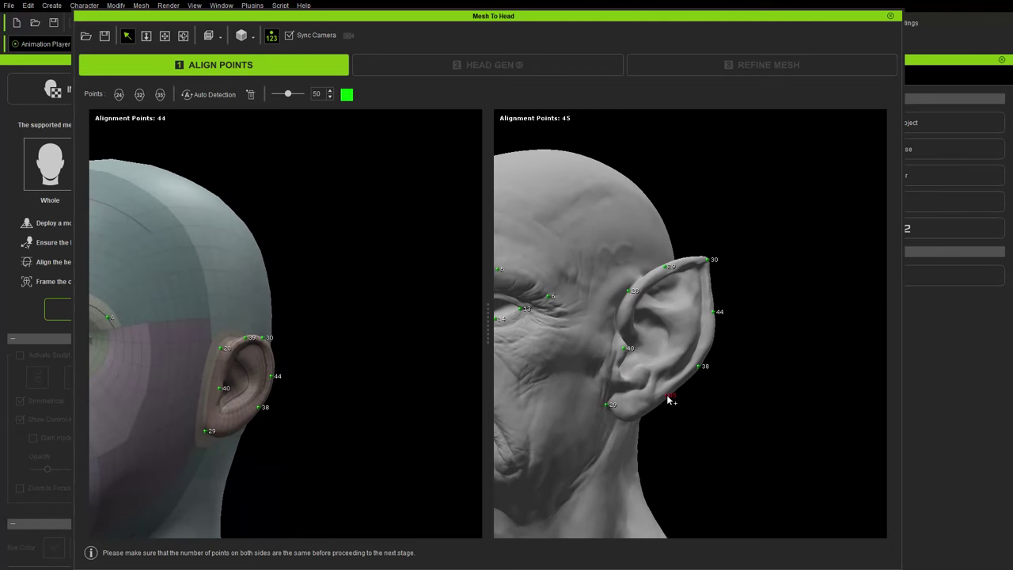
click(241, 428)
Step: Add matching points 46 and 47 on both heads, at the right ear's middle rear edge and lower rim near the lobe
right_drag(671, 418, 843, 360)
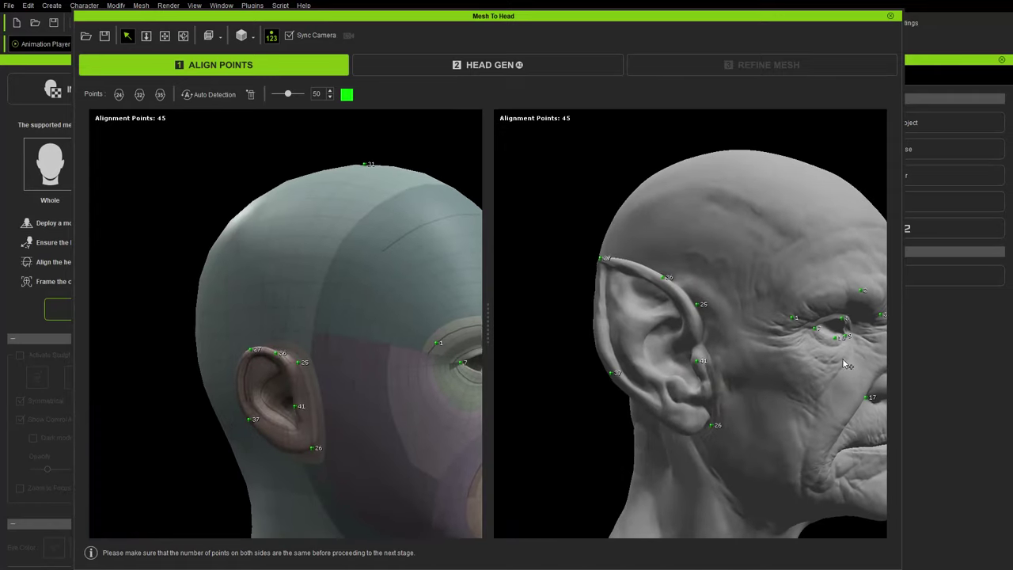
click(600, 323)
click(238, 388)
click(275, 450)
click(656, 419)
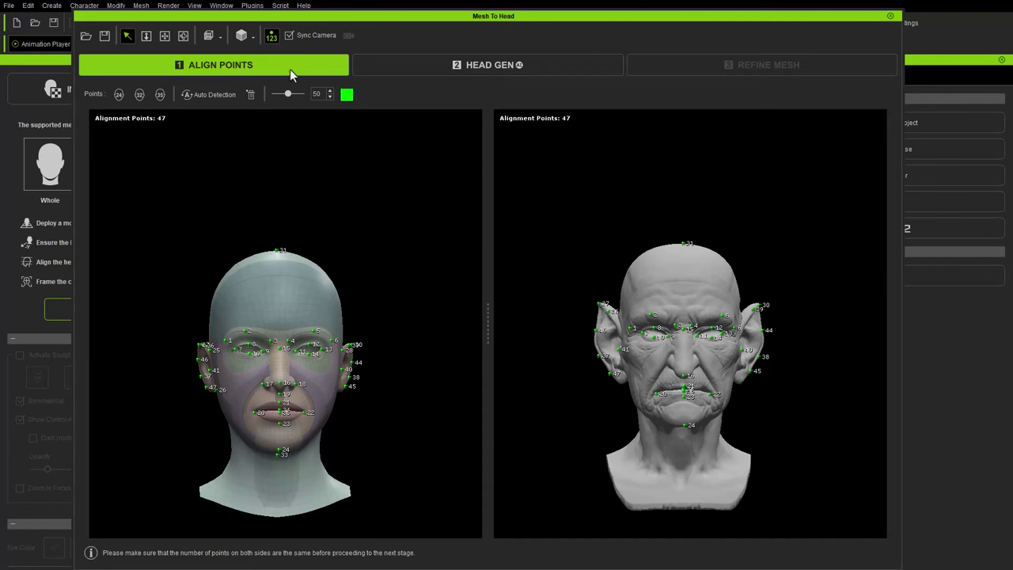
Step: Generate the head from the aligned points with Head Gen and inspect the result from an angle
click(488, 64)
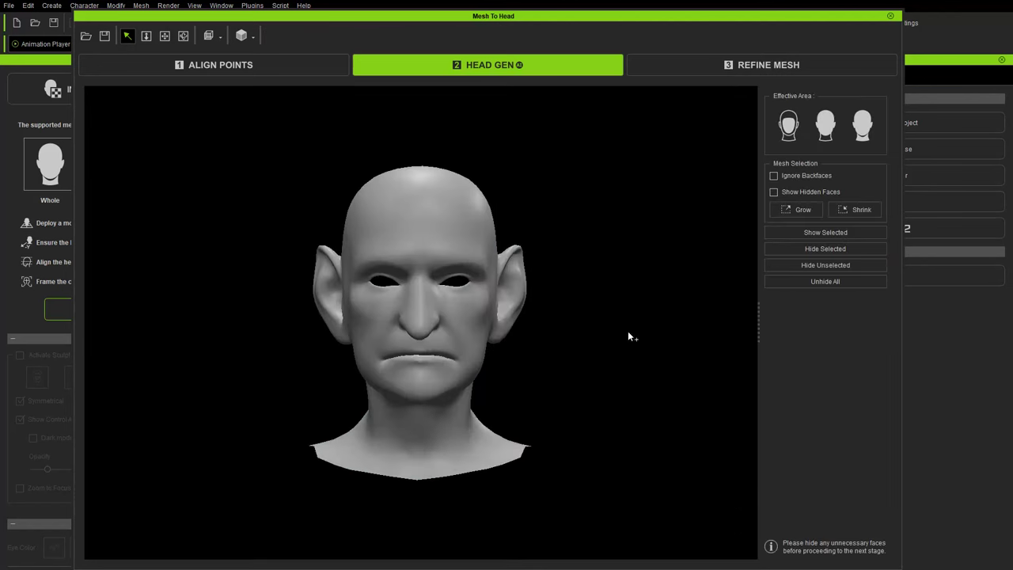
right_drag(629, 336, 561, 335)
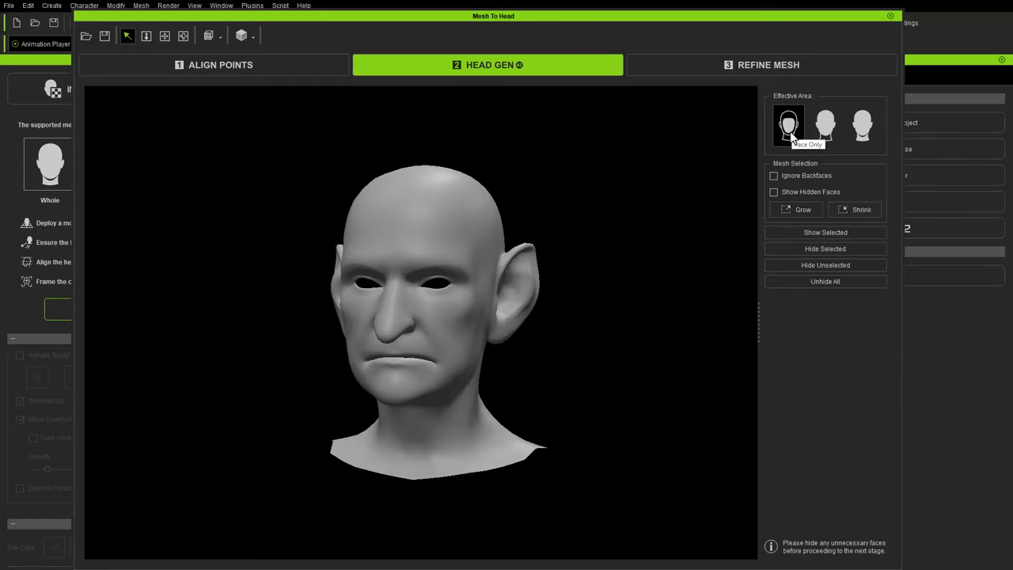
Step: Switch to the YouTube channel's video list in the browser and look at the broken Julius Caesar statue animation video
click(418, 561)
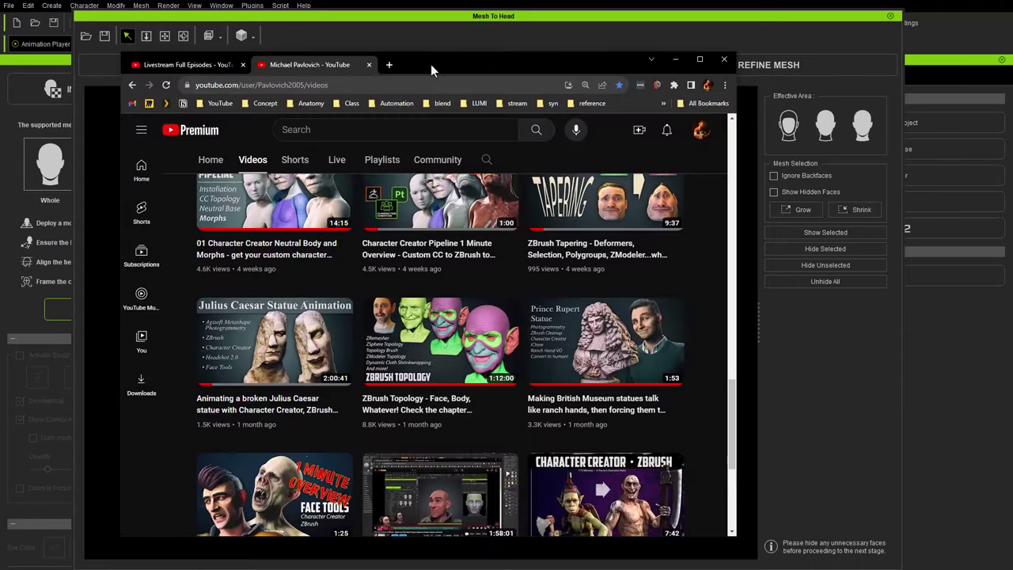
drag(431, 64, 428, 72)
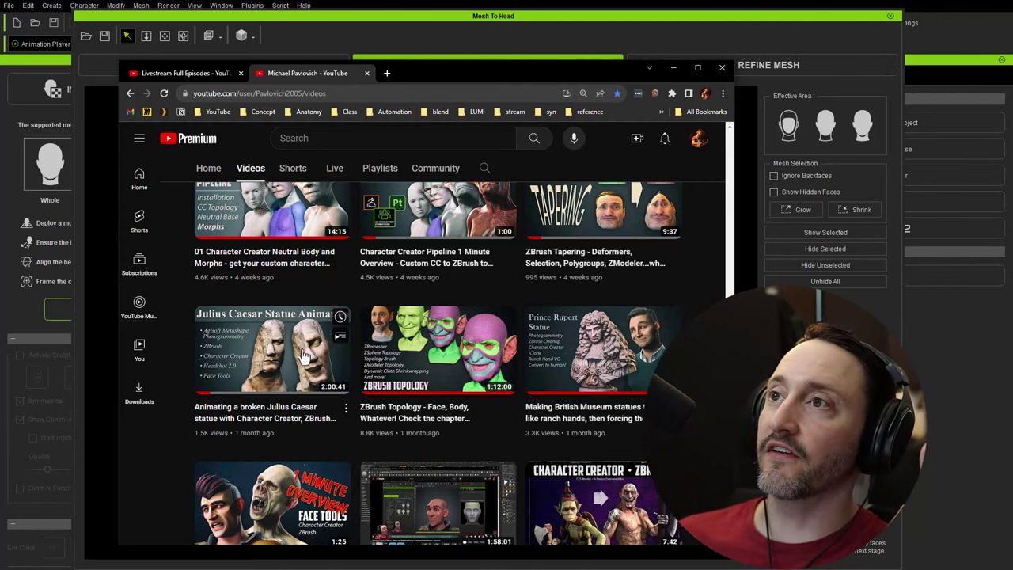
drag(481, 82, 481, 0)
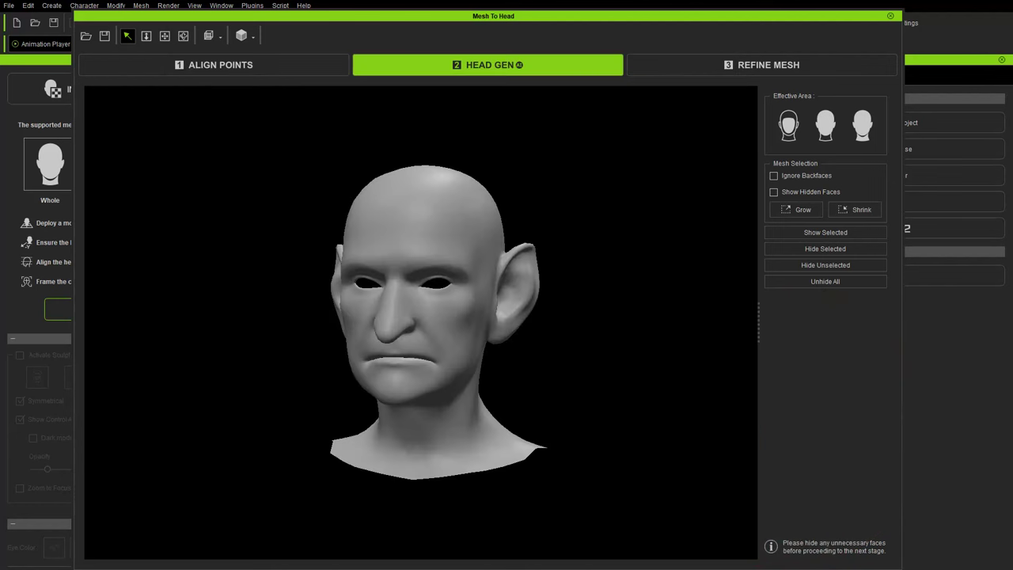
Step: Preview the Face Only effective area on the generated head and switch to the area that also includes the ears
click(788, 124)
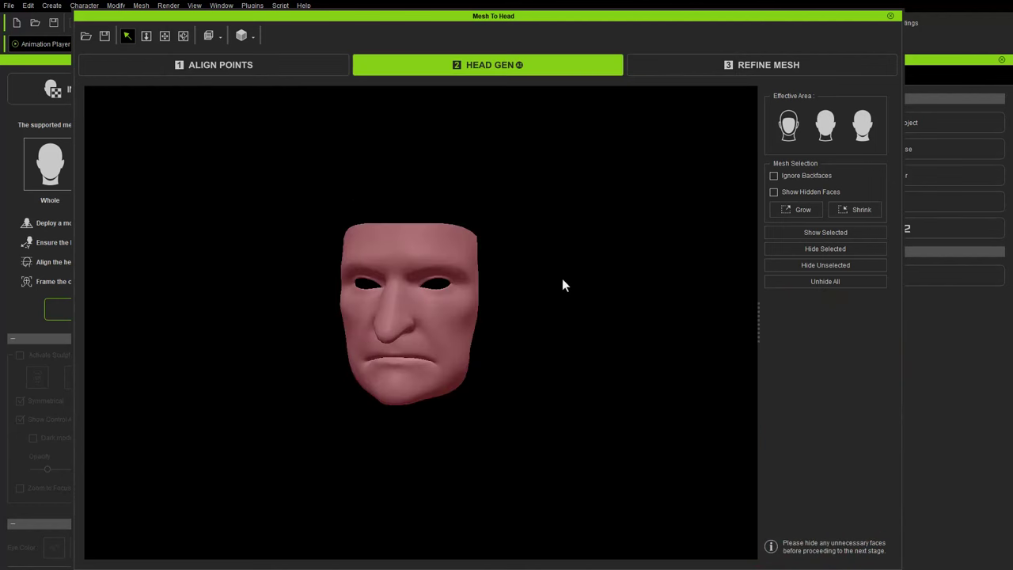
right_drag(563, 280, 391, 222)
click(825, 124)
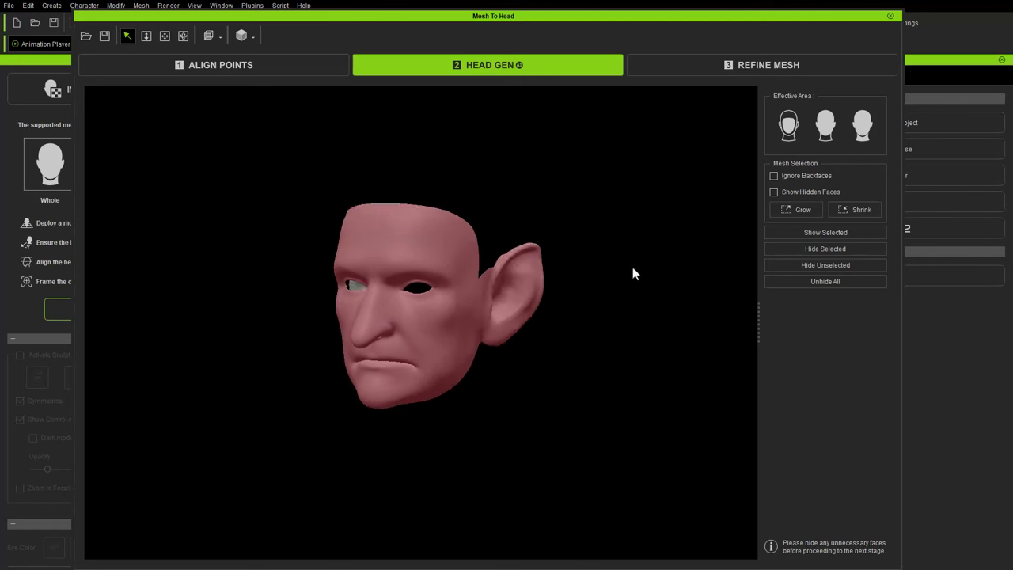
Step: Select the generated mesh's front face polygons without the ears, trying several selection areas from different angles
right_drag(633, 274, 587, 254)
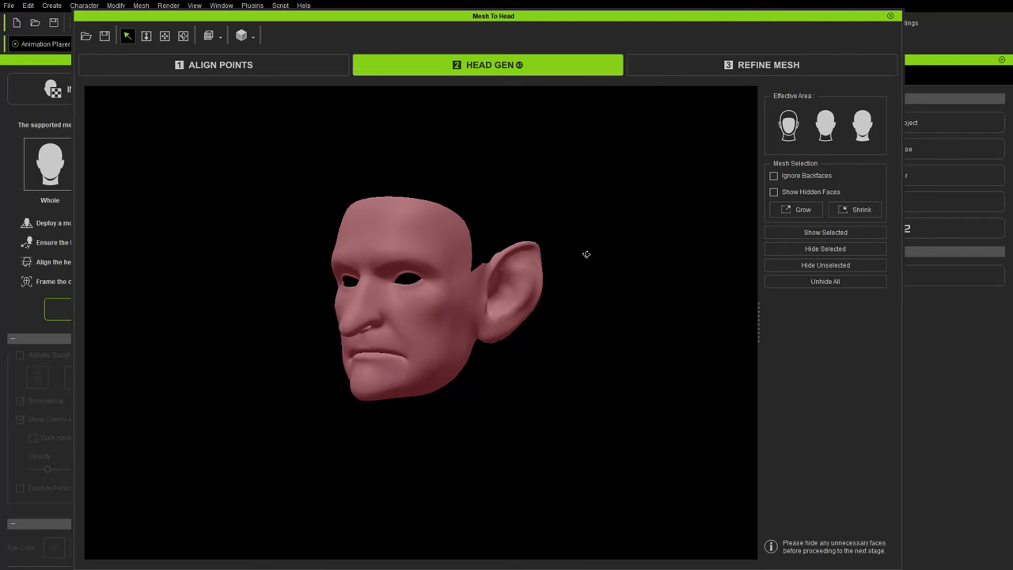
drag(567, 225, 508, 371)
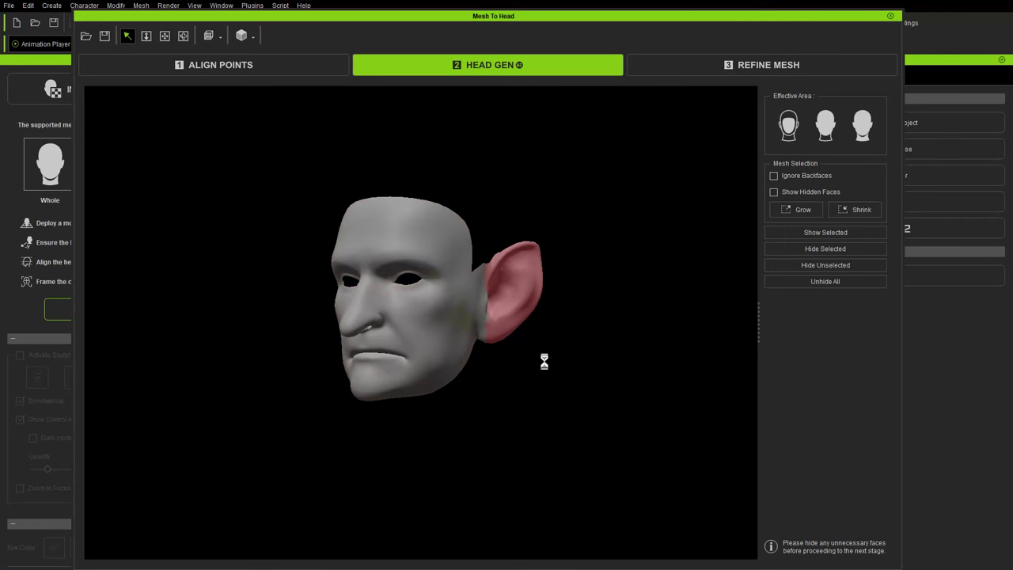
right_drag(543, 362, 610, 325)
drag(345, 183, 443, 412)
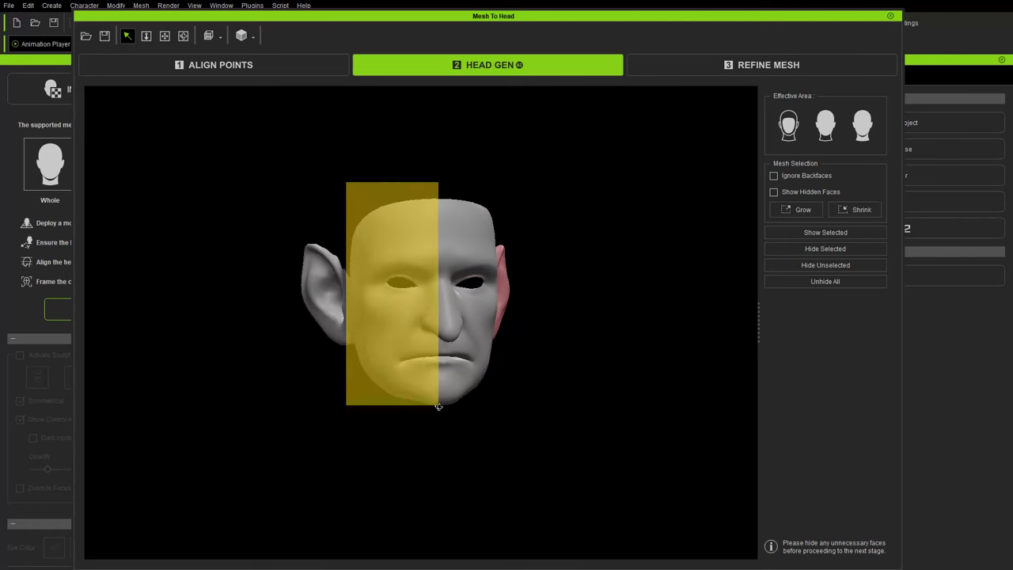
right_drag(443, 412, 459, 434)
drag(388, 190, 441, 361)
right_drag(581, 412, 403, 197)
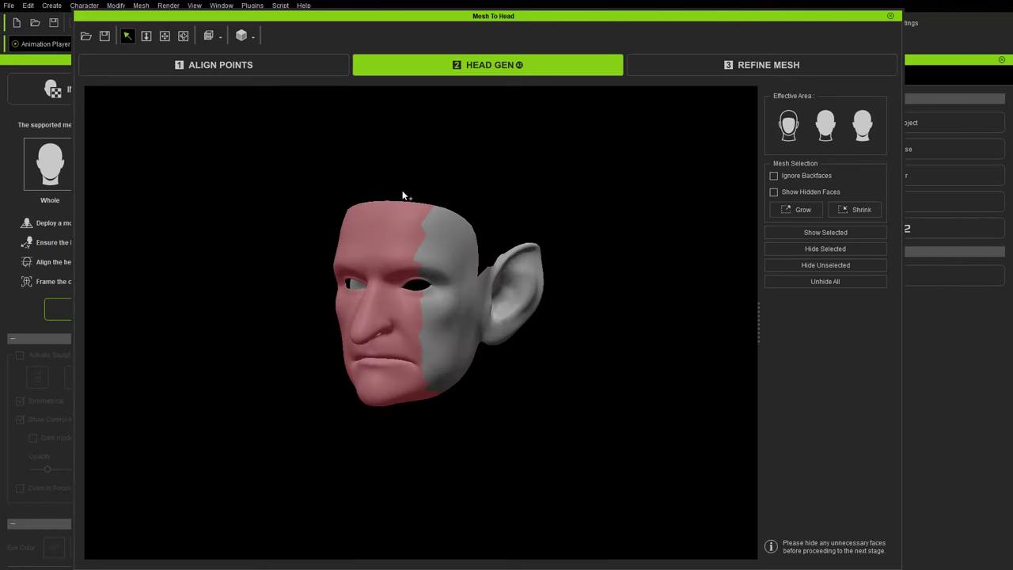
drag(400, 183, 480, 417)
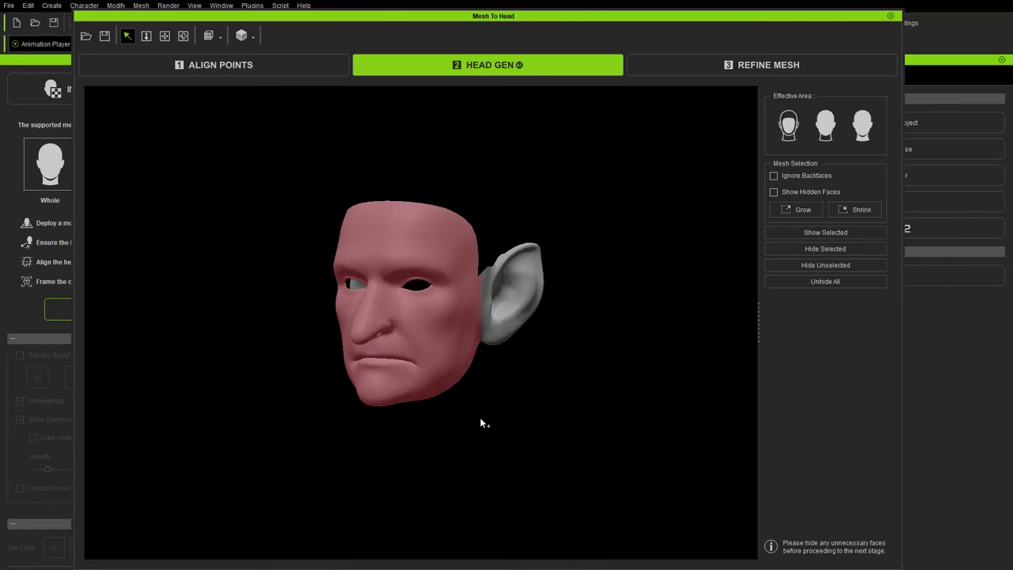
right_drag(480, 417, 550, 430)
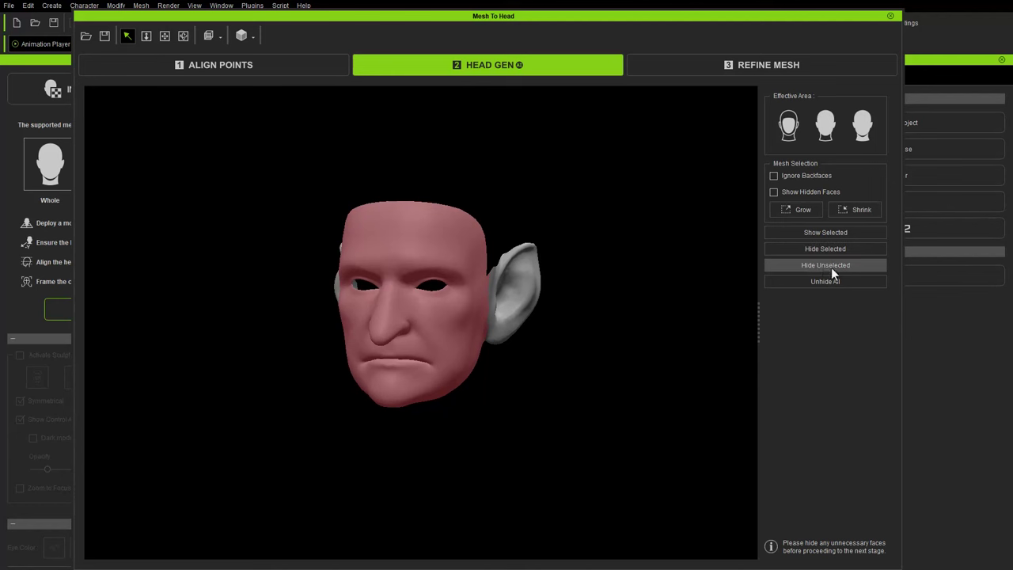
right_drag(455, 310, 420, 244)
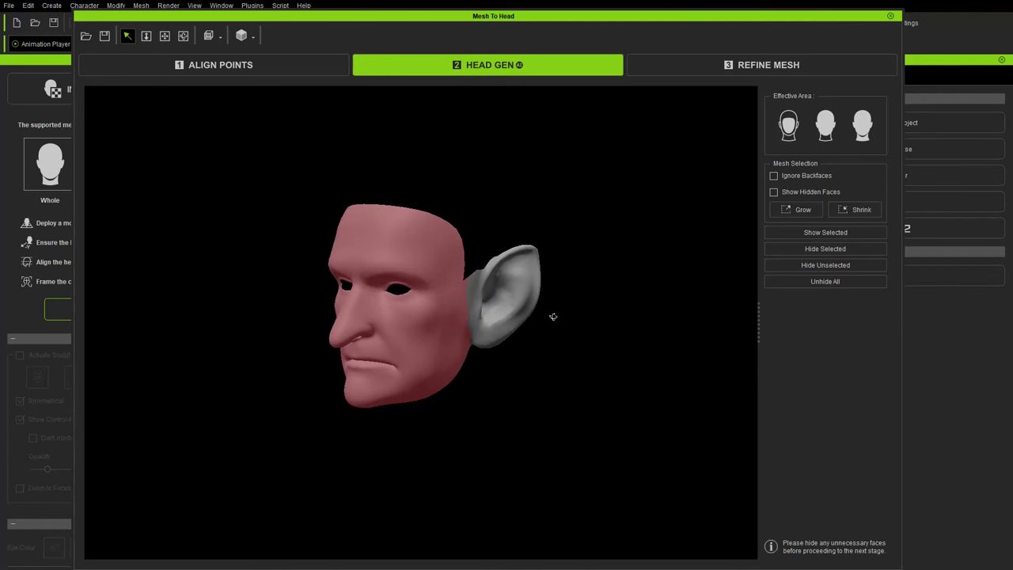
Step: Set the effective area to the whole head including the neck and proceed to the Refine Mesh stage
click(862, 126)
right_drag(668, 364, 491, 317)
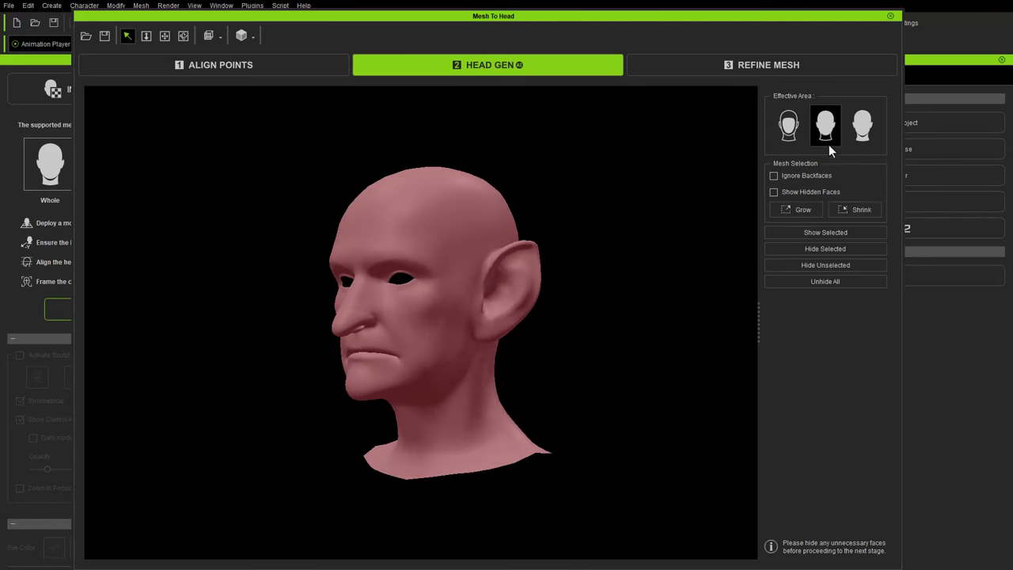
click(863, 124)
right_drag(650, 259, 714, 184)
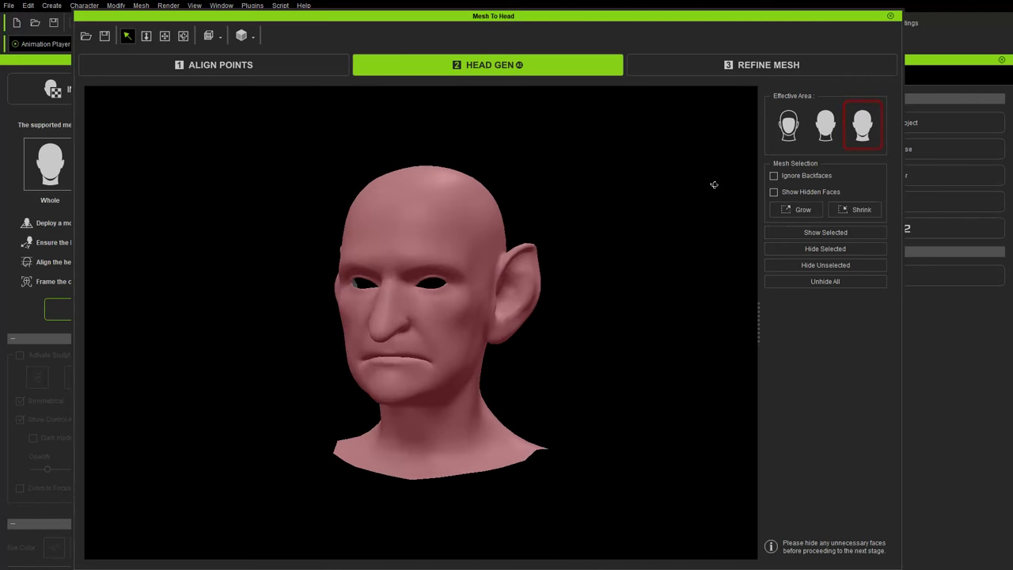
click(721, 70)
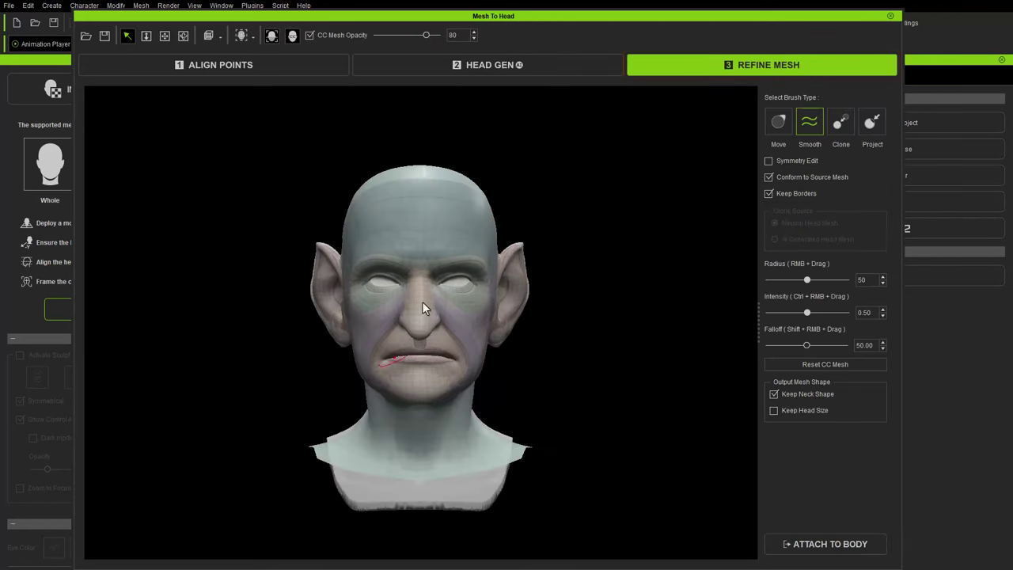
alt+right_drag(426, 309, 634, 301)
alt+drag(582, 317, 393, 348)
mouse_move(393, 355)
right_down()
mouse_move(430, 356)
mouse_move(420, 352)
right_up()
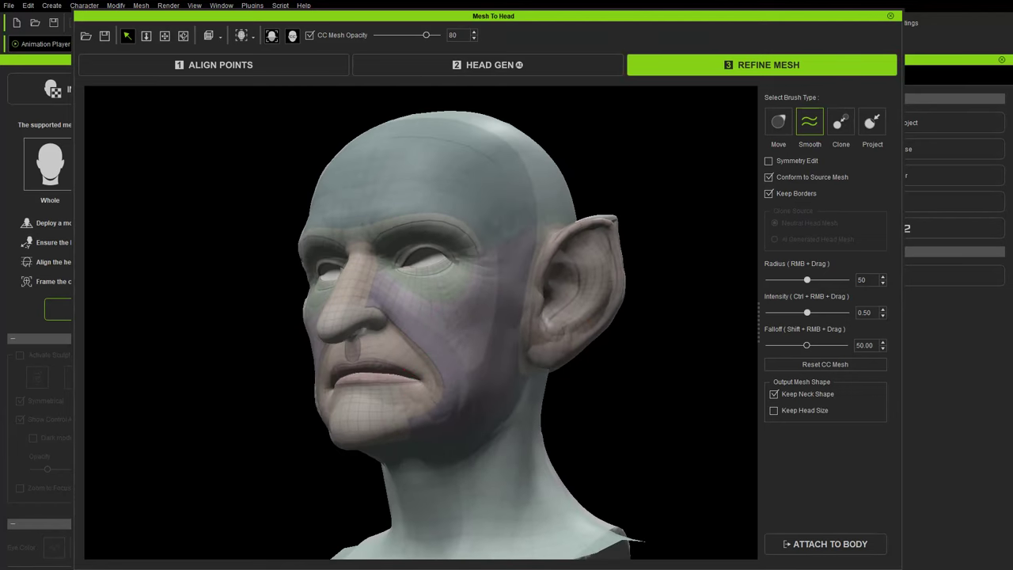
Step: Switch to the browser's CC Face Topology & UV Guide PDF, view its cover and index, and move its window out of the way
key(alt+Tab)
drag(216, 88, 204, 71)
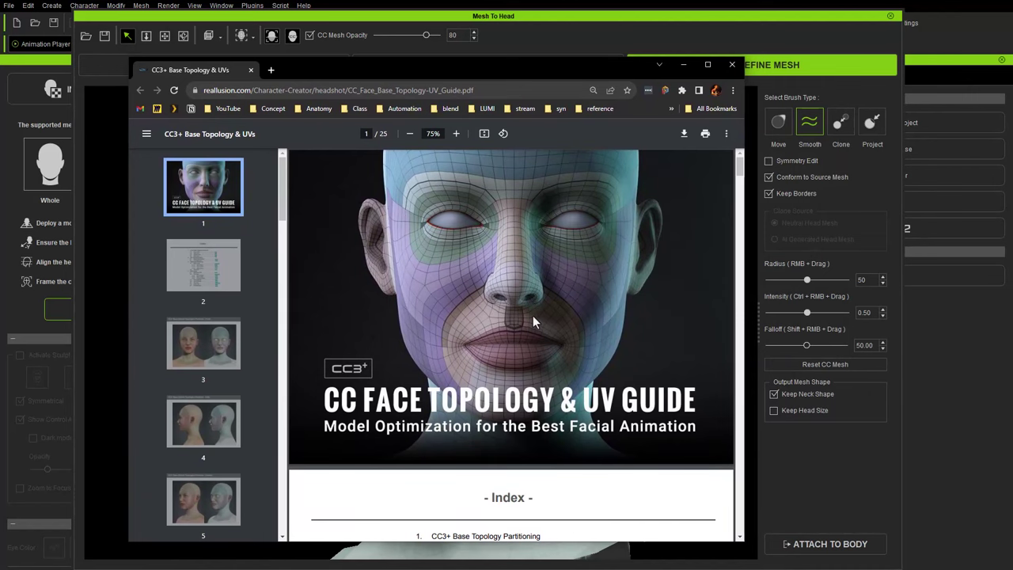
scroll(532, 315, down, 8)
scroll(480, 207, up, 5)
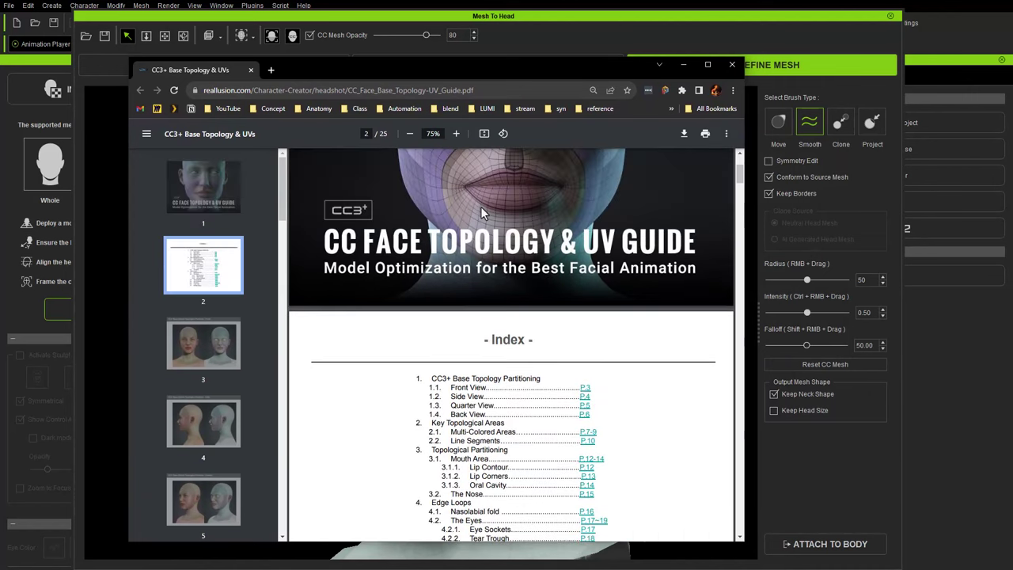
scroll(480, 206, up, 2)
drag(485, 72, 0, 73)
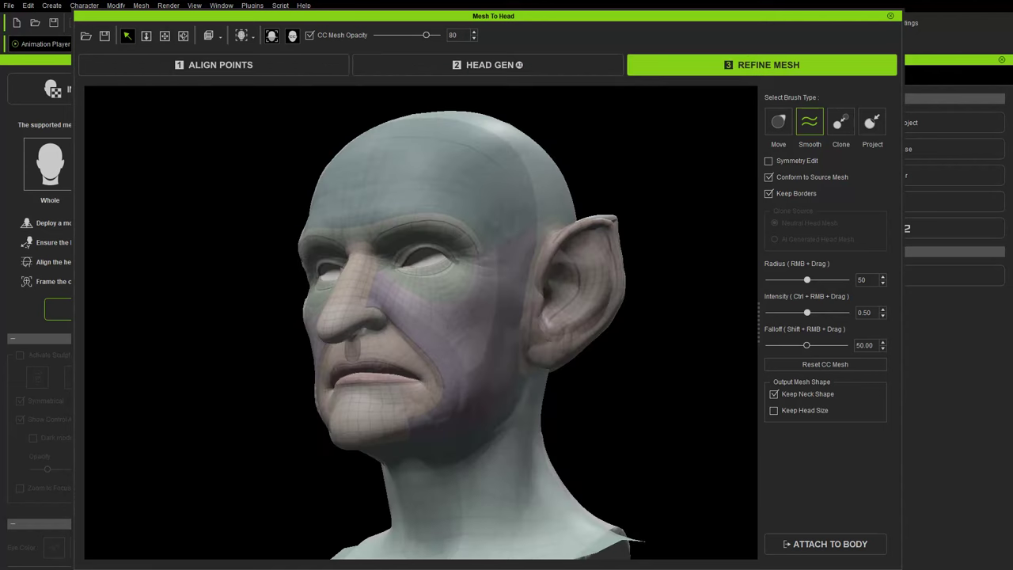
Step: Examine the wrapped topology on the goblin face up close and set the CC Mesh Opacity to 93
scroll(441, 344, up, 4)
middle_drag(430, 309, 468, 300)
alt+drag(466, 300, 430, 327)
alt+drag(324, 482, 557, 245)
alt+middle_drag(556, 246, 447, 256)
alt+drag(447, 255, 478, 246)
mouse_move(427, 35)
mouse_down()
mouse_move(372, 35)
mouse_move(435, 37)
mouse_up()
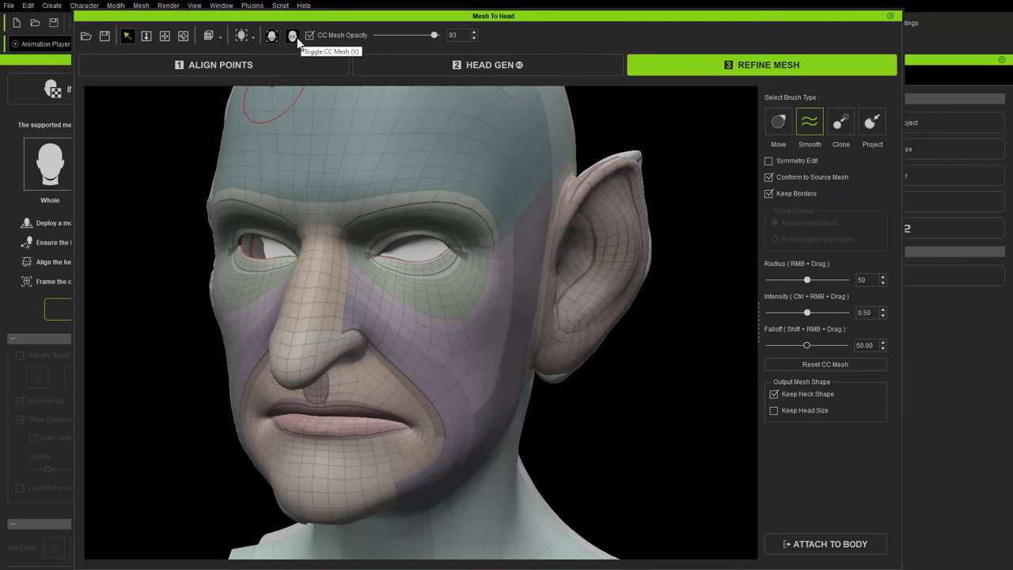
Step: Choose the Move brush for refining the mesh near the ear tip, with radius 25 and intensity 0.51
middle_drag(652, 414, 587, 368)
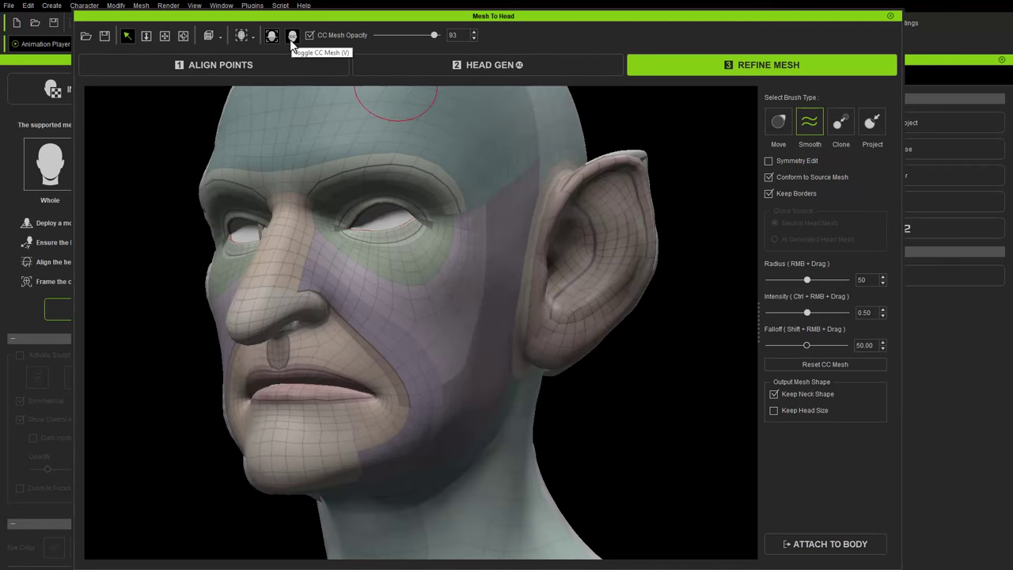
scroll(578, 343, down, 3)
middle_drag(578, 344, 500, 329)
scroll(588, 359, up, 1)
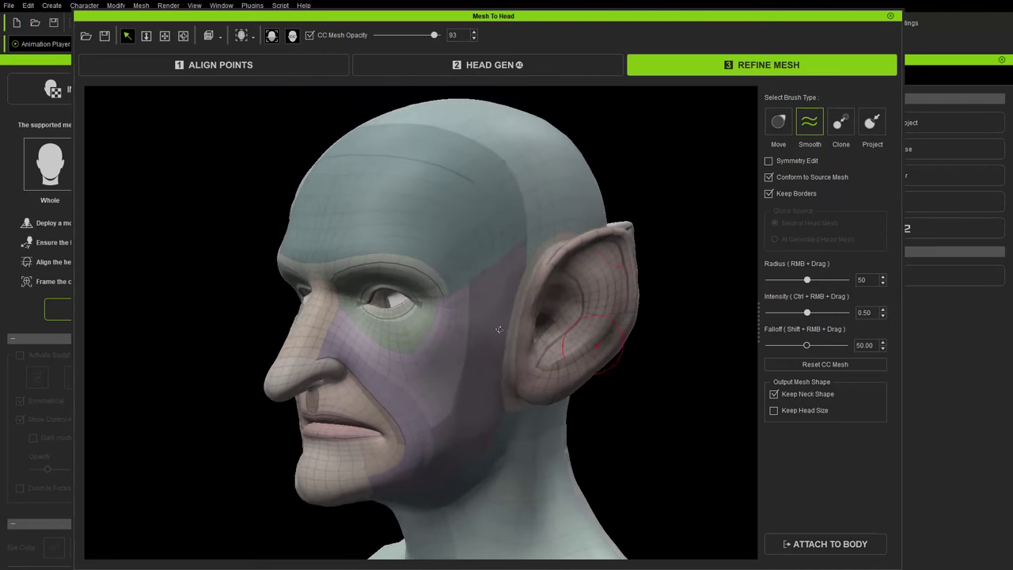
mouse_move(638, 237)
mouse_down()
mouse_move(670, 277)
mouse_move(736, 261)
mouse_up()
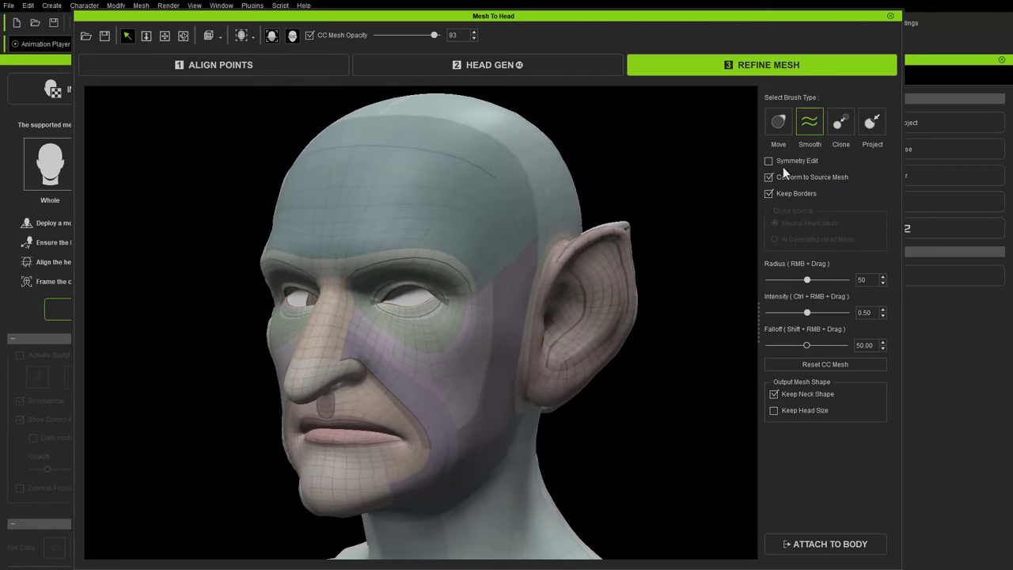
click(777, 123)
middle_drag(649, 206, 621, 226)
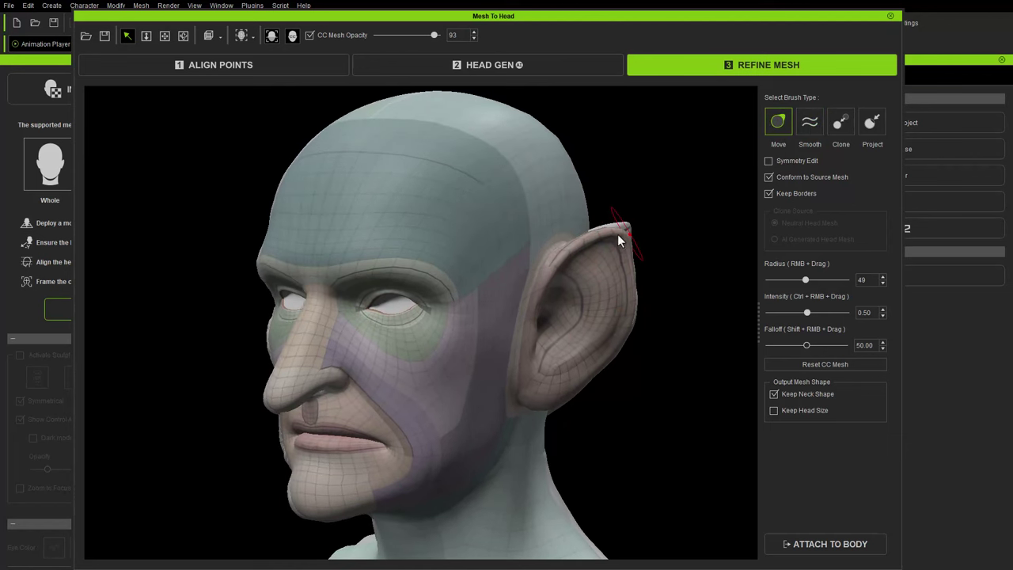
right_drag(619, 239, 518, 234)
mouse_move(598, 249)
right_down()
mouse_move(581, 254)
mouse_move(623, 258)
mouse_move(539, 256)
right_up()
mouse_move(604, 278)
ctrl+right_down()
mouse_move(631, 281)
mouse_move(614, 280)
ctrl+right_up()
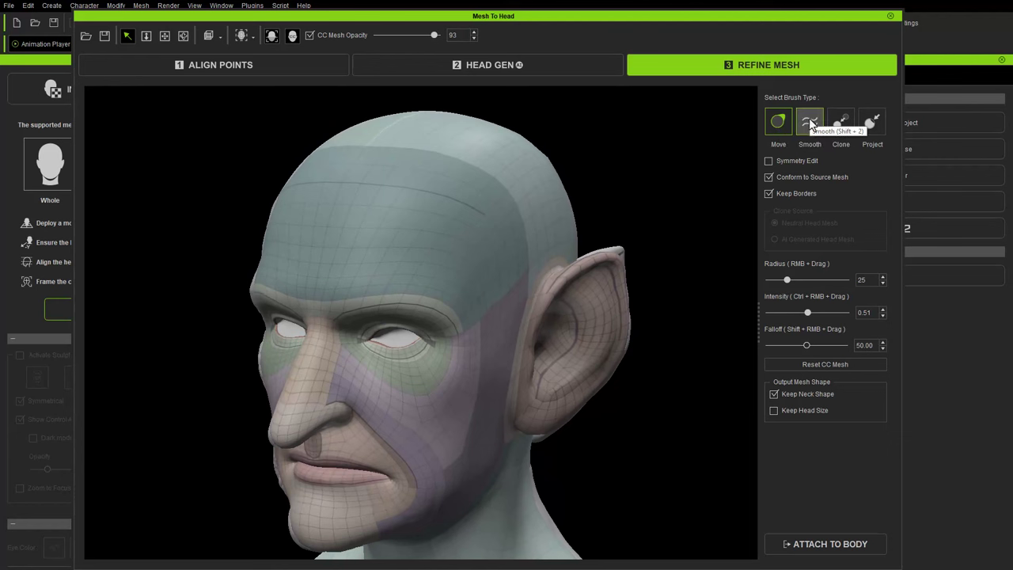
Step: Set the Move brush's radius to 43 at the outer edge of the goblin's right ear
drag(663, 216, 616, 255)
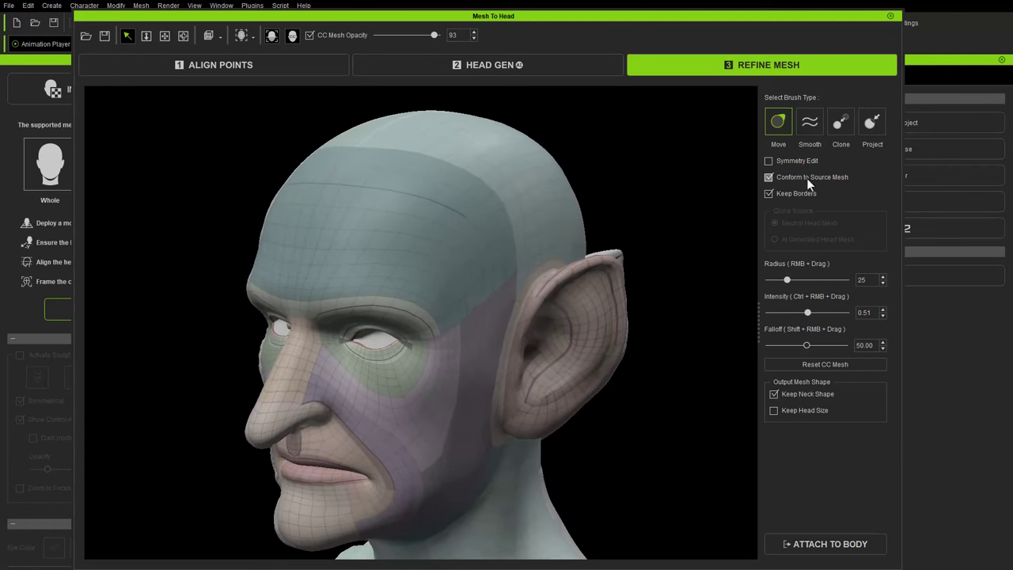
mouse_move(683, 204)
mouse_down()
mouse_move(615, 254)
mouse_move(552, 275)
mouse_move(754, 265)
mouse_move(330, 243)
mouse_move(391, 244)
mouse_up()
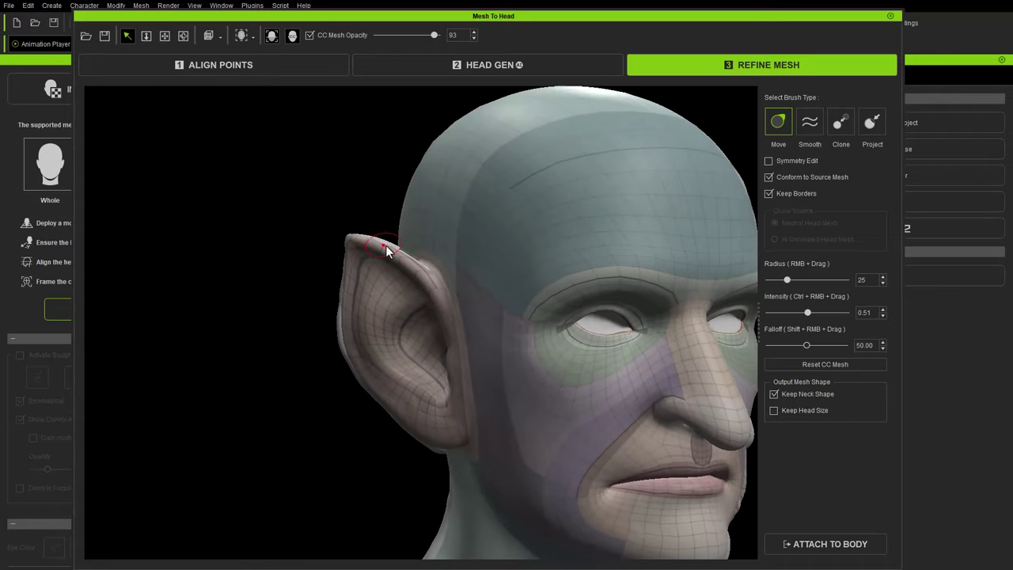
mouse_move(343, 330)
right_down()
mouse_move(432, 351)
mouse_move(498, 348)
right_up()
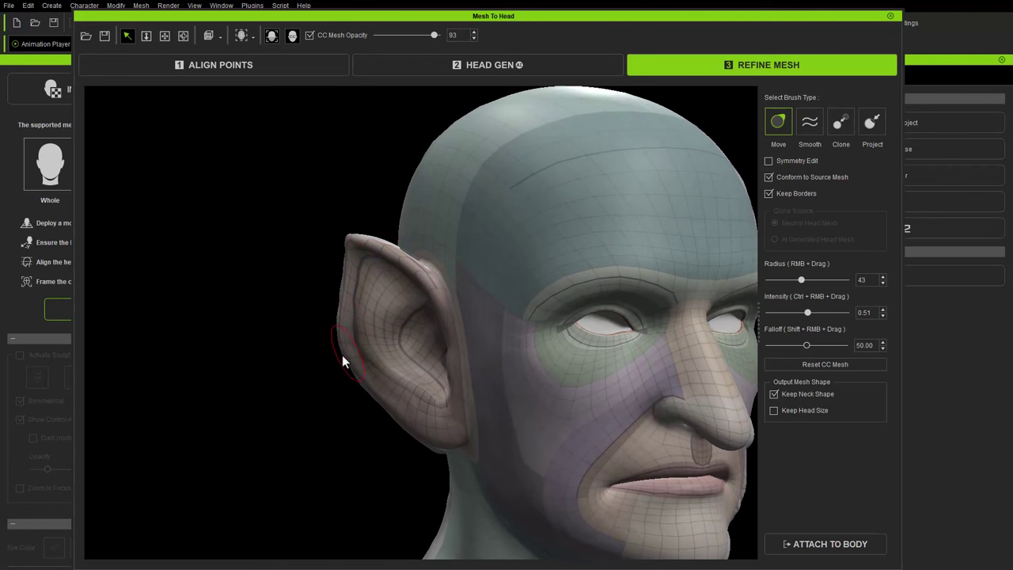
drag(372, 380, 321, 290)
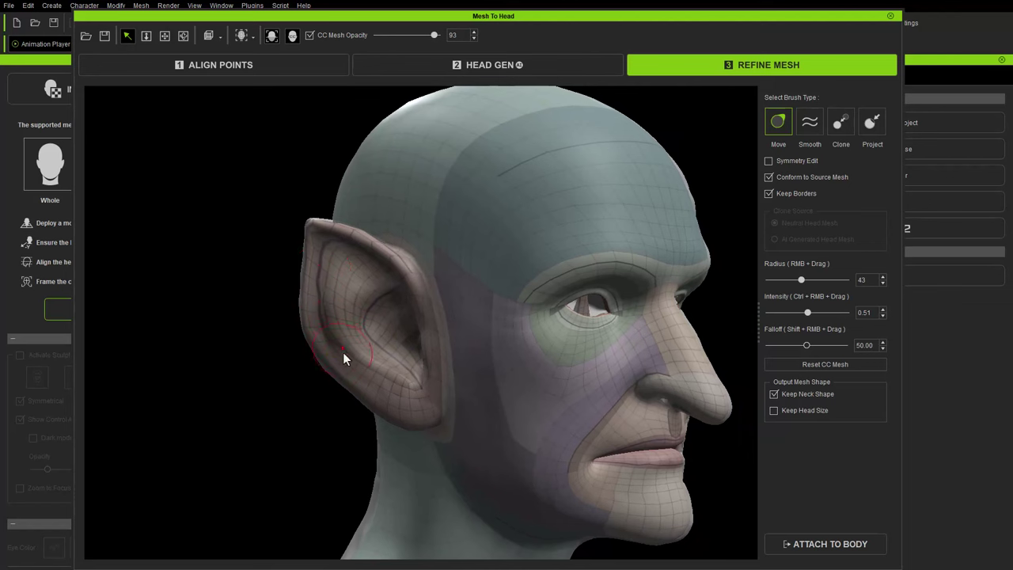
Step: Go through the Smooth brush to the Clone brush and set the Clone radius to 31
click(810, 123)
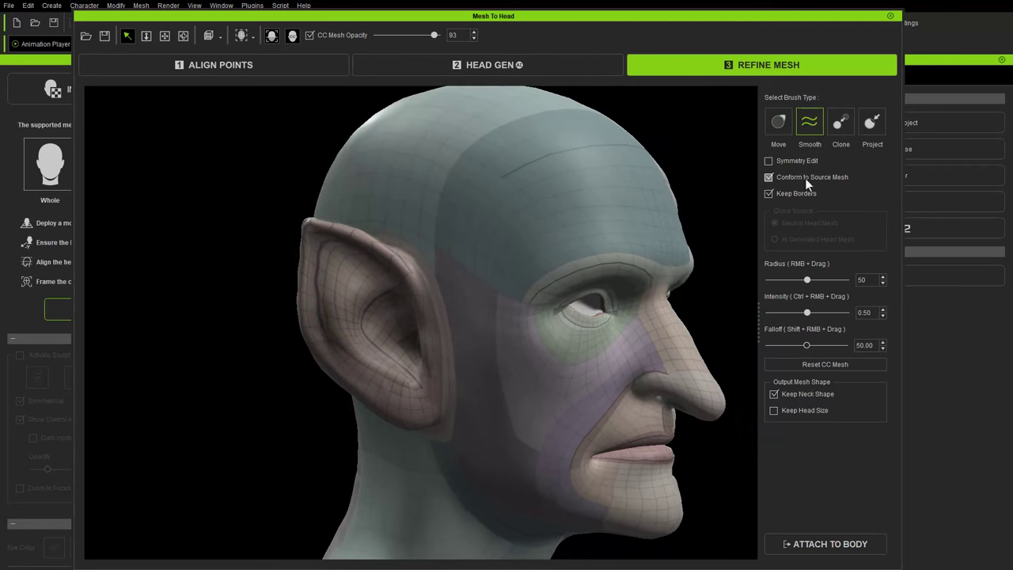
click(798, 178)
click(840, 121)
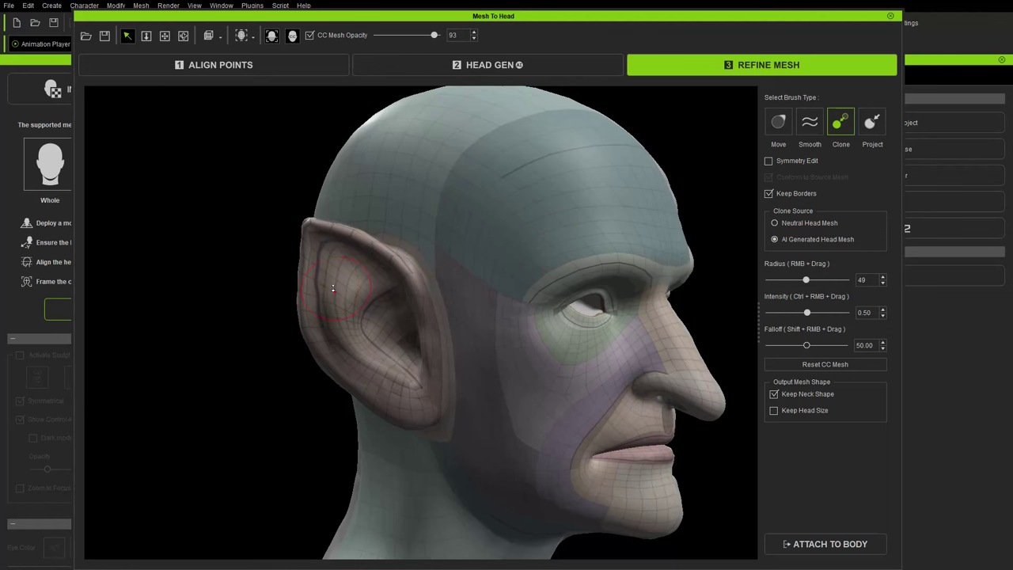
mouse_move(335, 287)
right_down()
mouse_move(316, 290)
mouse_move(328, 260)
right_up()
alt+right_drag(391, 285, 103, 285)
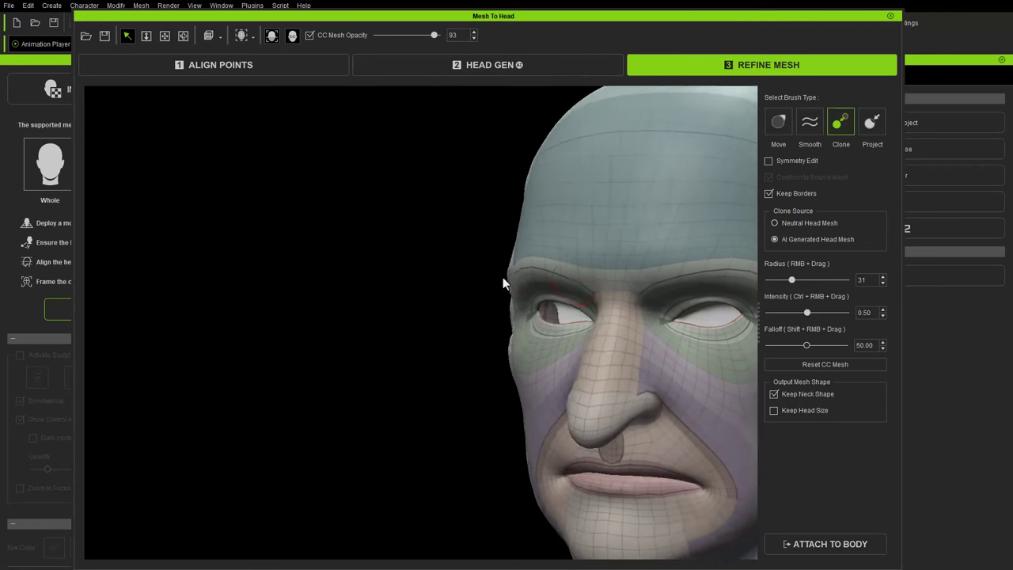
alt+drag(503, 277, 408, 236)
mouse_move(422, 231)
alt+right_down()
mouse_move(522, 236)
mouse_move(425, 226)
alt+right_up()
alt+drag(562, 232, 520, 256)
Step: Choose the Project brush and check the fit of the mesh around the nose, forehead and jaw from both sides
click(868, 126)
mouse_move(388, 328)
alt+right_down()
mouse_move(417, 312)
mouse_move(642, 317)
mouse_move(442, 402)
mouse_move(159, 384)
alt+right_up()
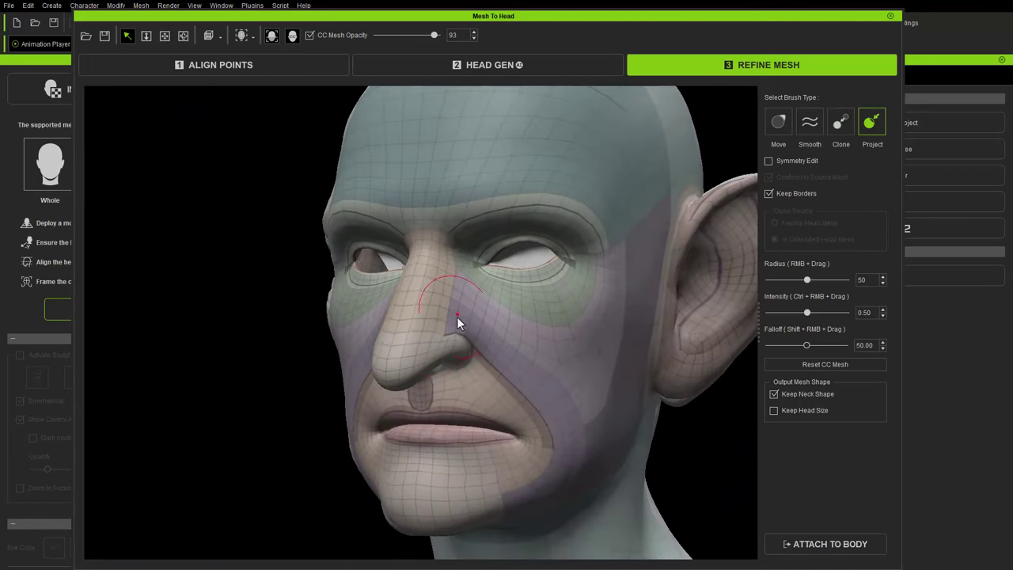
right_drag(531, 362, 517, 317)
scroll(435, 253, down, 3)
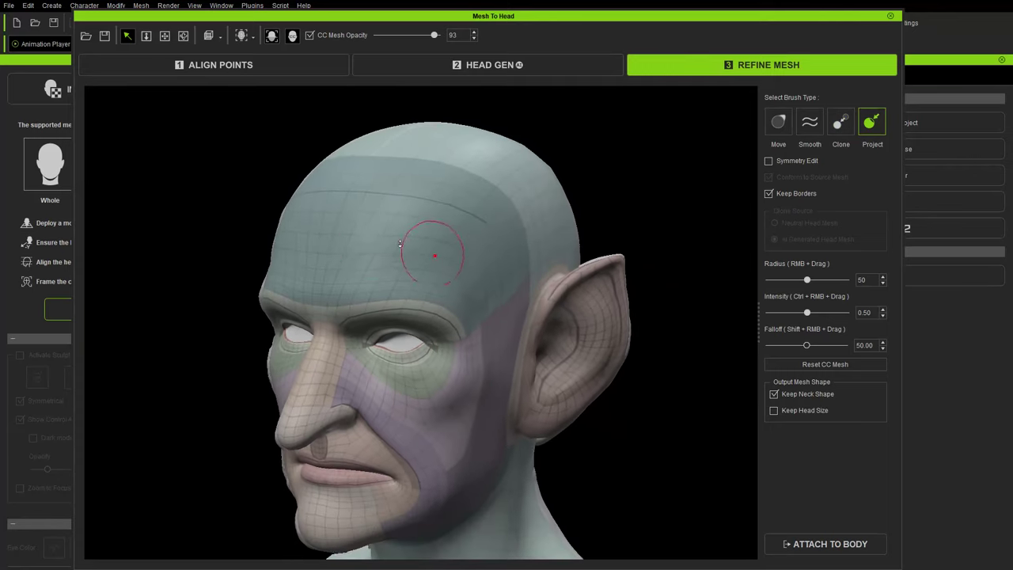
alt+right_drag(435, 254, 426, 294)
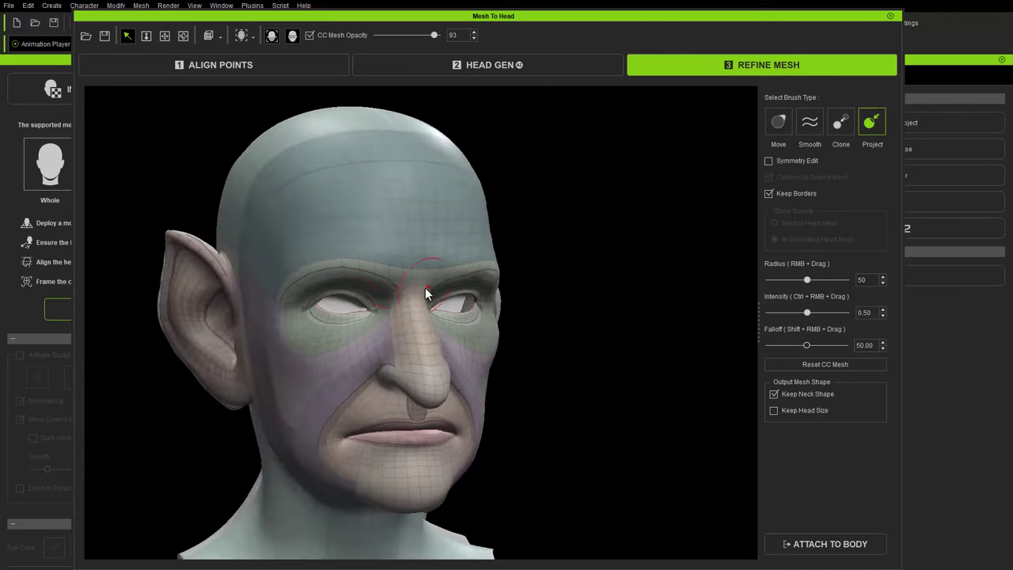
right_drag(388, 350, 403, 316)
right_drag(452, 425, 389, 430)
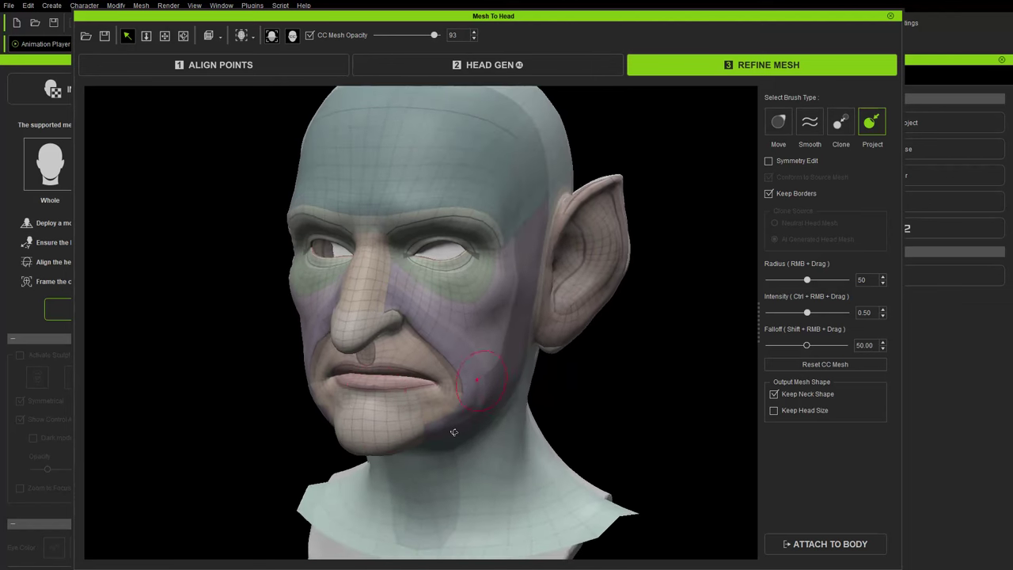
Step: Inspect the refined mesh under the nose and around the backs of both ears for areas needing correction
right_drag(375, 387, 468, 355)
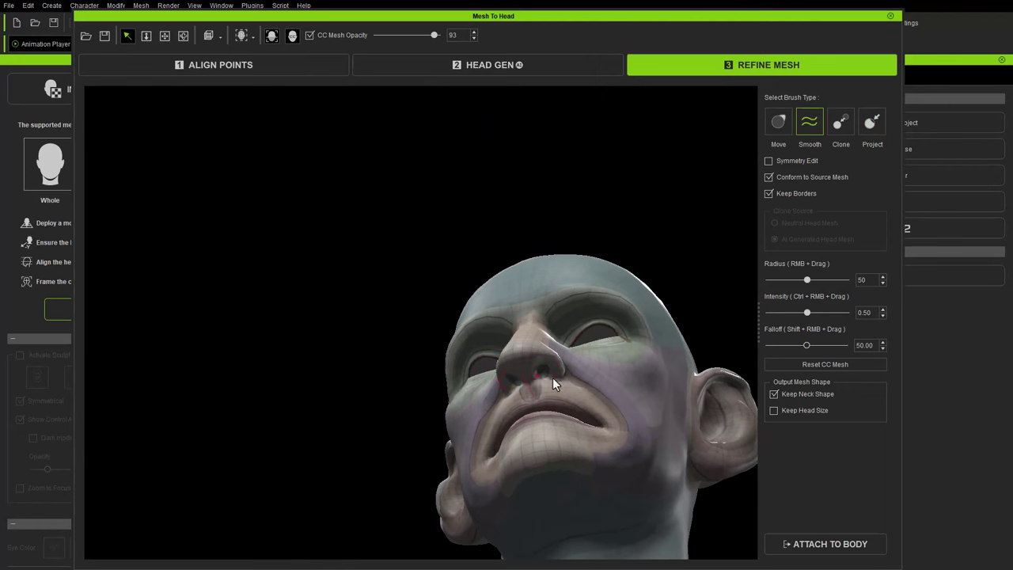
right_drag(579, 374, 343, 298)
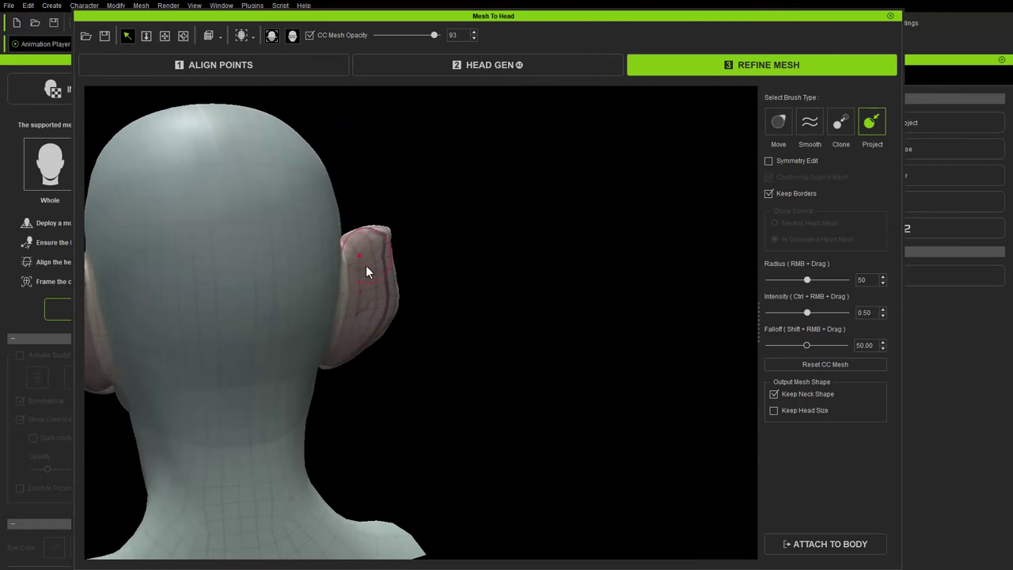
right_drag(366, 265, 327, 299)
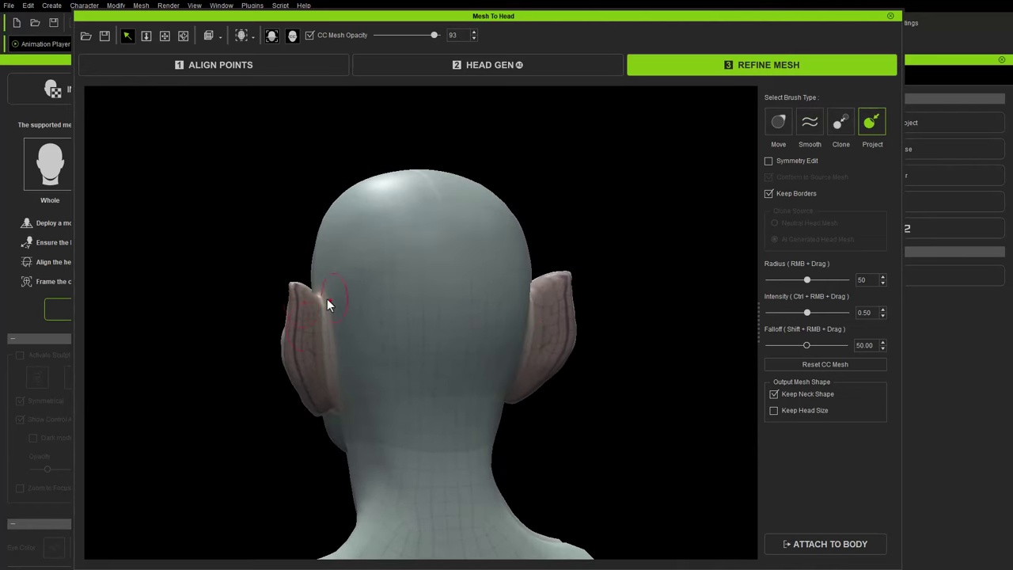
right_drag(300, 363, 270, 282)
right_drag(440, 369, 406, 440)
right_drag(482, 451, 278, 336)
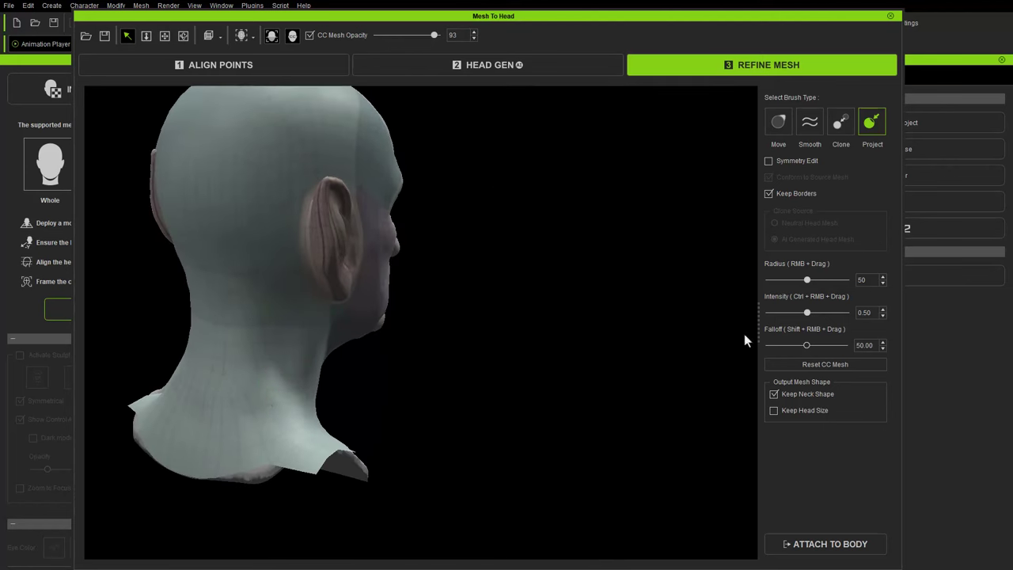
Step: Examine the fit of the refined mesh on the face, ears, neck and back of the head from both sides
right_drag(744, 333, 343, 394)
scroll(343, 394, up, 3)
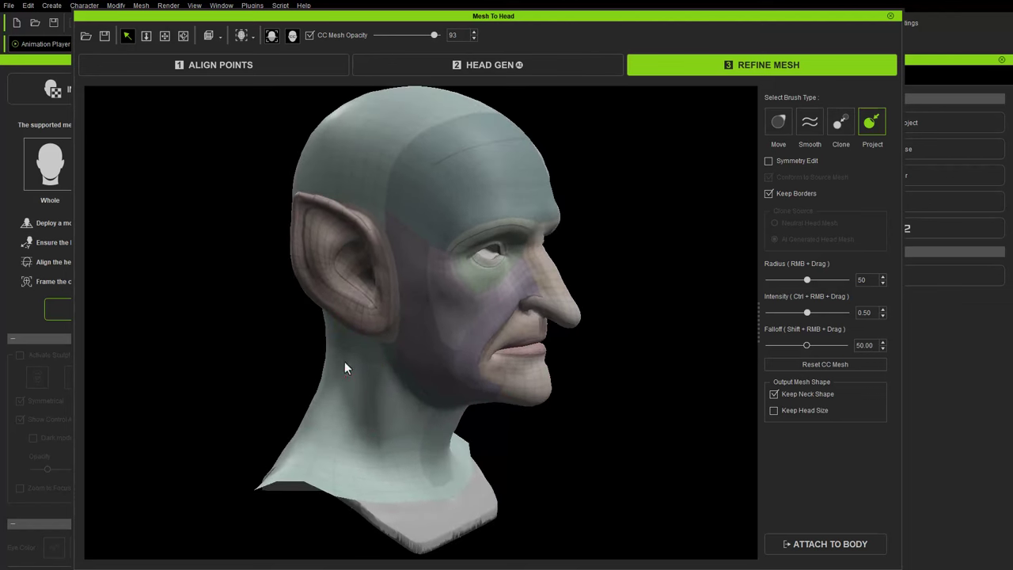
right_drag(412, 452, 294, 435)
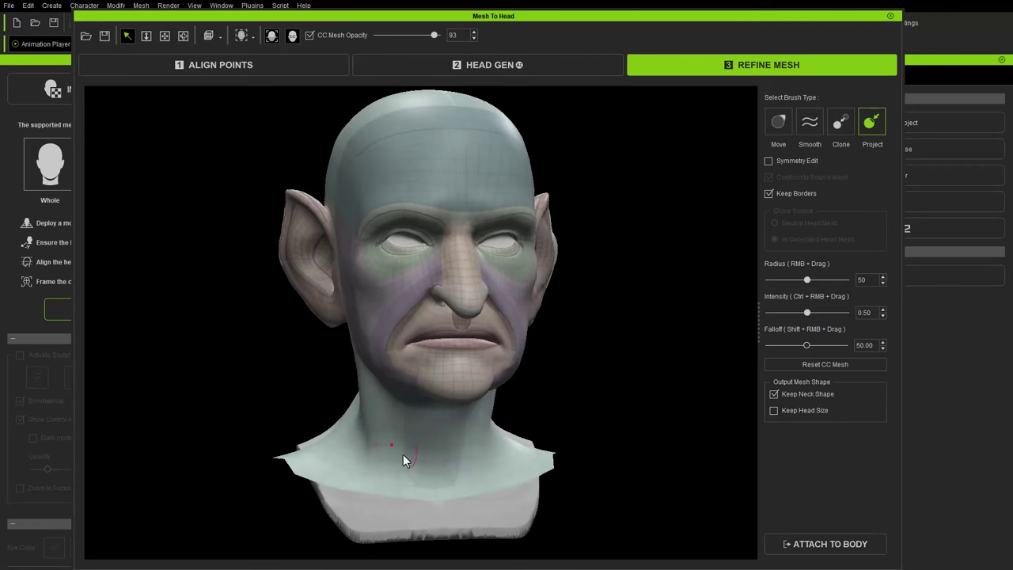
right_drag(601, 442, 510, 436)
right_drag(378, 435, 414, 443)
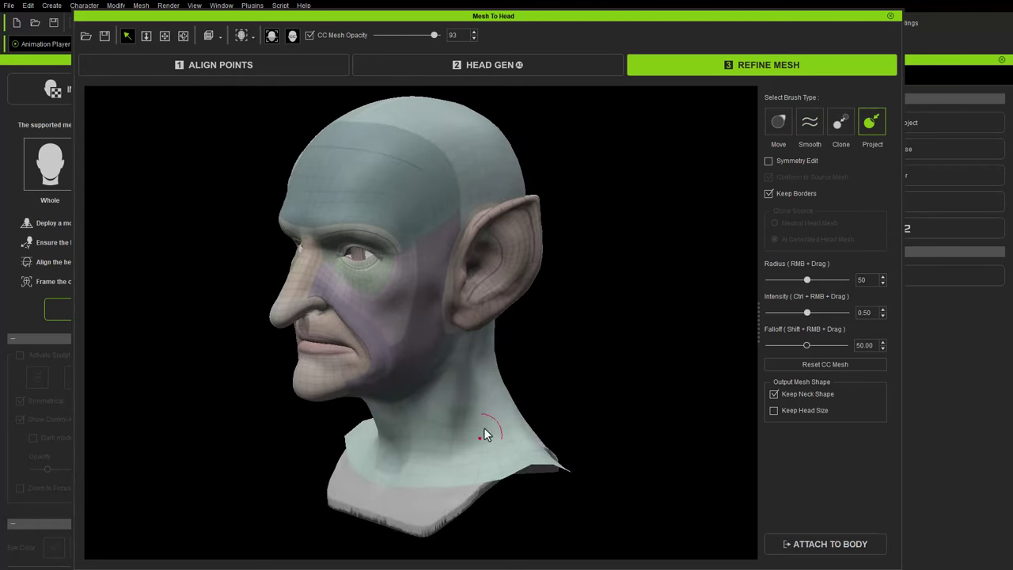
right_drag(491, 421, 391, 430)
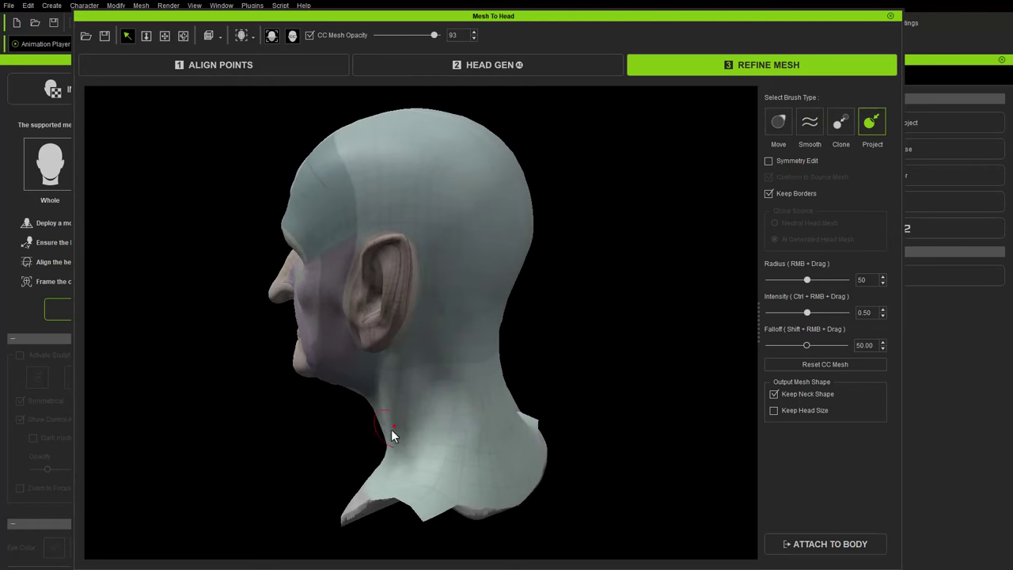
right_drag(437, 459, 401, 467)
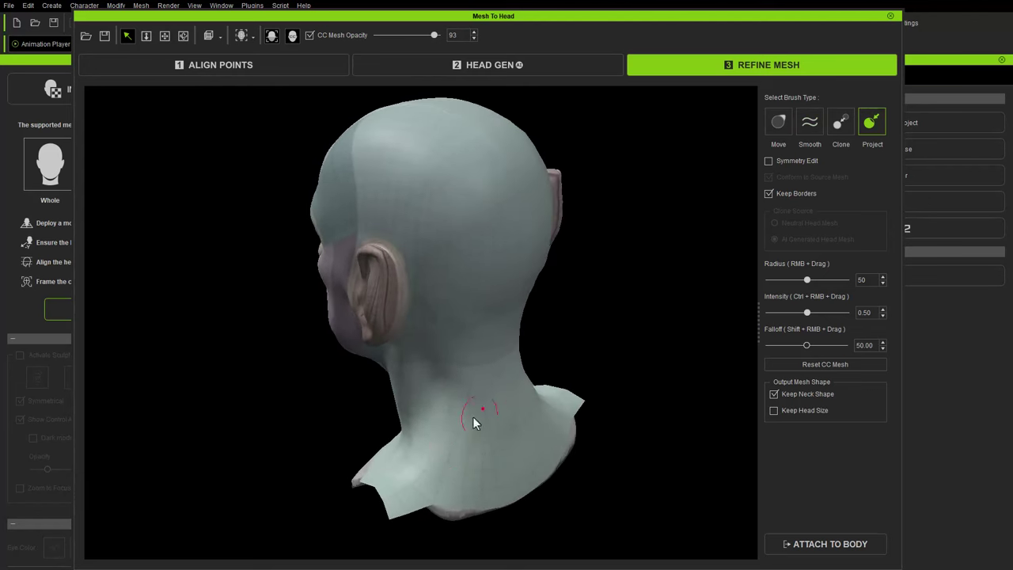
right_drag(473, 418, 611, 345)
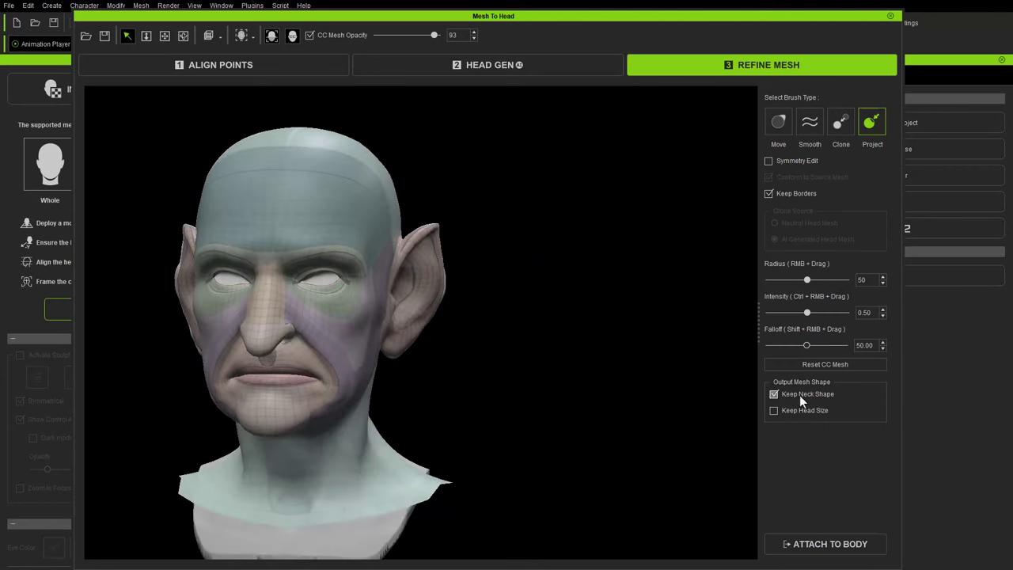
Step: Check the back of the head, then inspect the mesh topology of the cheek folds around the nose and mouth
alt+drag(432, 362, 287, 442)
middle_drag(347, 316, 322, 208)
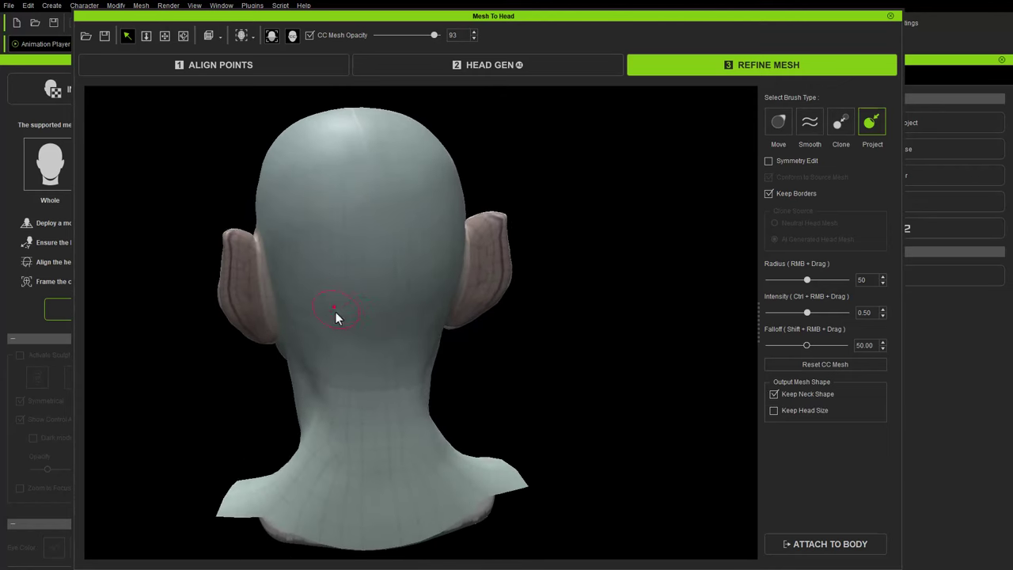
middle_drag(340, 316, 342, 292)
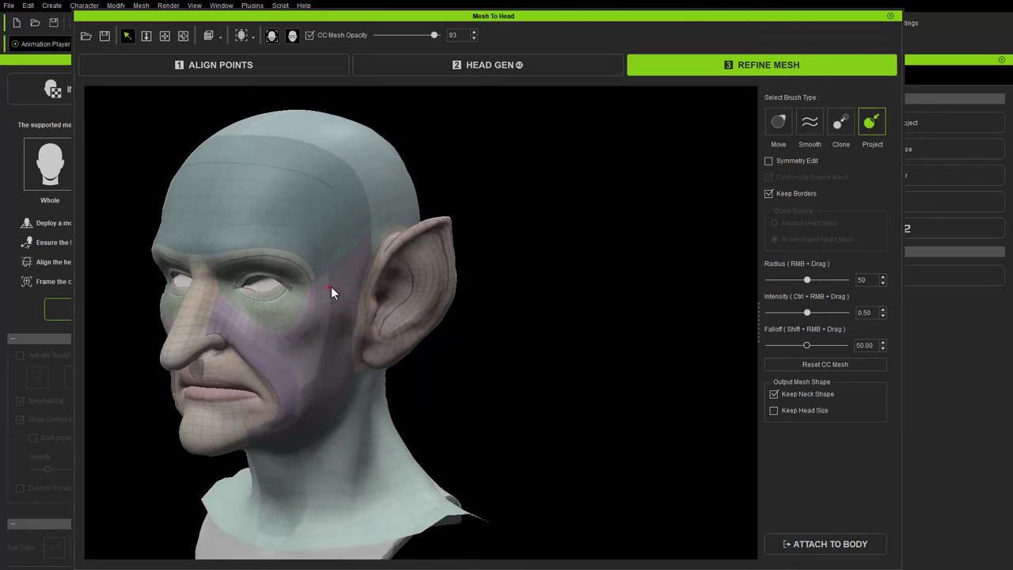
alt+drag(335, 407, 513, 313)
scroll(404, 324, up, 10)
middle_drag(404, 325, 426, 299)
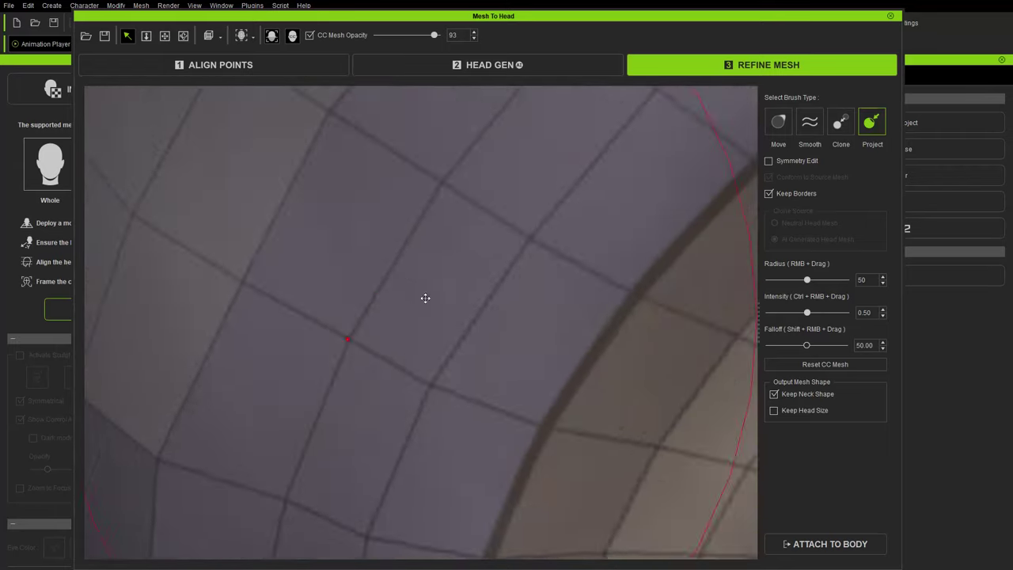
scroll(425, 298, down, 10)
scroll(380, 349, up, 3)
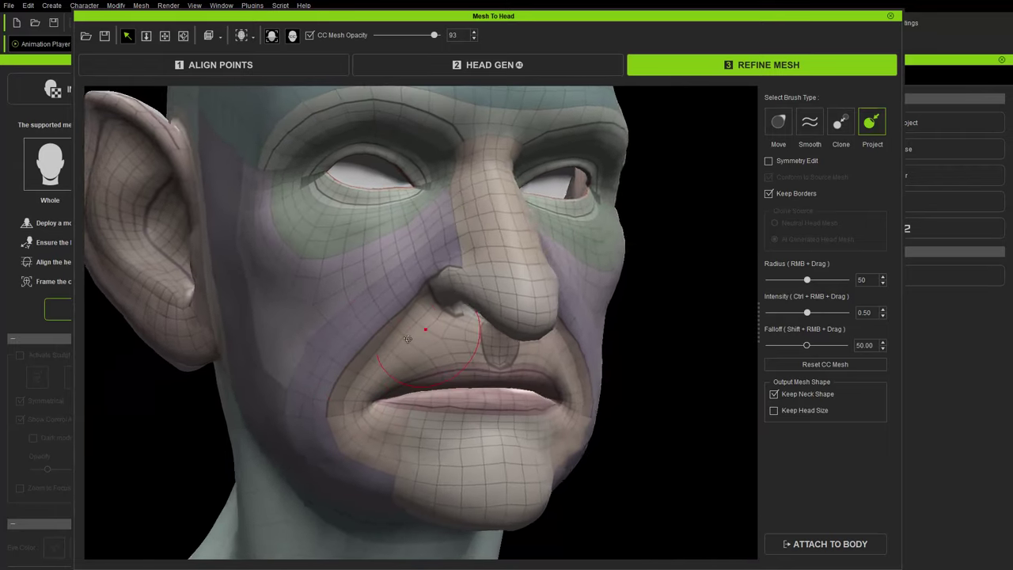
middle_drag(408, 339, 715, 260)
Step: Choose the Move brush, set its radius to 35, and check the cheek folds and both sides of the nose
click(778, 121)
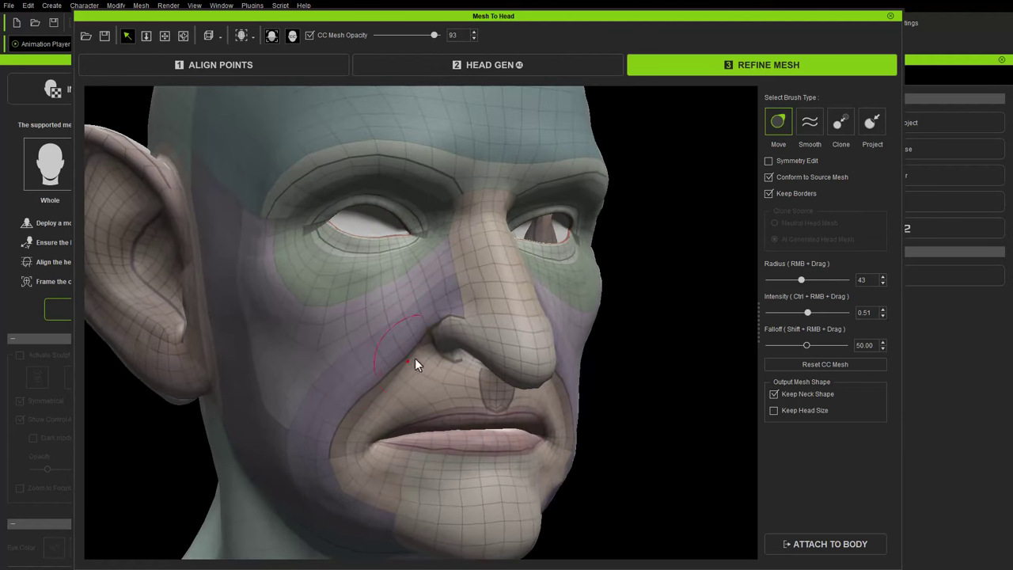
right_drag(414, 357, 382, 367)
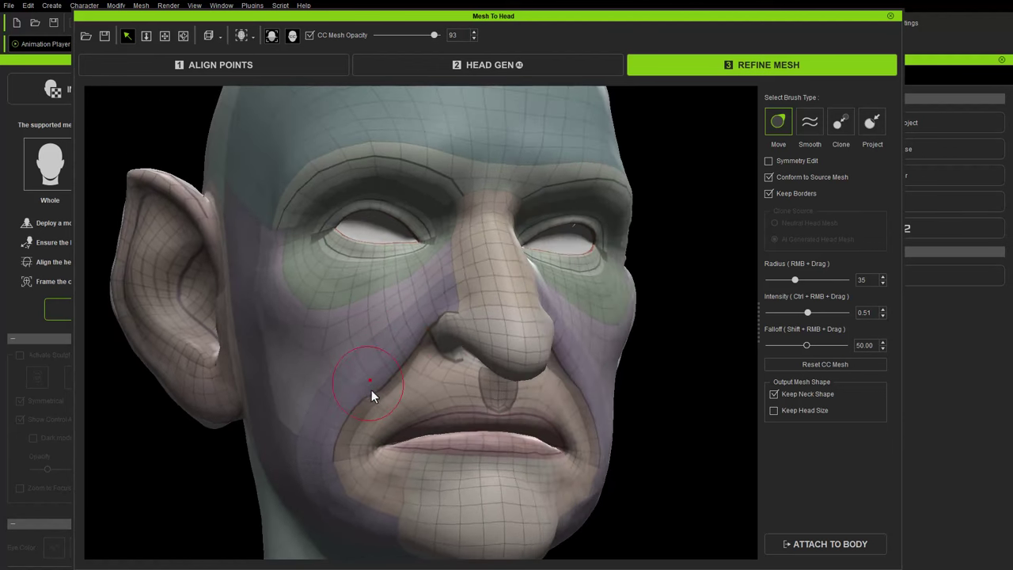
mouse_move(336, 454)
alt+right_down()
mouse_move(274, 404)
mouse_move(187, 402)
alt+right_up()
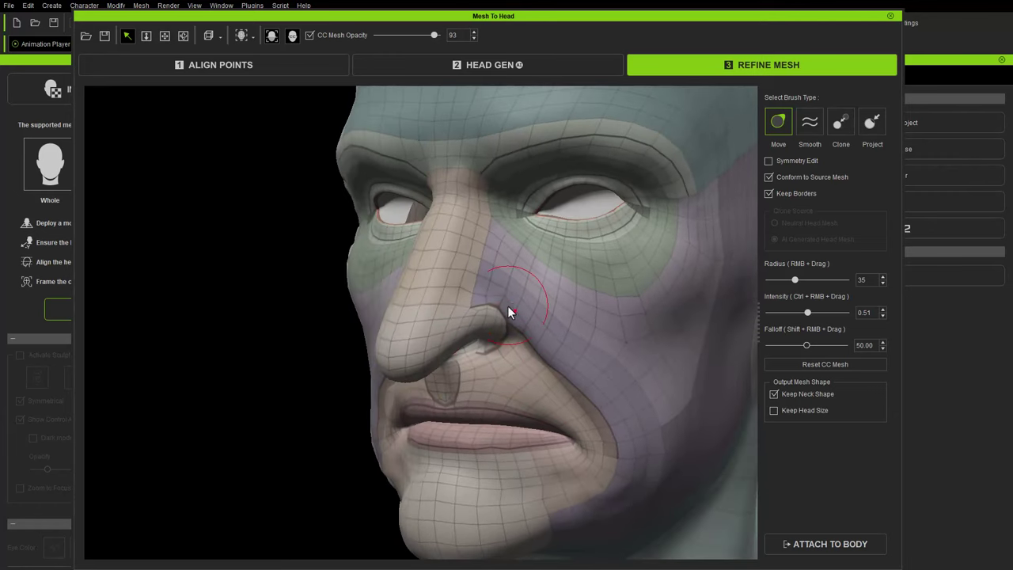
middle_drag(482, 293, 319, 290)
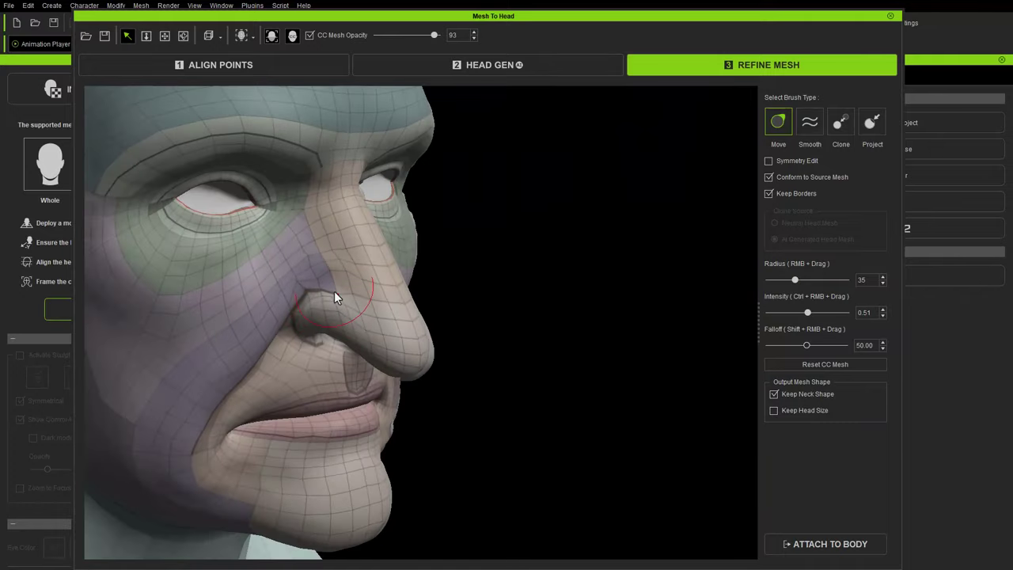
middle_drag(347, 280, 404, 301)
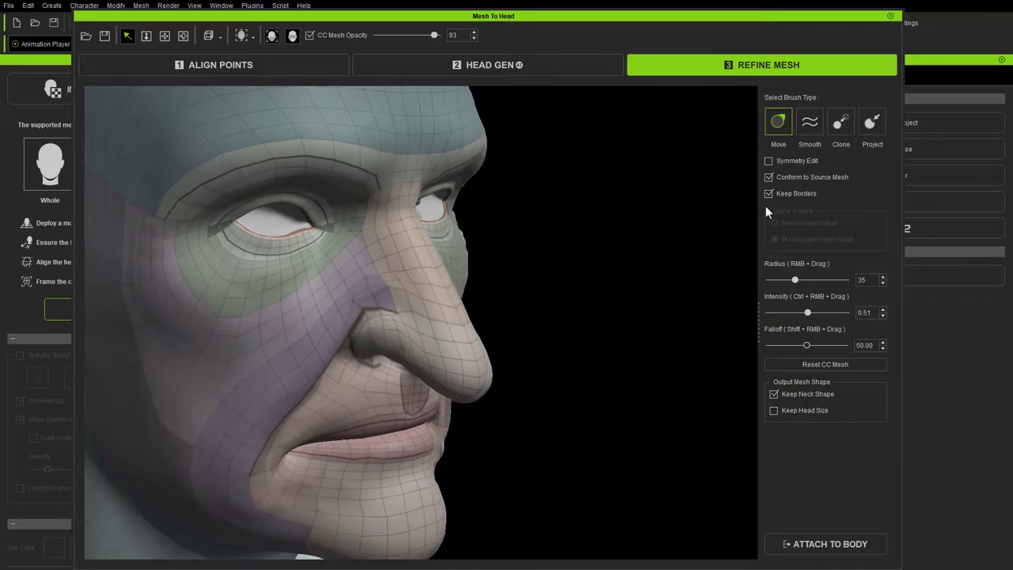
Step: Set the Clone brush's radius to 26, inspect the mouth and jaw area, and compare it with the Move brush
click(837, 129)
right_drag(395, 303, 370, 304)
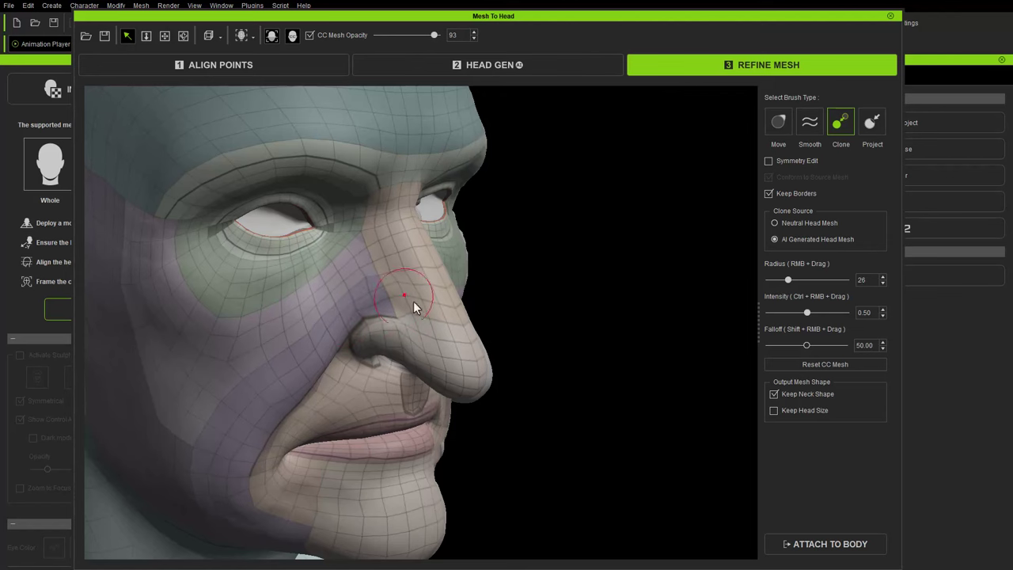
mouse_move(414, 293)
middle_down()
mouse_move(276, 423)
mouse_move(255, 391)
mouse_move(320, 366)
middle_up()
drag(320, 366, 376, 480)
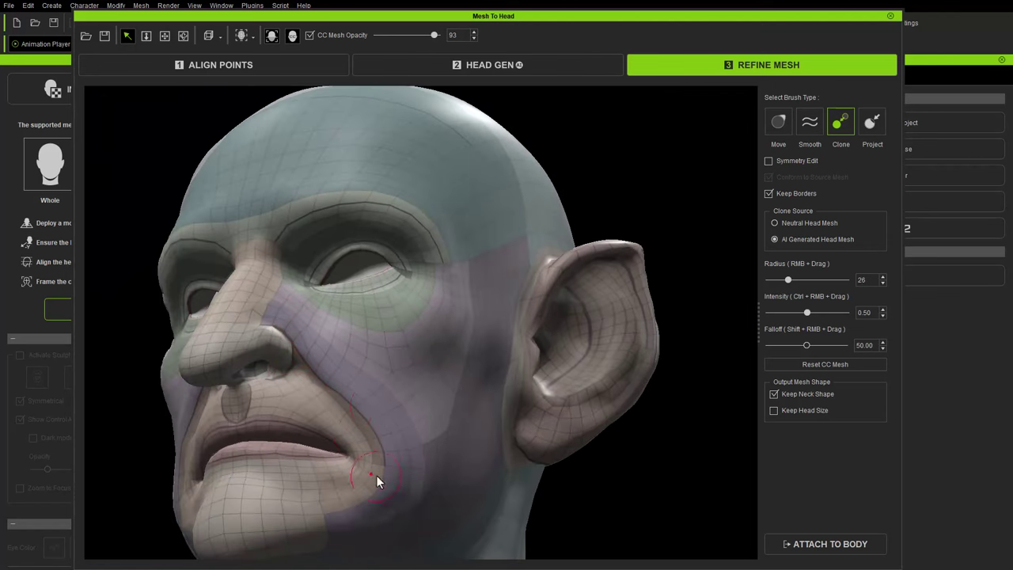
middle_drag(379, 421, 515, 445)
click(778, 121)
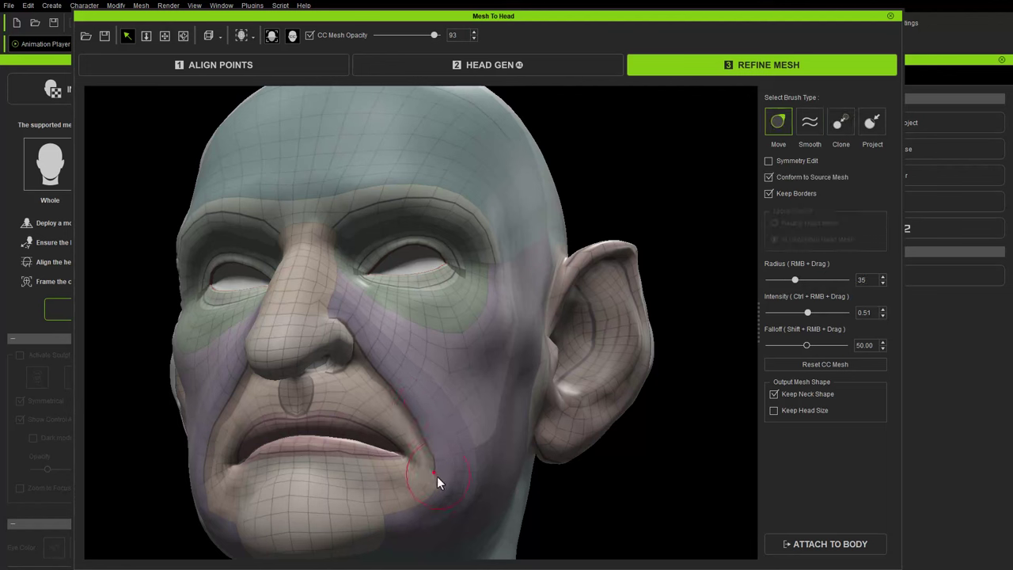
click(843, 125)
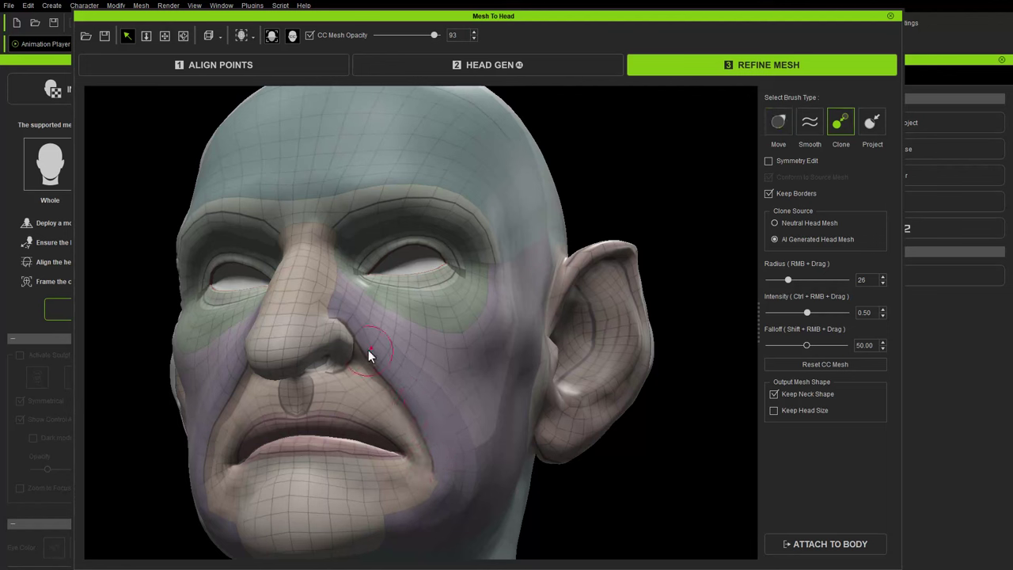
Step: Inspect the nostrils from below and the eyelid edges of the goblin's left eye up close for topology problems
mouse_move(368, 350)
middle_down()
mouse_move(424, 430)
mouse_move(346, 351)
mouse_move(286, 407)
middle_up()
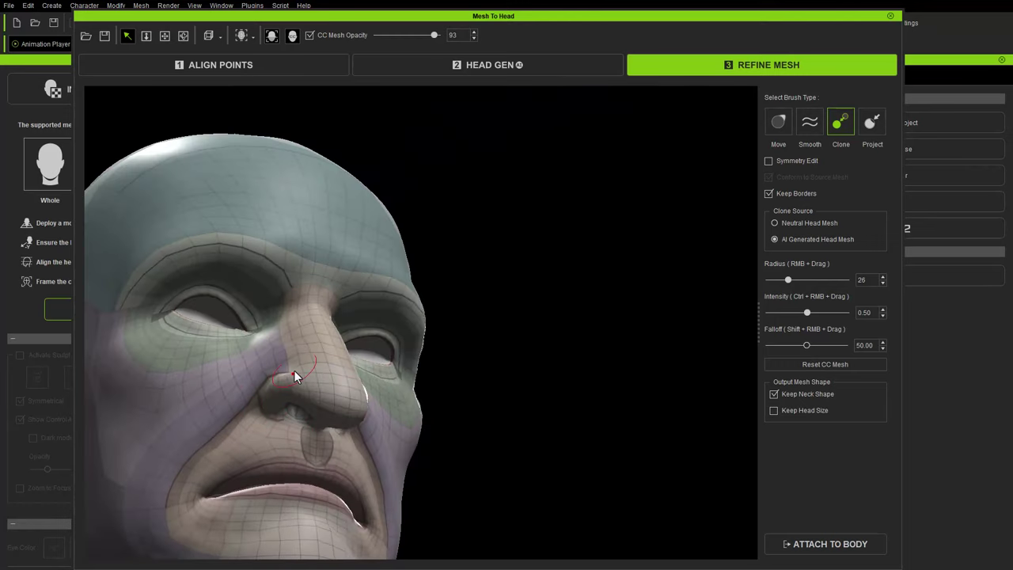
middle_drag(335, 381, 202, 433)
scroll(373, 384, up, 5)
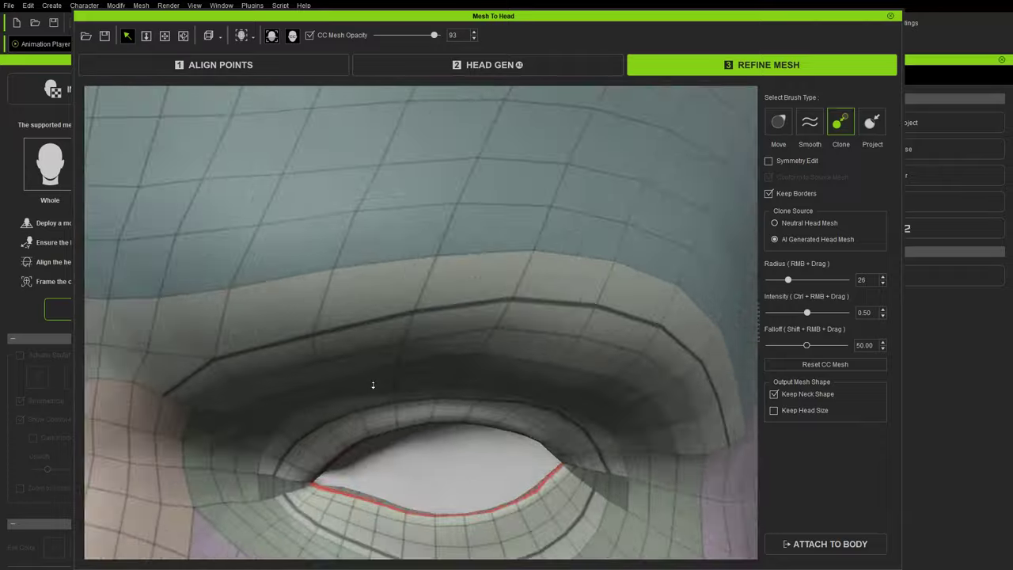
scroll(380, 422, down, 3)
middle_drag(380, 421, 154, 333)
scroll(384, 371, up, 3)
middle_drag(383, 371, 316, 388)
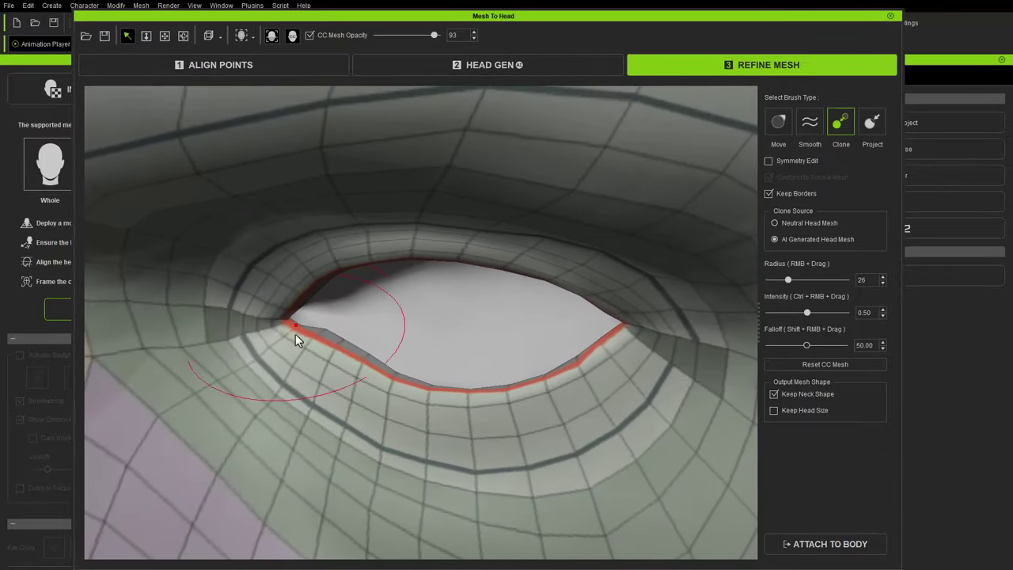
mouse_move(470, 402)
middle_down()
mouse_move(350, 425)
mouse_move(306, 363)
middle_up()
middle_drag(365, 386, 465, 385)
Step: Reduce the Clone brush's radius to 3 and the Move brush's radius to 2 for work on the left eyelid
mouse_move(439, 384)
right_down()
mouse_move(253, 366)
mouse_move(311, 375)
mouse_move(282, 376)
right_up()
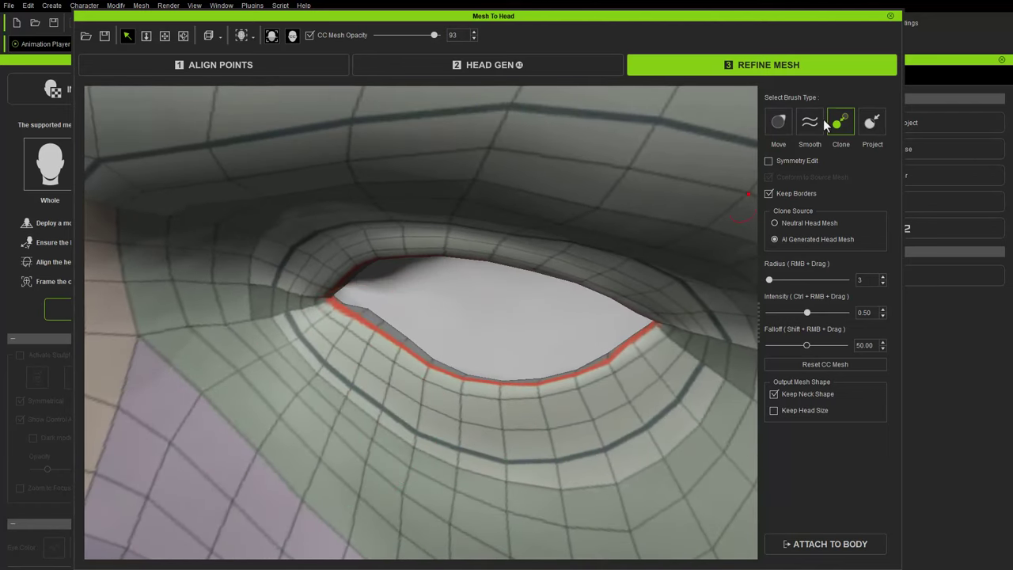
click(778, 121)
right_drag(418, 386, 204, 376)
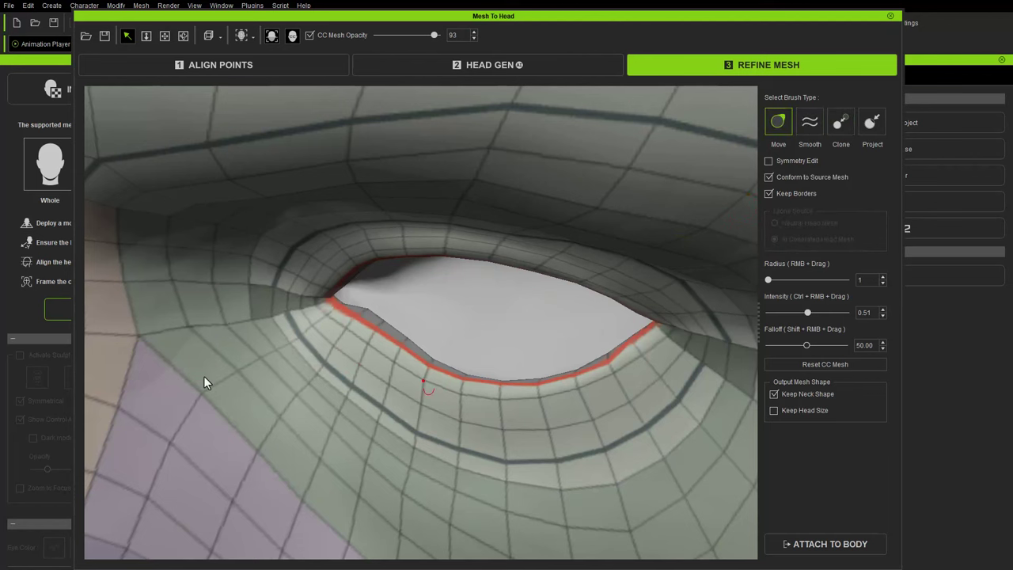
middle_drag(222, 373, 365, 321)
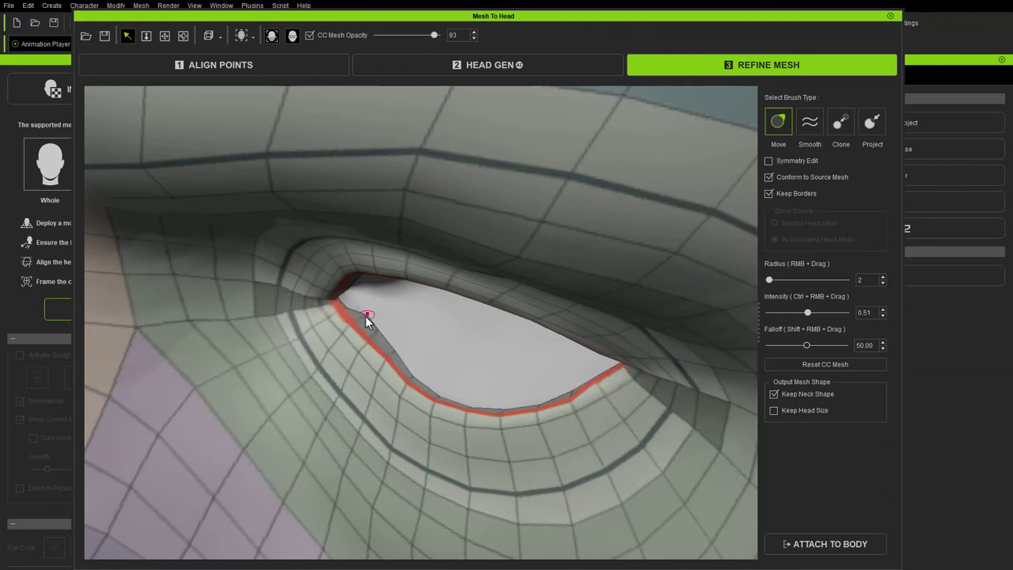
Step: Try to adjust the lower eyelid edge near the inner corner of the goblin's left eye with the Move brush
drag(379, 328, 418, 371)
drag(366, 314, 375, 340)
middle_drag(401, 387, 604, 354)
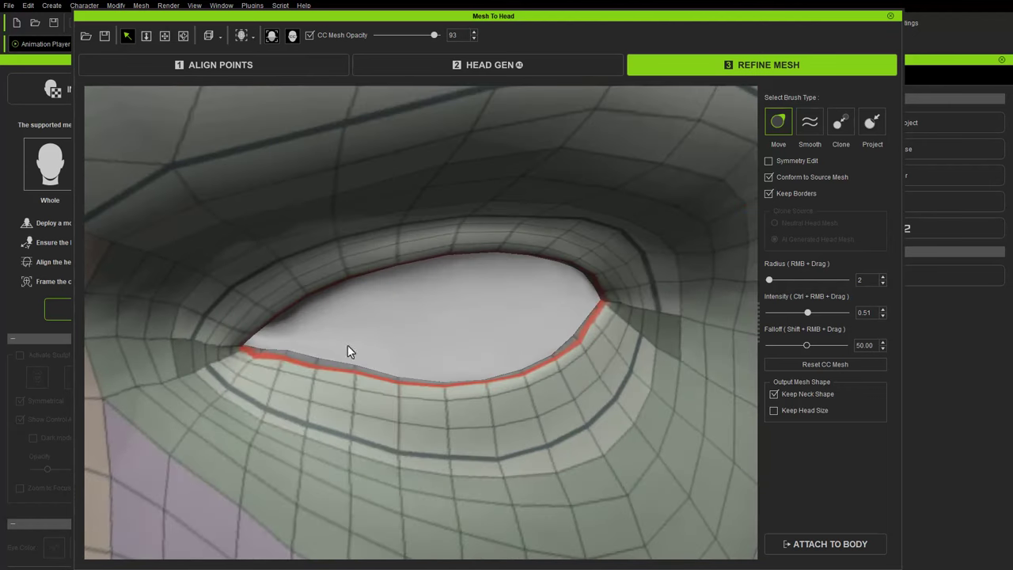
Step: Choose the Project brush, set its radius to 42 beside the nose, and check the nostril area from several angles
key(Home)
scroll(368, 291, up, 6)
mouse_move(404, 340)
middle_down()
mouse_move(390, 336)
mouse_move(433, 353)
mouse_move(220, 312)
mouse_move(206, 211)
mouse_move(503, 281)
mouse_move(515, 300)
middle_up()
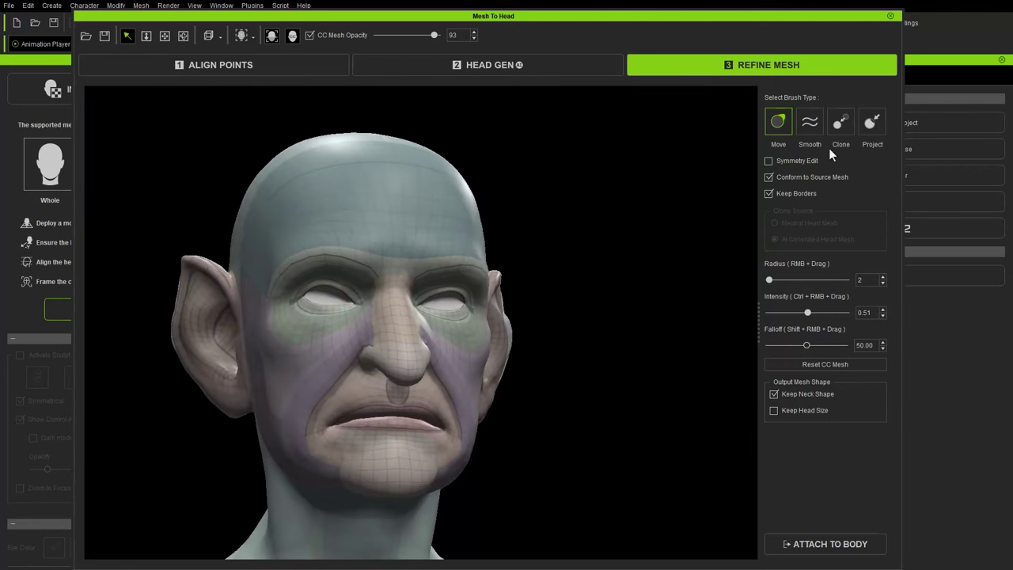
click(871, 121)
mouse_move(523, 344)
right_down()
mouse_move(346, 351)
mouse_move(490, 348)
mouse_move(477, 365)
right_up()
middle_drag(426, 355, 453, 366)
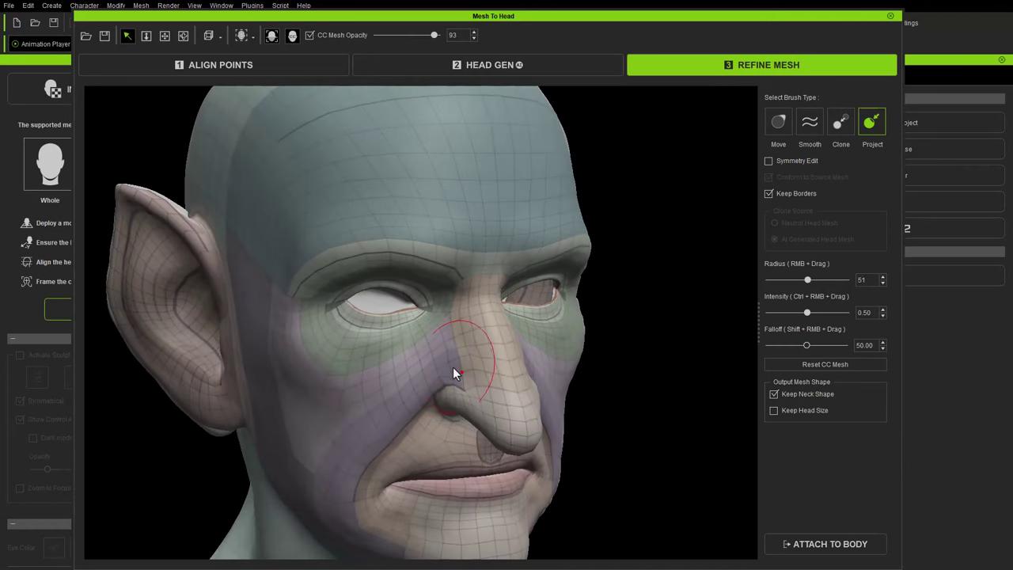
right_drag(453, 367, 463, 361)
middle_drag(485, 349, 532, 337)
middle_drag(519, 373, 452, 331)
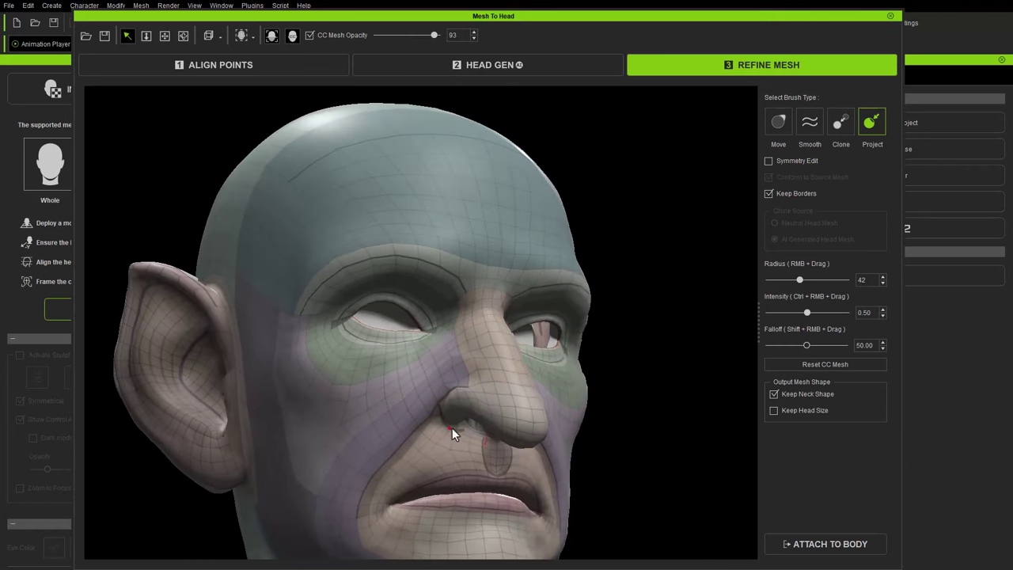
Step: Set the Clone brush's radius to 21 near the nostril and review the whole face from both sides
click(840, 124)
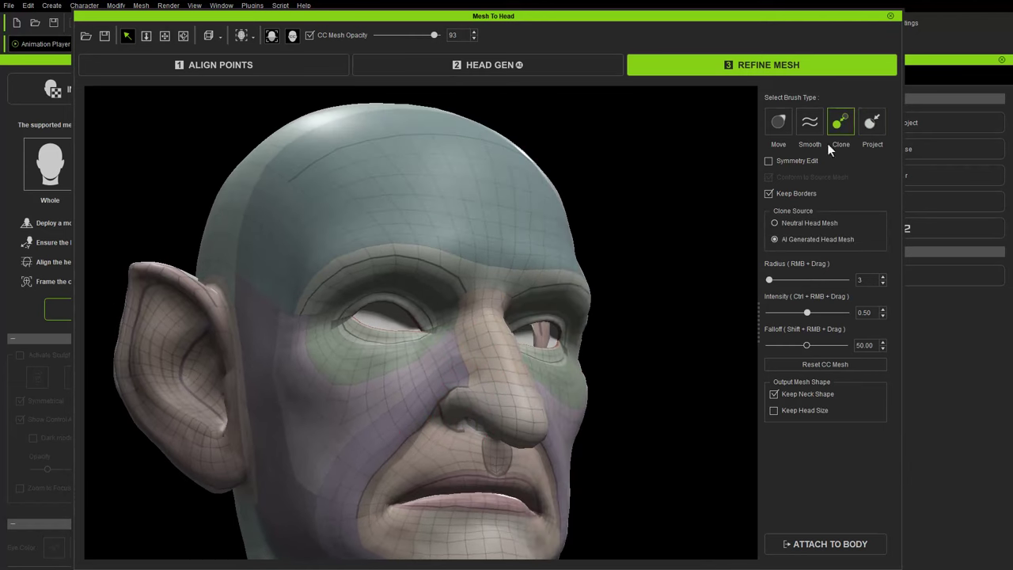
mouse_move(432, 392)
middle_down()
mouse_move(443, 306)
mouse_move(463, 292)
middle_up()
right_drag(468, 293, 605, 313)
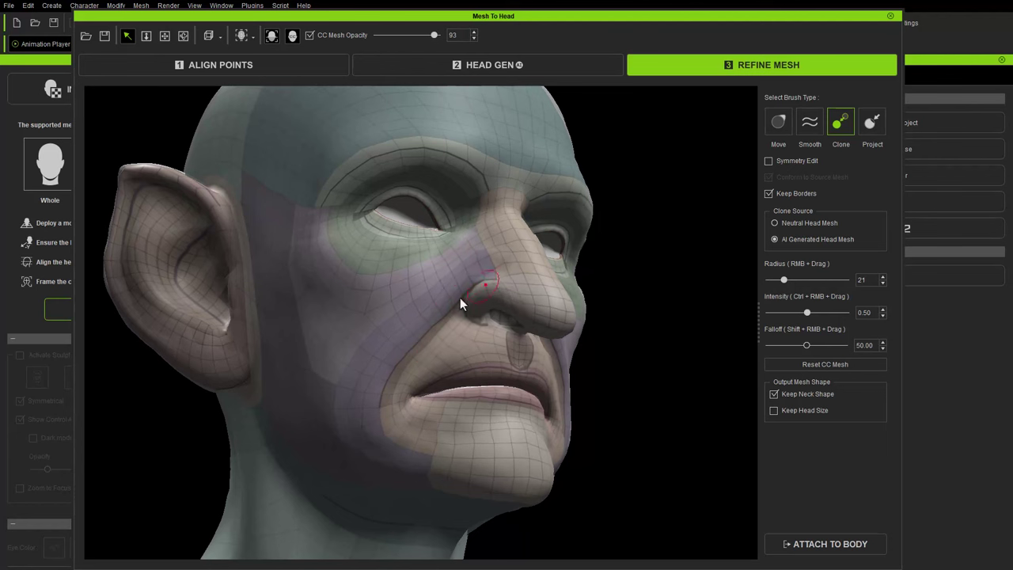
middle_drag(365, 405, 335, 380)
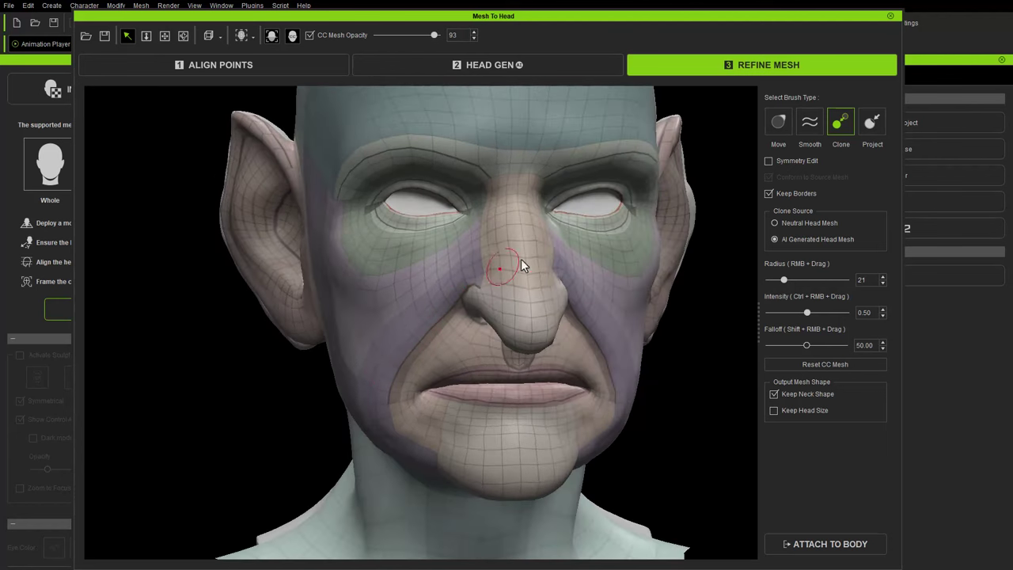
middle_drag(521, 262, 369, 324)
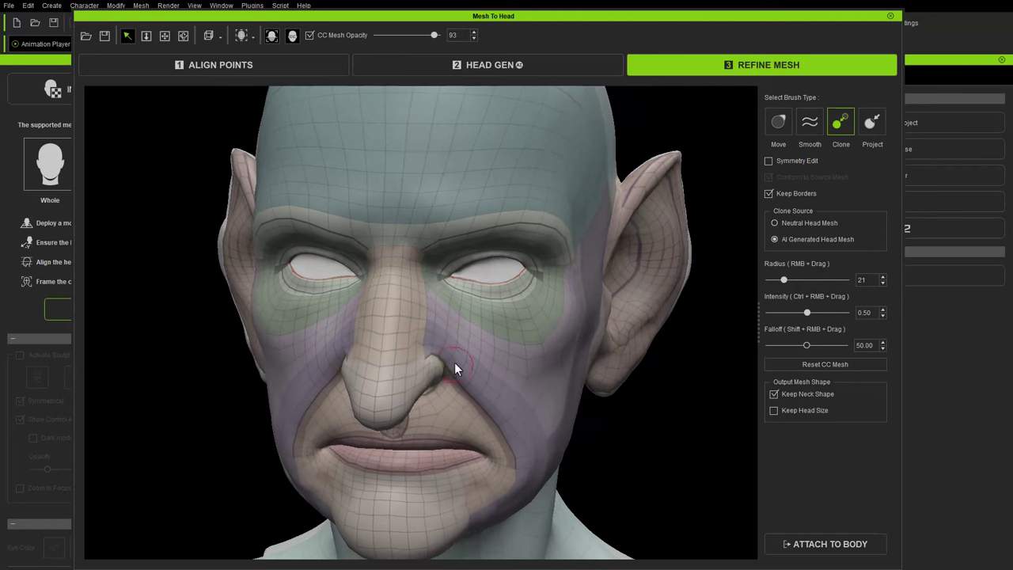
middle_drag(455, 368, 403, 365)
scroll(507, 397, down, 5)
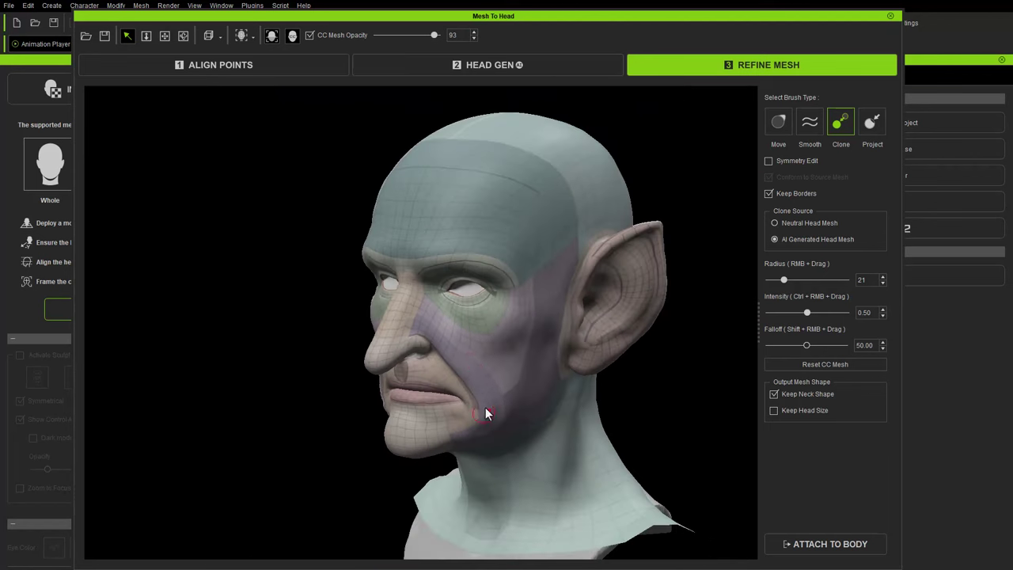
middle_drag(479, 410, 329, 369)
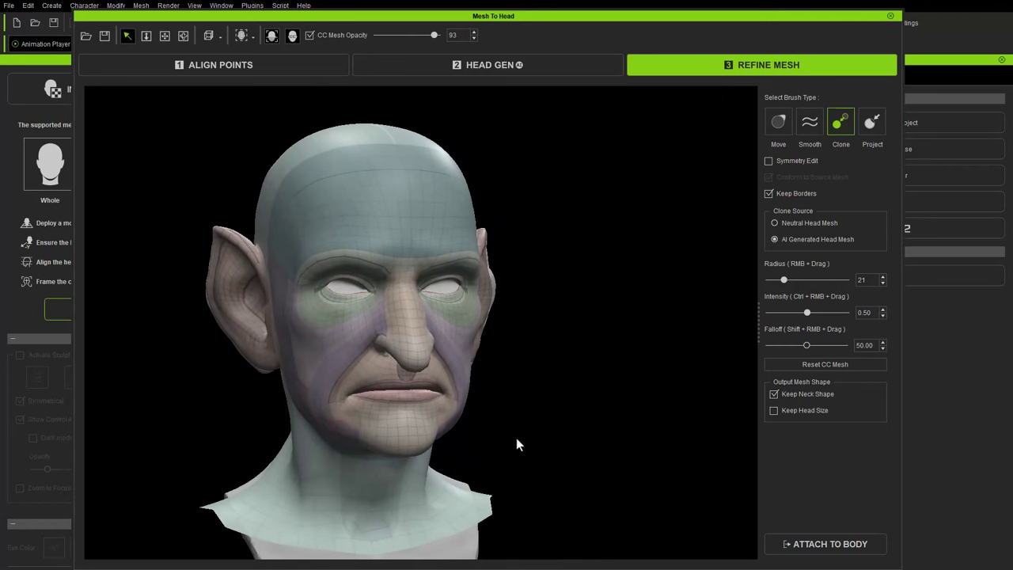
Step: Review the refined head, attach it to a body and generate the character with the Male body type
scroll(516, 445, down, 2)
middle_drag(517, 445, 361, 377)
middle_drag(427, 347, 453, 327)
scroll(475, 384, up, 4)
middle_drag(476, 384, 551, 402)
scroll(483, 381, down, 2)
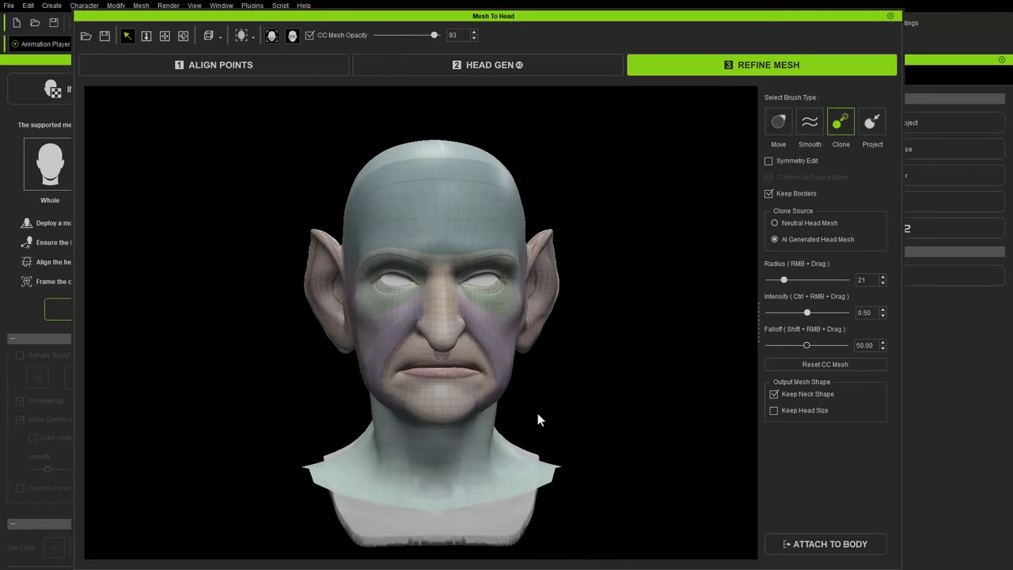
middle_drag(498, 185, 620, 331)
click(830, 544)
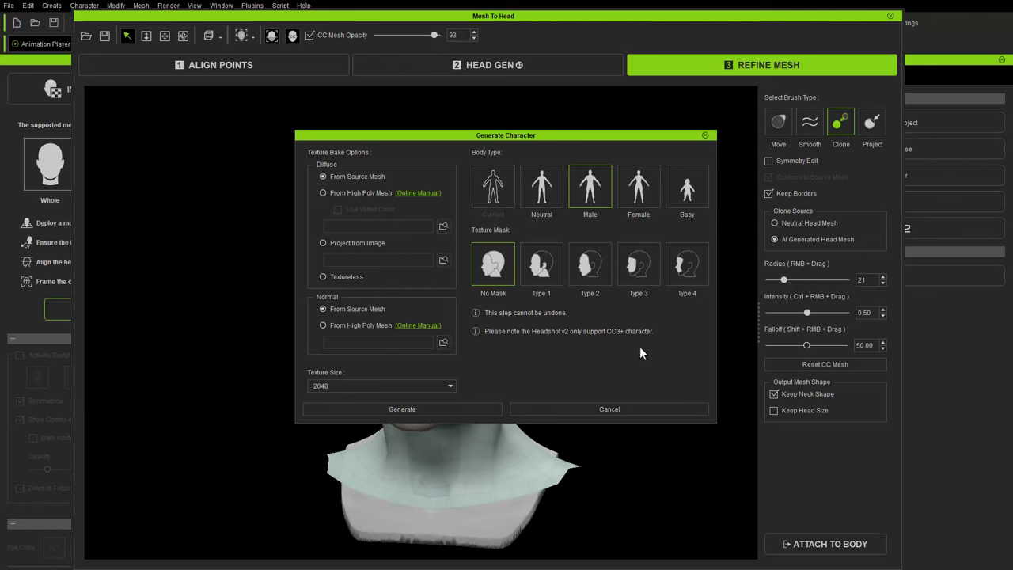
click(596, 181)
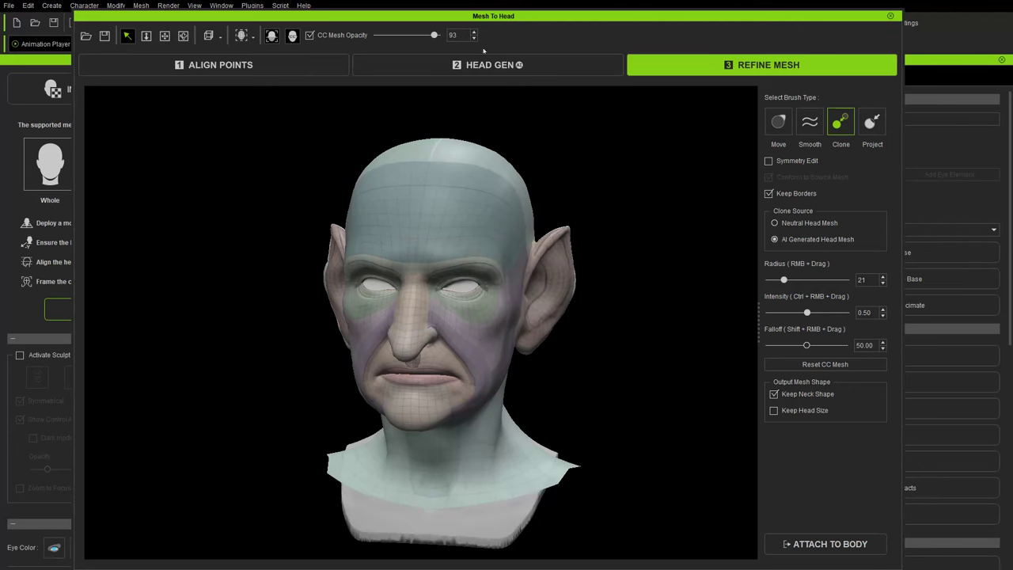
Step: Close the Mesh To Head window to return to the generated character
mouse_move(514, 16)
mouse_down()
mouse_move(537, 50)
mouse_move(559, 417)
mouse_move(536, 403)
mouse_move(526, 367)
mouse_move(514, 29)
mouse_up()
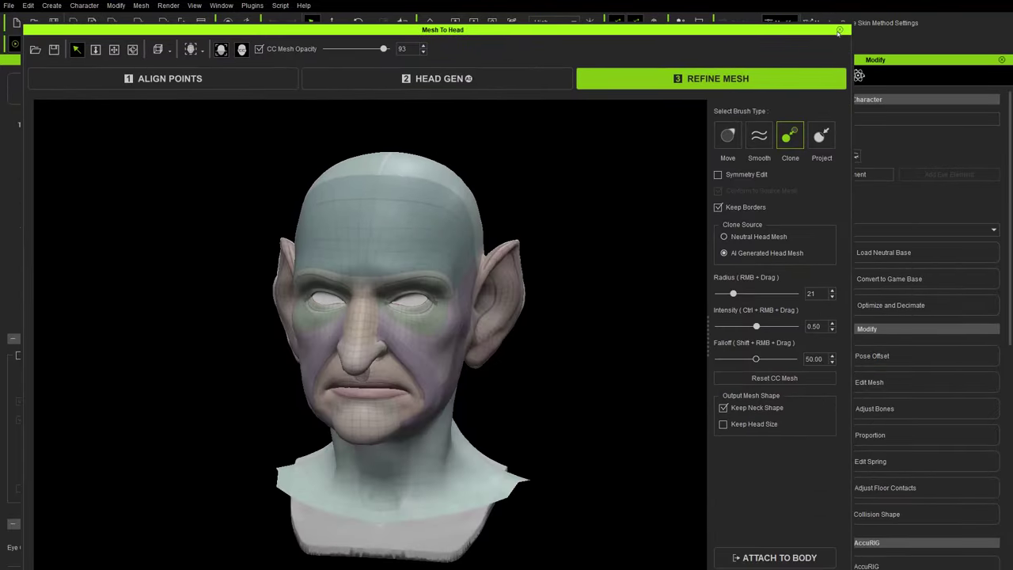
click(839, 30)
right_drag(560, 265, 535, 263)
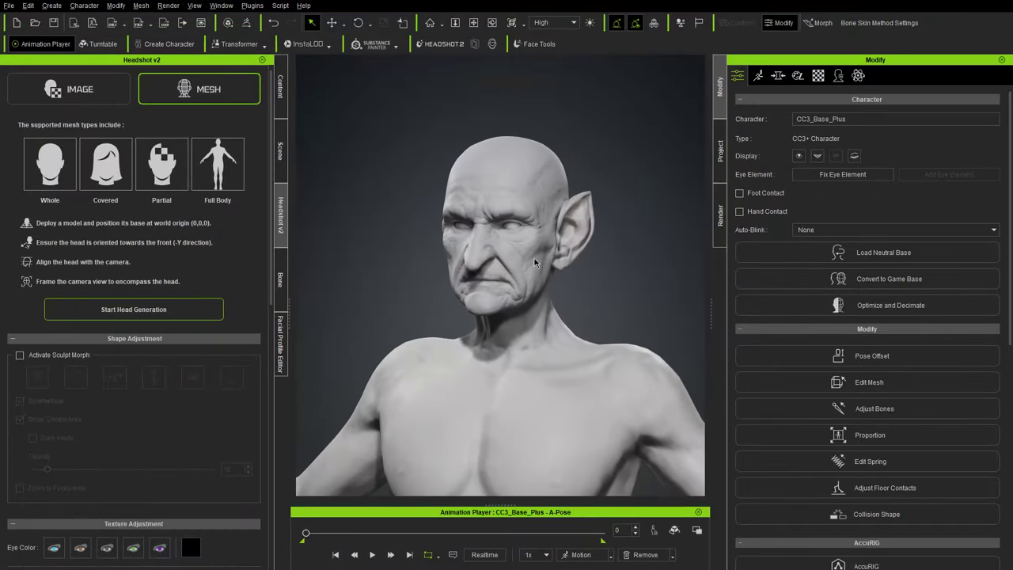
Step: Expand the Prop group in the scene list and inspect the generated character's head and upper body from several angles
click(280, 150)
click(21, 166)
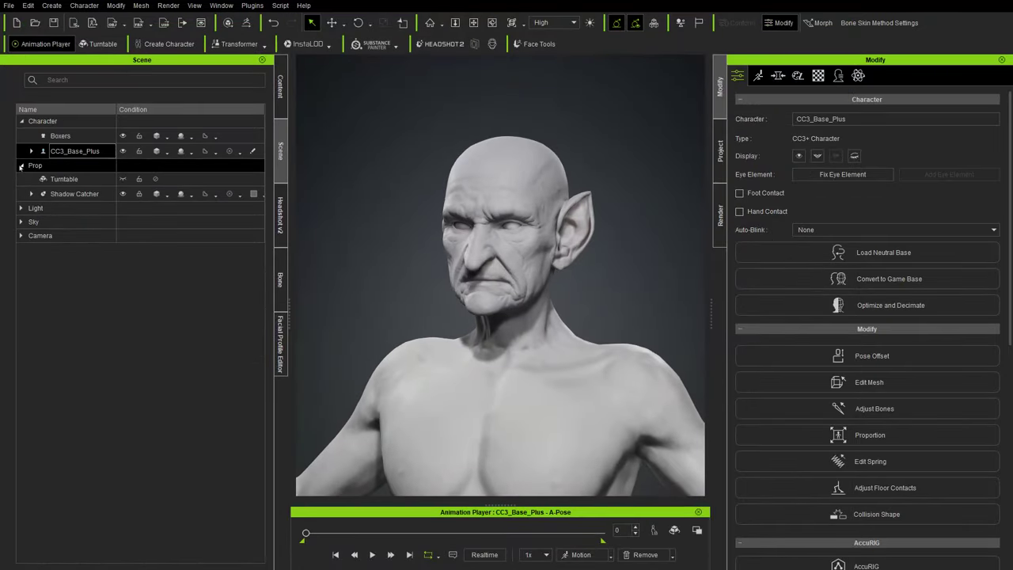
mouse_move(415, 241)
right_down()
mouse_move(592, 288)
mouse_move(427, 240)
right_up()
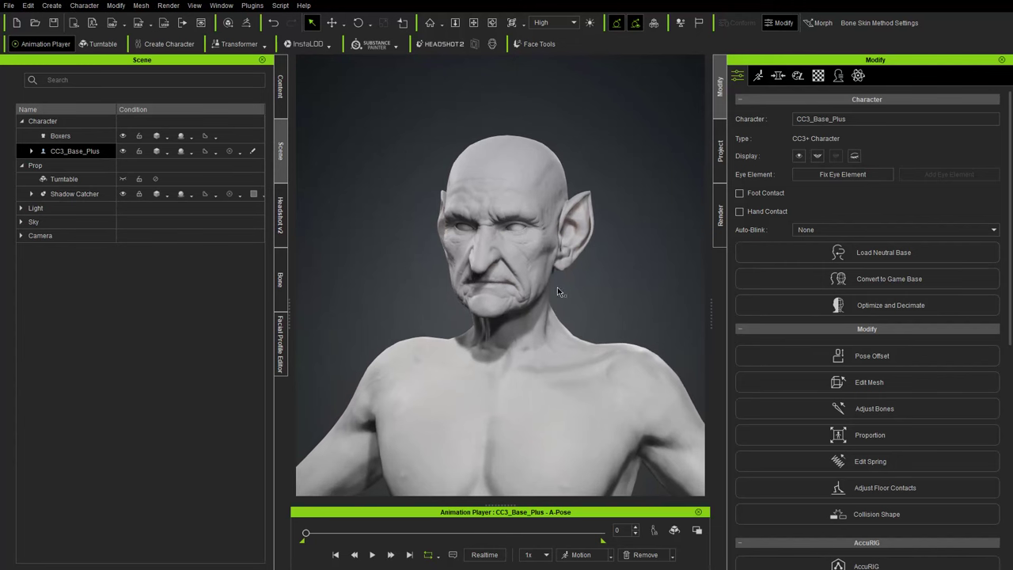
right_drag(463, 274, 645, 276)
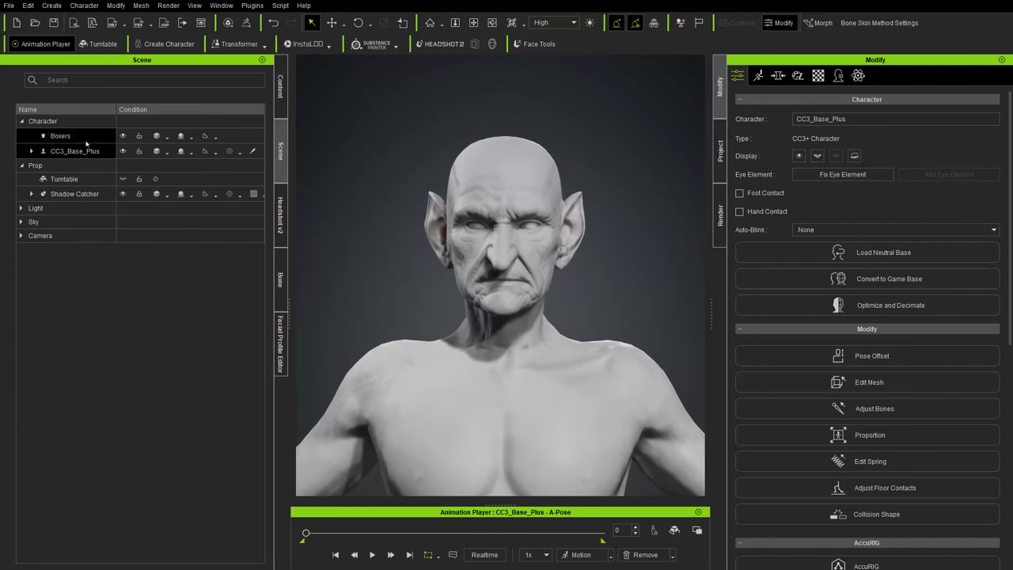
middle_drag(509, 279, 469, 248)
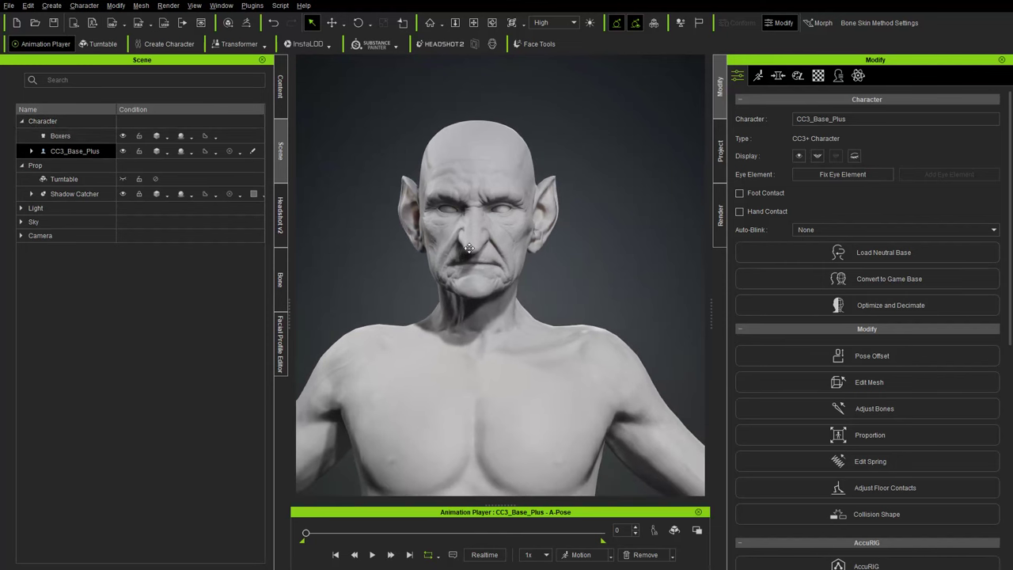
right_drag(463, 262, 586, 258)
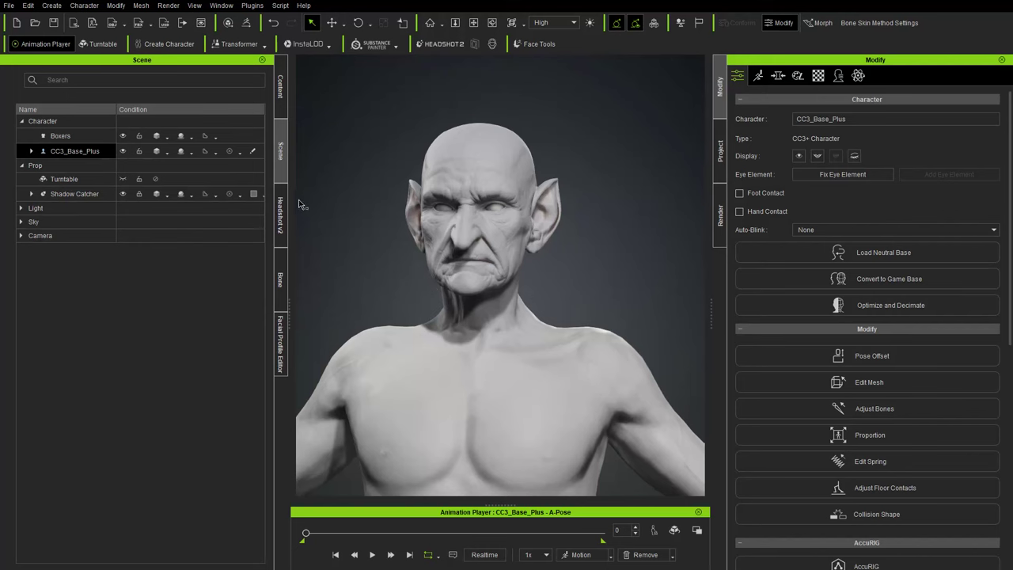
Step: Review the Headshot texture adjustment settings, including skin types, scalp options, face and neck masks, and the base and photo maps
click(279, 215)
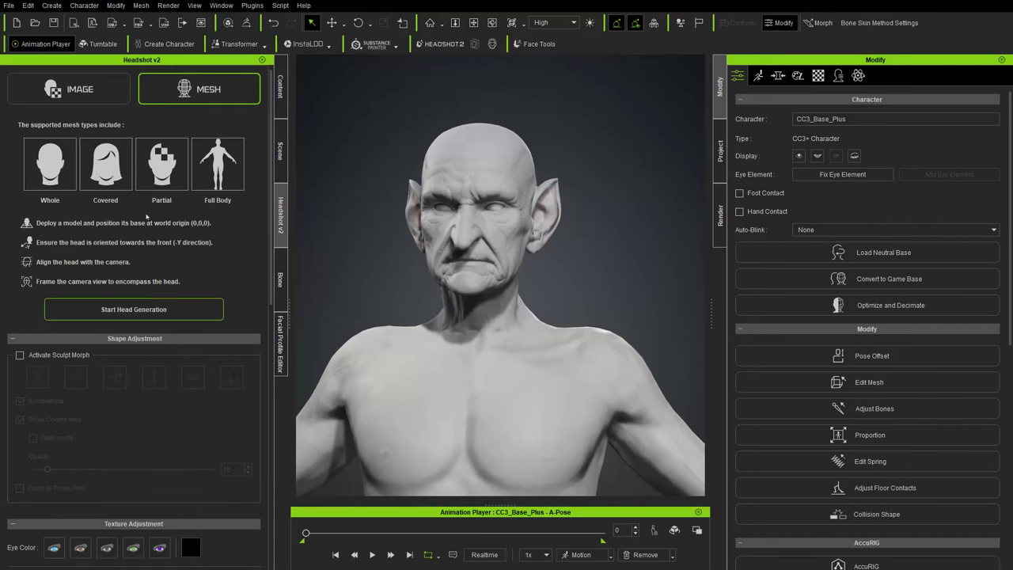
scroll(147, 261, down, 10)
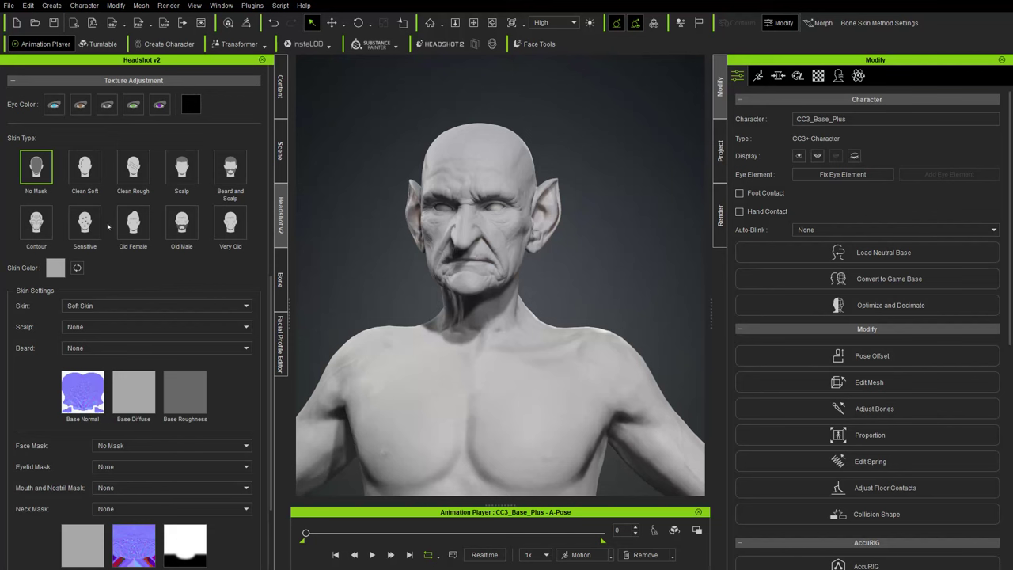
scroll(106, 217, down, 2)
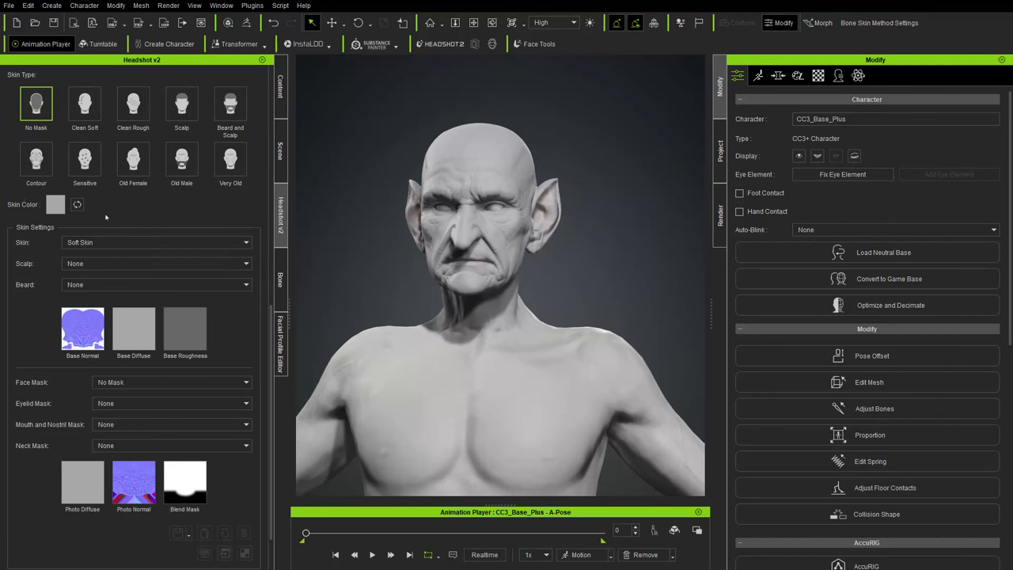
click(93, 265)
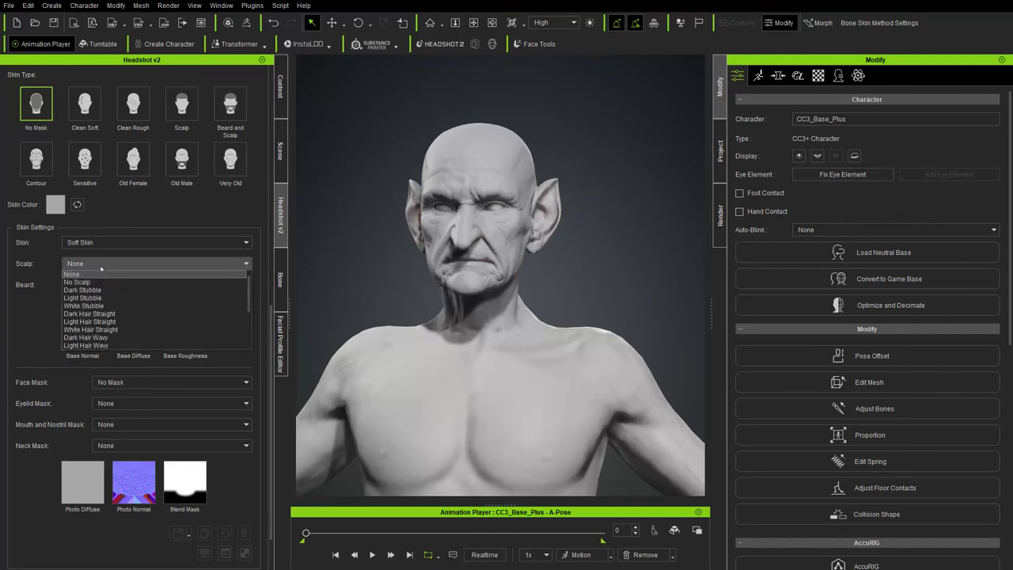
click(101, 269)
scroll(101, 261, down, 2)
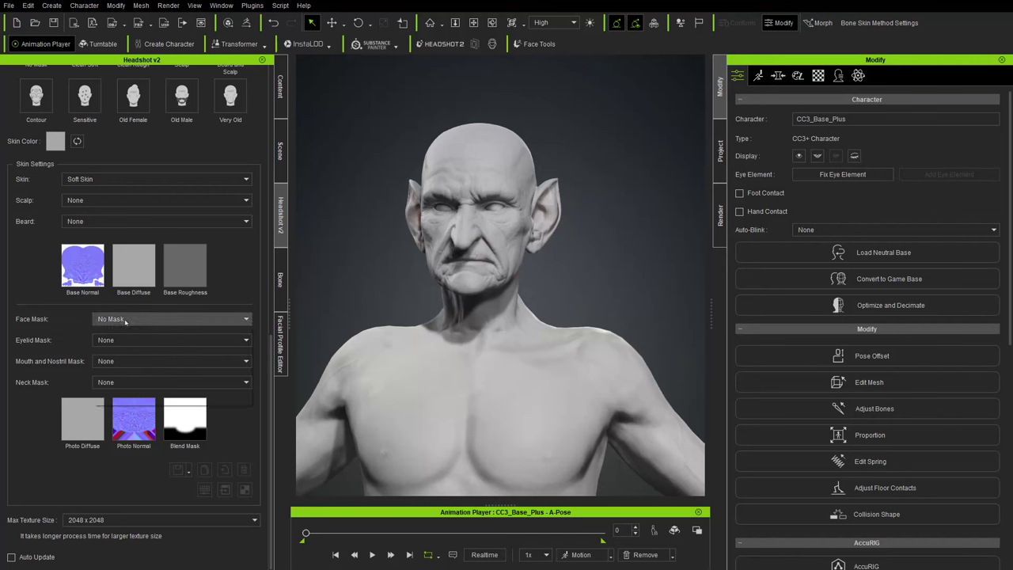
scroll(130, 434, down, 1)
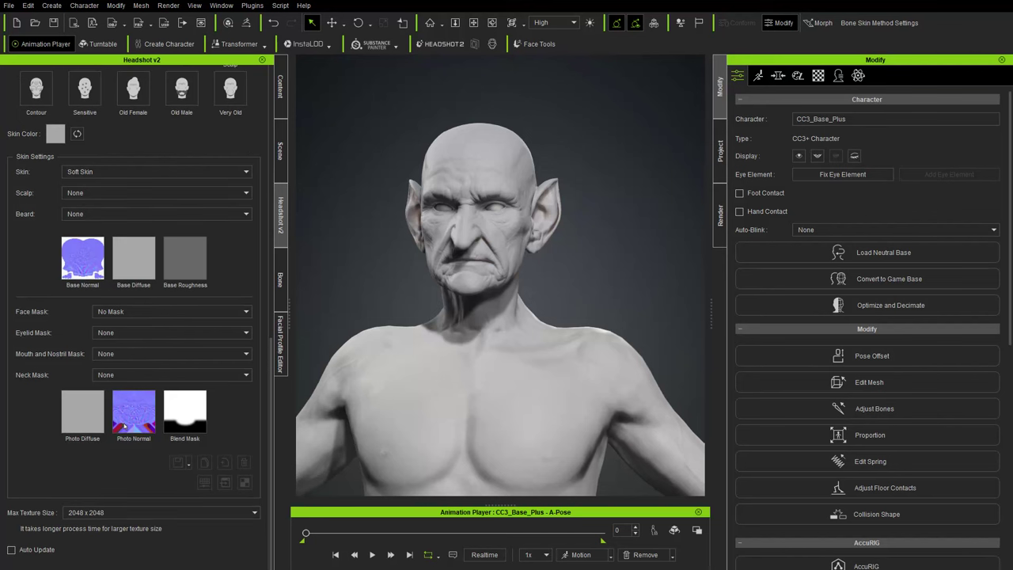
mouse_move(125, 426)
scroll(175, 500, up, 6)
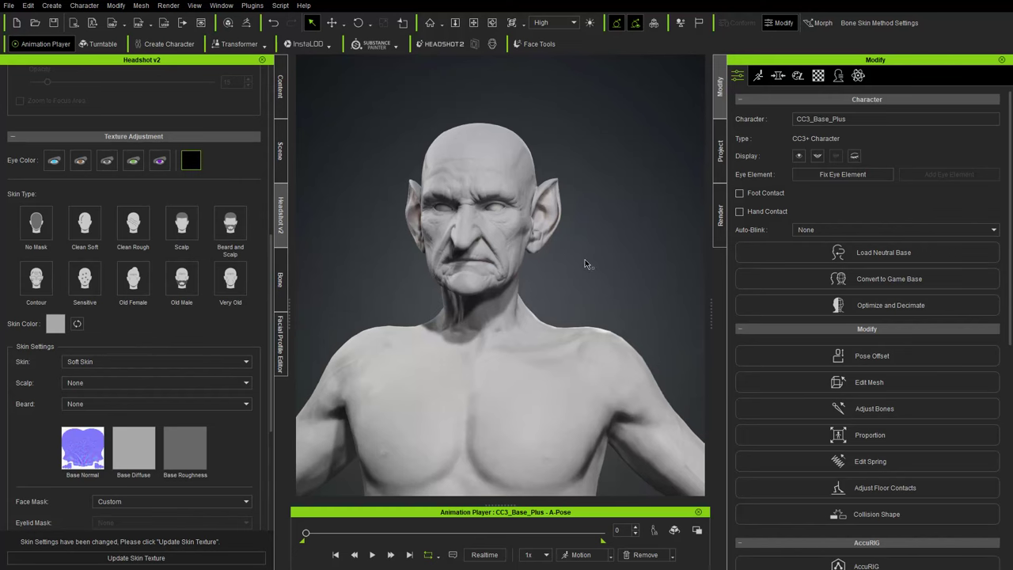
Step: Clean the Headshot data from the generated character
right_drag(588, 265, 601, 307)
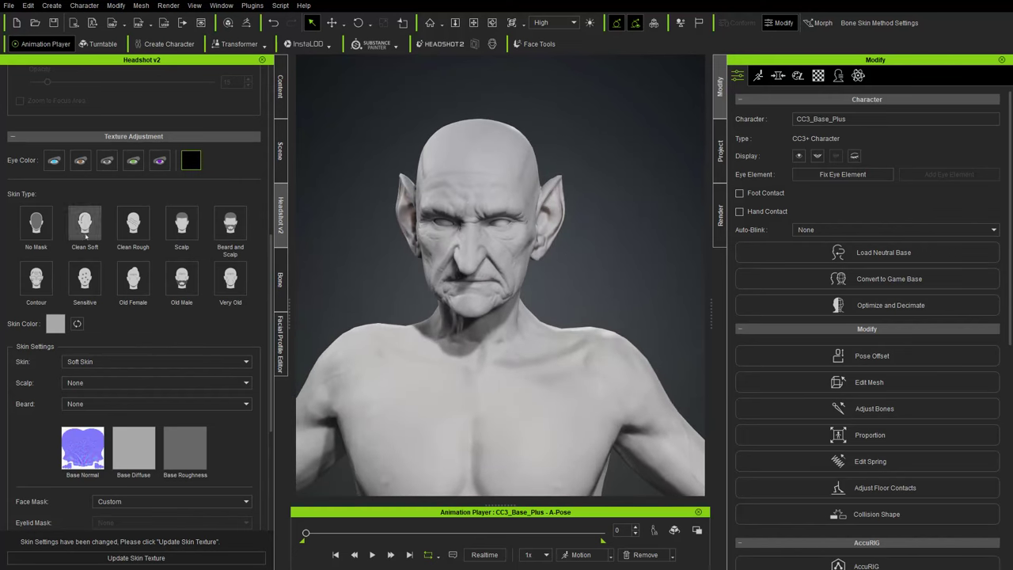
click(257, 7)
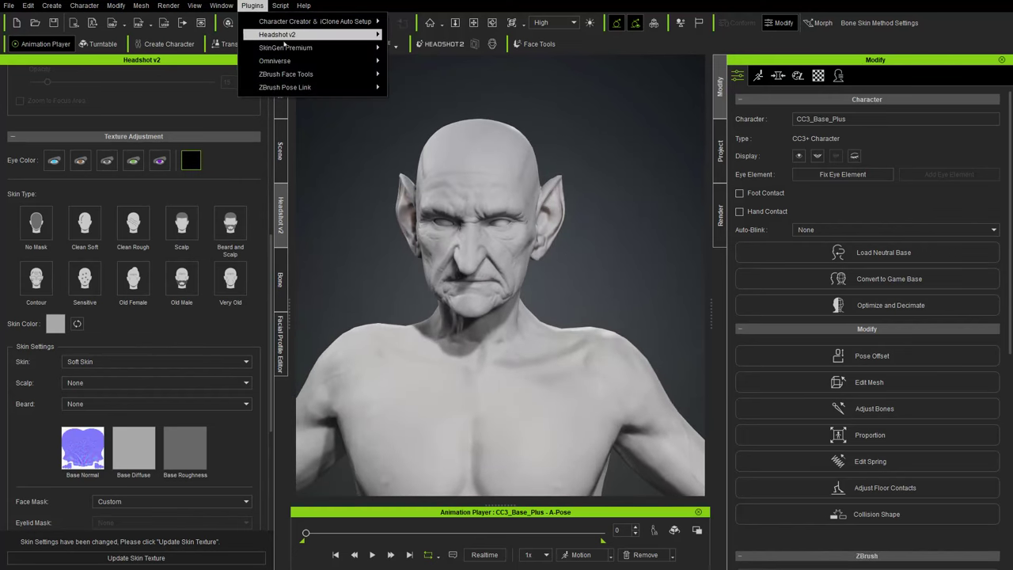
mouse_move(350, 35)
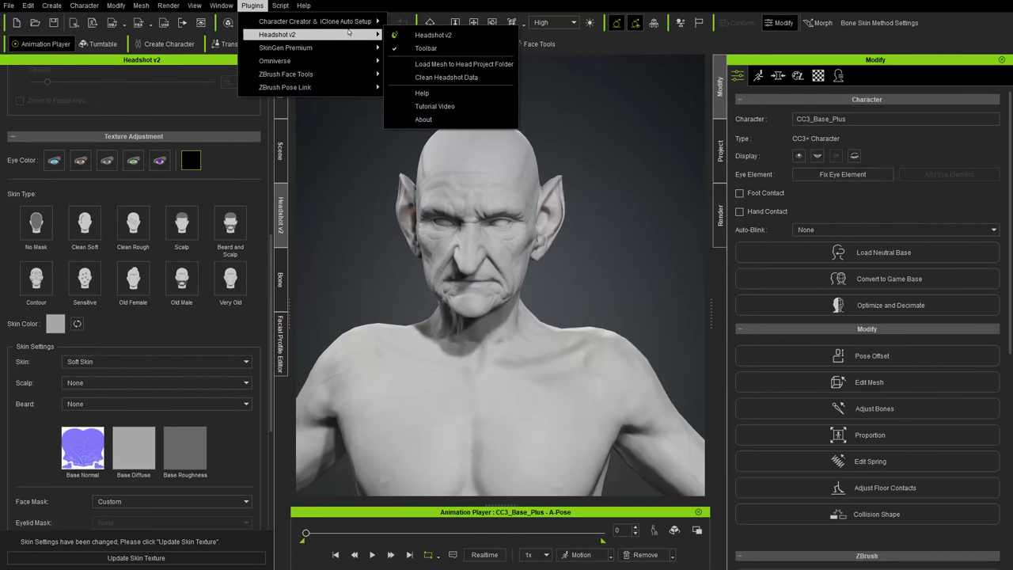
click(434, 78)
drag(270, 280, 273, 148)
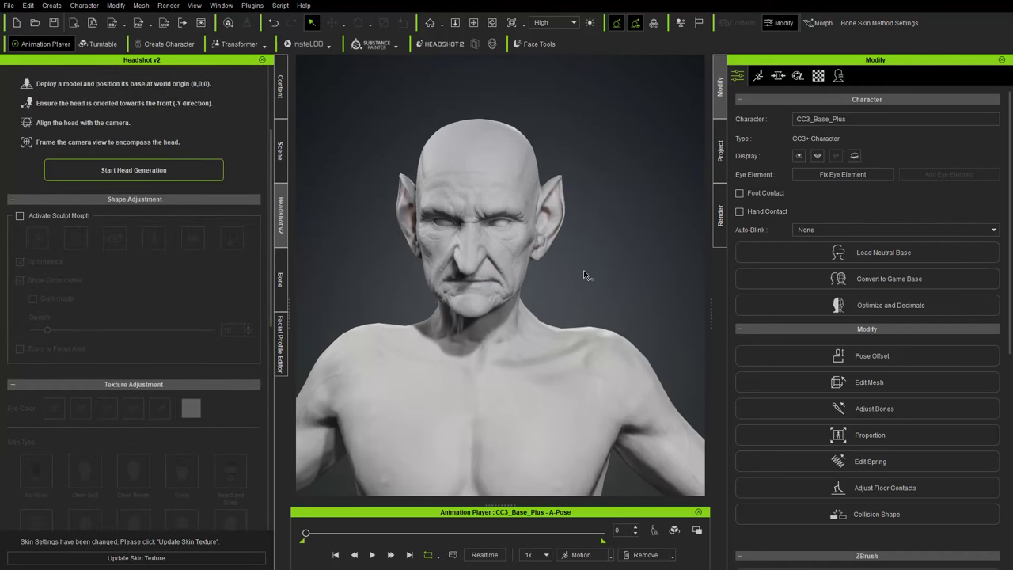
Step: Play the male Walk_M motion on the full-body character and watch it from several angles
scroll(588, 276, down, 5)
alt+right_drag(620, 165, 509, 379)
alt+drag(508, 379, 500, 341)
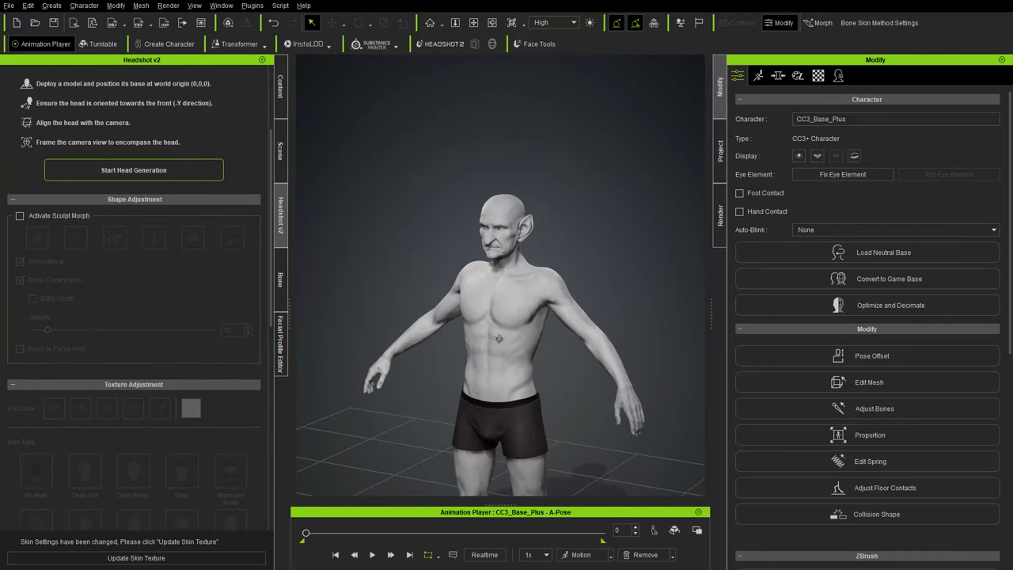
alt+right_drag(526, 352, 549, 255)
alt+drag(550, 255, 572, 255)
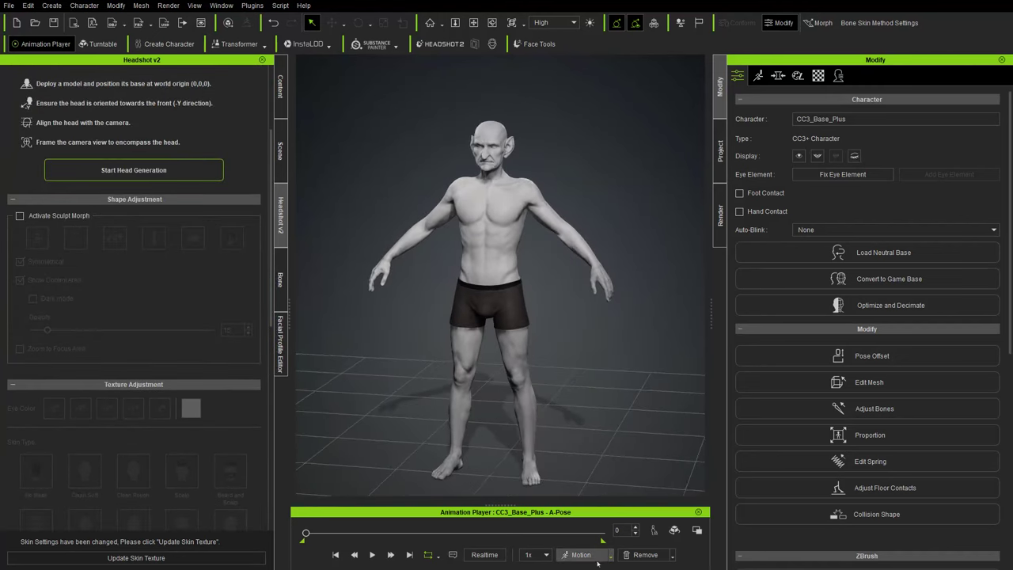
click(582, 555)
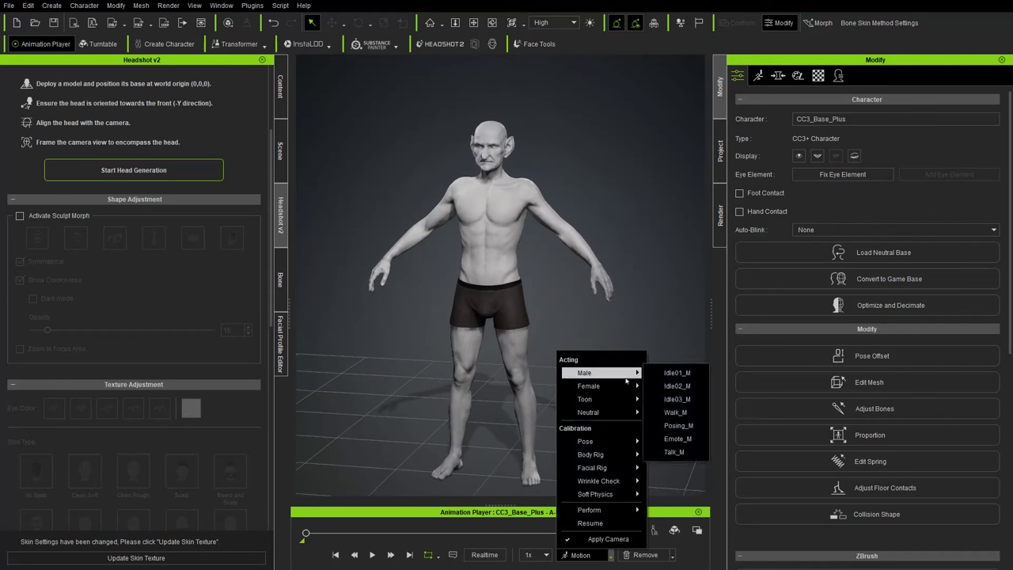
click(582, 555)
click(582, 555)
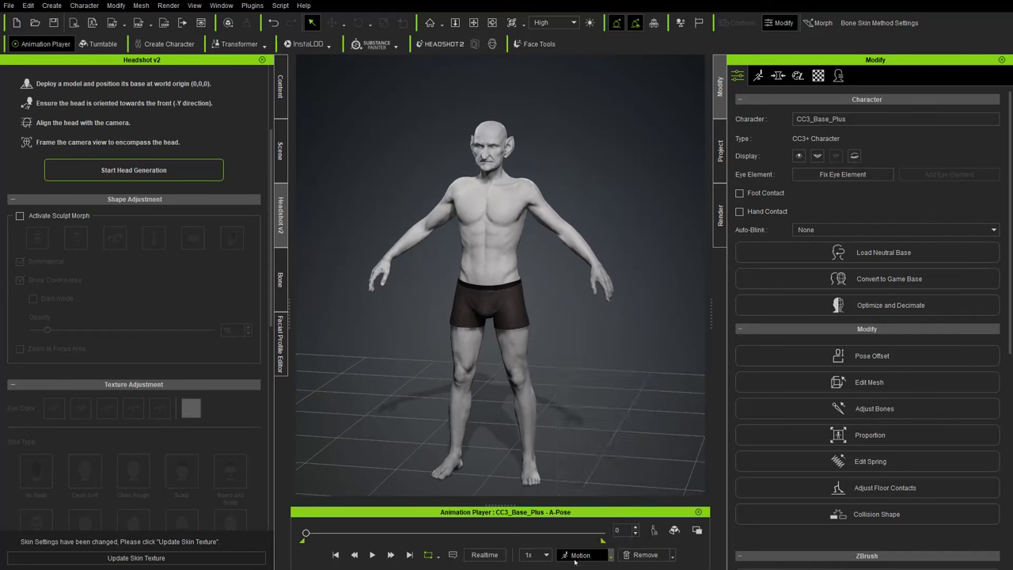
mouse_move(609, 372)
click(673, 412)
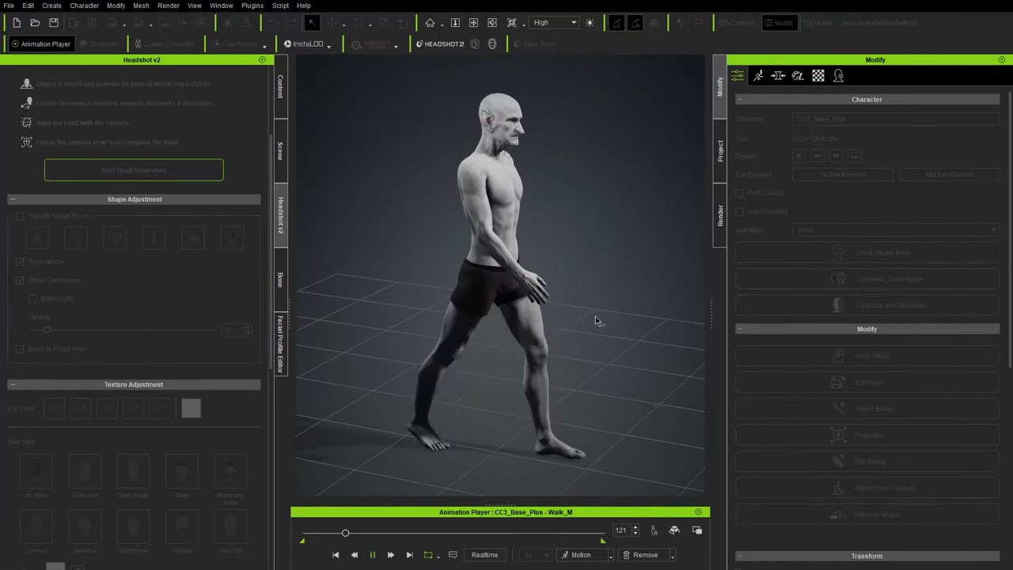
right_drag(597, 321, 265, 280)
right_drag(466, 160, 489, 218)
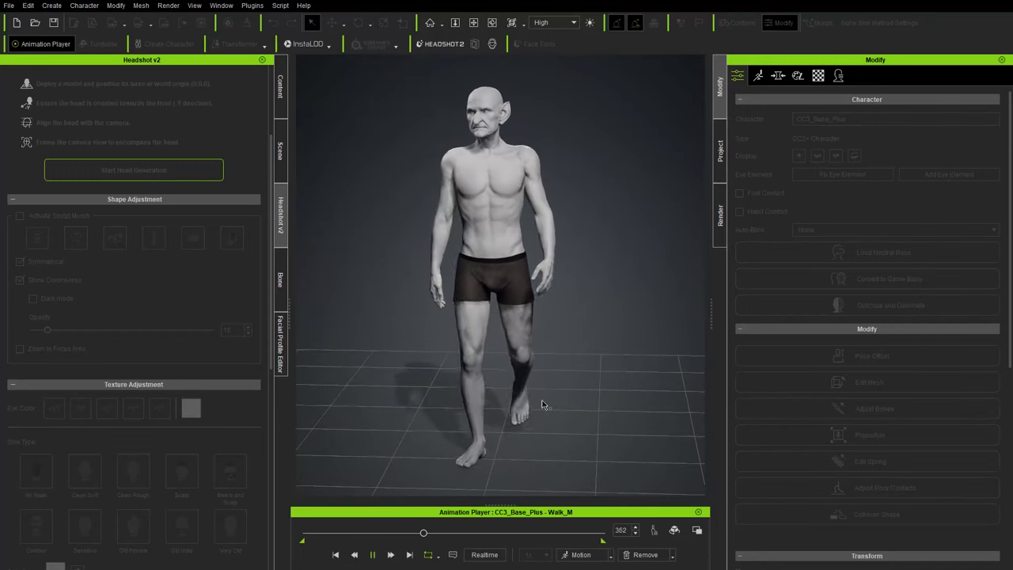
Step: Stop the walk and put the character in a standing calibration pose with its arms held out from the body
click(565, 555)
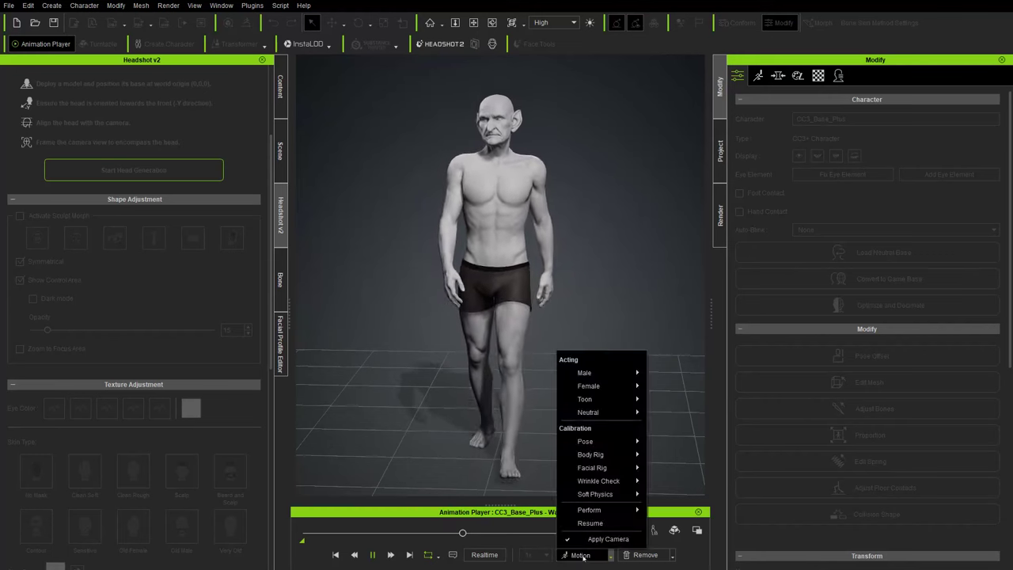
mouse_move(602, 441)
click(675, 454)
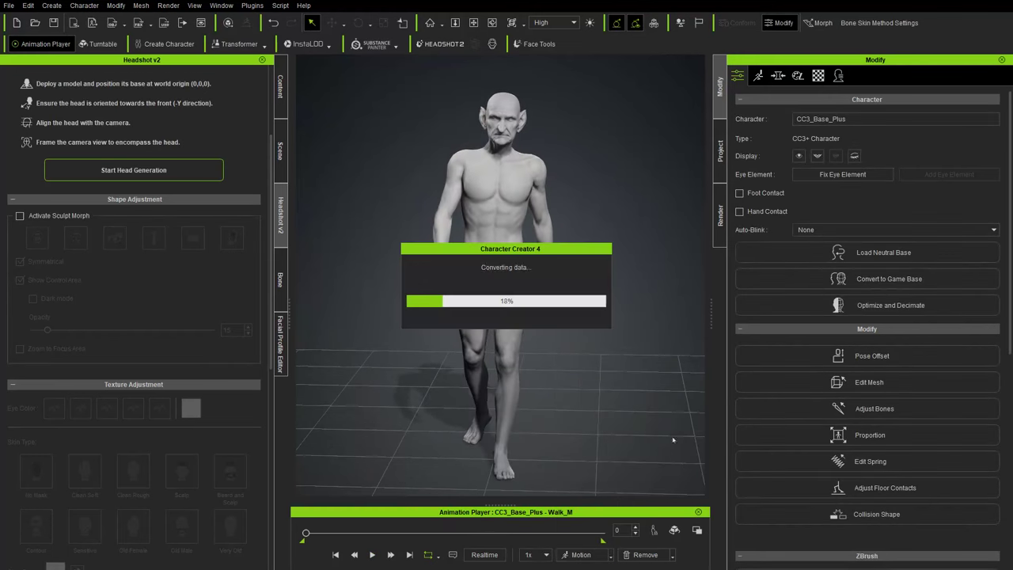
scroll(510, 251, up, 3)
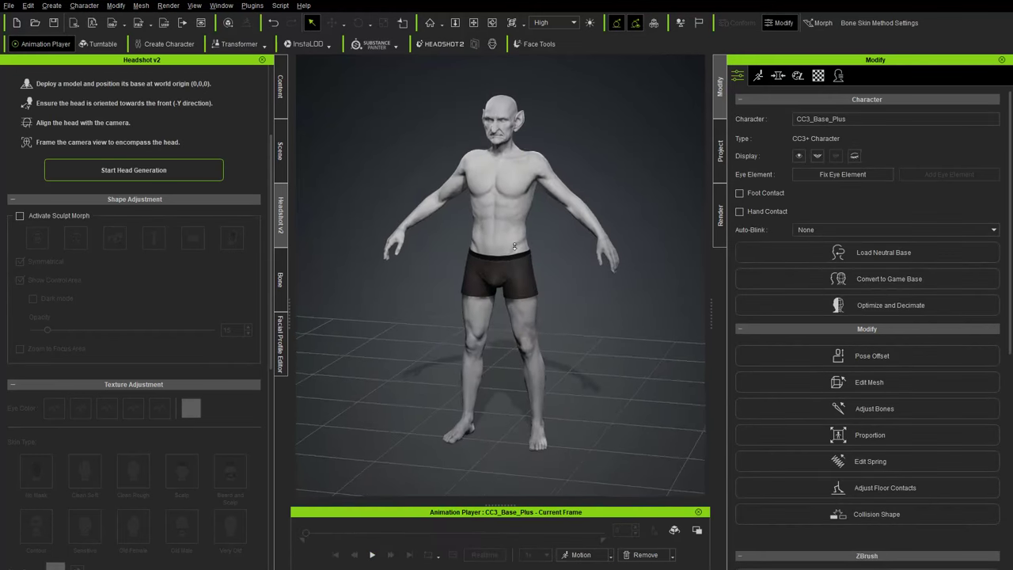
middle_drag(529, 220, 511, 228)
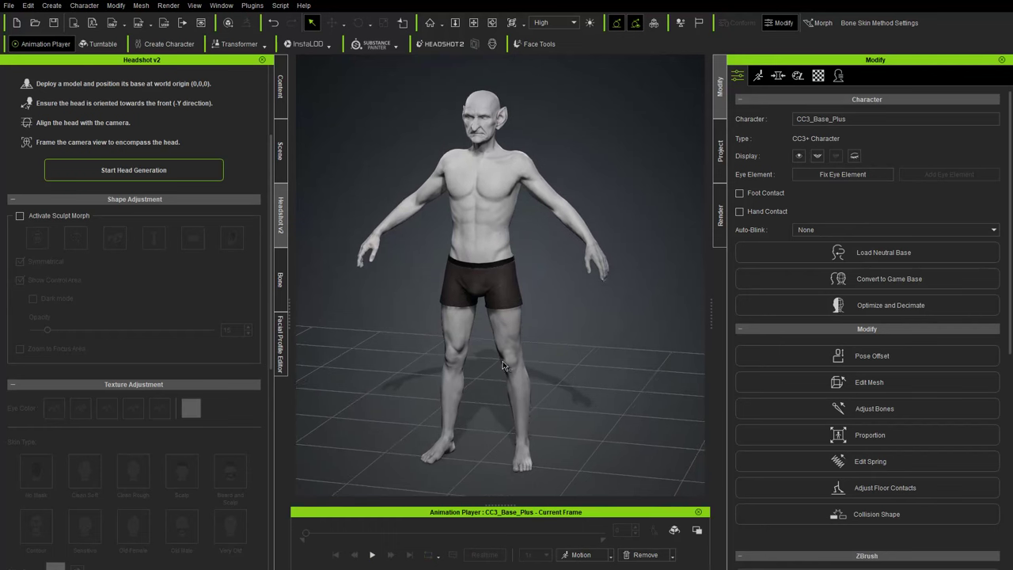
right_drag(487, 174, 462, 186)
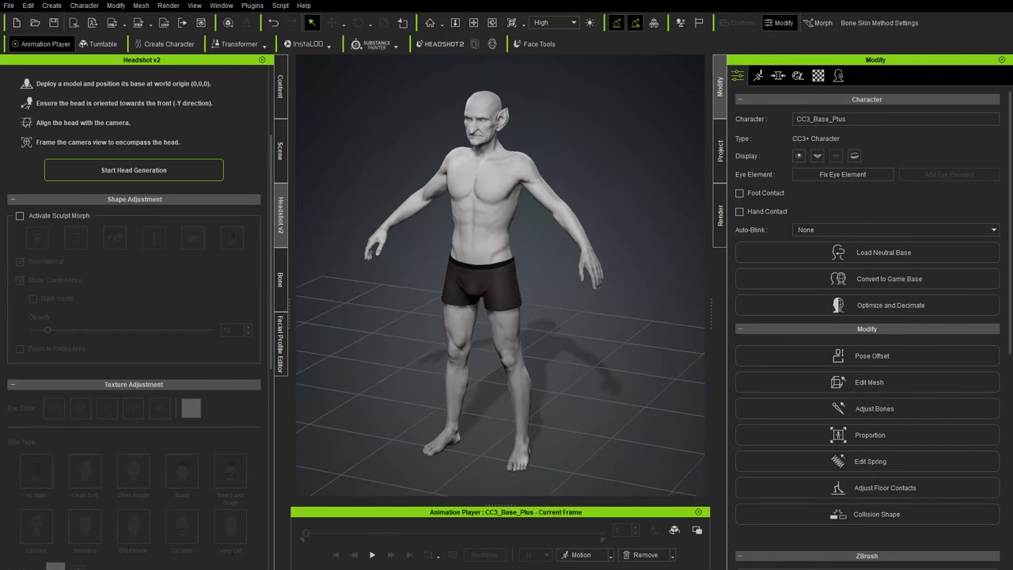
Step: Import the BodySculpt mesh into the scene as a prop and compare it with the generated character
drag(110, 301, 598, 351)
click(598, 351)
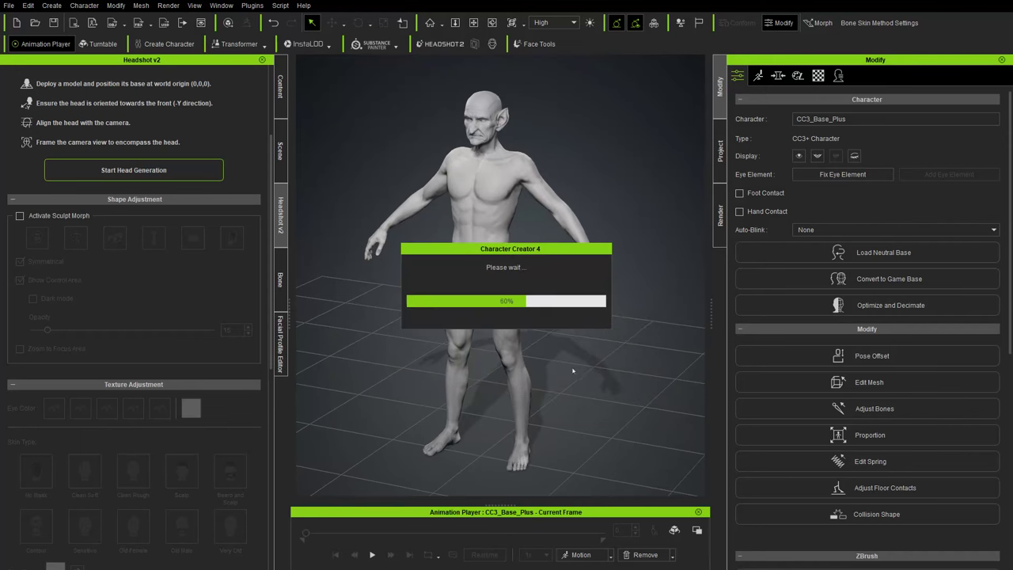
right_drag(588, 333, 589, 285)
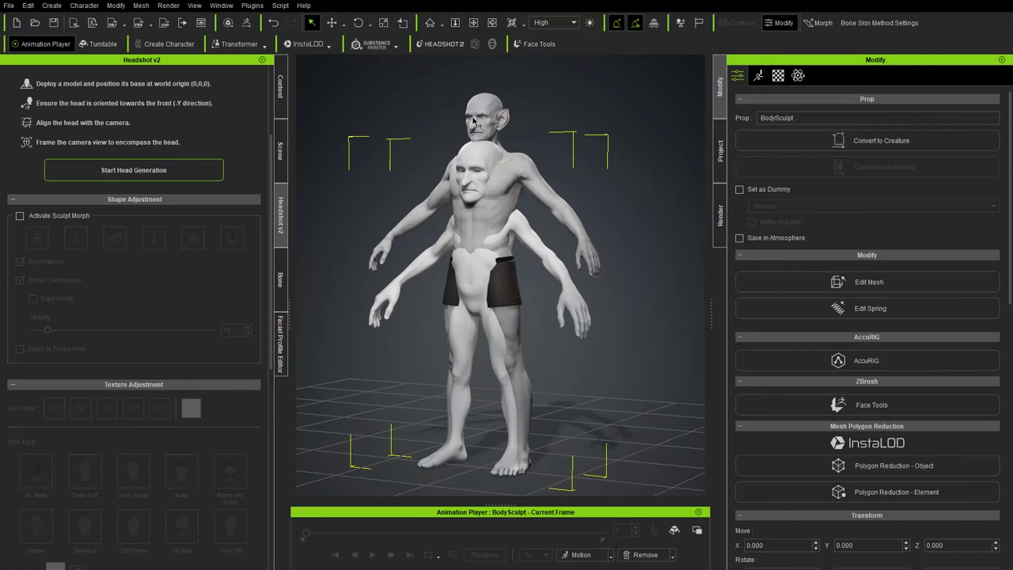
scroll(489, 126, up, 3)
middle_drag(488, 126, 538, 259)
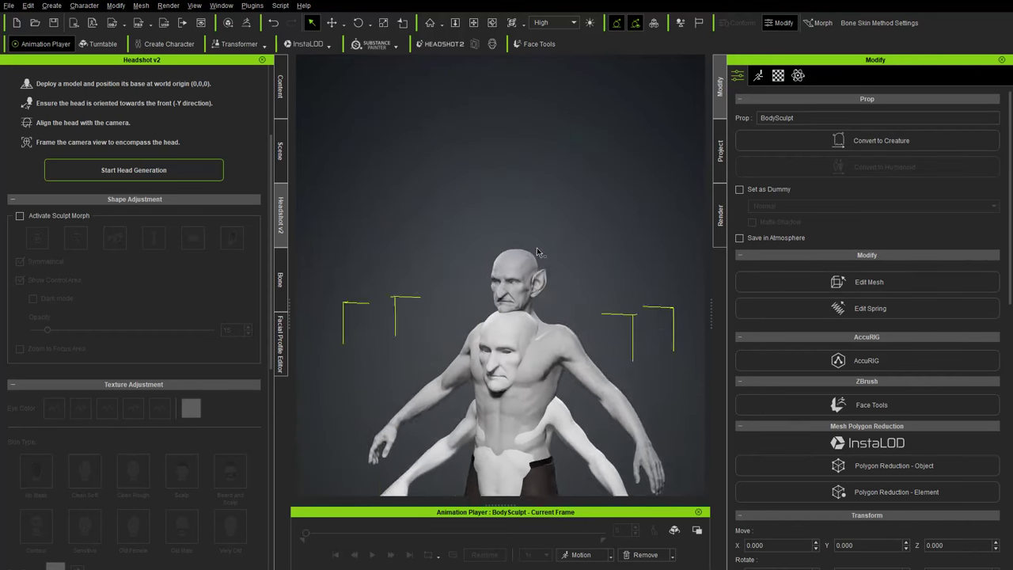
Step: Make the BodySculpt prop see-through by lowering its material opacity to 20
scroll(541, 265, up, 8)
scroll(562, 316, down, 5)
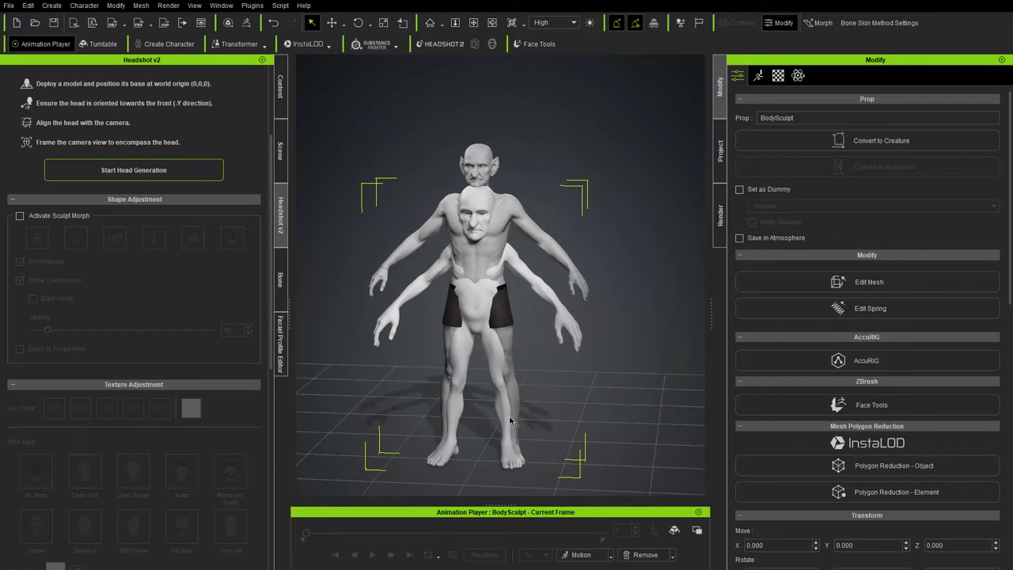
right_drag(526, 435, 443, 373)
right_drag(519, 222, 484, 215)
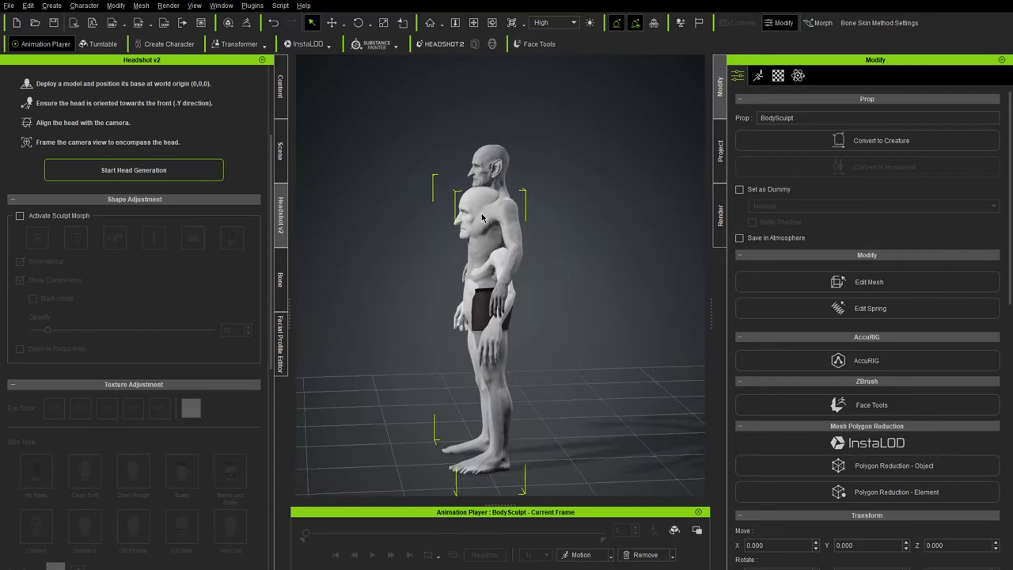
right_drag(432, 329, 656, 322)
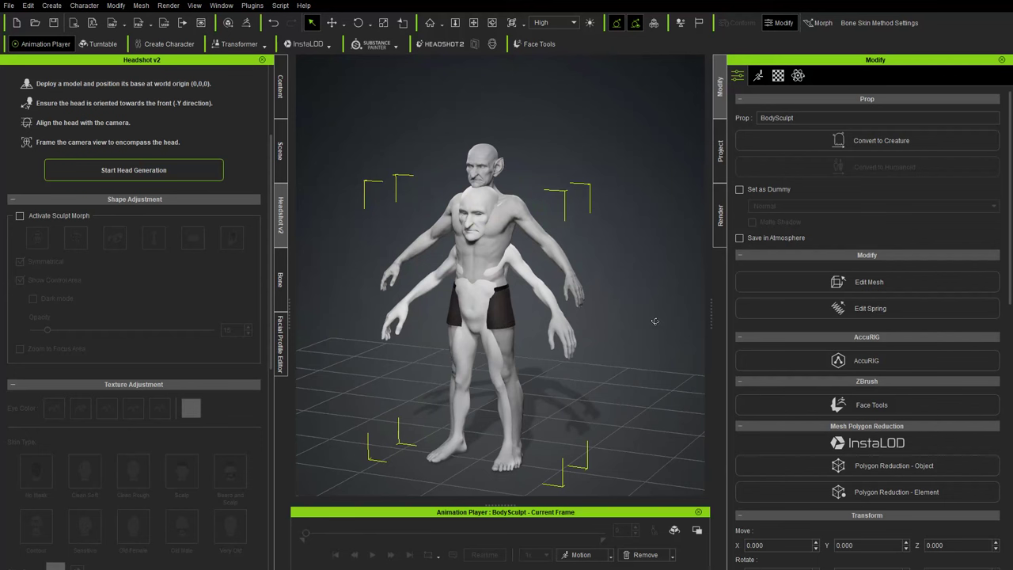
right_drag(502, 333, 415, 282)
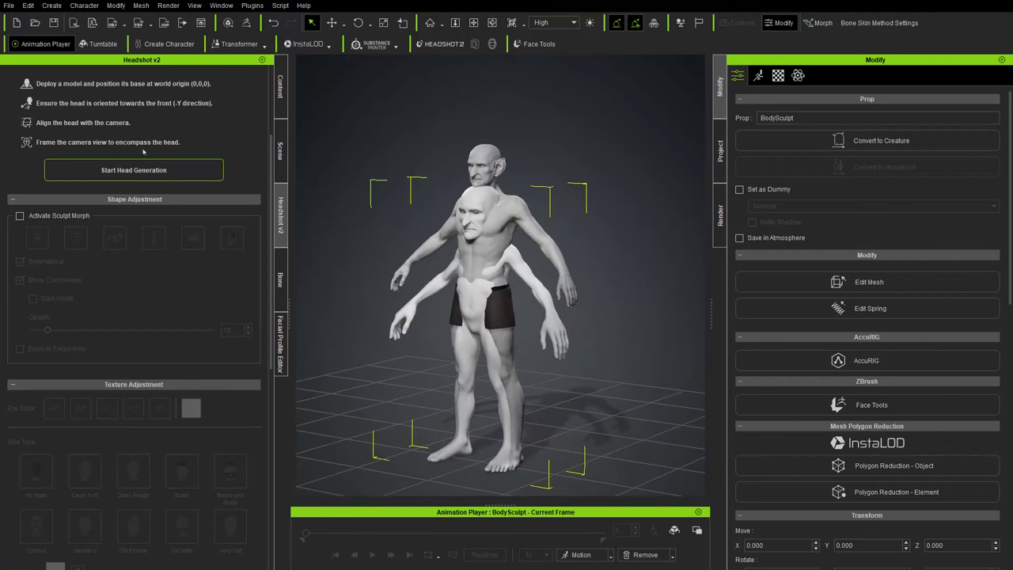
click(279, 151)
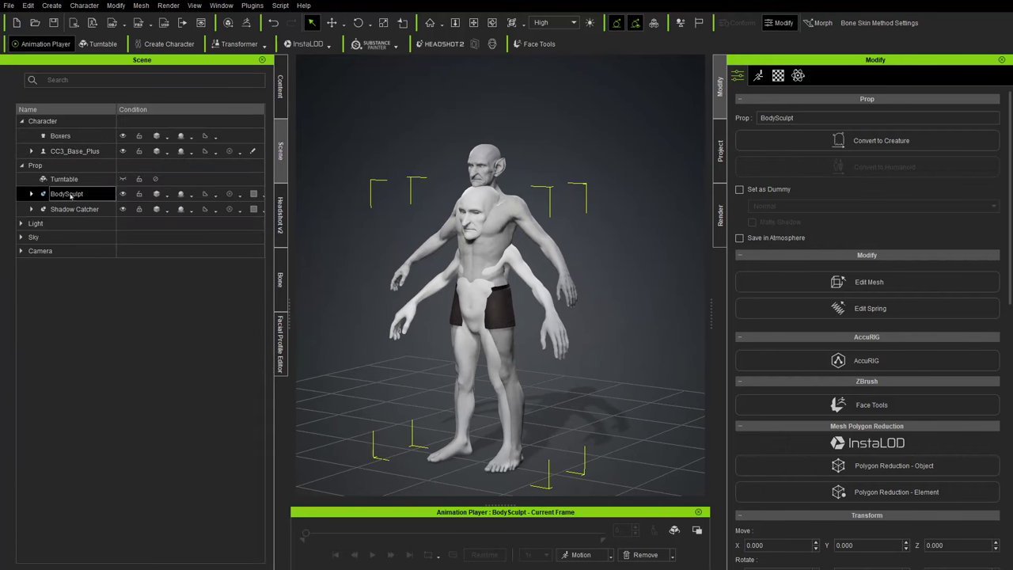
scroll(823, 188, down, 4)
scroll(823, 188, up, 4)
click(778, 75)
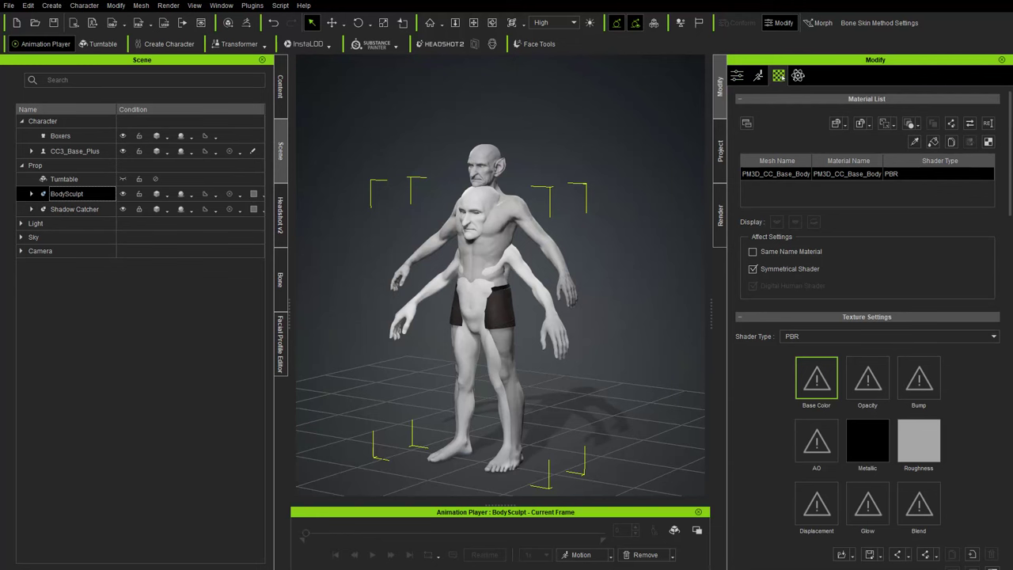
scroll(809, 358, down, 8)
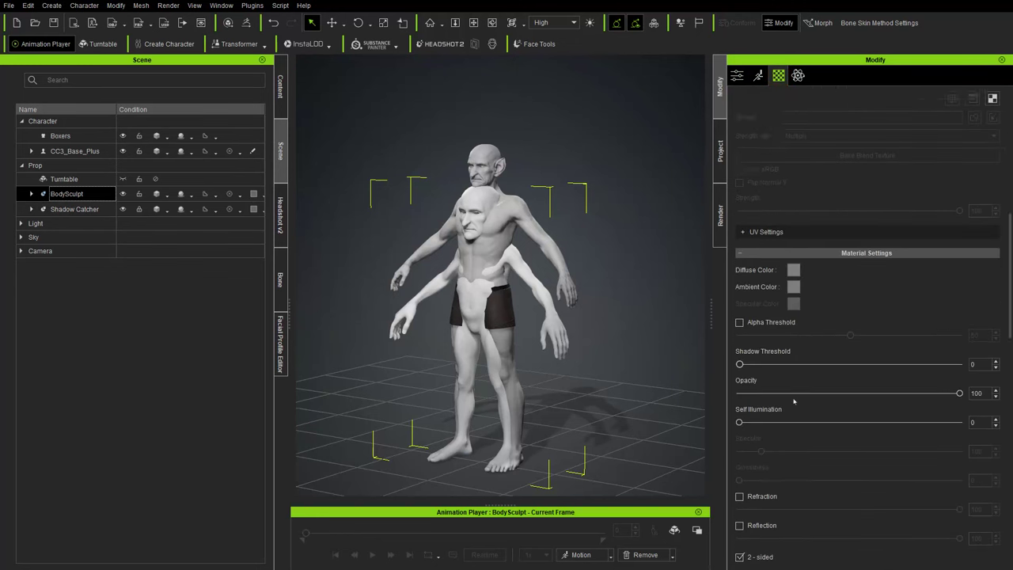
drag(960, 330, 778, 331)
Step: Move the BodySculpt prop slightly backward along the Y axis to line it up with the character's body
right_drag(590, 257, 486, 230)
key(e)
right_drag(606, 301, 588, 340)
key(w)
middle_drag(588, 340, 584, 272)
right_drag(584, 272, 600, 294)
drag(546, 393, 554, 392)
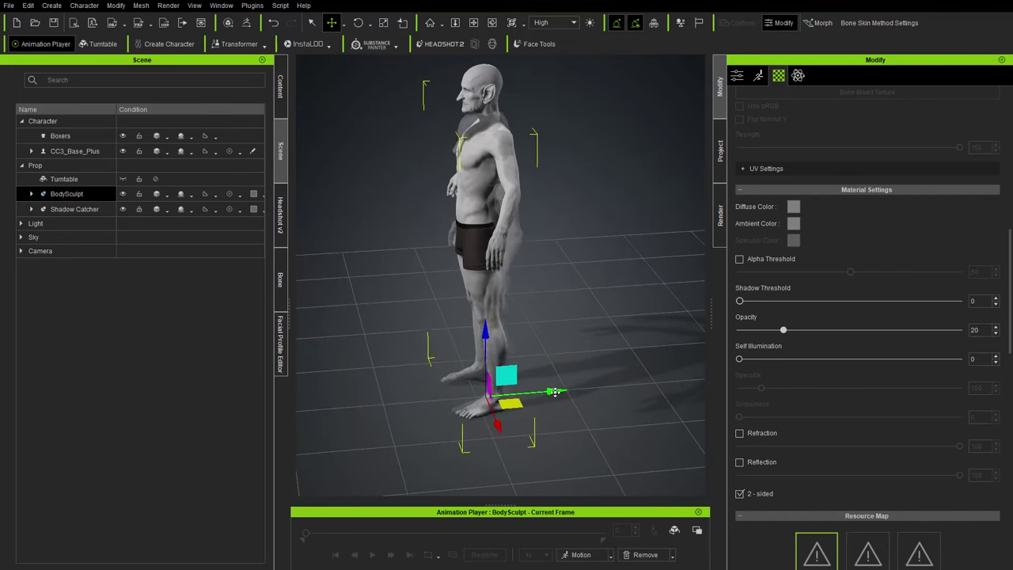
right_drag(568, 283, 638, 230)
middle_drag(576, 208, 584, 269)
right_drag(584, 270, 478, 115)
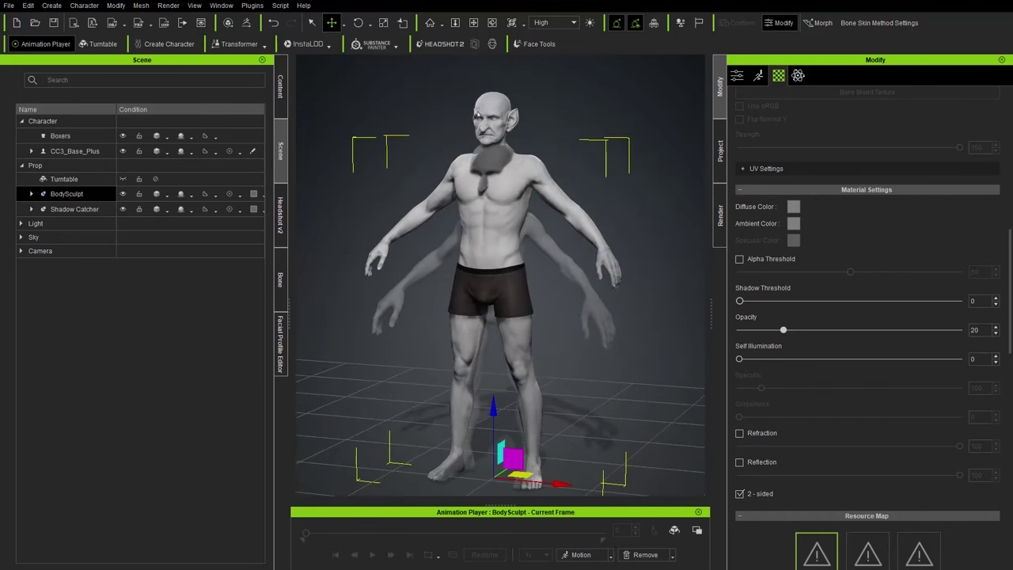
Step: Filter the CC3_Base_Plus body morphs by "sca" and set Character Scale A to -23
click(79, 152)
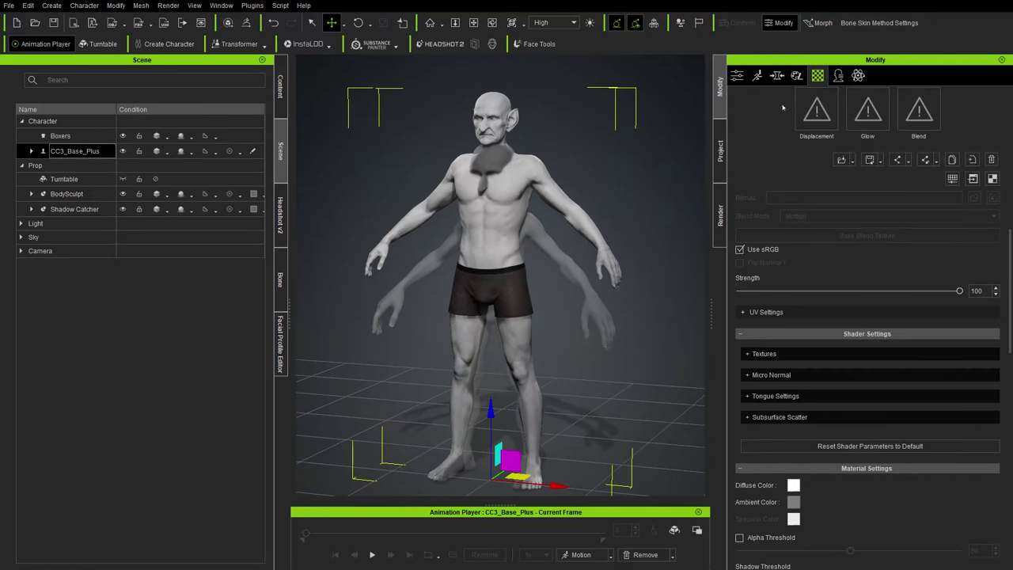
click(778, 75)
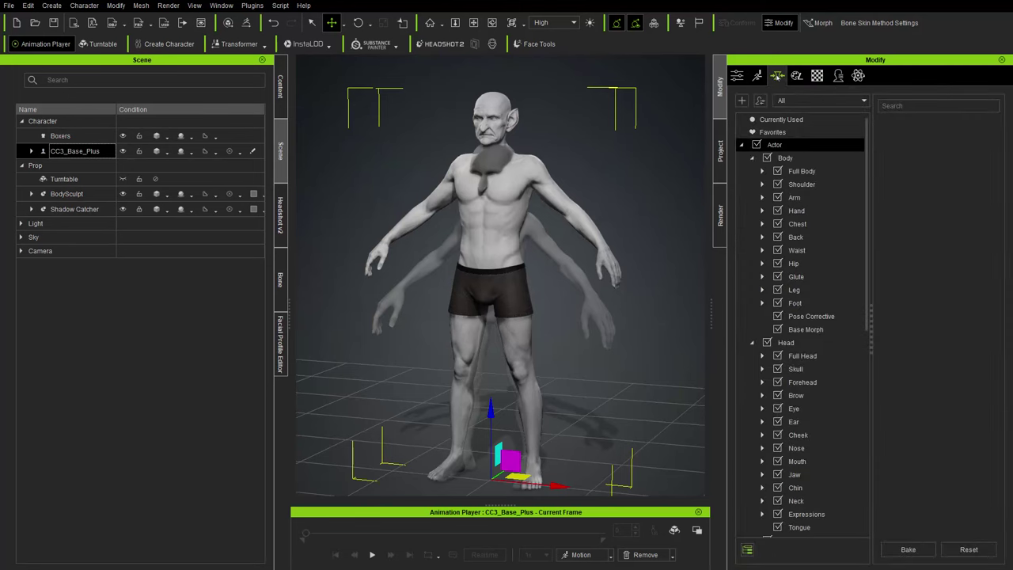
click(800, 156)
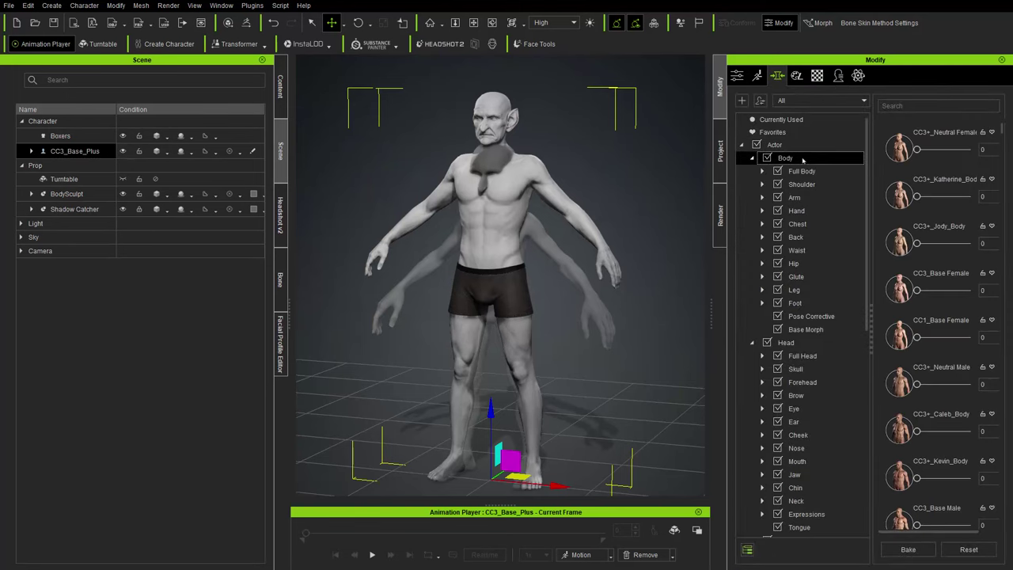
click(920, 106)
text(sca)
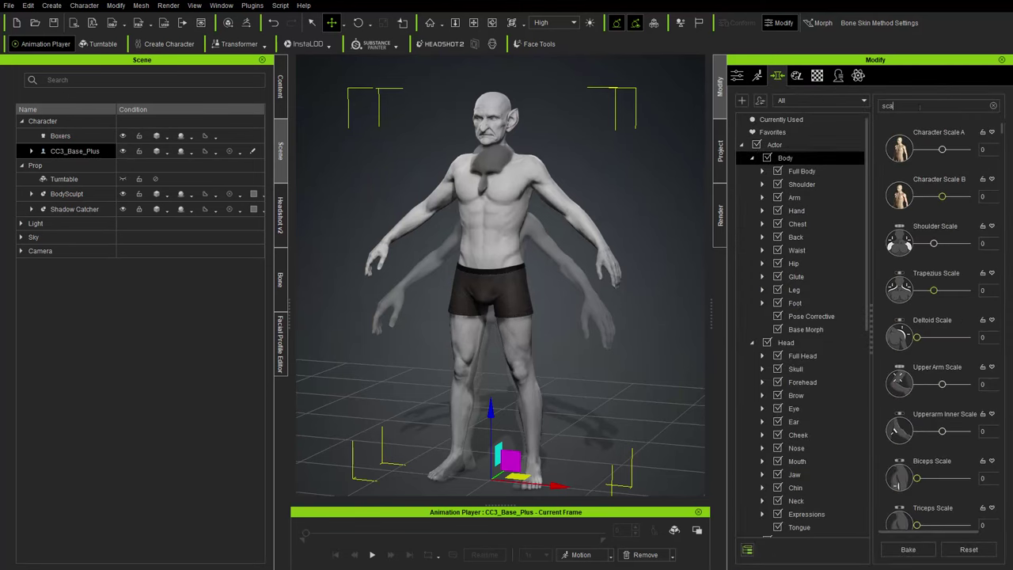
drag(942, 149, 937, 150)
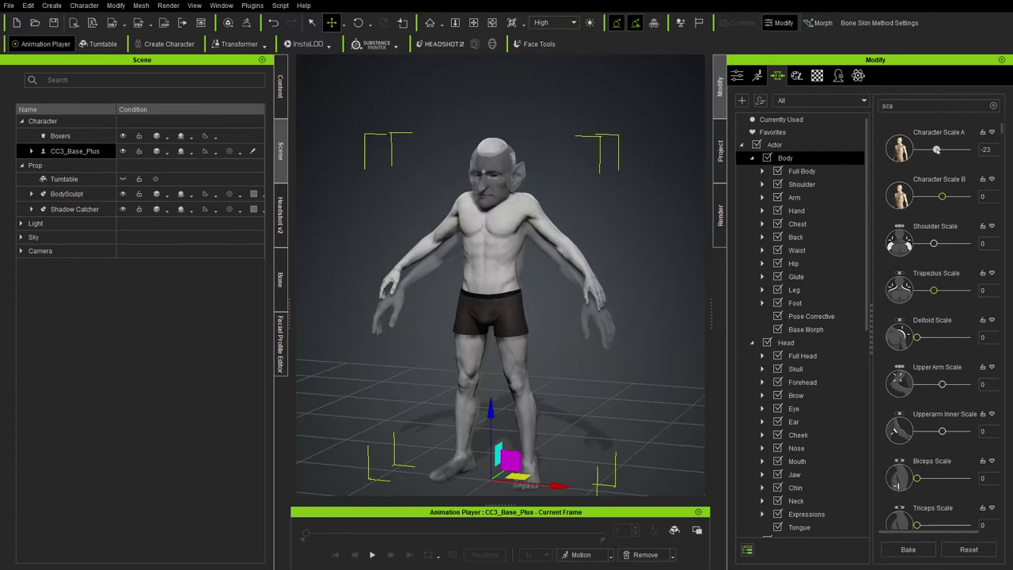
Step: Turn on direct morph picking in the viewport and lower Character Scale A to -27 to match the sculpt
middle_drag(526, 263, 518, 182)
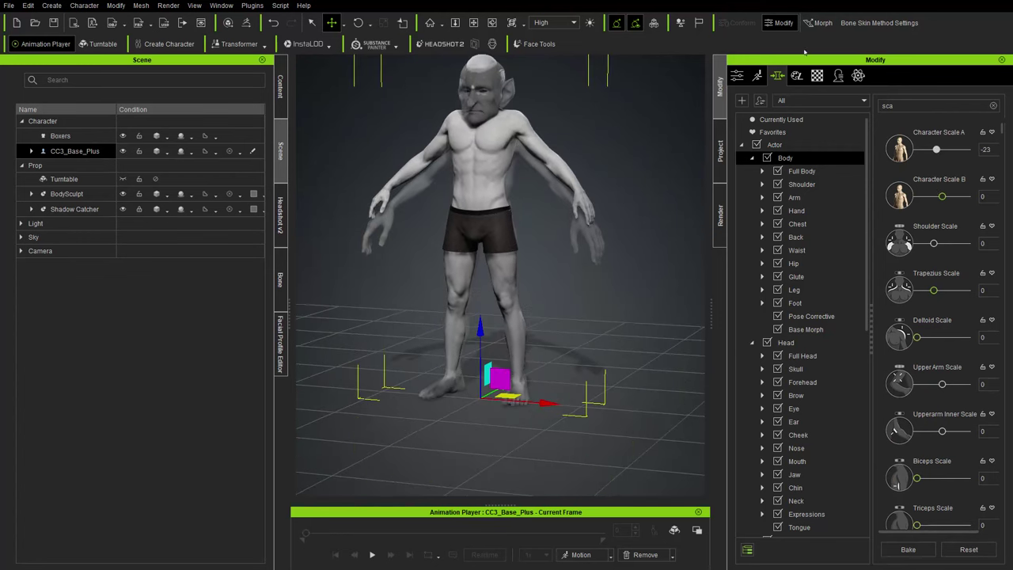
key(q)
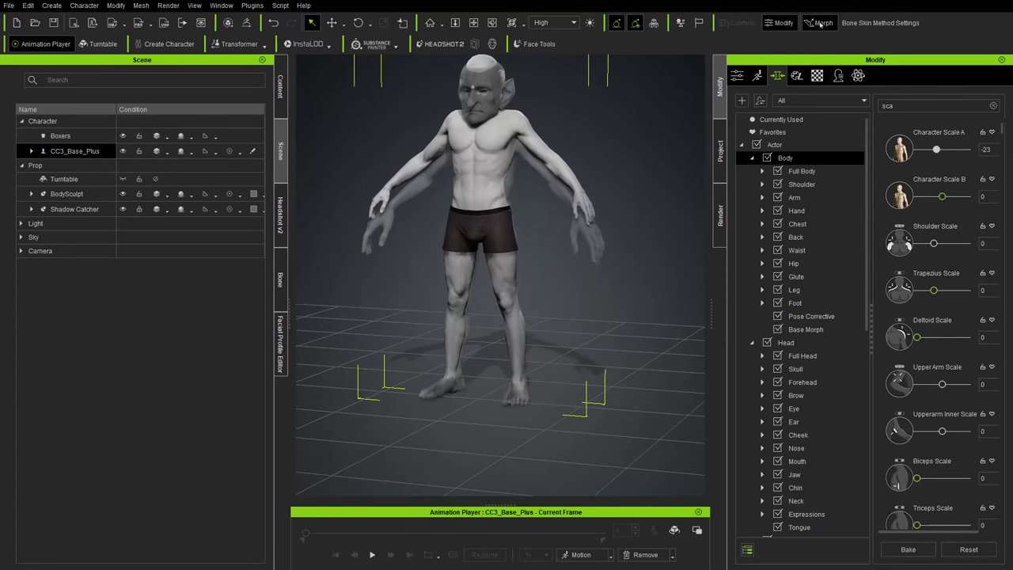
scroll(590, 224, up, 4)
middle_drag(535, 213, 547, 258)
right_drag(547, 258, 519, 368)
click(534, 398)
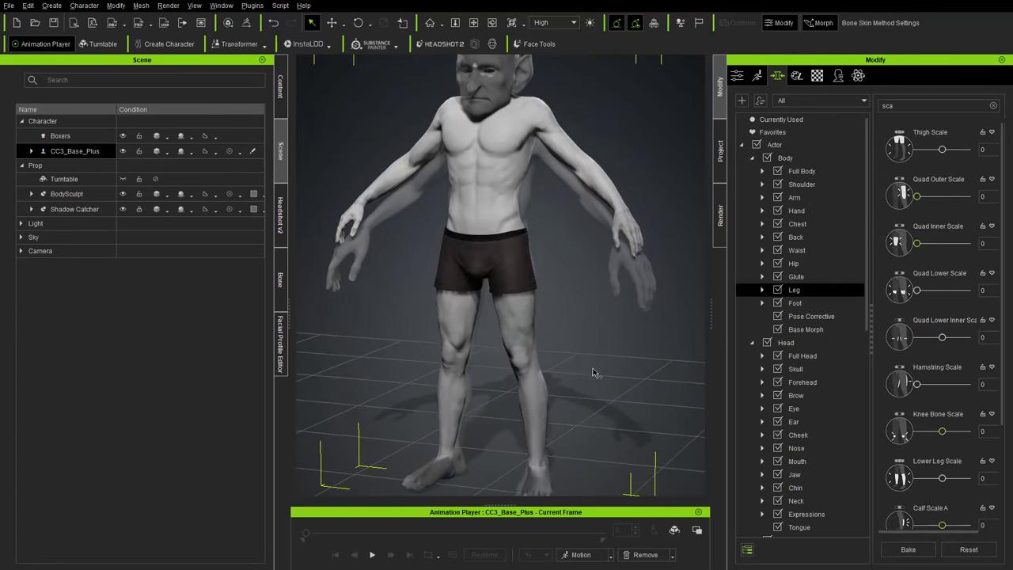
middle_drag(596, 373, 582, 314)
right_drag(582, 313, 511, 337)
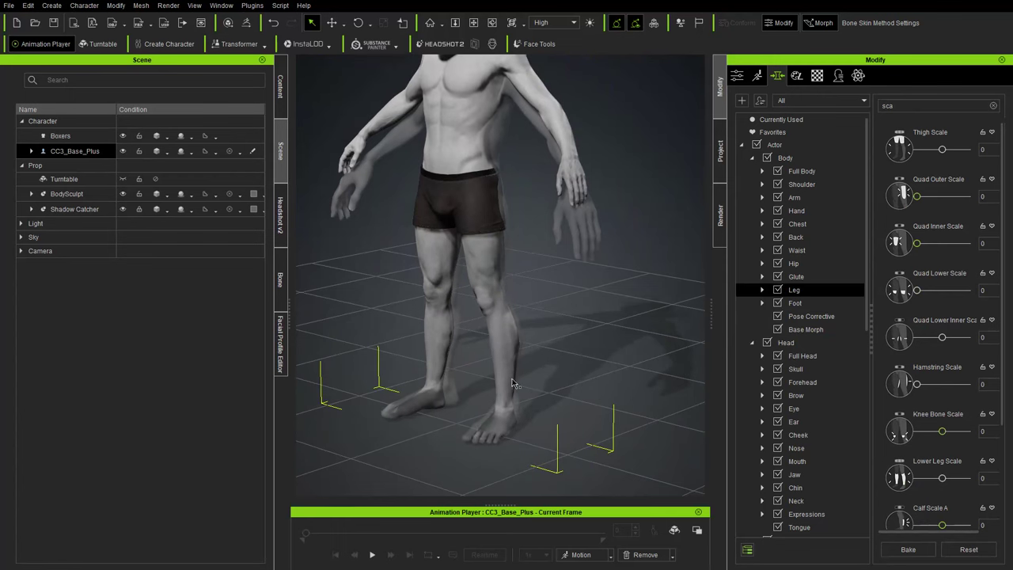
right_drag(512, 384, 507, 350)
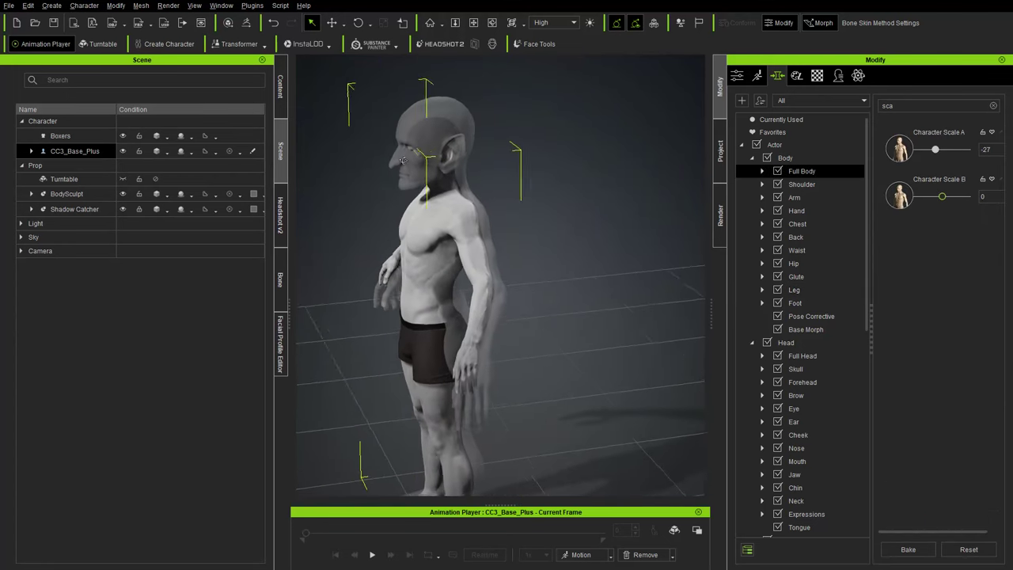
Step: Lock the BodySculpt prop so that it cannot be selected in the viewport
click(433, 128)
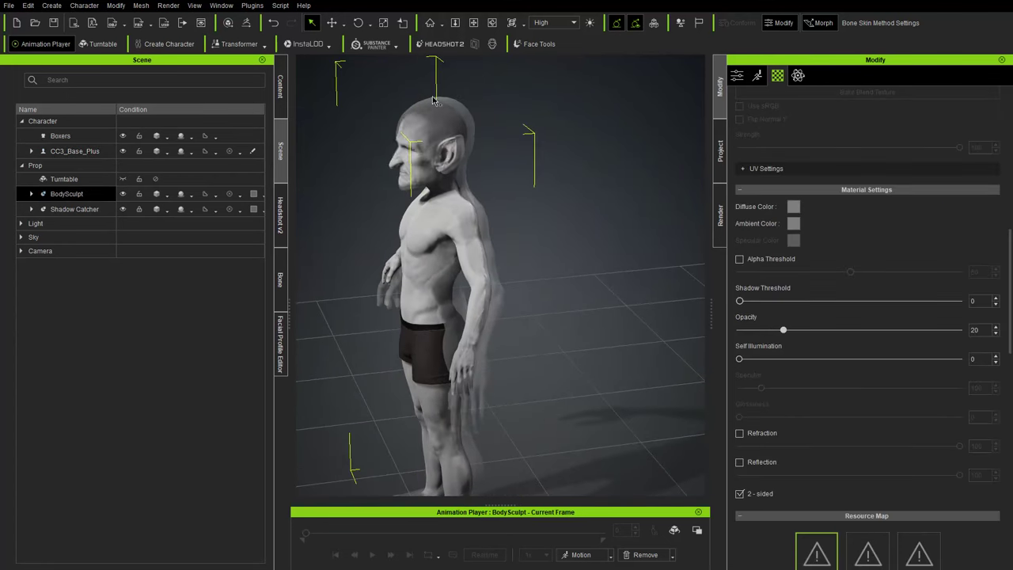
right_drag(434, 86, 576, 212)
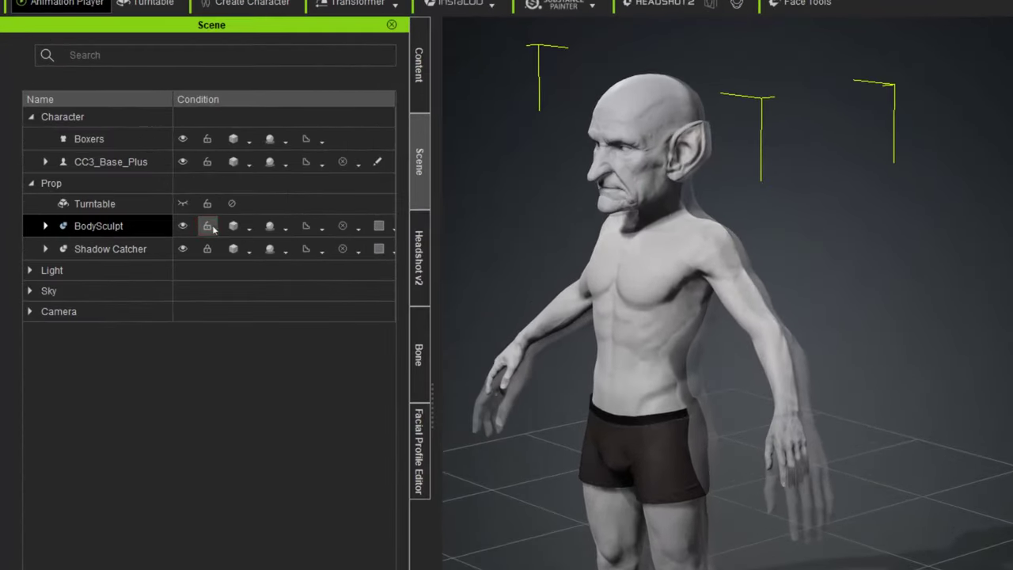
click(141, 194)
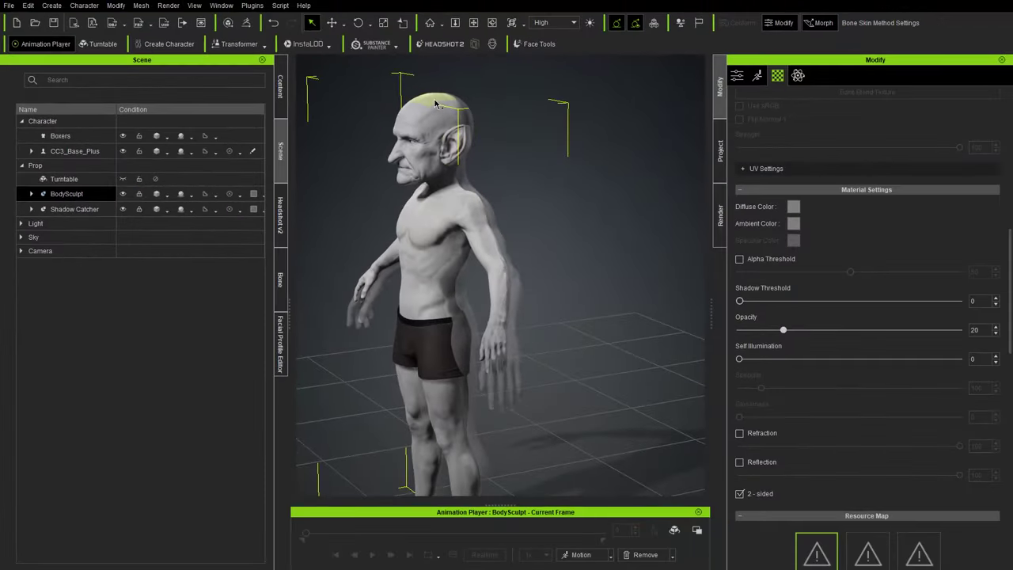
Step: Enlarge the character's head toward the sculpt's size, setting Head Scale to 88
click(650, 128)
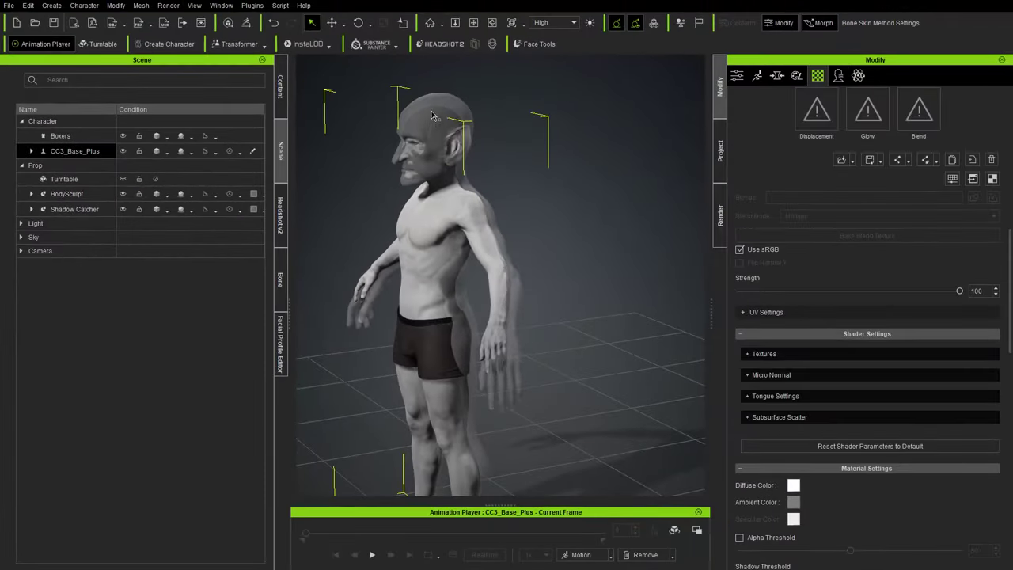
right_drag(512, 203, 426, 173)
right_drag(508, 242, 580, 273)
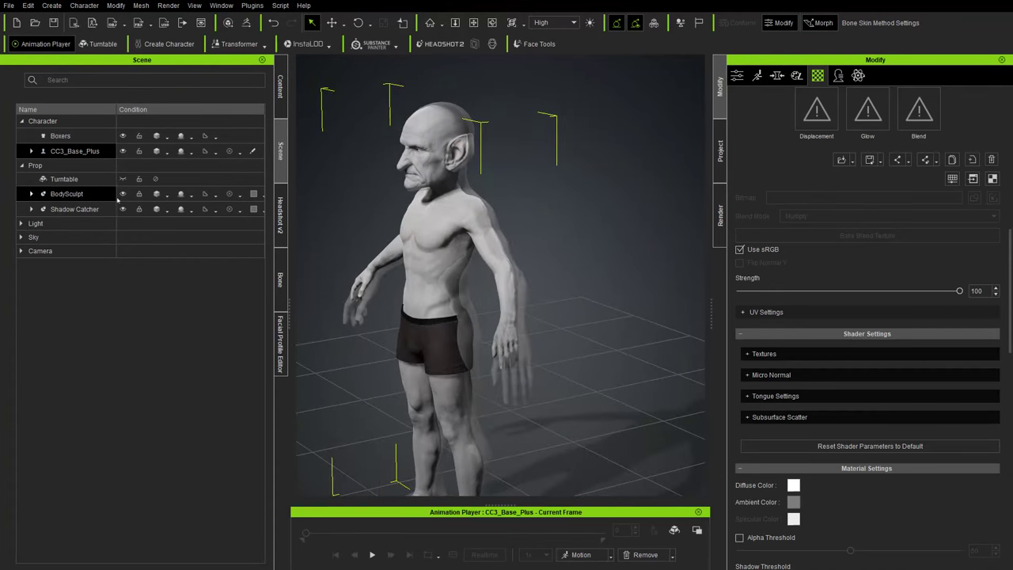
Step: Unlock the BodySculpt prop and nudge it slightly forward along the Y axis toward the character's position
click(143, 194)
right_drag(404, 273, 267, 317)
right_drag(400, 329, 496, 252)
key(e)
key(w)
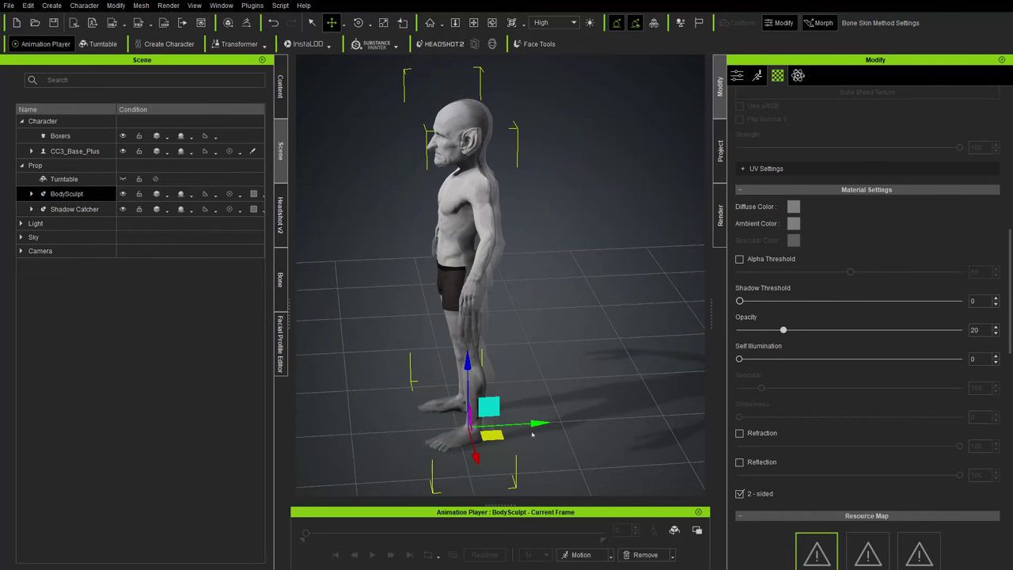
drag(538, 422, 532, 422)
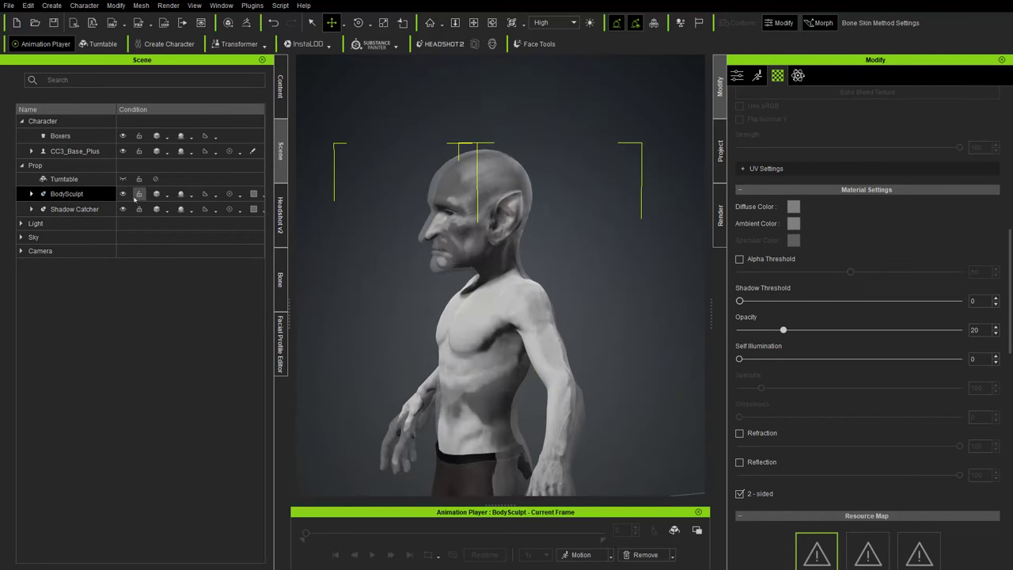
Step: Try a Head Scale of 200 on the character's head and settle on 100
right_drag(453, 275, 535, 307)
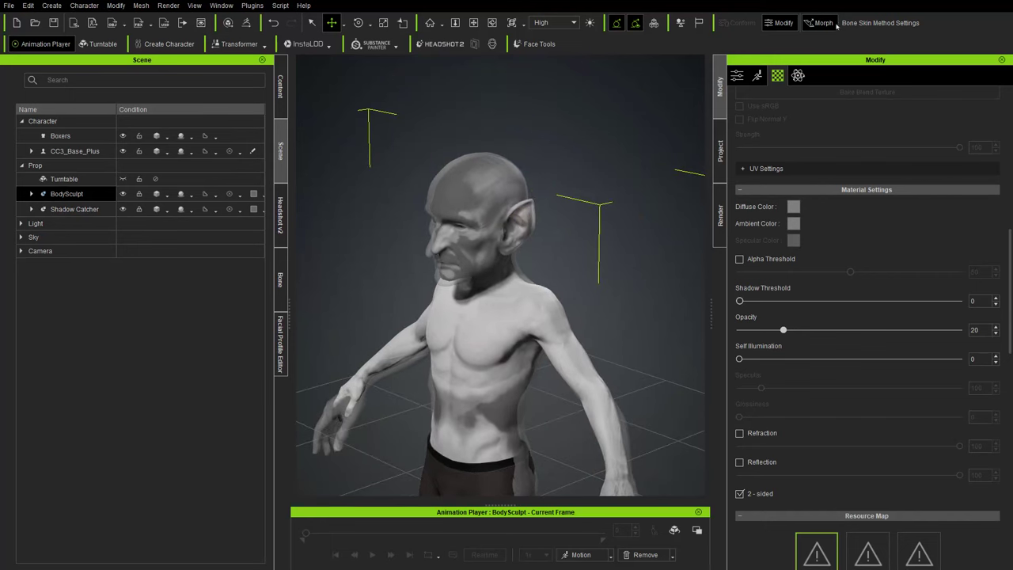
key(q)
click(474, 177)
drag(486, 169, 482, 161)
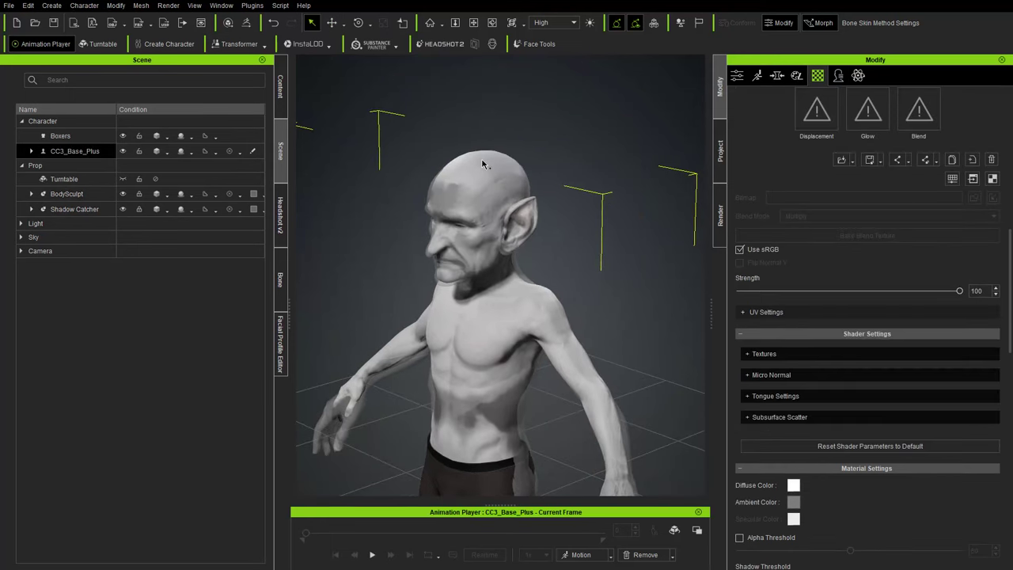
click(776, 76)
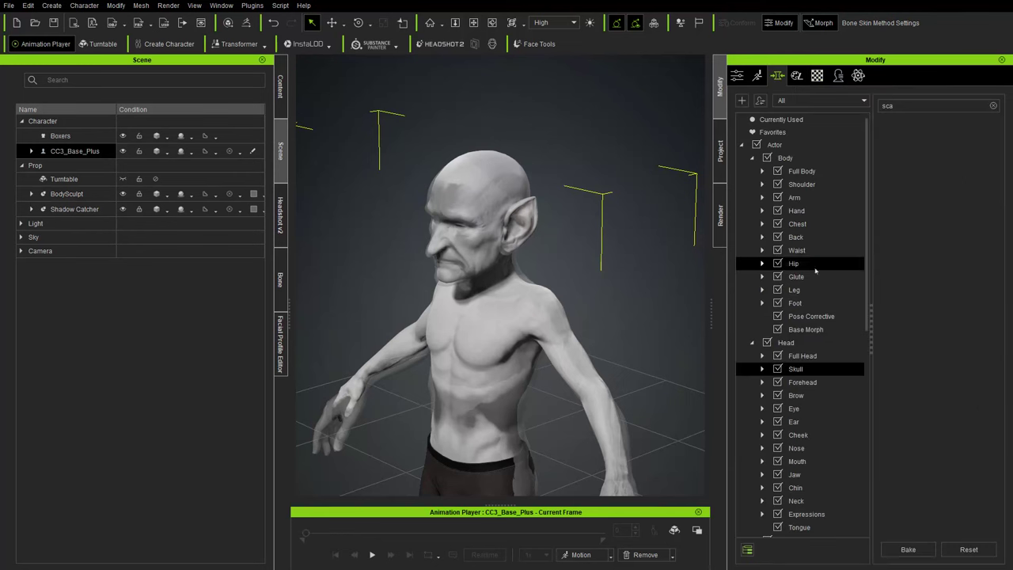
click(796, 361)
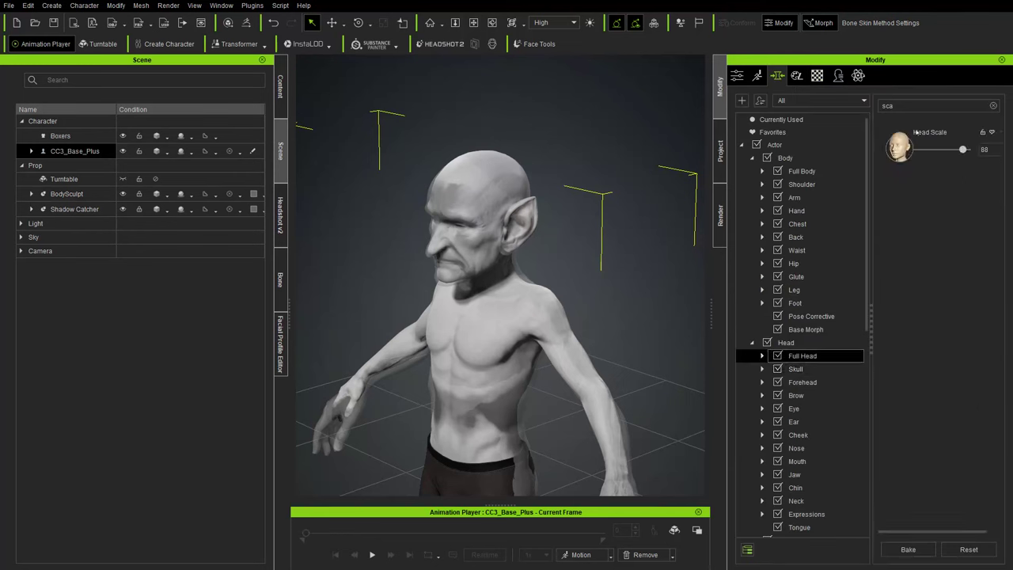
drag(963, 148, 967, 150)
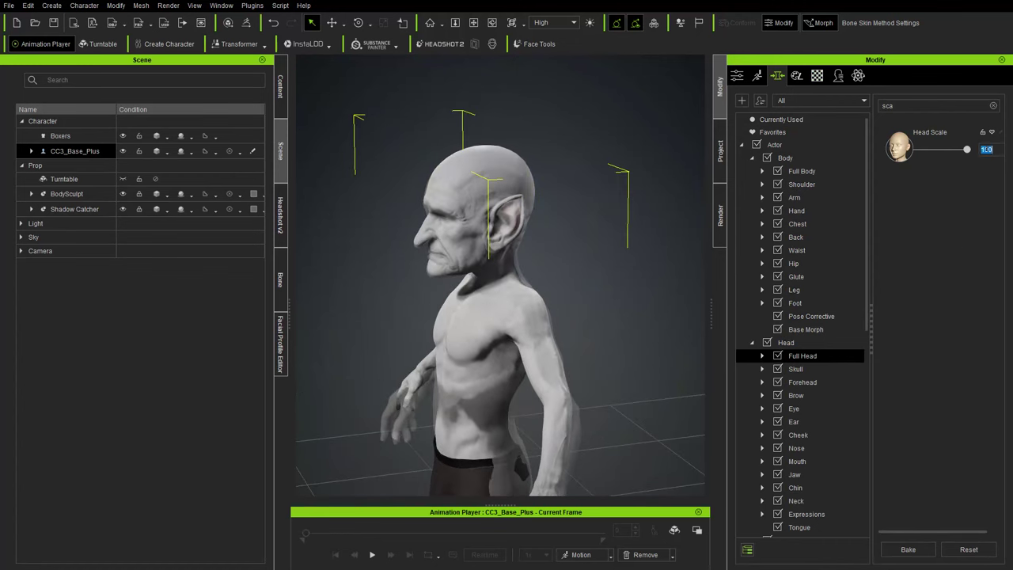
text(200)
key(Return)
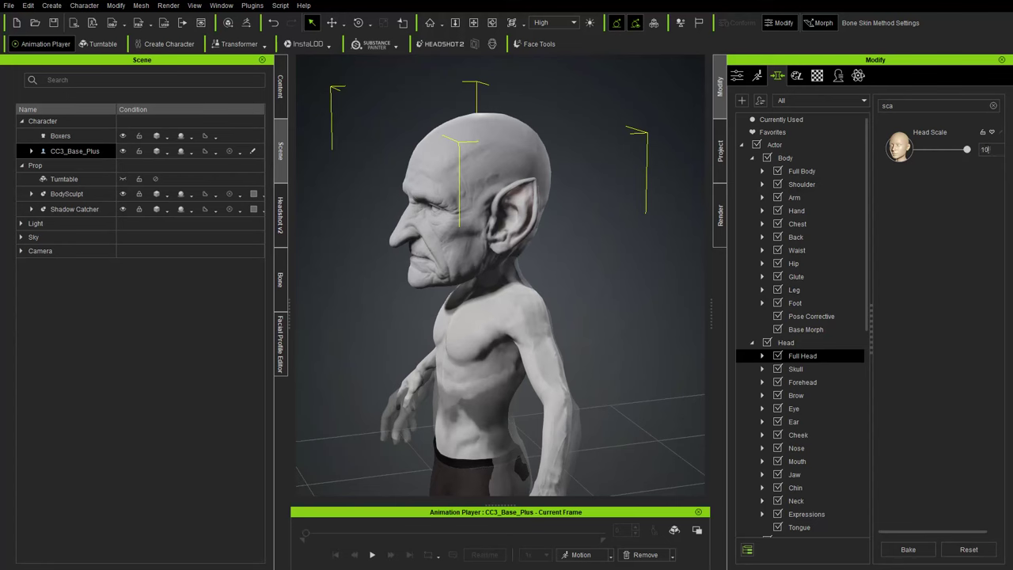
key(Return)
Step: Enlarge the character's feet toward the sculpt's size, setting Foot Scale to 77
right_drag(552, 215, 631, 301)
middle_drag(632, 300, 591, 185)
right_drag(591, 185, 608, 241)
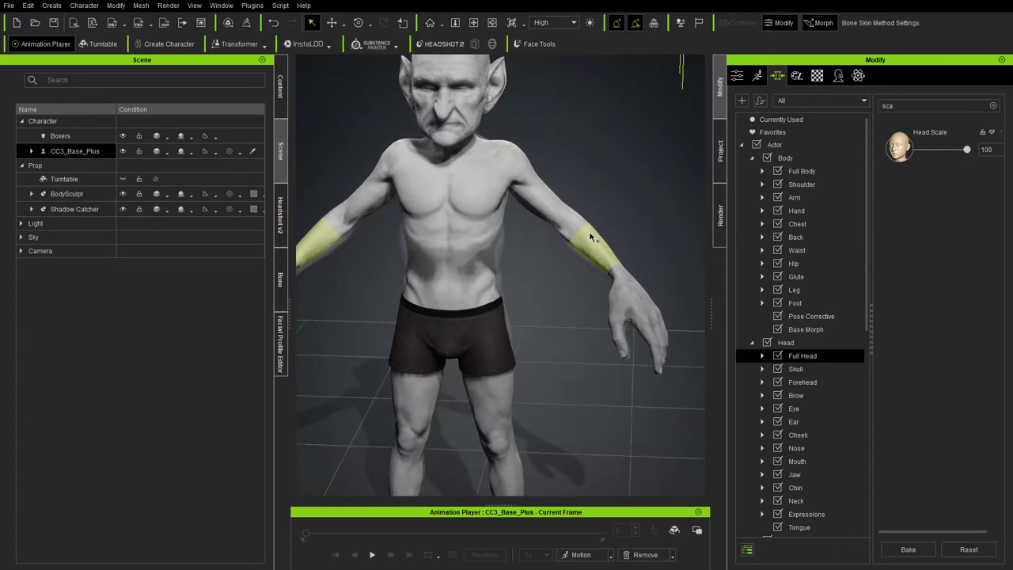
click(591, 239)
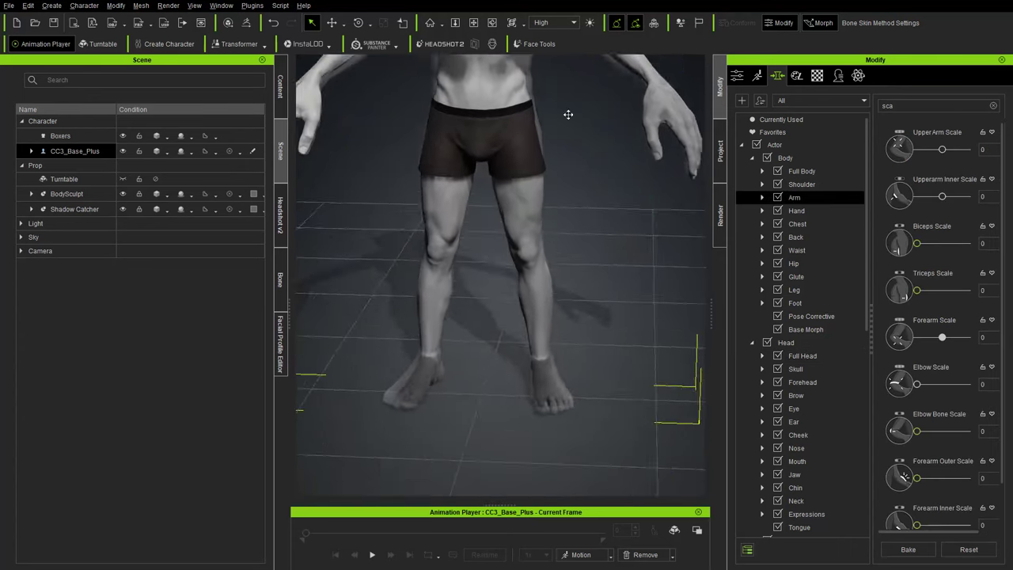
click(486, 374)
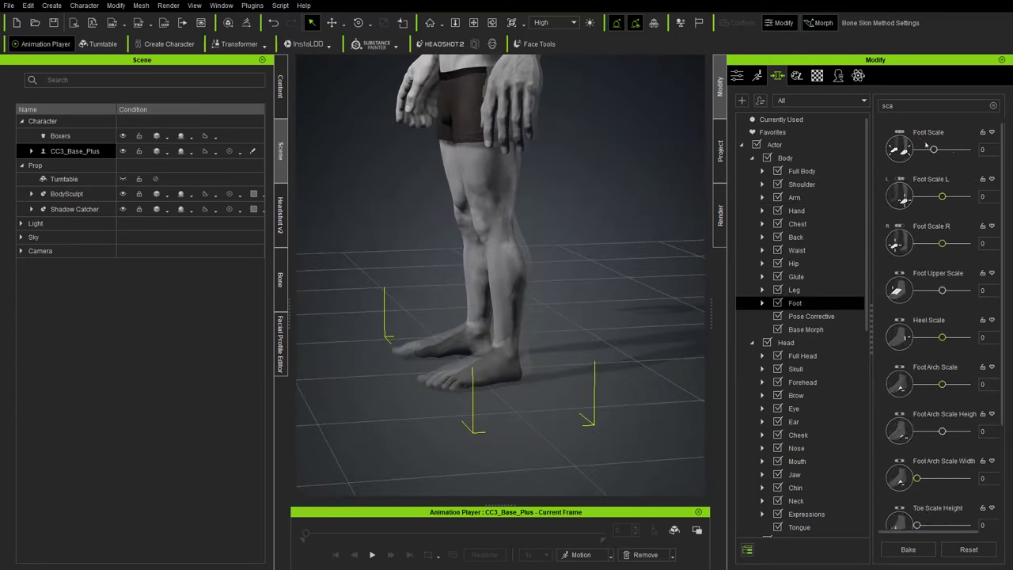
drag(934, 149, 960, 149)
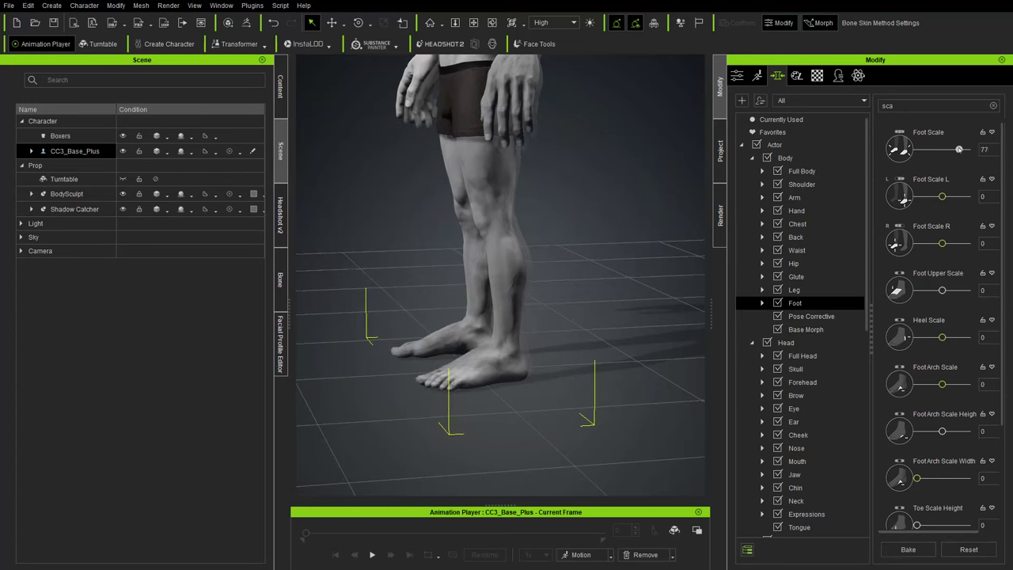
Step: Compare the character's proportions with the see-through sculpt from several sides and delete the BodySculpt prop from the scene
middle_drag(561, 106, 520, 322)
right_drag(456, 265, 429, 228)
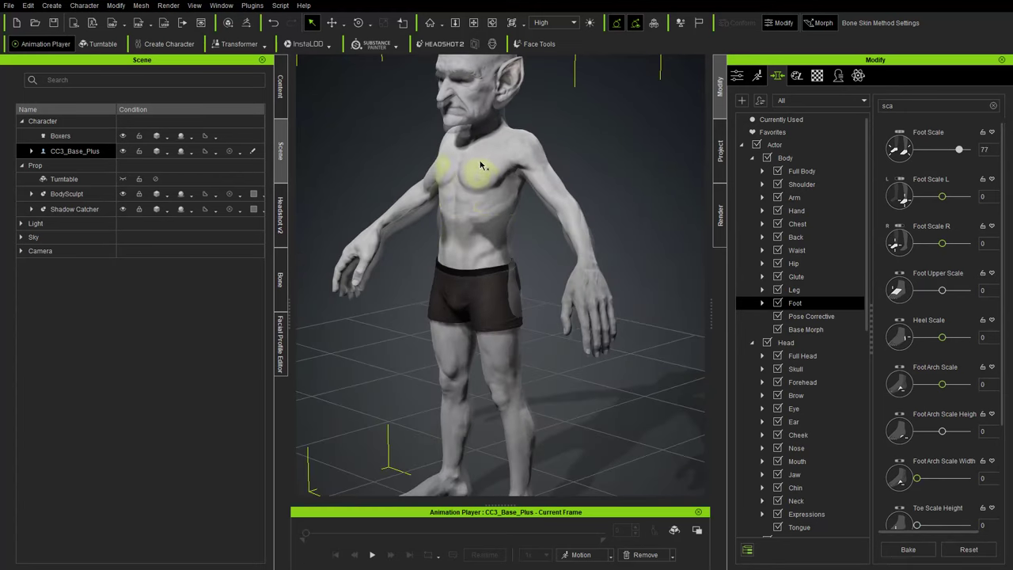
mouse_move(550, 194)
right_down()
mouse_move(312, 195)
mouse_move(567, 194)
right_up()
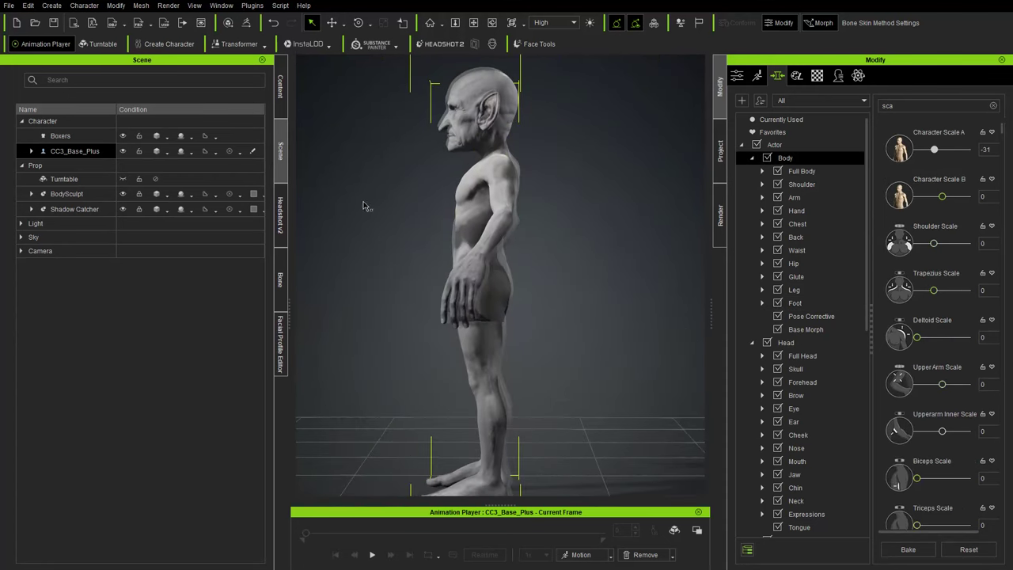
right_drag(364, 206, 488, 205)
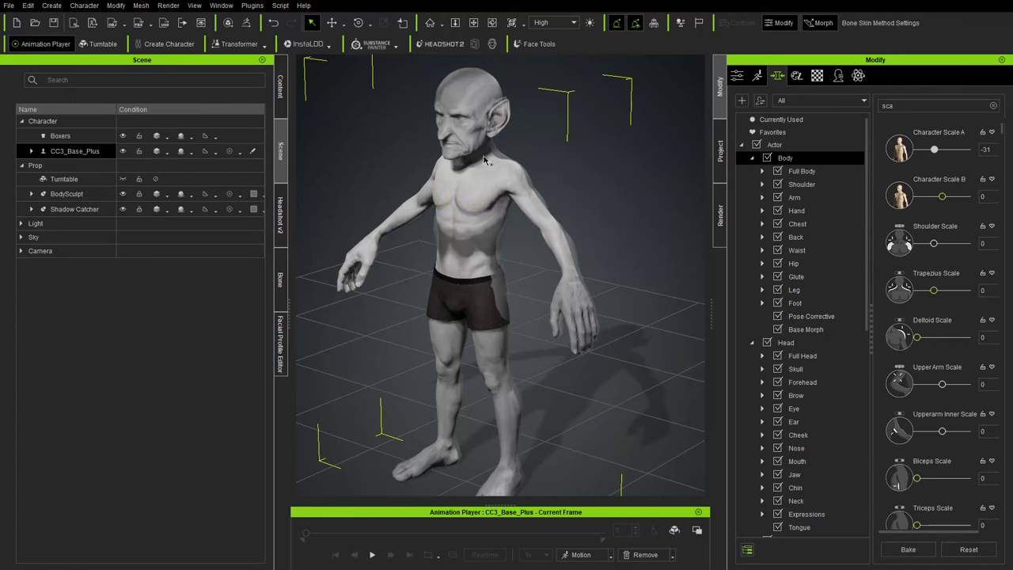
right_drag(478, 216, 361, 227)
right_drag(499, 230, 477, 185)
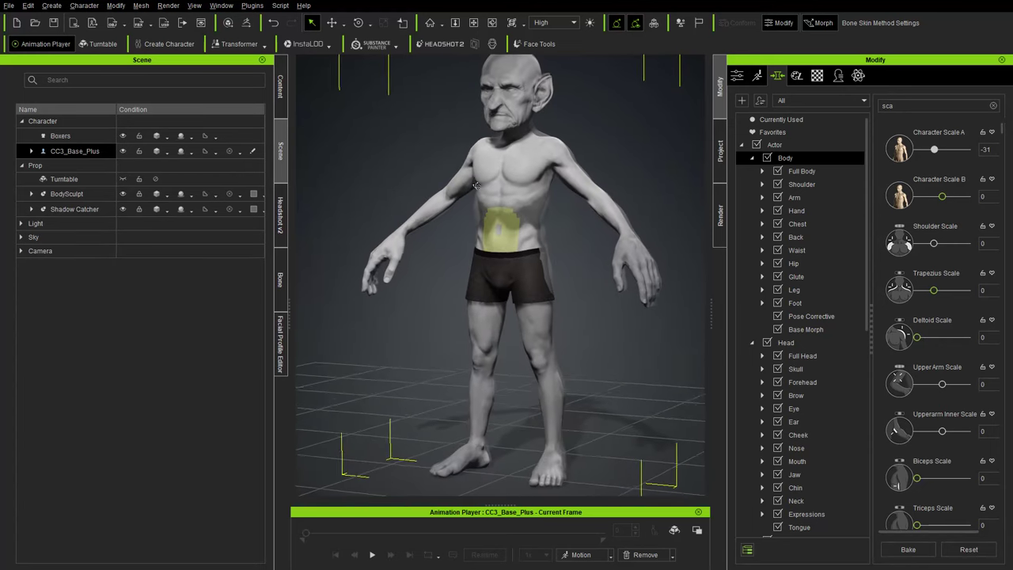
click(64, 194)
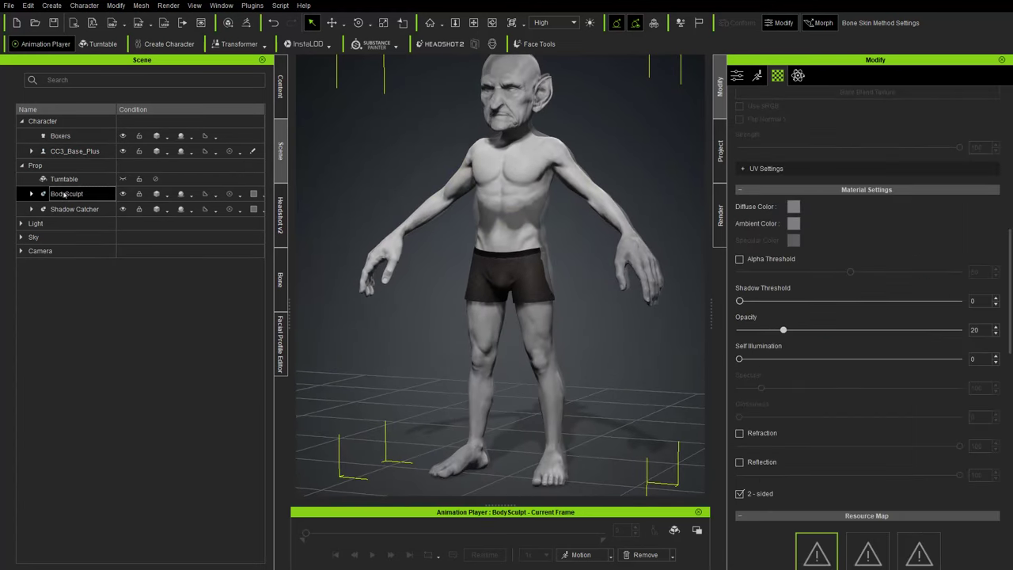
key(Delete)
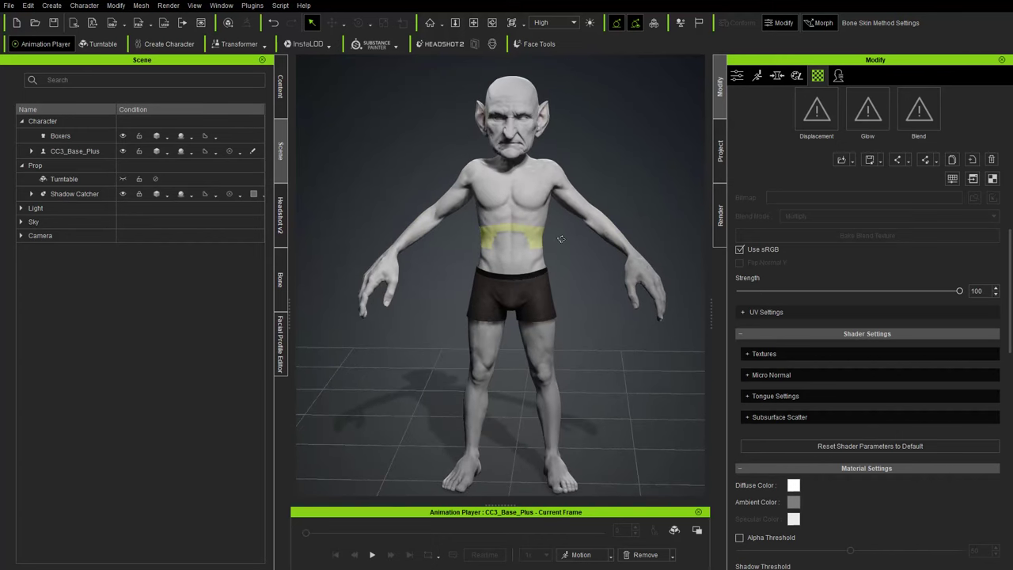
Step: Load the male Walk_M motion on the character, play it to check the rig from different angles, and pause it
click(610, 555)
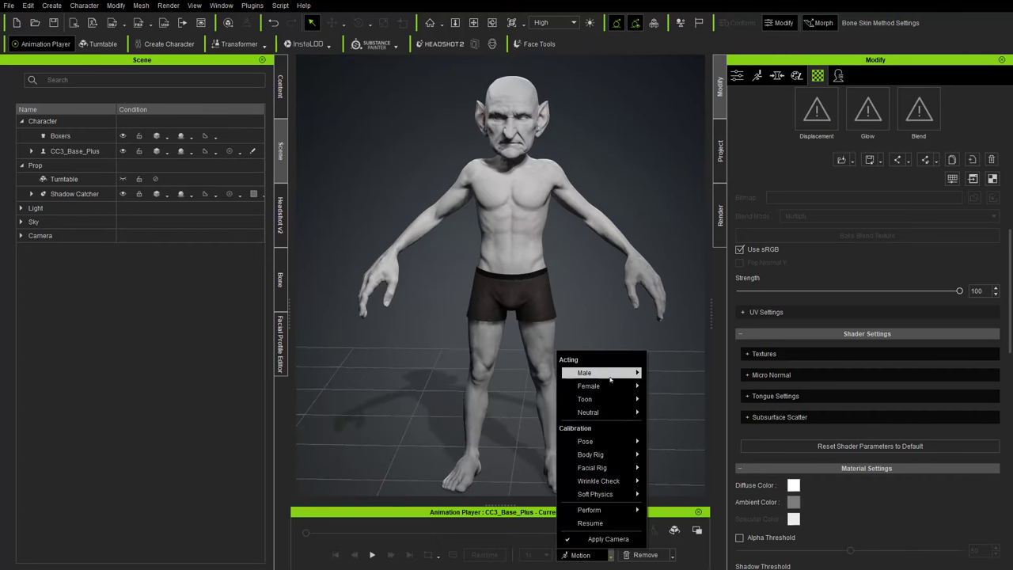
mouse_move(610, 381)
click(694, 398)
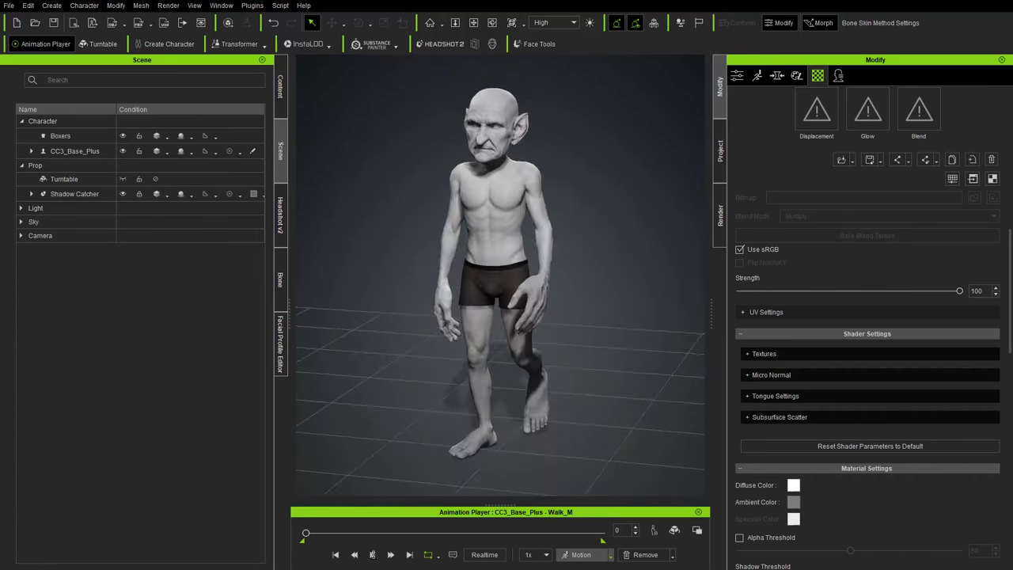
click(372, 555)
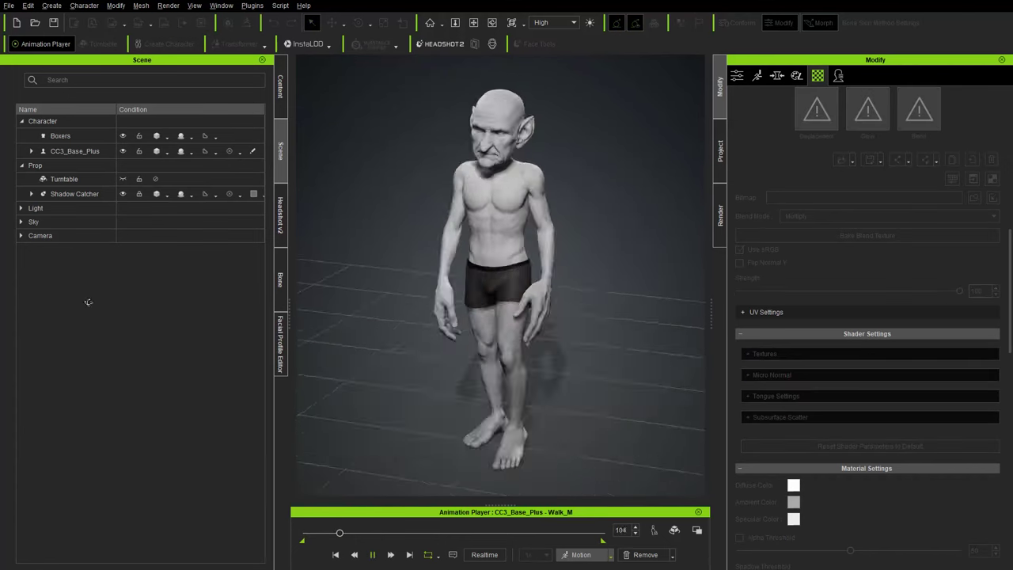
right_drag(88, 302, 643, 258)
right_drag(495, 179, 396, 473)
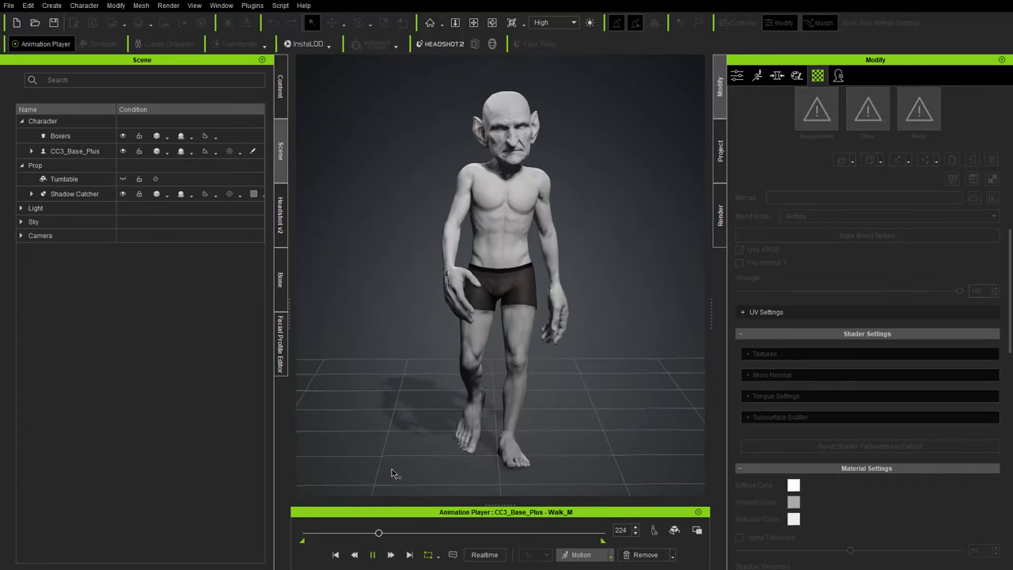
click(372, 555)
Step: Return the character from the walk to a standing calibration pose with the arms held away from the body
click(610, 555)
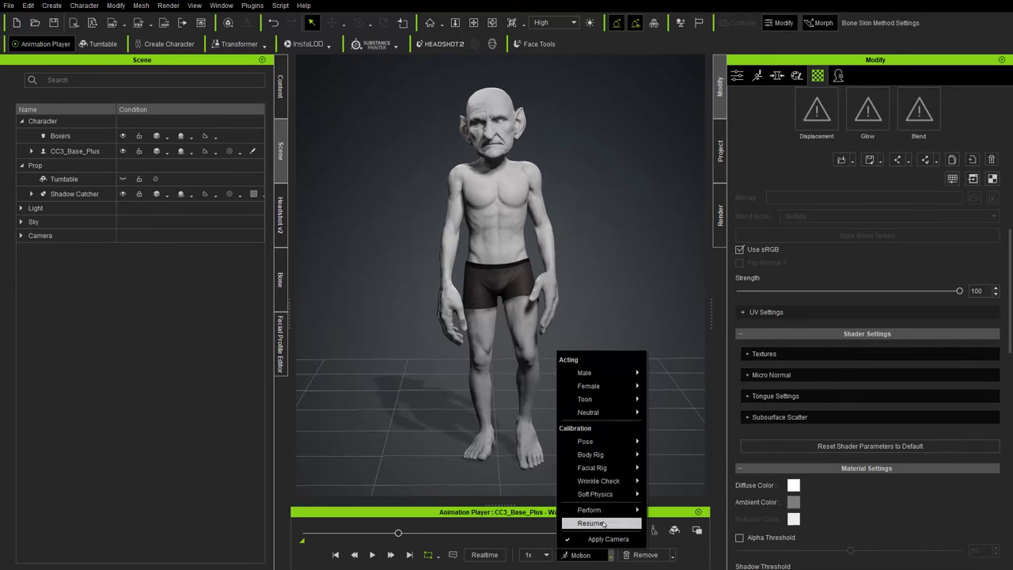
mouse_move(607, 441)
click(669, 454)
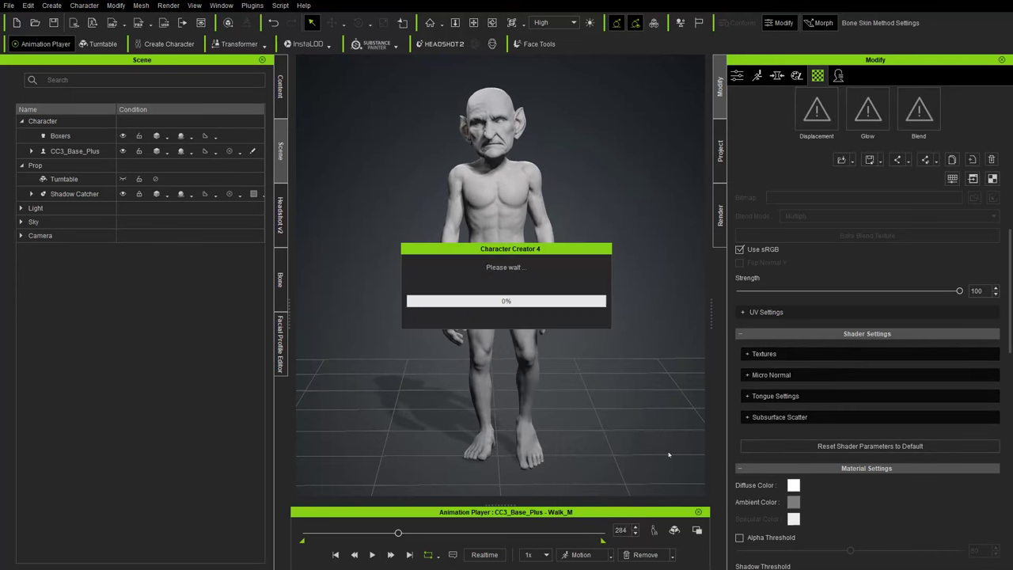
Step: Bring up the content library and examine the untextured goblin's face and upper body from close up
click(279, 87)
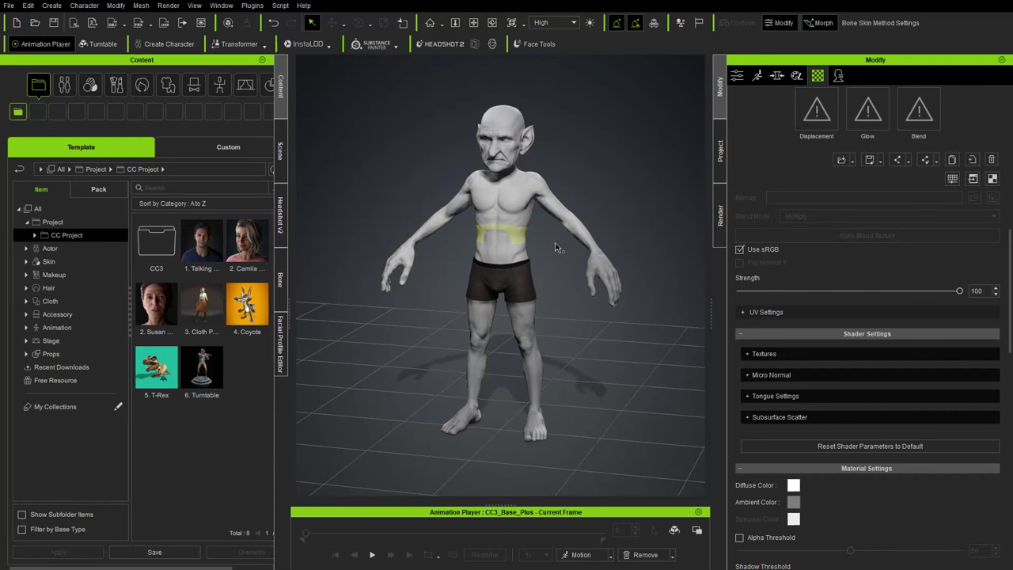
right_drag(551, 200, 568, 189)
scroll(554, 188, up, 4)
middle_drag(482, 162, 509, 369)
scroll(538, 301, up, 6)
middle_drag(572, 247, 550, 200)
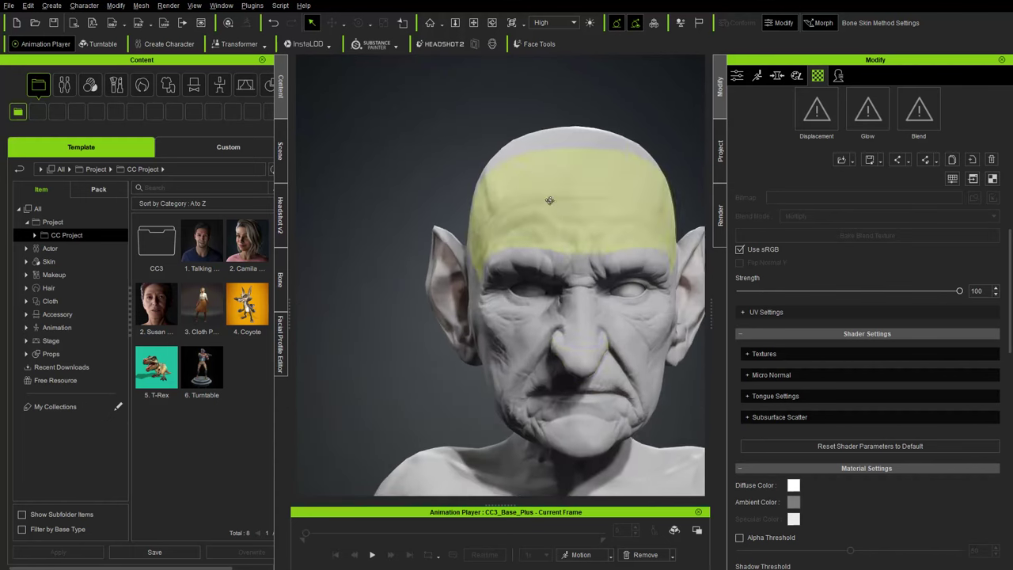
right_drag(681, 303, 601, 312)
scroll(586, 324, down, 6)
right_drag(506, 376, 574, 366)
middle_drag(495, 288, 478, 172)
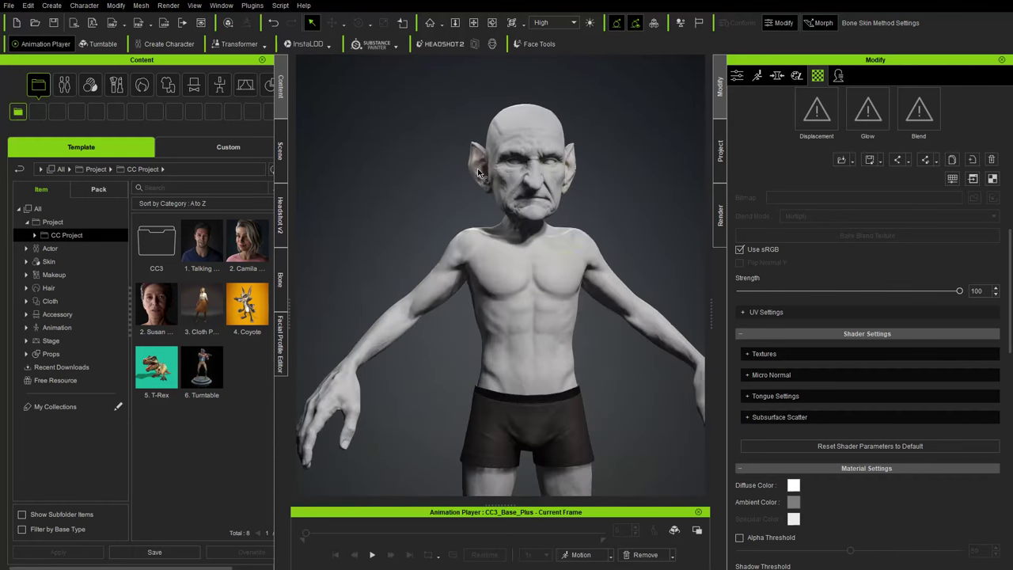
right_drag(554, 204, 532, 206)
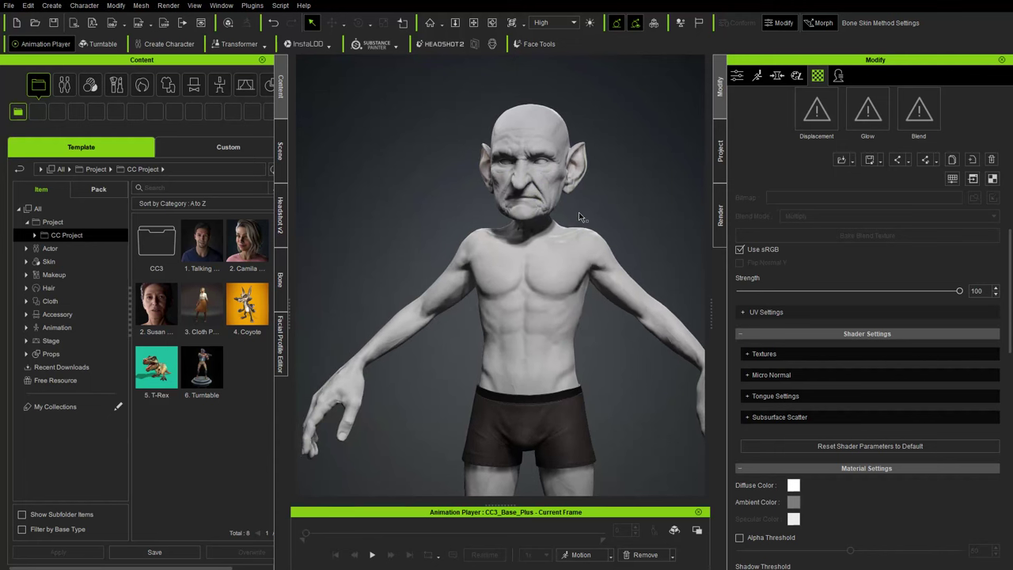
Step: Apply the CC4 Kevin skin from the Normal overall skins with its textures and shader settings, ignoring the head normal texture
click(89, 85)
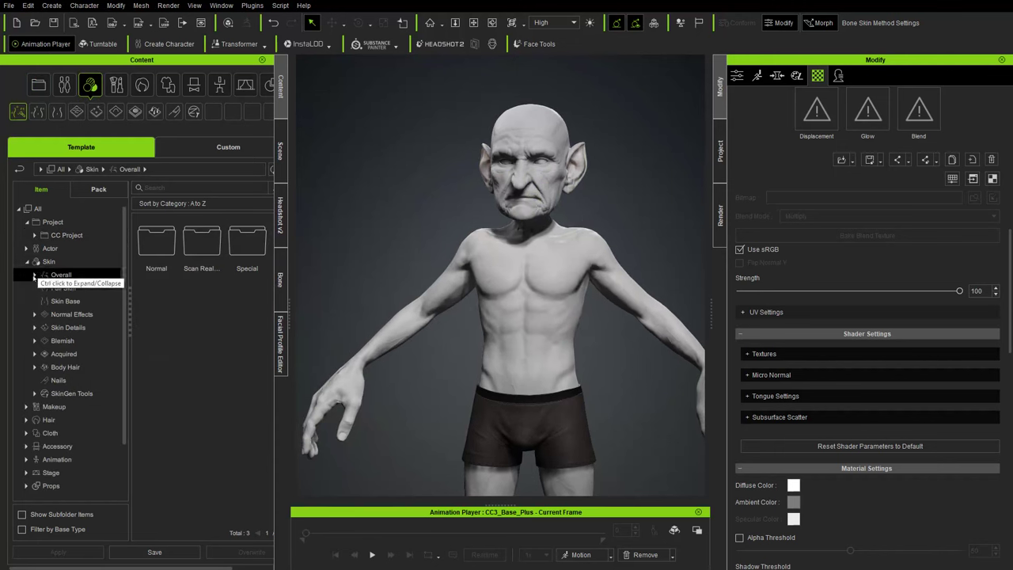
click(68, 289)
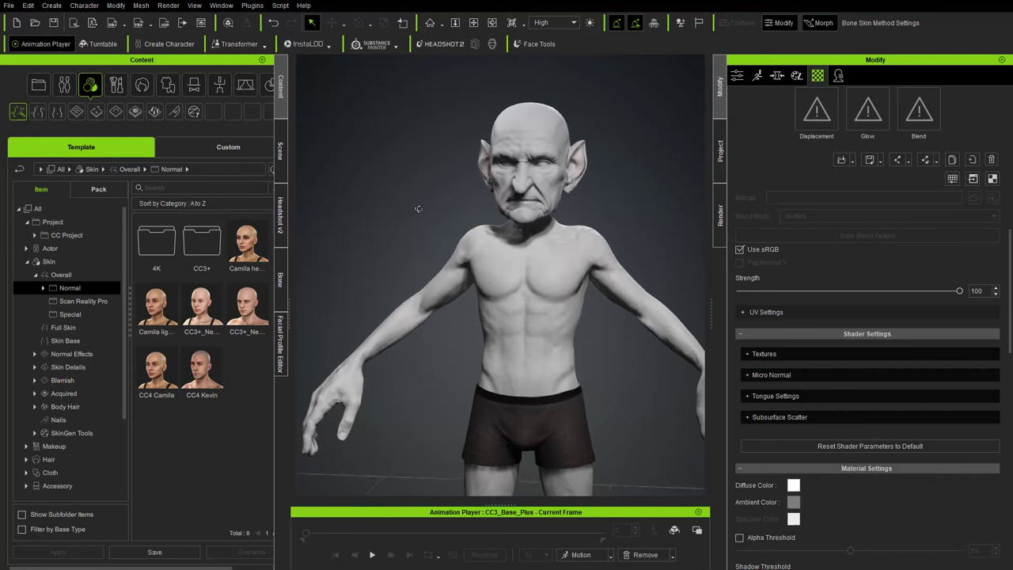
double_click(198, 369)
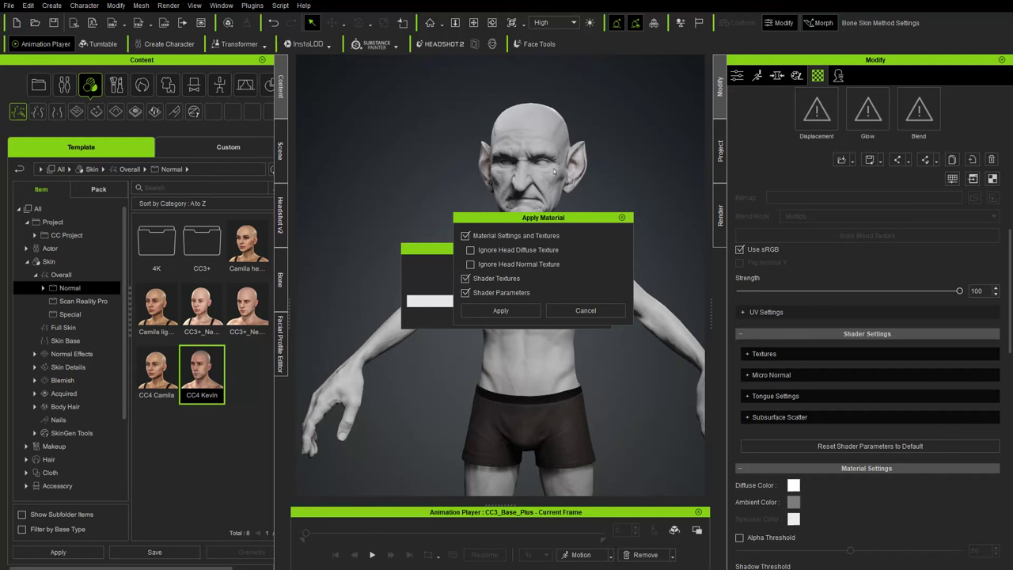
click(501, 266)
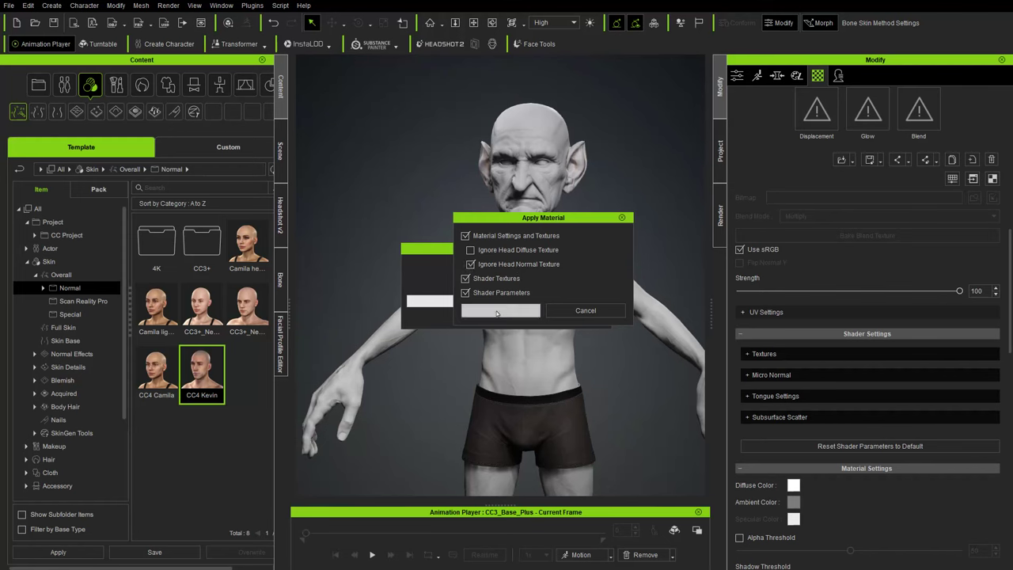
click(501, 311)
right_drag(400, 191, 461, 211)
scroll(548, 149, up, 5)
middle_drag(554, 143, 496, 370)
right_drag(496, 370, 554, 318)
scroll(502, 328, down, 5)
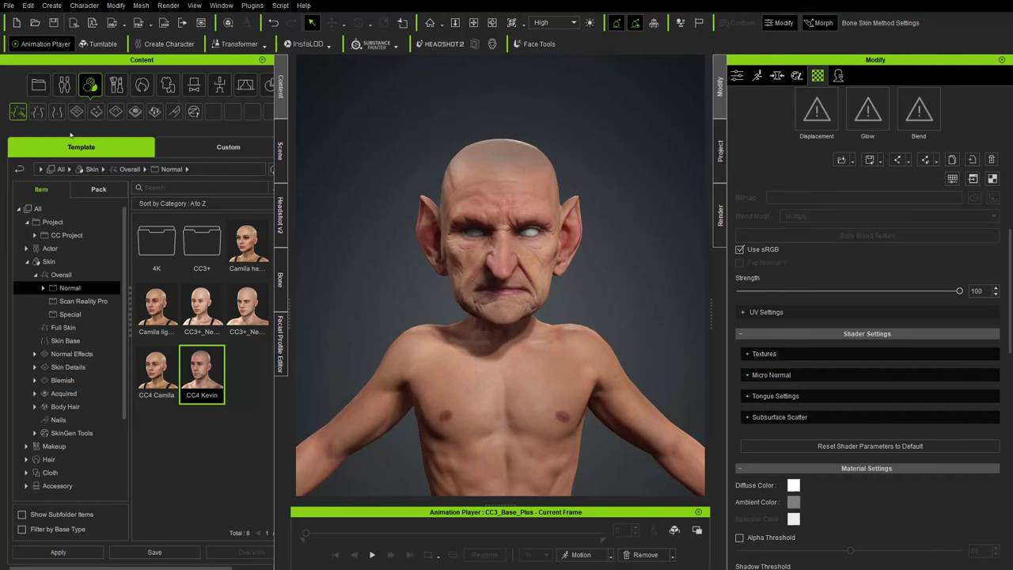
Step: Apply the yellowish 1 Normal Teeth_5 preset to the character's teeth, replacing only the material
click(64, 84)
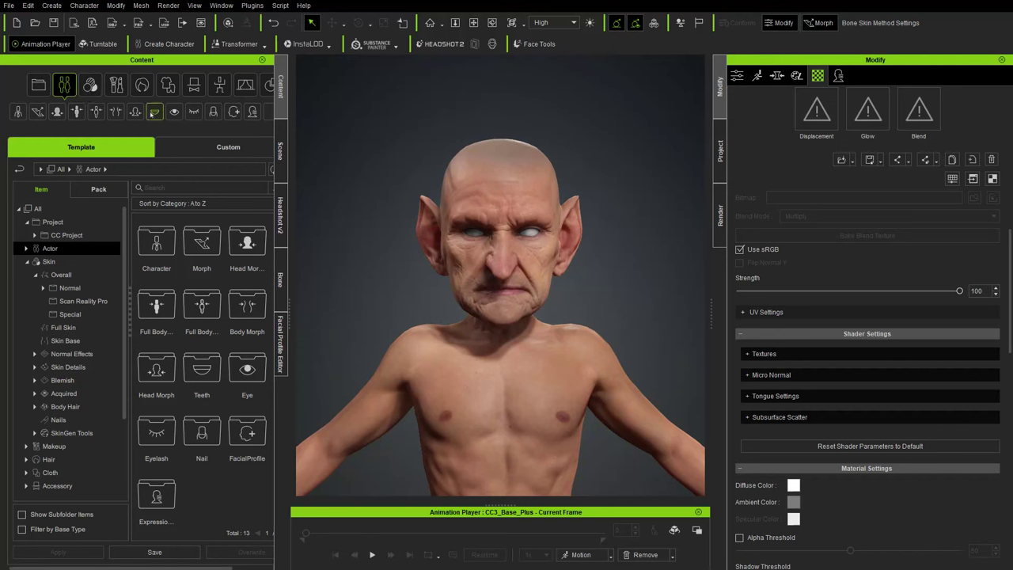
click(155, 111)
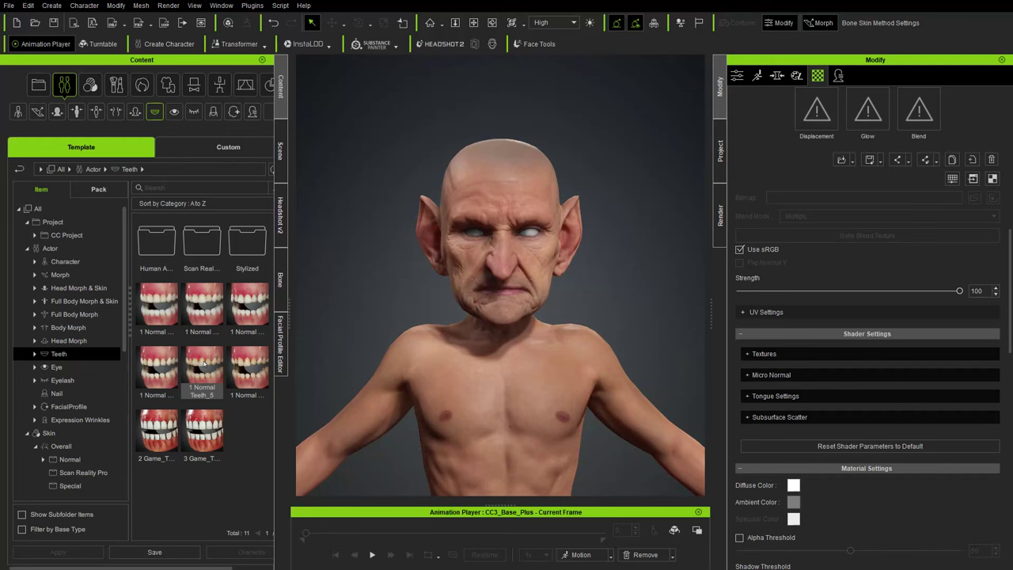
double_click(204, 365)
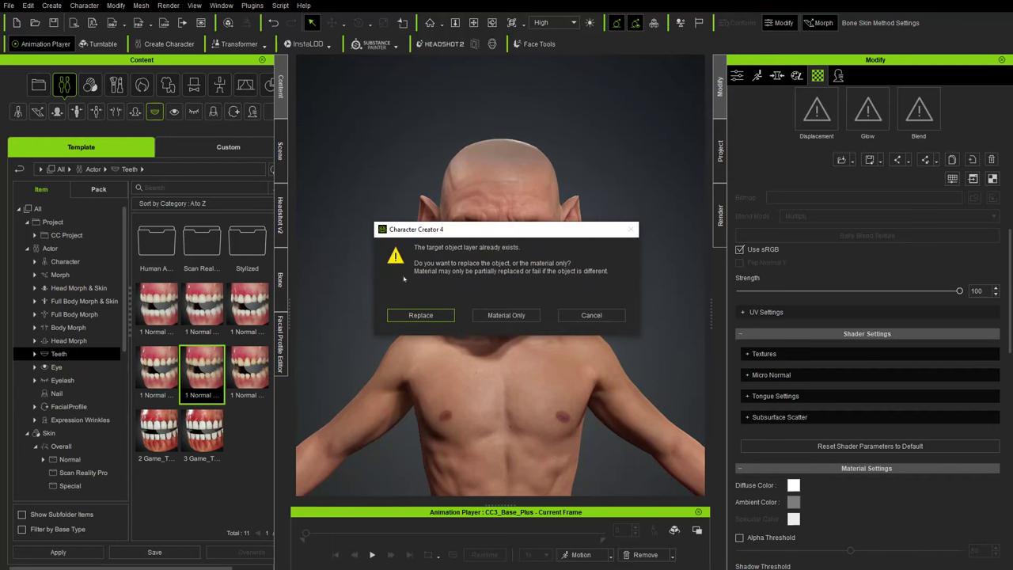
click(506, 315)
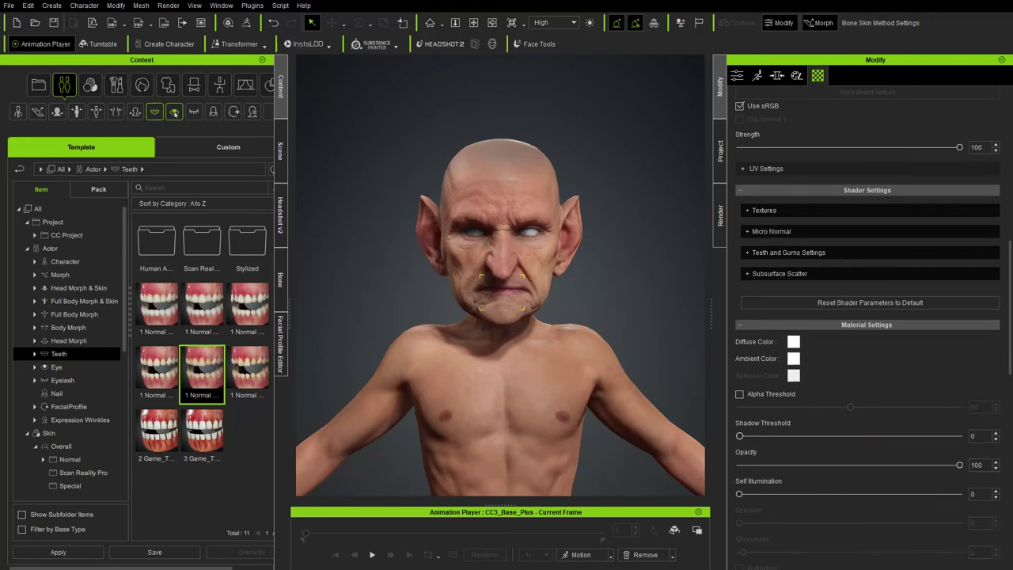
Step: Apply the Eyes_01 preset to the character's eyes as material only
click(174, 112)
double_click(157, 306)
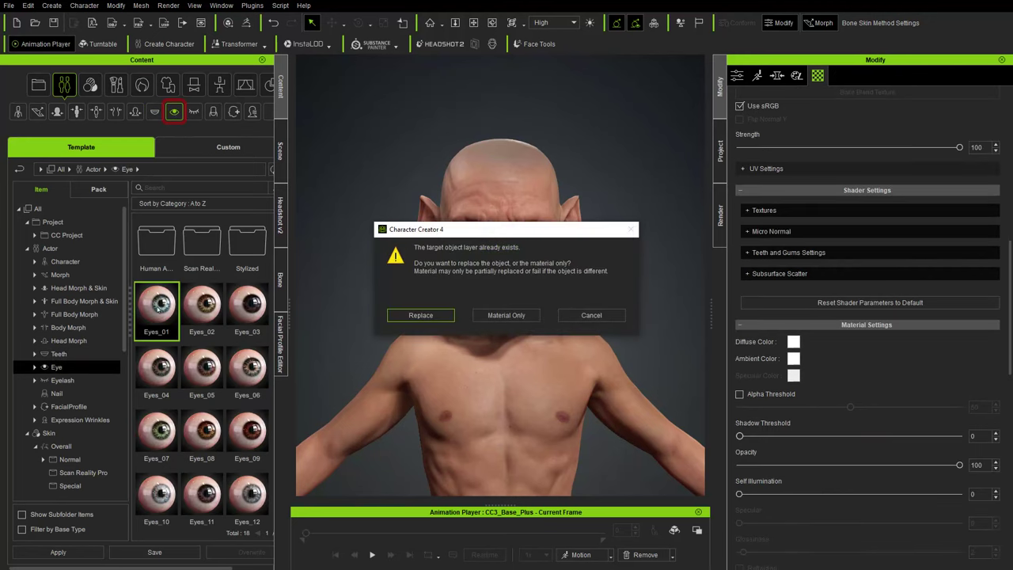
click(506, 315)
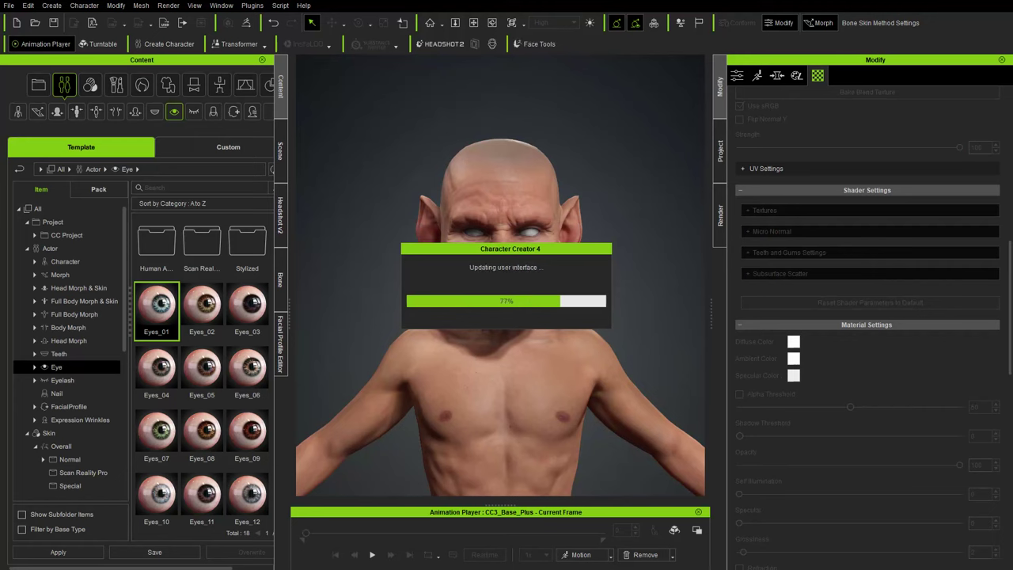
right_drag(620, 175, 628, 219)
scroll(578, 226, up, 5)
middle_drag(566, 221, 538, 305)
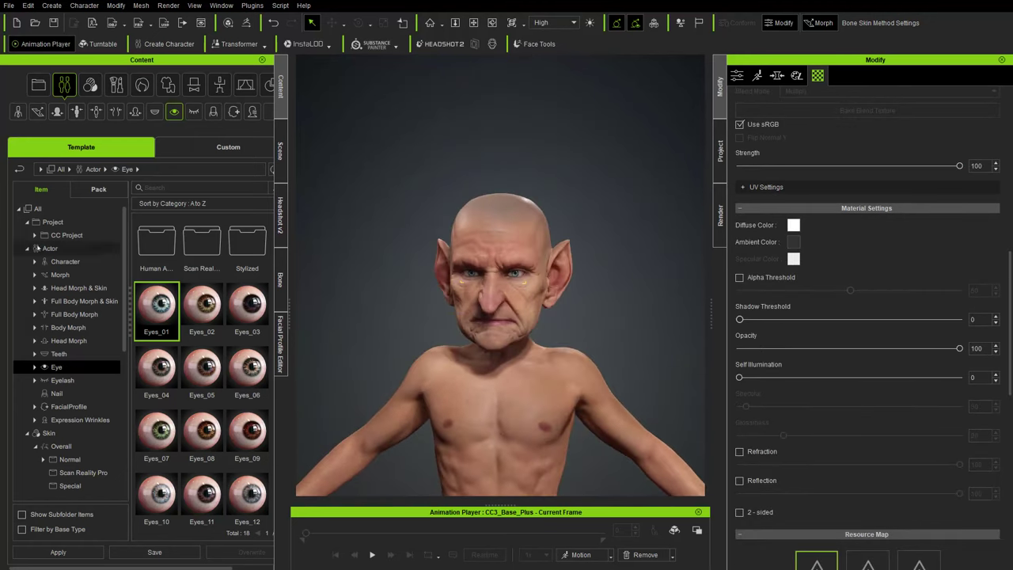
Step: Apply the Kevin expression wrinkles preset to the character
click(50, 248)
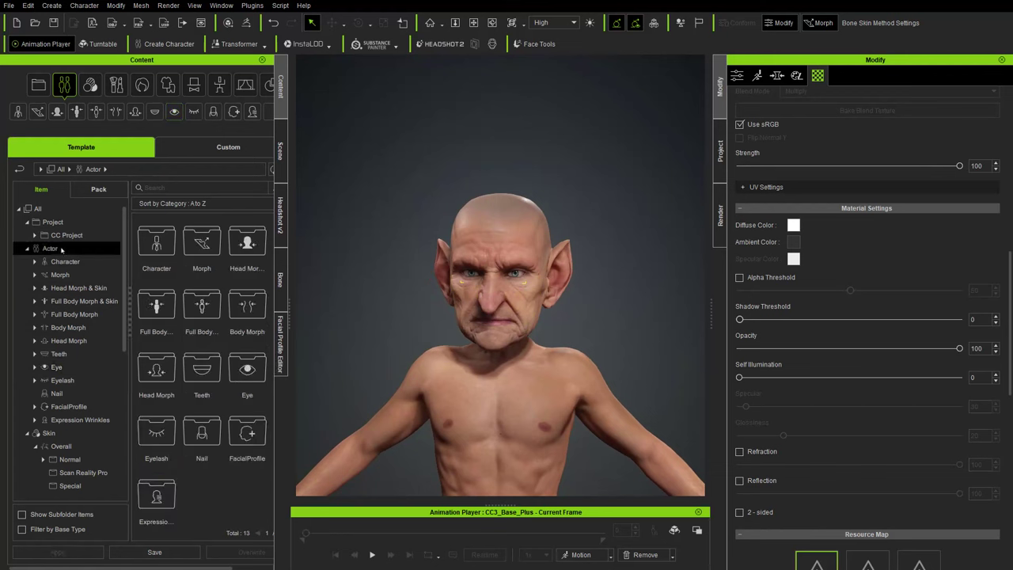
click(79, 419)
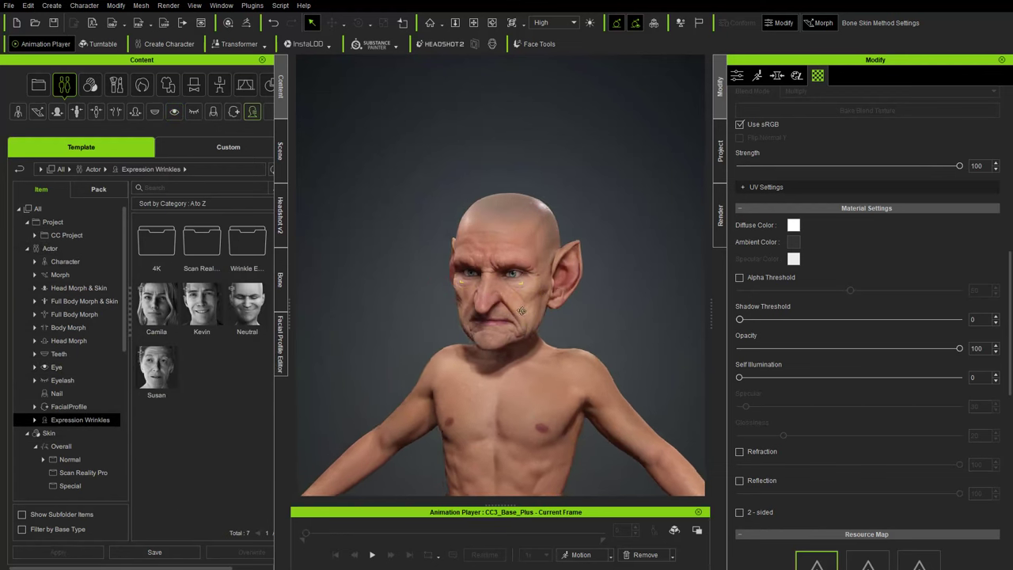
double_click(204, 308)
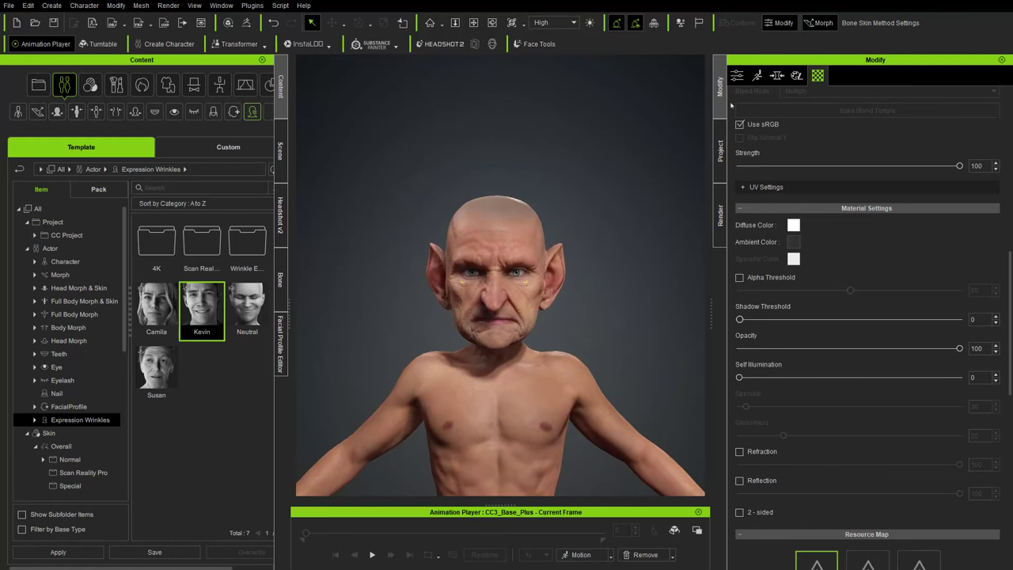
Step: Enable Check with Expressions in the Expression Wrinkles settings of the CC3_Base_Plus character
click(280, 150)
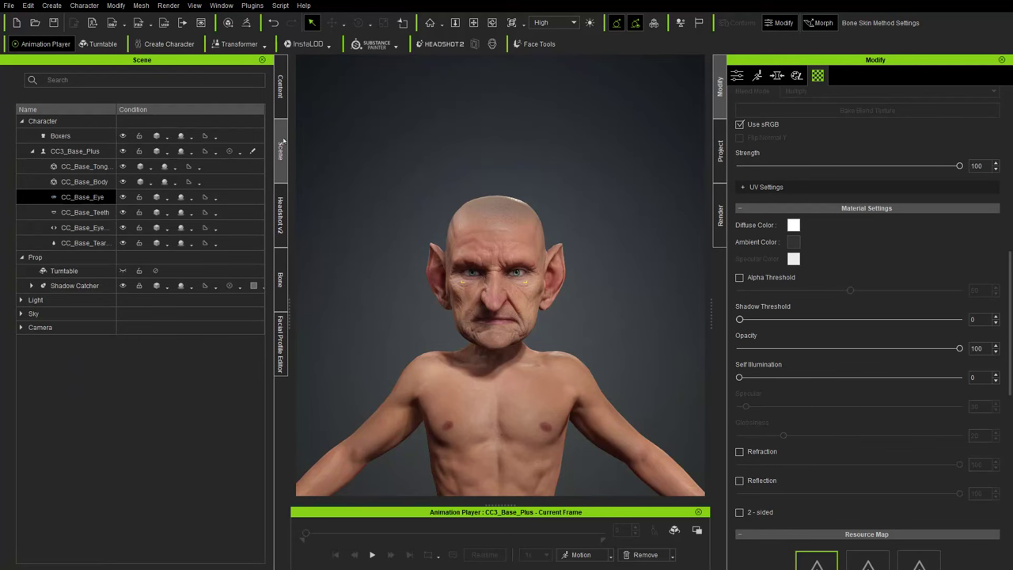
click(60, 151)
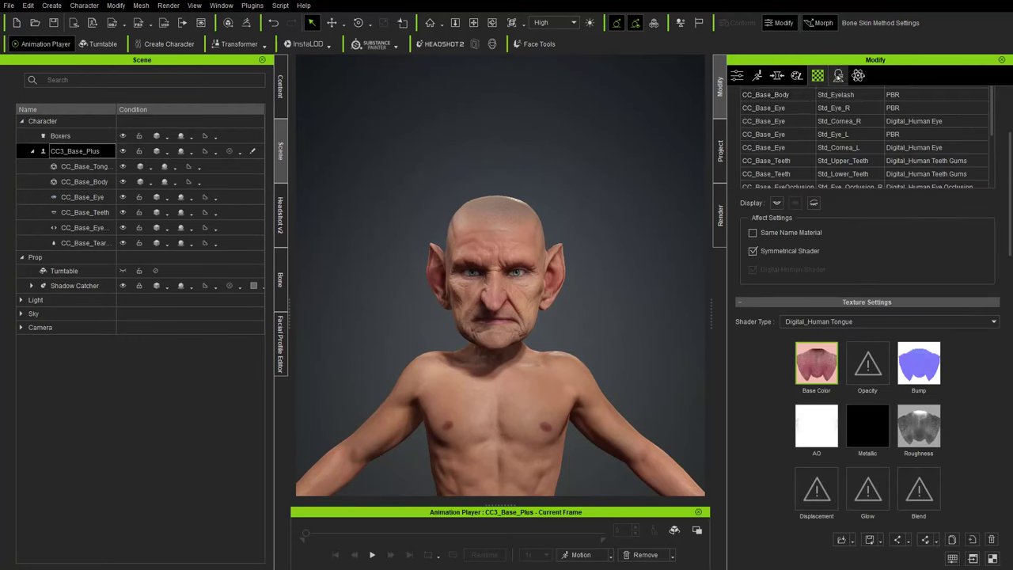
click(838, 76)
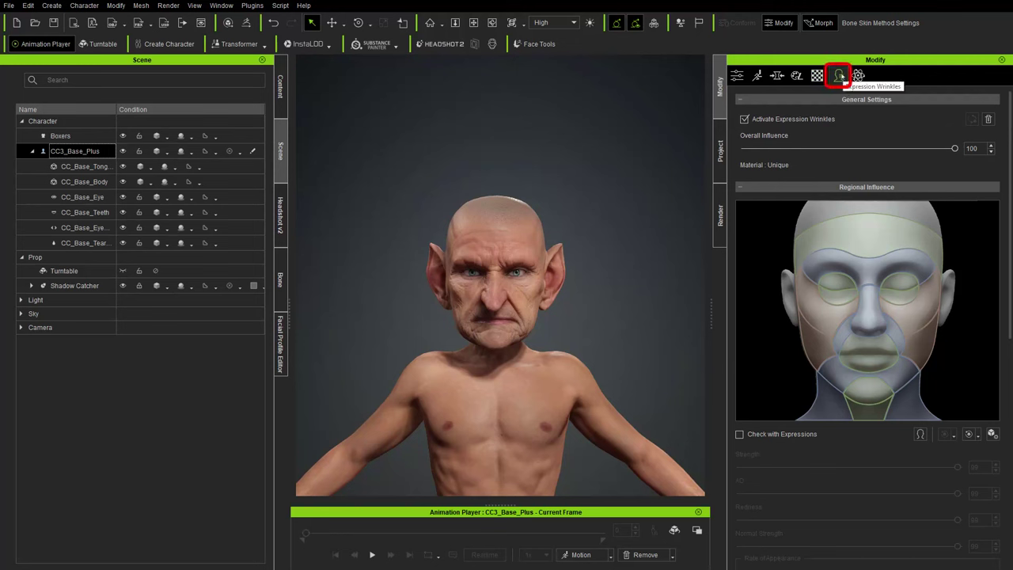
click(739, 434)
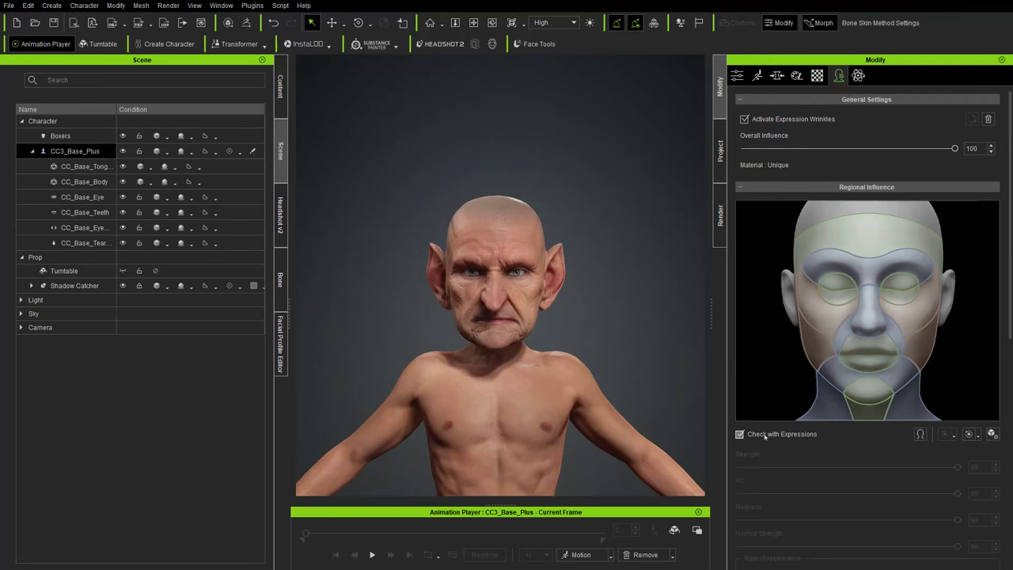
Step: Preview the expression wrinkles of the cheek and forehead regions on the goblin's face
click(863, 241)
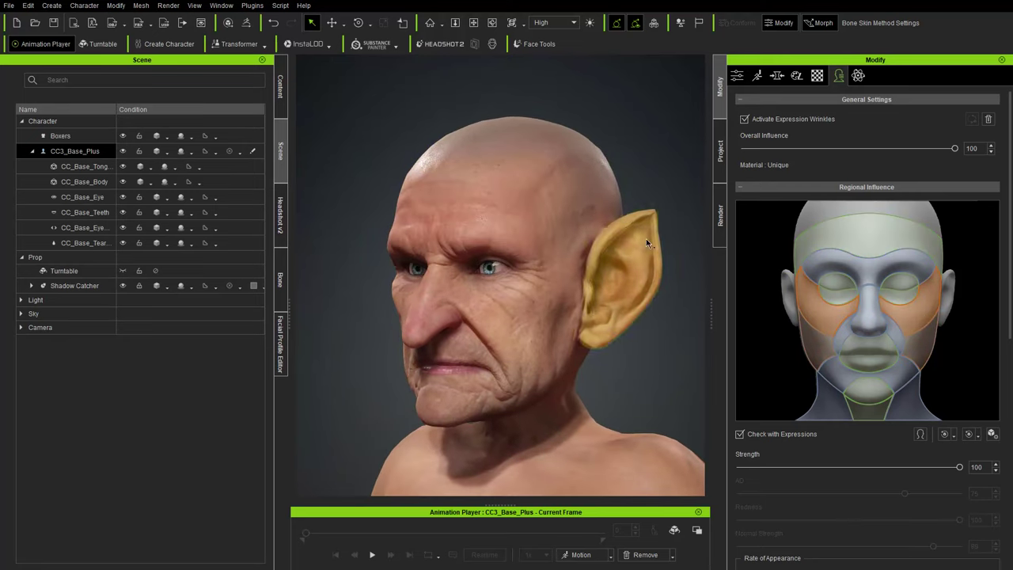
right_drag(479, 215, 440, 213)
right_drag(654, 260, 557, 269)
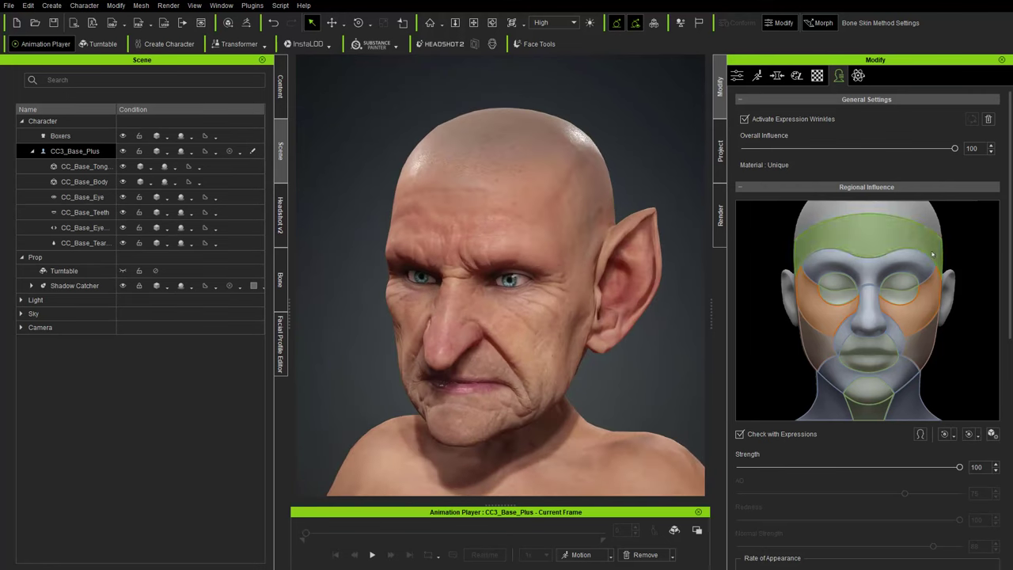
click(899, 240)
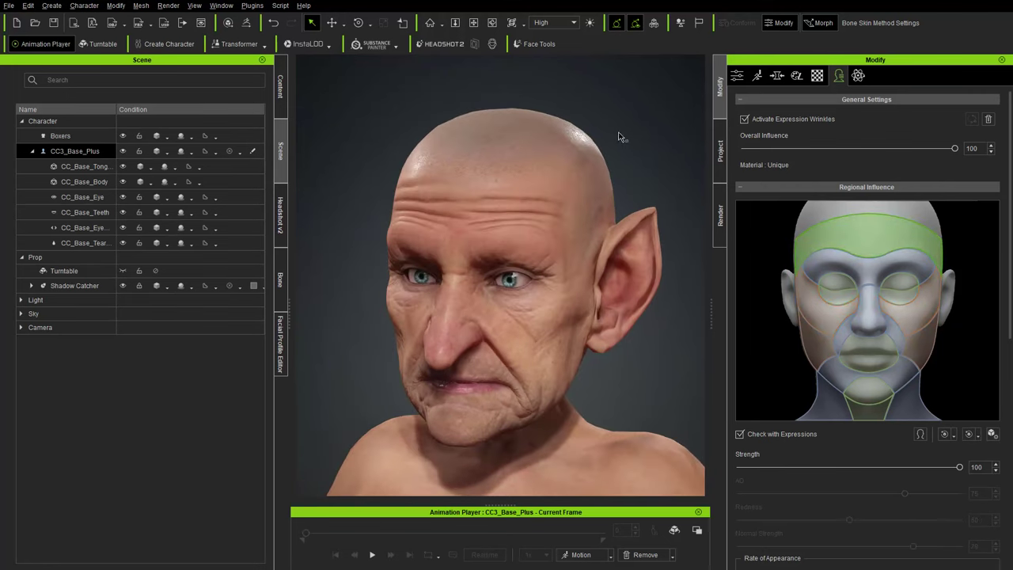
right_drag(622, 137, 689, 168)
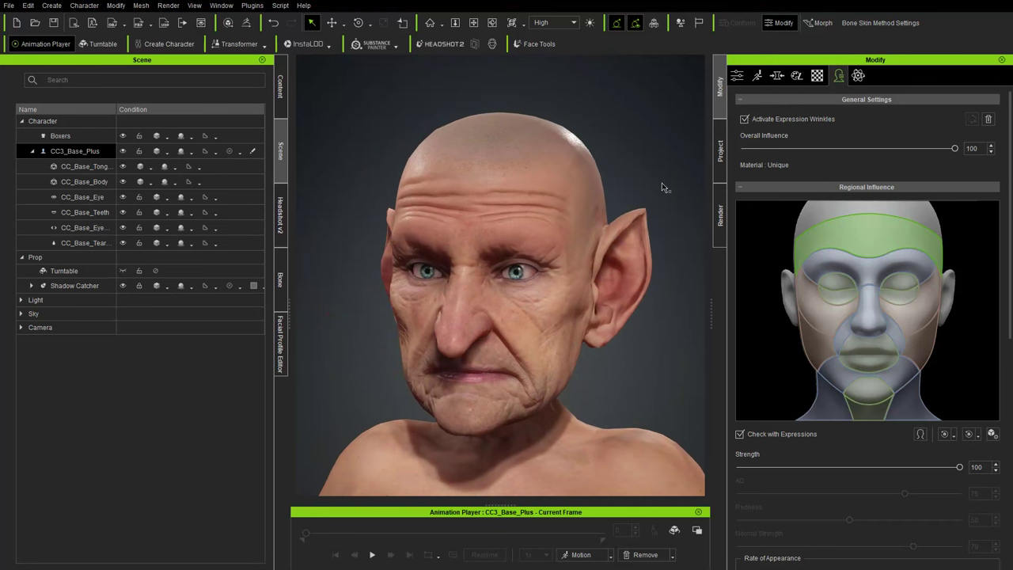
right_drag(663, 188, 583, 222)
scroll(583, 224, down, 10)
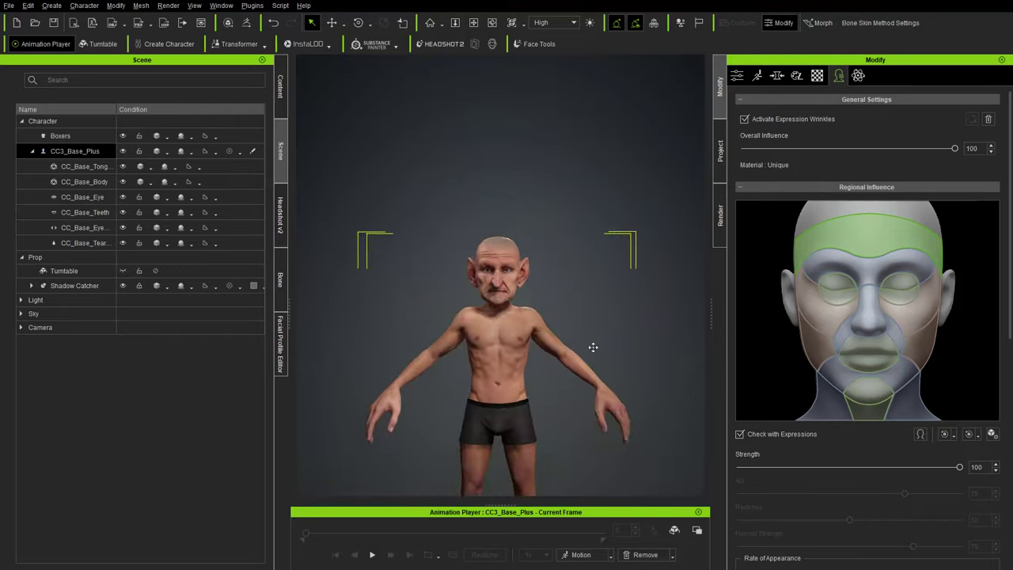
middle_drag(593, 347, 584, 228)
right_drag(584, 227, 574, 250)
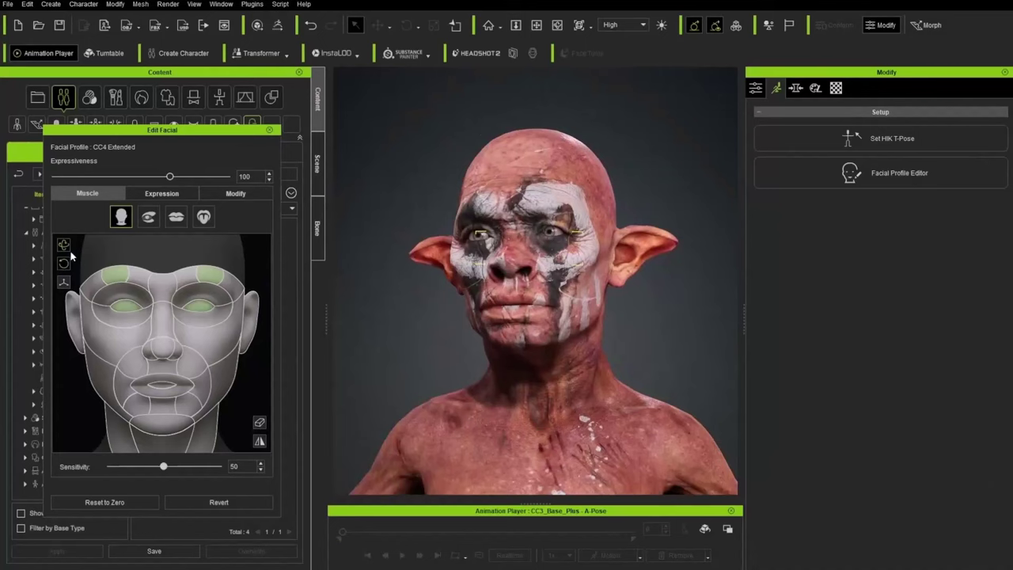
drag(167, 384, 203, 389)
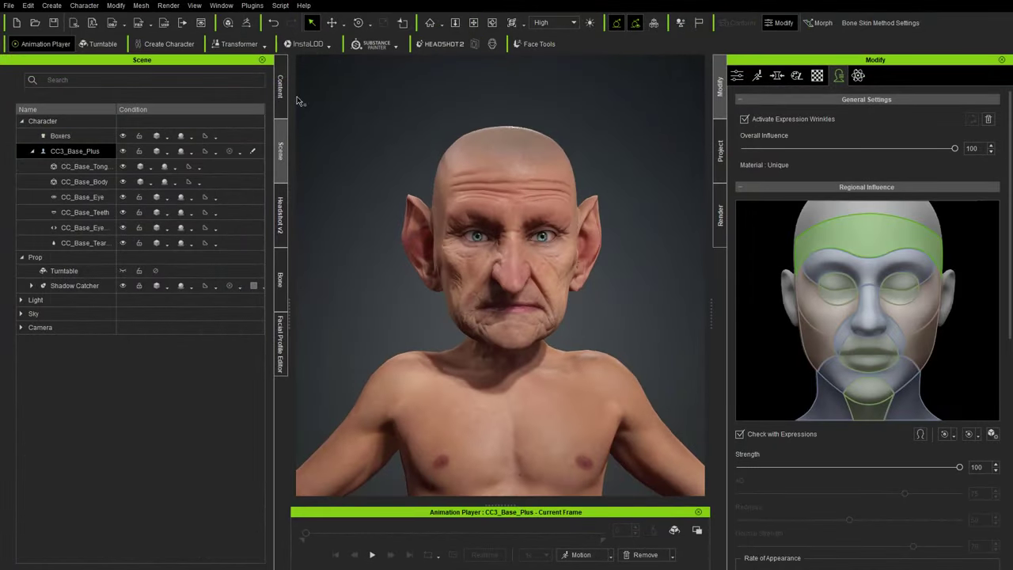
Step: Open the Realistic folder of Wrinkle Essentials among the actor's Expression Wrinkles content
click(281, 87)
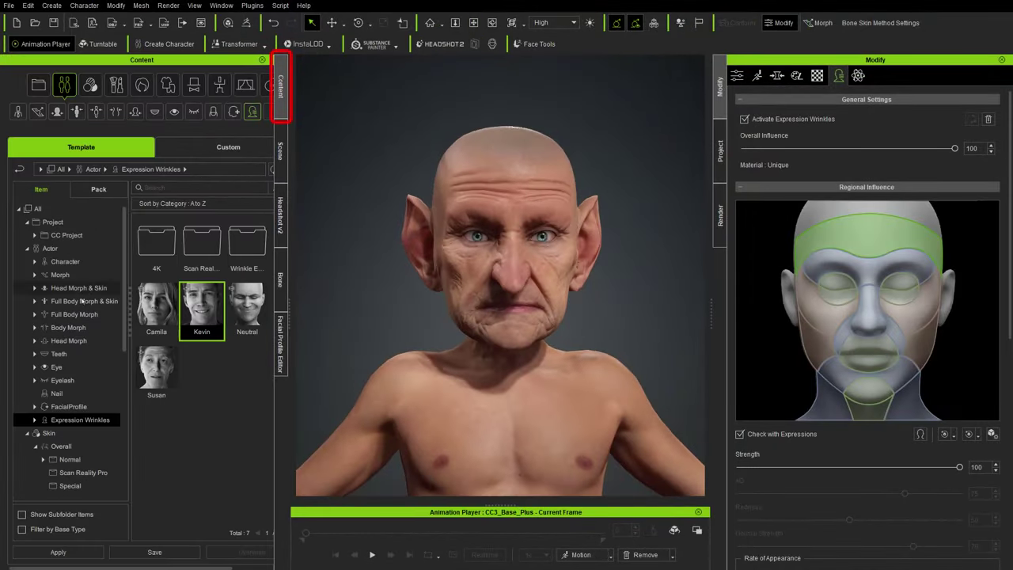
click(35, 421)
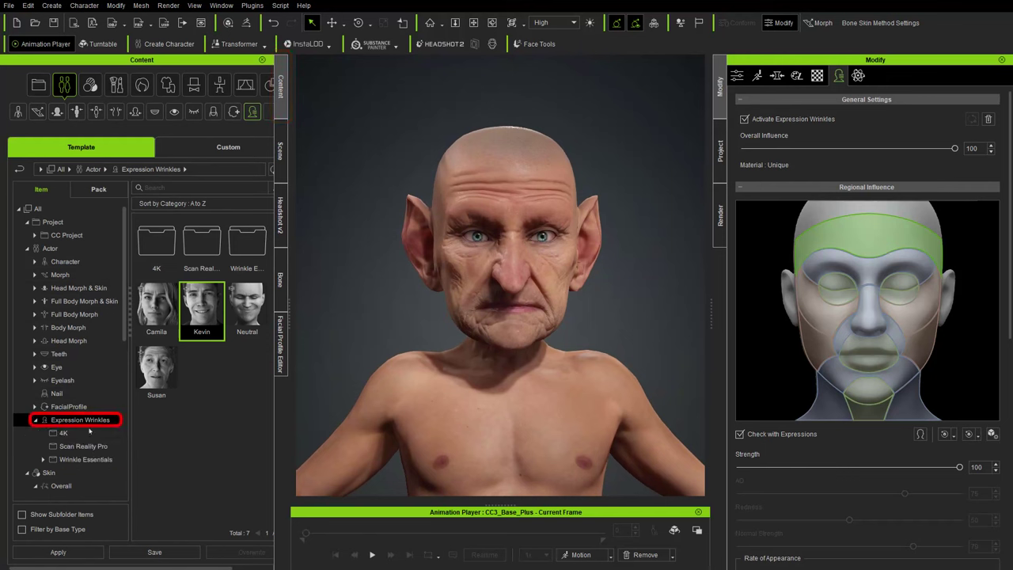
click(80, 460)
click(43, 460)
click(77, 474)
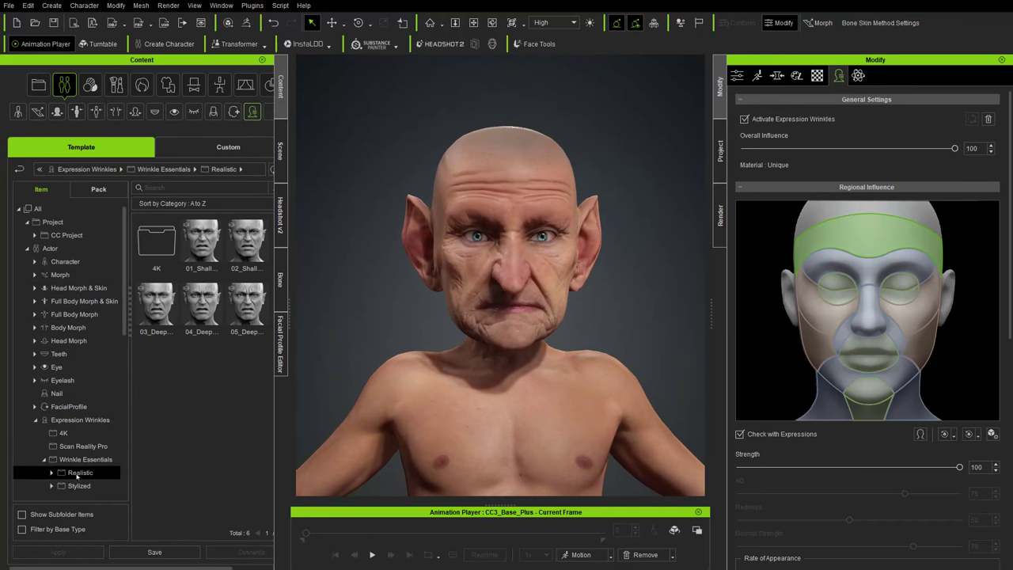
Step: Apply the realistic wrinkle preset beginning with 05_Deep to the goblin character's face
click(207, 310)
click(246, 307)
click(249, 249)
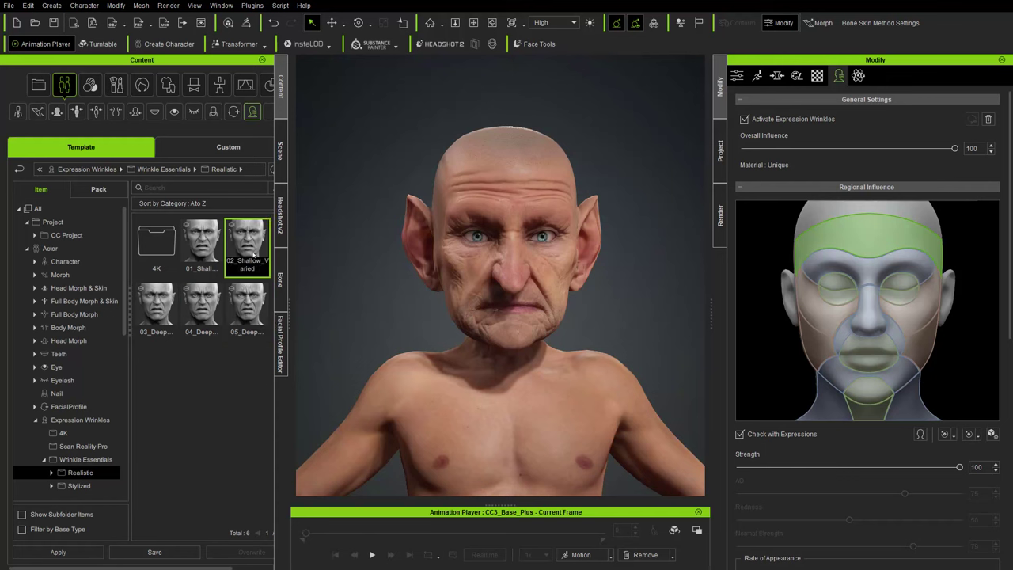
click(251, 299)
drag(247, 301, 486, 343)
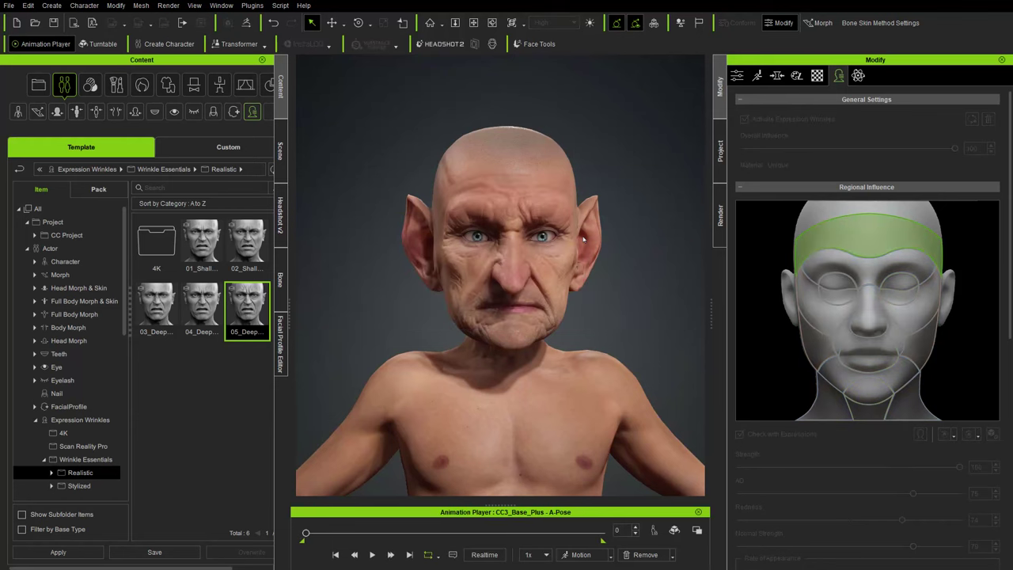
middle_drag(617, 252, 512, 214)
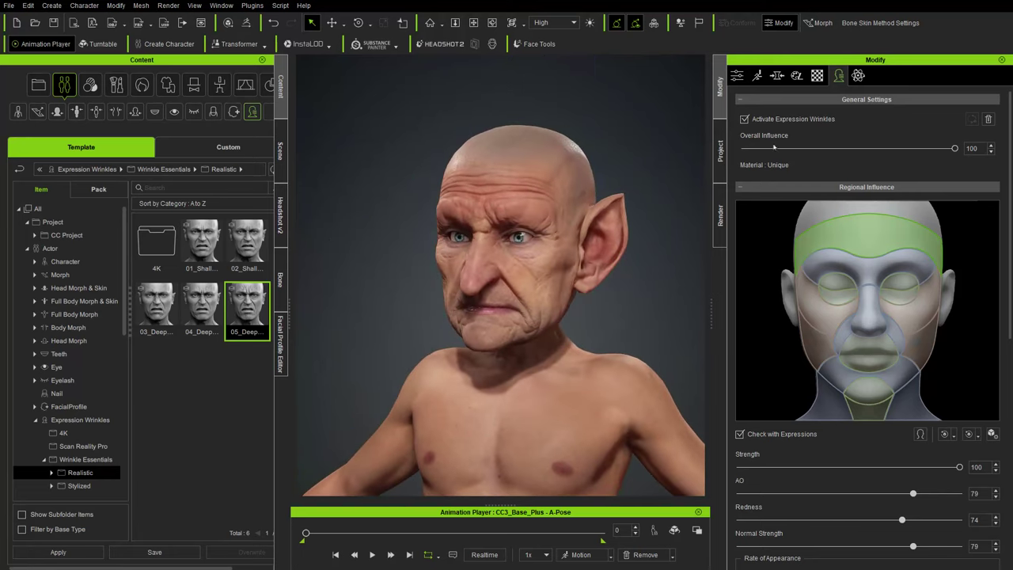
Step: Load the Dramatic_Male wrinkle check motion on the character and play it to review the facial wrinkles
click(580, 555)
mouse_move(618, 481)
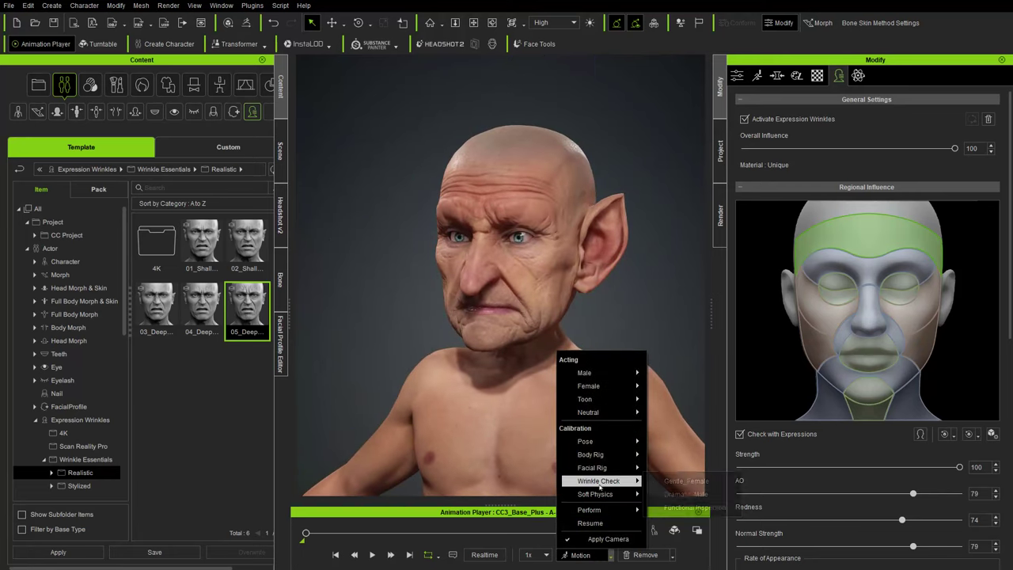
click(583, 556)
click(583, 556)
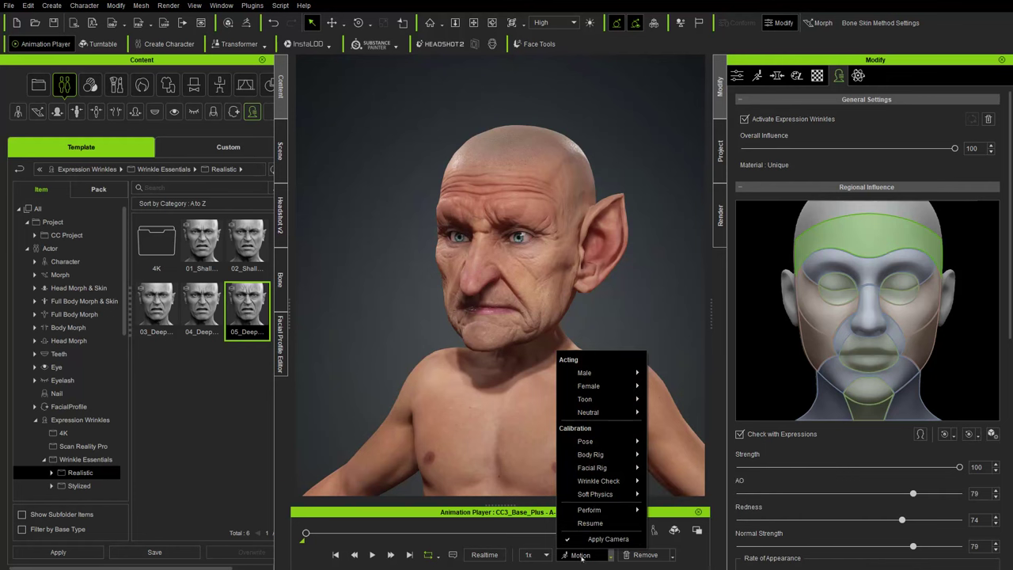
mouse_move(602, 480)
click(685, 494)
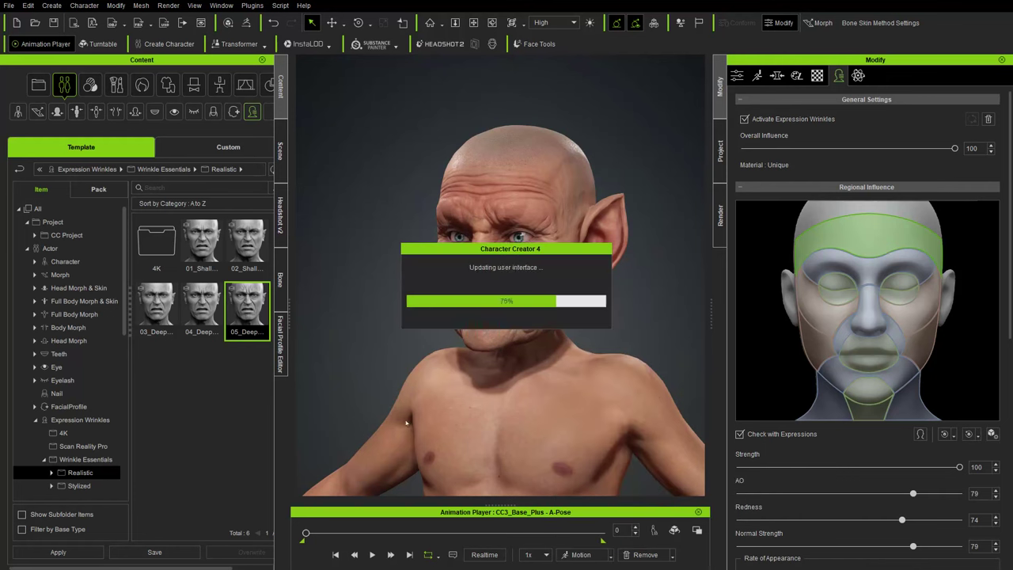
click(372, 554)
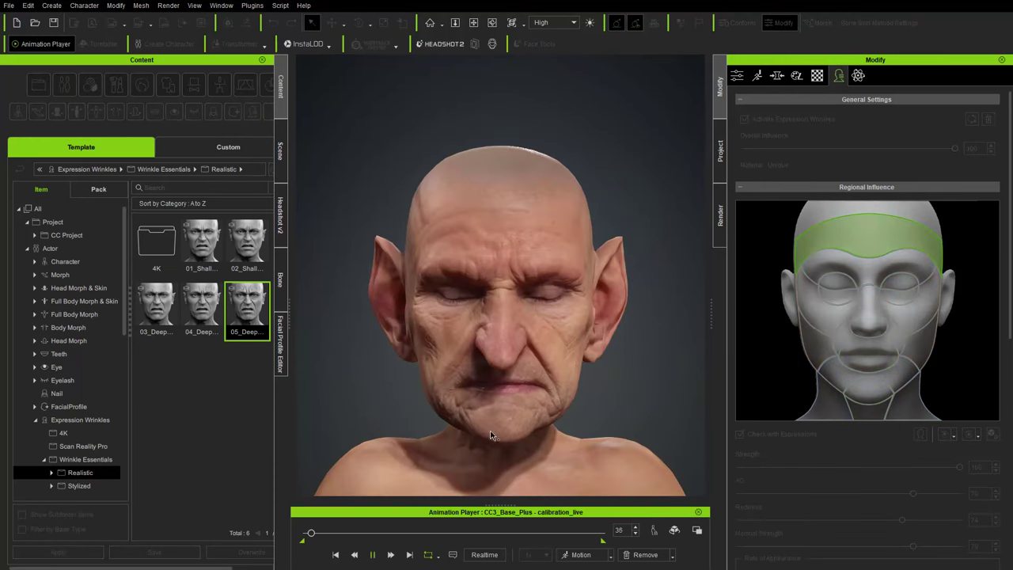
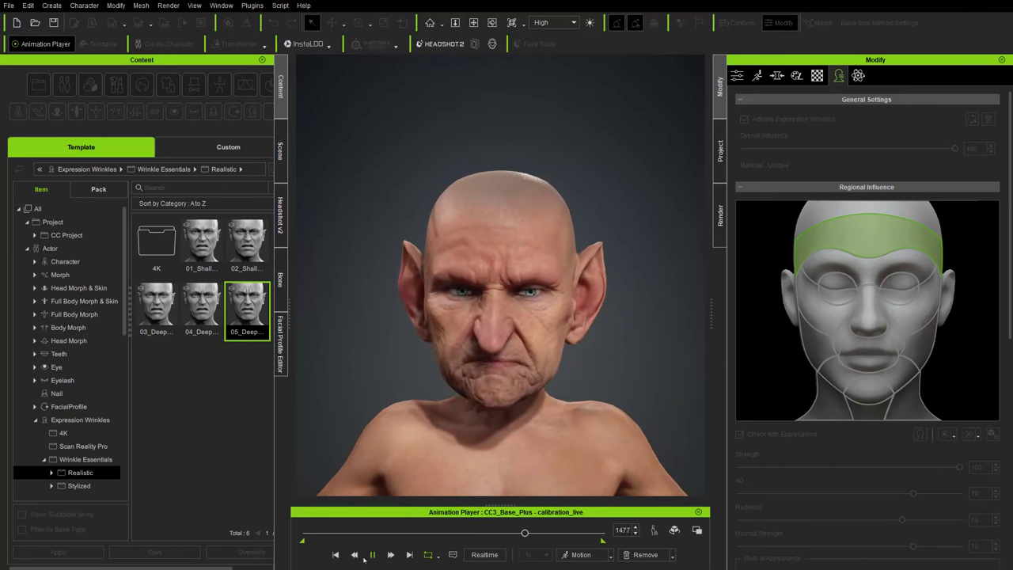
Step: Stop the wrinkle check motion, return the character to the A-pose and remove its expression wrinkles
click(610, 555)
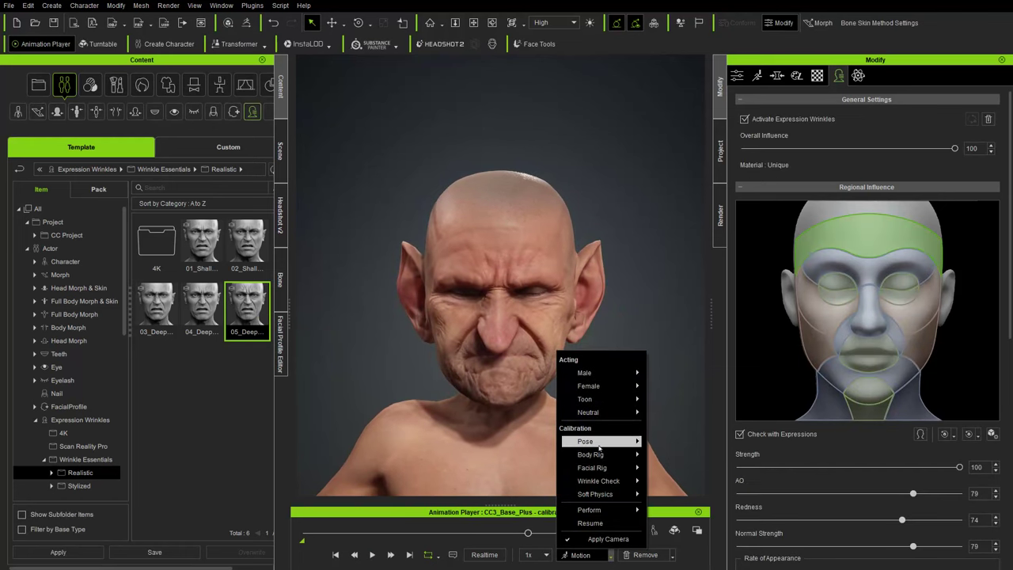
mouse_move(602, 441)
click(671, 441)
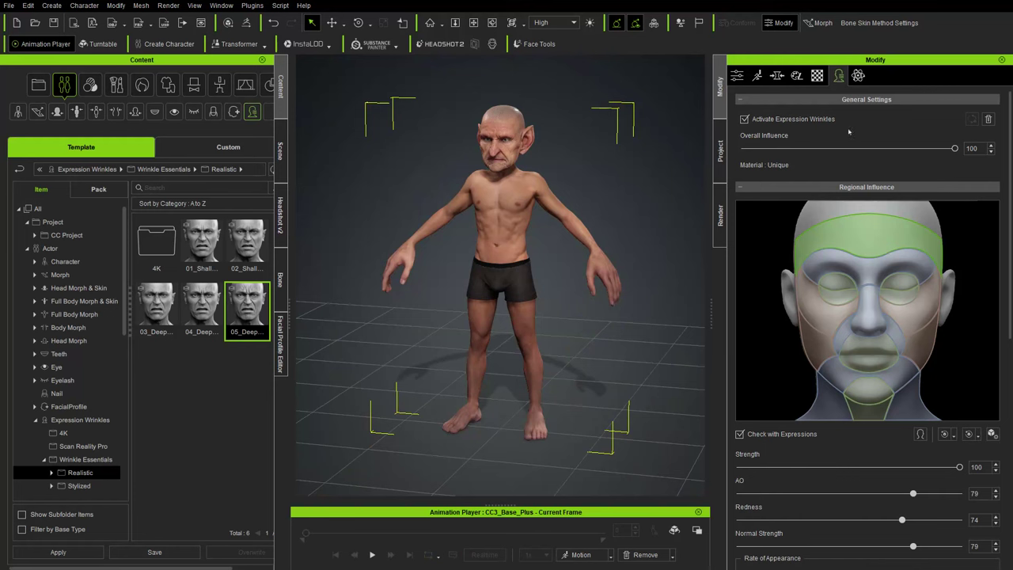
click(988, 118)
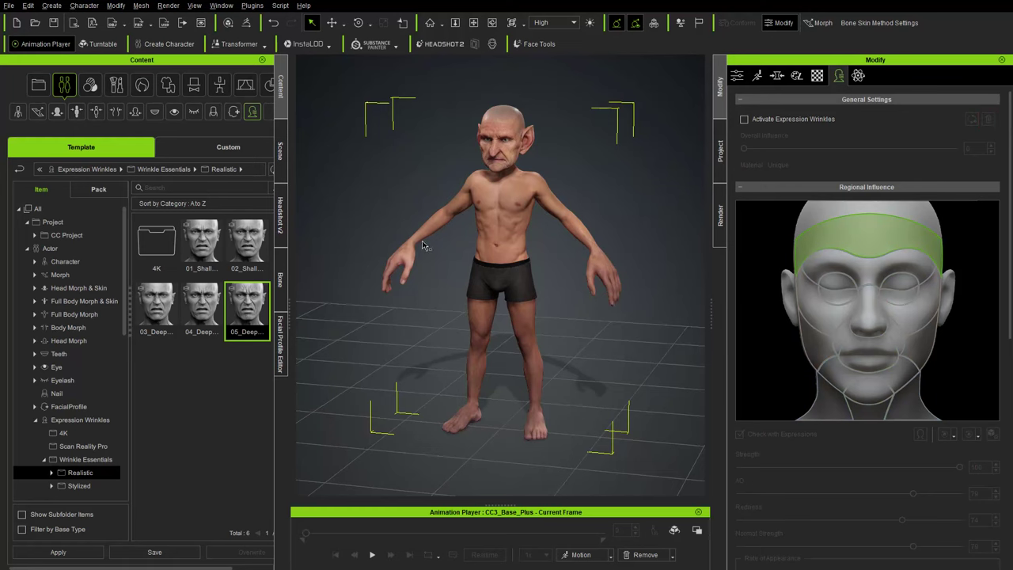
Step: Examine the character's face and body from several angles, and the detailed GoblinHead_Untextured sculpt in ZBrush
scroll(423, 246, up, 5)
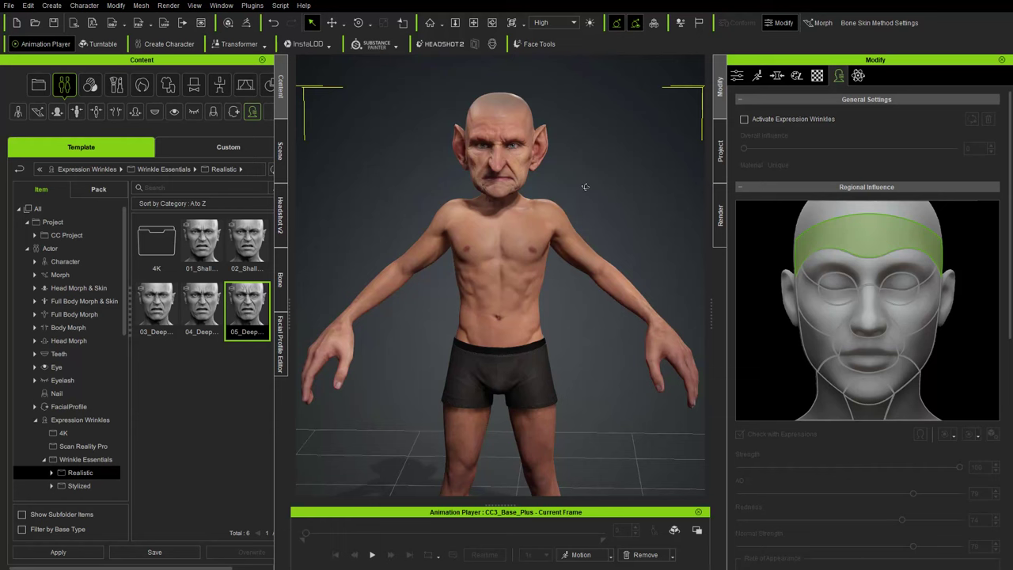
scroll(536, 206, down, 1)
right_drag(524, 209, 489, 179)
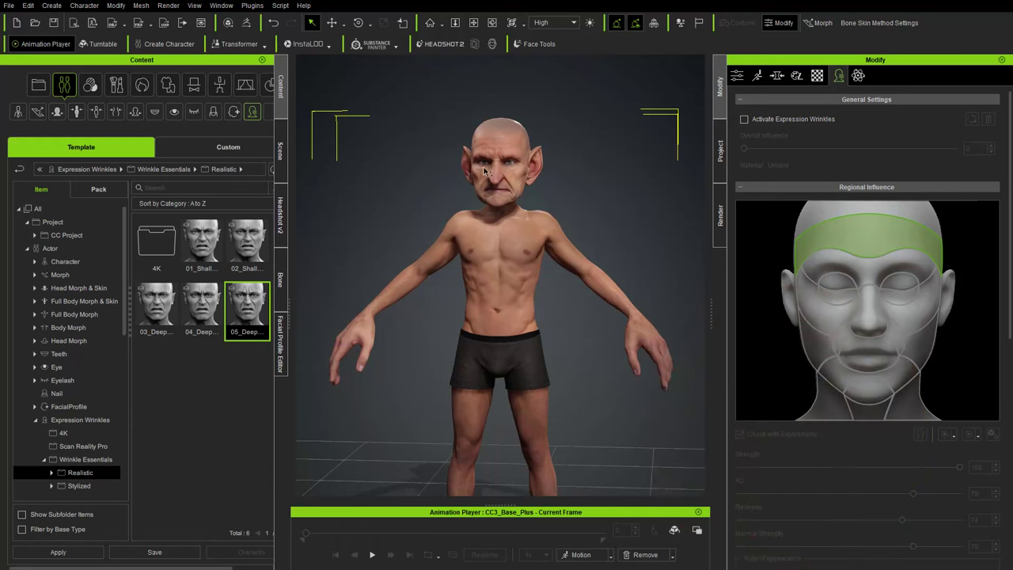
right_drag(650, 273, 585, 288)
scroll(585, 287, down, 3)
middle_drag(585, 286, 581, 241)
scroll(523, 240, up, 1)
right_drag(524, 239, 622, 268)
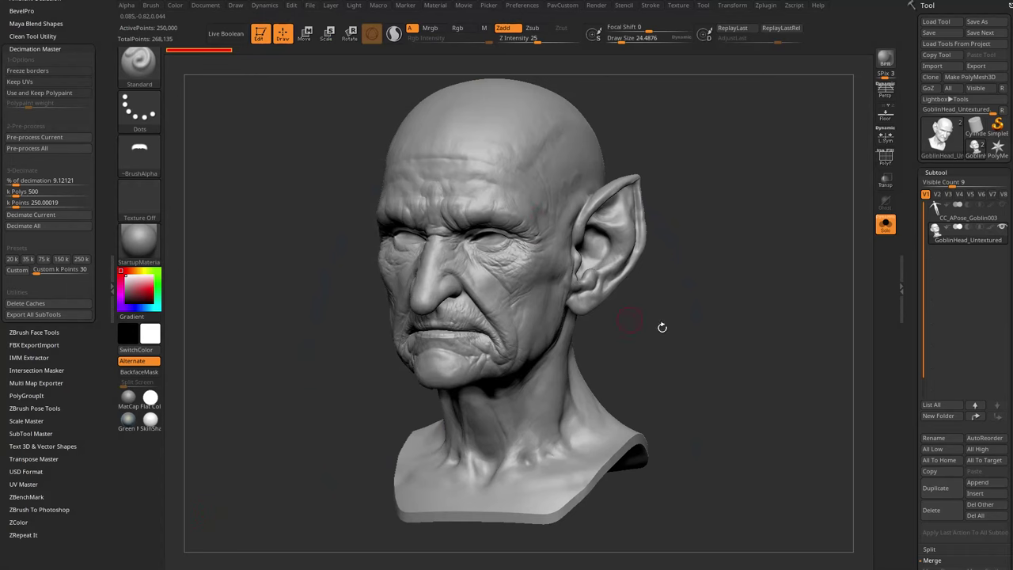
drag(662, 330, 679, 174)
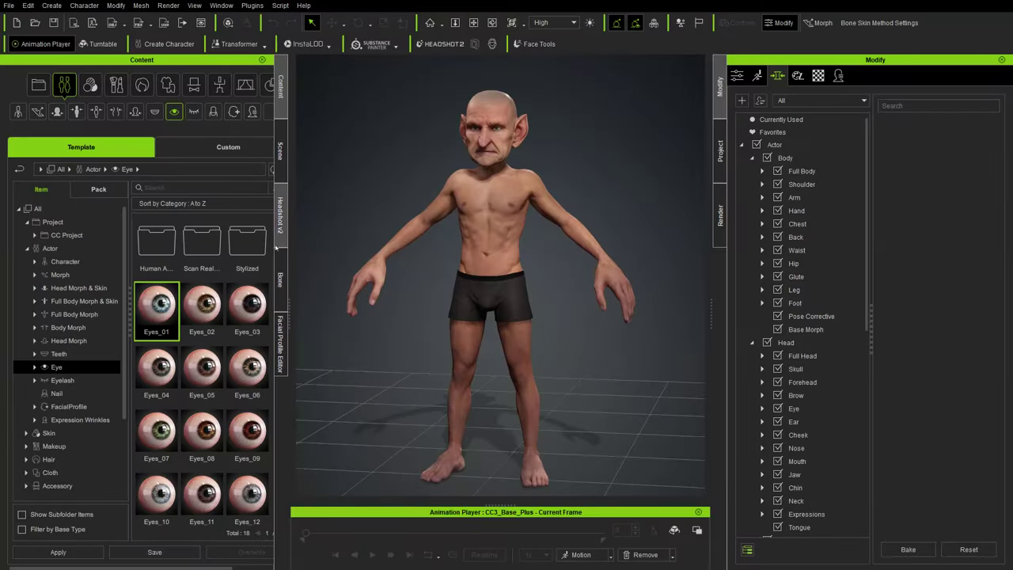
Step: Delete the Boxers from the character and select CC3_Base_Plus together with all of its meshes
click(282, 154)
click(49, 135)
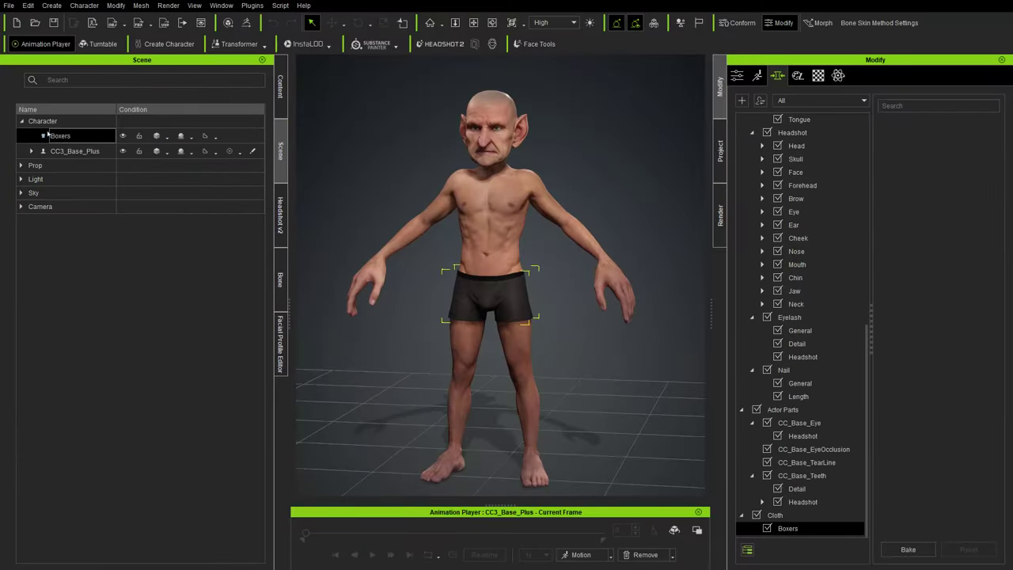
key(Delete)
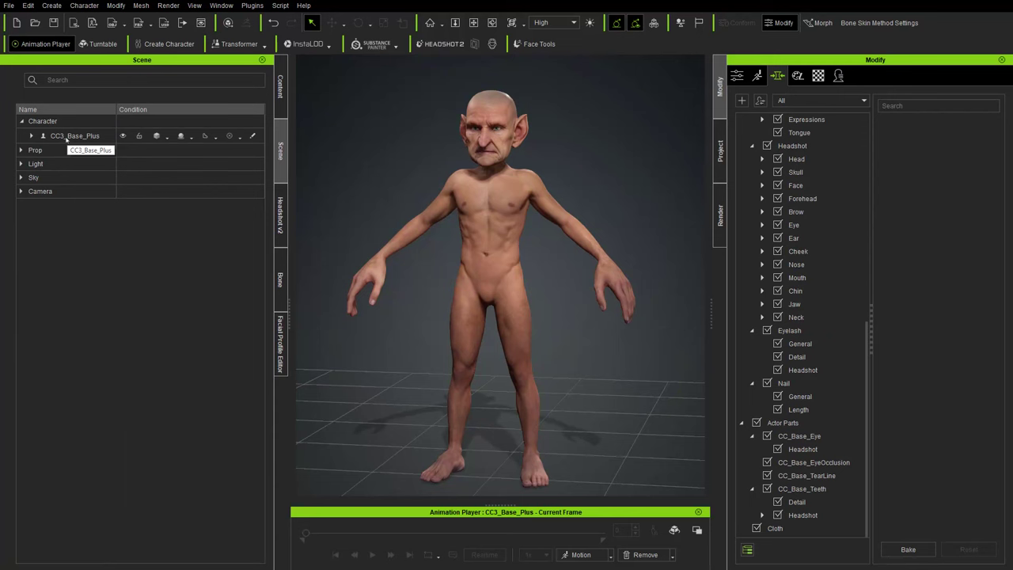
double_click(68, 137)
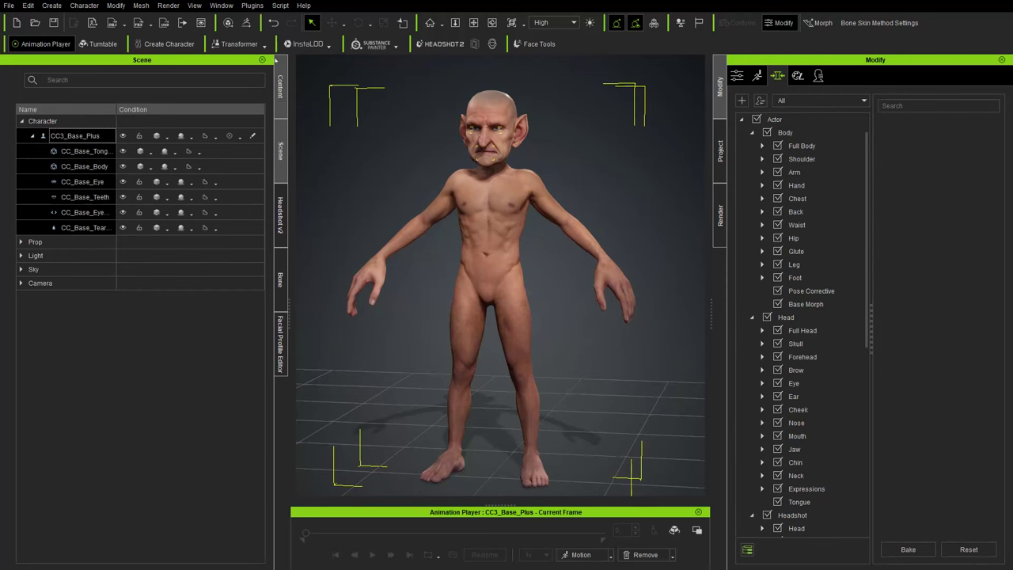
Step: Cancel the GoZ transfer that uses the Relink template, switch to ZBrush and clear the GoZ cache files
click(247, 22)
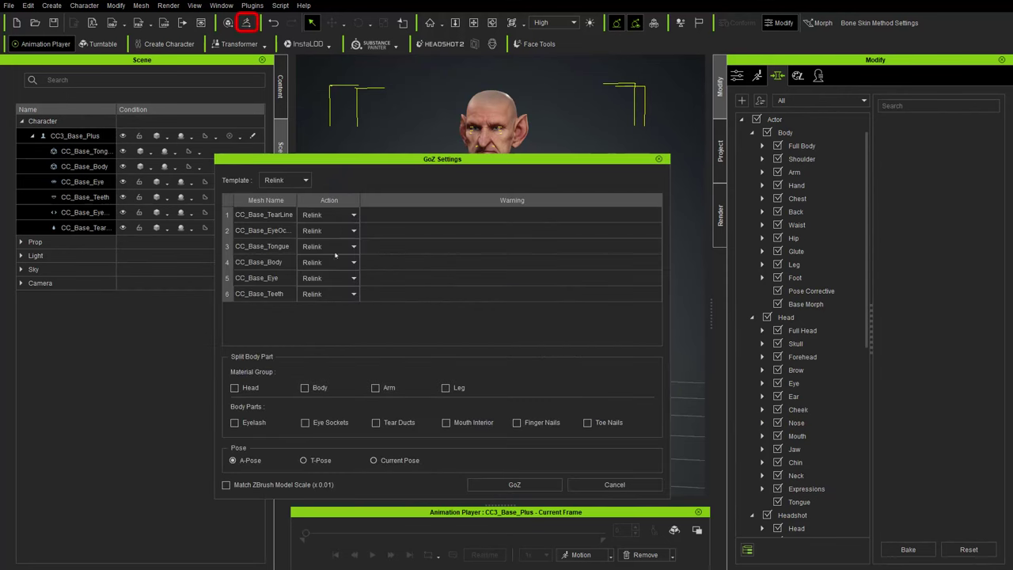
click(625, 484)
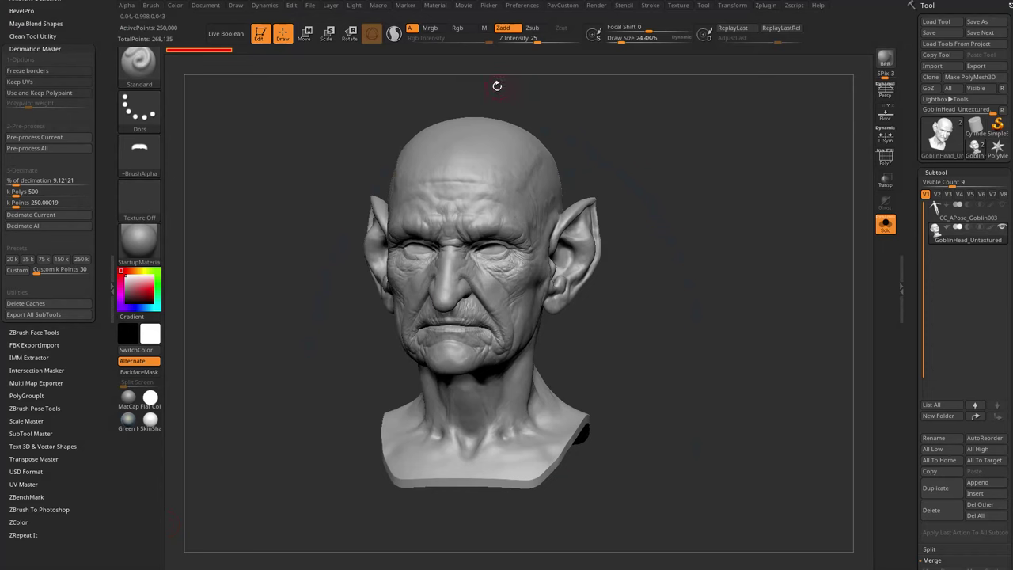
click(520, 6)
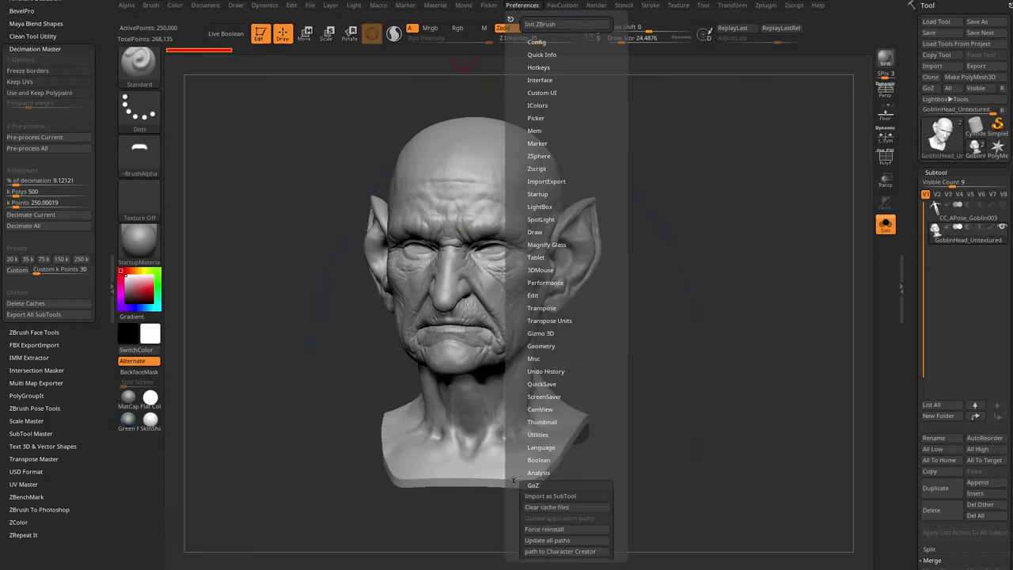
click(547, 441)
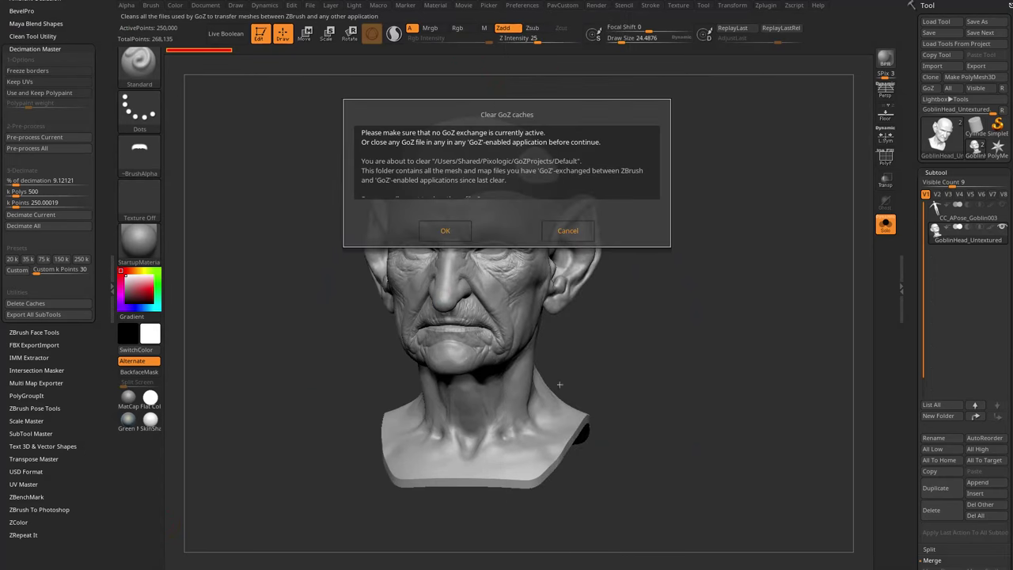
click(446, 231)
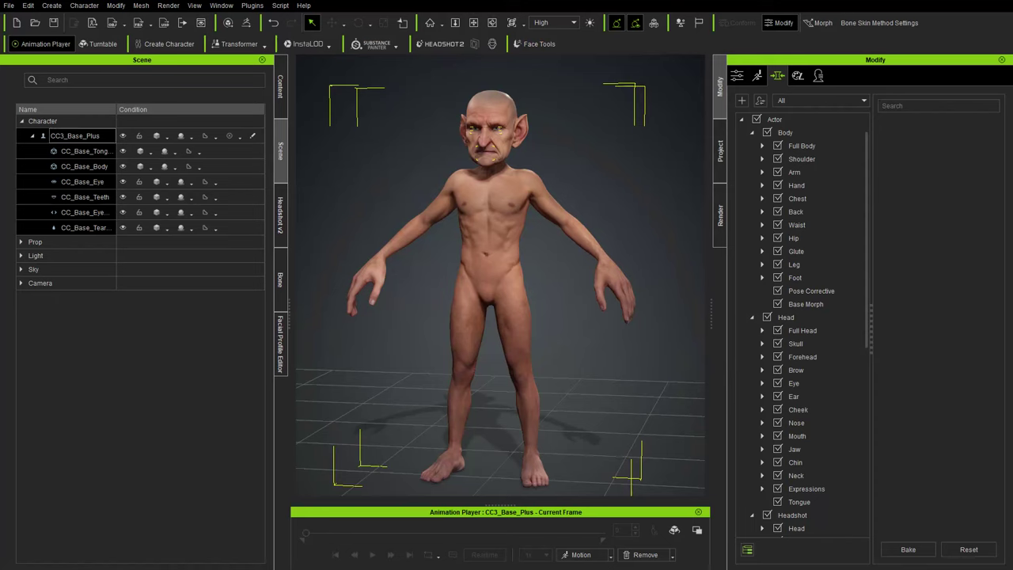
Step: Switch to Character Creator and send the CC3_Base_Plus meshes to ZBrush through GoZ with the Create template in A-Pose
click(246, 22)
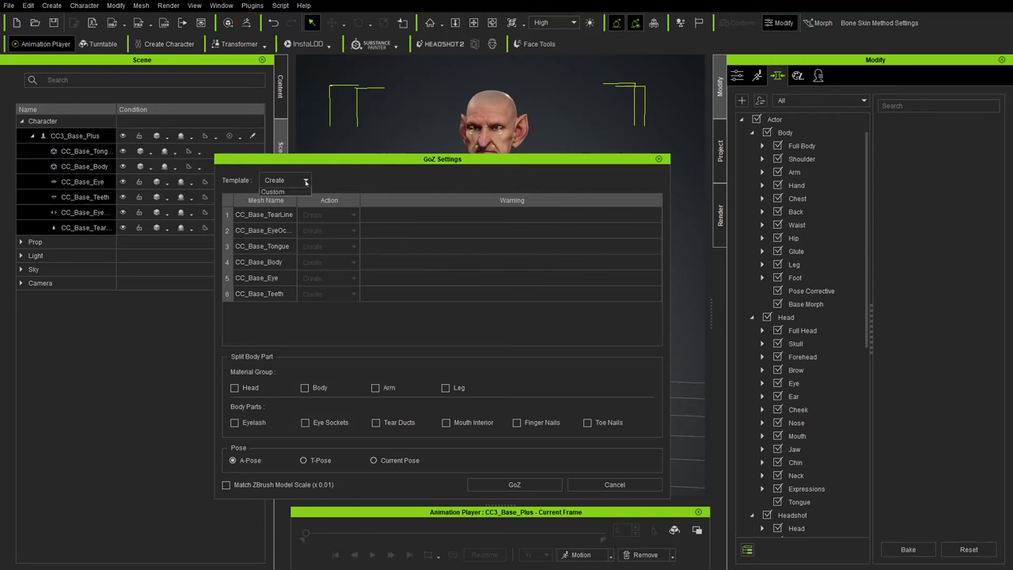
click(305, 181)
click(494, 485)
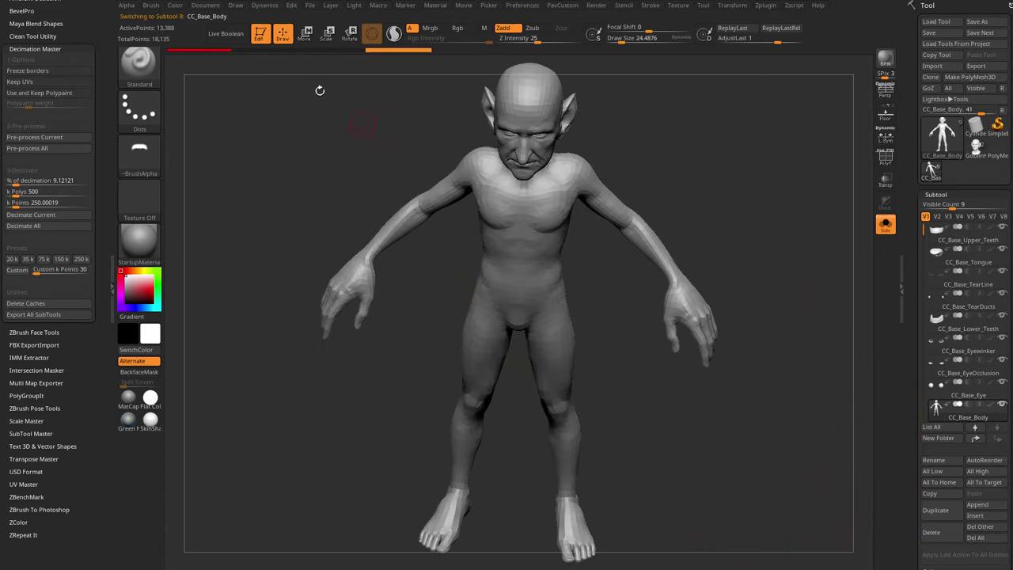
Step: Examine the imported CC_Base_Body from several angles, check the GoblinHead_Untextured tool and return to CC_Base_Body
drag(772, 226, 756, 304)
drag(717, 277, 700, 246)
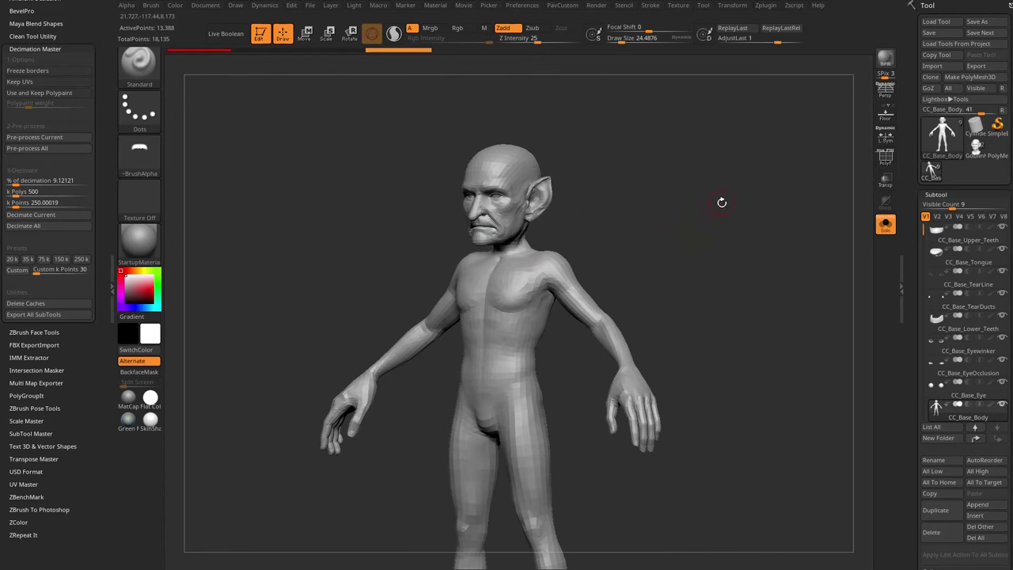
drag(722, 202, 741, 203)
click(977, 148)
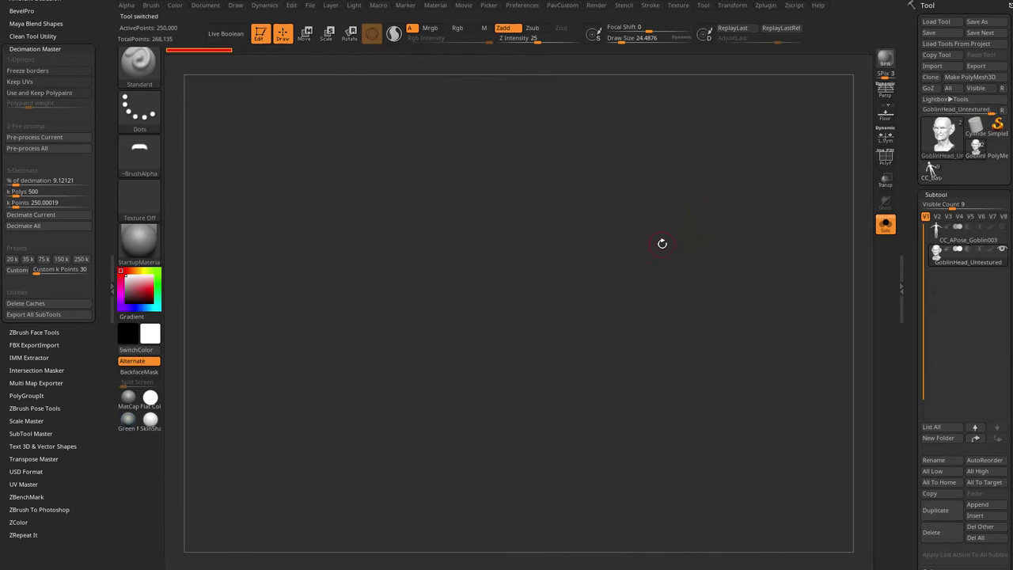
click(933, 173)
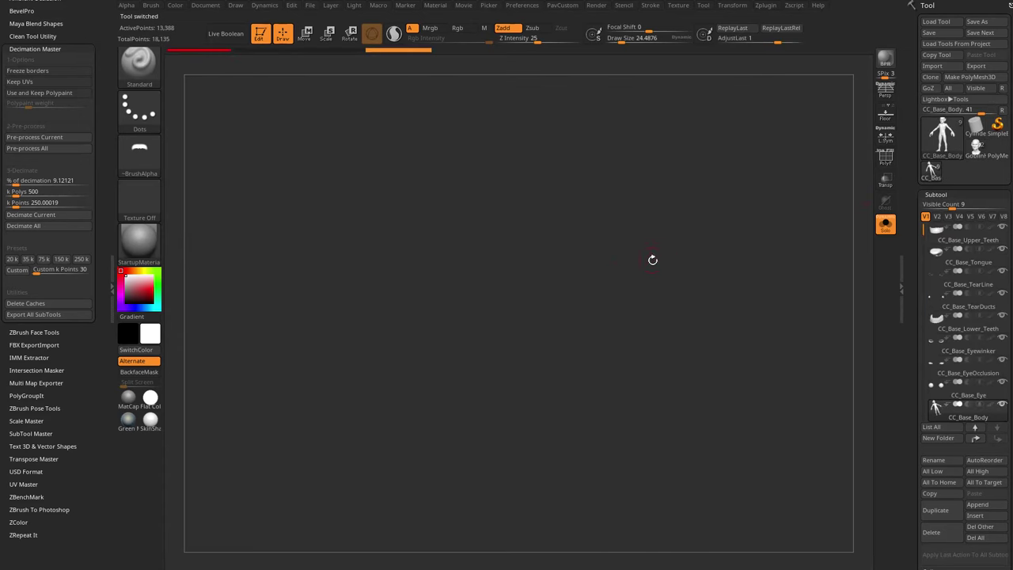
shift+drag(667, 180, 697, 239)
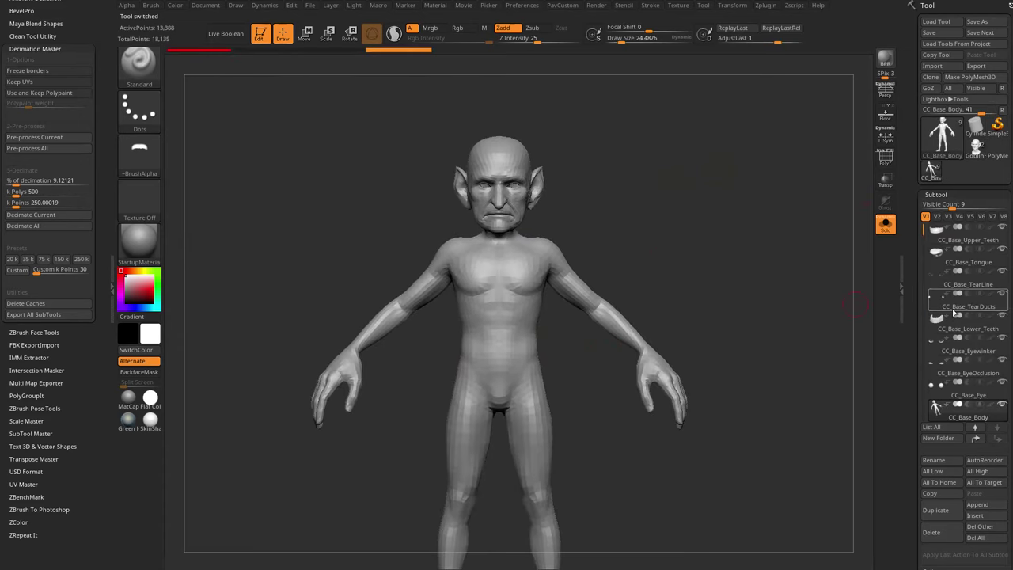
Step: Append the GoblinHead_Untextured tool to the CC_Base_Body subtools and turn off Solo mode to show both heads
drag(902, 307, 913, 264)
click(978, 456)
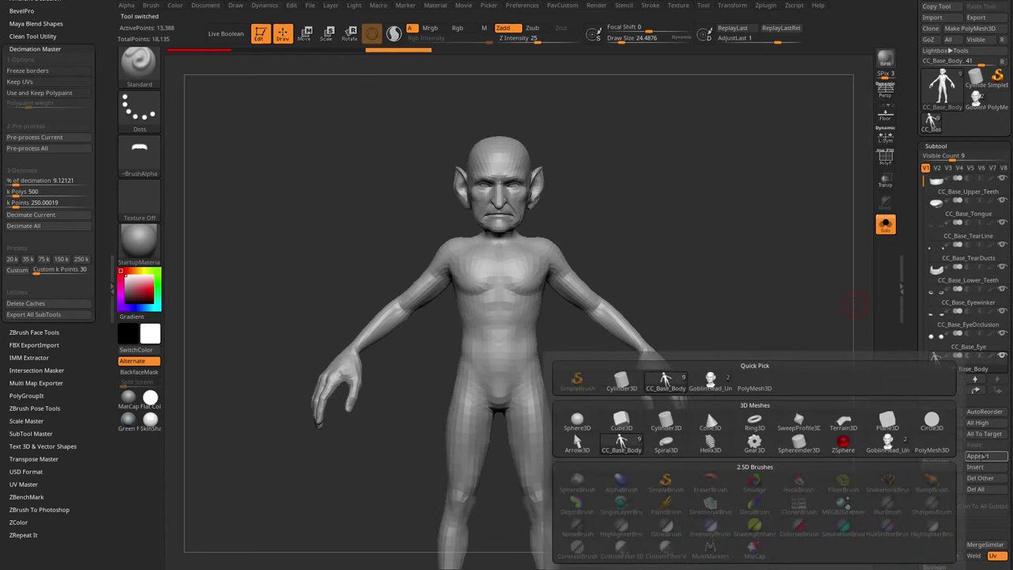
click(665, 380)
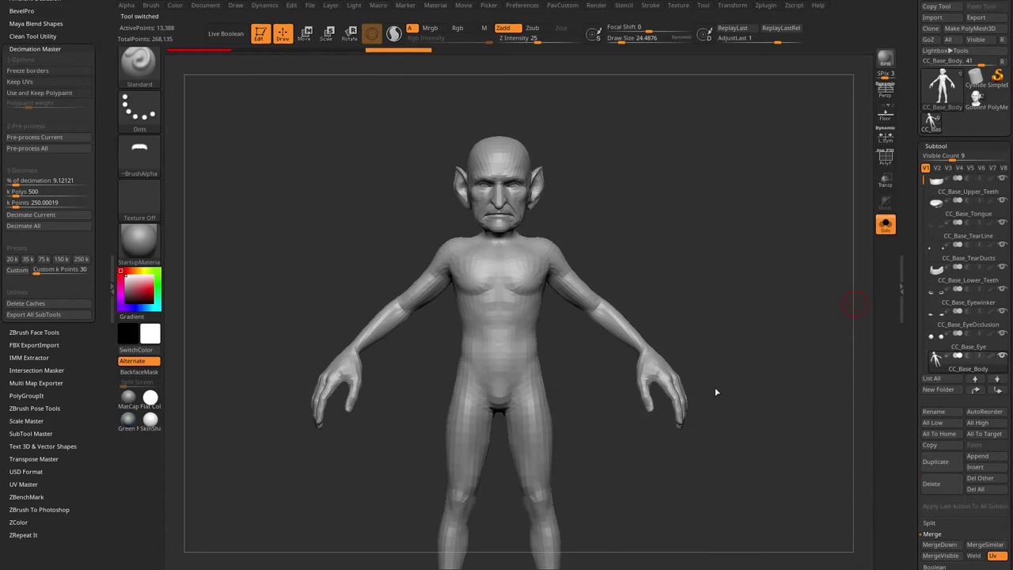
click(886, 224)
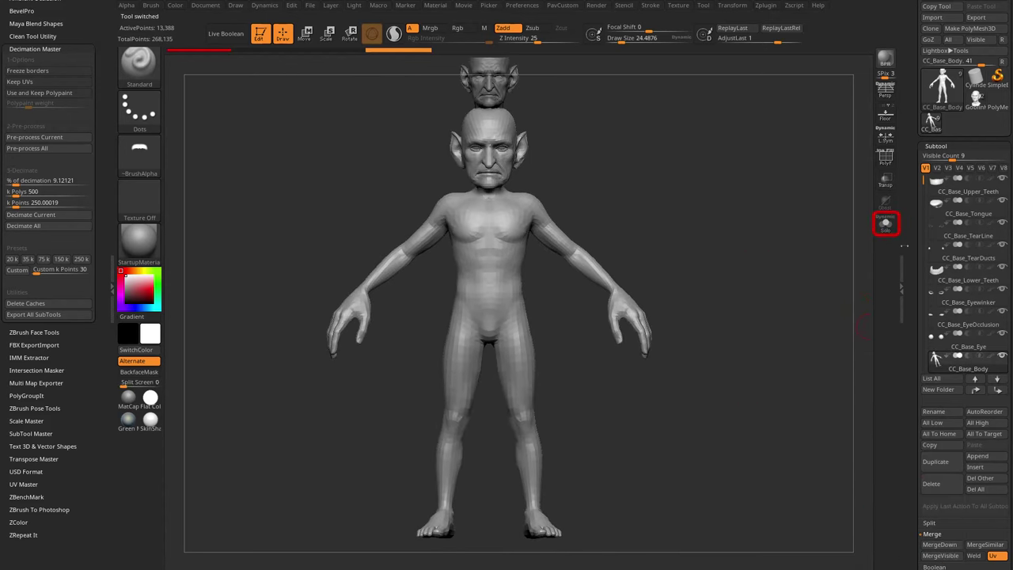
drag(839, 285, 676, 256)
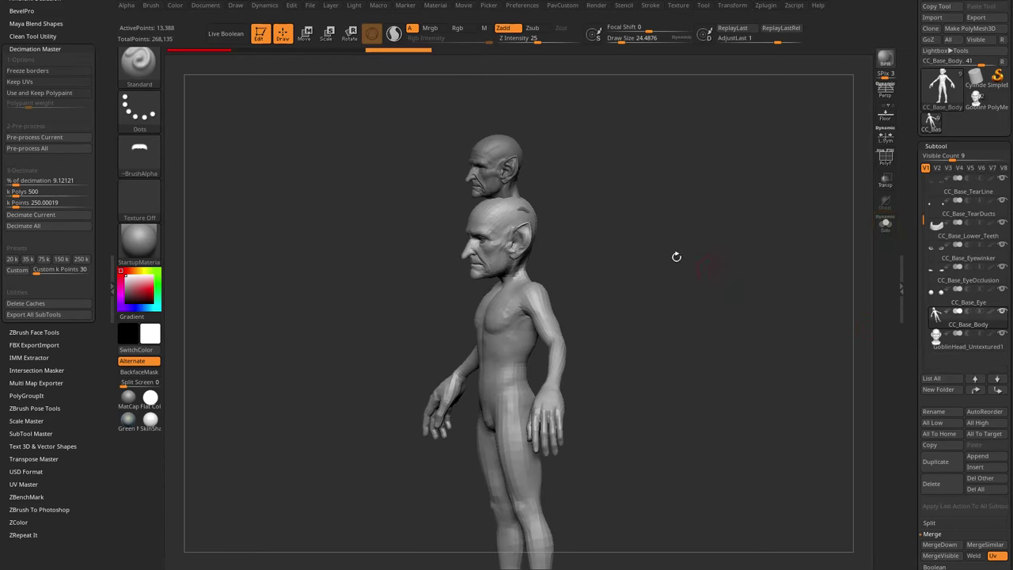
Step: Select the goblin head subtool, reset the transform gizmo's orientation and centre the gizmo on the head mesh
alt+click(513, 157)
drag(559, 181, 625, 209)
drag(722, 260, 679, 331)
shift+drag(757, 341, 936, 342)
alt+drag(780, 308, 767, 332)
key(w)
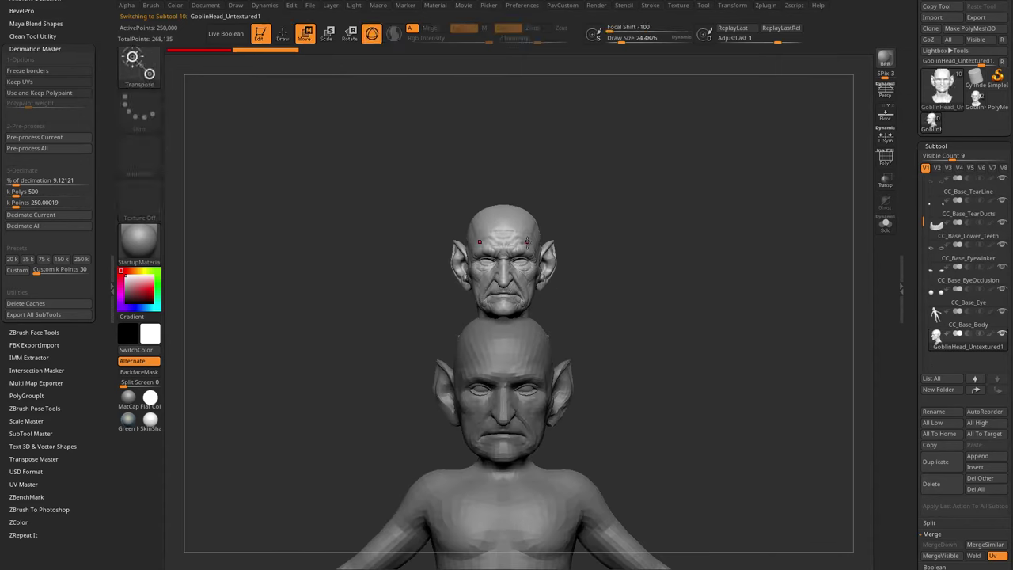
alt+click(503, 235)
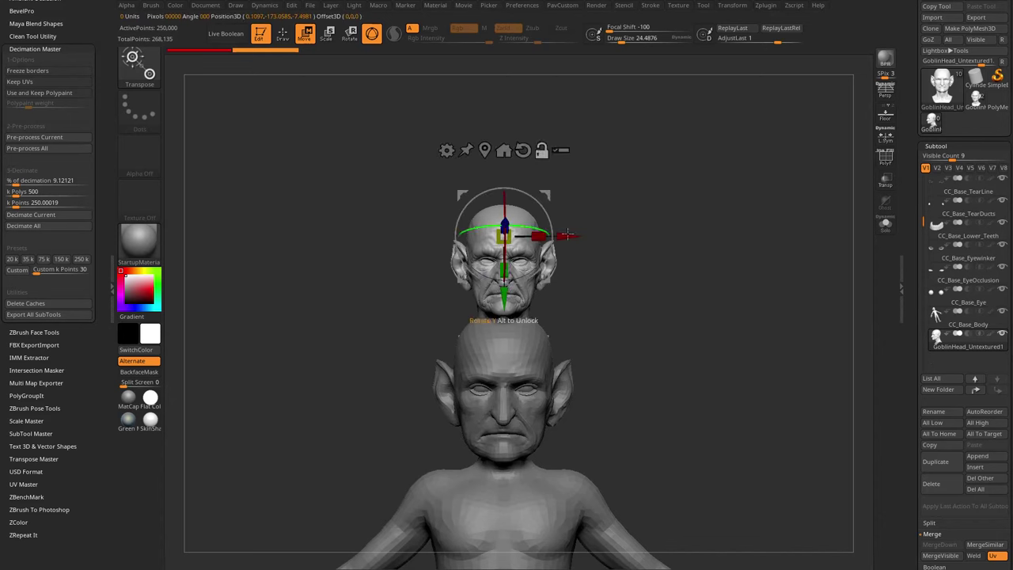
shift+drag(676, 233, 655, 218)
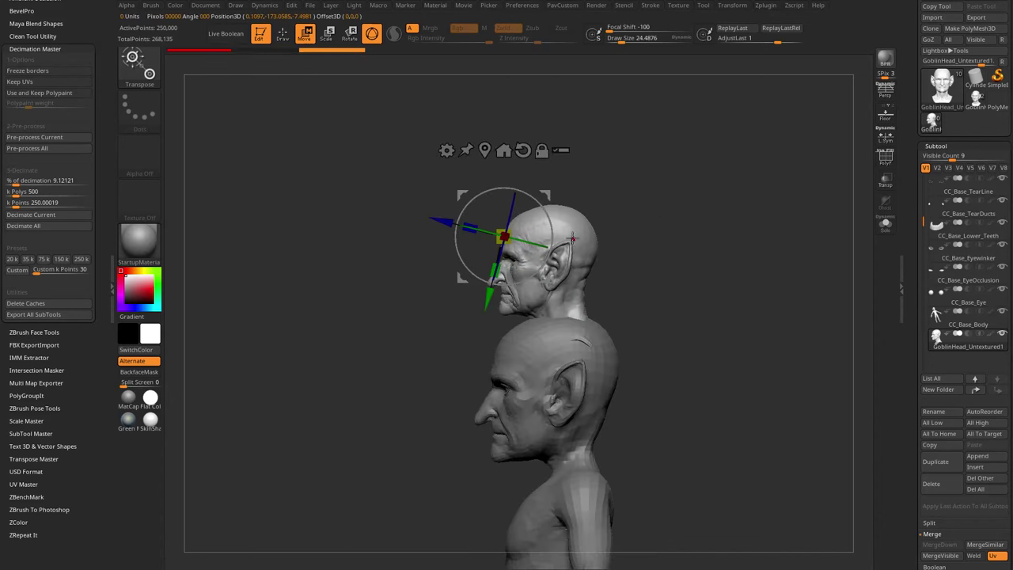
drag(596, 208, 556, 234)
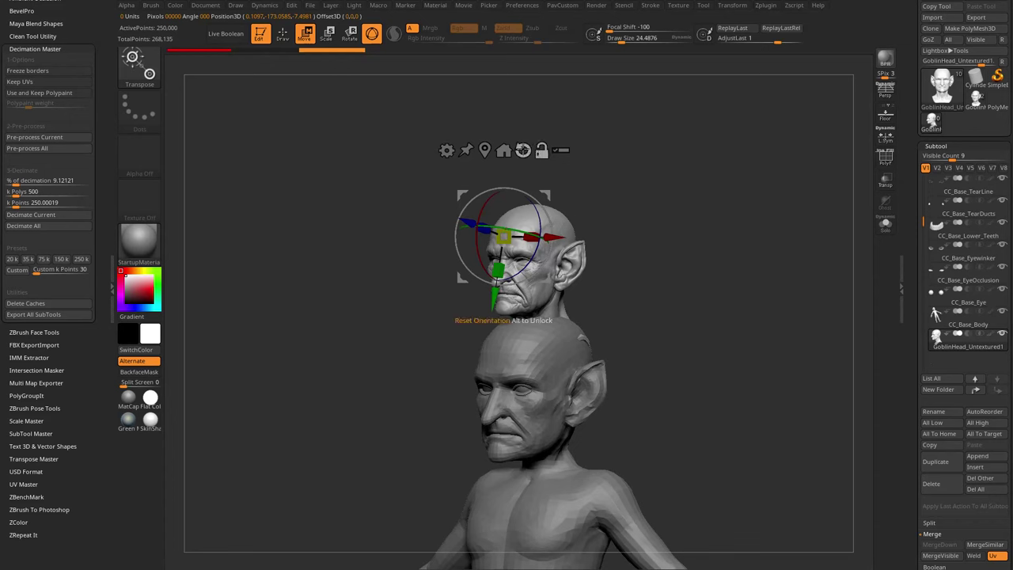
click(523, 151)
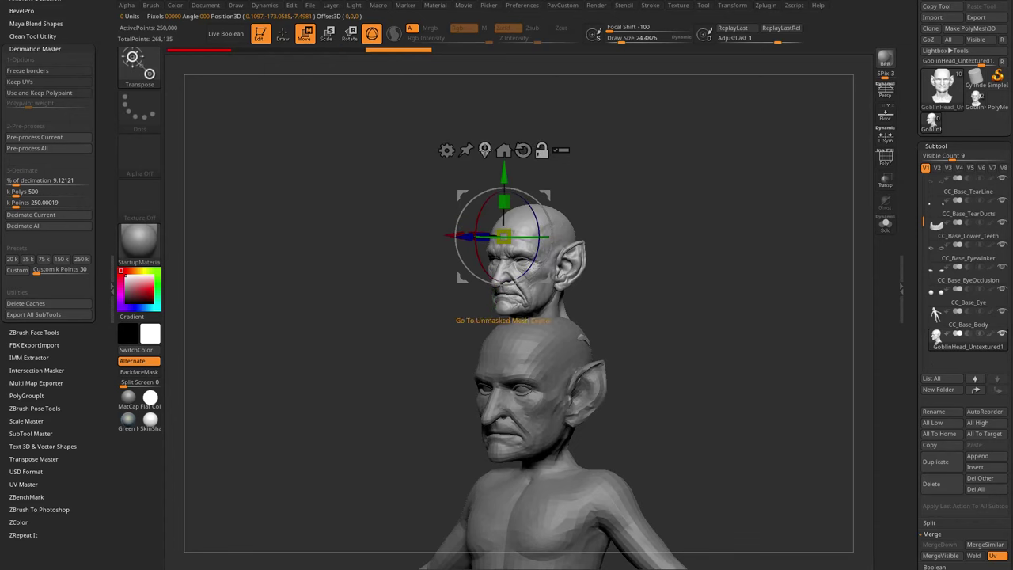
click(484, 150)
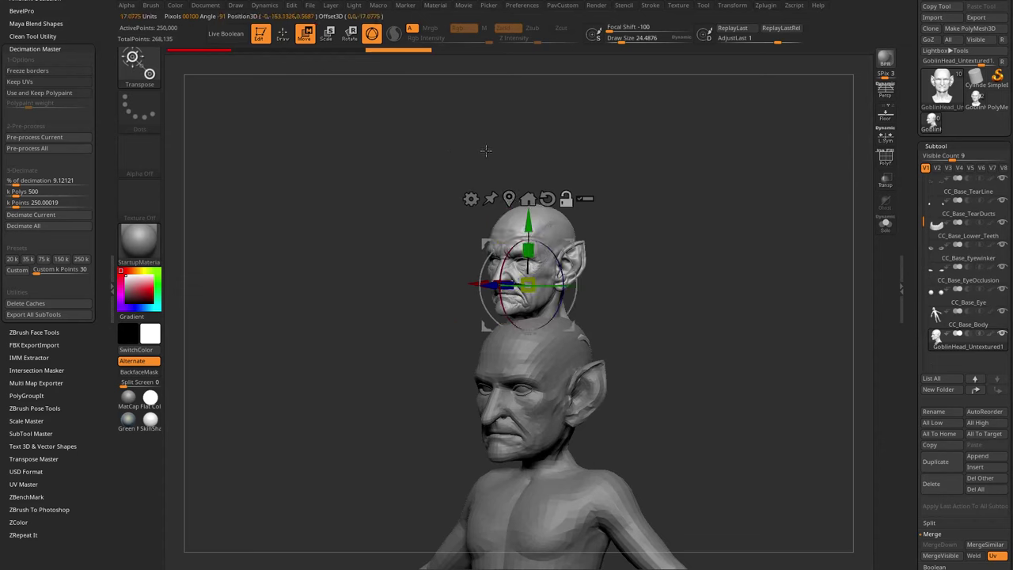
Step: Turn on transparency and move the goblin head sculpt down in side view so it overlaps the body's head
shift+drag(657, 169, 550, 252)
click(885, 181)
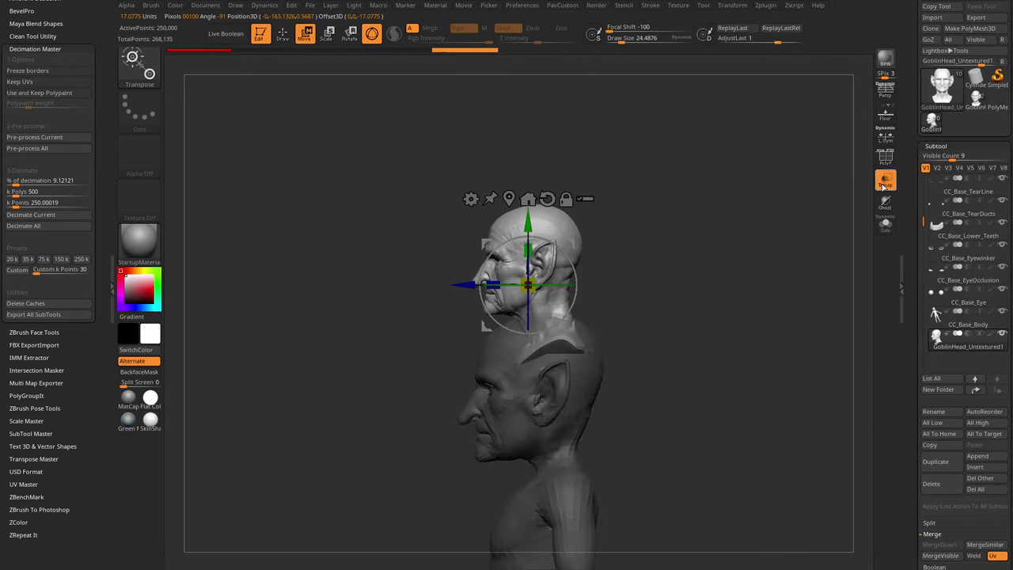
alt+drag(762, 244, 737, 197)
drag(504, 176, 503, 286)
drag(502, 346, 499, 369)
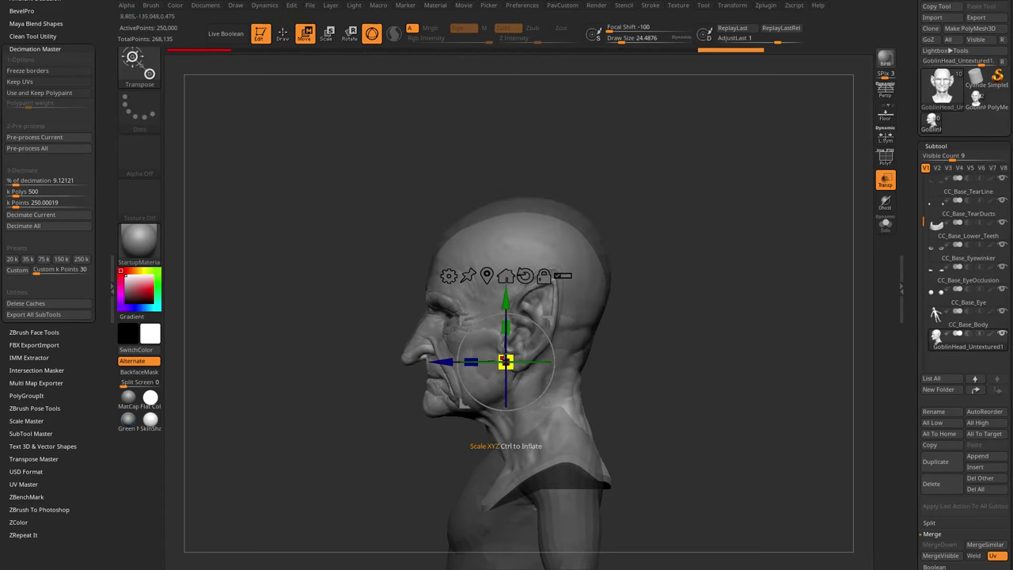
Step: Scale the goblin head sculpt to match the body's head, undoing the last two adjustments and rescaling it
key(q)
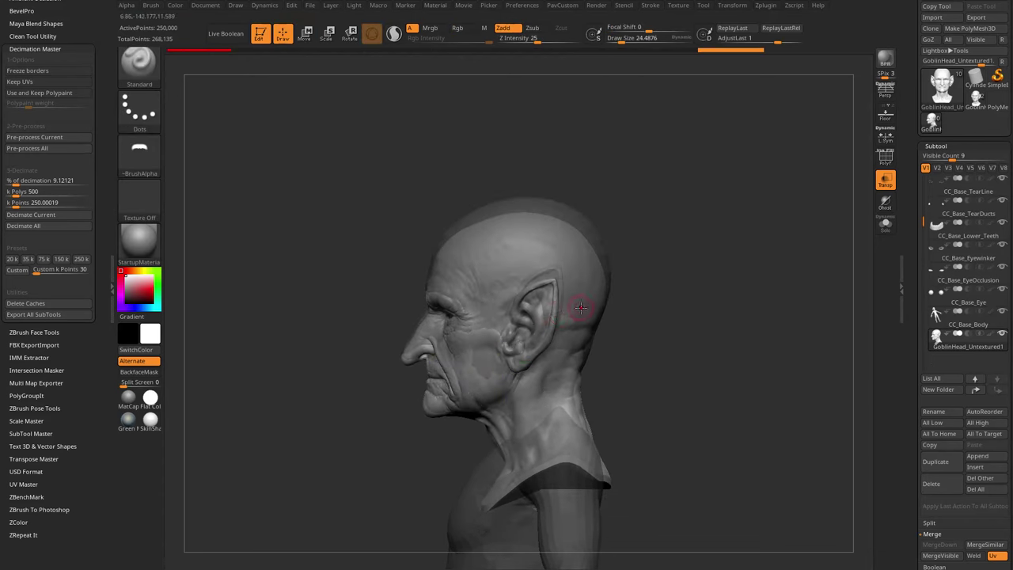
key(w)
drag(548, 320, 552, 311)
alt+drag(641, 276, 663, 269)
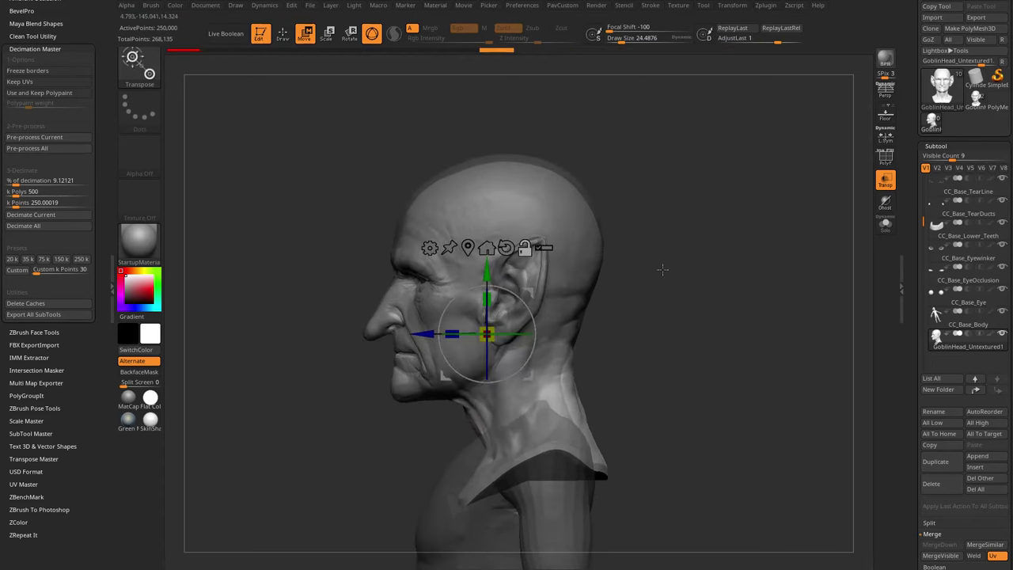
key(ctrl+z)
key(ctrl+z)
drag(490, 329, 532, 293)
key(q)
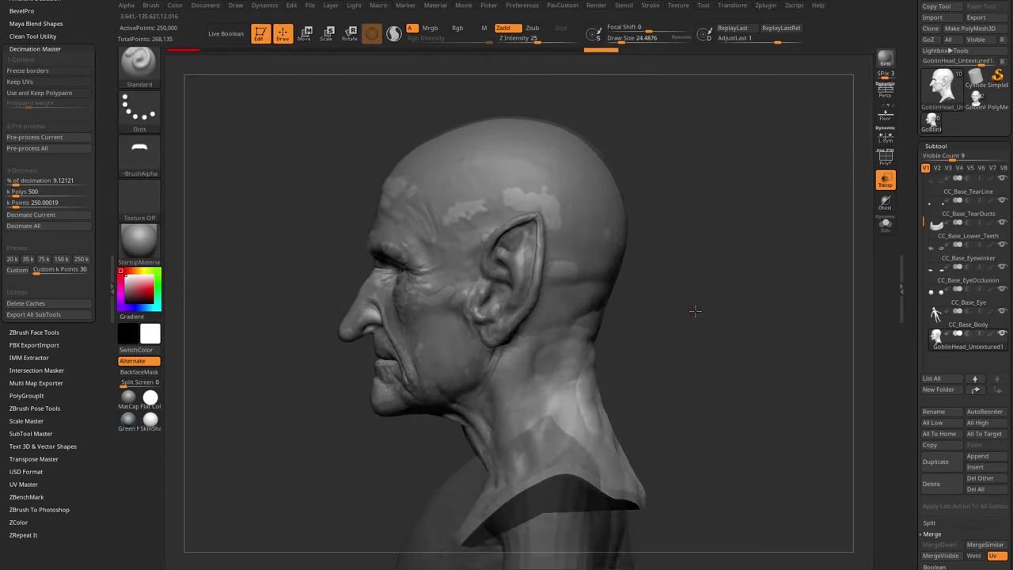
Step: Examine from the side and back how closely the sculpt's head and neck line up with the body
mouse_move(696, 308)
mouse_down()
mouse_move(705, 308)
mouse_move(583, 389)
mouse_up()
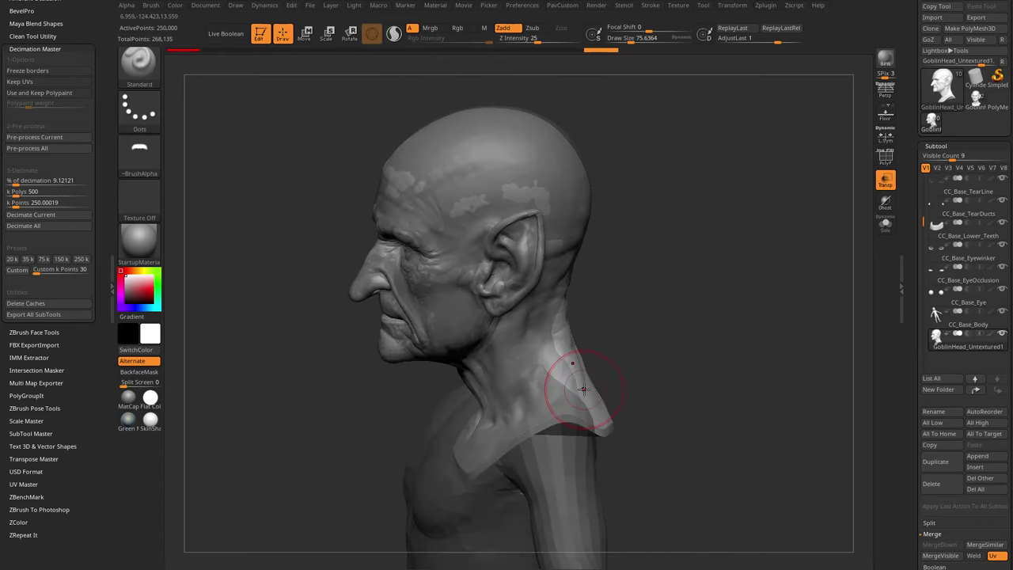
drag(646, 261, 563, 234)
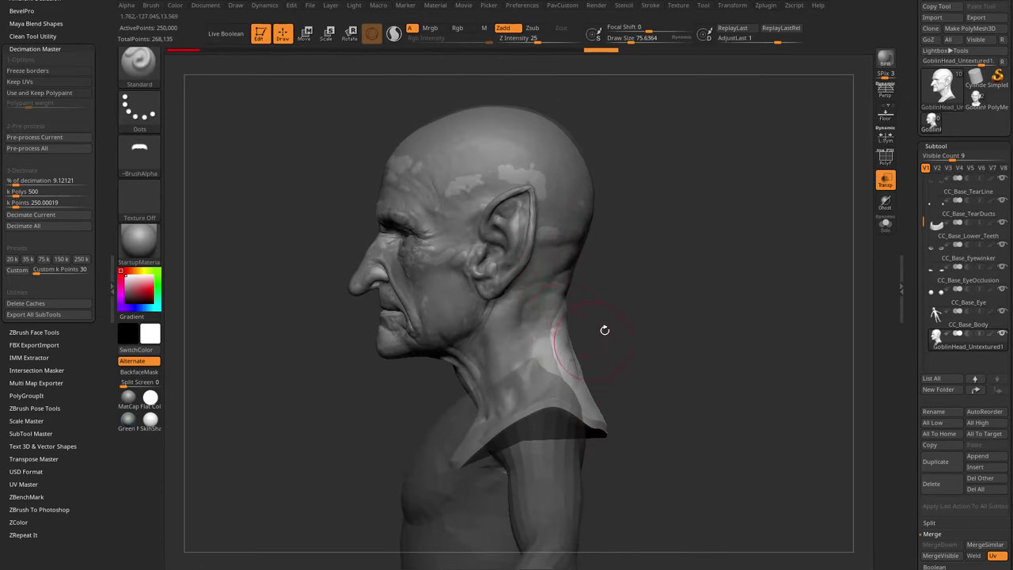
drag(605, 330, 665, 307)
key(b)
key(m)
key(v)
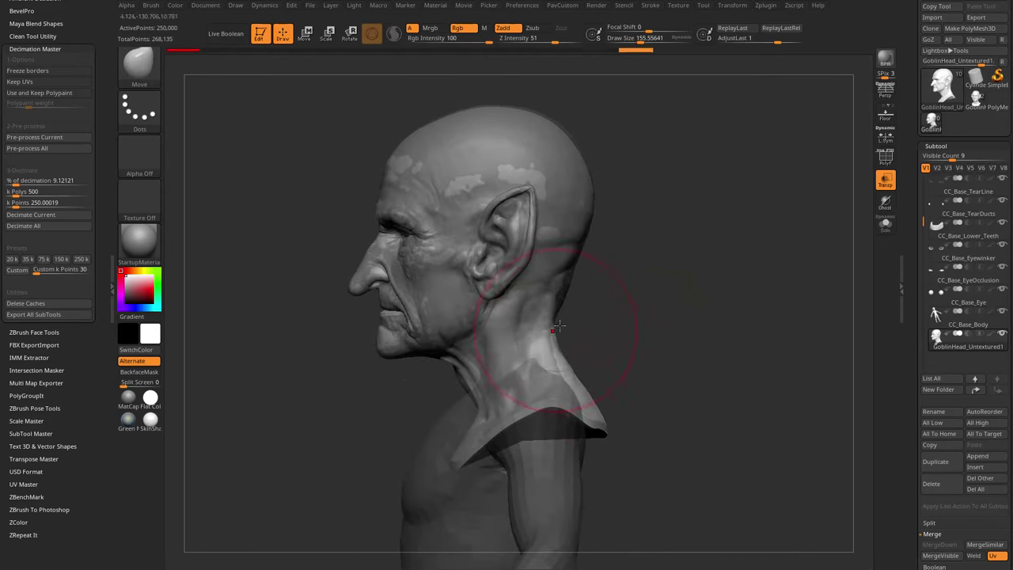
key(bracketleft)
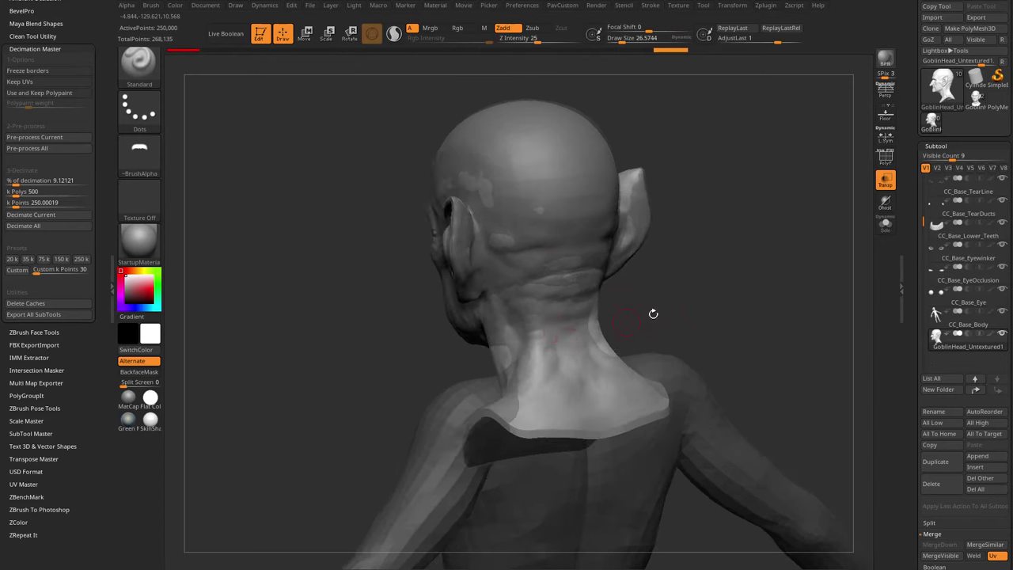
drag(653, 314, 582, 295)
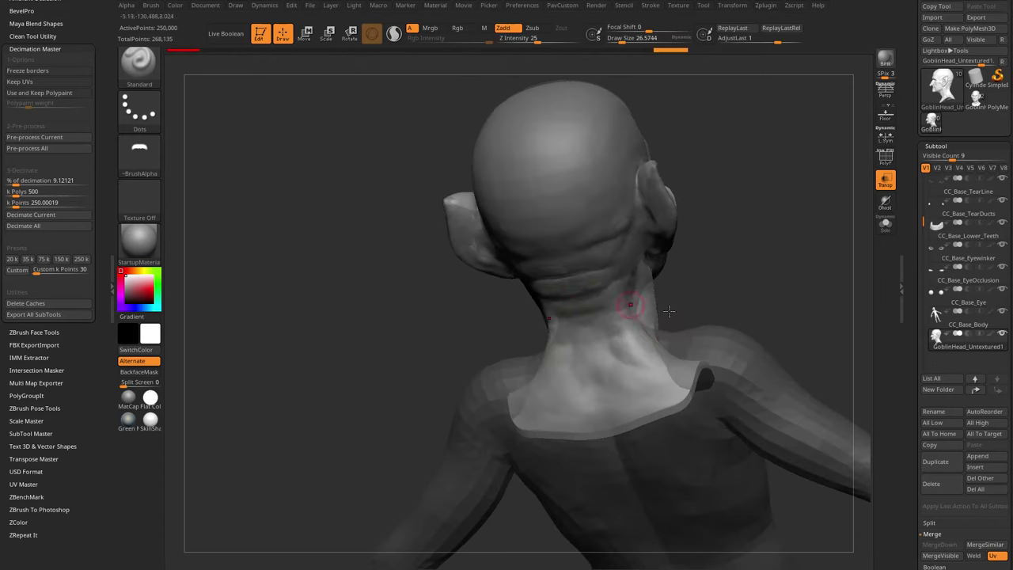
drag(735, 315, 812, 285)
drag(559, 404, 721, 277)
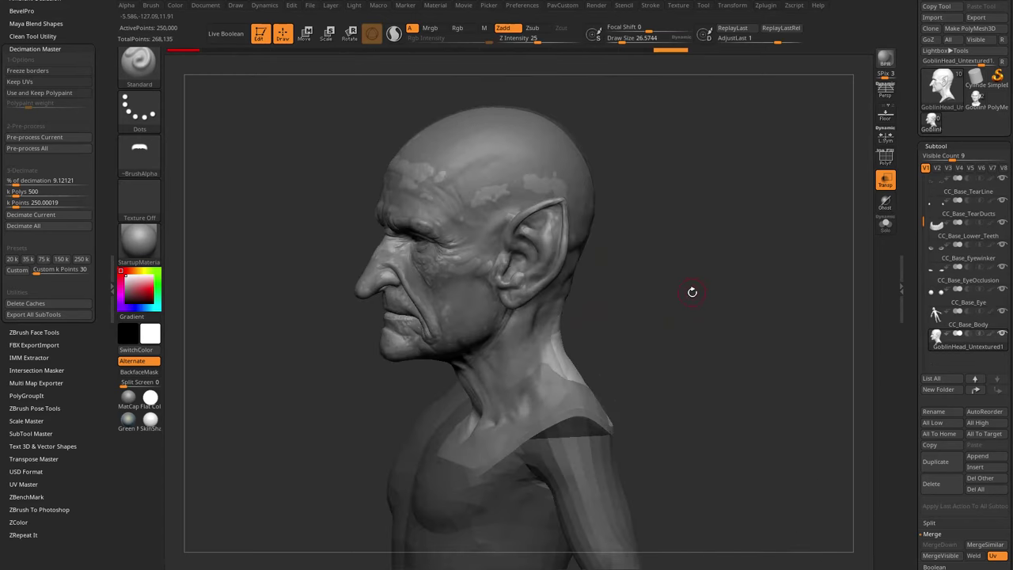
drag(638, 301, 684, 298)
key(s)
mouse_move(683, 298)
mouse_down()
mouse_move(697, 298)
mouse_move(675, 300)
mouse_up()
key(s)
drag(684, 301, 679, 306)
mouse_move(676, 315)
alt+mouse_down()
mouse_move(683, 301)
mouse_move(701, 317)
alt+mouse_up()
Step: Turn off transparency and fine-tune the goblin head's uniform scale against the body's head in side view
click(885, 181)
drag(813, 223, 794, 233)
drag(704, 274, 673, 272)
key(w)
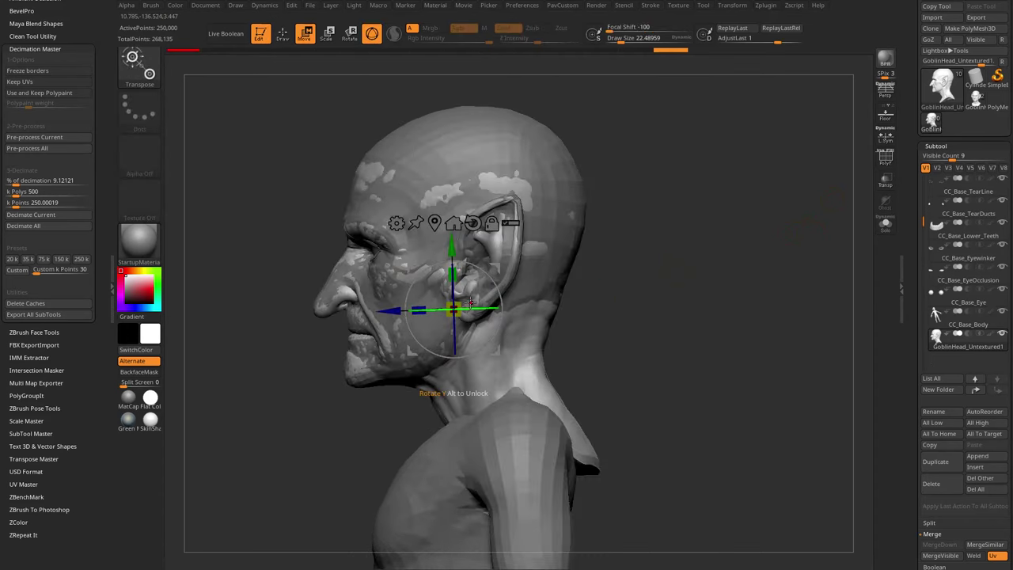
drag(457, 308, 463, 303)
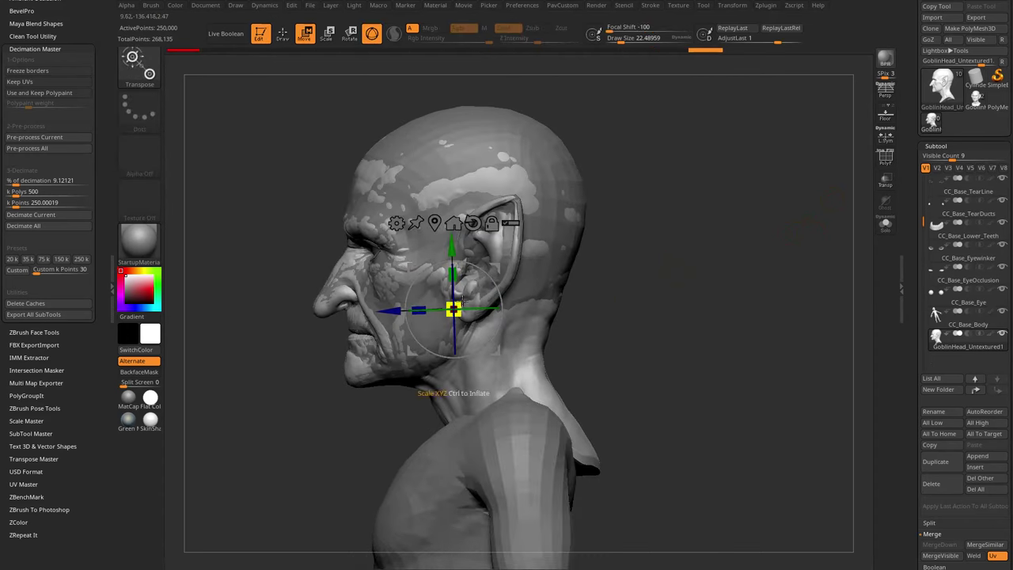
drag(496, 268, 497, 267)
key(q)
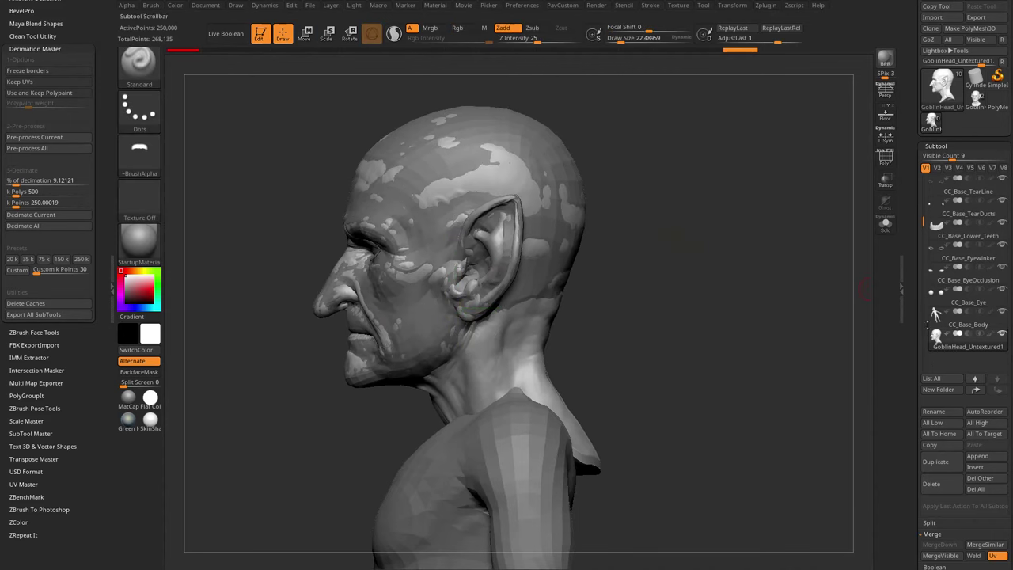
Step: Mark the goblin head's latest history state as the recall source, hide that subtool and select CC_Base_Body
drag(762, 332, 459, 276)
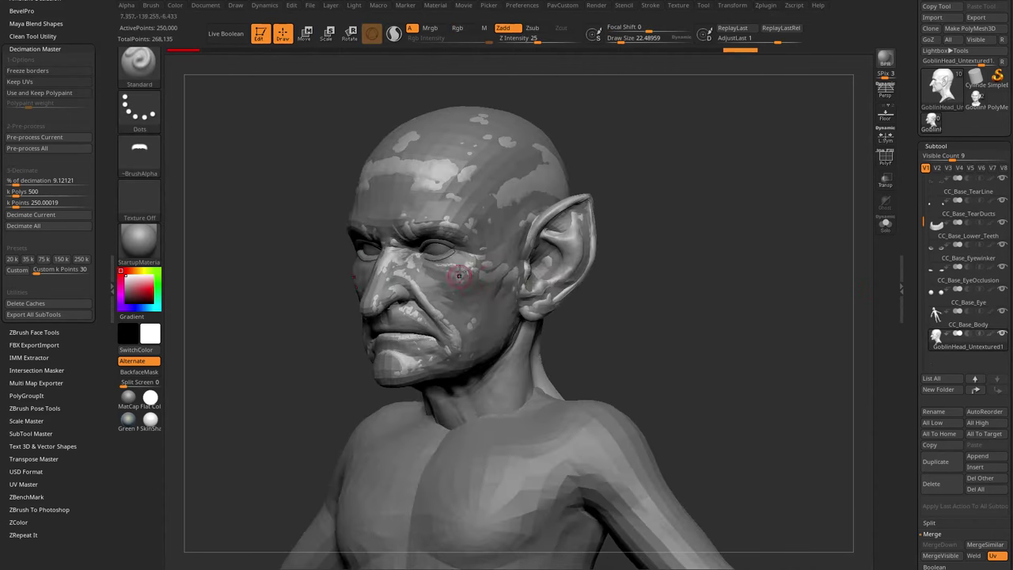
ctrl+click(749, 51)
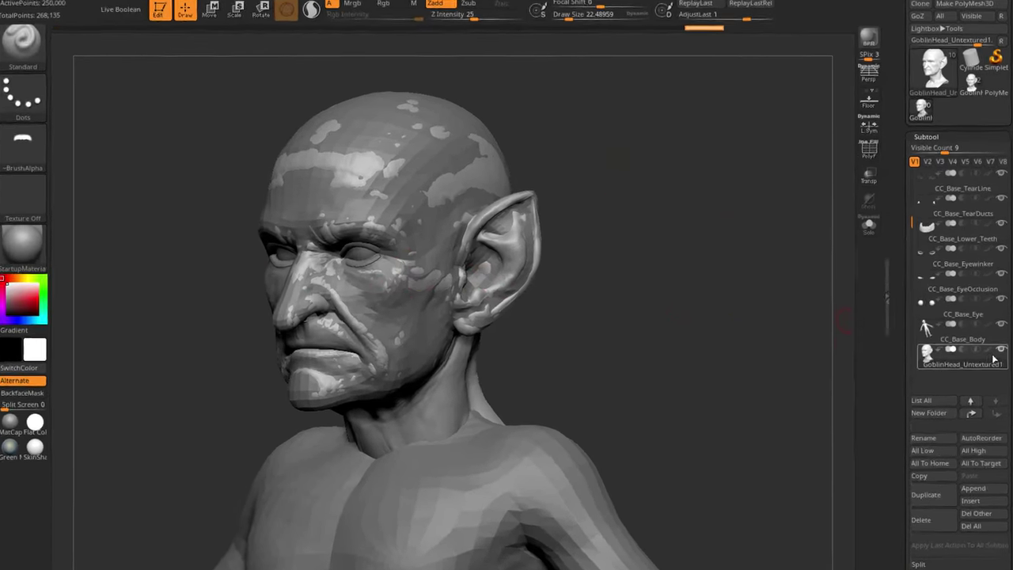
mouse_move(1003, 337)
click(957, 376)
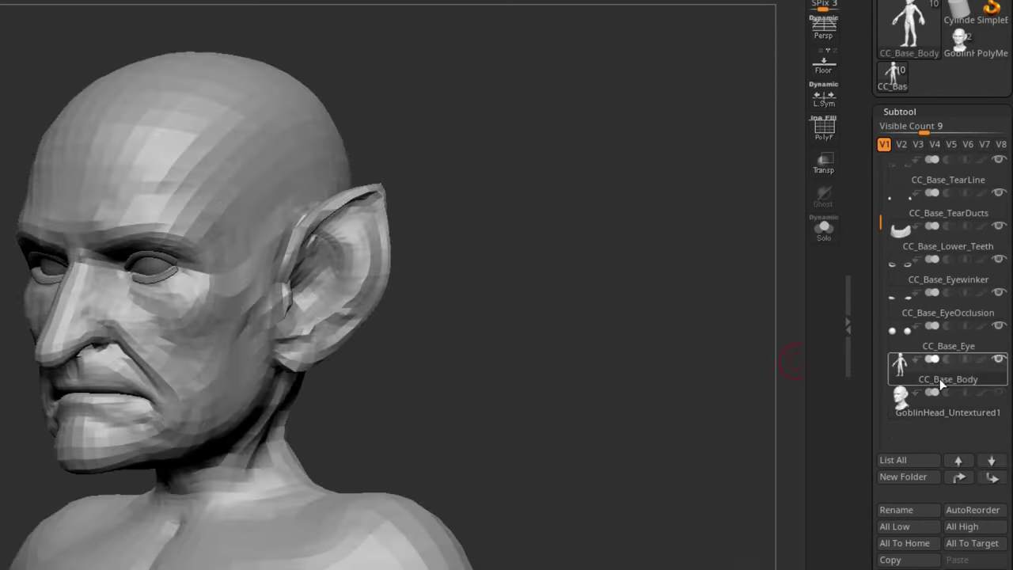
mouse_move(689, 341)
shift+mouse_down()
mouse_move(561, 213)
mouse_move(642, 331)
shift+mouse_up()
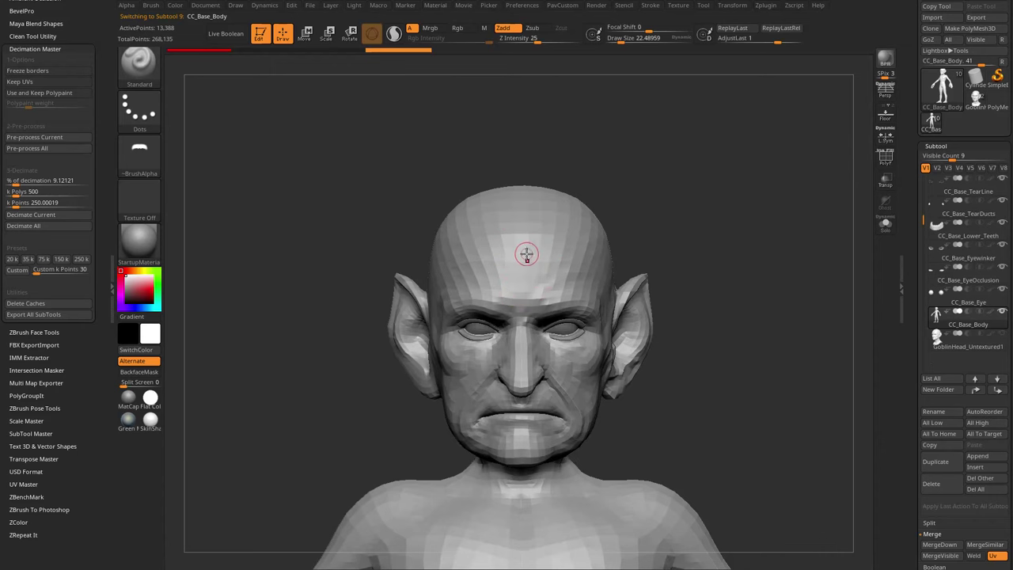
Step: Choose the HistoryRecall brush, enlarge its draw size to about 33 and brush the sculpted shape onto the forehead and brow
key(b)
key(h)
key(r)
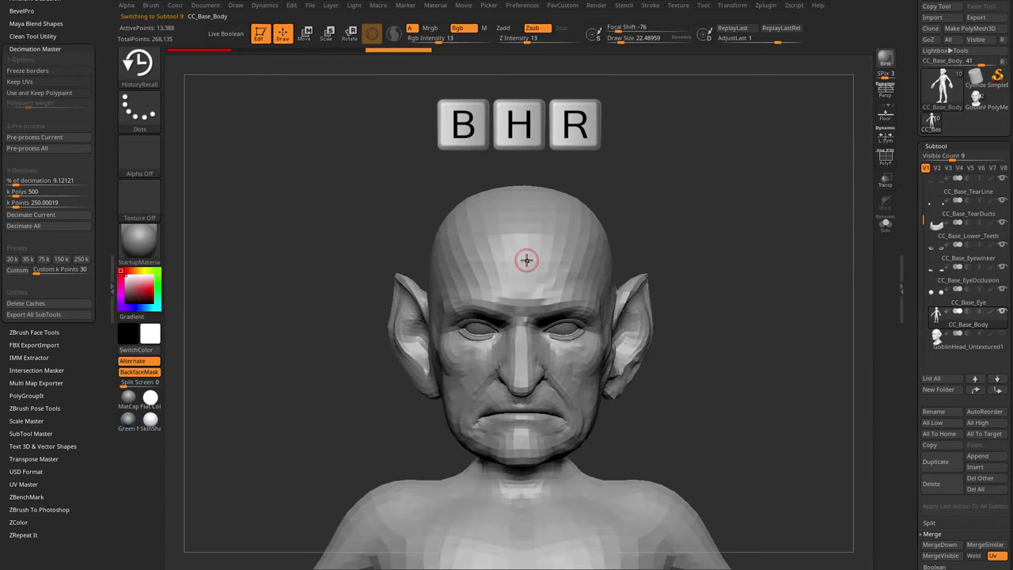
mouse_move(732, 204)
mouse_down()
mouse_move(735, 223)
mouse_move(792, 228)
mouse_up()
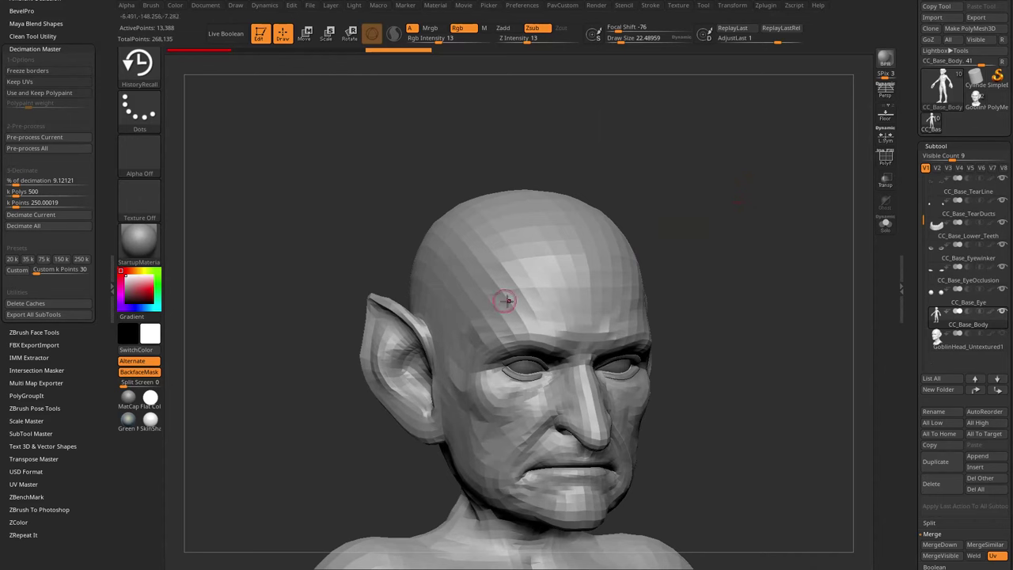
key(s)
drag(505, 299, 512, 300)
mouse_move(709, 202)
mouse_down()
mouse_move(723, 199)
mouse_move(726, 211)
mouse_move(678, 211)
mouse_up()
key(s)
mouse_move(546, 278)
mouse_down()
mouse_move(515, 281)
mouse_move(535, 277)
mouse_up()
drag(717, 221, 675, 217)
key(s)
mouse_move(562, 292)
mouse_down()
mouse_move(549, 292)
mouse_move(559, 294)
mouse_move(562, 273)
mouse_up()
drag(729, 176, 699, 186)
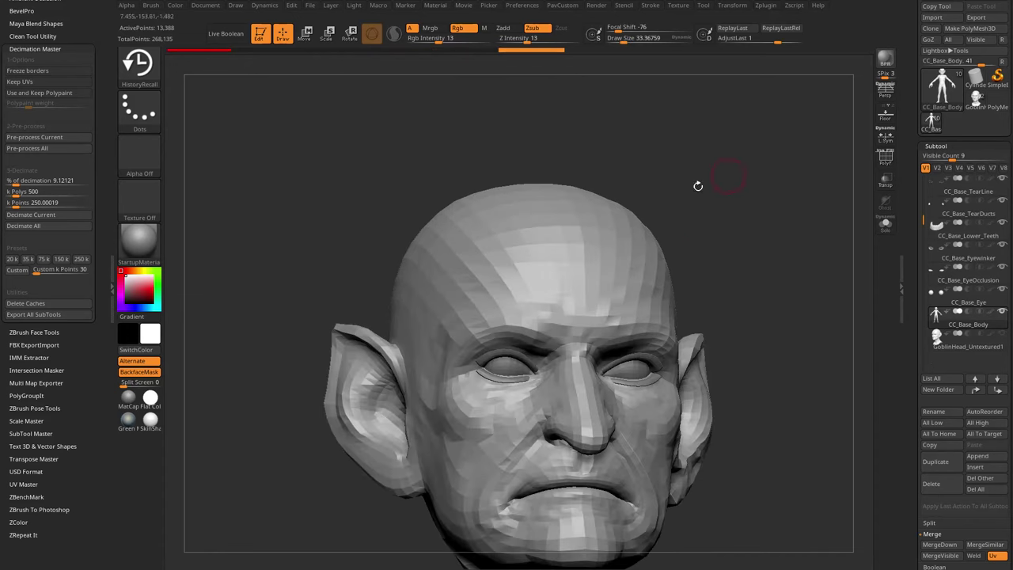
drag(679, 232, 632, 248)
drag(674, 277, 664, 217)
Step: Isolate the body in Solo mode and brush the recalled sculpt shape onto the cheeks and around the mouth and chin
click(886, 224)
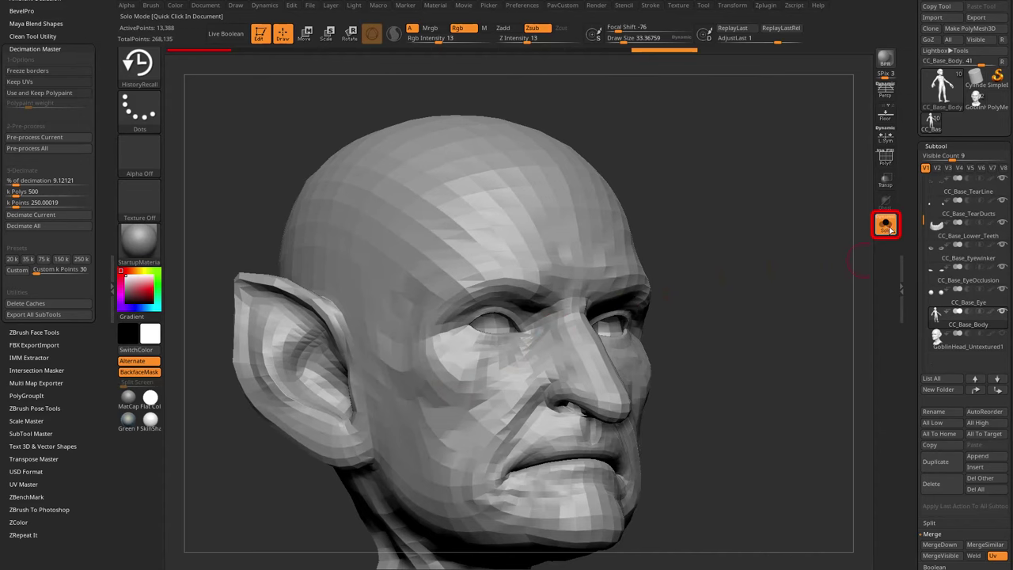
right_drag(544, 249, 733, 267)
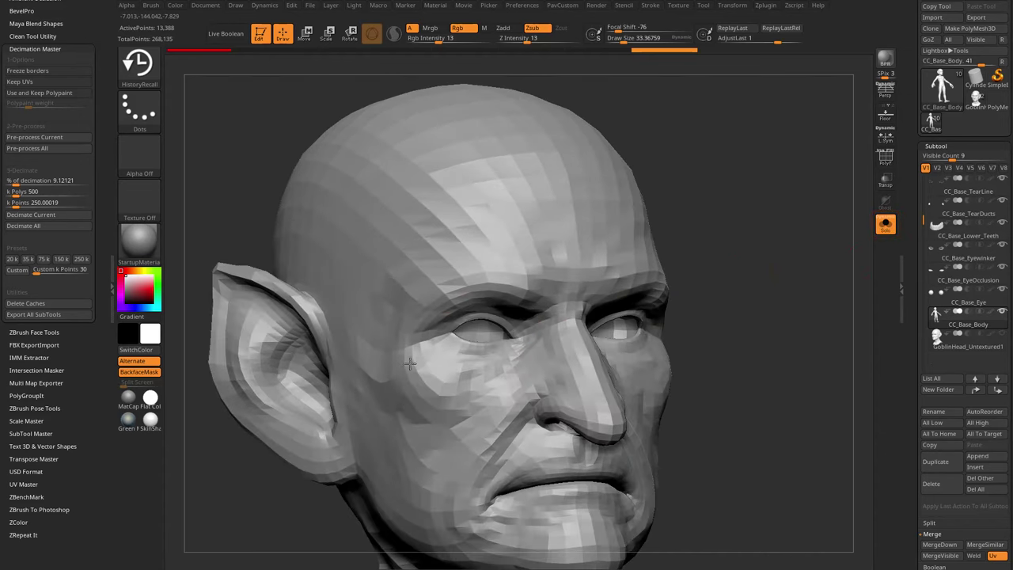
drag(452, 402, 470, 382)
drag(766, 313, 784, 295)
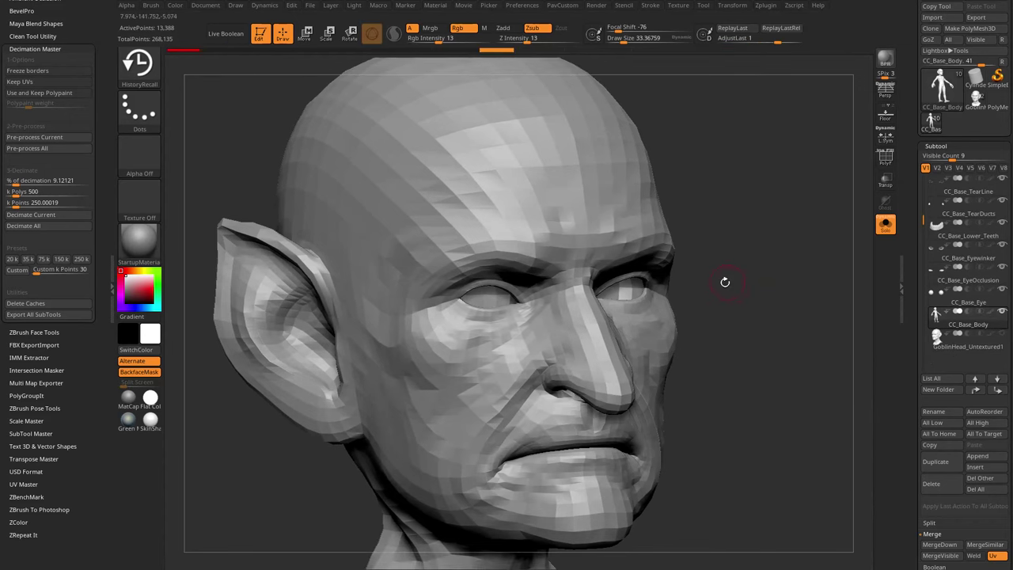
drag(726, 283, 524, 338)
mouse_move(673, 320)
mouse_down()
mouse_move(479, 403)
mouse_move(477, 387)
mouse_up()
mouse_move(758, 303)
alt+mouse_down()
mouse_move(740, 256)
mouse_move(792, 230)
alt+mouse_up()
drag(444, 411, 483, 453)
drag(696, 348, 602, 402)
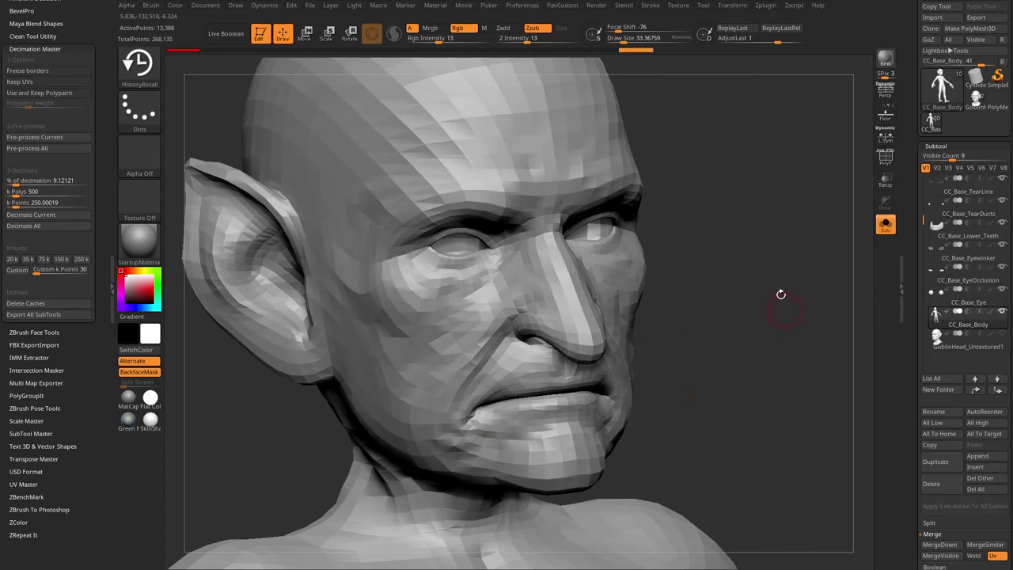
Step: Enlarge the draw size to about 55, brush the recalled shape onto the ear and check its topology with PolyFrame
mouse_move(778, 294)
mouse_down()
mouse_move(789, 297)
mouse_move(776, 282)
mouse_move(737, 281)
mouse_move(789, 274)
mouse_move(774, 272)
mouse_up()
mouse_move(633, 254)
mouse_down()
mouse_move(588, 263)
mouse_move(658, 248)
mouse_up()
mouse_move(361, 365)
mouse_down()
mouse_move(349, 399)
mouse_move(515, 333)
mouse_up()
click(885, 158)
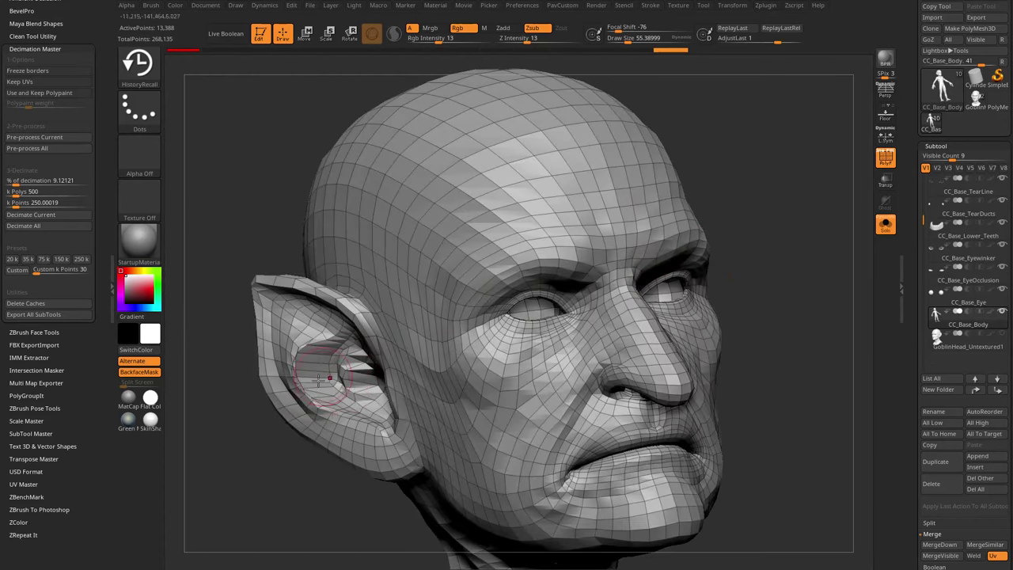
drag(304, 471, 374, 449)
click(885, 158)
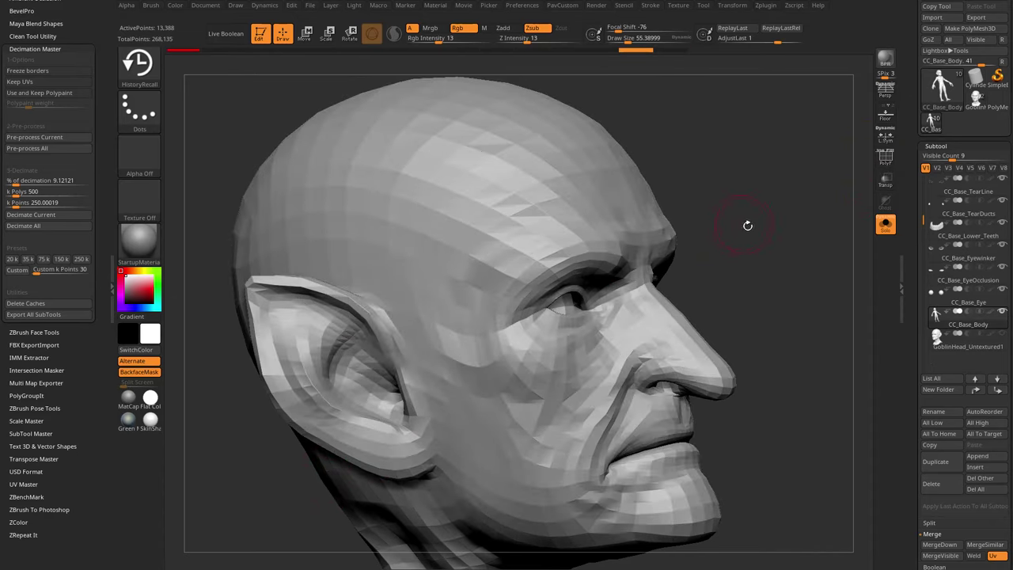
Step: Brush the recalled sculpt shape along the ear's lower rim and onto its back side
drag(747, 224, 293, 328)
mouse_move(262, 464)
mouse_down()
mouse_move(324, 342)
mouse_move(320, 360)
mouse_up()
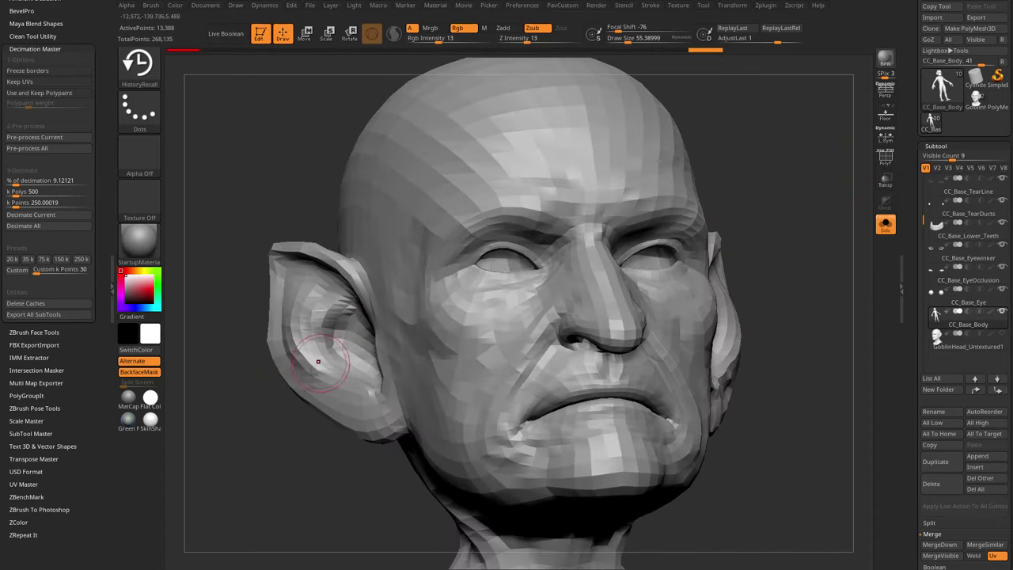
drag(265, 394, 383, 438)
drag(505, 270, 467, 287)
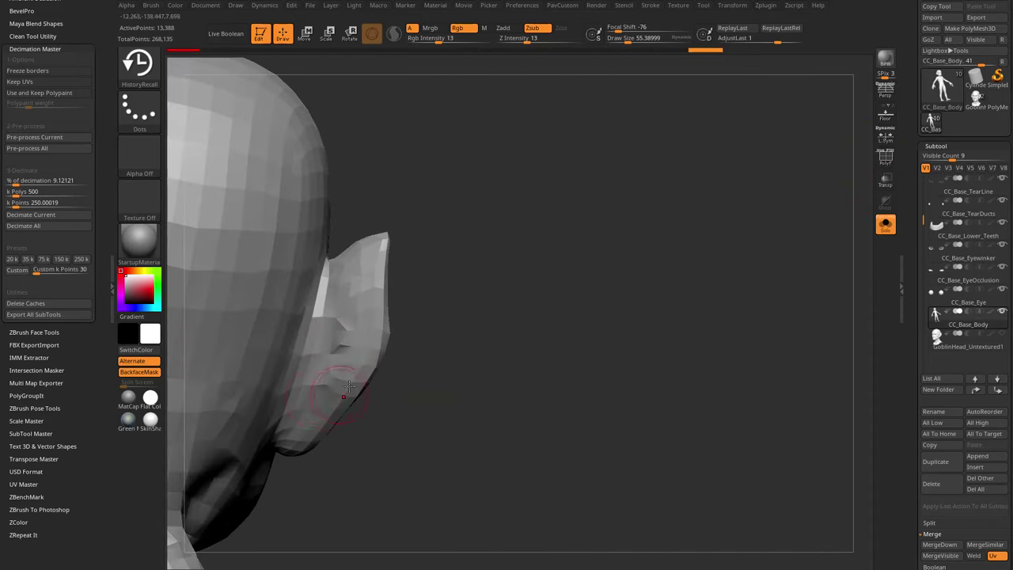
drag(348, 386, 422, 306)
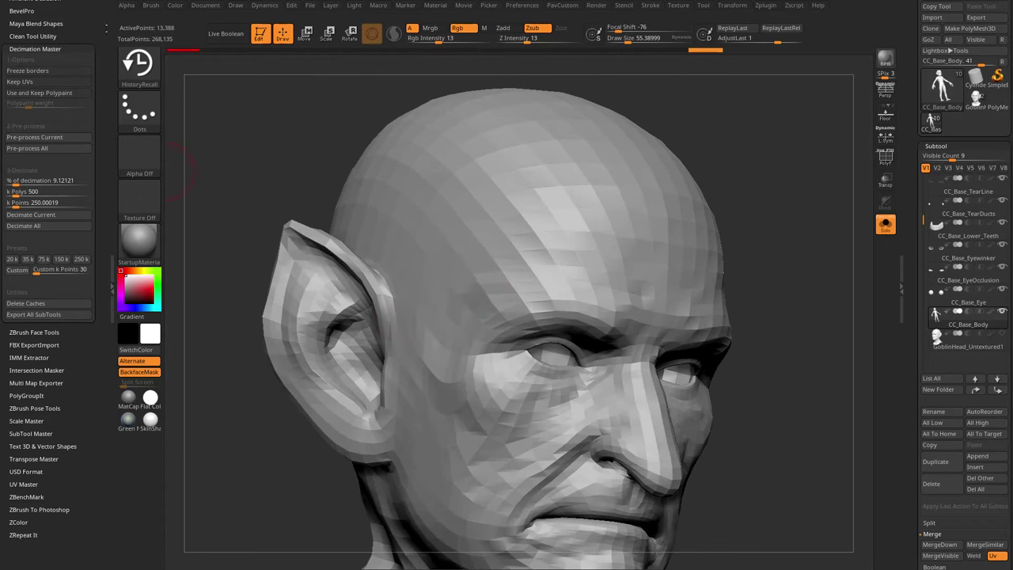
Step: Dock the Brush palette beside the canvas and expand its Auto Masking settings to show the BackfaceMask option
drag(106, 28, 106, 169)
click(152, 8)
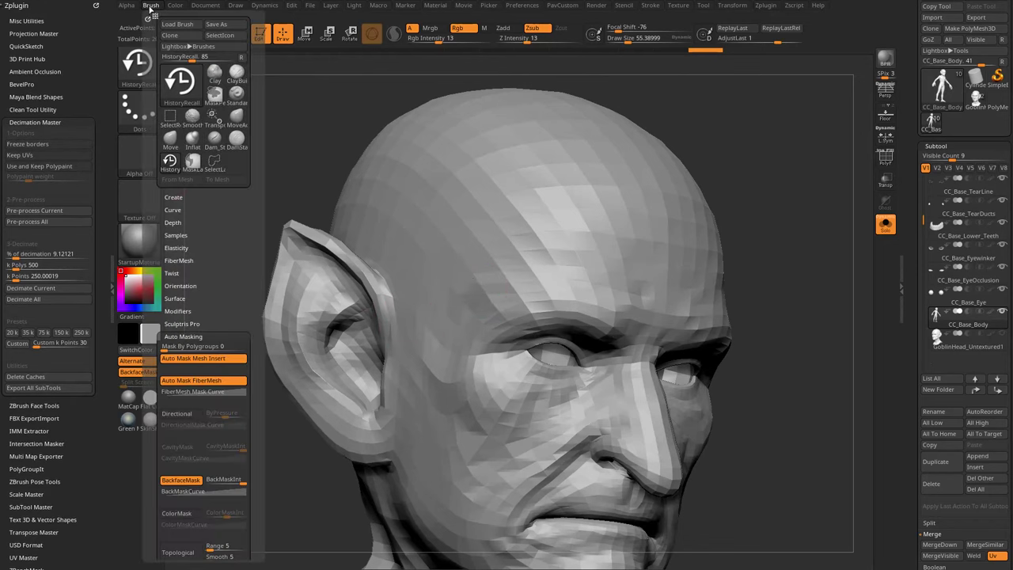
drag(146, 7, 49, 38)
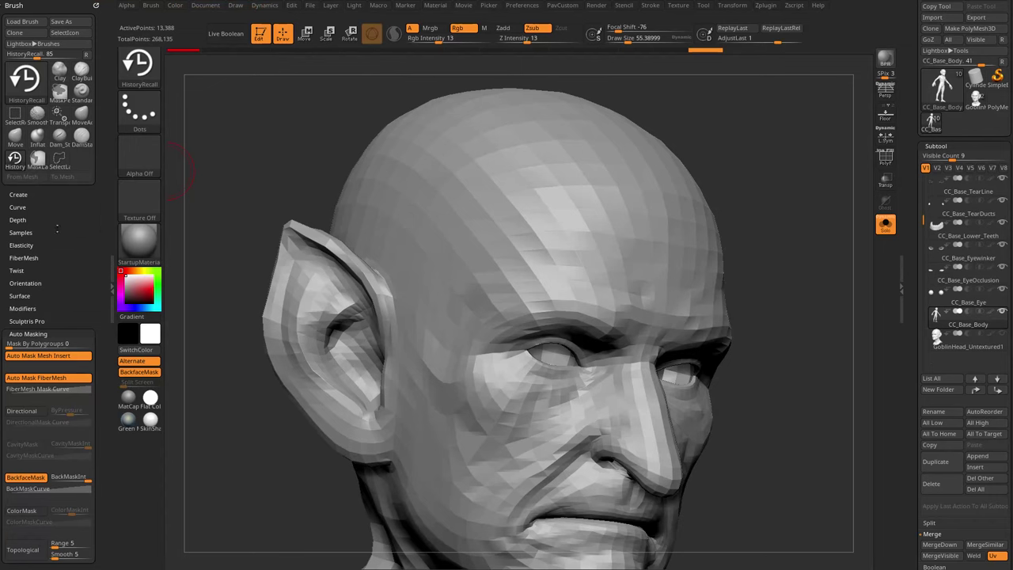
drag(57, 229, 57, 64)
shift+click(29, 169)
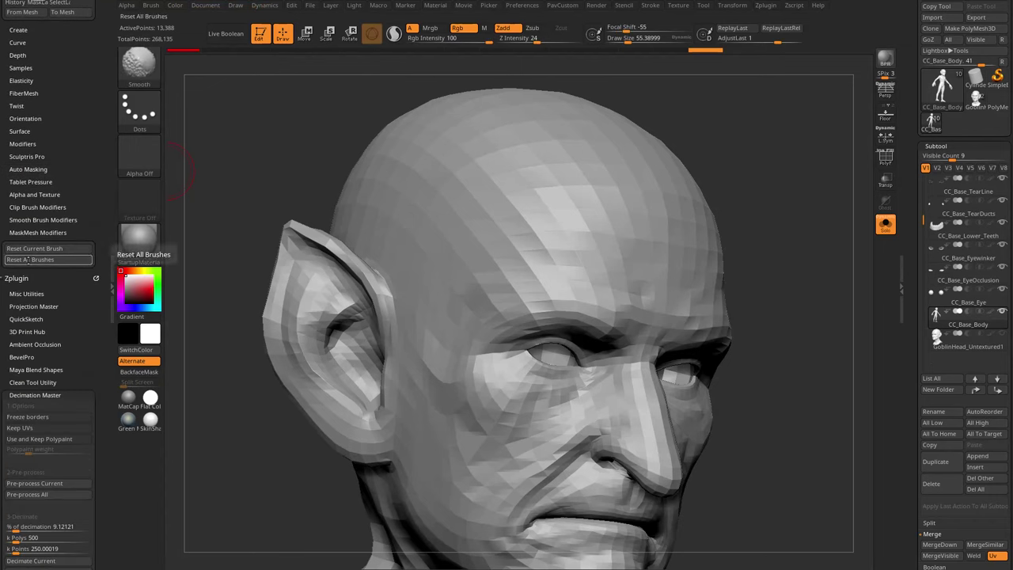
click(28, 169)
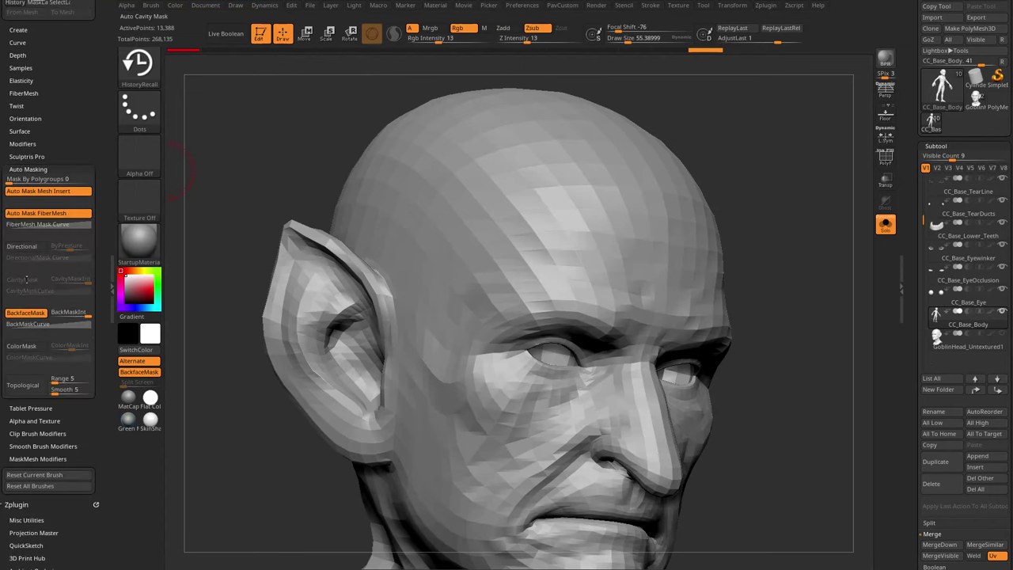
Step: Recall the sculpt shape on the ear's outer bowl and, with the draw size reduced to about 41, its inner hollow
mouse_move(259, 146)
alt+mouse_down()
mouse_move(278, 161)
mouse_move(267, 150)
mouse_move(570, 185)
mouse_move(498, 226)
alt+mouse_up()
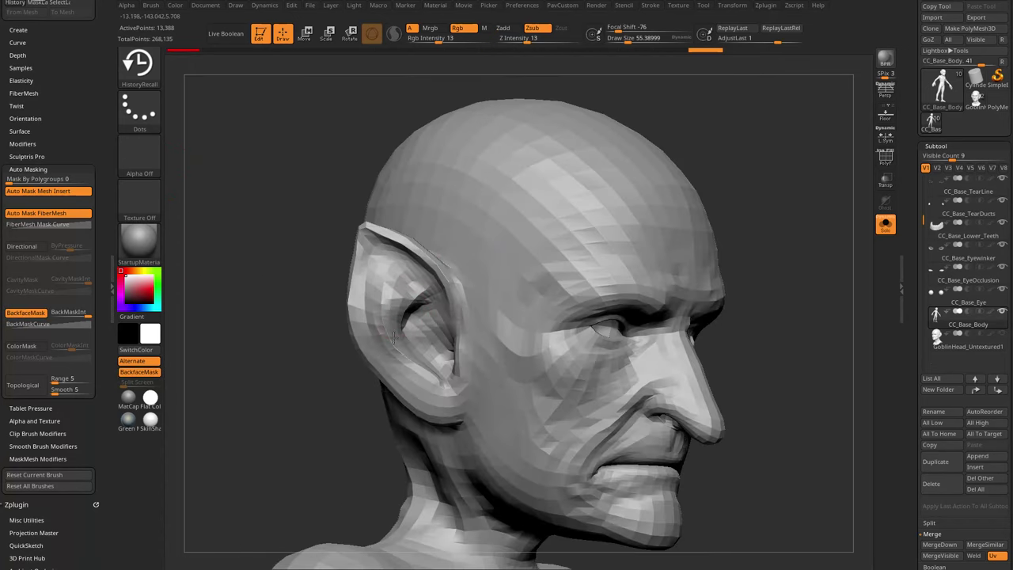
mouse_move(370, 273)
mouse_down()
mouse_move(400, 369)
mouse_move(432, 384)
mouse_up()
mouse_move(309, 418)
alt+mouse_down()
mouse_move(296, 356)
mouse_move(304, 351)
mouse_move(475, 312)
mouse_move(464, 297)
mouse_move(523, 298)
alt+mouse_up()
key(s)
drag(752, 254, 654, 163)
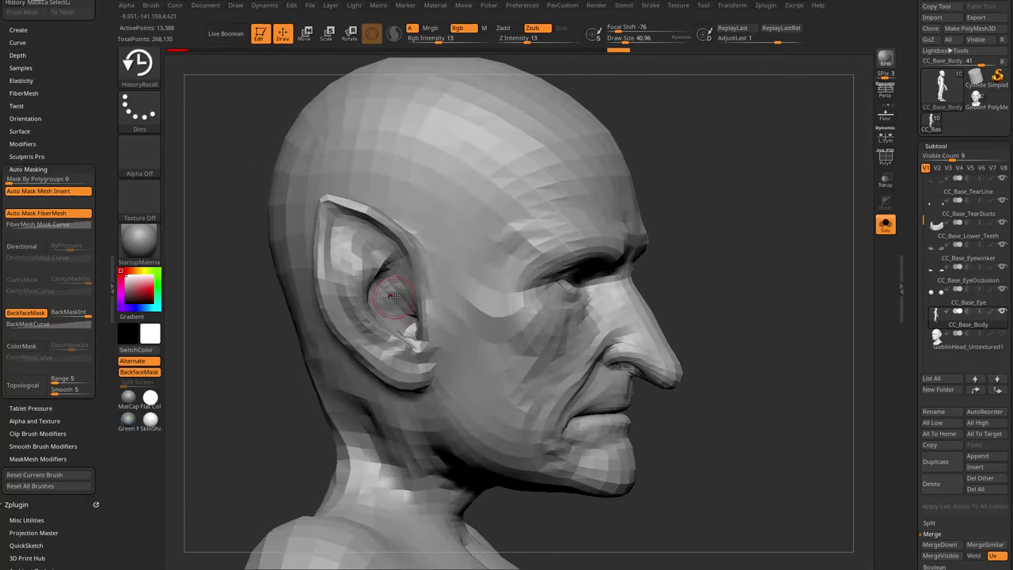
drag(389, 296, 403, 283)
drag(728, 253, 555, 265)
drag(403, 341, 407, 348)
drag(746, 194, 570, 237)
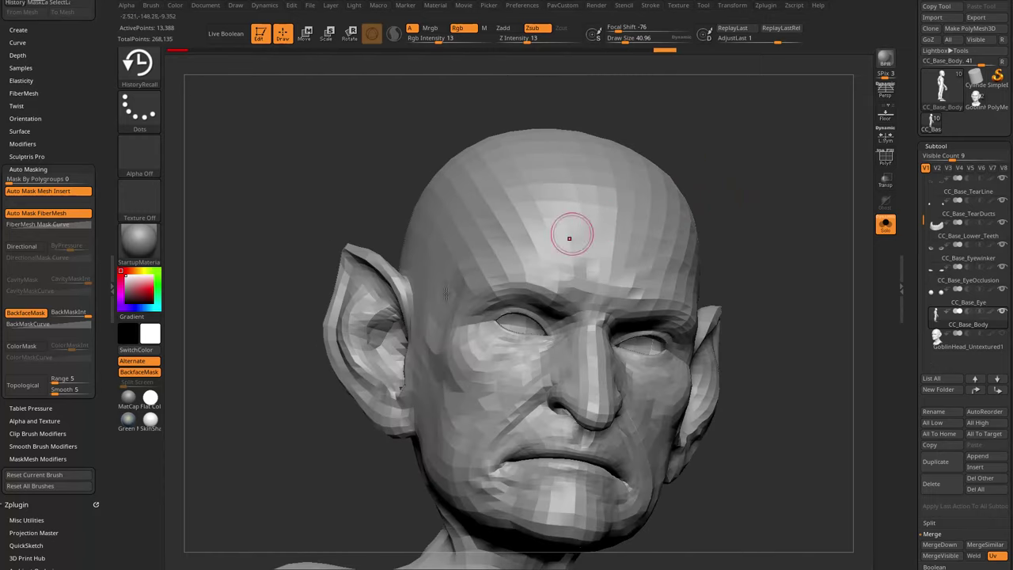
Step: Smooth the rough polygons inside the ear canal and lower ear, brushing the recalled shape back over them
shift+drag(385, 328, 391, 318)
drag(309, 386, 329, 369)
mouse_move(377, 328)
mouse_down()
mouse_move(317, 403)
mouse_move(384, 342)
mouse_up()
drag(301, 425, 238, 447)
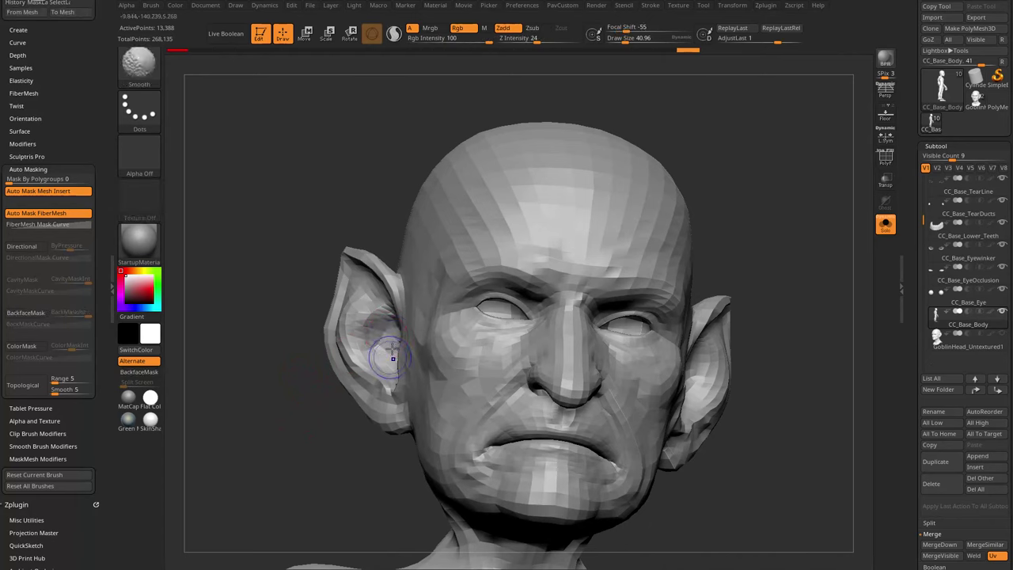
drag(310, 396, 378, 342)
drag(307, 389, 383, 343)
drag(287, 420, 372, 396)
drag(393, 345, 403, 332)
mouse_move(690, 201)
mouse_down()
mouse_move(388, 375)
mouse_move(530, 260)
mouse_up()
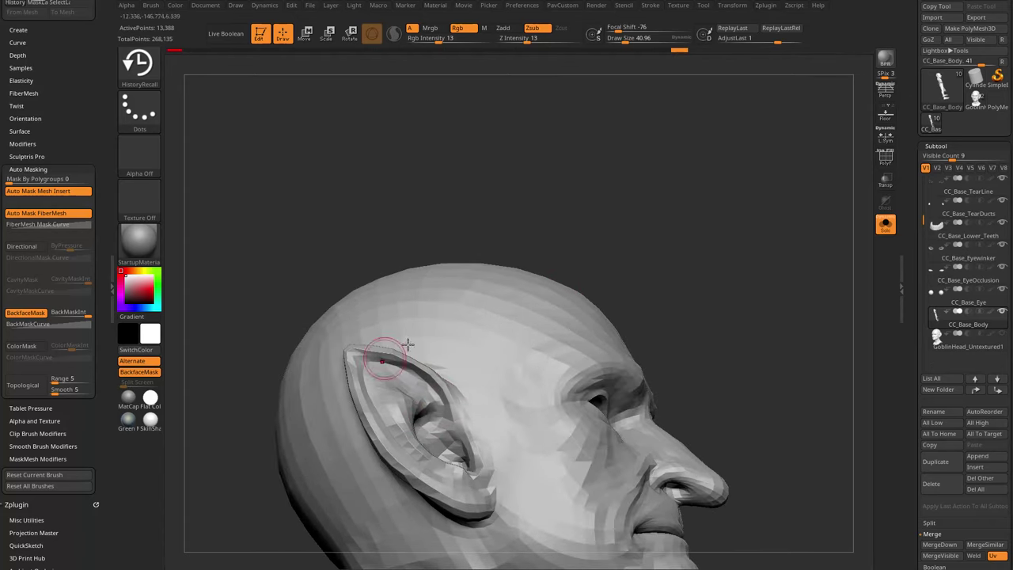
Step: Brush the recalled shape along the ear's upper and rear rim, reducing the draw size to about 36
drag(407, 345, 536, 265)
mouse_move(390, 413)
mouse_down()
mouse_move(244, 428)
mouse_move(427, 295)
mouse_up()
drag(279, 474, 276, 393)
drag(445, 306, 335, 338)
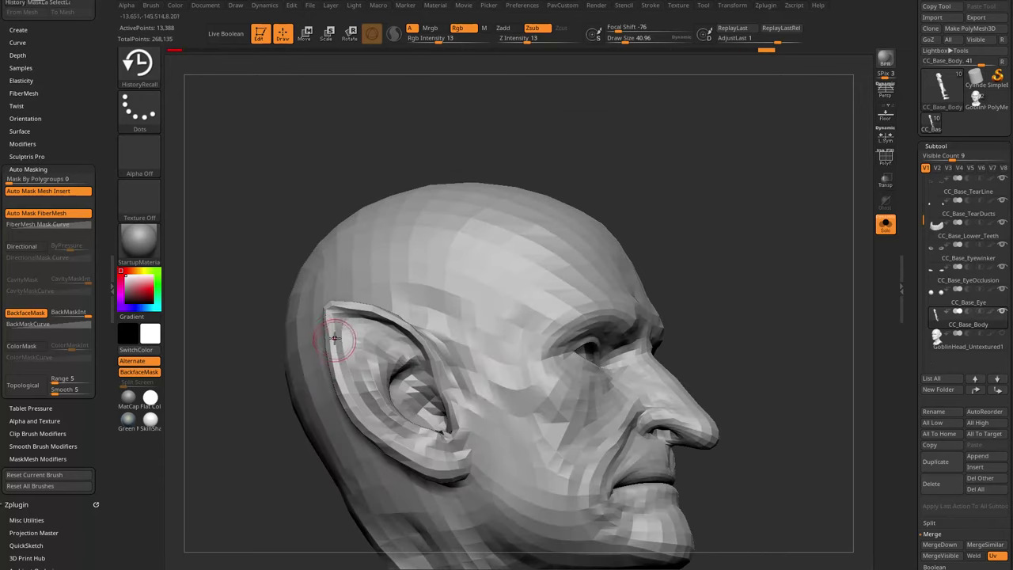
mouse_move(264, 476)
mouse_down()
mouse_move(276, 447)
mouse_move(305, 443)
mouse_up()
key(s)
drag(320, 283, 318, 284)
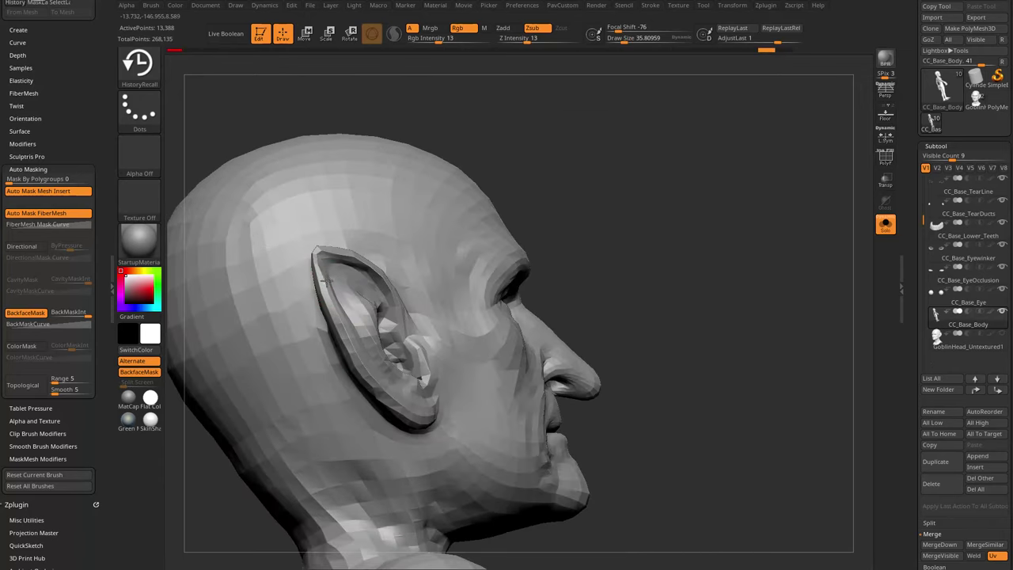
Step: Refine the ear's inner folds down to the lobe with small HistoryRecall strokes
key([)
drag(368, 370, 368, 360)
drag(643, 207, 574, 232)
drag(366, 356, 390, 377)
drag(705, 241, 507, 309)
Step: Brush the recalled shape onto the temple and cheek in front of the ear at a draw size of about 55
key(bracketright)
key(bracketright)
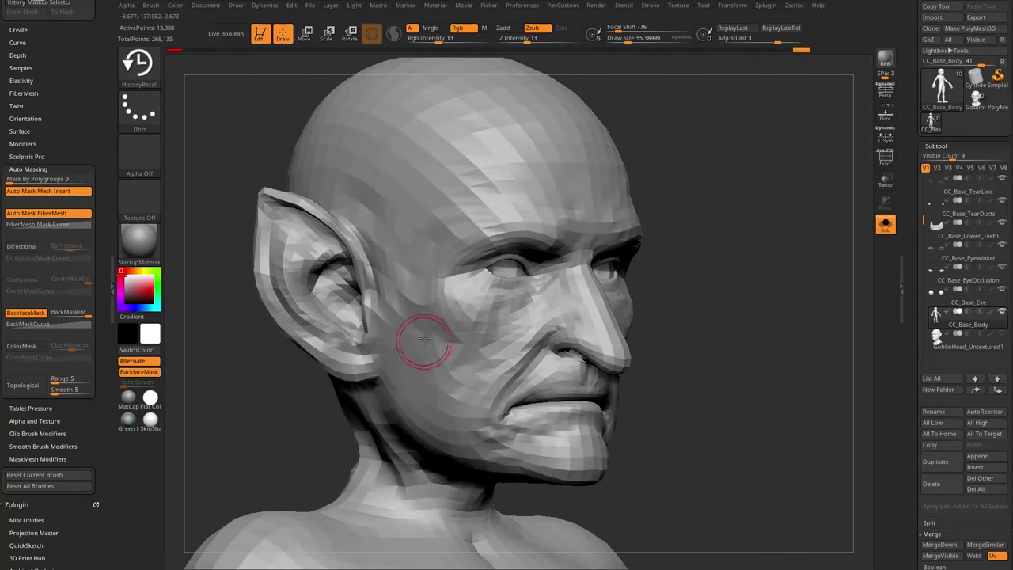
mouse_move(731, 242)
mouse_down()
mouse_move(790, 206)
mouse_move(768, 209)
mouse_up()
drag(736, 245, 618, 233)
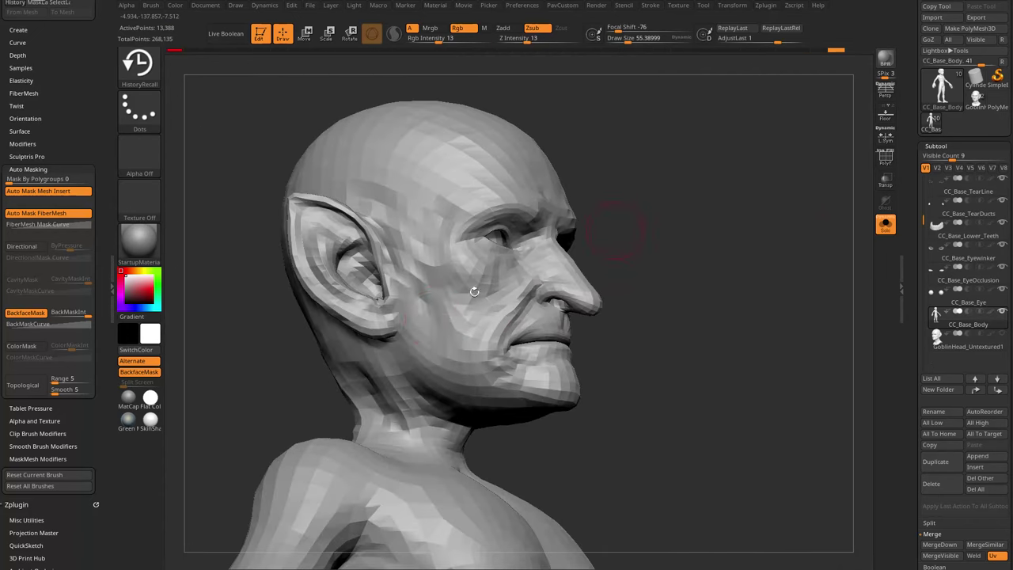
key(bracketleft)
drag(657, 267, 682, 279)
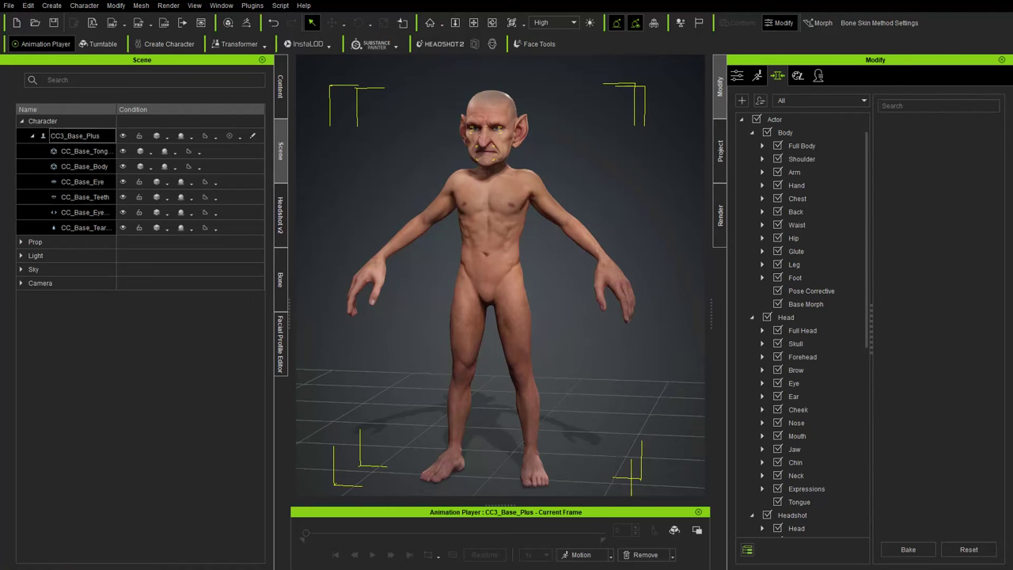
Step: Switch to Character Creator and examine the finished goblin character's head and upper body
right_drag(509, 271, 592, 217)
scroll(399, 199, up, 6)
right_drag(491, 206, 448, 341)
Step: Browse the content library's Actor categories, including Character and Nail, and open the Hair category
click(279, 87)
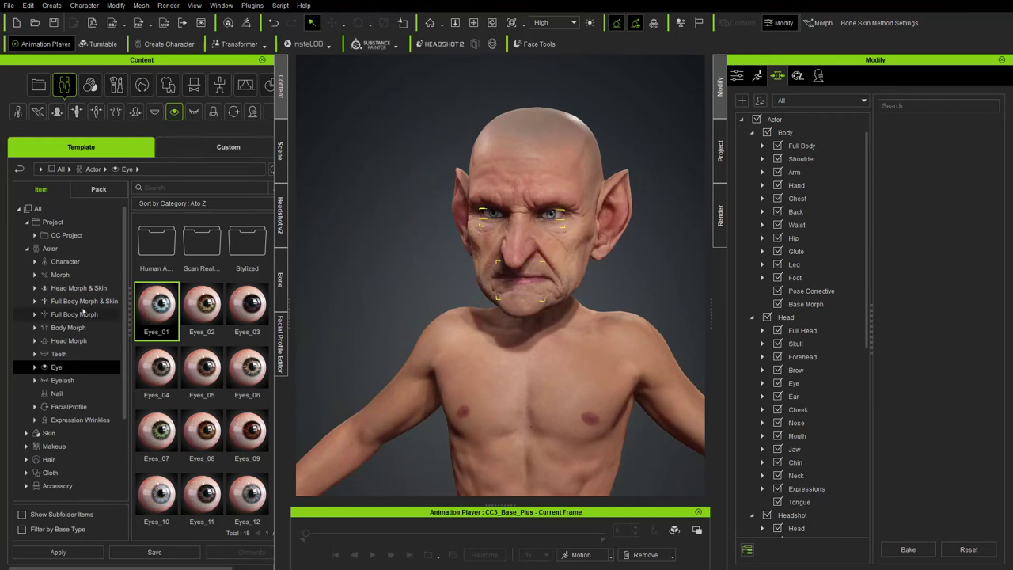
scroll(555, 354, down, 3)
right_drag(555, 355, 585, 403)
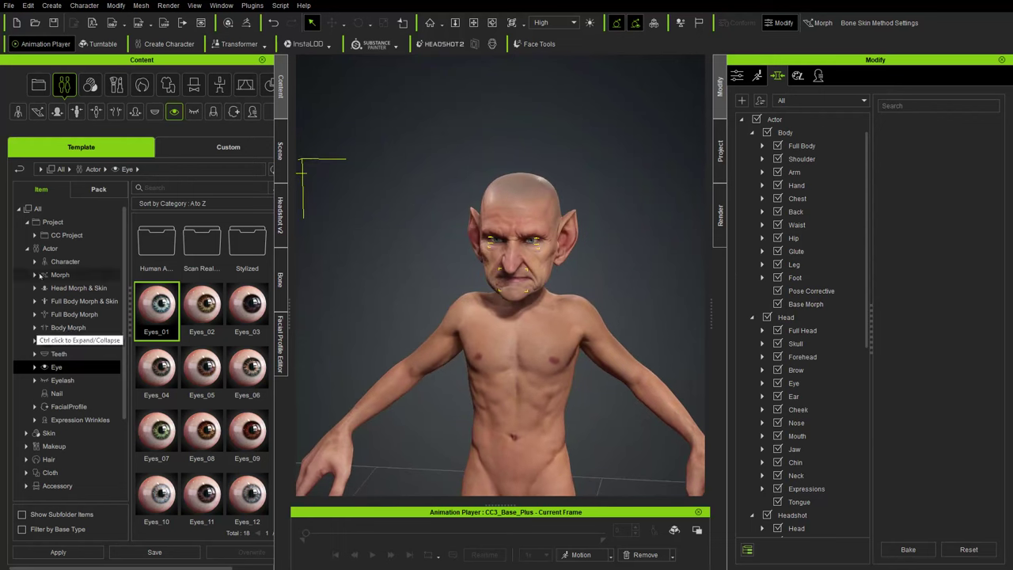
click(74, 265)
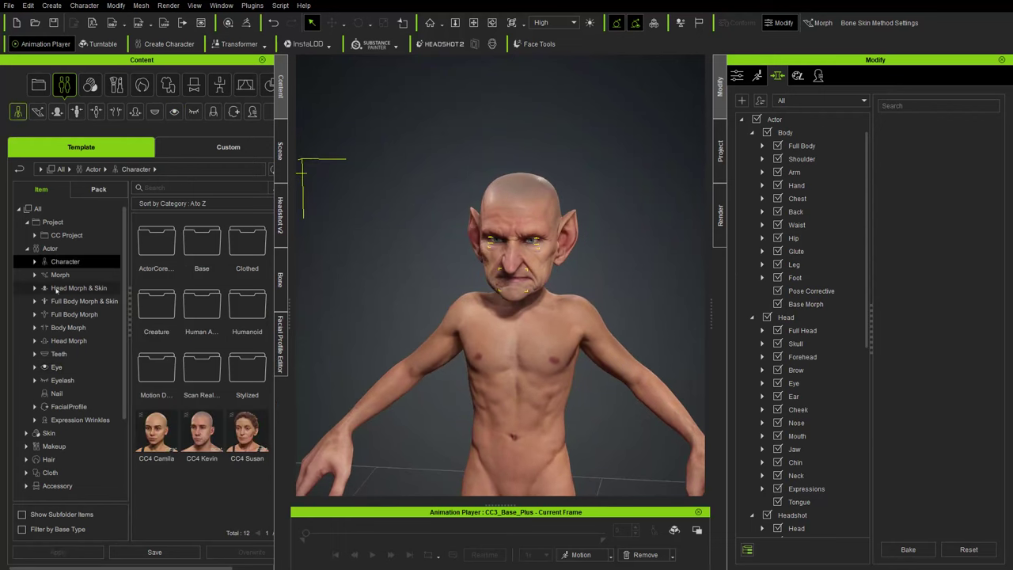
click(58, 394)
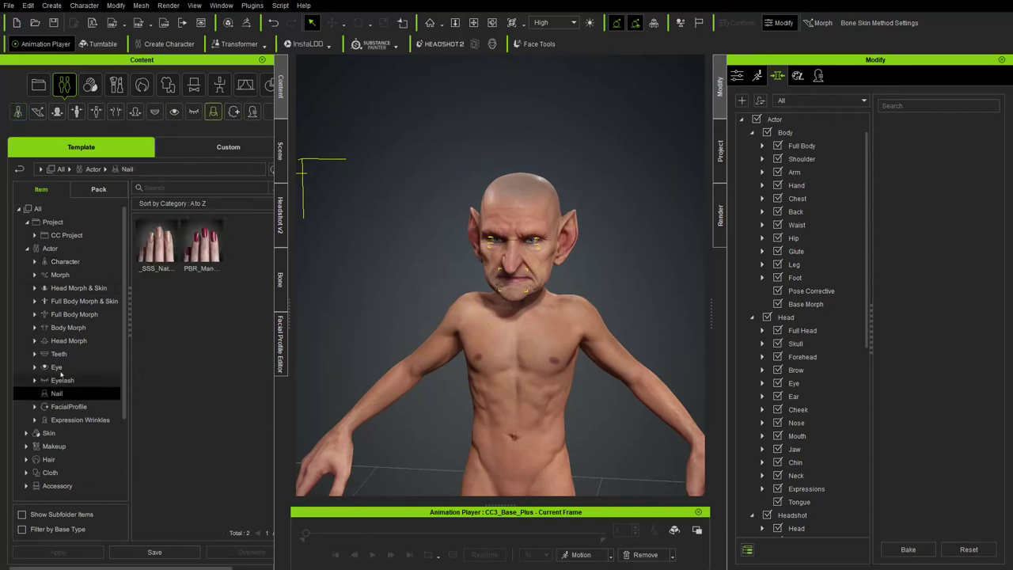
click(58, 354)
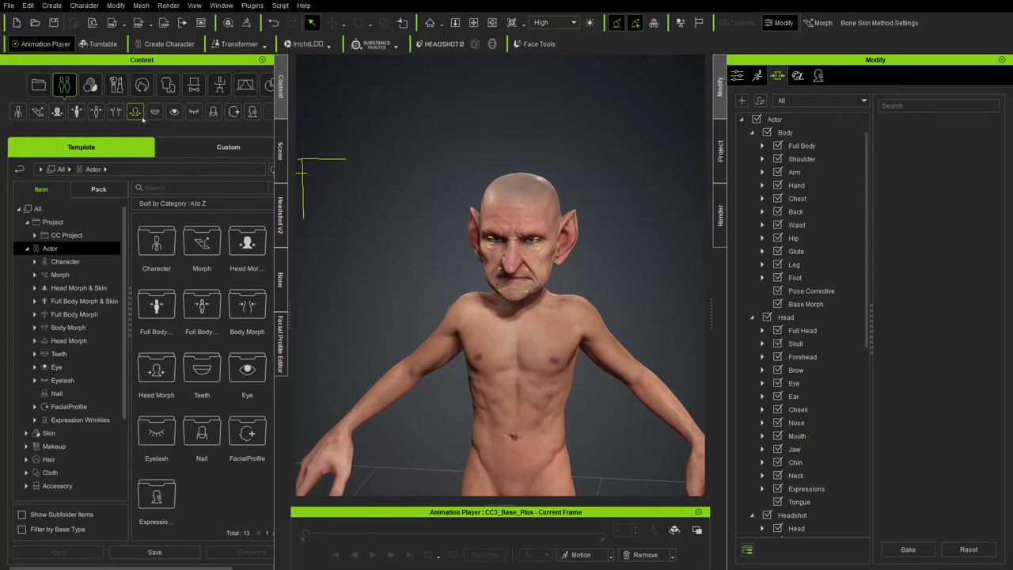
click(142, 85)
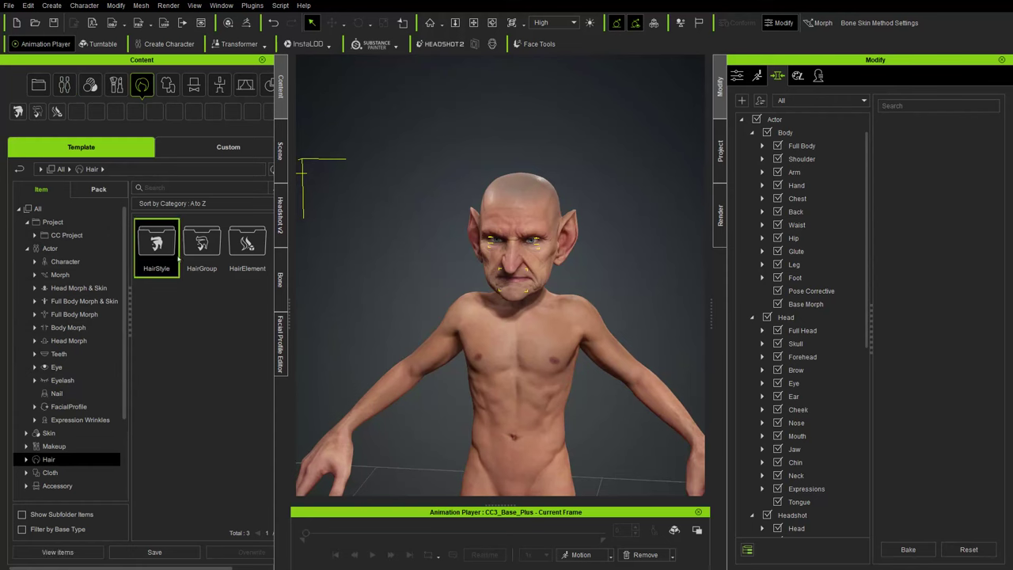
Step: Examine the goblin's full-body proportions and its face up close from several angles
right_drag(566, 300, 515, 261)
scroll(522, 301, down, 4)
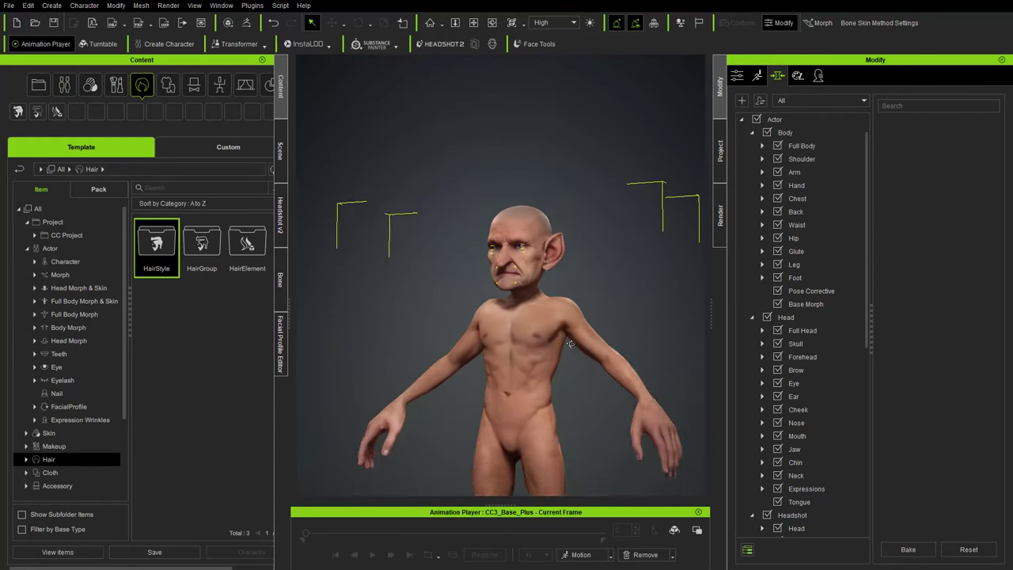
middle_drag(546, 340, 534, 249)
right_drag(534, 250, 477, 265)
right_drag(555, 341, 597, 340)
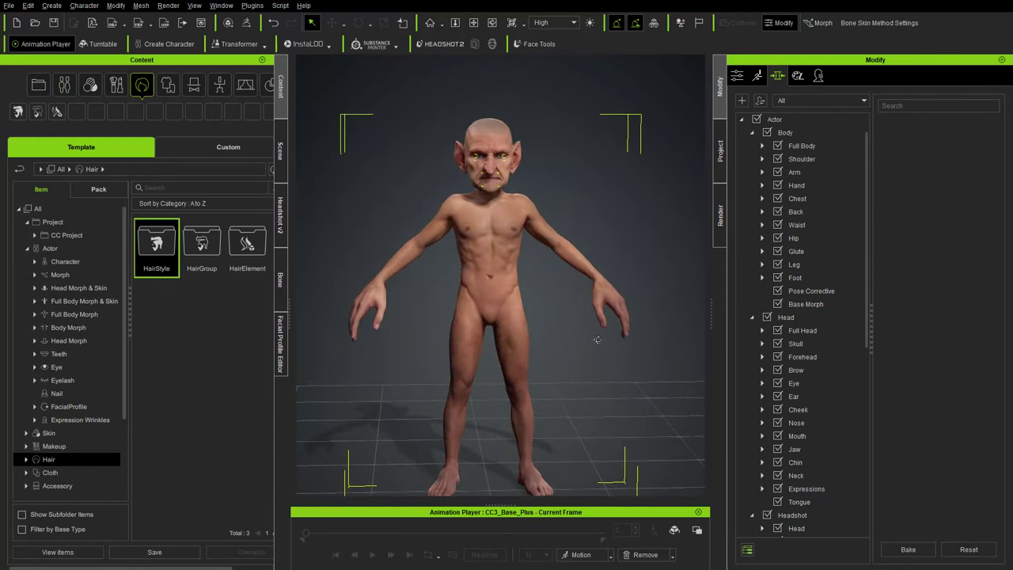
scroll(519, 101, up, 5)
middle_drag(519, 101, 527, 336)
scroll(546, 301, up, 5)
right_drag(554, 265, 582, 254)
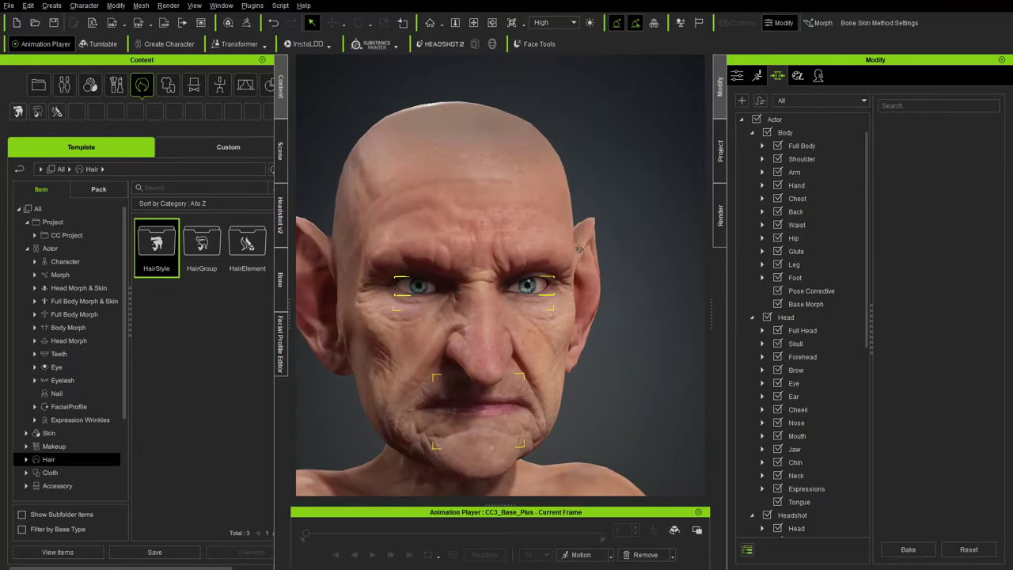
scroll(589, 389, down, 5)
scroll(590, 389, down, 4)
right_drag(590, 389, 451, 265)
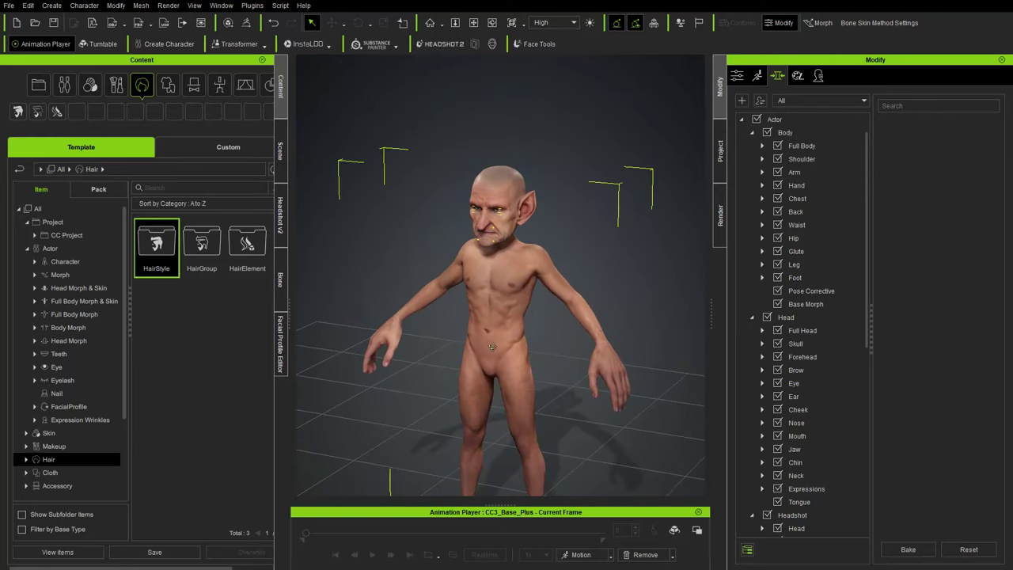
right_drag(542, 295, 509, 270)
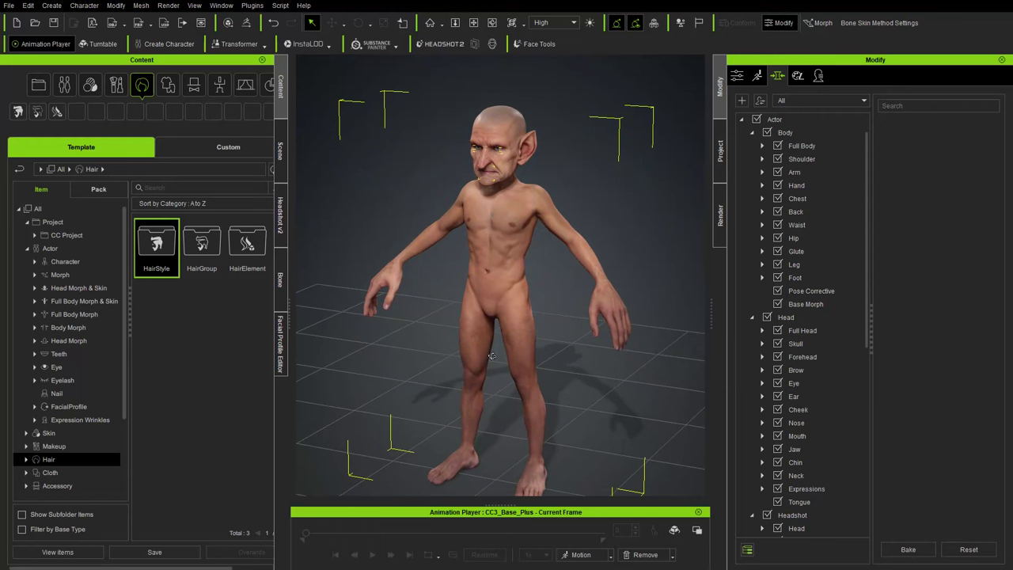
right_drag(491, 356, 473, 272)
right_drag(506, 366, 432, 354)
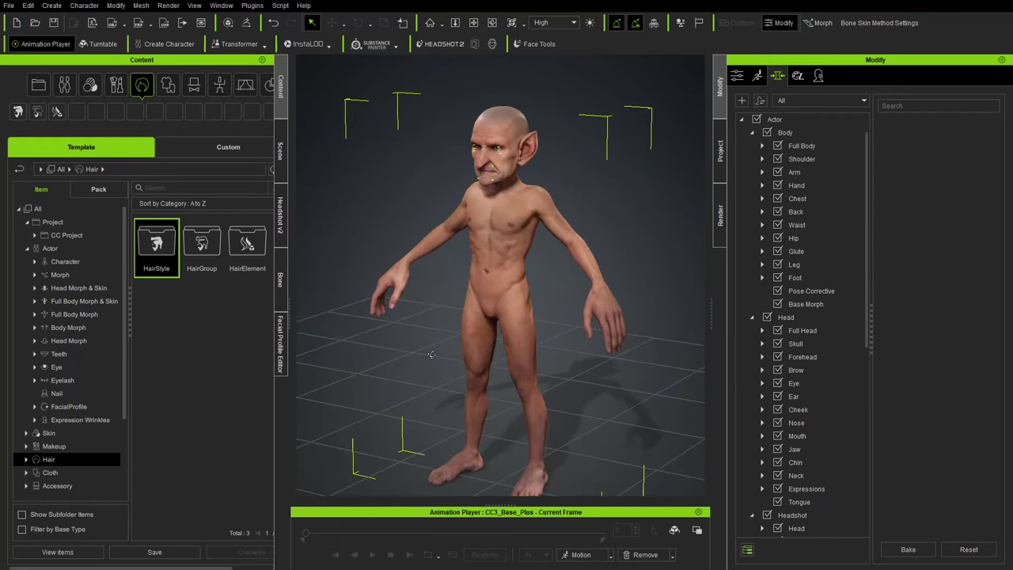
right_drag(487, 328, 534, 277)
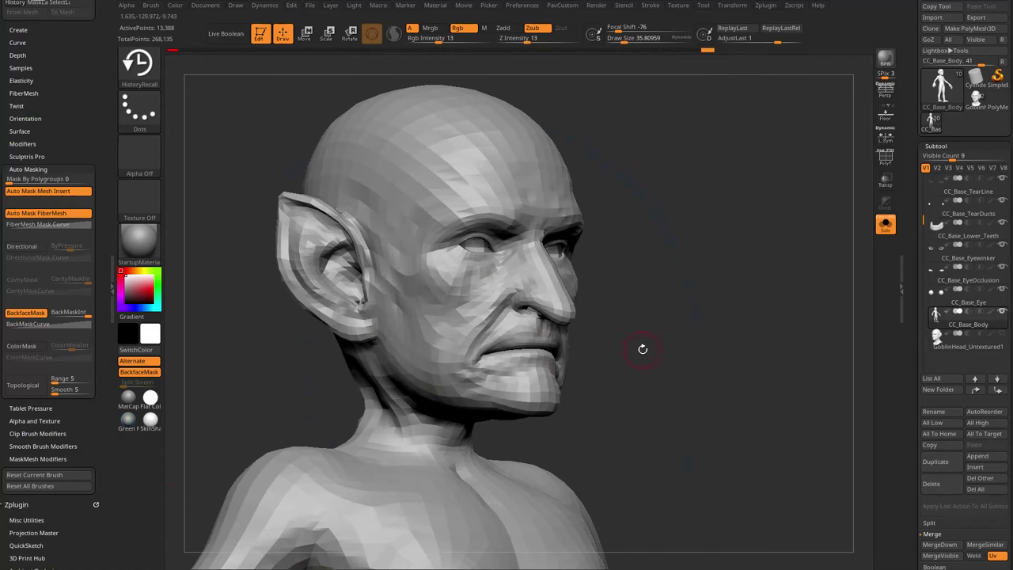
Step: Switch back to ZBrush and brush the recalled sculpt shape around the nose, nostril and inner eye area at draw size about 36
shift+drag(665, 208, 780, 212)
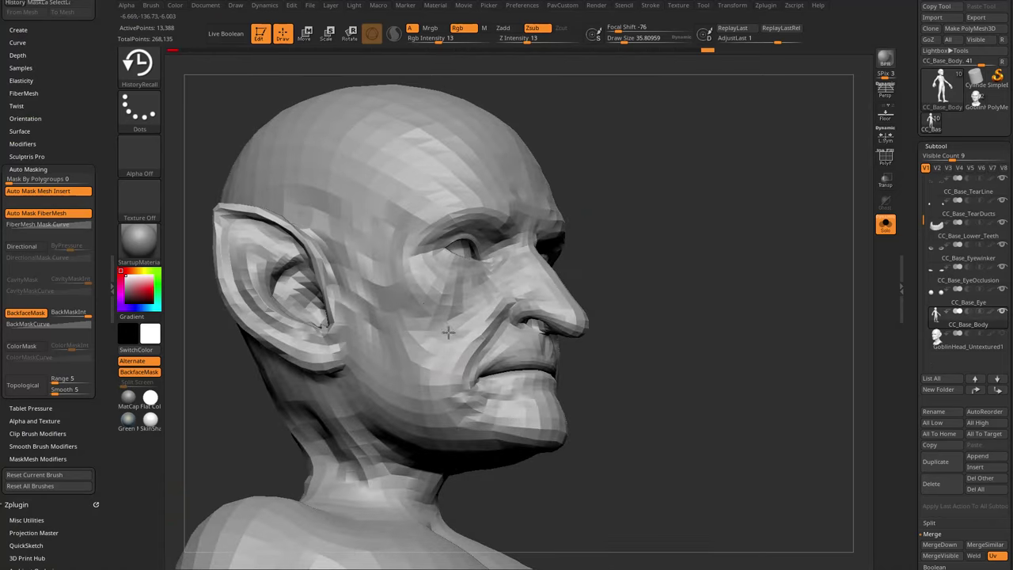
drag(643, 297, 603, 287)
drag(503, 238, 485, 265)
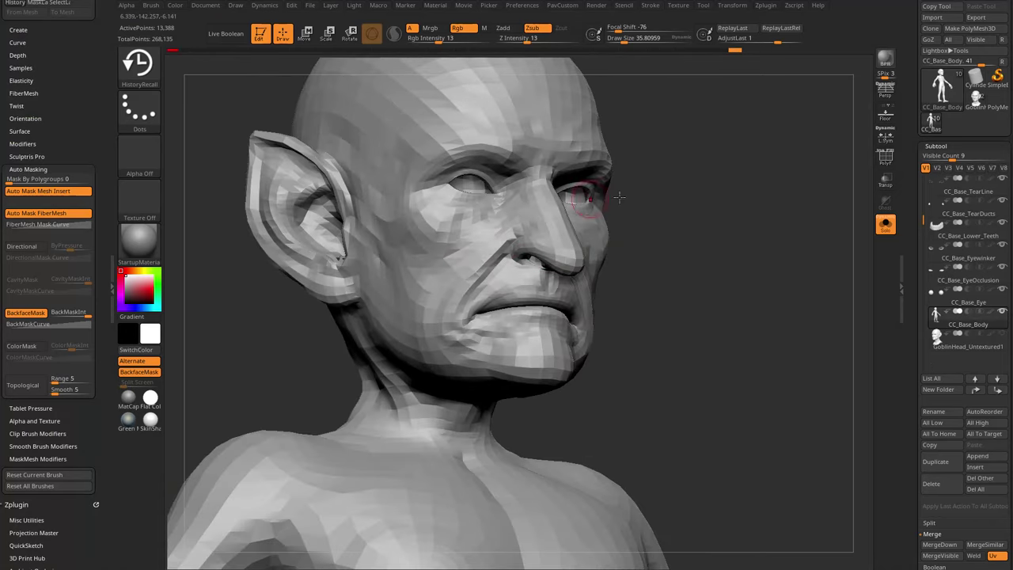
drag(629, 200, 673, 209)
drag(513, 254, 547, 227)
mouse_move(643, 221)
mouse_down()
mouse_move(660, 202)
mouse_move(481, 227)
mouse_move(658, 214)
mouse_move(620, 188)
mouse_up()
drag(495, 321, 587, 227)
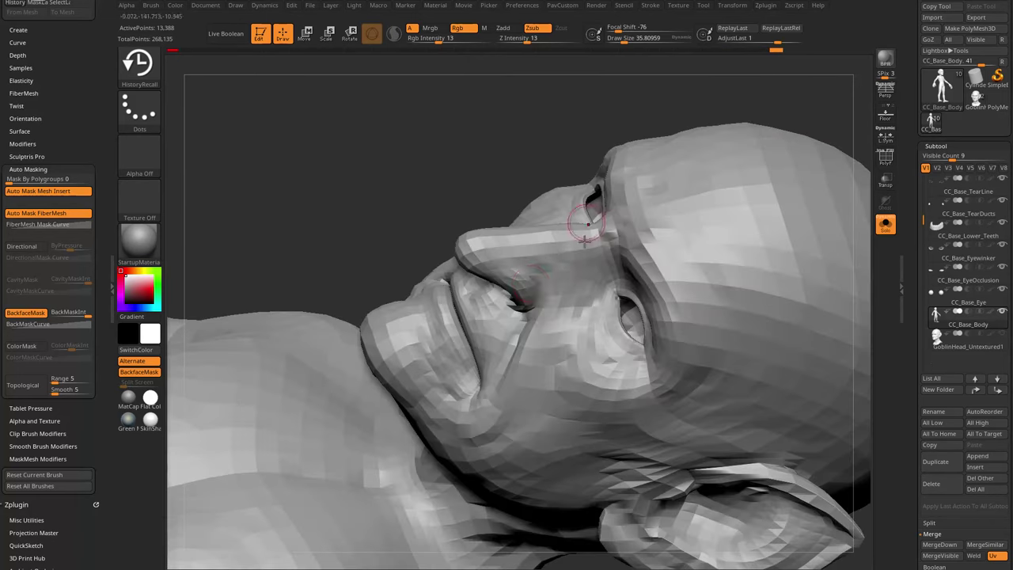
Step: Brush the recalled sculpt shape over the brow, forehead and side of the face, raising the draw size to about 62
drag(544, 293, 471, 331)
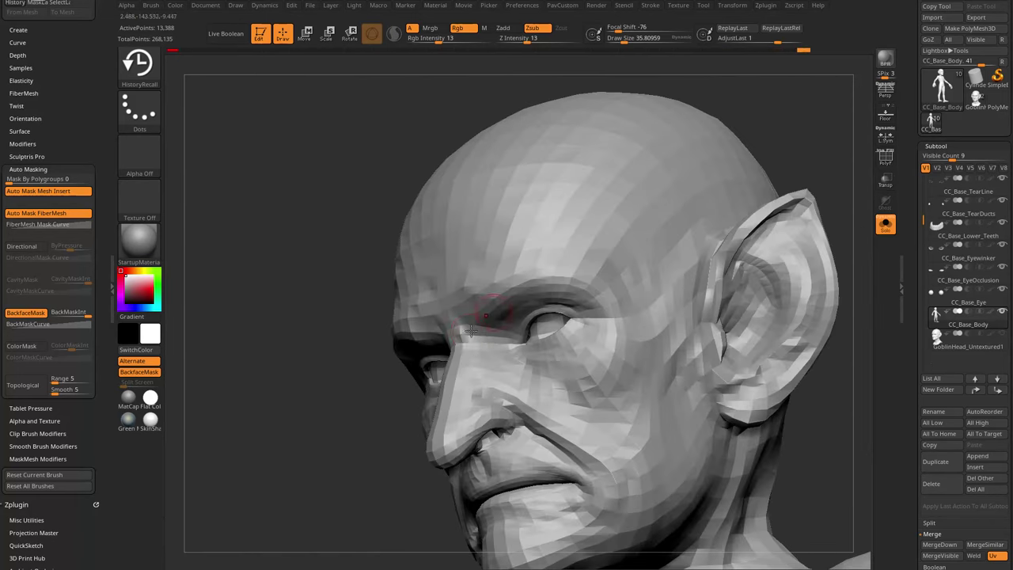
right_drag(475, 300, 537, 257)
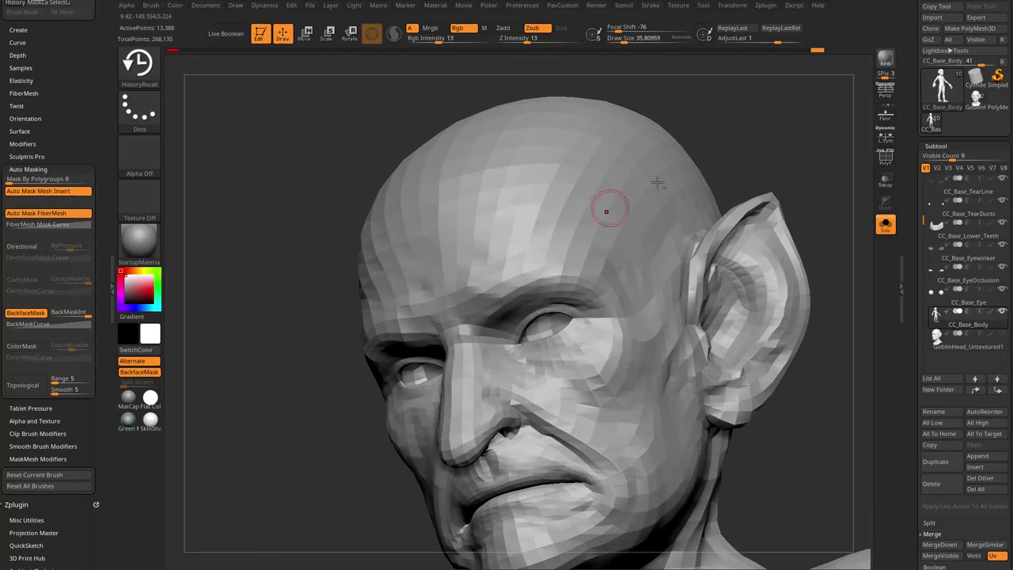
right_drag(658, 183, 517, 286)
mouse_move(547, 417)
right_down()
mouse_move(276, 300)
mouse_move(420, 229)
right_up()
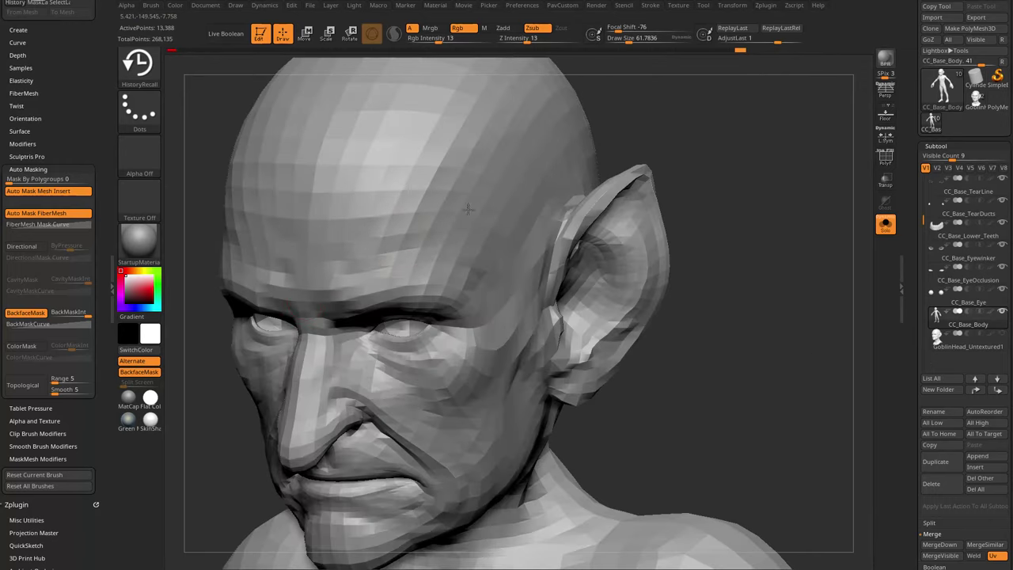
mouse_move(475, 210)
right_down()
mouse_move(686, 163)
mouse_move(580, 207)
right_up()
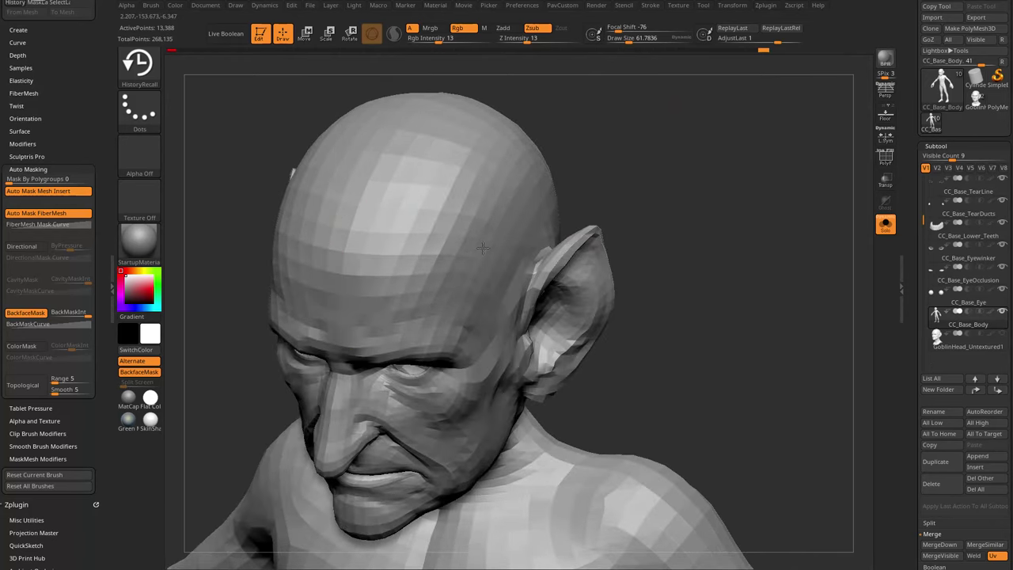
mouse_move(483, 248)
right_down()
mouse_move(672, 209)
mouse_move(719, 273)
mouse_move(725, 257)
mouse_move(581, 333)
right_up()
Step: Brush the recalled shape over the back of the head and the neck below the ears, using draw sizes of about 108 and 65
right_drag(762, 275, 581, 331)
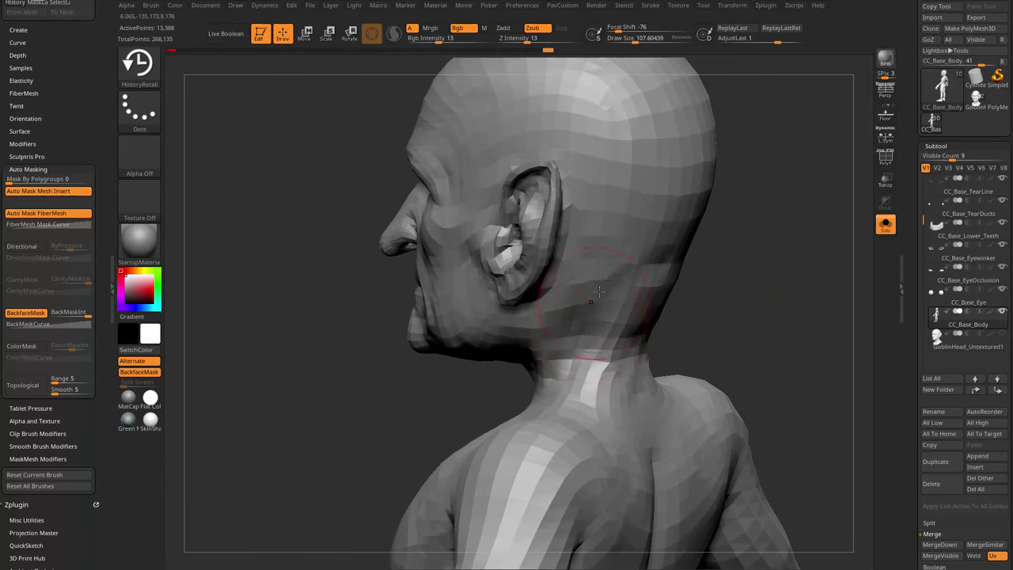
right_drag(696, 271, 593, 282)
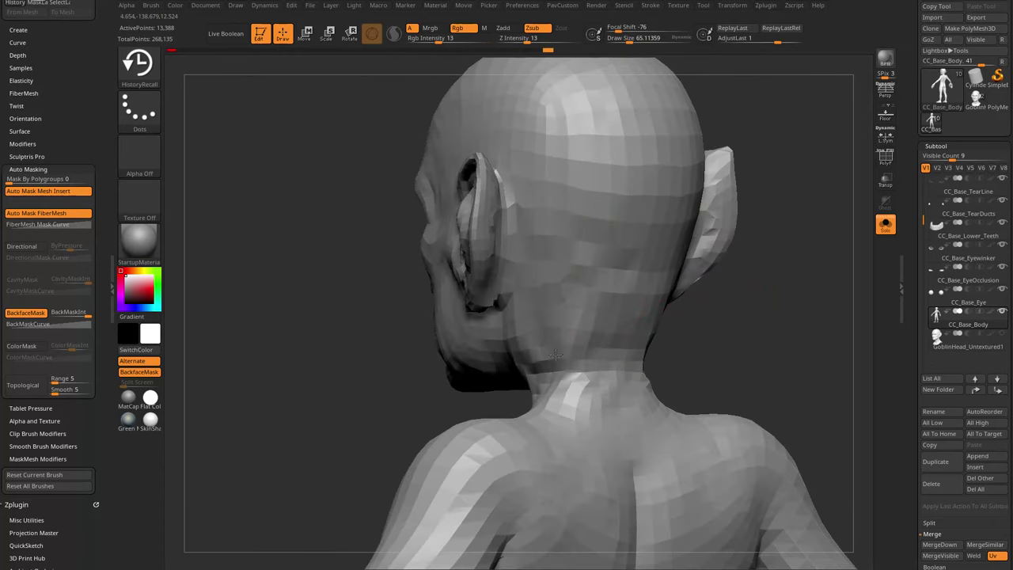
right_drag(537, 371, 667, 306)
mouse_move(502, 360)
right_down()
mouse_move(483, 364)
mouse_move(636, 343)
mouse_move(701, 314)
mouse_move(510, 368)
right_up()
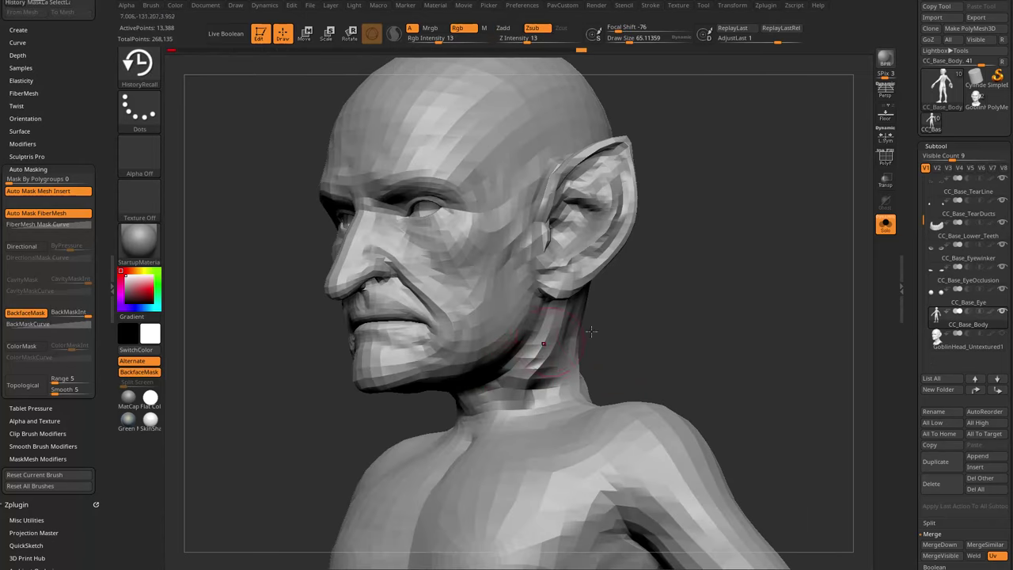
mouse_move(591, 332)
right_down()
mouse_move(688, 304)
mouse_move(715, 270)
mouse_move(702, 310)
mouse_move(602, 332)
right_up()
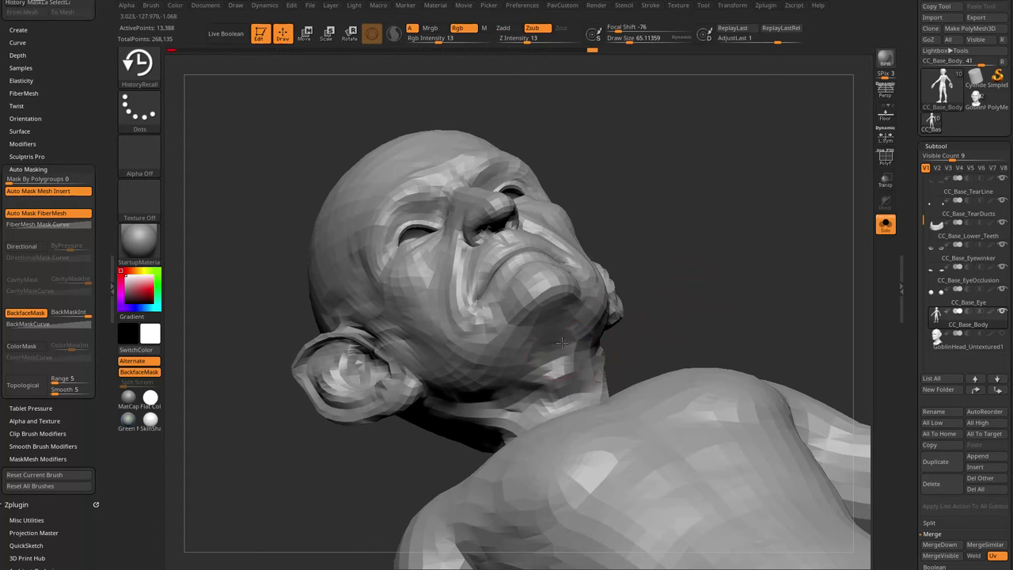
Step: Recall the sculpt shape under the jaw, along the chin and neck, and near the earlobe with draw sizes from about 65 to 38
mouse_move(691, 323)
right_down()
mouse_move(564, 330)
mouse_move(521, 383)
right_up()
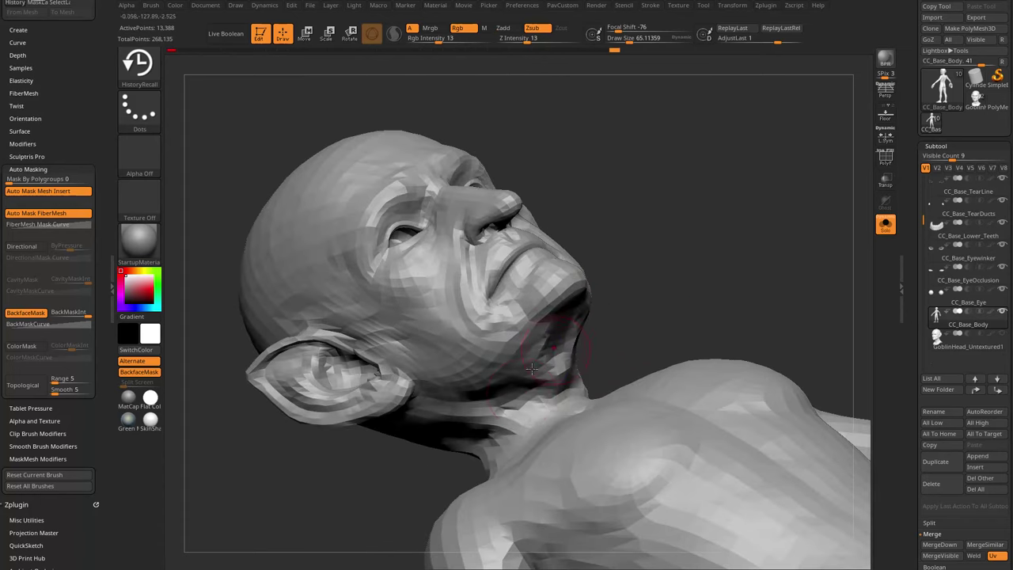
mouse_move(594, 301)
right_down()
mouse_move(547, 404)
mouse_move(800, 262)
mouse_move(833, 289)
mouse_move(700, 251)
mouse_move(580, 394)
right_up()
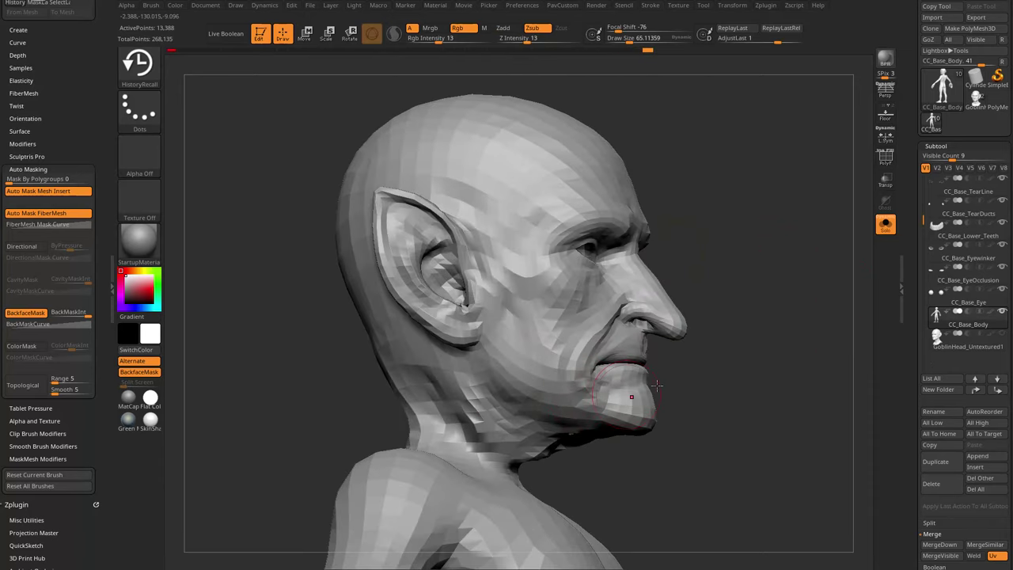
right_drag(685, 372, 772, 386)
key(bracketleft)
shift+drag(574, 439, 543, 459)
right_drag(722, 353, 613, 330)
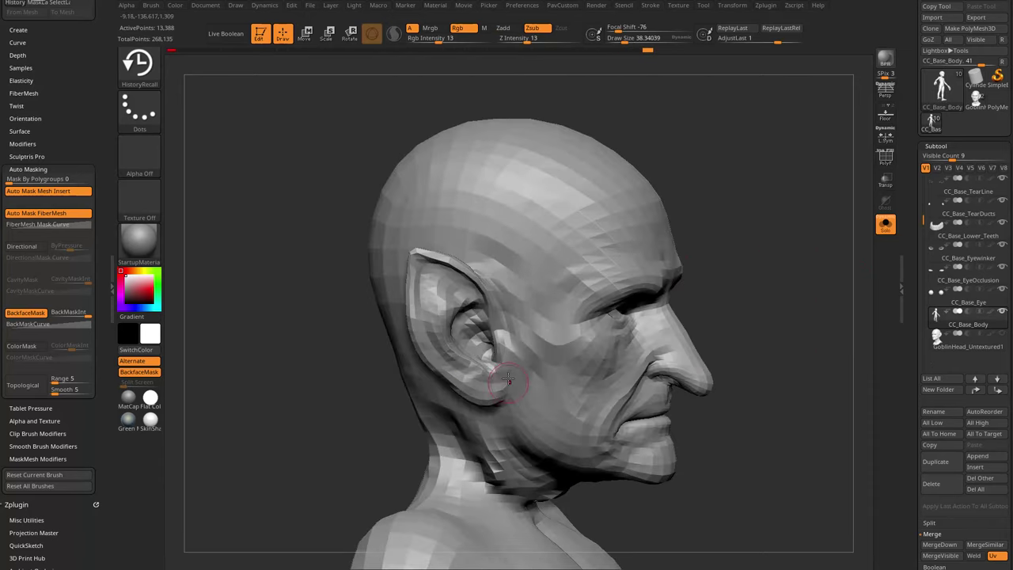
mouse_move(516, 372)
right_down()
mouse_move(494, 373)
mouse_move(621, 277)
right_up()
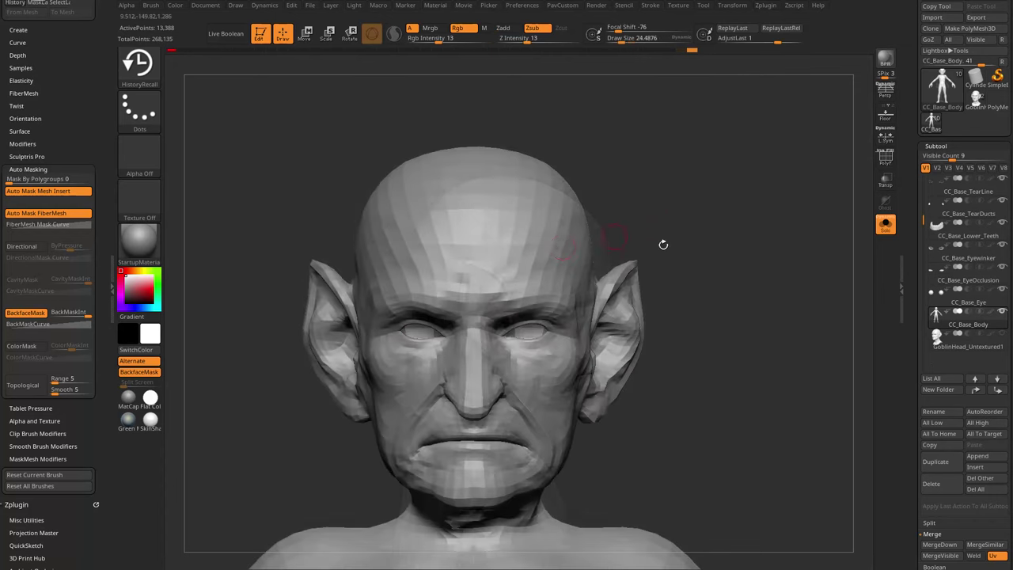
Step: Refine the recalled shape around the nose tip and upper lip at draw size about 27
right_drag(663, 242, 602, 261)
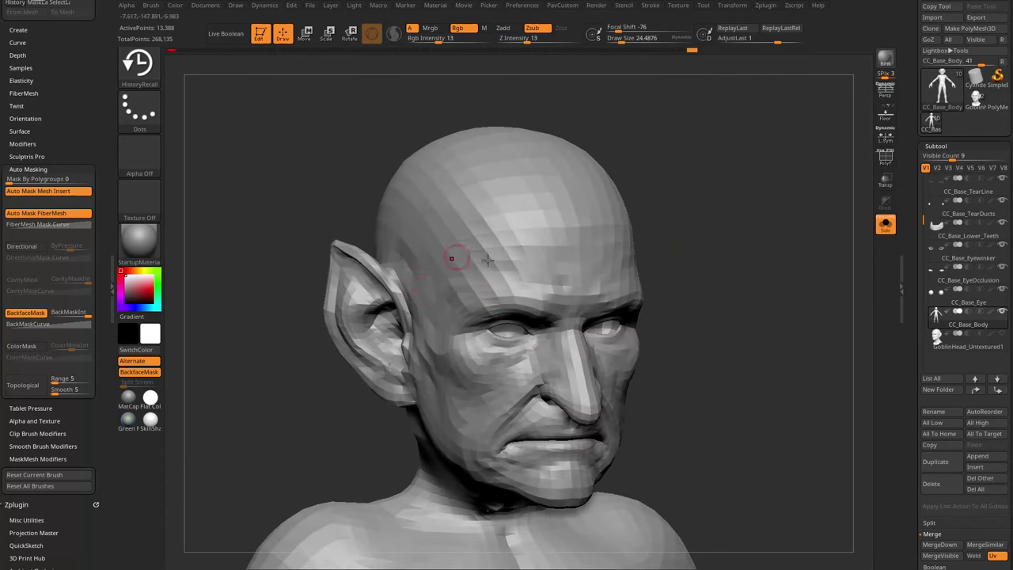
mouse_move(736, 285)
right_down()
mouse_move(702, 289)
mouse_move(772, 304)
right_up()
key(s)
click(685, 291)
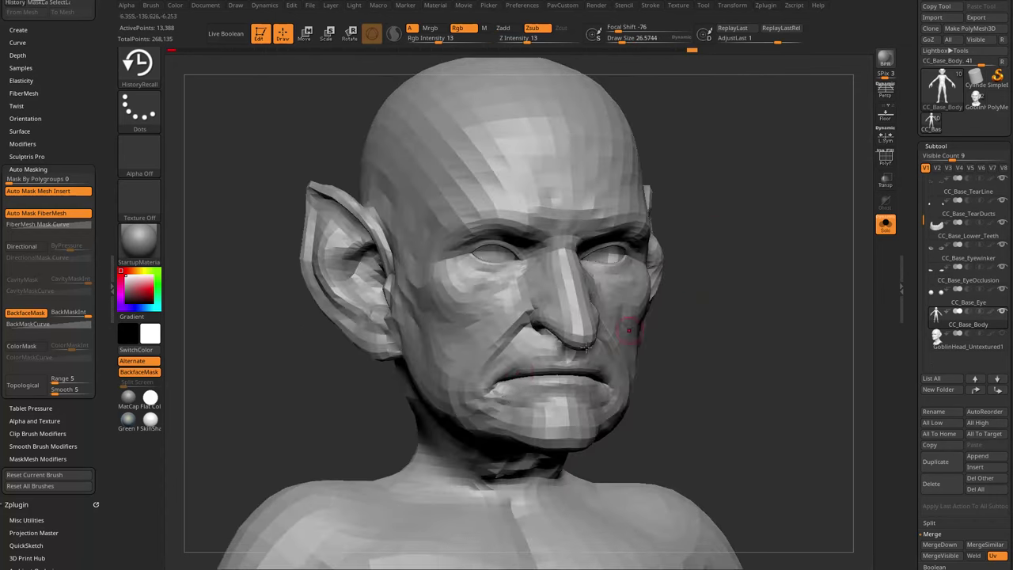
drag(587, 347, 535, 357)
mouse_move(713, 333)
alt+mouse_down()
mouse_move(668, 338)
mouse_move(728, 337)
mouse_move(685, 313)
alt+mouse_up()
drag(760, 301, 713, 316)
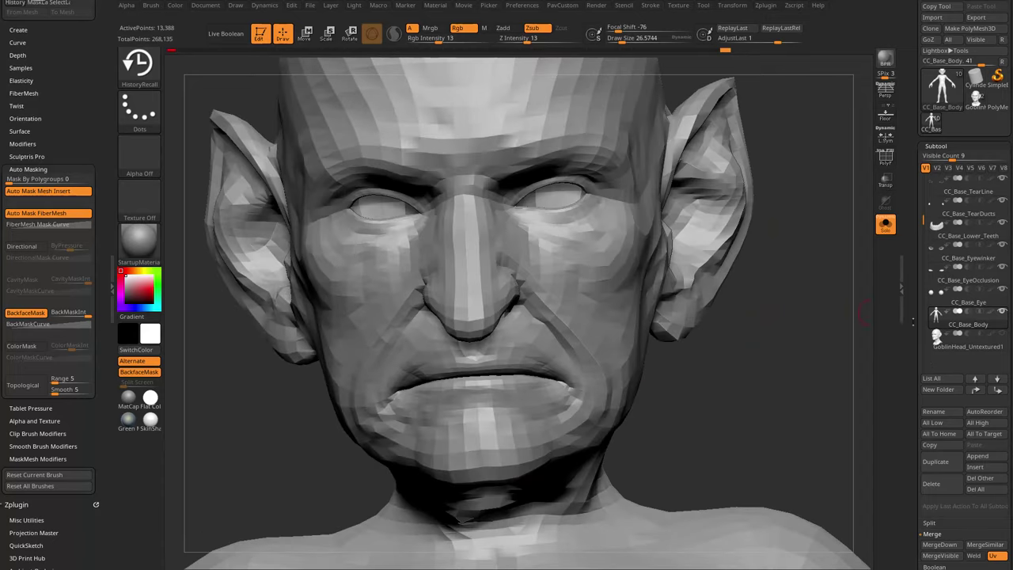
Step: Divide the CC_Base_Body mesh once to subdivision level 2 and face the head from the front
scroll(913, 320, down, 5)
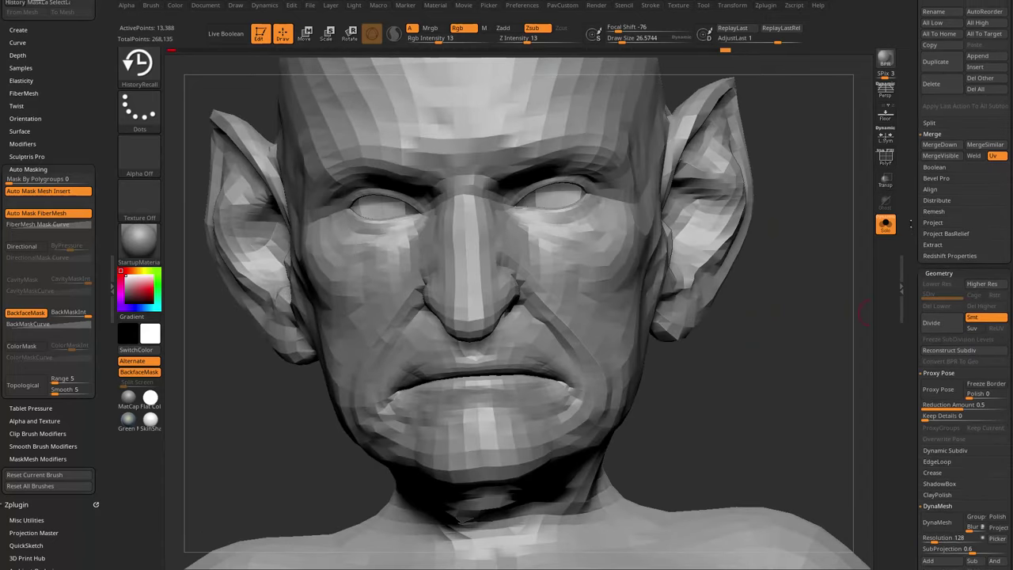
click(937, 329)
alt+drag(797, 422, 803, 374)
shift+drag(804, 374, 794, 343)
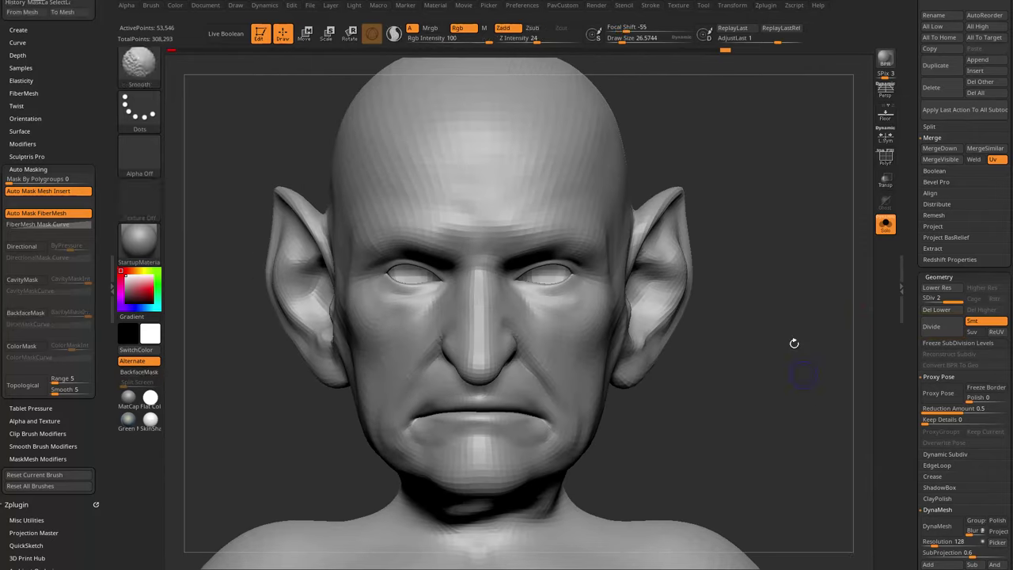
shift+right_drag(795, 343, 625, 305)
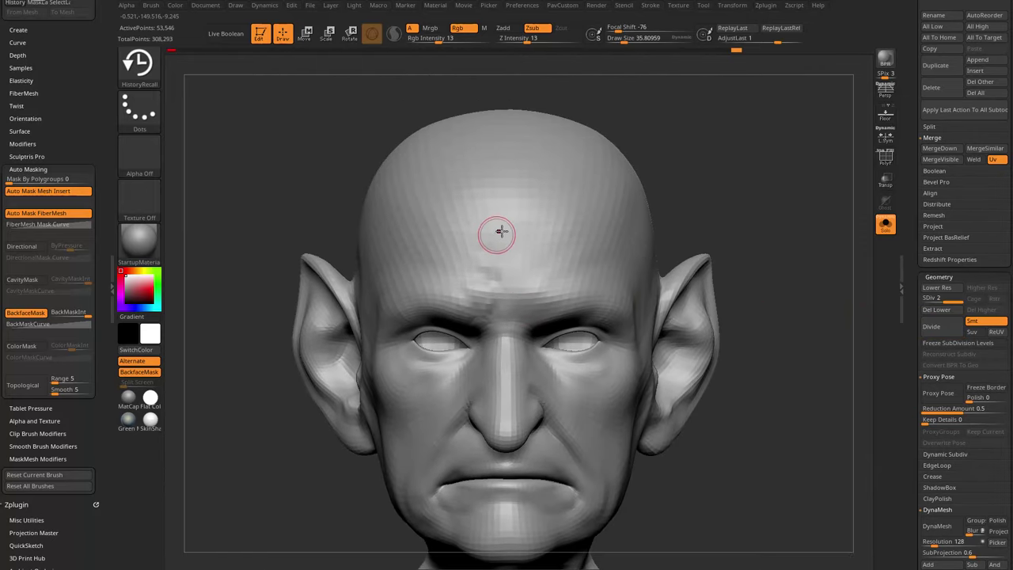
Step: Recall finer sculpt detail between the brows and at the nose bridge, reducing the draw size from about 69 to 24
right_drag(500, 231, 749, 167)
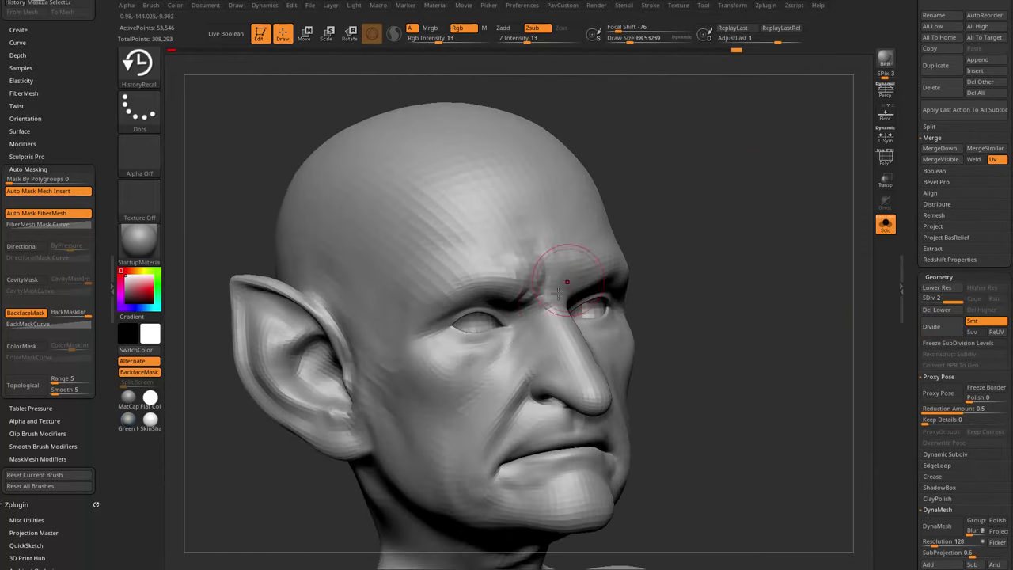
key(s)
drag(555, 300, 546, 302)
right_drag(686, 176, 694, 241)
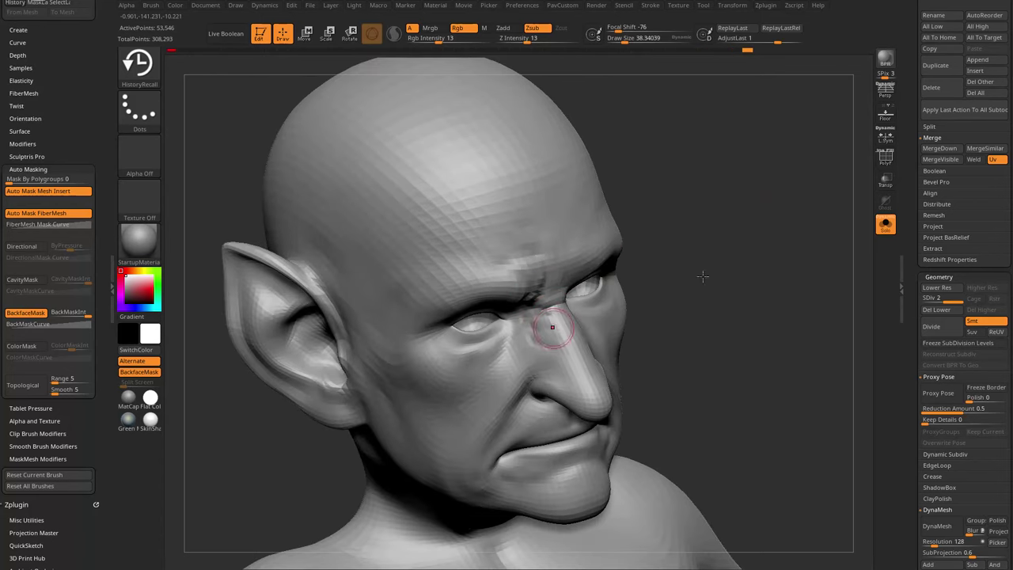
right_drag(703, 276, 654, 252)
key(s)
drag(535, 321, 528, 321)
drag(559, 267, 537, 302)
mouse_move(748, 174)
ctrl+right_down()
mouse_move(760, 235)
mouse_move(772, 151)
ctrl+right_up()
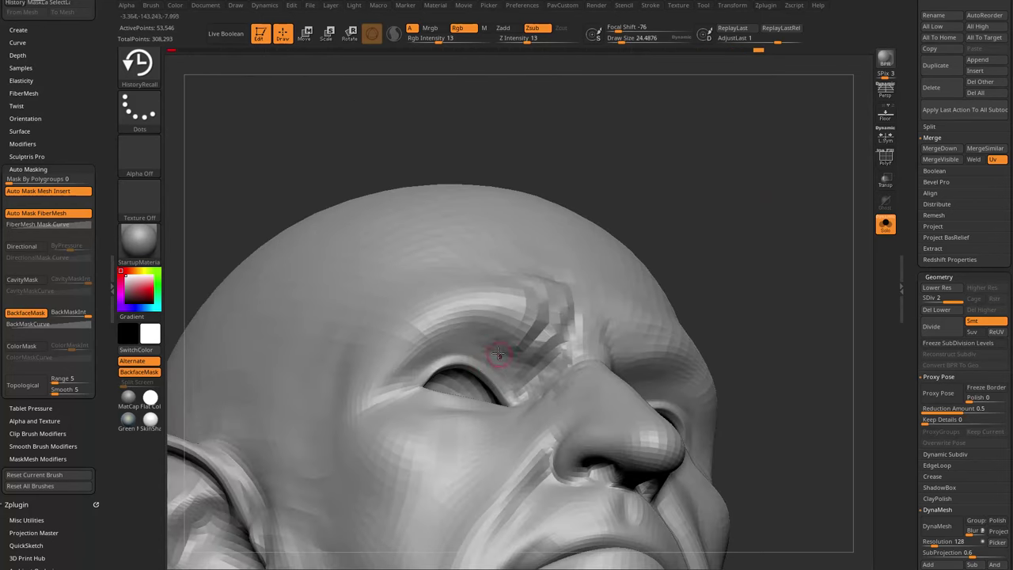
Step: Brush the recalled detail along the upper eyelid, inner eye corner and side of the nose at draw size about 24
drag(503, 359, 524, 393)
right_drag(666, 237, 664, 321)
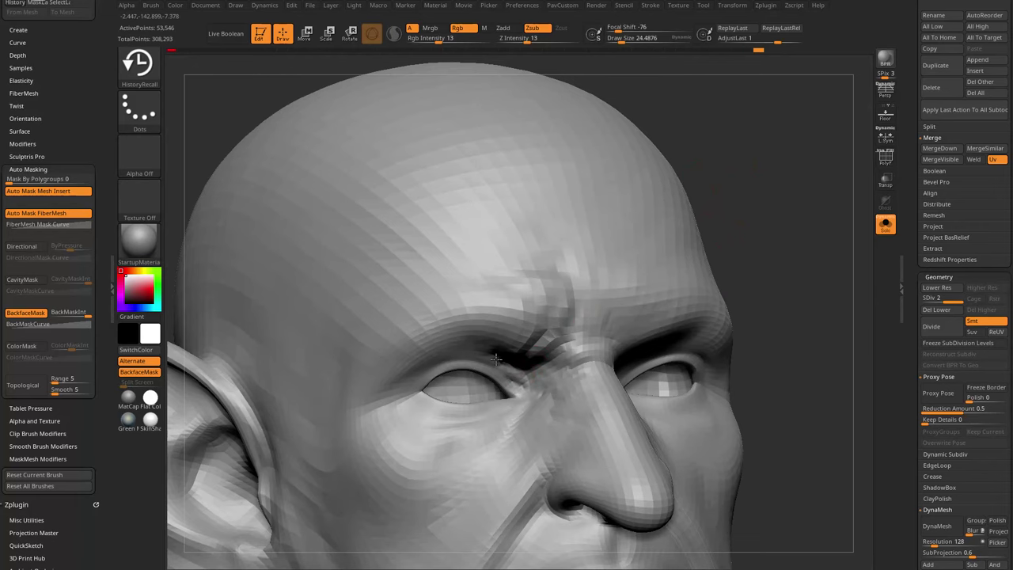
right_drag(503, 335, 491, 349)
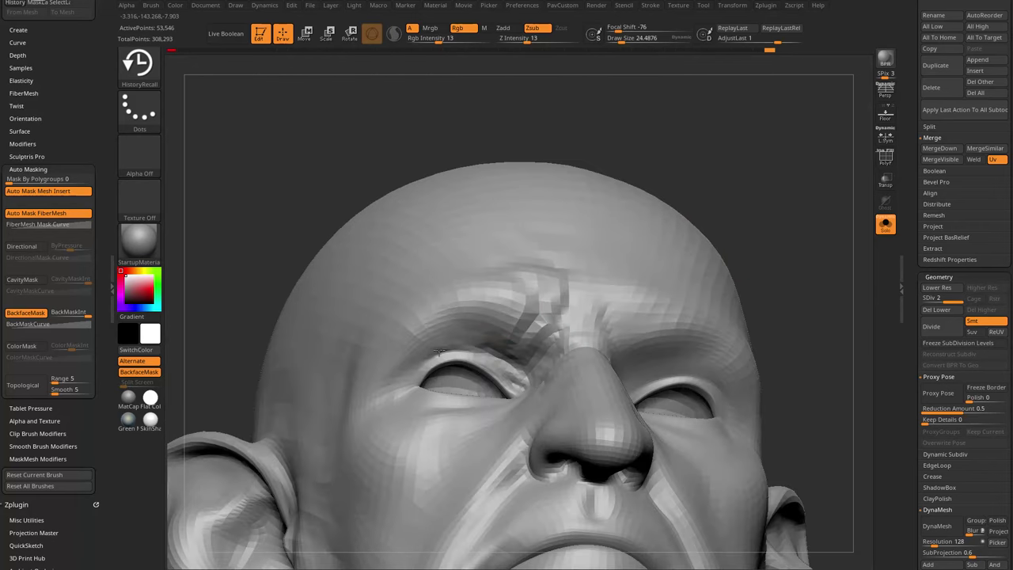
right_drag(638, 168, 403, 391)
right_drag(391, 326, 421, 388)
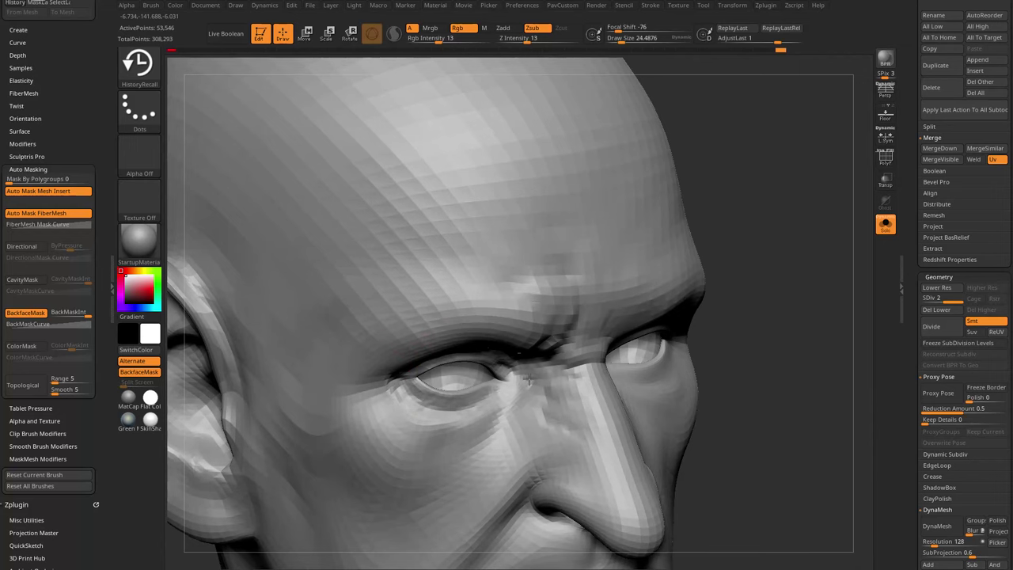
mouse_move(528, 380)
right_down()
mouse_move(717, 281)
mouse_move(570, 318)
right_up()
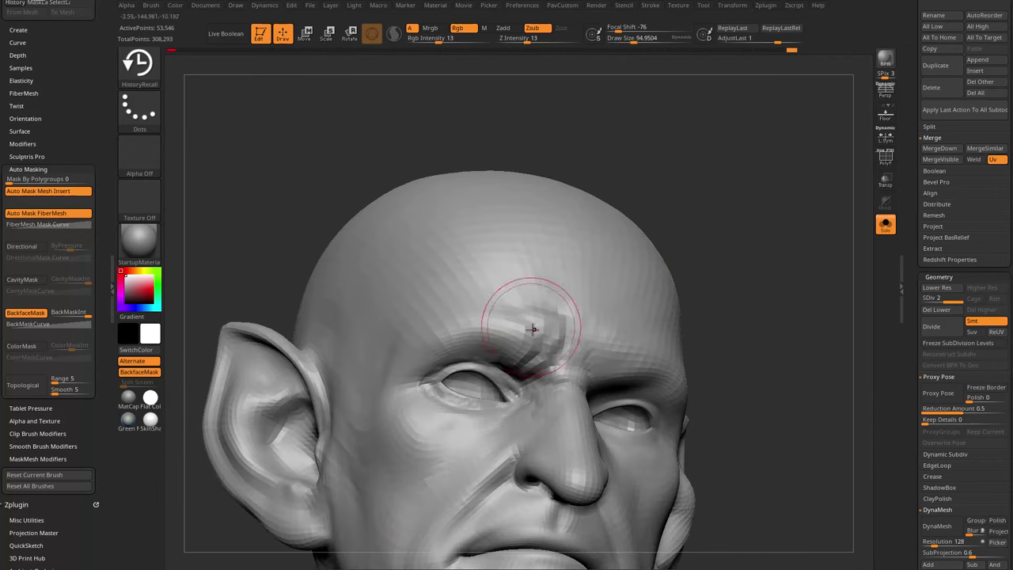
Step: Recall the broader sculpt detail over the forehead, outer brow and cheek with draw sizes of about 95 and 55
drag(533, 319, 510, 317)
right_drag(529, 310, 658, 236)
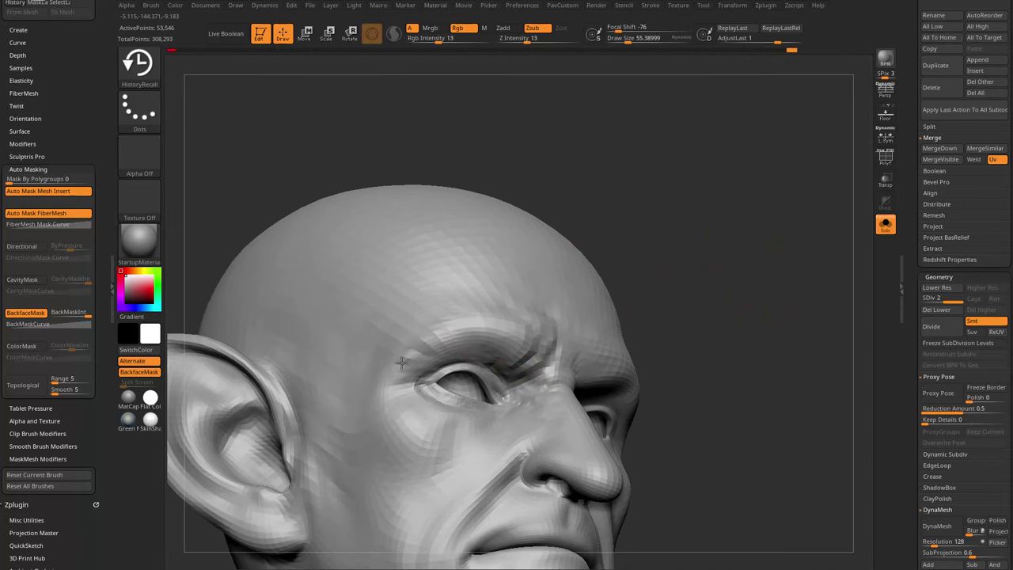
right_drag(401, 398, 442, 407)
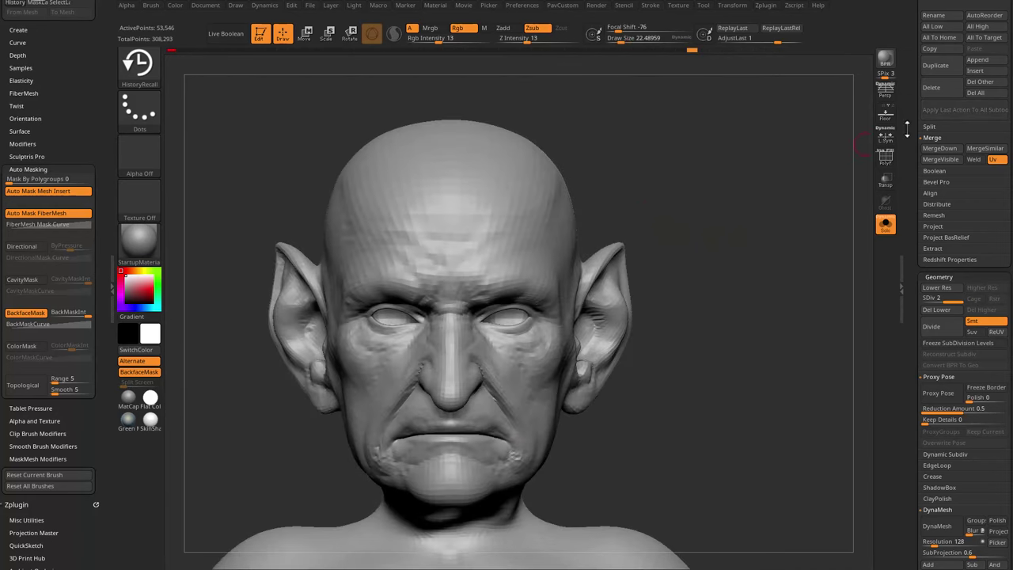
Step: Select the GoblinHead_Untextured1 subtool, examine it alone, and turn off Solo to compare it with the overlapping body mesh
scroll(943, 257, up, 5)
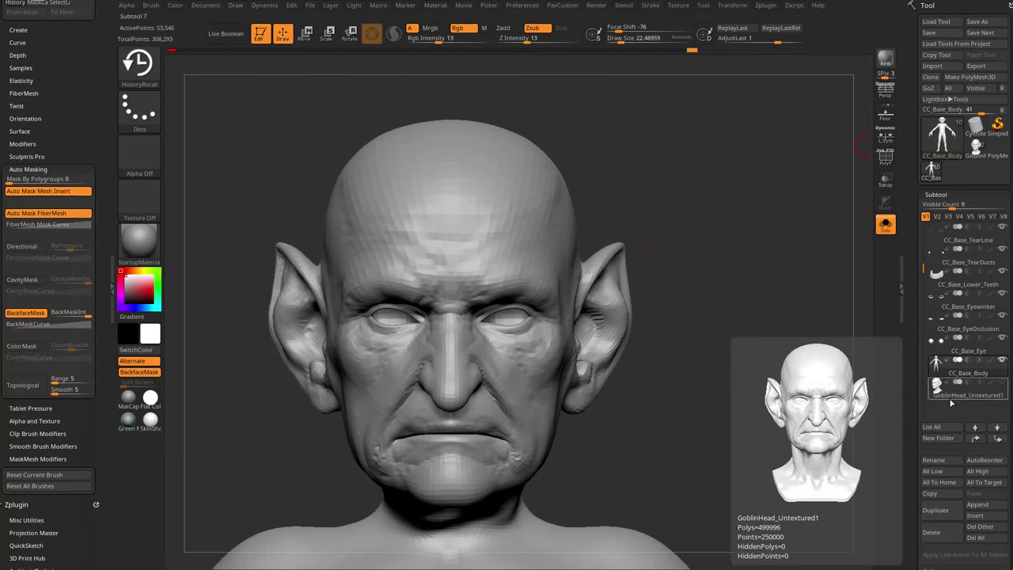
click(962, 389)
click(885, 225)
drag(784, 312, 640, 304)
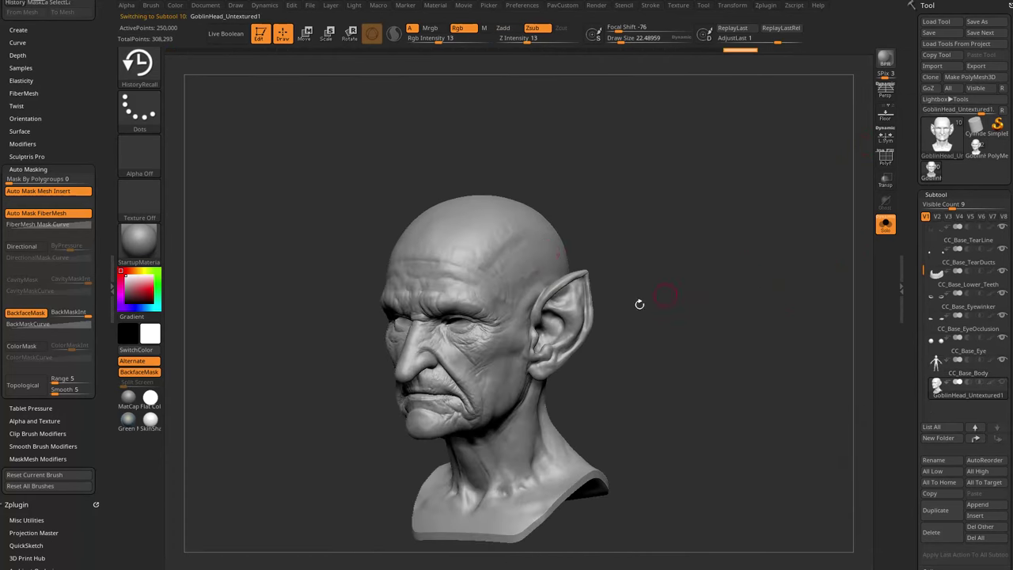
alt+drag(642, 352, 601, 314)
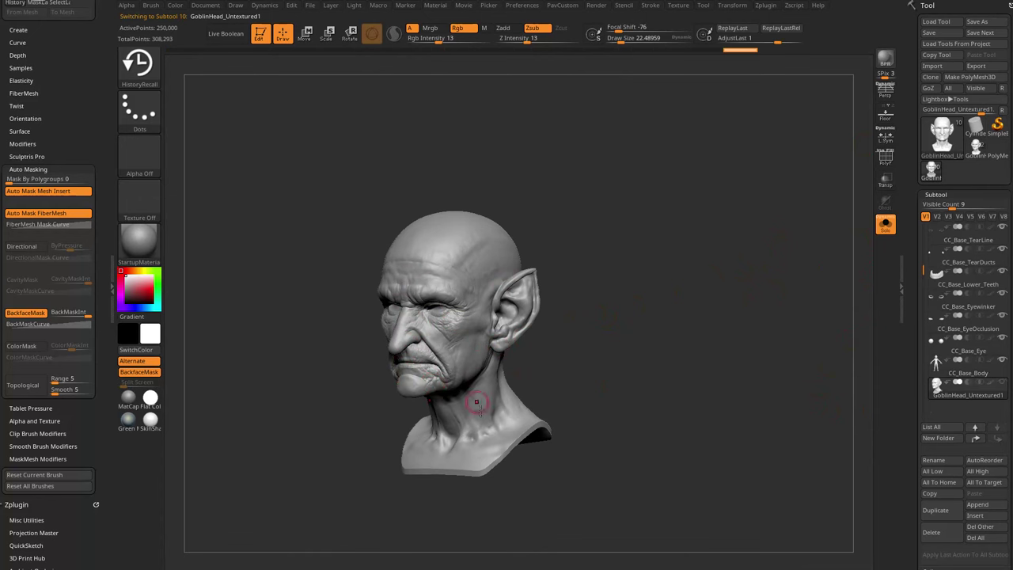
right_drag(486, 379, 461, 381)
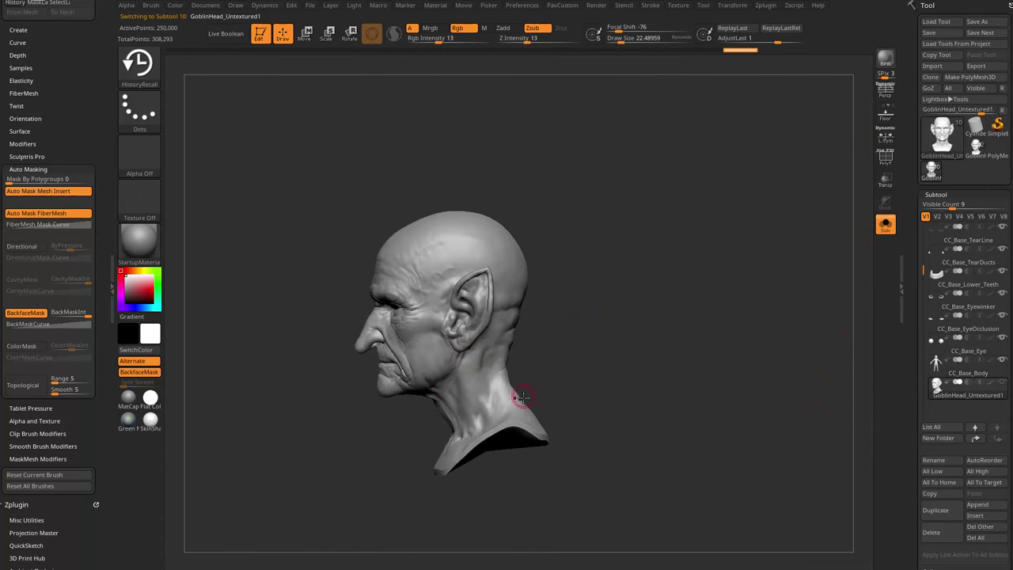
ctrl+right_drag(523, 397, 664, 336)
right_drag(434, 296, 640, 321)
right_drag(544, 401, 680, 329)
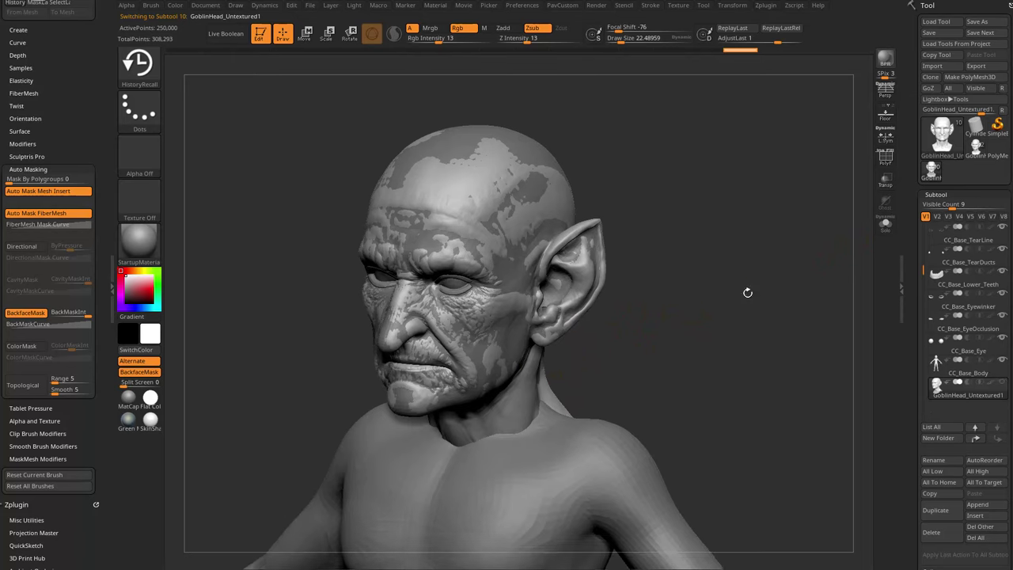
right_drag(747, 290, 764, 313)
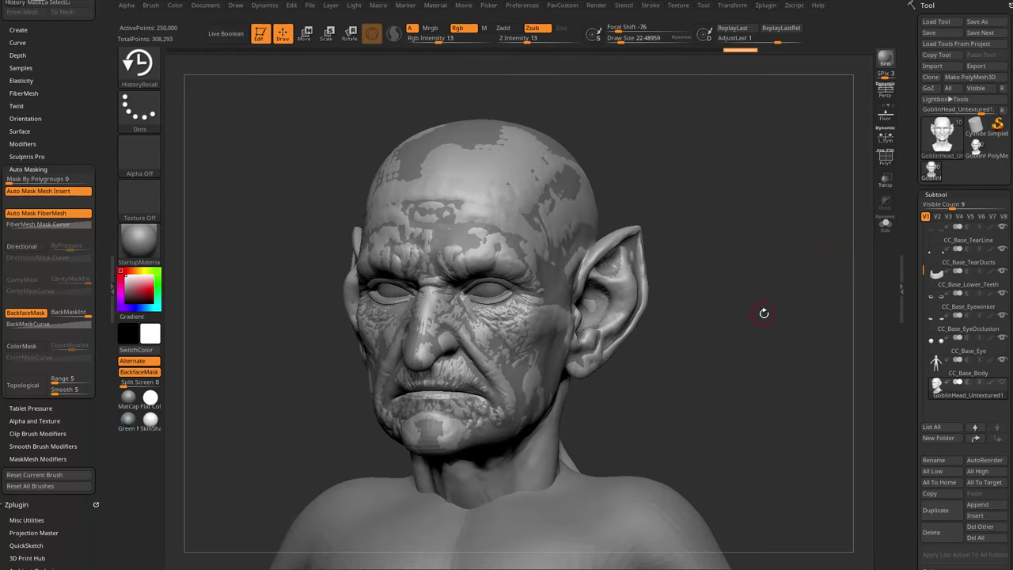
Step: Reselect the CC_Base_Body subtool and turn on its polyframe to examine the mesh topology from the head down the torso
click(958, 379)
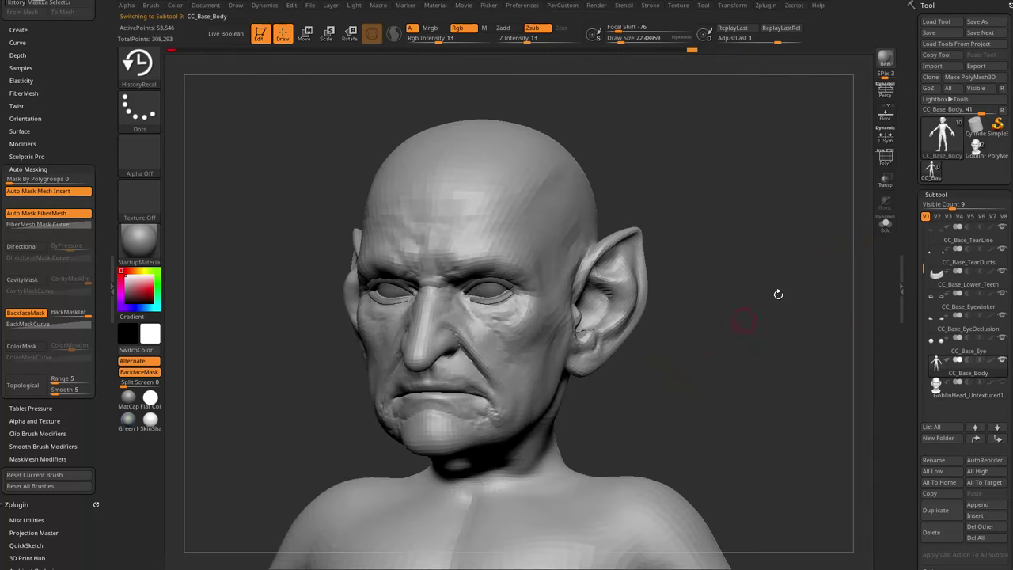
click(884, 163)
ctrl+right_drag(693, 364, 699, 274)
alt+right_drag(532, 378, 548, 220)
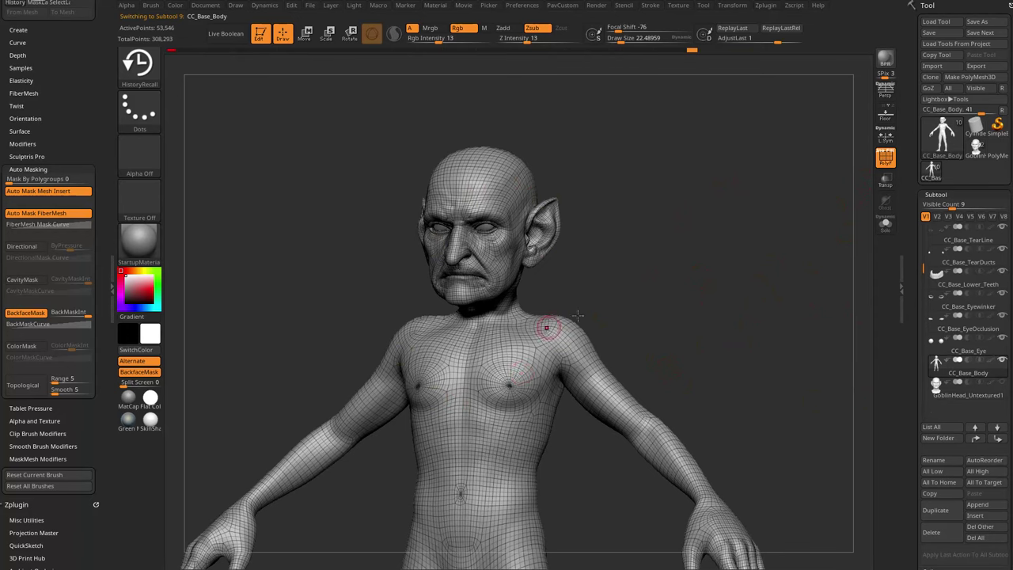
Step: Group the CC_Base_Body mesh into polygroups based on its UVs with Auto Groups With UV
right_drag(578, 316, 749, 255)
ctrl+right_drag(749, 254, 792, 301)
drag(912, 321, 912, 122)
shift+click(952, 211)
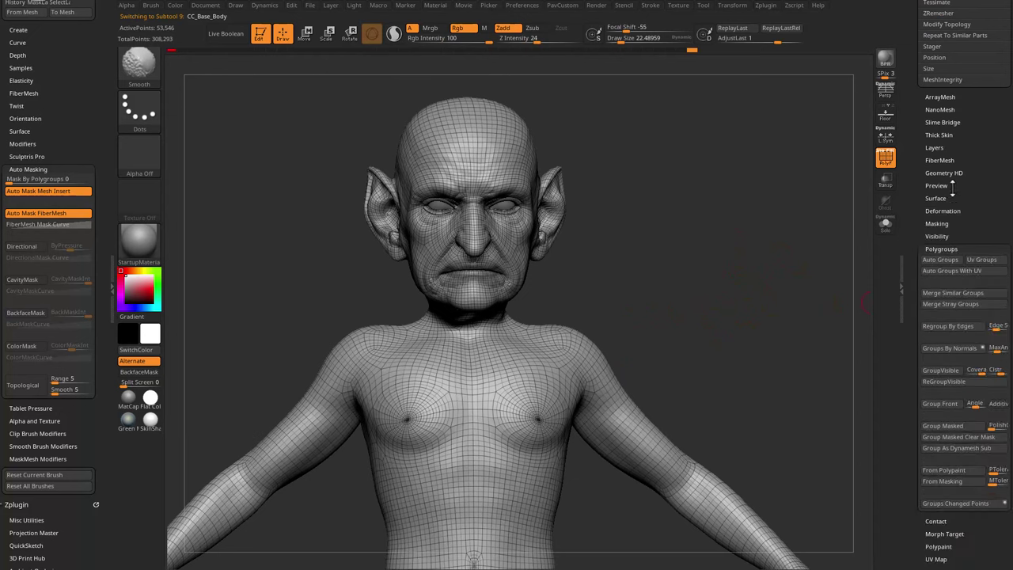
click(953, 272)
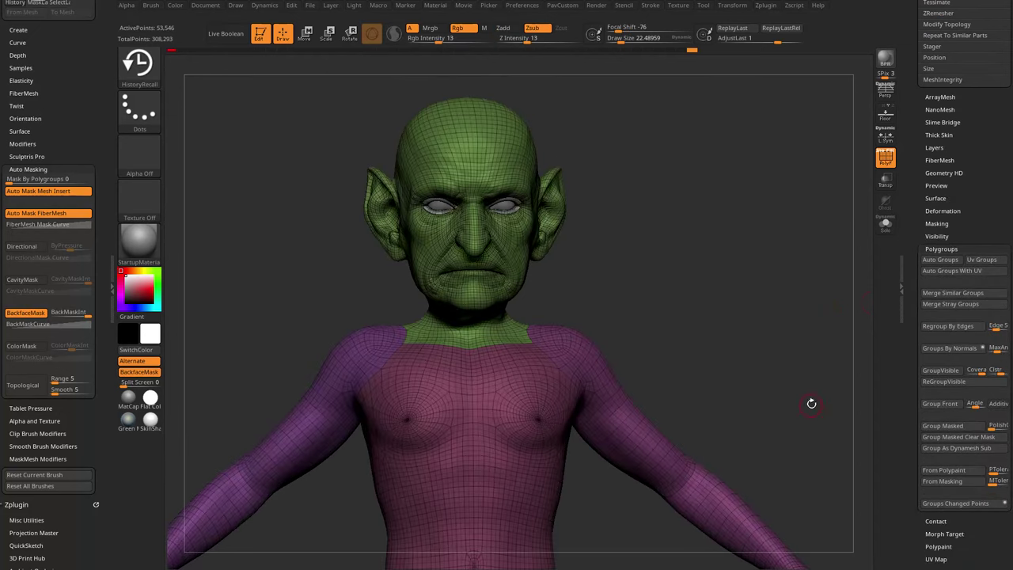
Step: Solo the CC_Base_Body subtool and set the visibility selection brush to SelectRect
alt+drag(679, 300, 687, 365)
drag(726, 336, 823, 257)
drag(917, 196, 918, 379)
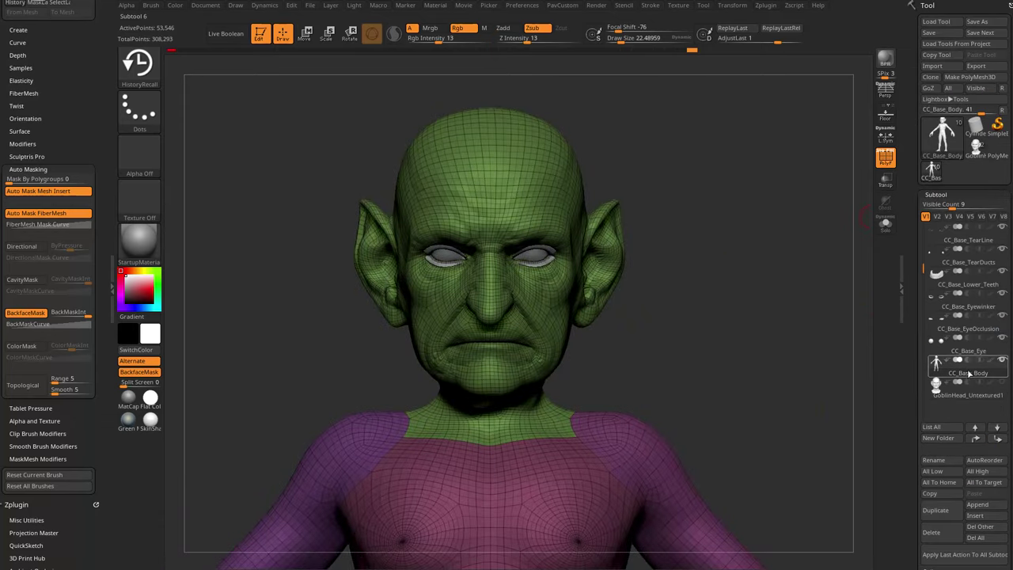
click(886, 224)
mouse_move(746, 235)
mouse_down()
mouse_move(742, 281)
mouse_move(757, 262)
mouse_move(771, 271)
mouse_up()
ctrl+shift+click(545, 200)
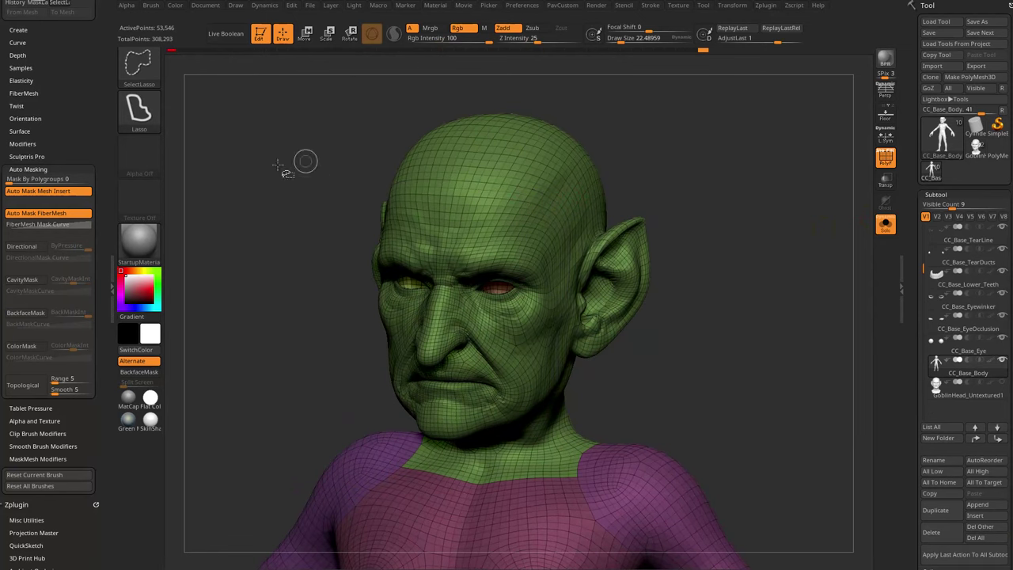
click(157, 76)
ctrl+shift+click(243, 83)
Step: Hide the head polygroup to check the eyeball and mouth pieces, and isolate the head polygroup on its own
mouse_move(767, 204)
mouse_down()
mouse_move(732, 215)
mouse_move(689, 206)
mouse_move(736, 166)
mouse_move(737, 206)
mouse_up()
ctrl+shift+click(513, 204)
mouse_move(708, 171)
ctrl+shift+mouse_down()
mouse_move(809, 259)
mouse_move(774, 223)
mouse_move(701, 178)
ctrl+shift+mouse_up()
drag(482, 345, 547, 289)
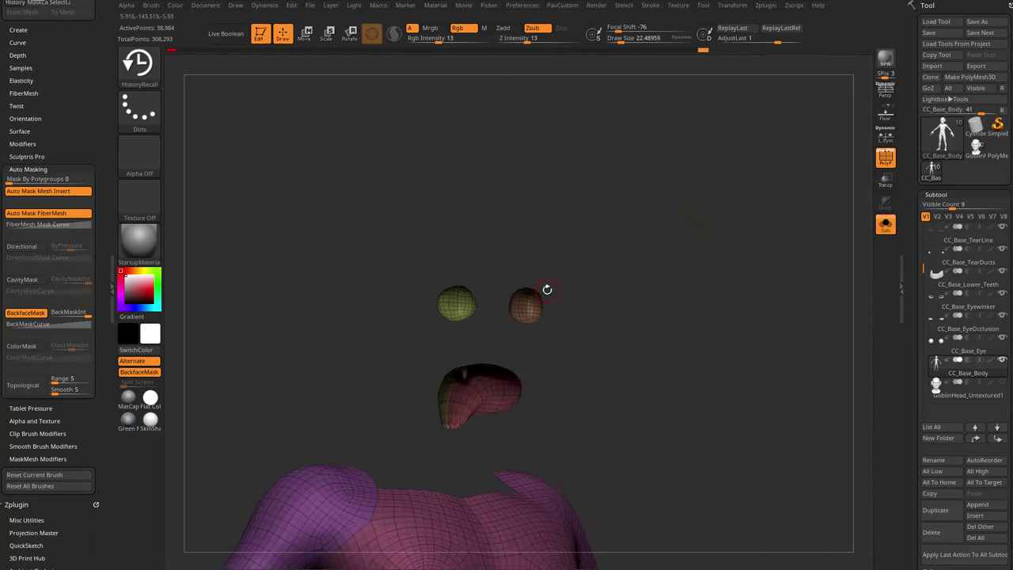
drag(697, 296, 784, 211)
ctrl+shift+click(743, 267)
ctrl+shift+click(585, 267)
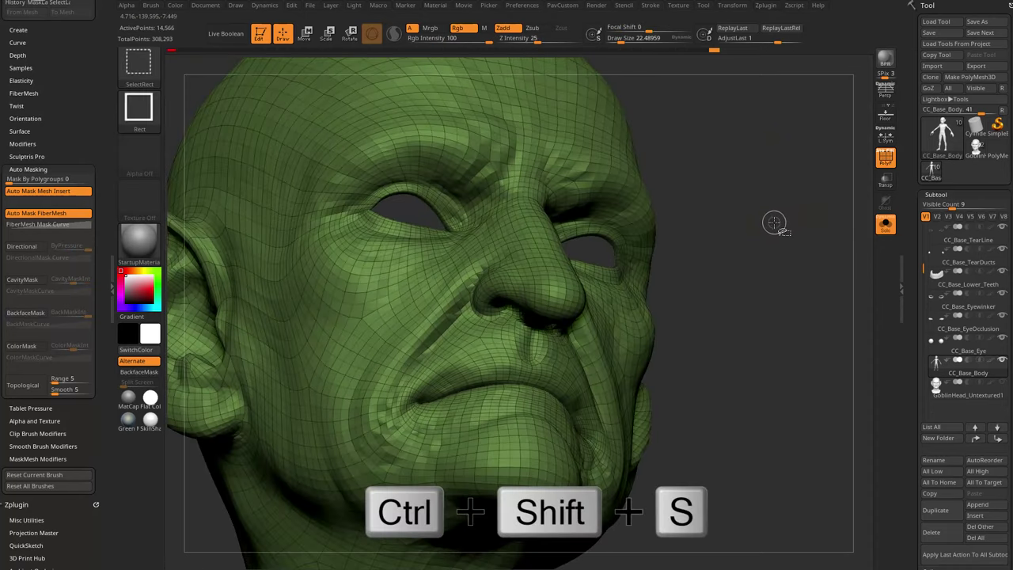
Step: Shrink the head's visible area in several passes to hide its border polygons around the eyes, mouth and neck
key(ctrl+shift+s)
drag(917, 261, 903, 119)
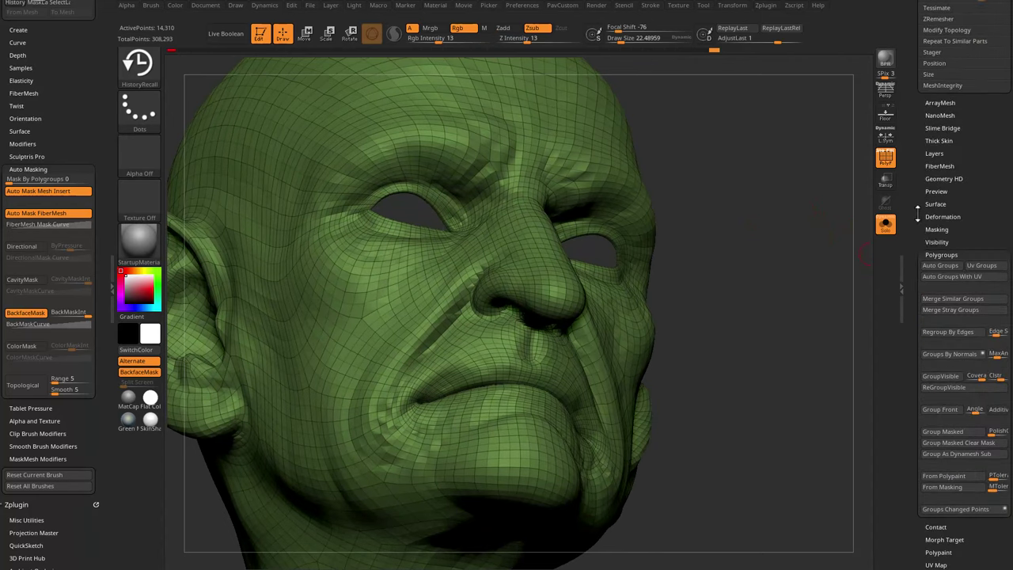
click(937, 242)
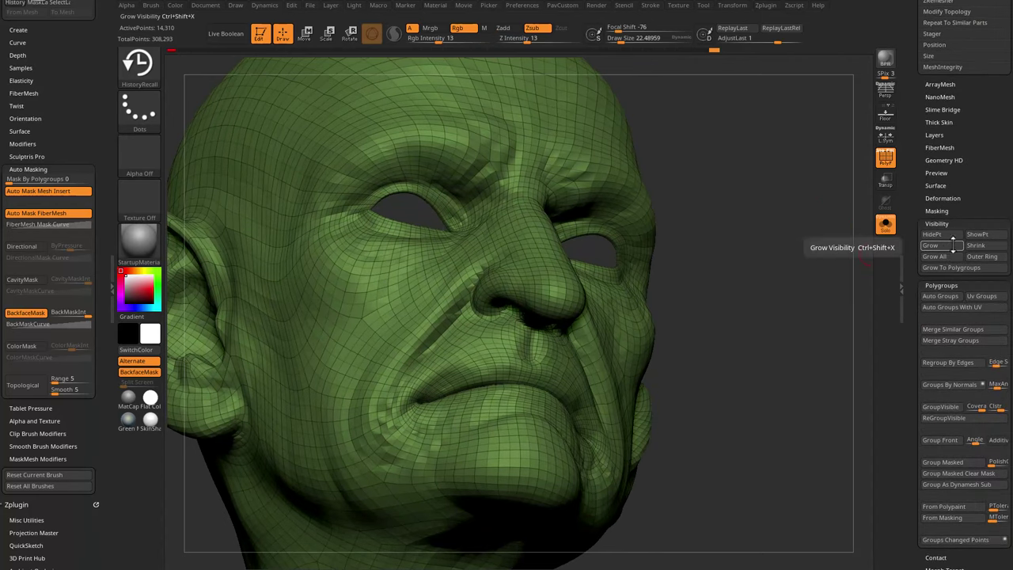
mouse_move(750, 217)
mouse_down()
mouse_move(761, 245)
mouse_move(485, 224)
mouse_up()
key(ctrl+shift)
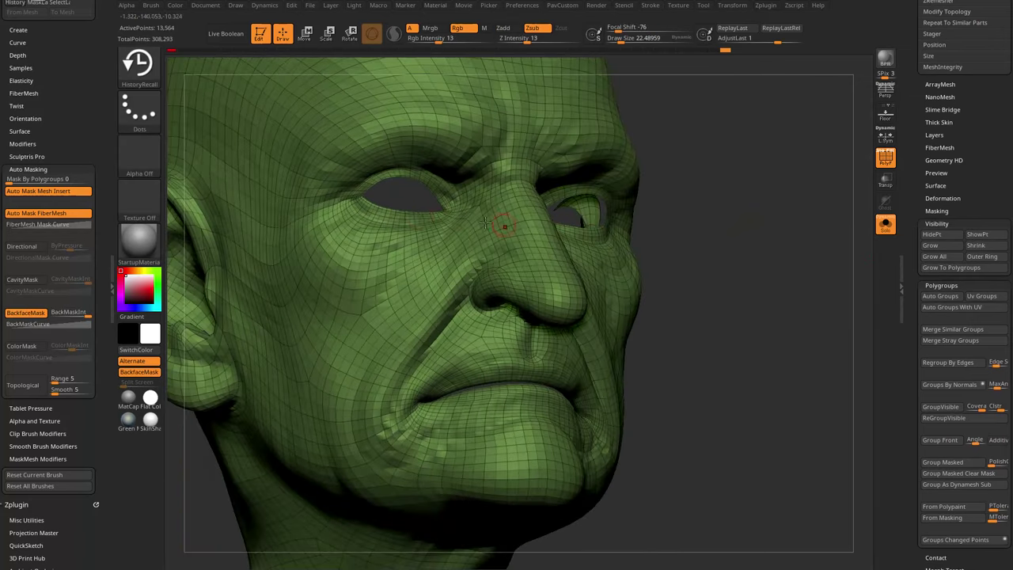
drag(736, 213, 616, 258)
drag(672, 182, 687, 205)
drag(604, 246, 663, 207)
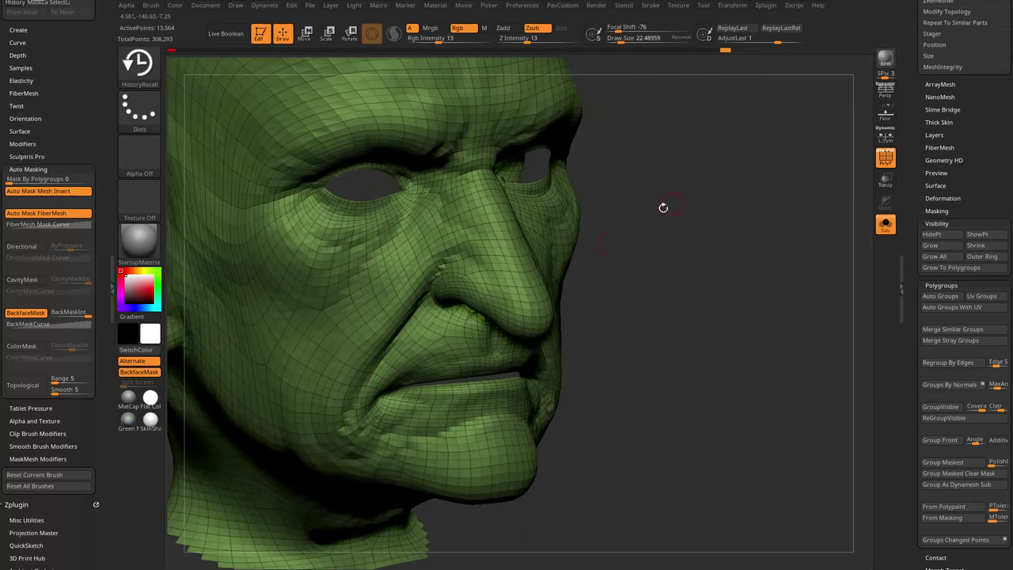
drag(504, 360, 356, 488)
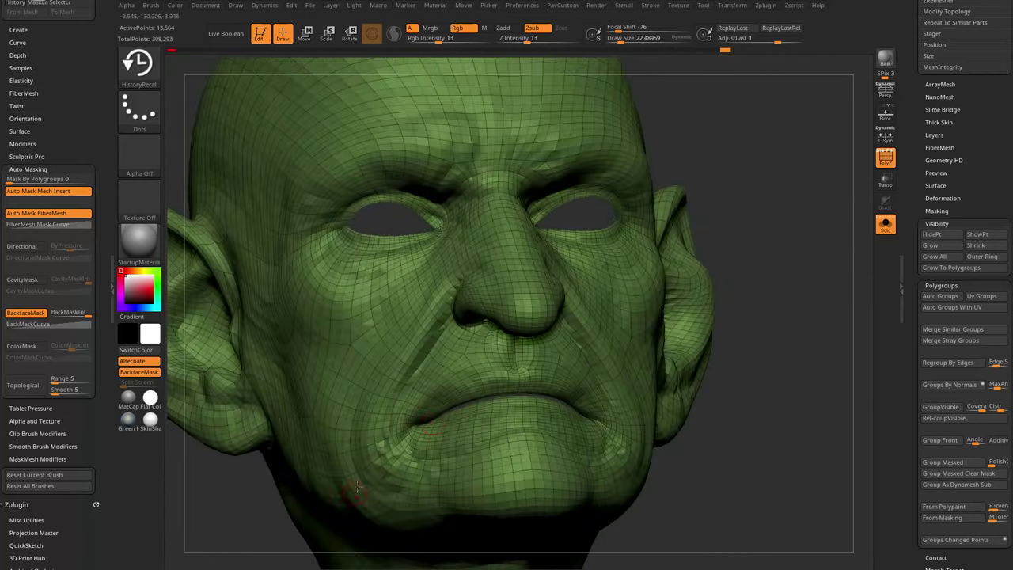
drag(724, 297, 765, 296)
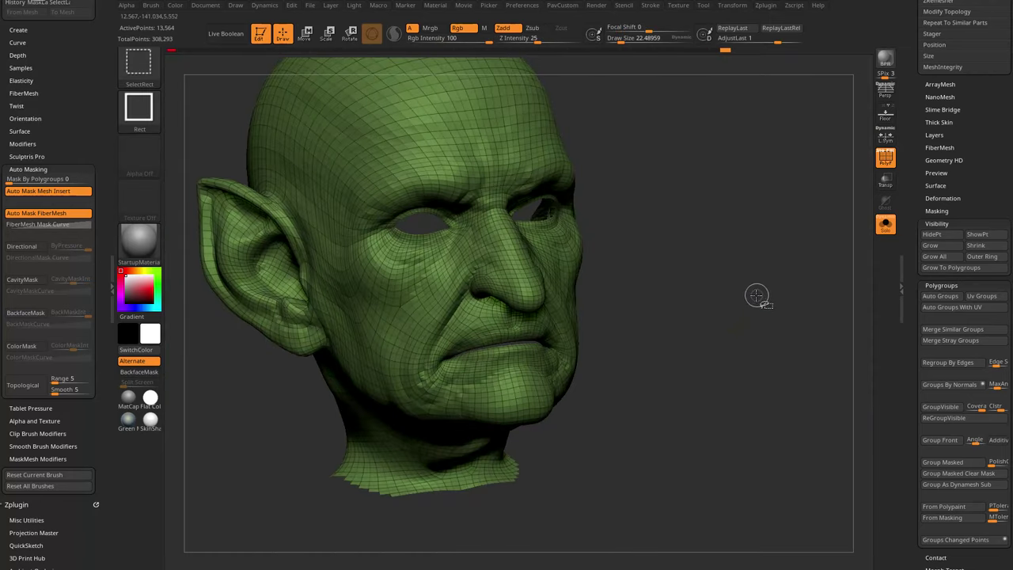
key(ctrl+shift+s)
Step: Hide the neck below the jaw with a SelectLasso selection from the side, keeping the body in Solo
drag(556, 249, 465, 392)
drag(728, 339, 780, 278)
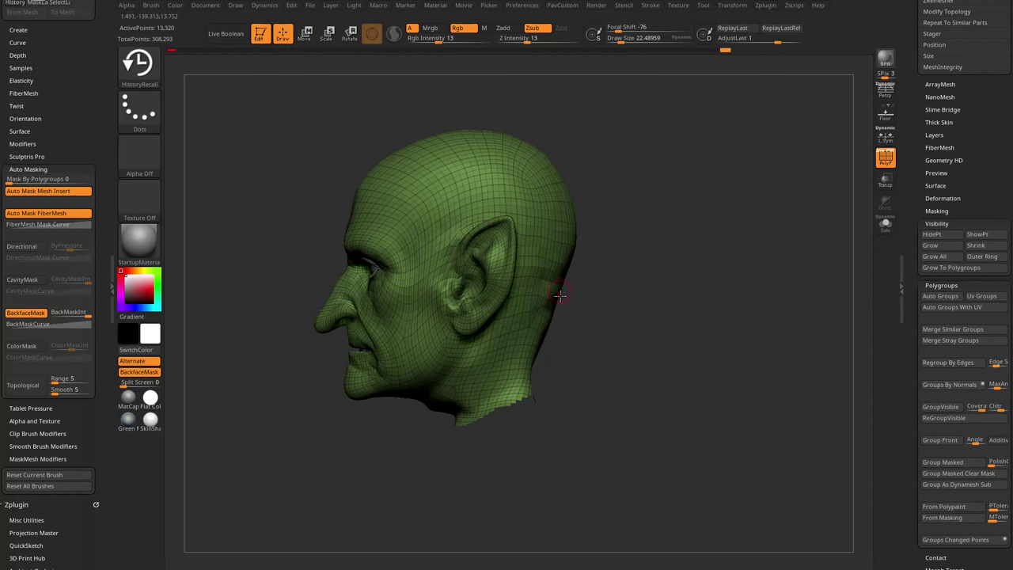
click(615, 247)
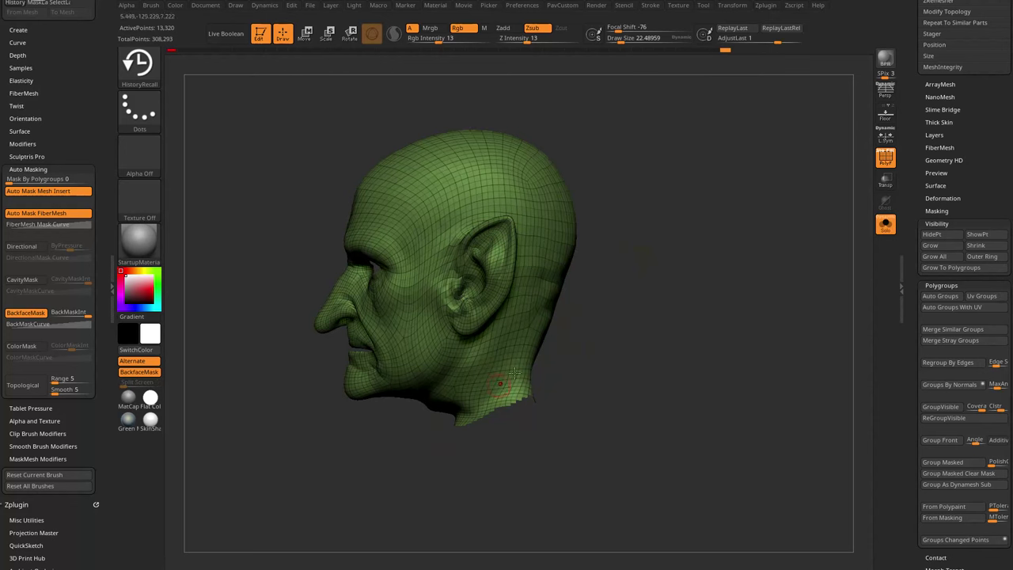
ctrl+shift+click(144, 69)
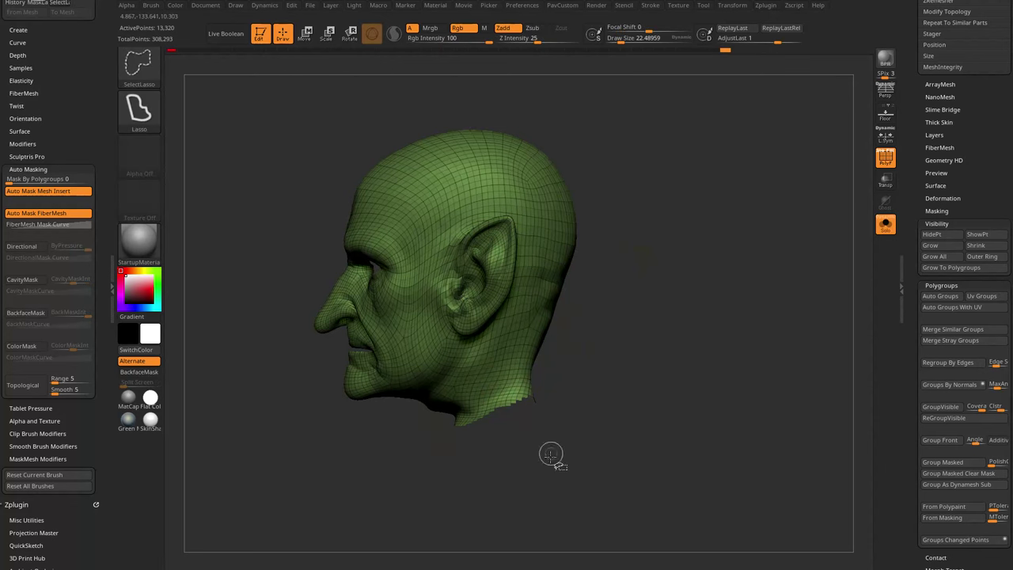
ctrl+alt+shift+drag(479, 384, 452, 420)
drag(656, 325, 622, 294)
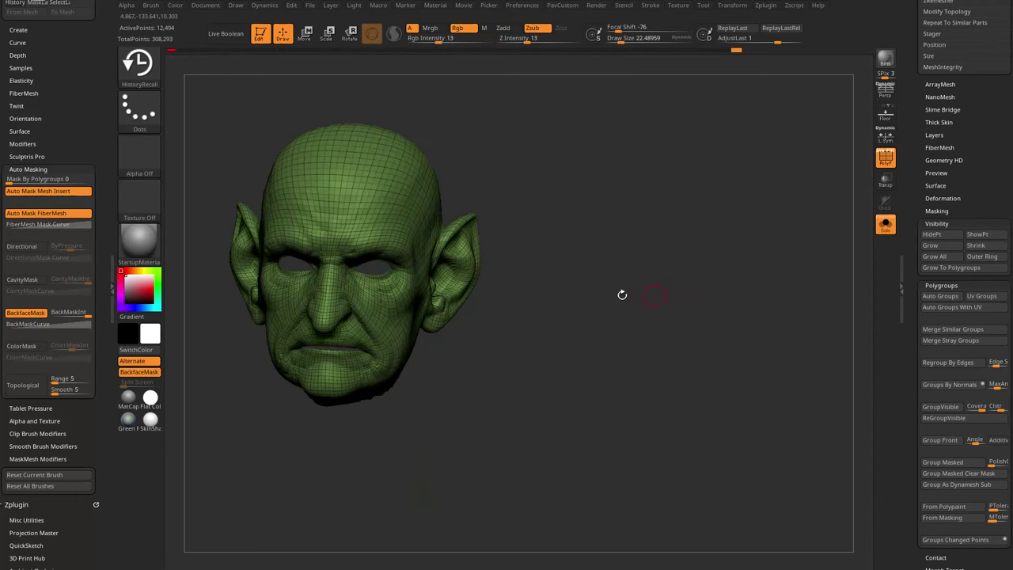
Step: Project the stored sculpt onto the visible head area with Project History at subdivision level 2
mouse_move(615, 225)
alt+mouse_down()
mouse_move(742, 240)
mouse_move(865, 214)
mouse_move(909, 245)
mouse_move(915, 301)
alt+mouse_up()
click(934, 265)
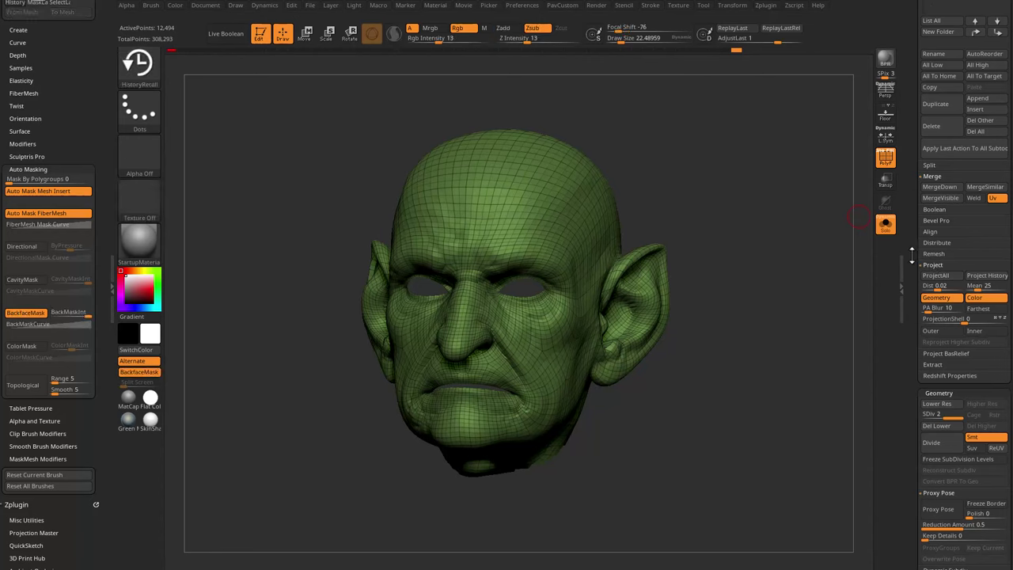
scroll(975, 289, up, 1)
drag(742, 382, 816, 349)
drag(733, 318, 782, 436)
drag(821, 536, 774, 344)
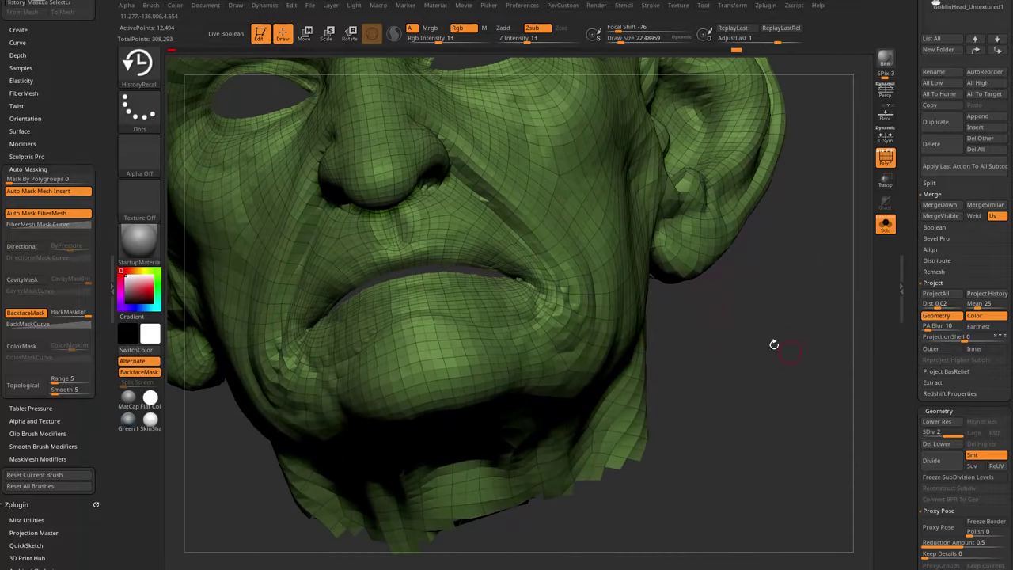
Step: Smooth the uneven polygons at the corner of the mouth
mouse_move(674, 309)
mouse_down()
mouse_move(776, 333)
mouse_move(689, 297)
mouse_up()
shift+drag(361, 344, 384, 321)
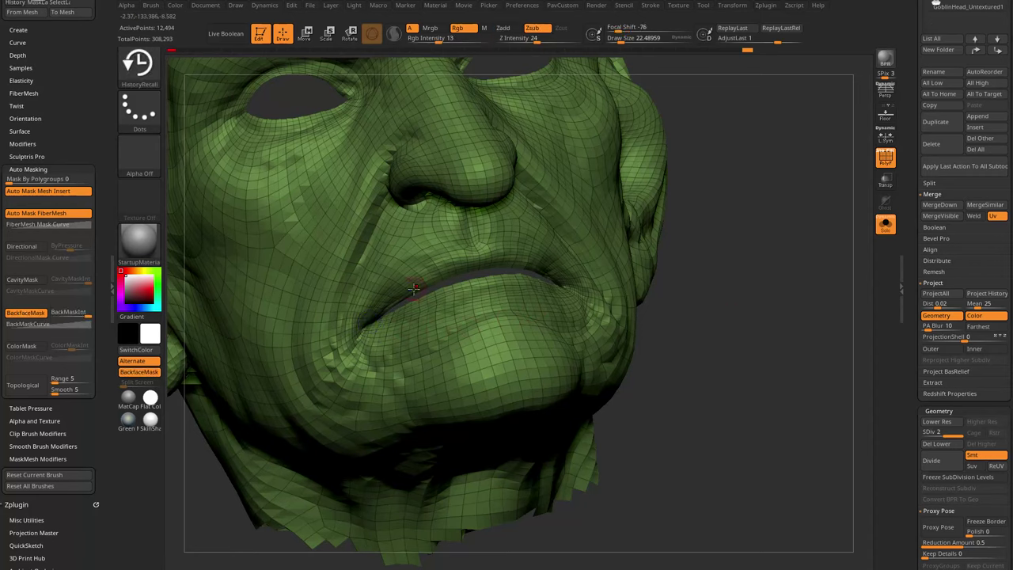
drag(187, 388, 269, 407)
Step: Show the whole body without polyframe and smooth the jagged seam along the jaw and neck at draw size about 46
mouse_move(679, 309)
alt+mouse_down()
mouse_move(692, 235)
mouse_move(769, 259)
mouse_move(773, 306)
mouse_move(790, 301)
mouse_move(816, 334)
mouse_move(832, 290)
mouse_move(810, 253)
mouse_move(820, 237)
alt+mouse_up()
ctrl+shift+click(777, 290)
click(887, 158)
drag(802, 282, 676, 330)
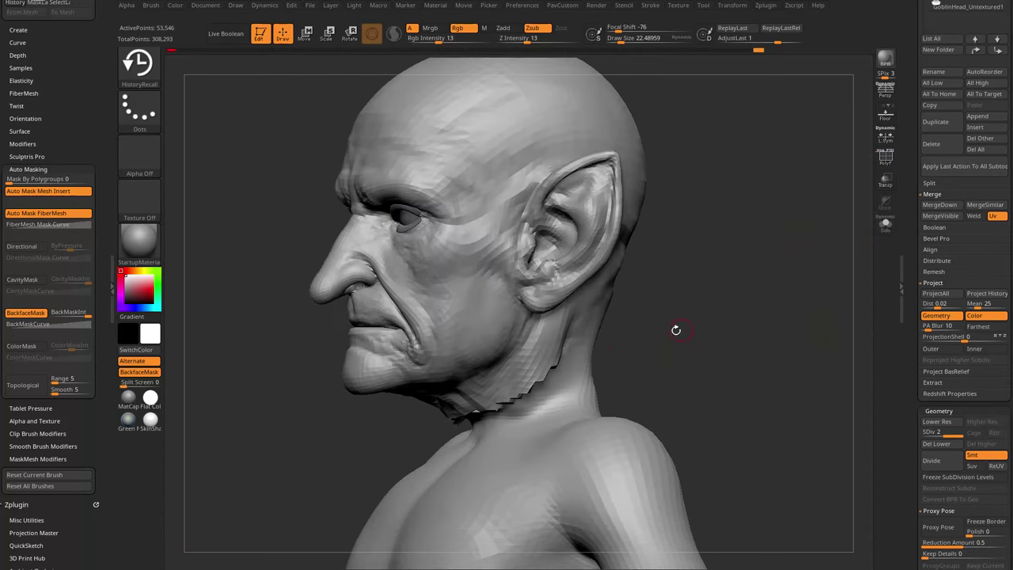
key(shift)
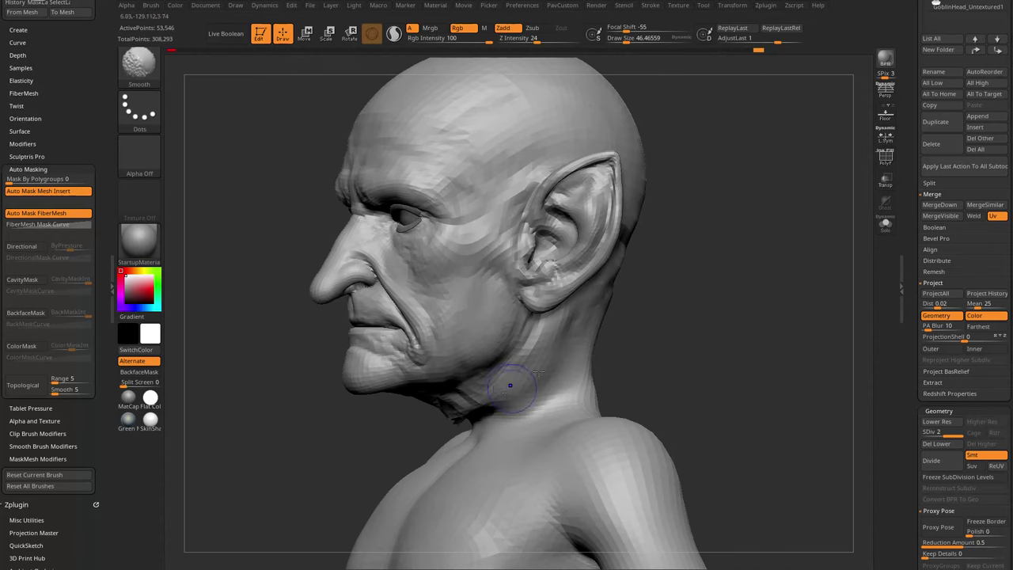
mouse_move(539, 373)
mouse_down()
mouse_move(449, 426)
mouse_move(706, 364)
mouse_move(826, 274)
mouse_move(774, 283)
mouse_move(785, 298)
mouse_move(852, 264)
mouse_up()
Step: Divide the CC_Base_Body mesh to subdivision level 3
key(ctrl)
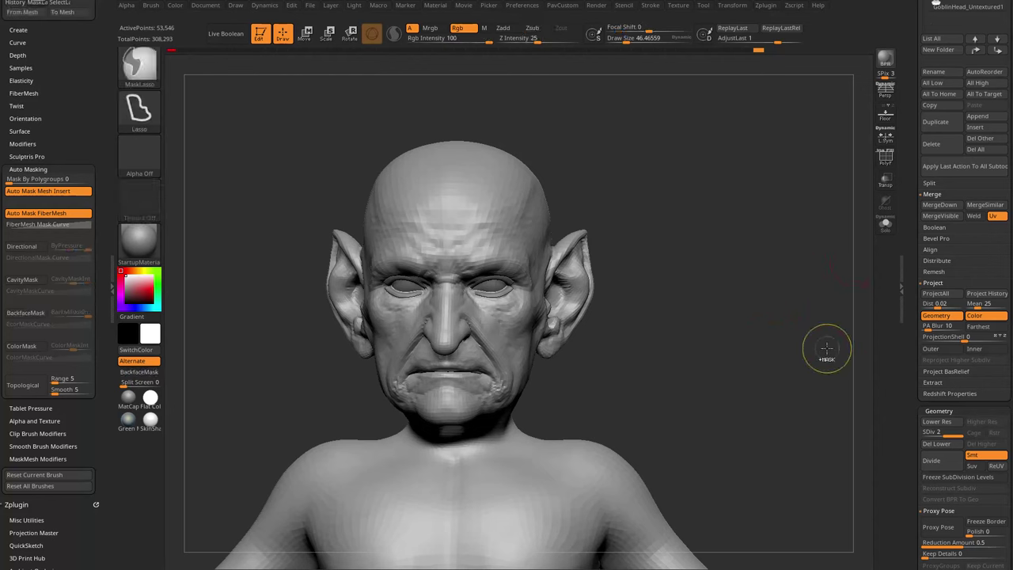
drag(798, 332, 613, 333)
key(ctrl+shift+z)
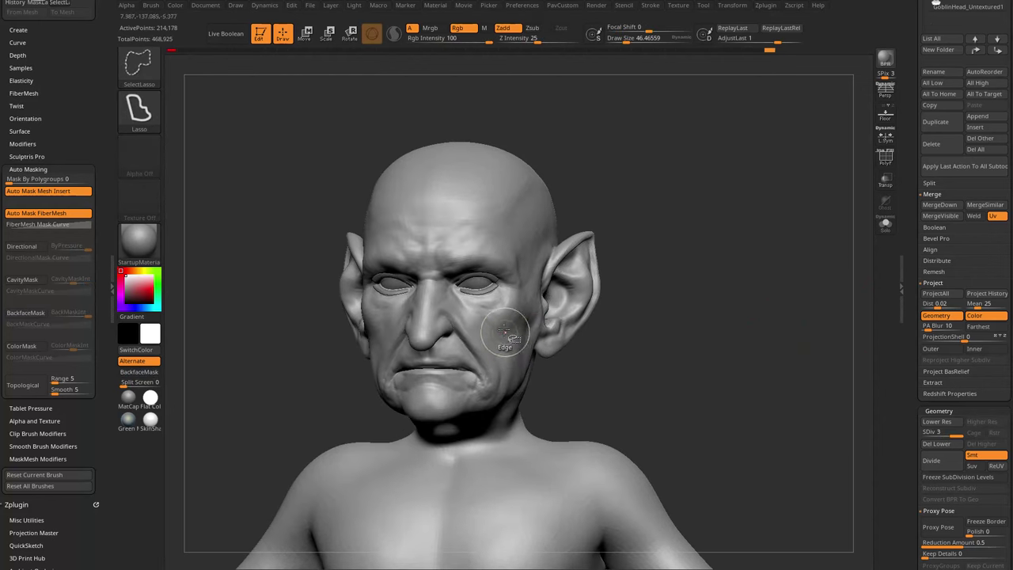
Step: Isolate the head polygroup in Solo, shrink its visible borders, and lasso-hide the neck from the side
ctrl+shift+click(511, 223)
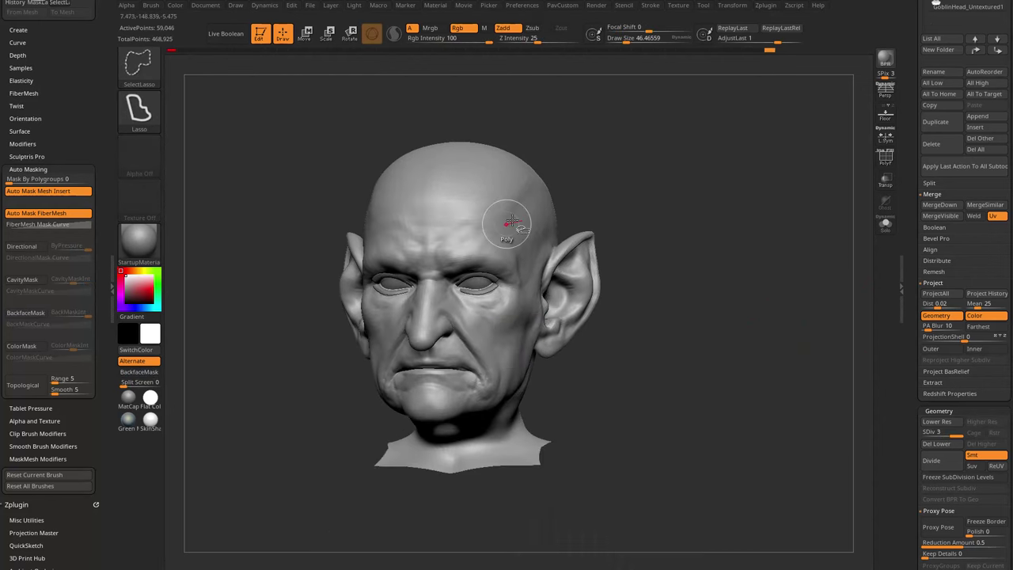
mouse_move(764, 242)
mouse_down()
mouse_move(692, 249)
mouse_move(769, 239)
mouse_up()
click(886, 227)
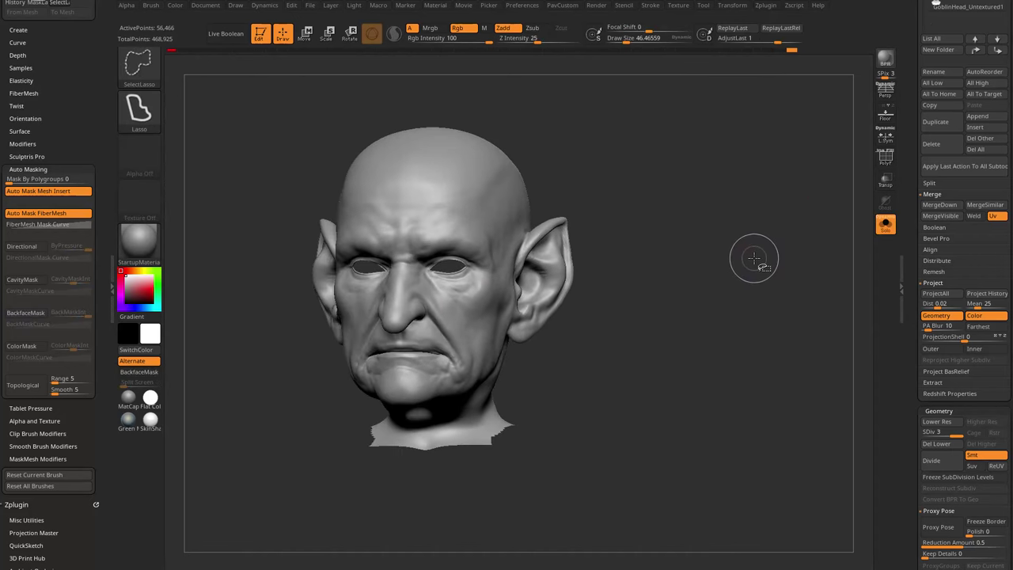
mouse_move(753, 257)
alt+mouse_down()
mouse_move(776, 292)
mouse_move(799, 298)
mouse_move(764, 294)
mouse_move(820, 331)
mouse_move(805, 323)
alt+mouse_up()
key(ctrl+shift)
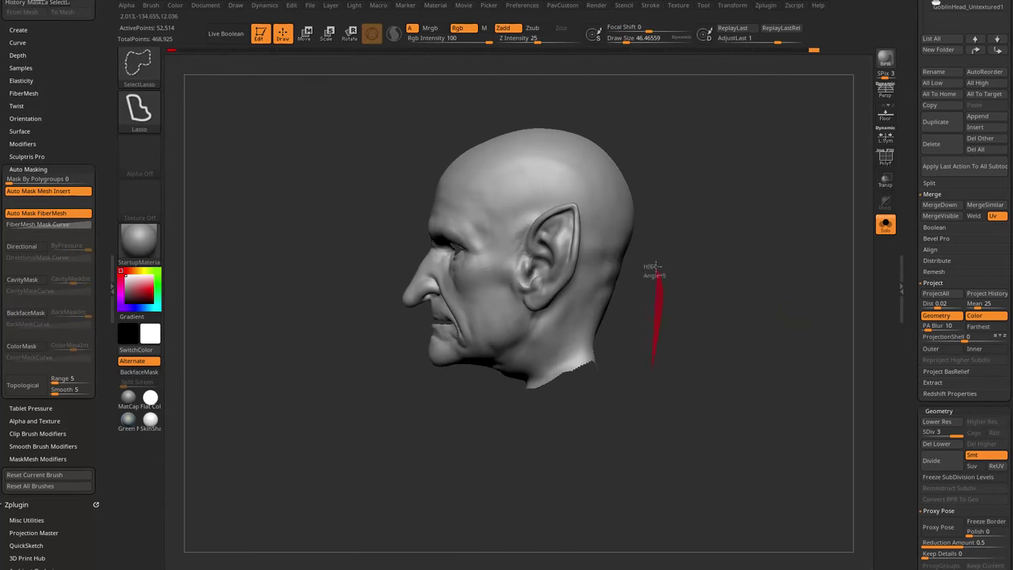
mouse_move(592, 293)
ctrl+alt+shift+mouse_down()
mouse_move(533, 350)
mouse_move(523, 376)
ctrl+alt+shift+mouse_up()
Step: Project the stored sculpt onto the visible head with Project History at subdivision level 3
mouse_move(753, 332)
mouse_down()
mouse_move(771, 296)
mouse_move(758, 304)
mouse_up()
key(space)
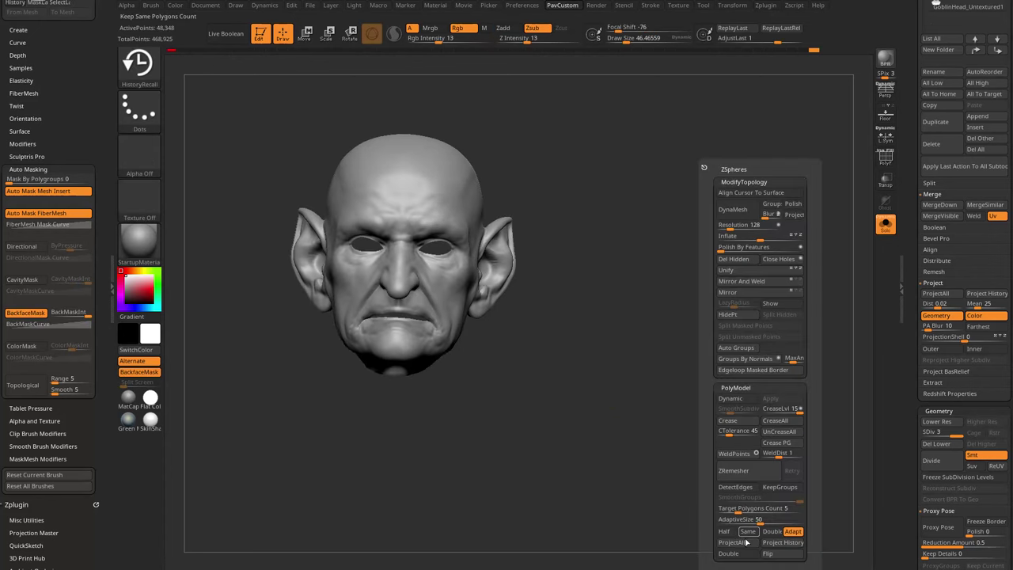
drag(931, 176, 931, 249)
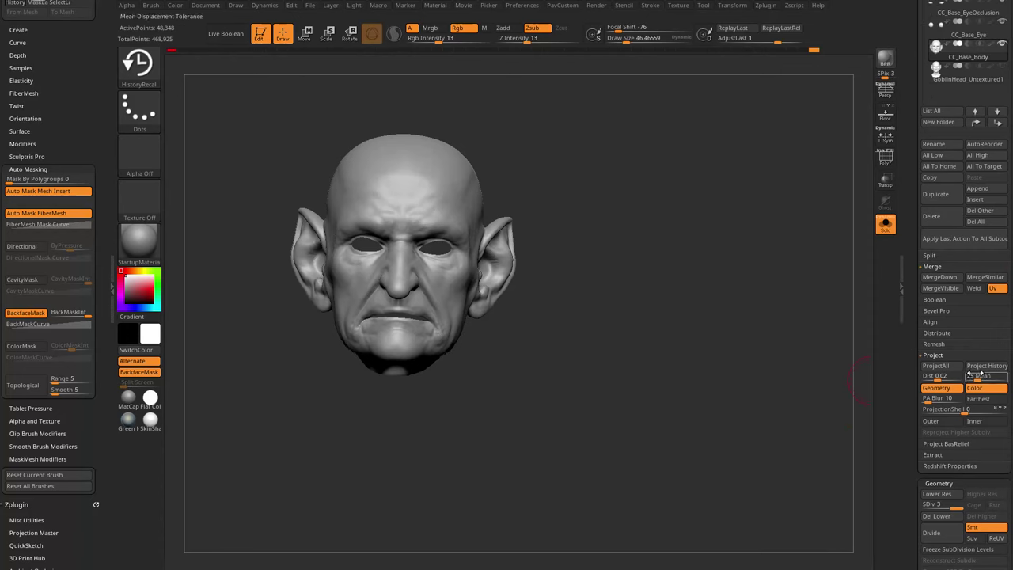
Step: Show the whole body and divide it to subdivision level 4, leaving only the head polygroup visible
drag(718, 362, 787, 285)
ctrl+shift+click(722, 348)
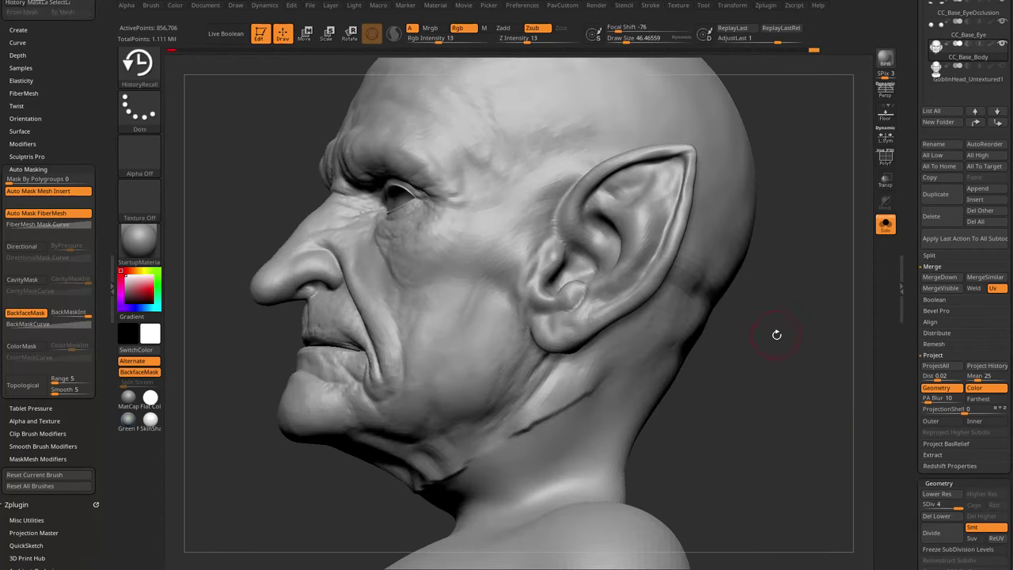
key(ctrl+shift)
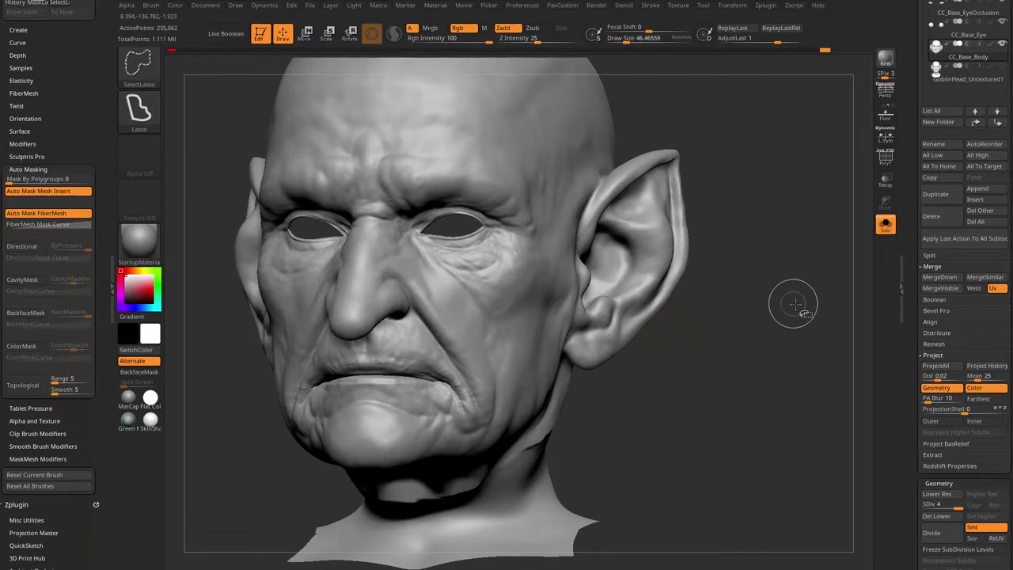
Step: Shrink the isolated head's visible borders repeatedly and lasso-hide the neck from the chin to the back of the skull
key(ctrl+shift+s)
key(ctrl+shift+s)
key(ctrl+shift+s)
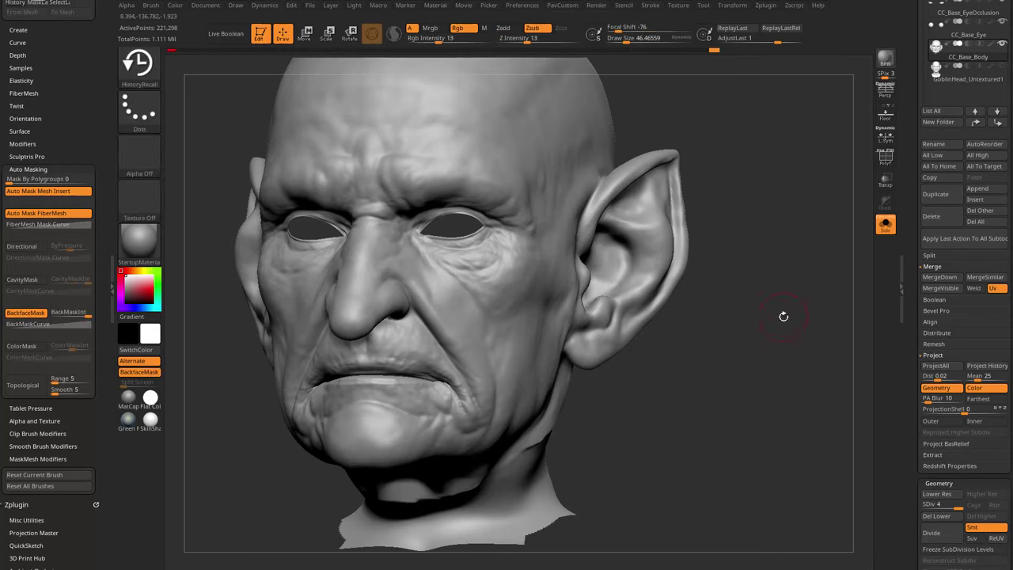
mouse_move(782, 315)
mouse_down()
mouse_move(715, 319)
mouse_move(724, 331)
mouse_move(704, 356)
mouse_move(690, 297)
mouse_up()
key(ctrl+shift)
key(ctrl+shift+s)
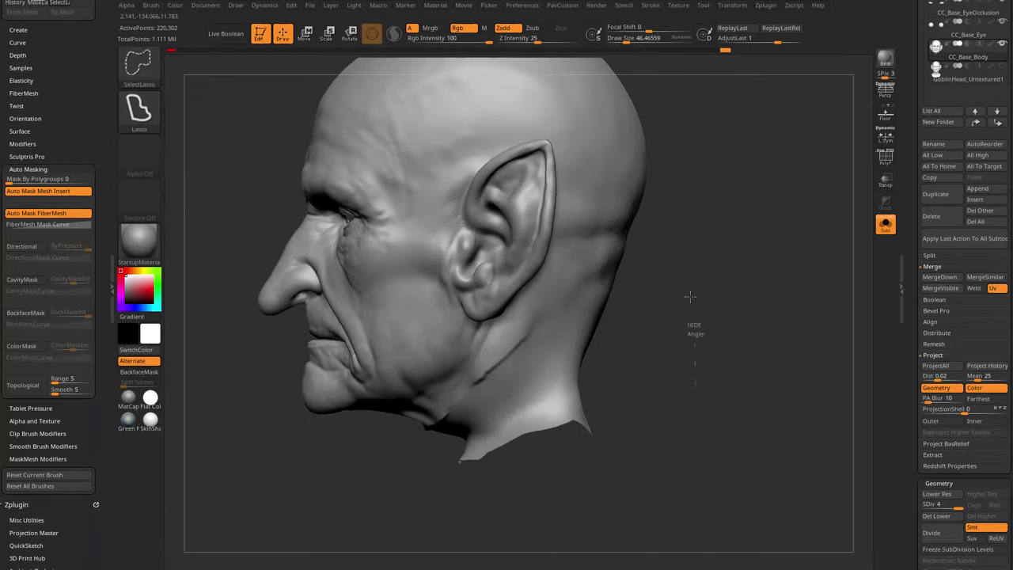
ctrl+alt+shift+drag(592, 273, 387, 495)
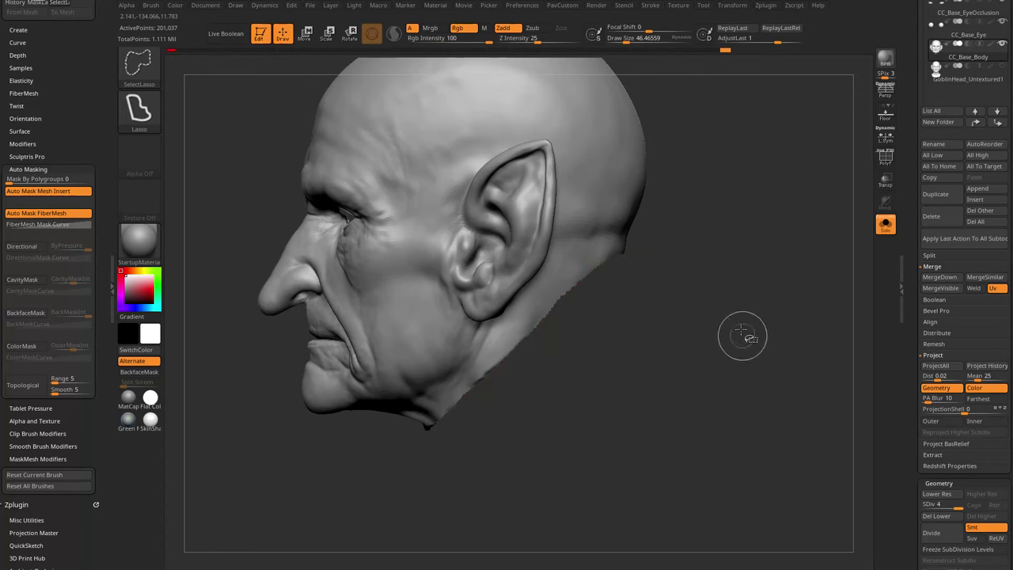
Step: Run Project History on the visible head at subdivision level 4 and show the whole body mesh again
key(3)
click(755, 543)
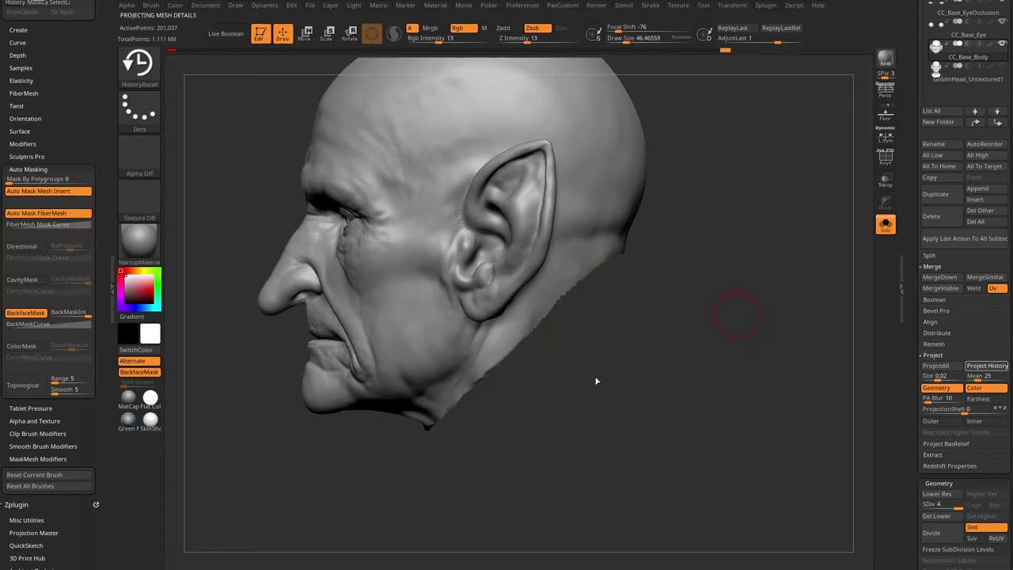
shift+drag(706, 321, 747, 335)
ctrl+shift+click(736, 327)
Step: Select the Standard brush and smooth the rough edges around the goblin's eyelids at subdivision level 4
mouse_move(665, 294)
alt+mouse_down()
mouse_move(776, 314)
mouse_move(803, 233)
mouse_move(807, 443)
alt+mouse_up()
key(b)
key(s)
key(t)
alt+right_drag(489, 350, 585, 318)
alt+drag(584, 317, 548, 345)
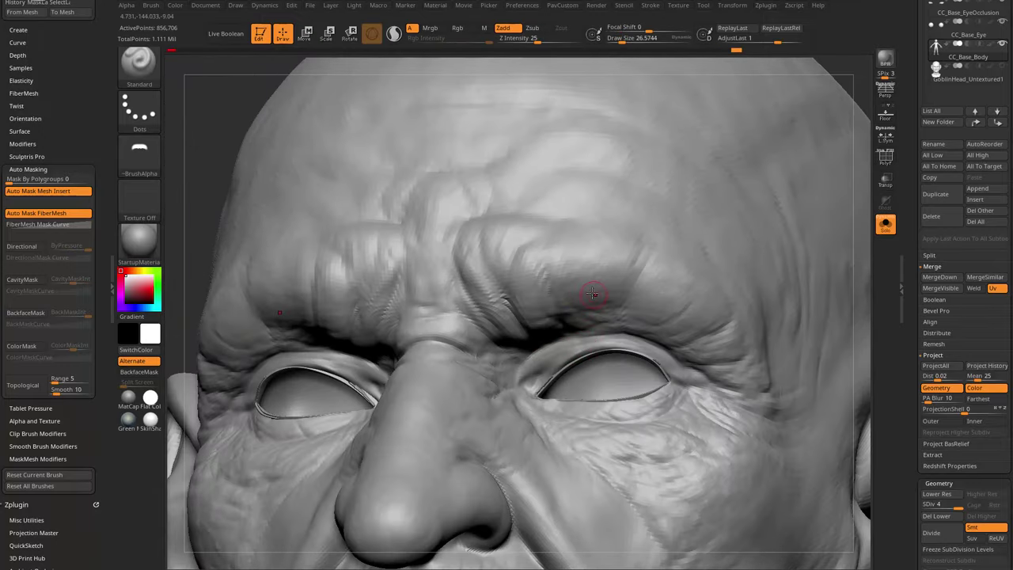
right_drag(593, 294, 459, 314)
shift+drag(506, 393, 490, 411)
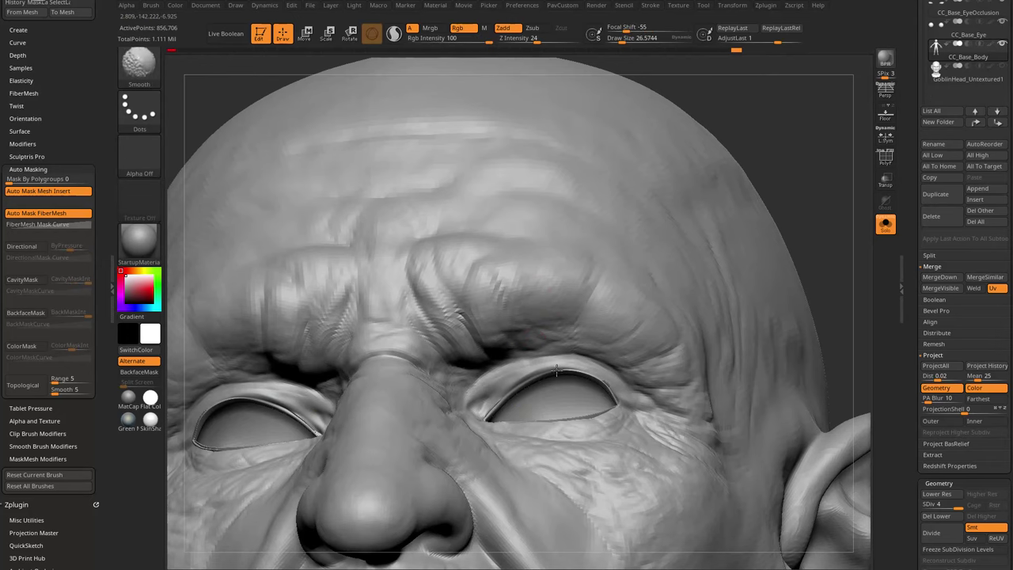
mouse_move(556, 370)
mouse_down()
mouse_move(621, 385)
mouse_move(504, 388)
mouse_up()
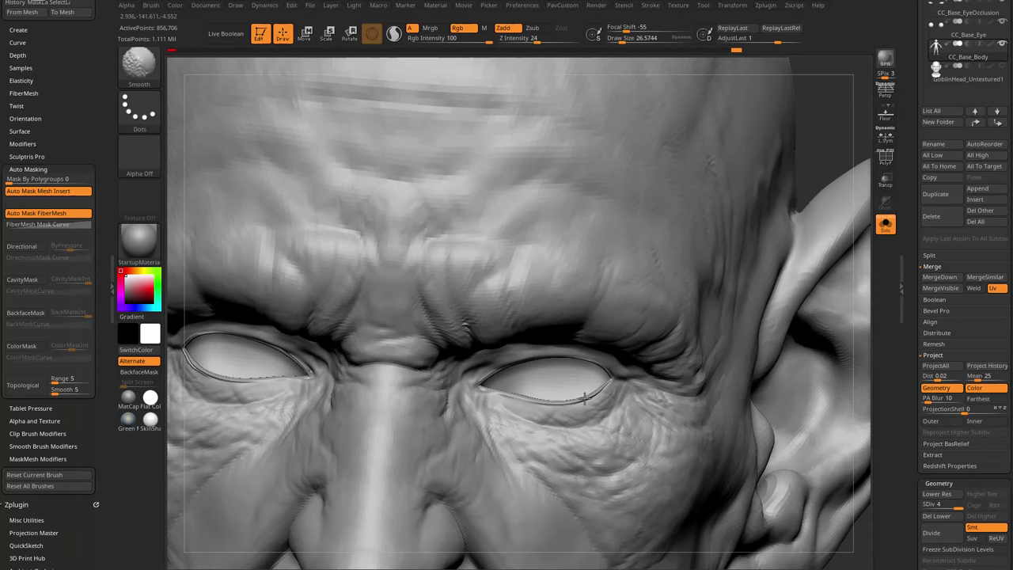
drag(485, 380, 524, 405)
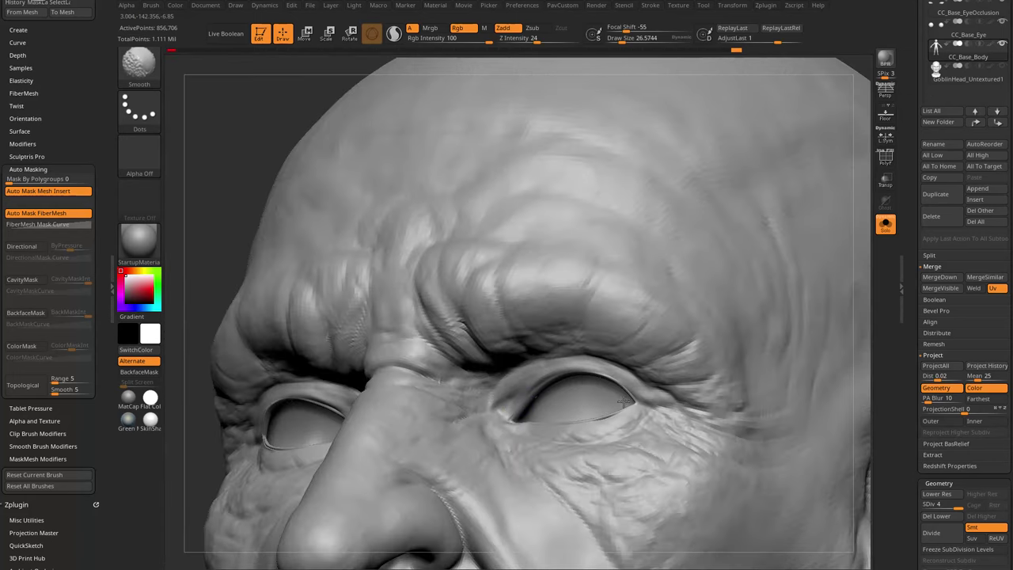
shift+drag(623, 402, 582, 391)
Step: Lower the body to subdivision level 3 and smooth the eyelid rims
scroll(948, 354, down, 3)
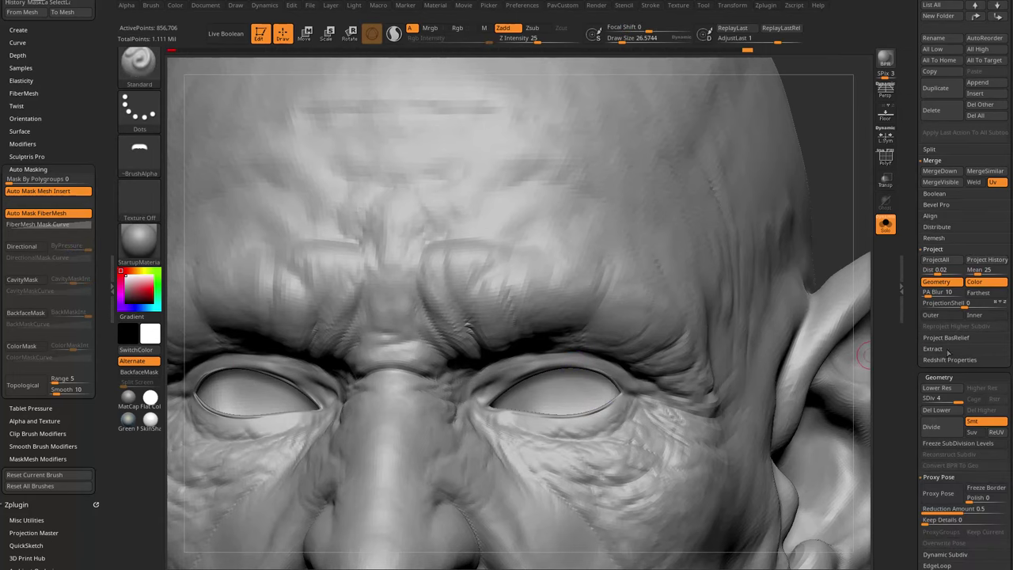
click(954, 401)
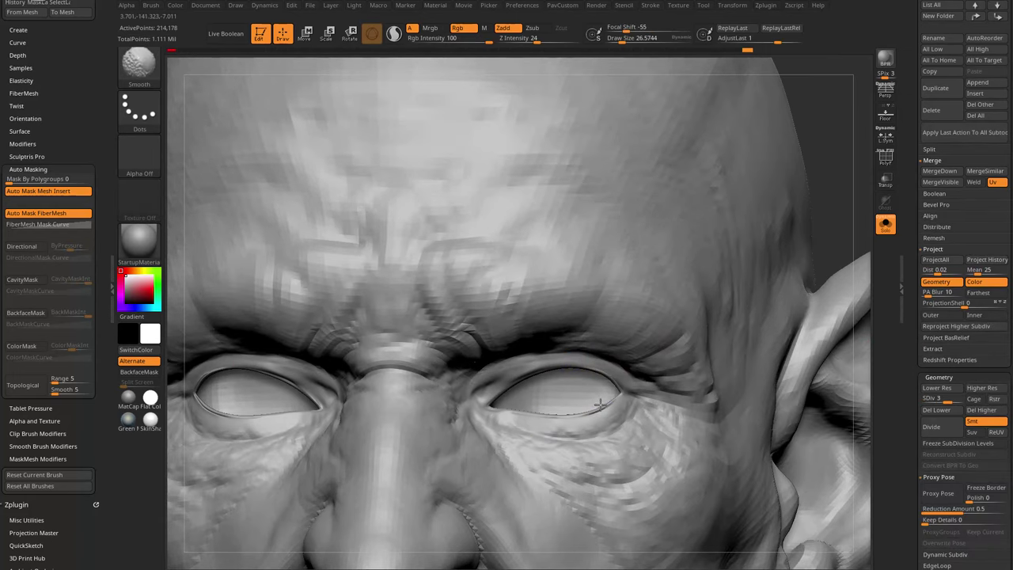
mouse_move(600, 412)
right_down()
mouse_move(534, 382)
mouse_move(566, 395)
mouse_move(554, 349)
mouse_move(572, 250)
mouse_move(525, 287)
mouse_move(468, 266)
mouse_move(546, 366)
right_up()
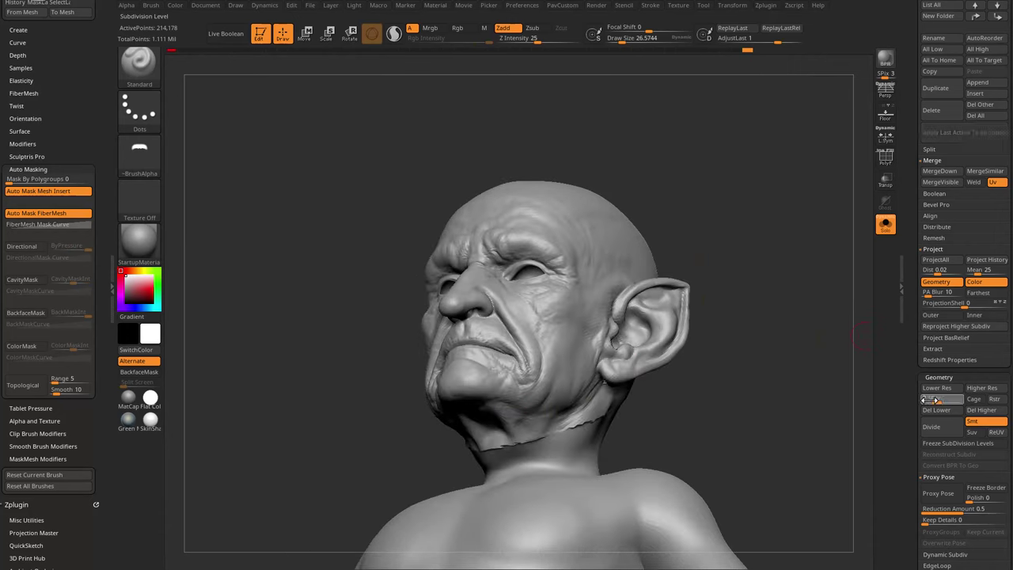
Step: Lower the body's subdivision level, return it to level 4, and enlarge the brush's draw size to about 44
drag(931, 400, 814, 405)
drag(937, 400, 962, 399)
right_drag(821, 396, 835, 362)
key(s)
drag(519, 460, 532, 450)
mouse_move(548, 440)
right_down()
mouse_move(710, 389)
mouse_move(570, 395)
mouse_move(771, 330)
mouse_move(525, 396)
mouse_move(543, 414)
mouse_move(759, 335)
mouse_move(689, 339)
right_up()
ctrl+right_drag(689, 339, 665, 240)
right_drag(771, 265, 694, 271)
right_drag(586, 275, 749, 262)
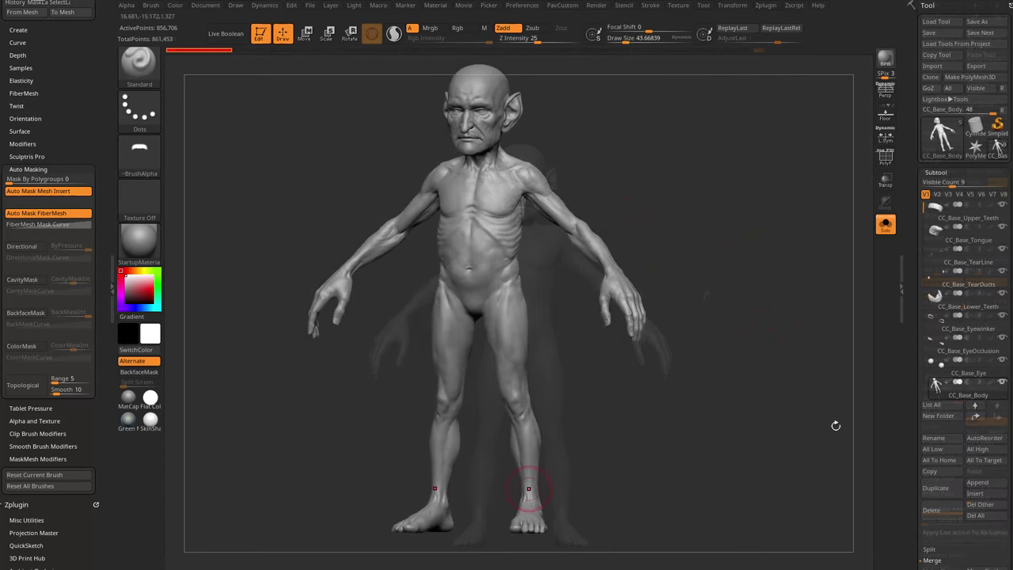
Step: Examine the goblin's head, torso and full body from the front, three-quarter and side with a draw size of about 21
scroll(905, 294, down, 5)
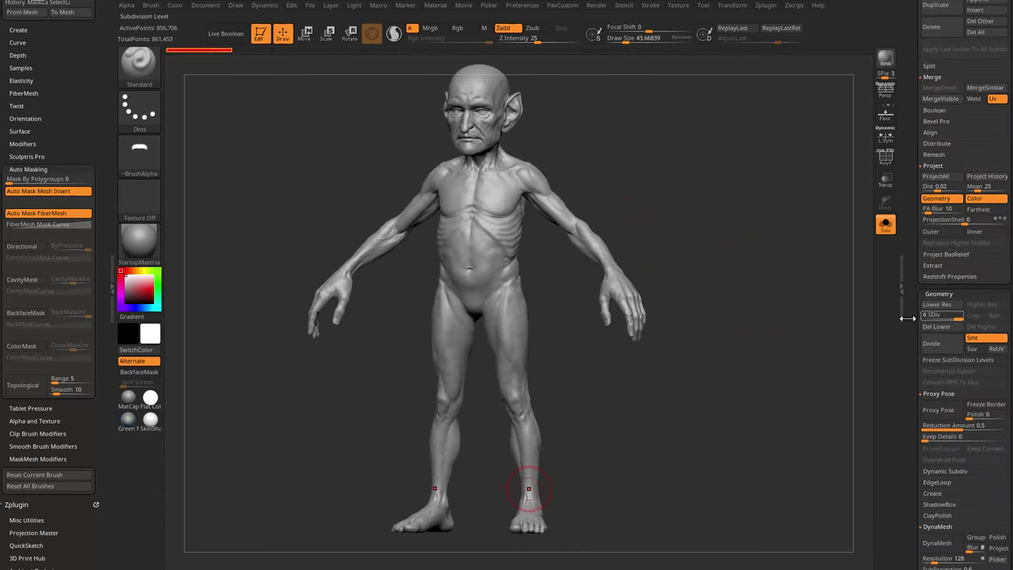
right_drag(665, 200, 687, 181)
alt+right_drag(722, 146, 698, 265)
key(s)
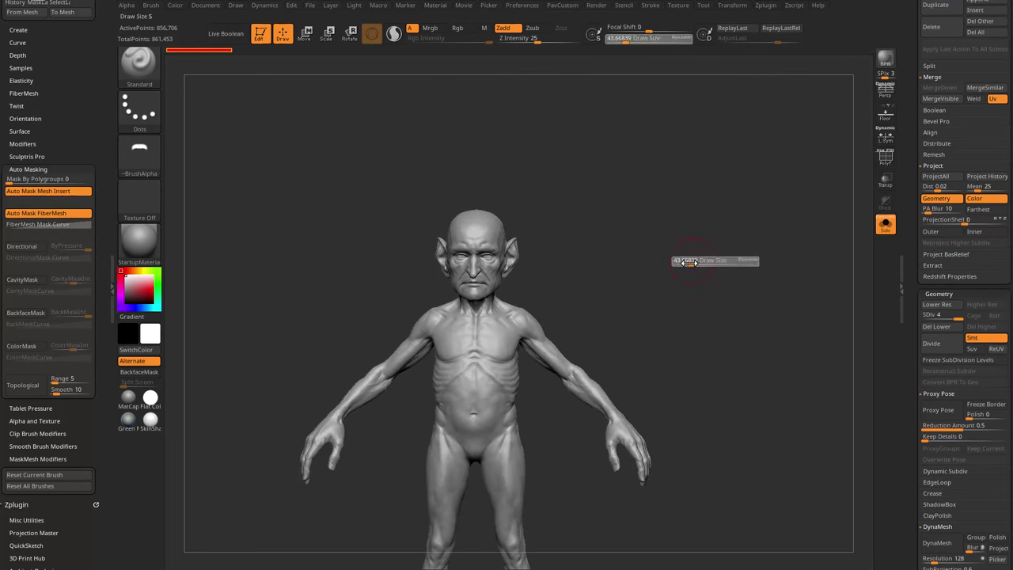
drag(692, 263, 687, 262)
mouse_move(622, 208)
ctrl+right_down()
mouse_move(694, 197)
mouse_move(766, 238)
ctrl+right_up()
mouse_move(767, 237)
right_down()
mouse_move(734, 250)
mouse_move(497, 235)
right_up()
key(s)
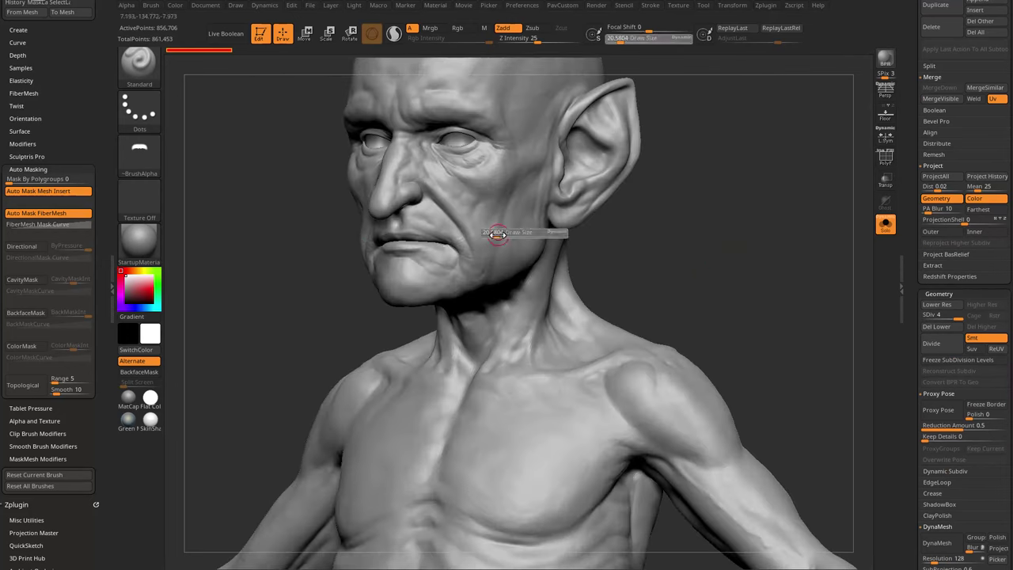
ctrl+right_drag(474, 202, 710, 212)
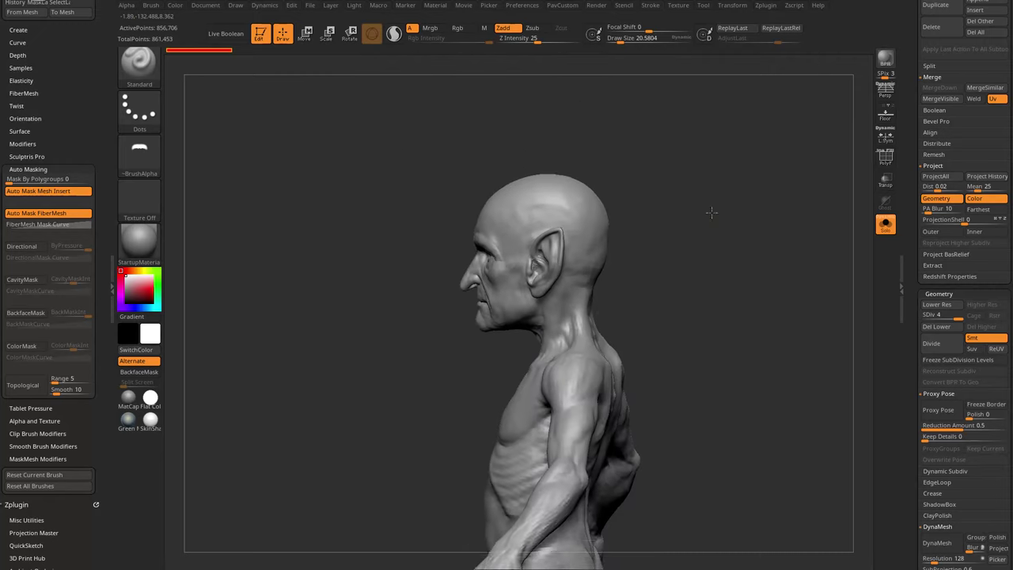
right_drag(831, 218, 598, 242)
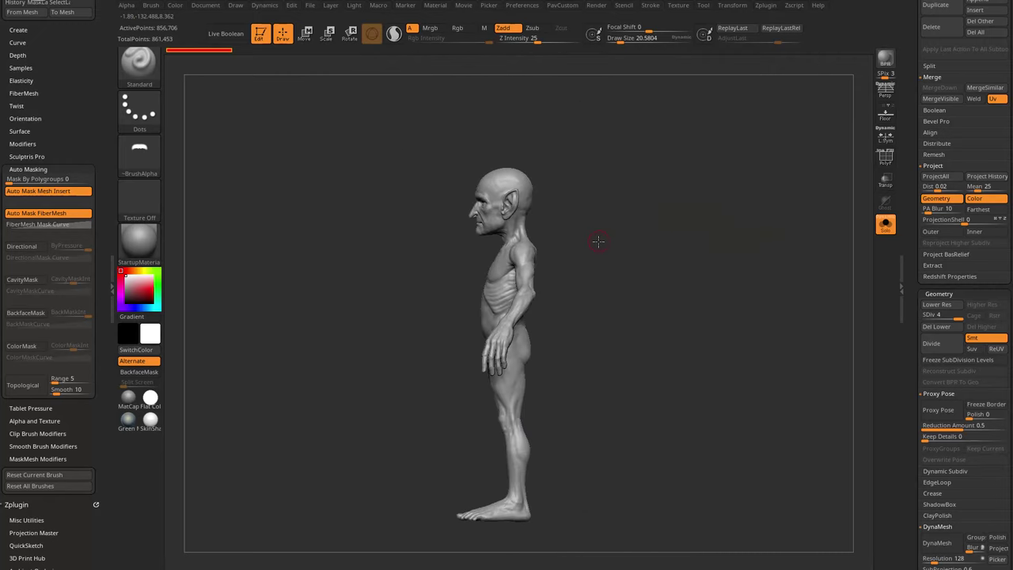
right_drag(663, 353, 664, 343)
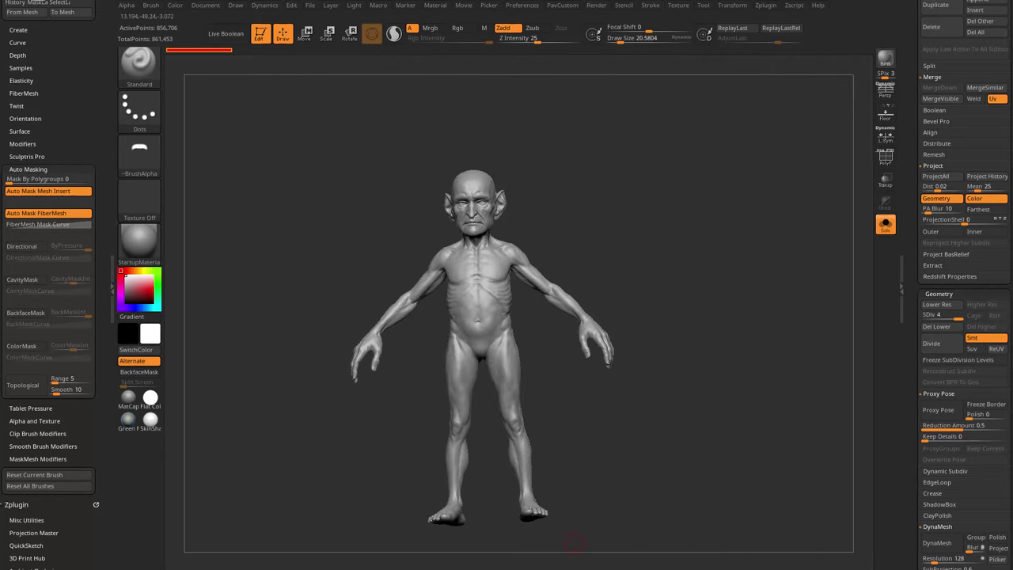
Step: Switch to the YouTube channel's playlists in the browser and open the "Livestream Full Episodes" playlist
drag(570, 569, 368, 38)
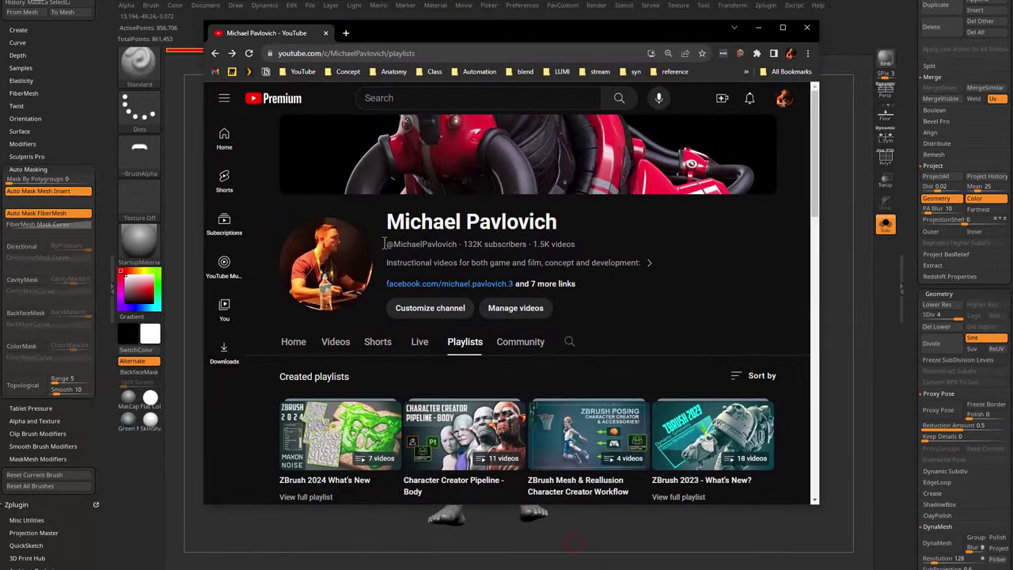
scroll(400, 278, down, 3)
scroll(400, 278, down, 4)
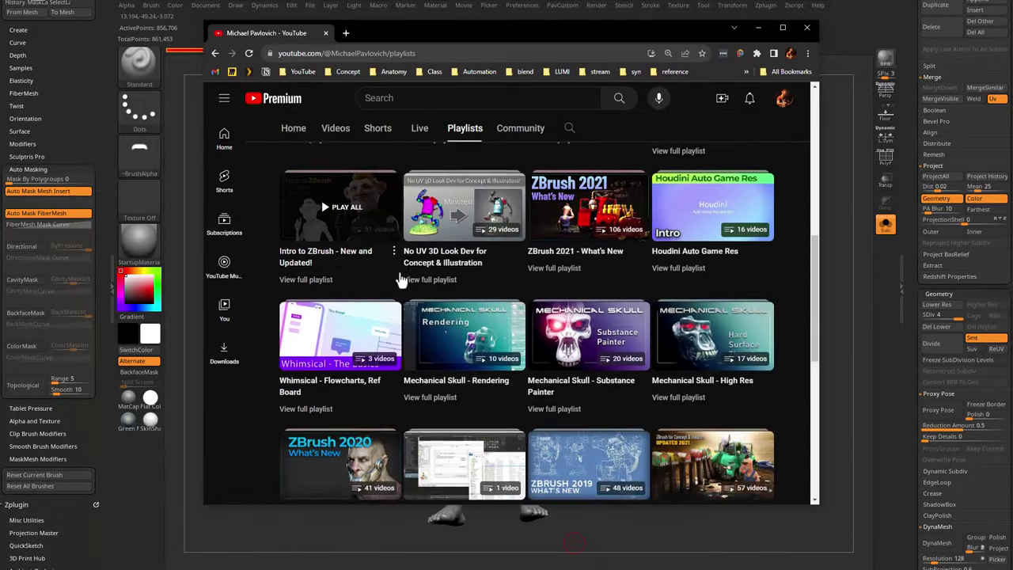
scroll(400, 273, up, 2)
scroll(399, 271, down, 10)
scroll(401, 269, down, 3)
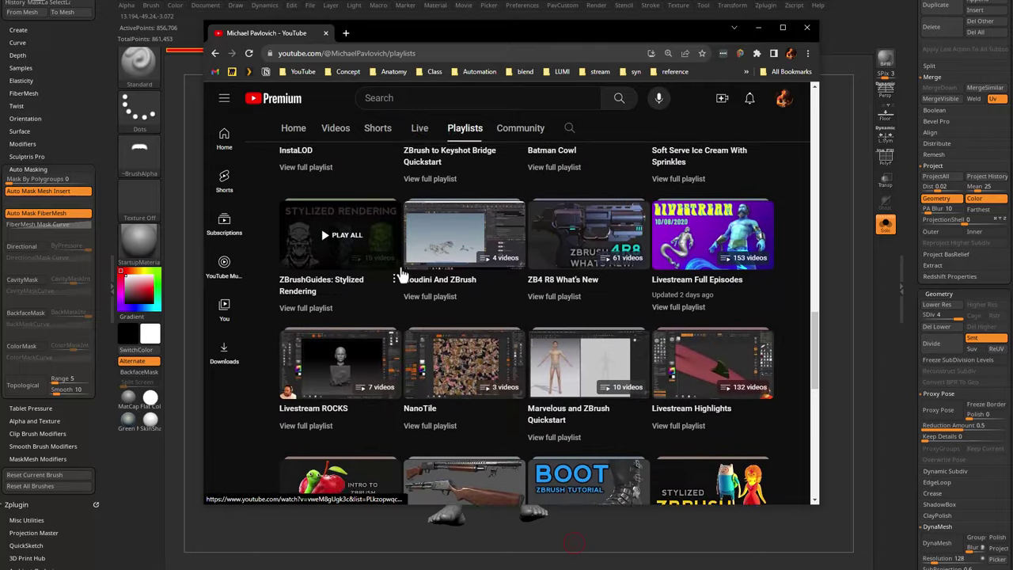
scroll(402, 266, up, 2)
click(673, 306)
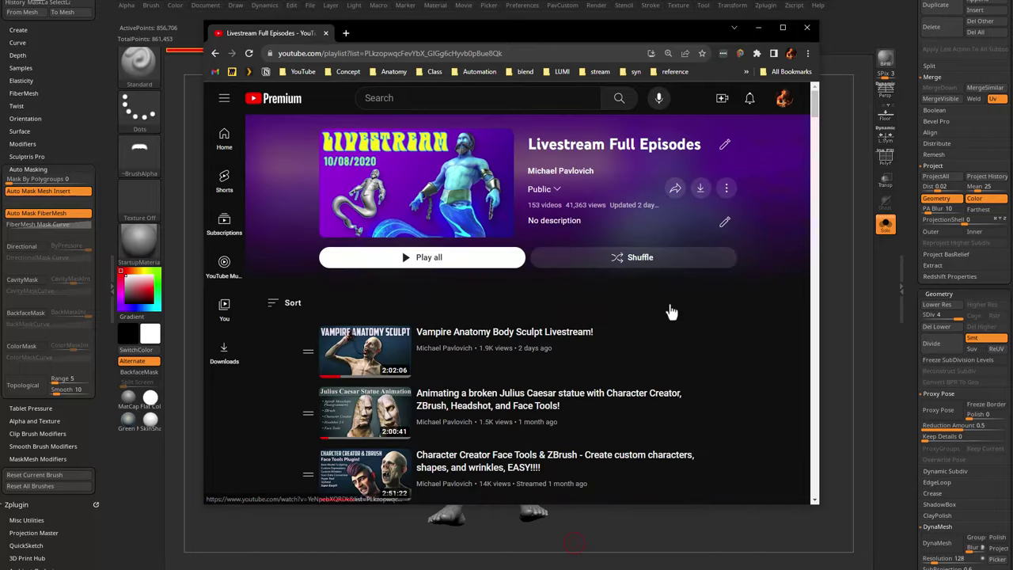
Step: Open the "Vampire Anatomy Body Sculpt Livestream!" video, skim several points along its timeline and return to ZBrush
scroll(384, 293, down, 1)
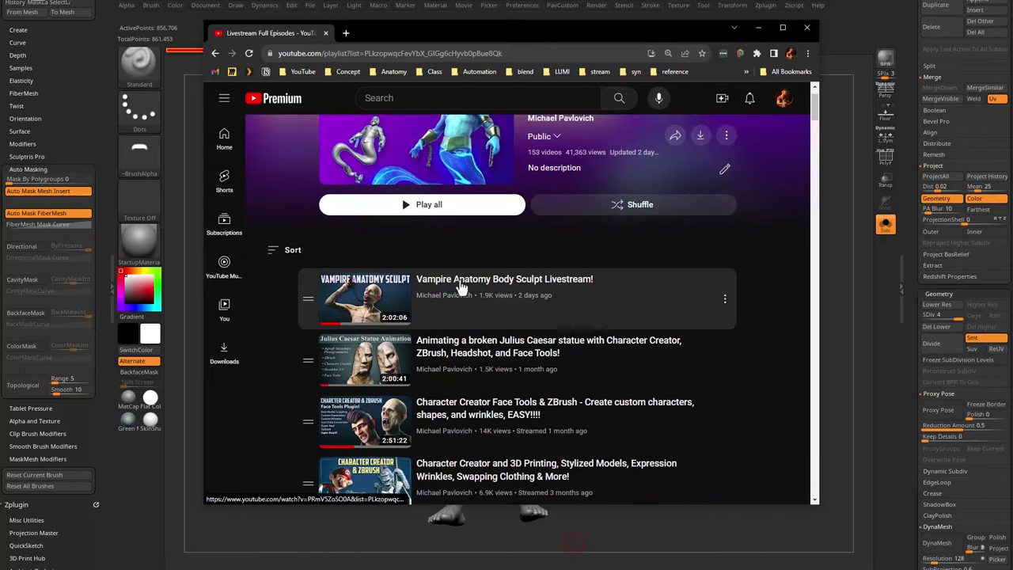
click(460, 287)
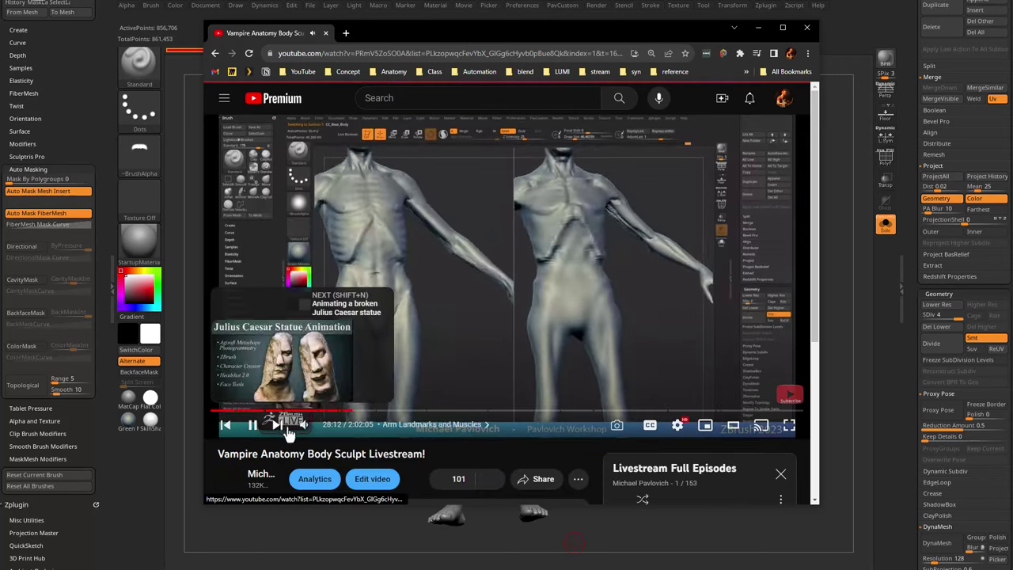
click(277, 424)
click(215, 54)
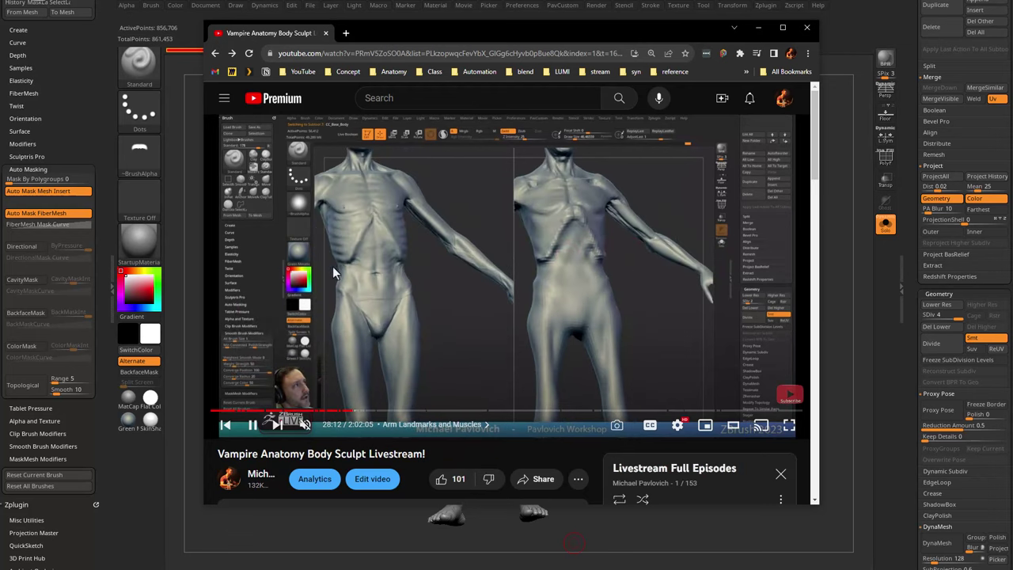
click(259, 411)
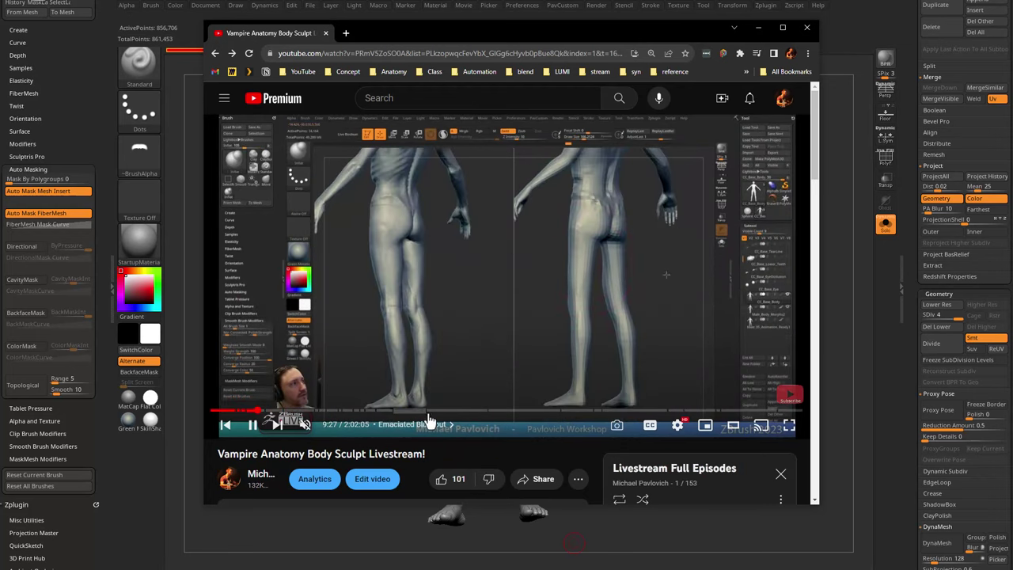
drag(428, 411, 507, 411)
click(590, 413)
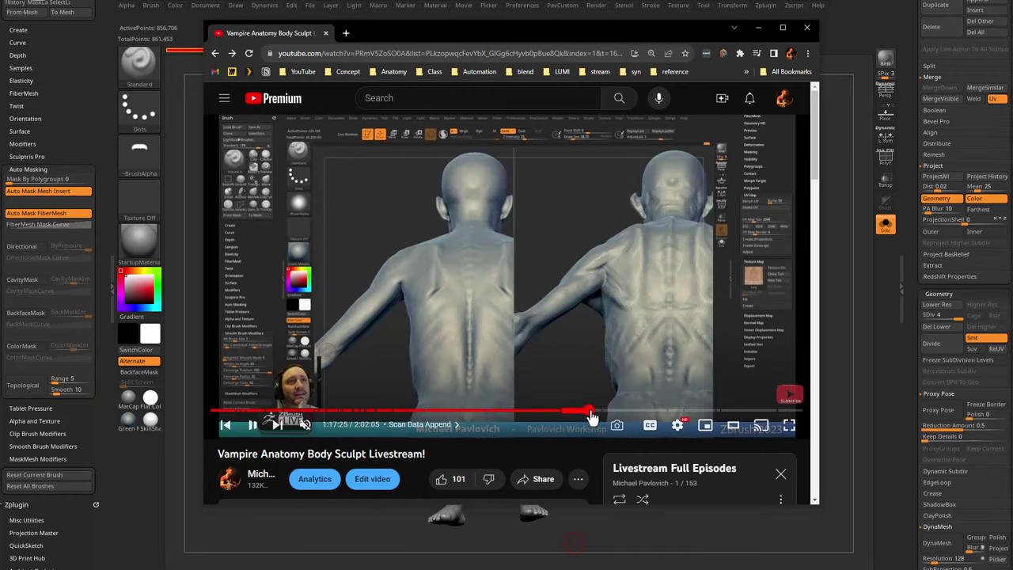
drag(538, 34, 537, 0)
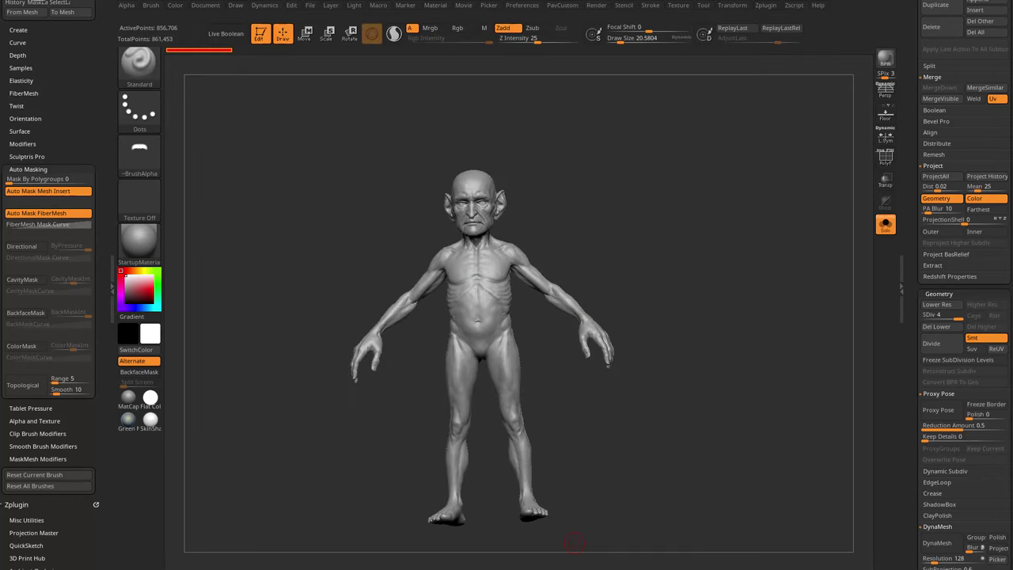
Step: Examine the goblin's upper body and full figure from the front and reduce the draw size to about 17
mouse_move(736, 271)
mouse_down()
mouse_move(752, 274)
mouse_move(740, 278)
mouse_move(721, 213)
mouse_move(748, 256)
mouse_up()
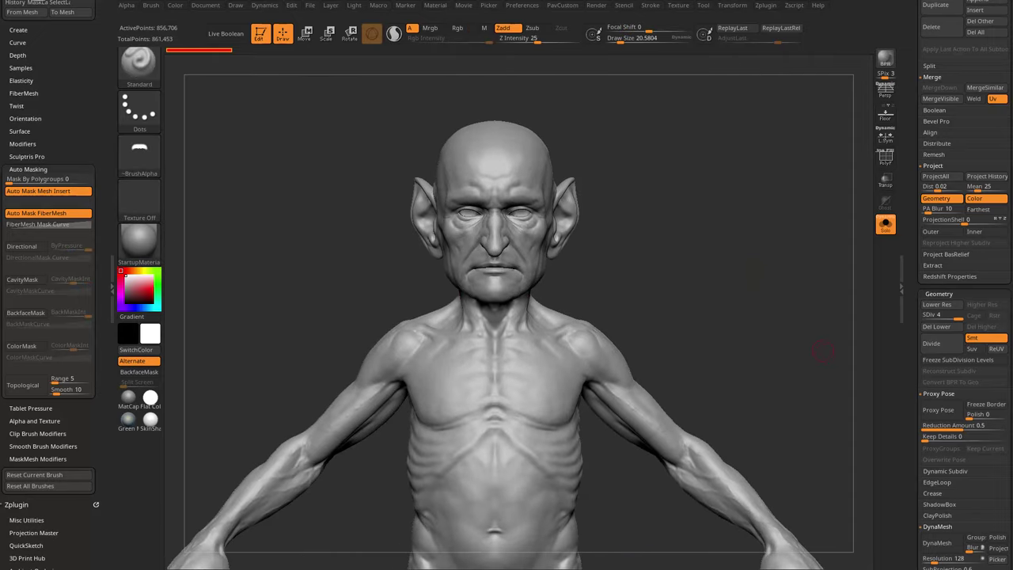
mouse_move(822, 351)
mouse_down()
mouse_move(692, 226)
mouse_move(722, 241)
mouse_up()
mouse_move(722, 241)
alt+mouse_down()
mouse_move(715, 260)
mouse_move(702, 225)
mouse_move(639, 207)
mouse_move(636, 222)
alt+mouse_up()
key(s)
click(701, 226)
drag(794, 191, 754, 134)
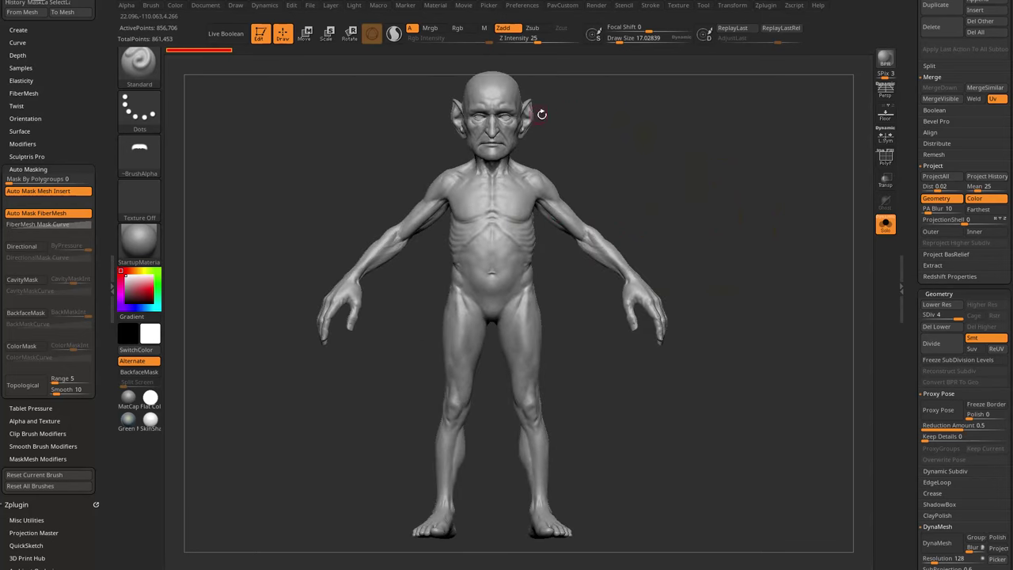
drag(542, 114, 591, 108)
Step: Turn off solo mode, send all subtools through GoZ to Character Creator, and check the skinned goblin there
drag(920, 57, 924, 268)
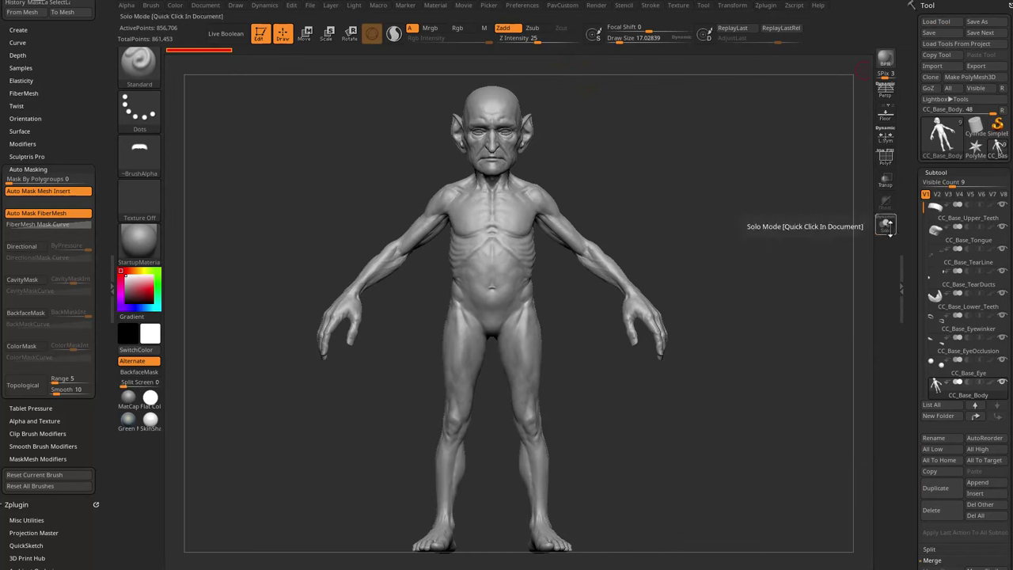
click(948, 88)
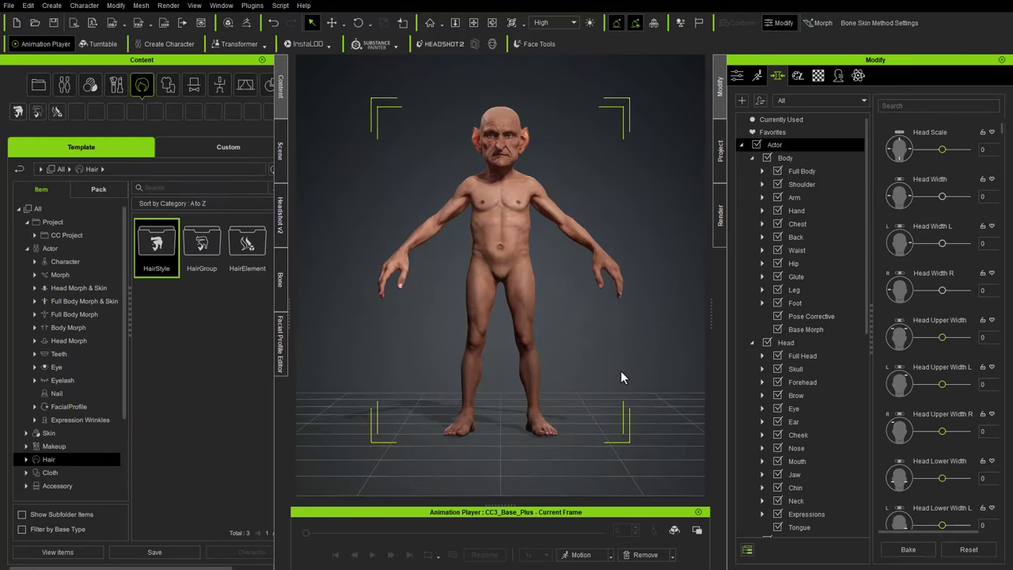
right_drag(558, 362, 585, 350)
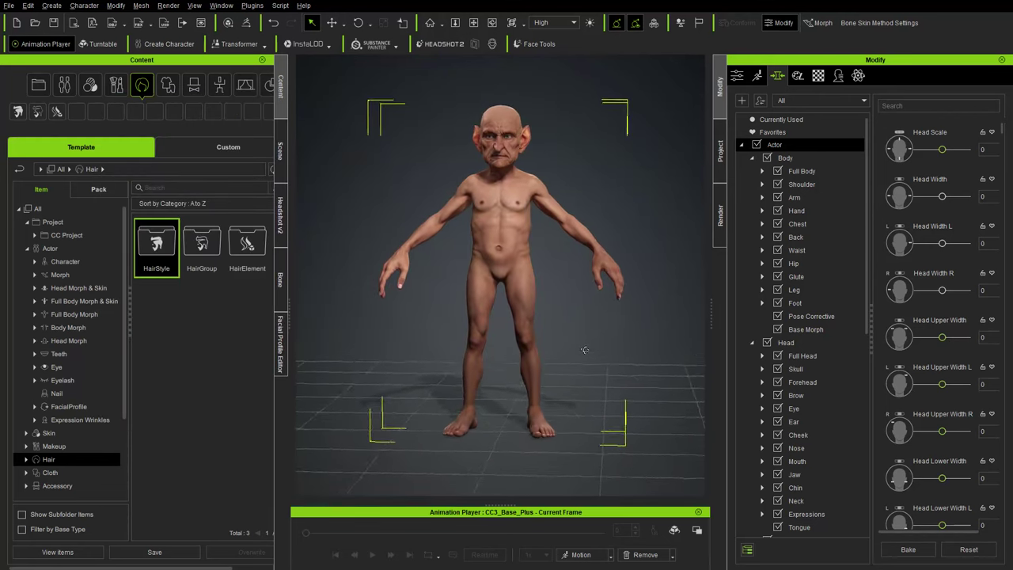
right_drag(550, 269, 277, 479)
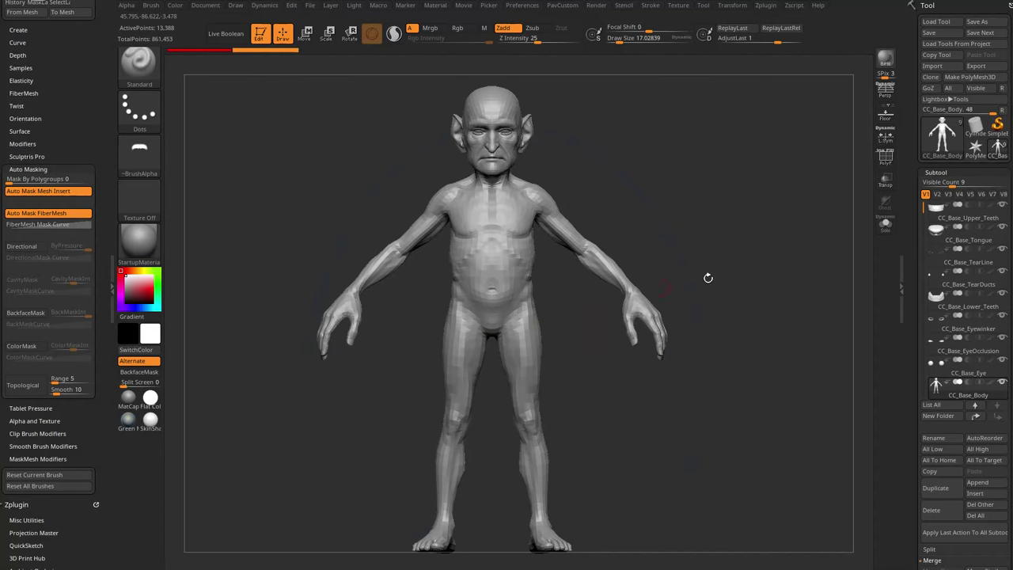
Step: Return to ZBrush, raise the body from subdivision level 1 to its highest level and check the figure
drag(709, 278, 772, 280)
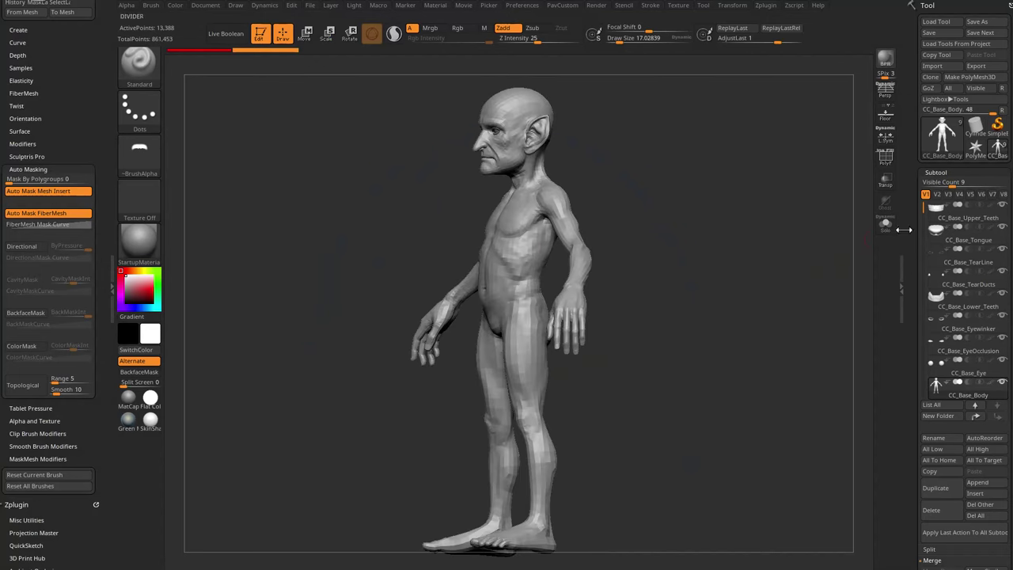
drag(792, 352, 848, 345)
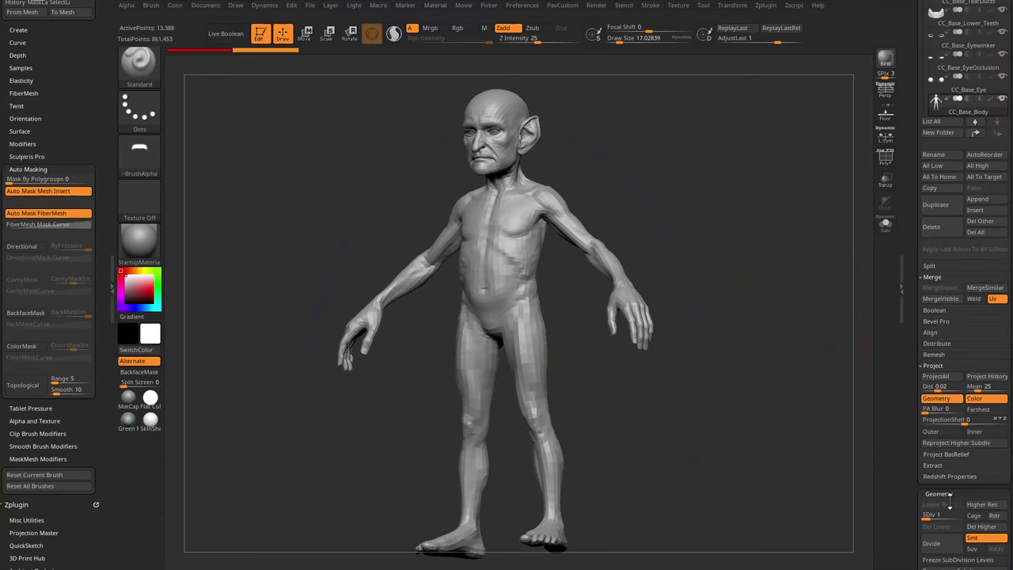
click(958, 515)
drag(816, 341, 752, 321)
drag(678, 261, 670, 250)
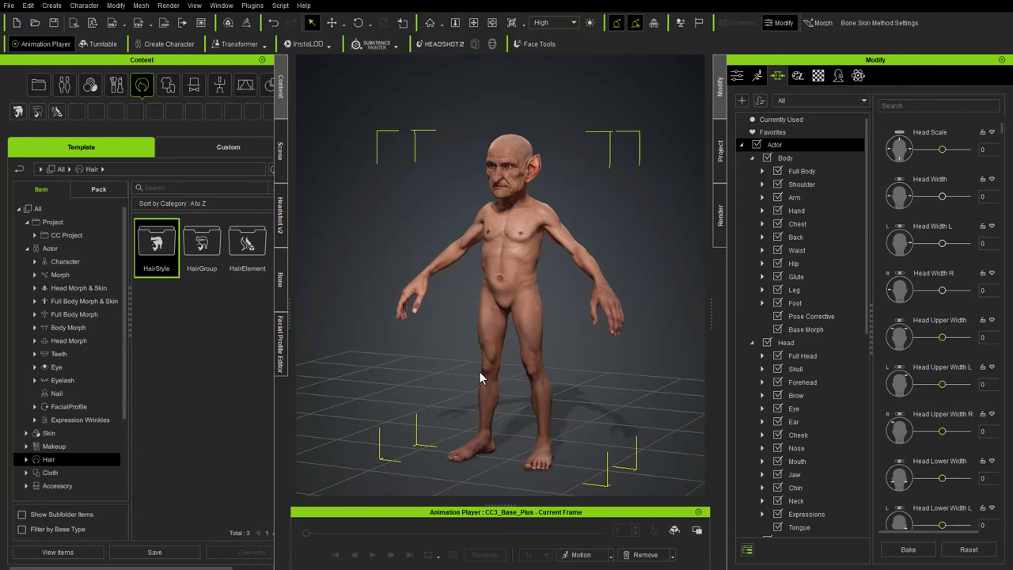
Step: Switch to Character Creator, face the goblin toward the front, and show the scene's object list
right_drag(381, 193, 413, 220)
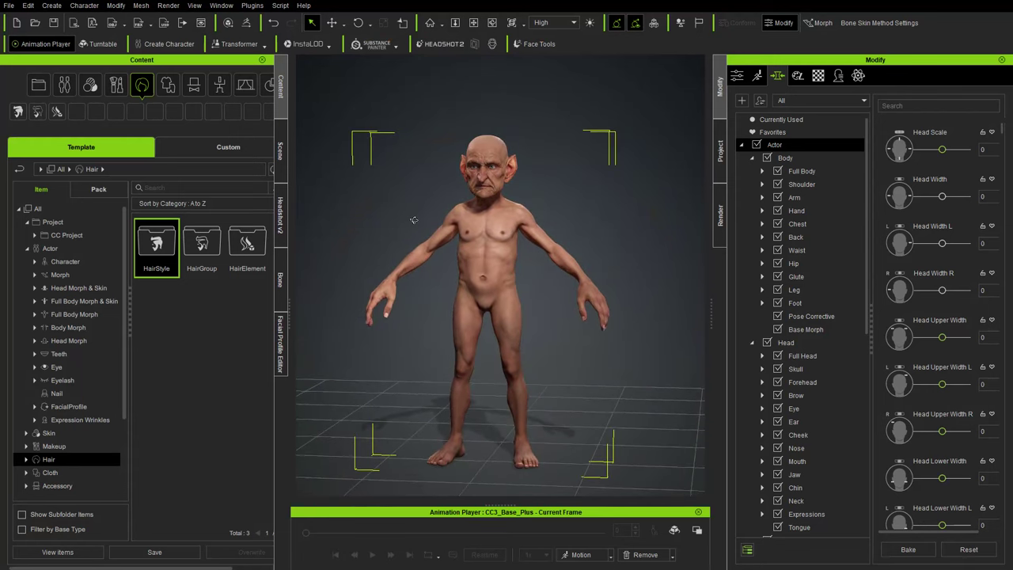
click(279, 150)
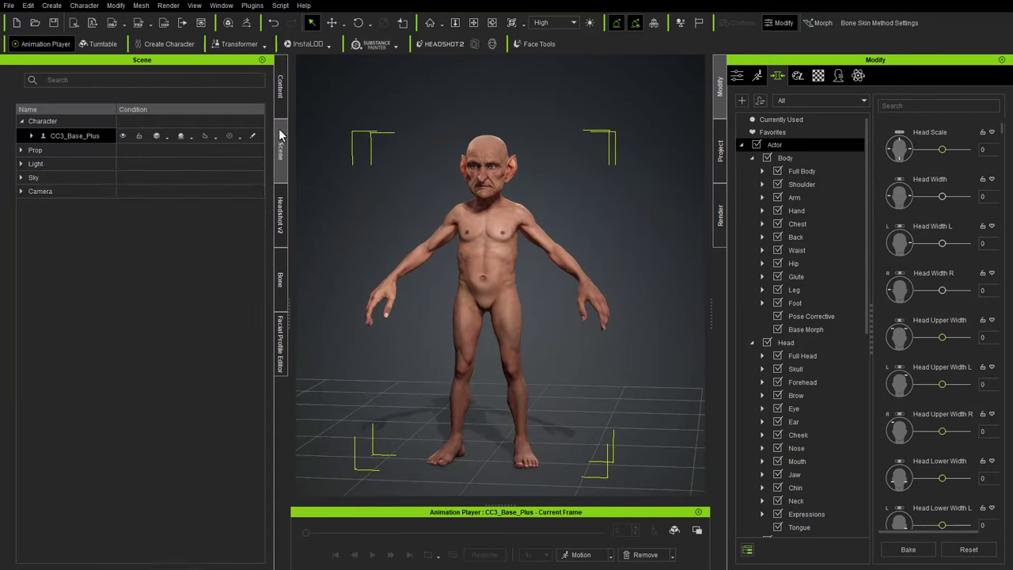
Step: Start exporting the CC3_Base_Plus character to Substance Painter and create a HeadshotDemo folder on the Desktop for it
click(31, 136)
click(77, 228)
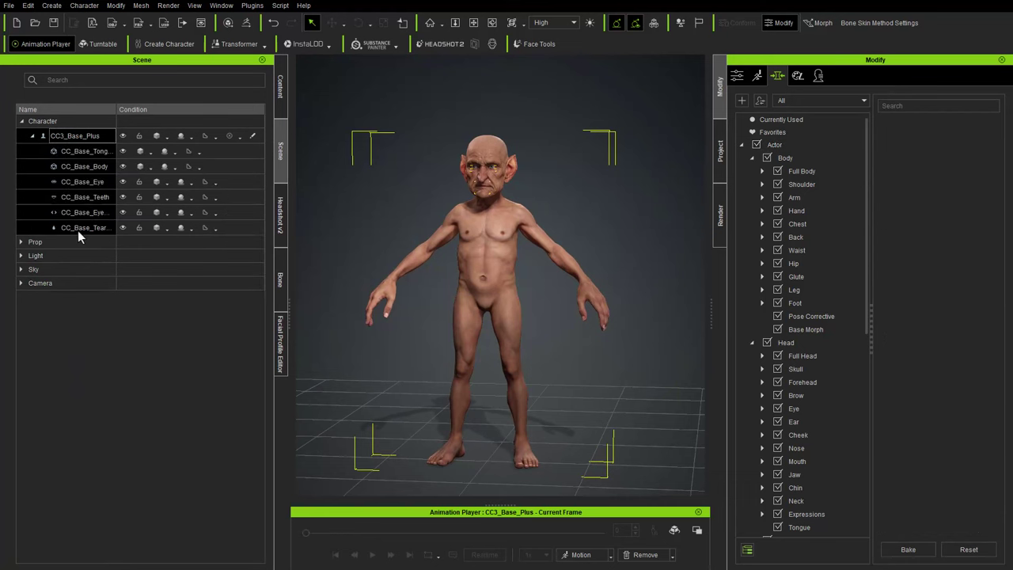
click(85, 139)
click(383, 53)
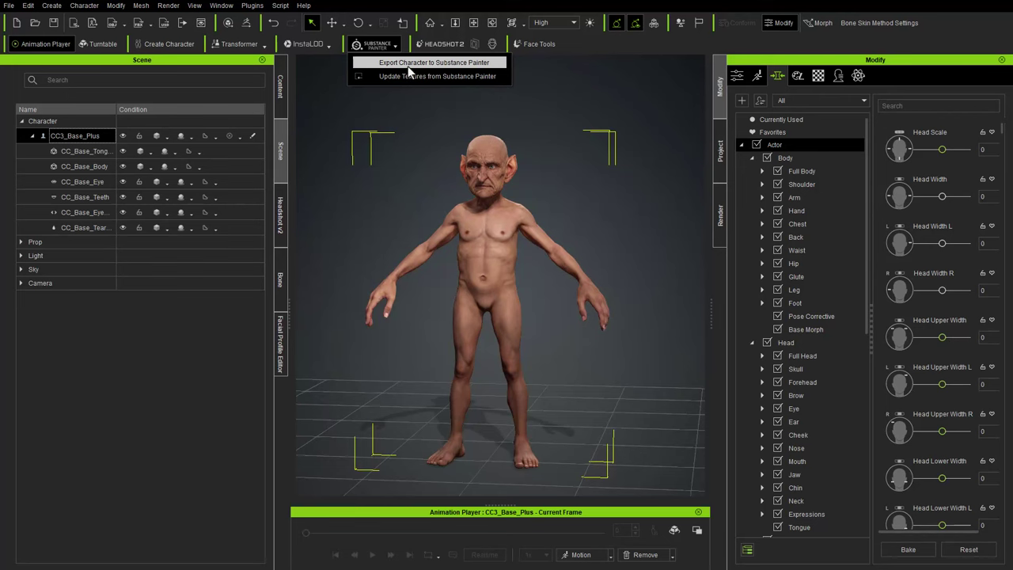
click(409, 64)
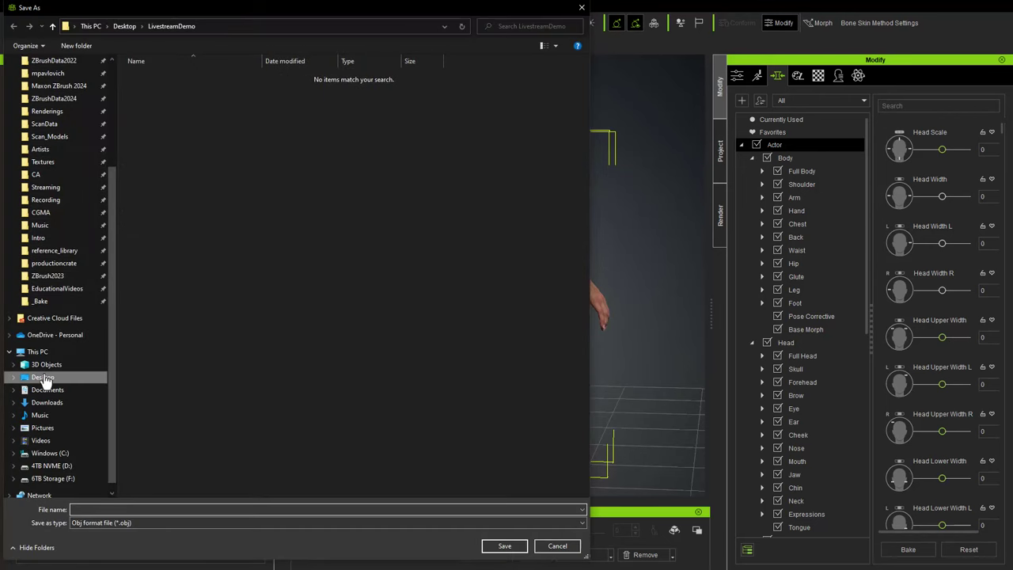
click(44, 378)
right_click(334, 267)
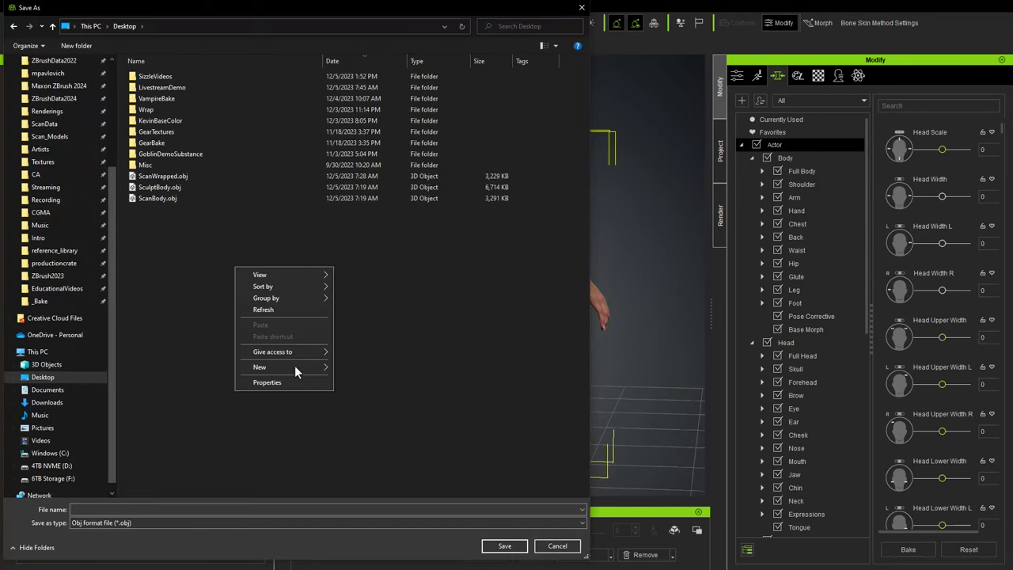
mouse_move(295, 367)
click(364, 367)
text(HeadshotD)
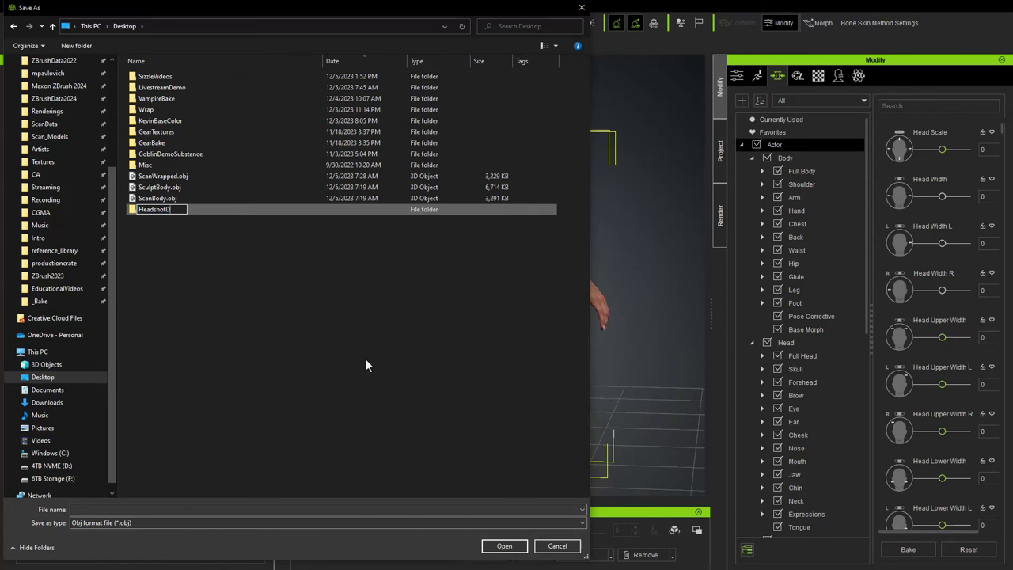
key(Return)
key(Return)
Step: Save the character export as HeadshotGoblin in OBJ format inside the HeadshotDemo folder
click(307, 510)
text(HeadshotGoblin)
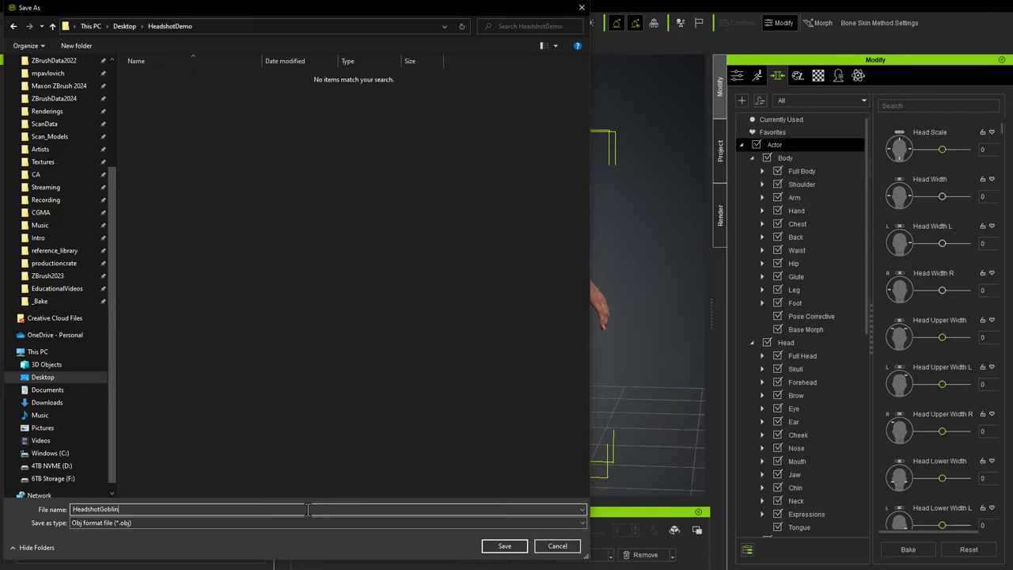
key(Return)
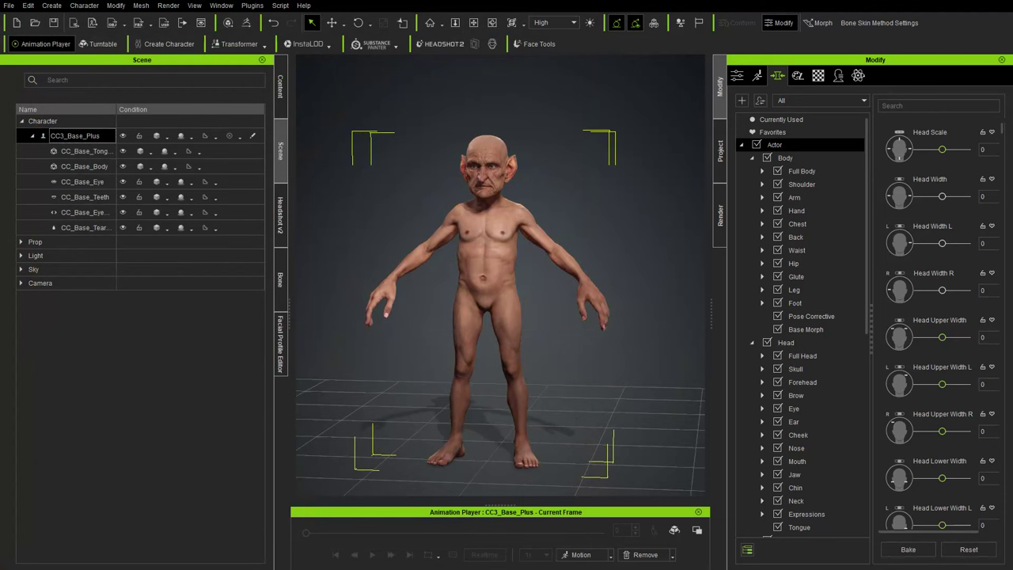
Step: Open the goblin's mouth by setting the Jaw_Open facial morph to 50
click(758, 75)
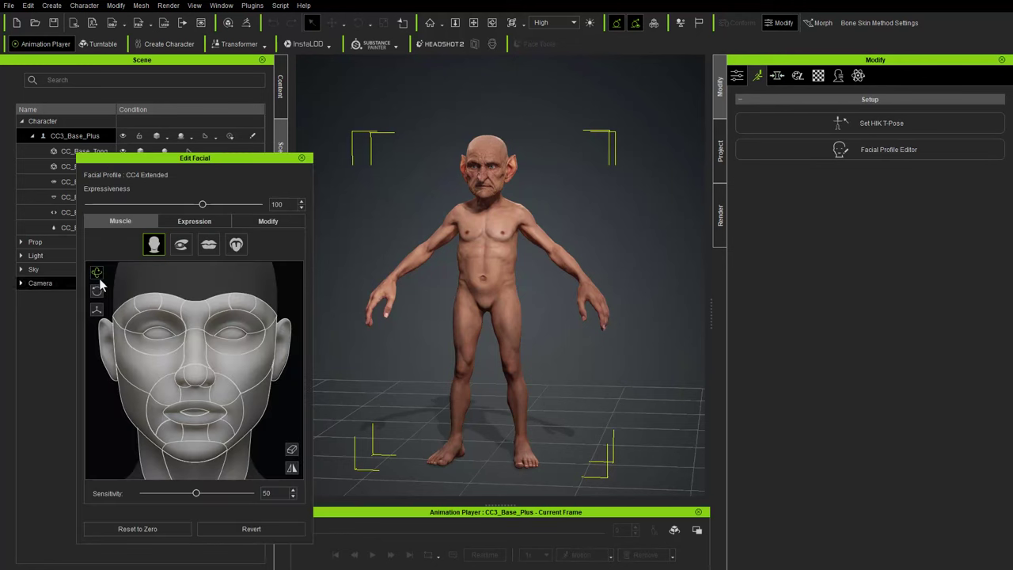
click(273, 225)
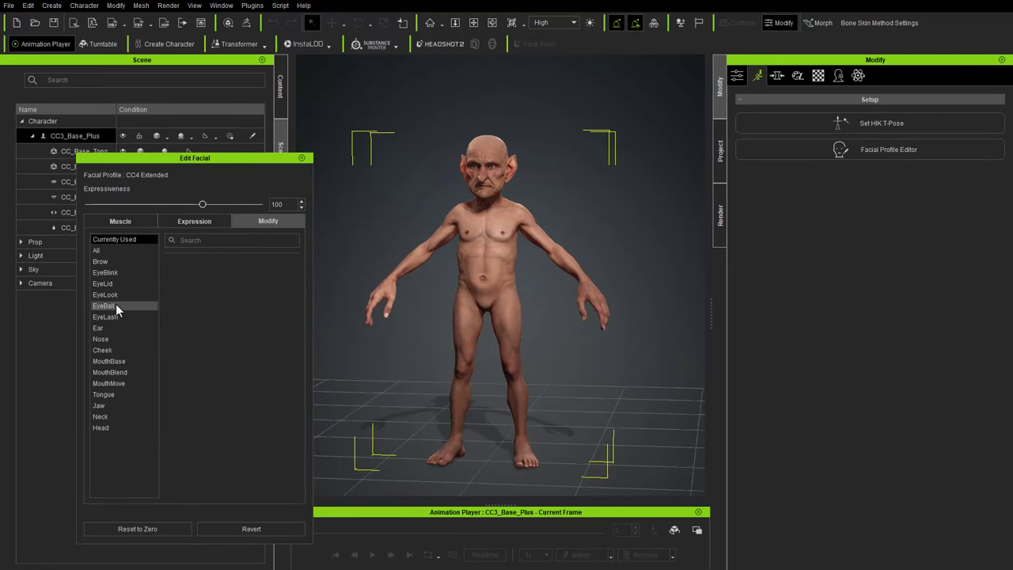
click(100, 405)
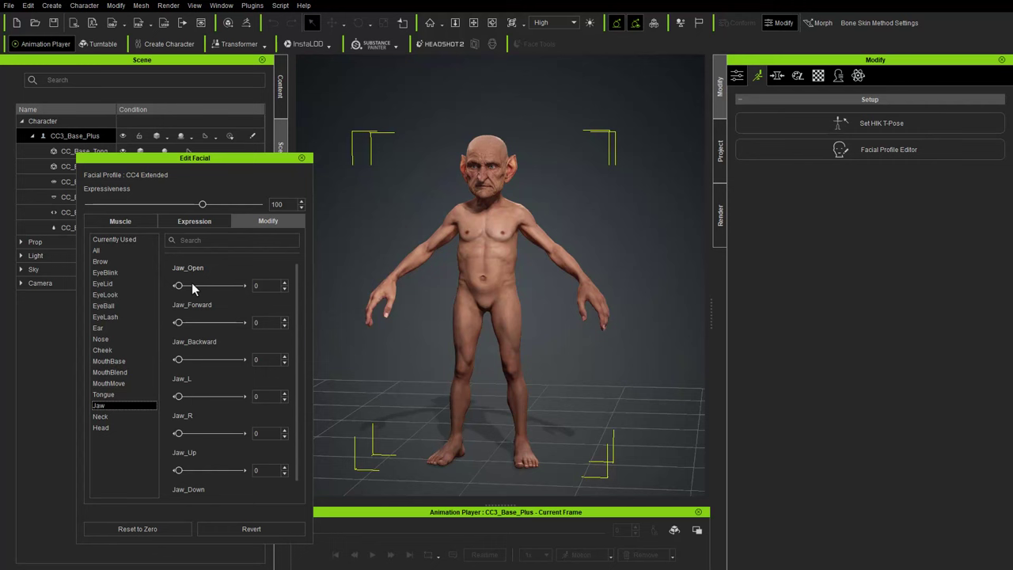
double_click(258, 285)
text(50)
key(Return)
click(301, 158)
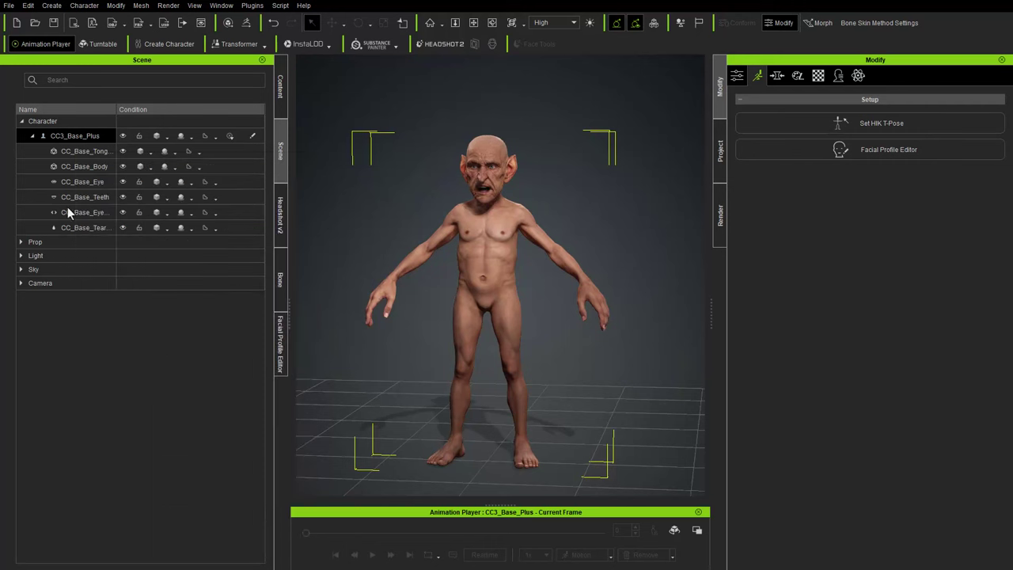
Step: Select all of the character's meshes, send them to ZBrush with GoZ, and face the figure to the front
shift+click(74, 227)
click(246, 22)
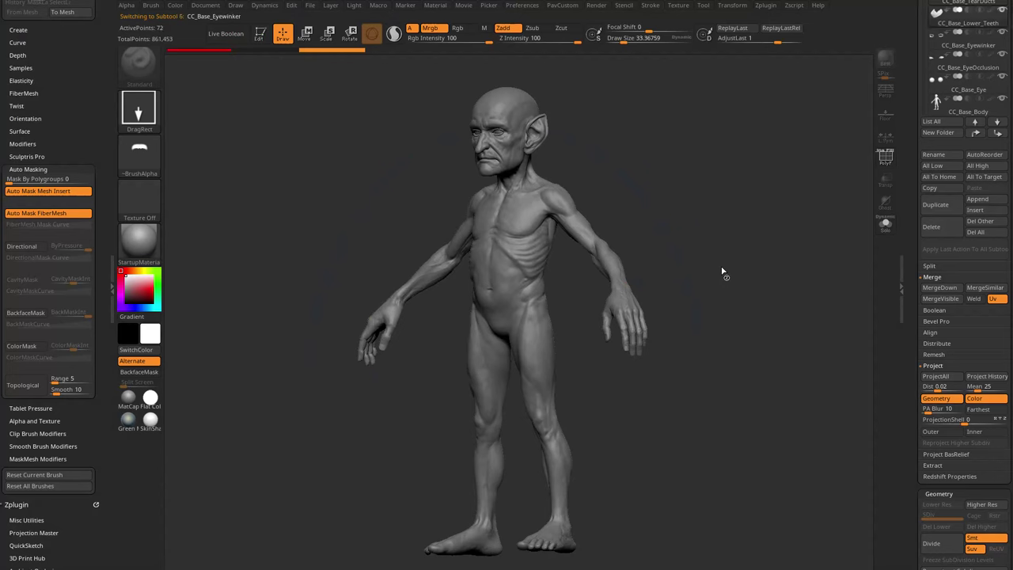
shift+drag(753, 268, 848, 312)
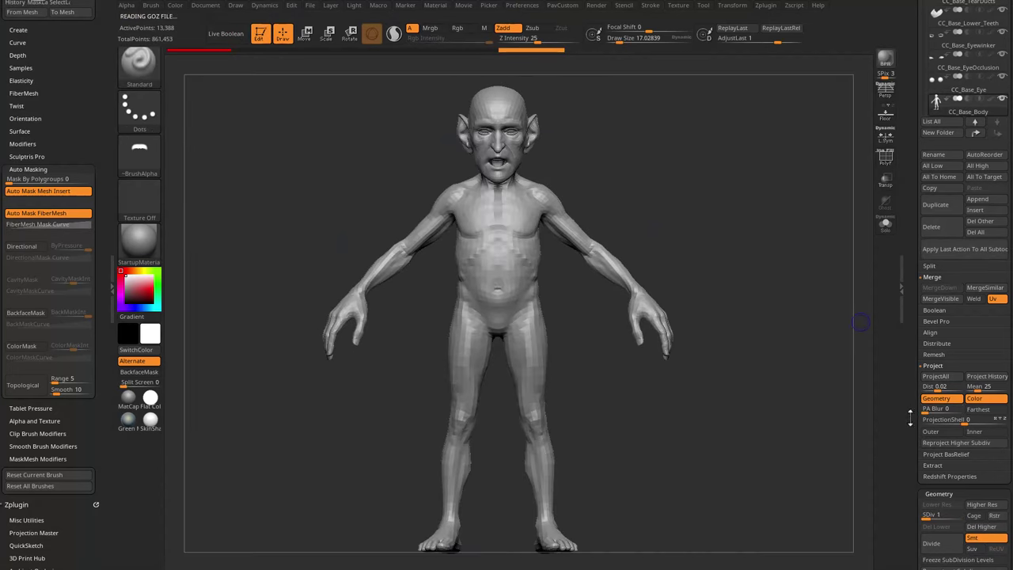
Step: Raise the open-mouthed CC_Base_Body to subdivision level 4 and return to the subtool list
drag(912, 419, 911, 307)
drag(952, 406, 962, 405)
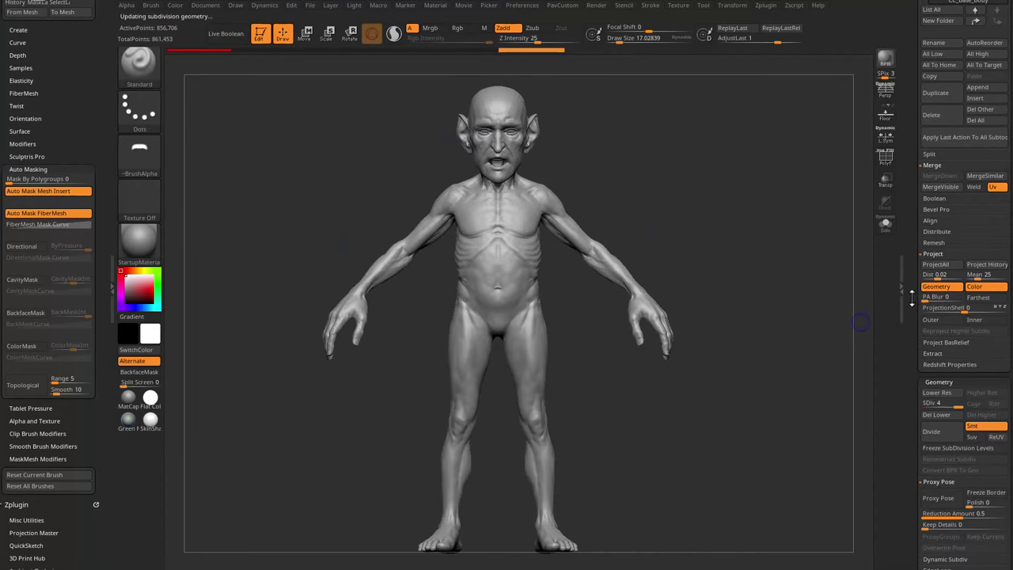
drag(913, 297, 894, 424)
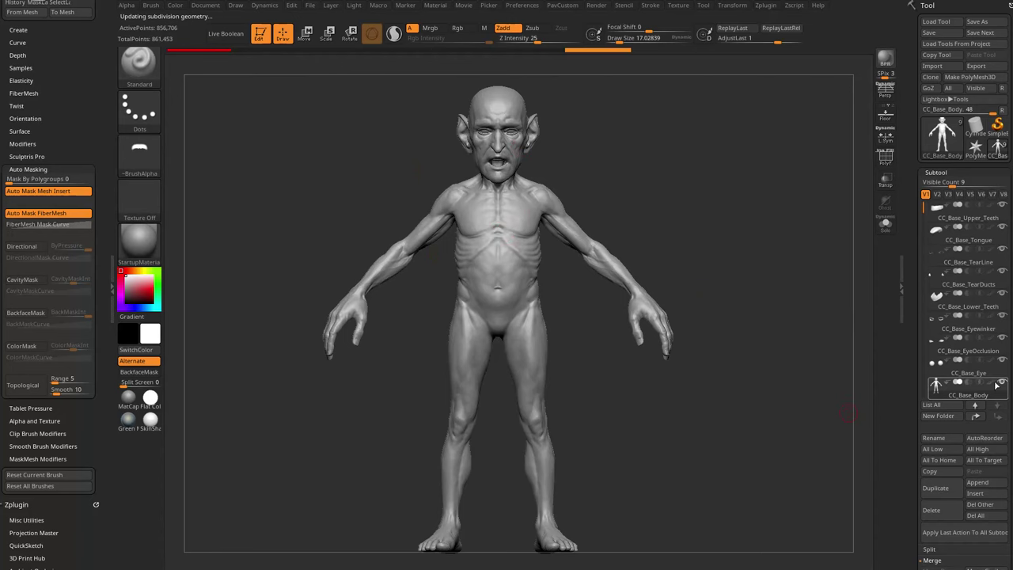
Step: Show only the CC_Base_Body subtool and export it as the FBX file HeadshotGoblin_high in the Desktop's HeadshotDemo folder
click(976, 66)
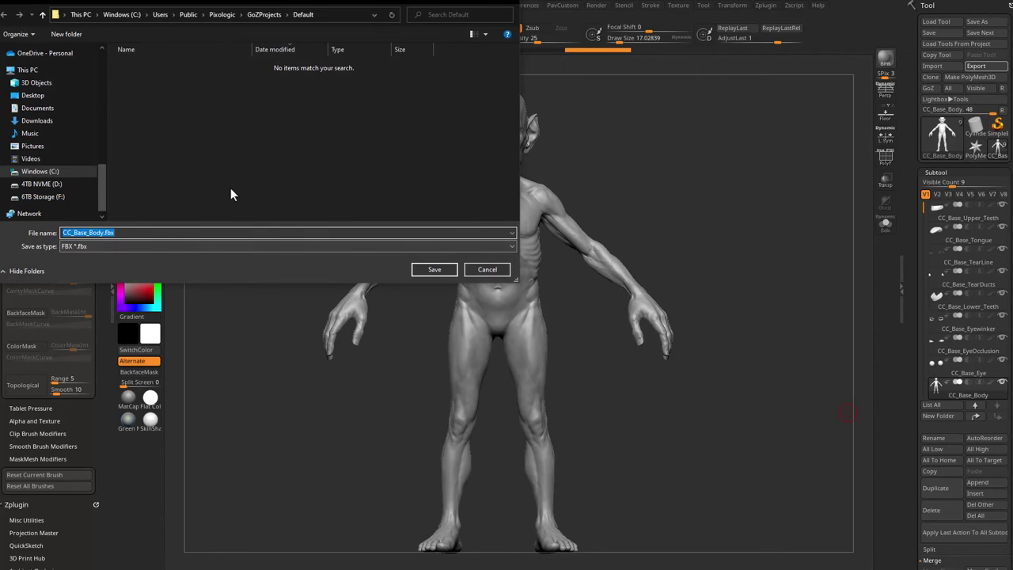
click(431, 268)
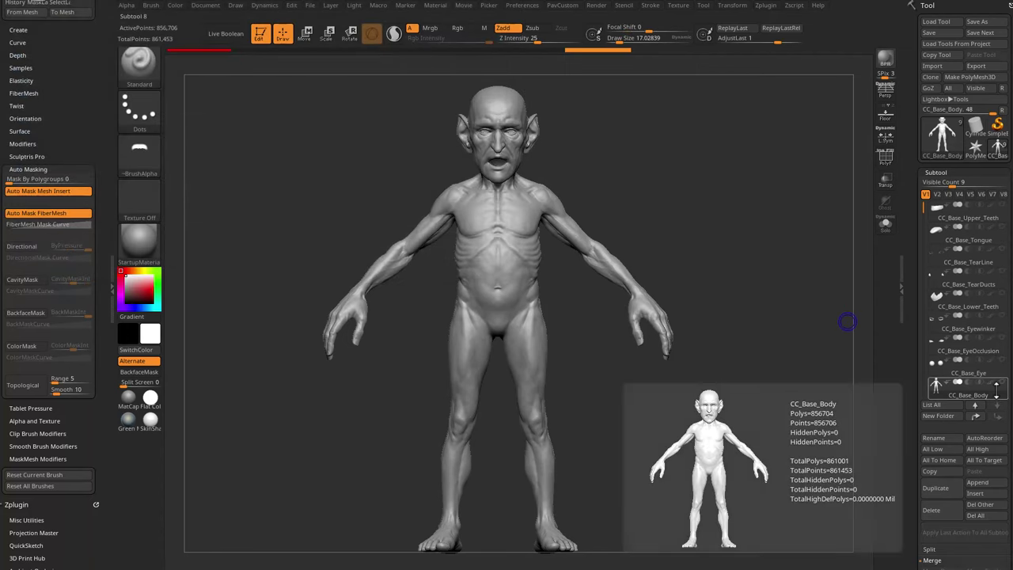
click(976, 66)
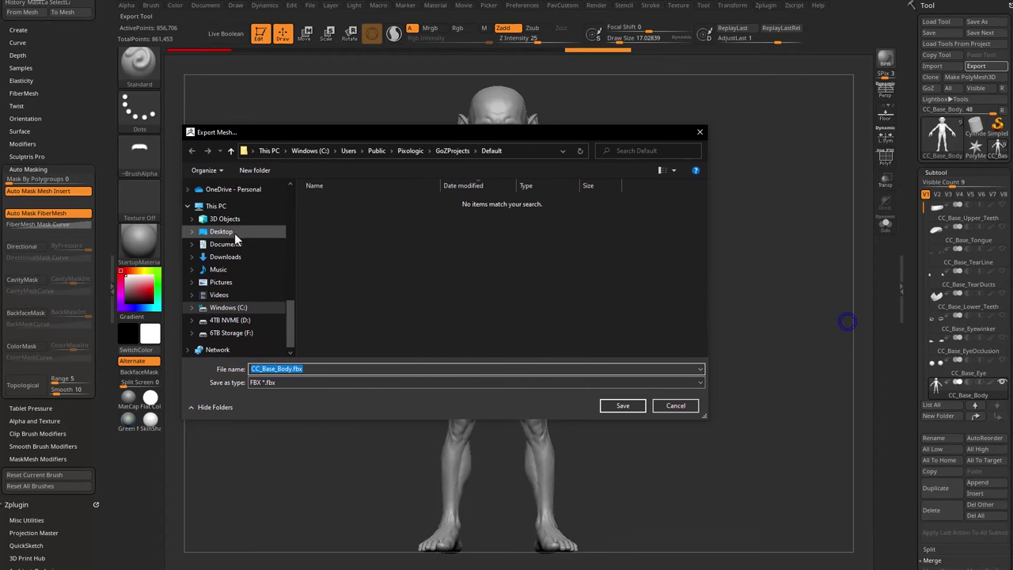
click(223, 231)
double_click(329, 210)
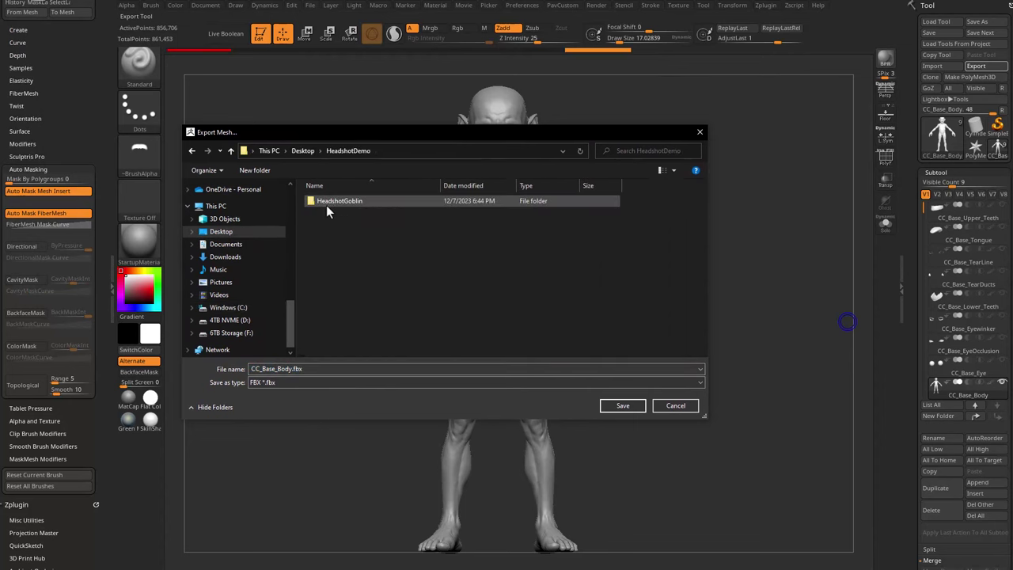
double_click(314, 368)
text(HeadshotGoblin_)
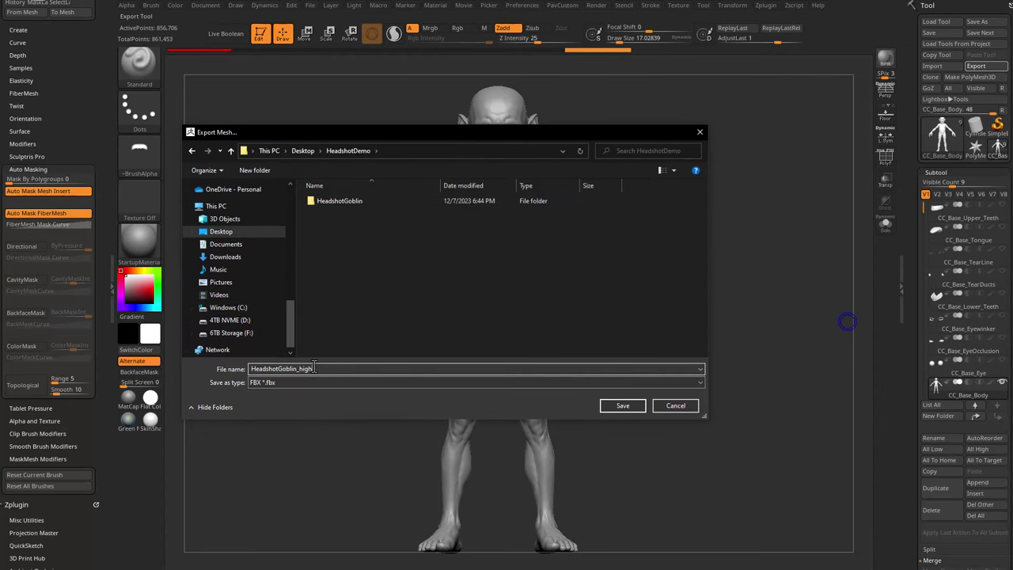
key(Return)
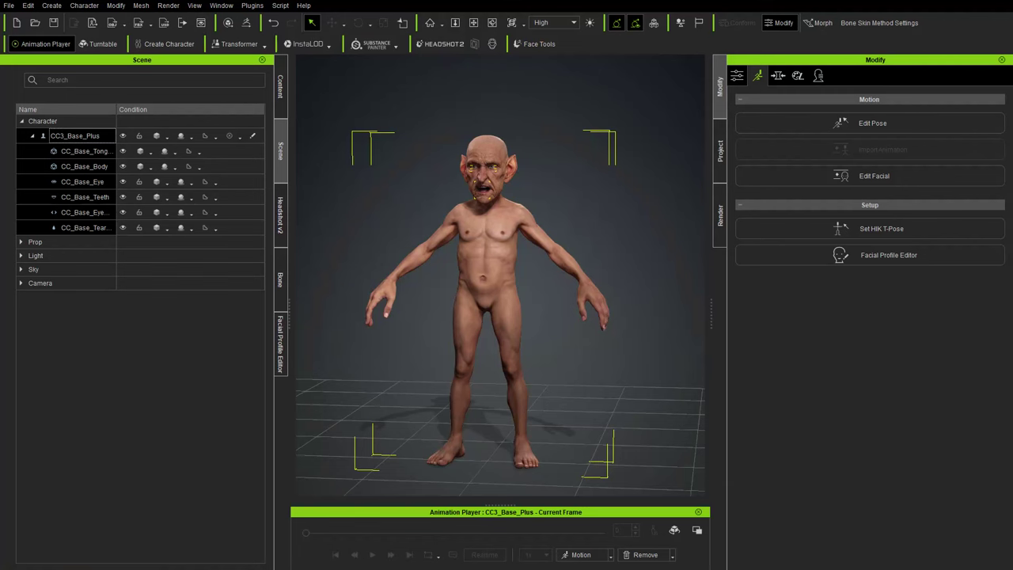
Step: In Character Creator, export the open-mouthed CC3_Base_Plus to Substance Painter again, overwriting HeadshotGoblin.obj
click(95, 136)
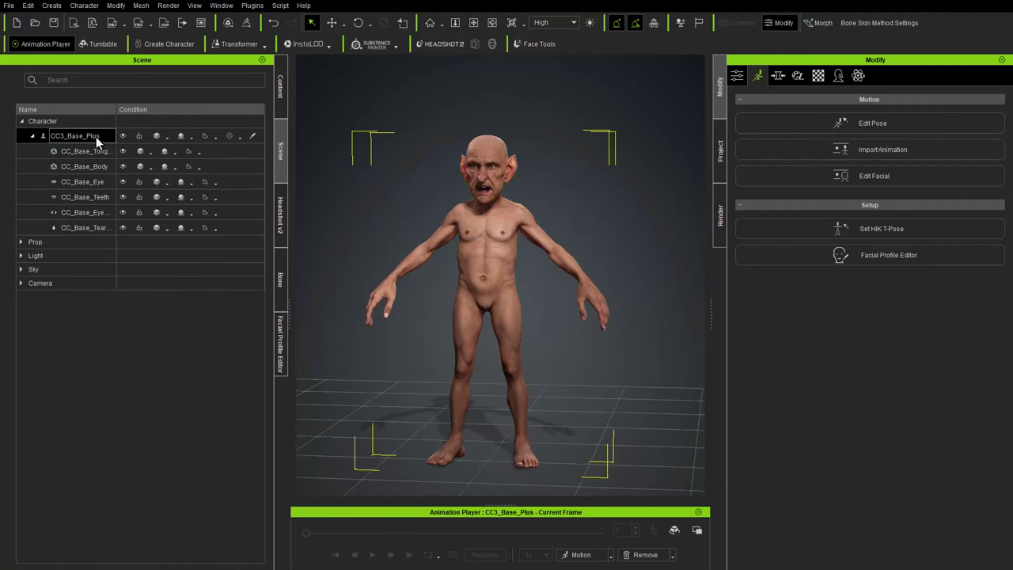
click(377, 48)
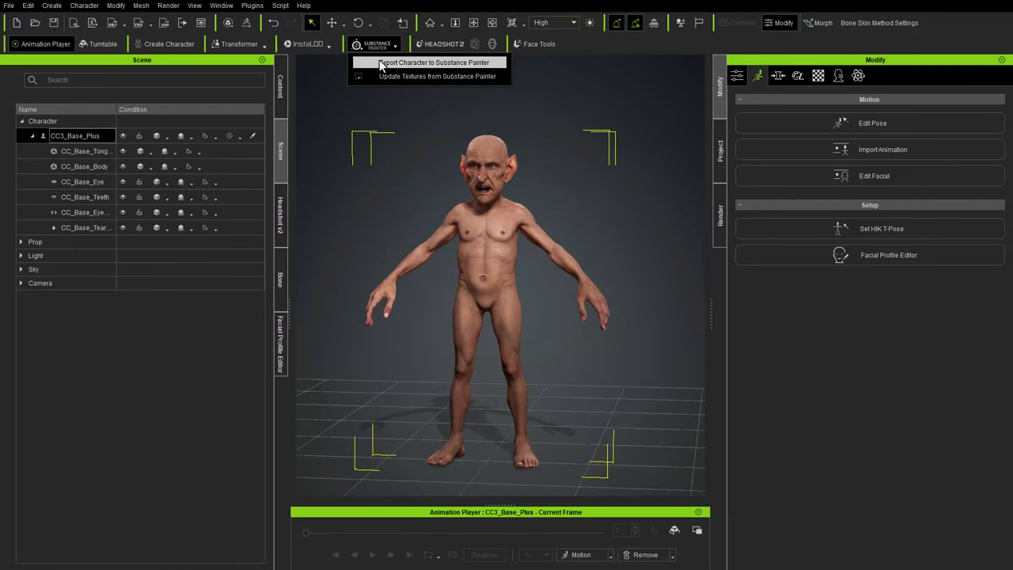
click(382, 63)
double_click(166, 87)
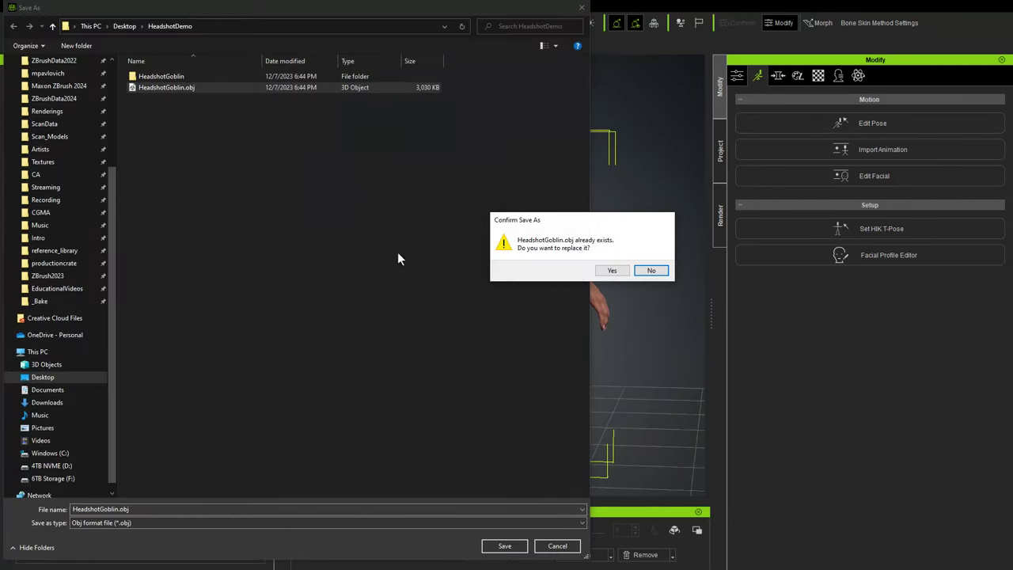
click(611, 271)
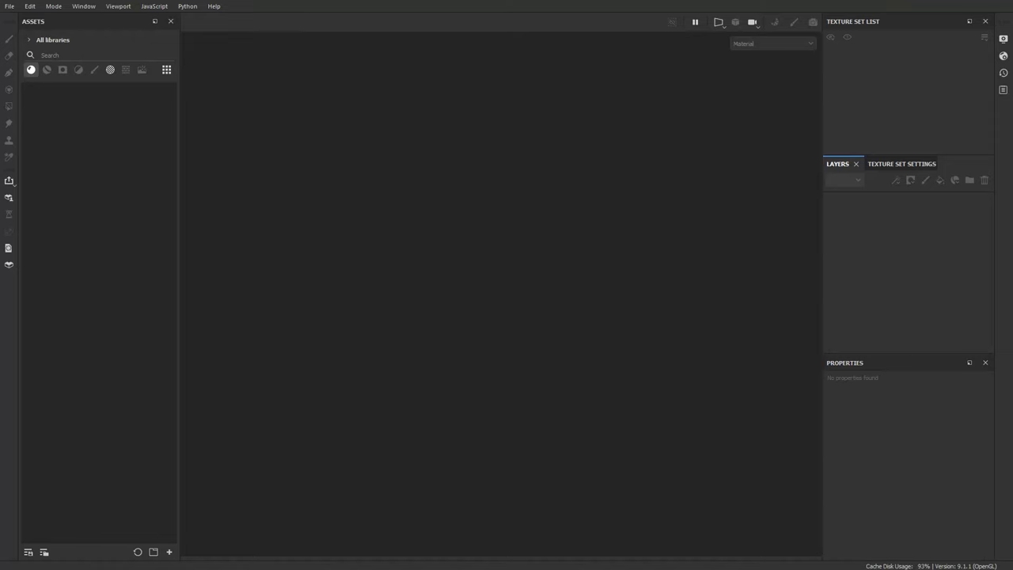
Step: In Substance Painter, create a new project from HeadshotGoblin.obj in the Desktop's HeadshotDemo folder
click(10, 7)
click(16, 17)
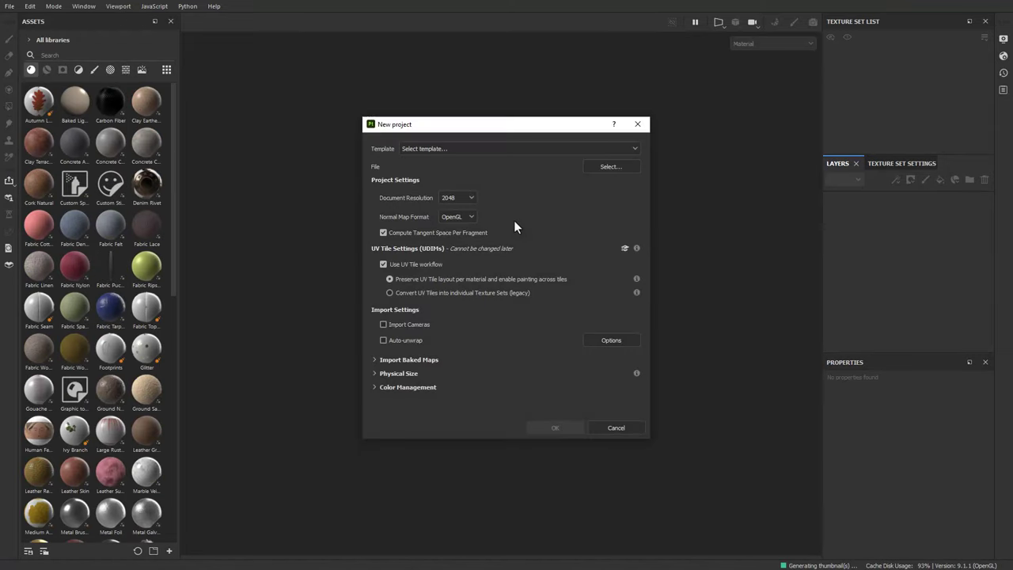
click(614, 170)
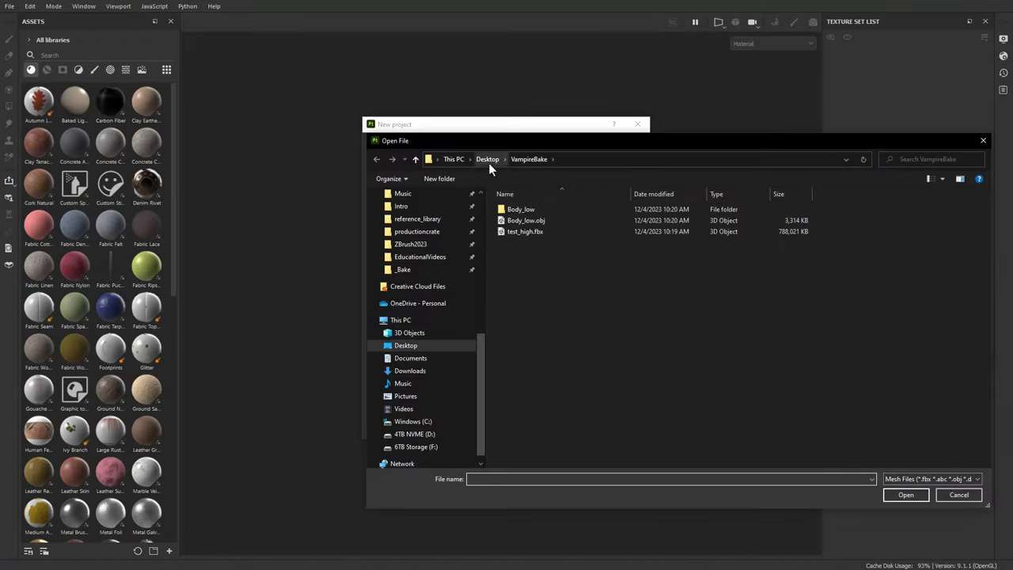
click(488, 162)
double_click(533, 210)
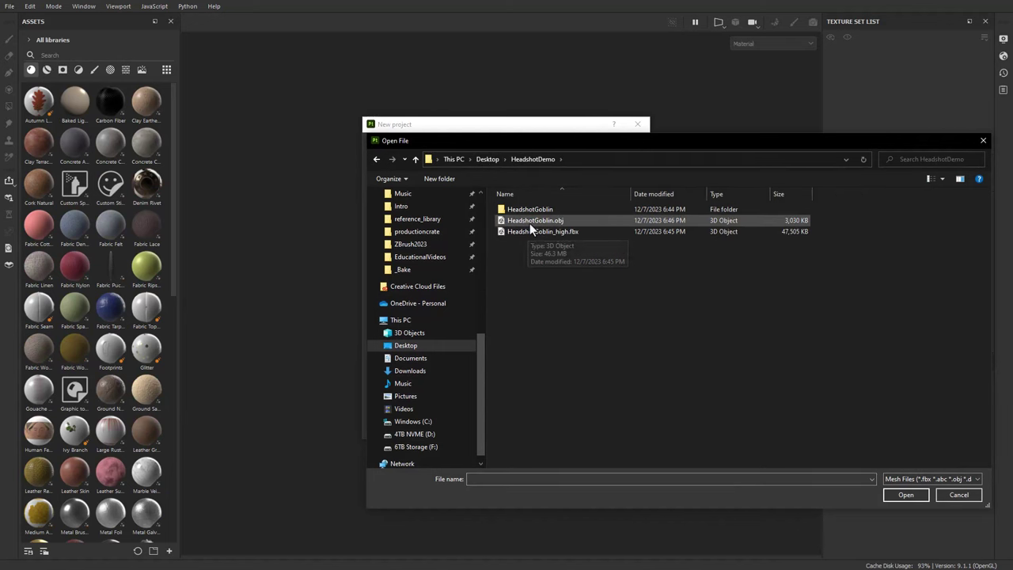
double_click(529, 222)
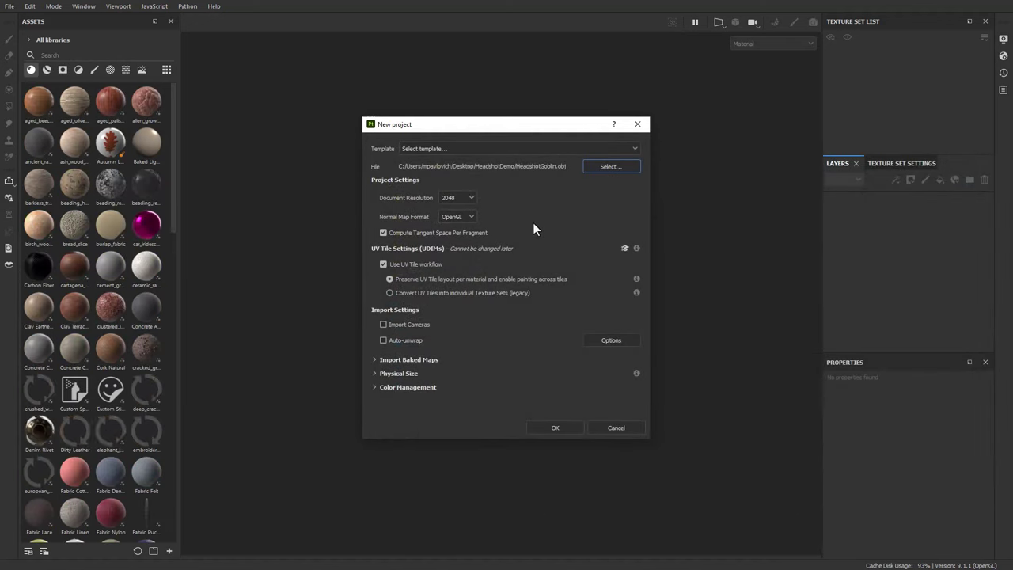
click(551, 433)
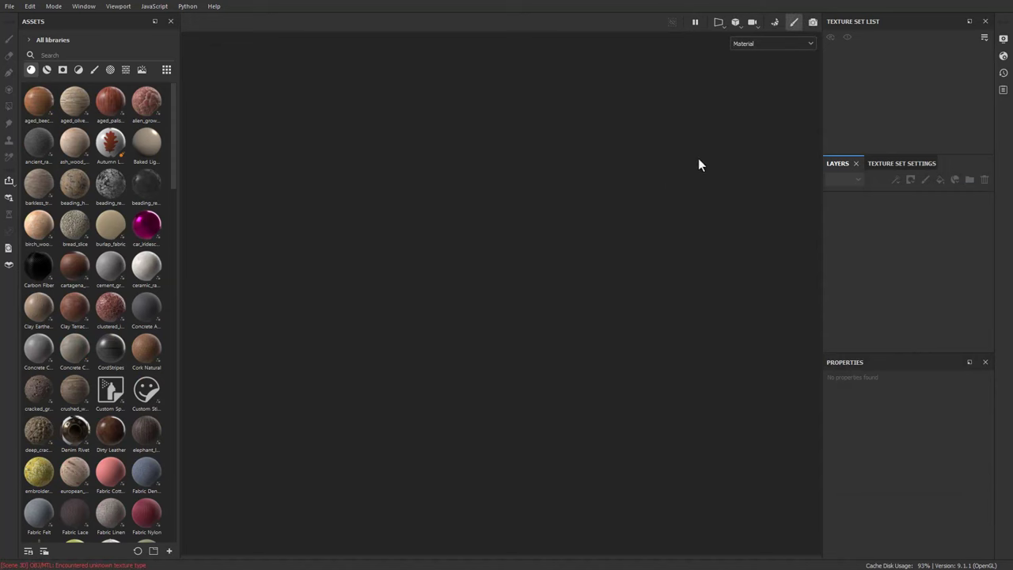
Step: Turn the goblin to a three-quarter view, select the Std_Skin_Head texture set, and open its mesh map baking settings
alt+drag(725, 182, 669, 192)
click(907, 163)
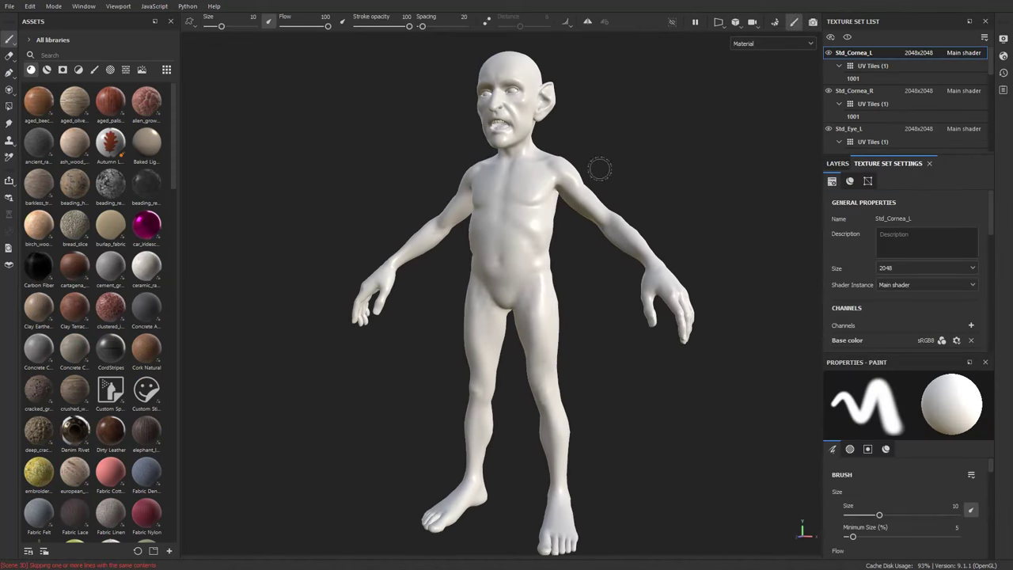
ctrl+alt+right_click(536, 176)
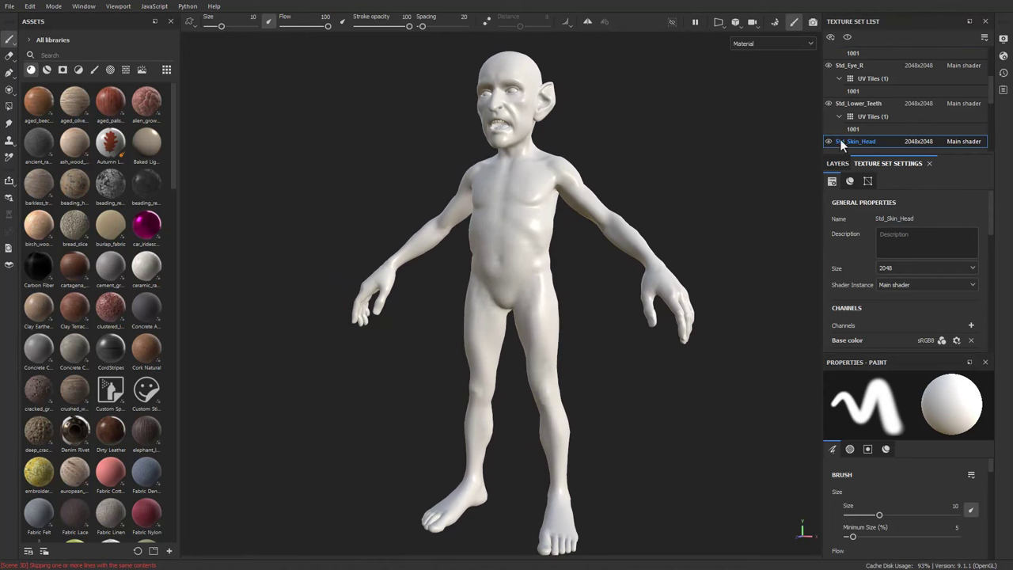
scroll(871, 260, down, 6)
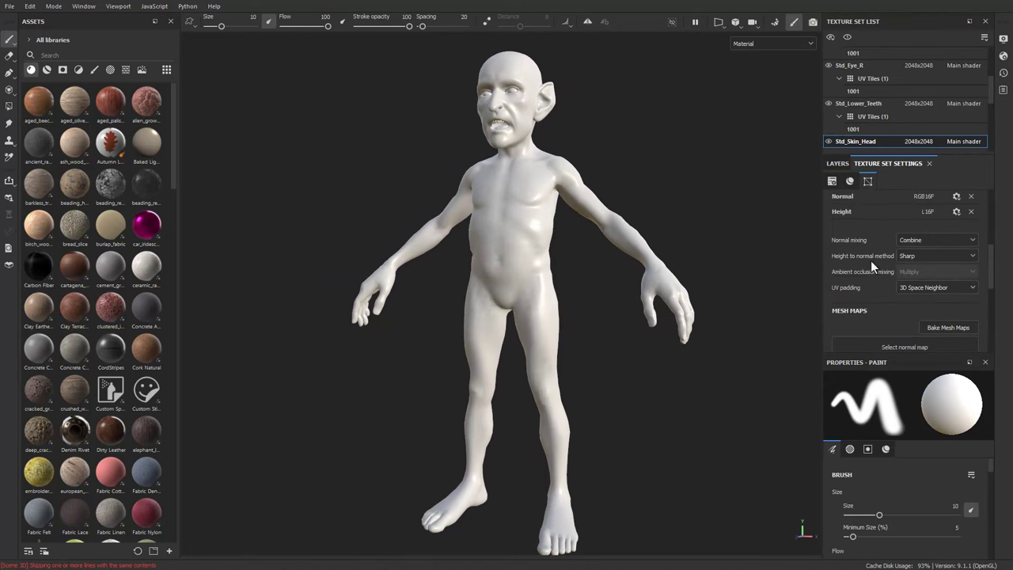
click(957, 295)
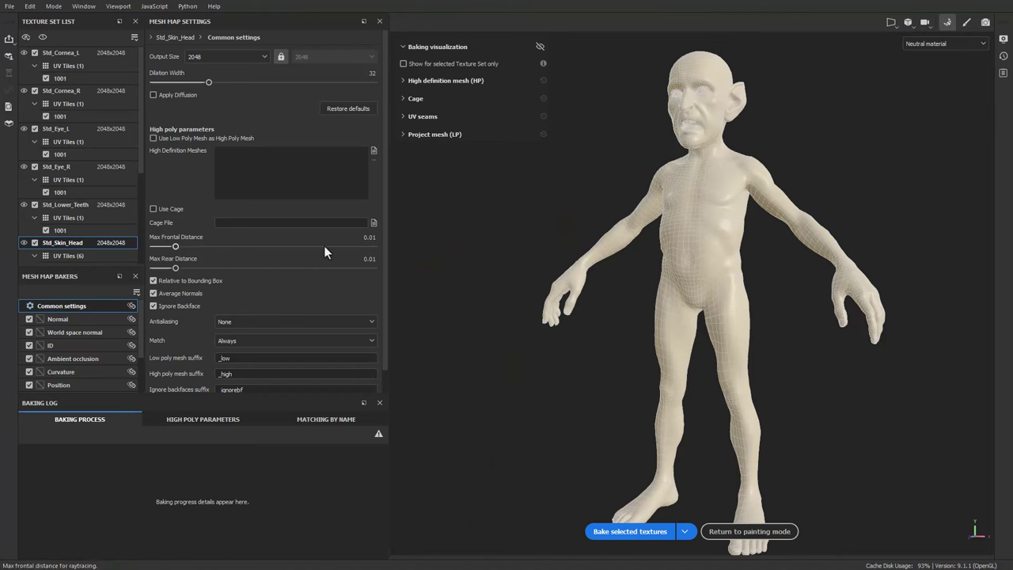
Step: Collapse the UV tile lists of the left and right cornea, left and right eye, and lower teeth texture sets
click(35, 65)
click(33, 92)
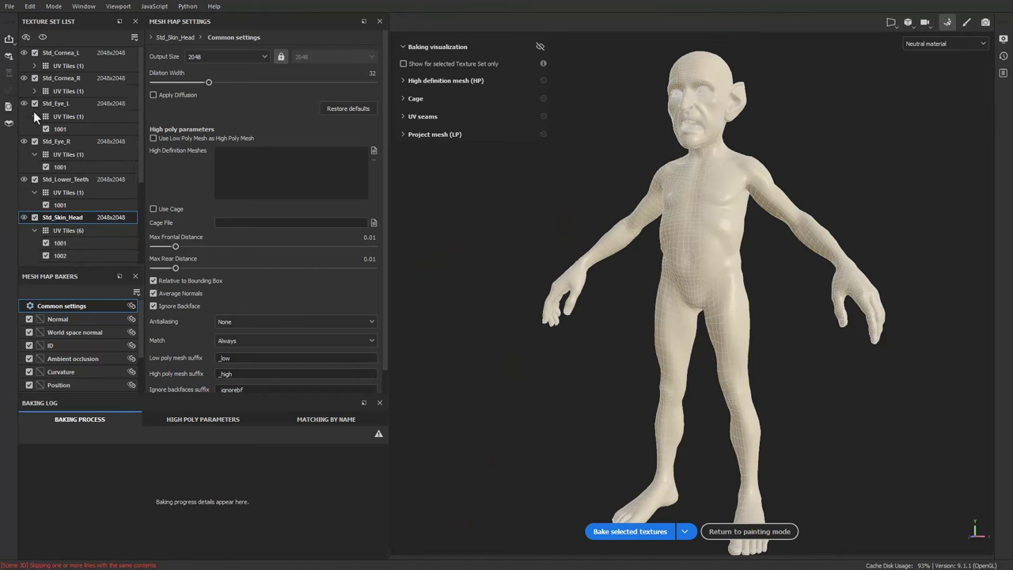
click(33, 117)
click(34, 142)
click(33, 167)
Step: Exclude every texture set except Std_Skin_Head from the bake and collapse the remaining UV tile lists
click(35, 154)
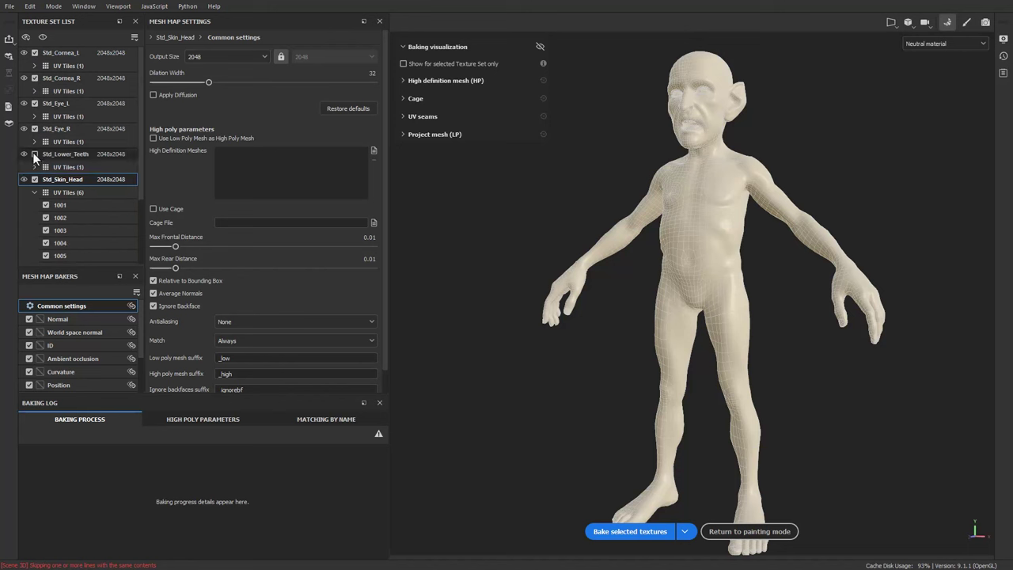
click(35, 128)
click(34, 103)
click(35, 78)
click(34, 52)
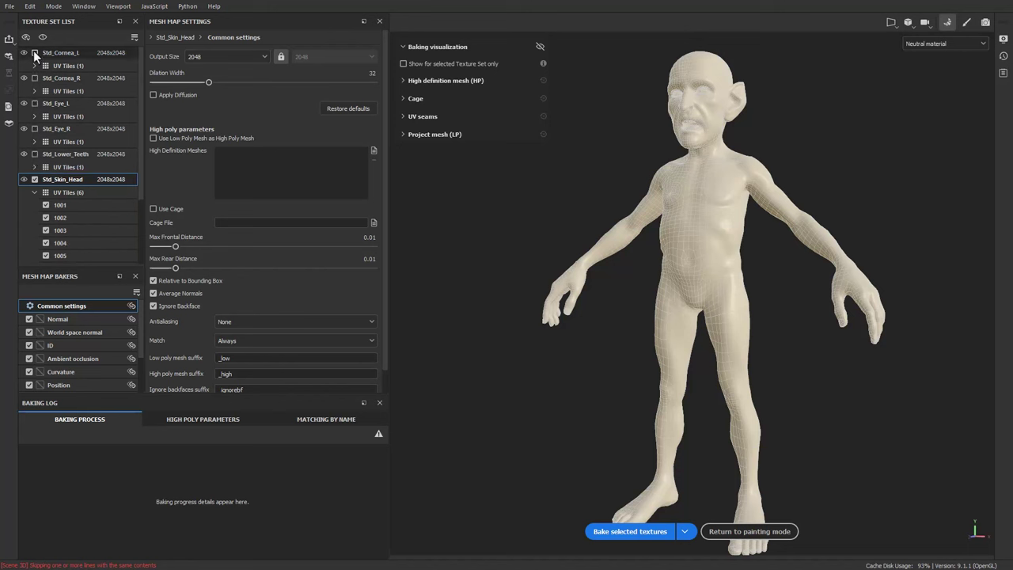
click(34, 192)
click(34, 204)
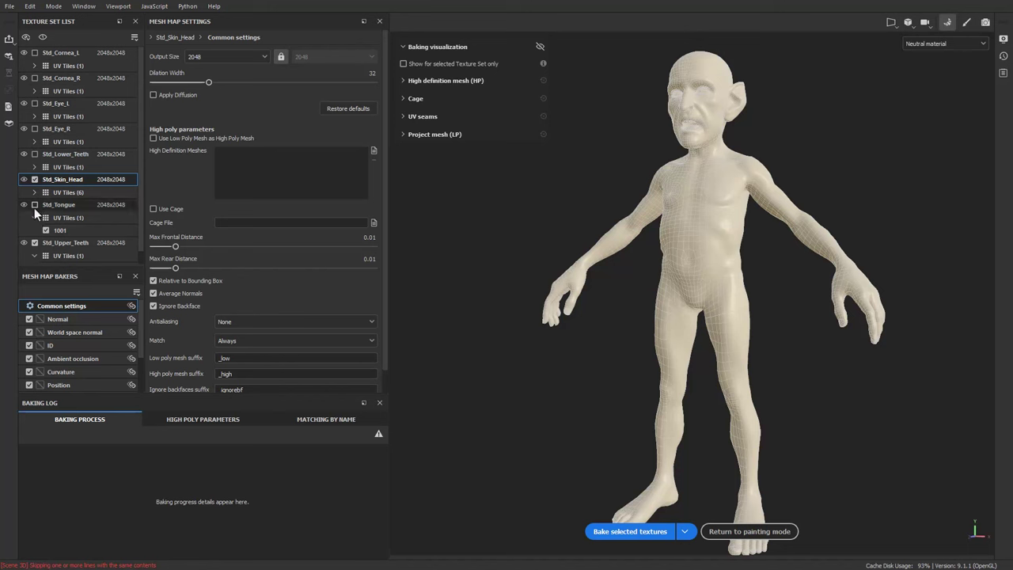
click(34, 243)
click(34, 217)
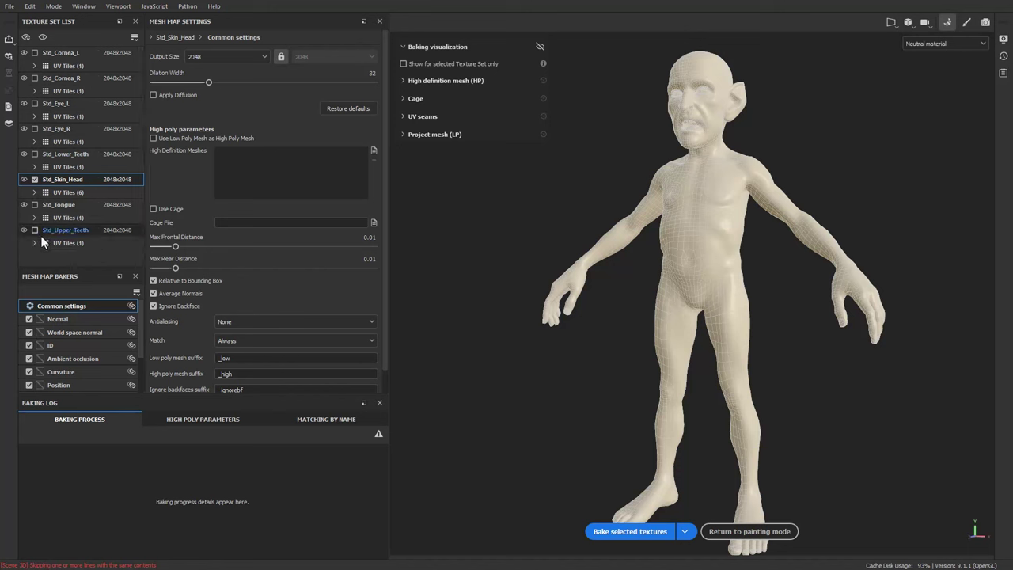
Step: Exclude UV tiles 1005 and 1006 of Std_Skin_Head from the bake
click(34, 193)
scroll(79, 212, down, 2)
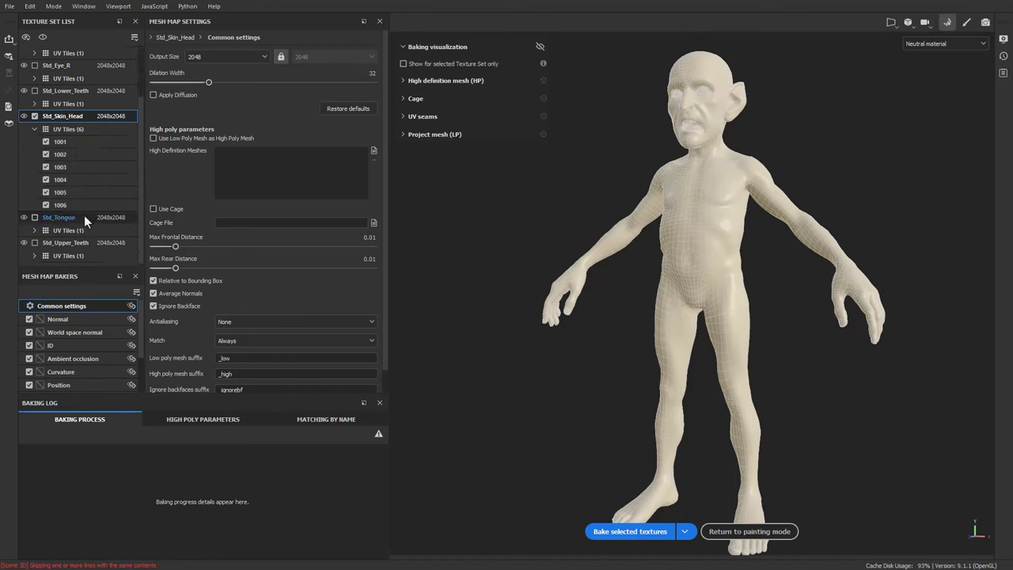
click(45, 205)
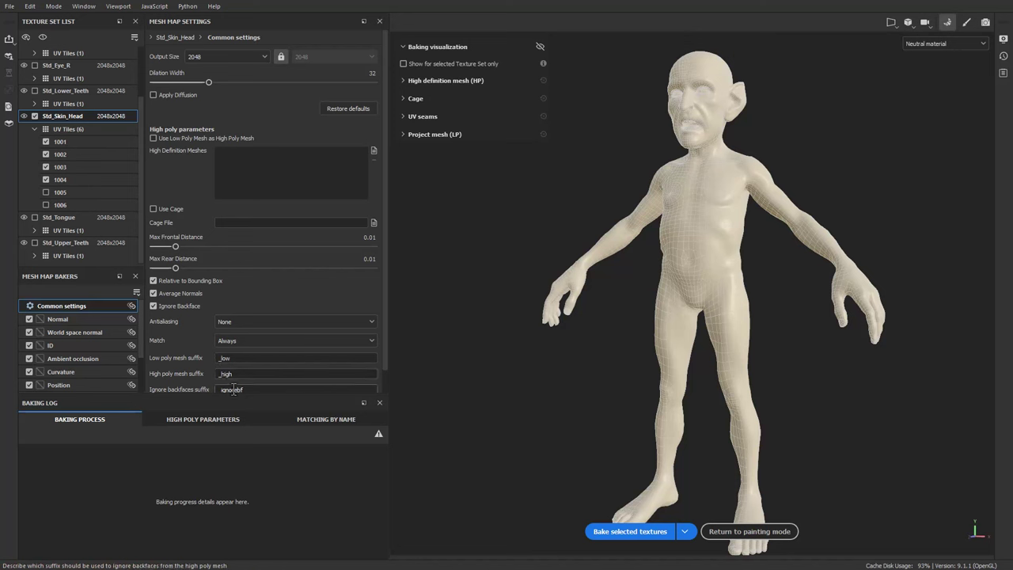
Step: Load HeadshotGoblin_high.fbx as the high definition mesh in the common baking settings
click(73, 348)
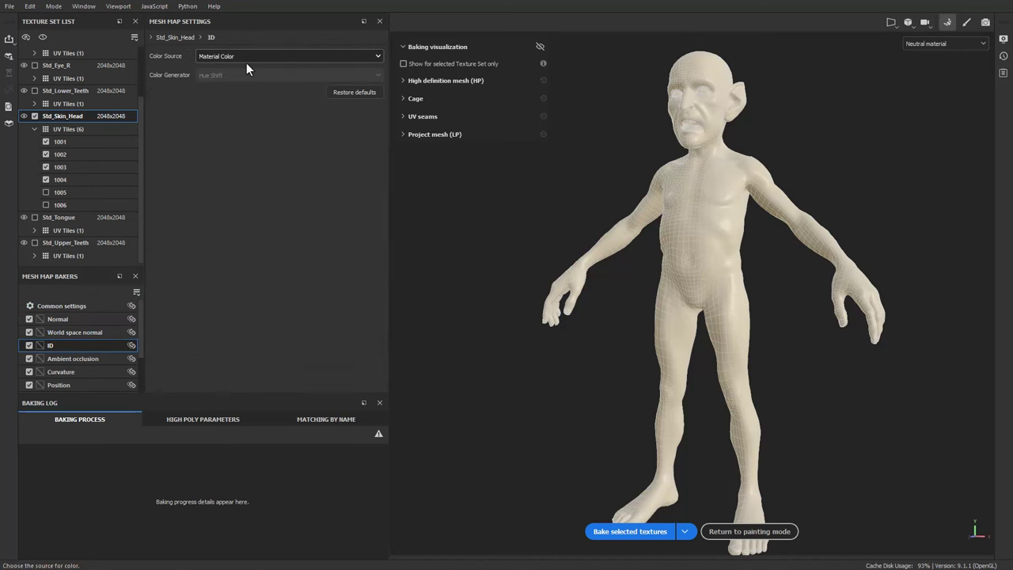
click(67, 320)
click(83, 306)
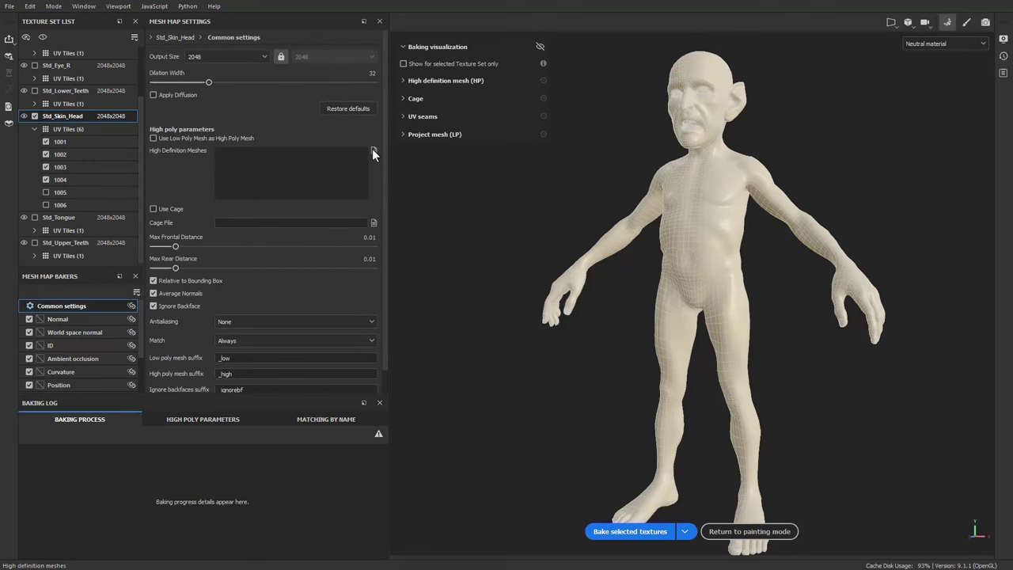
click(373, 150)
click(193, 99)
double_click(193, 98)
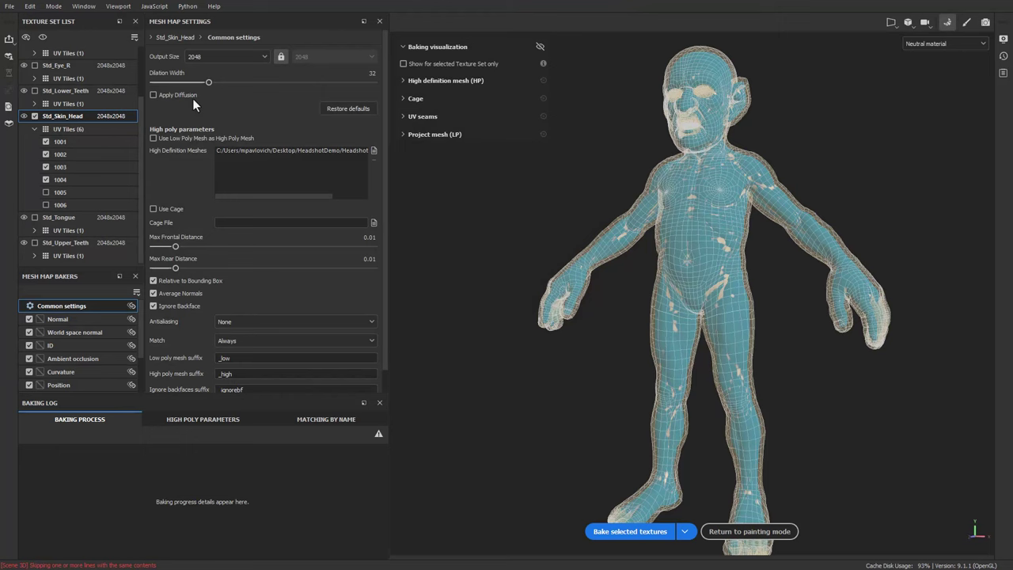
Step: Bake the selected textures, return to painting mode and turn the goblin to inspect the baked detail
click(627, 531)
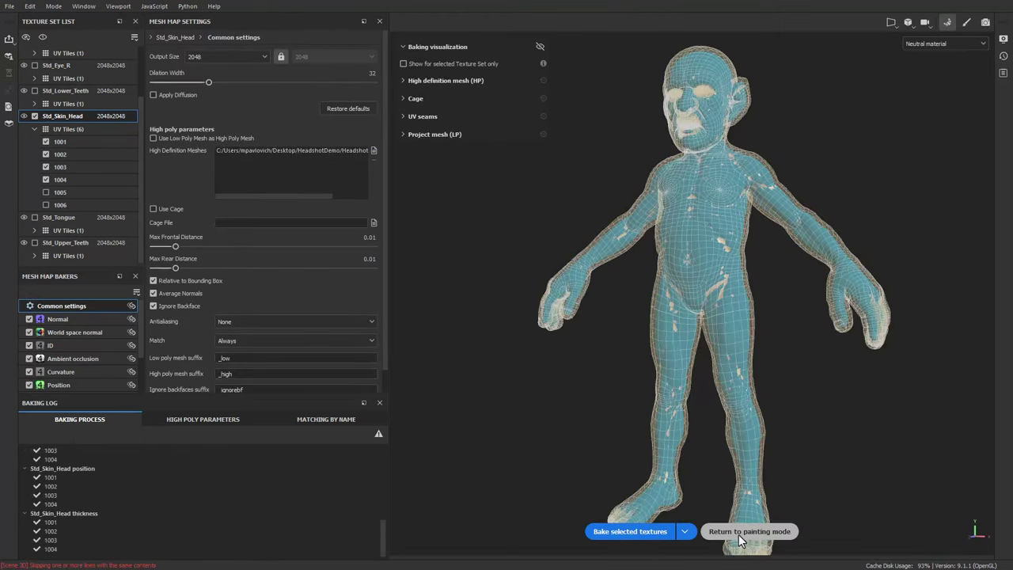
click(737, 531)
mouse_move(601, 333)
alt+mouse_down()
mouse_move(712, 321)
mouse_move(617, 324)
alt+mouse_up()
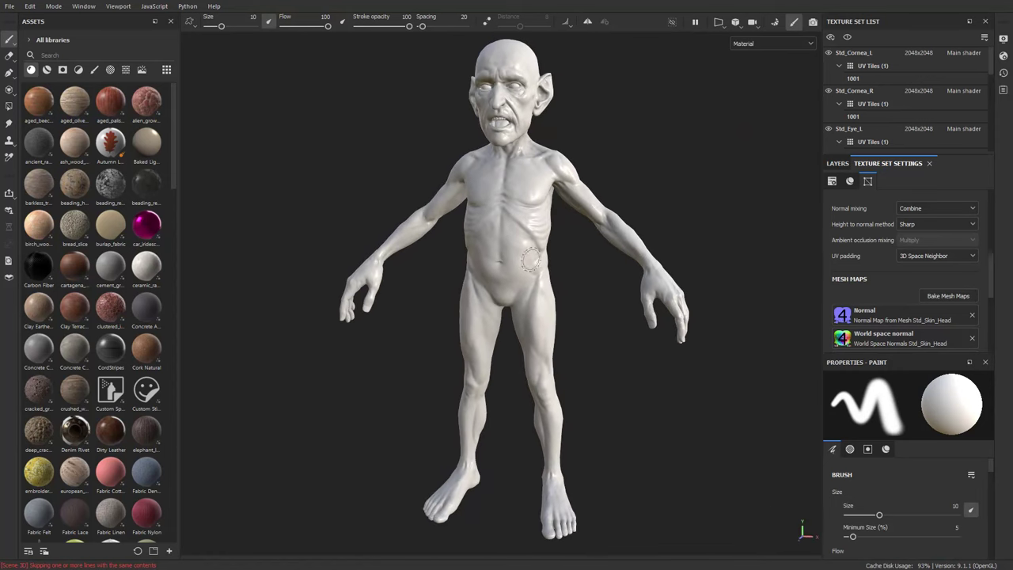
click(10, 6)
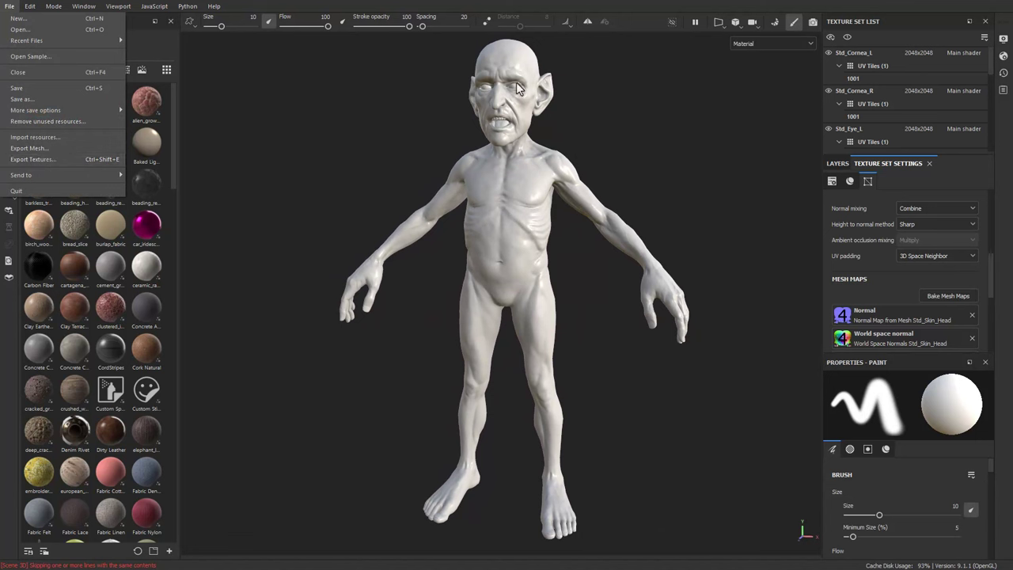
click(417, 131)
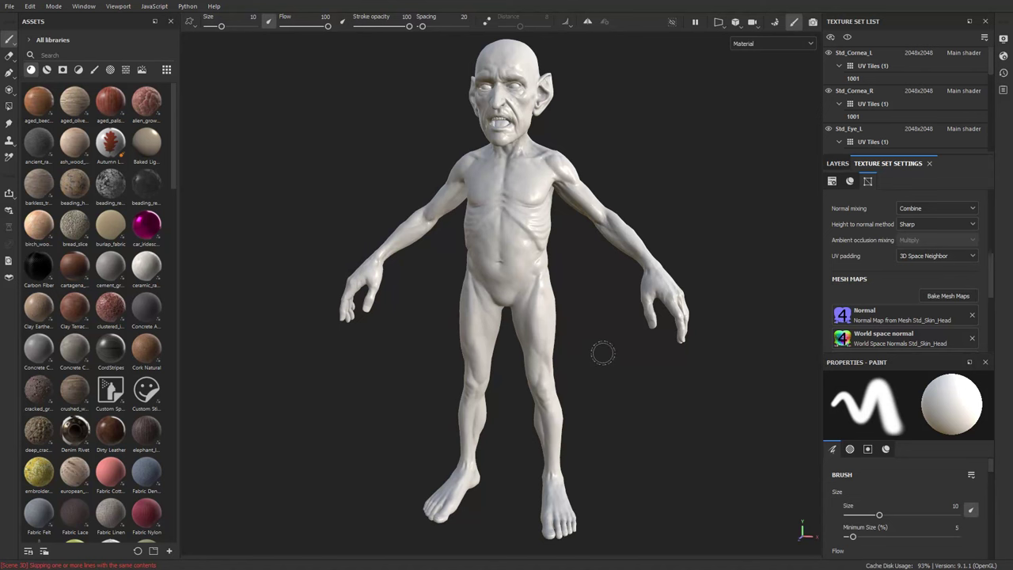
alt+drag(659, 179, 730, 171)
Step: Show only smart materials in the assets and search them for "vap"
click(44, 55)
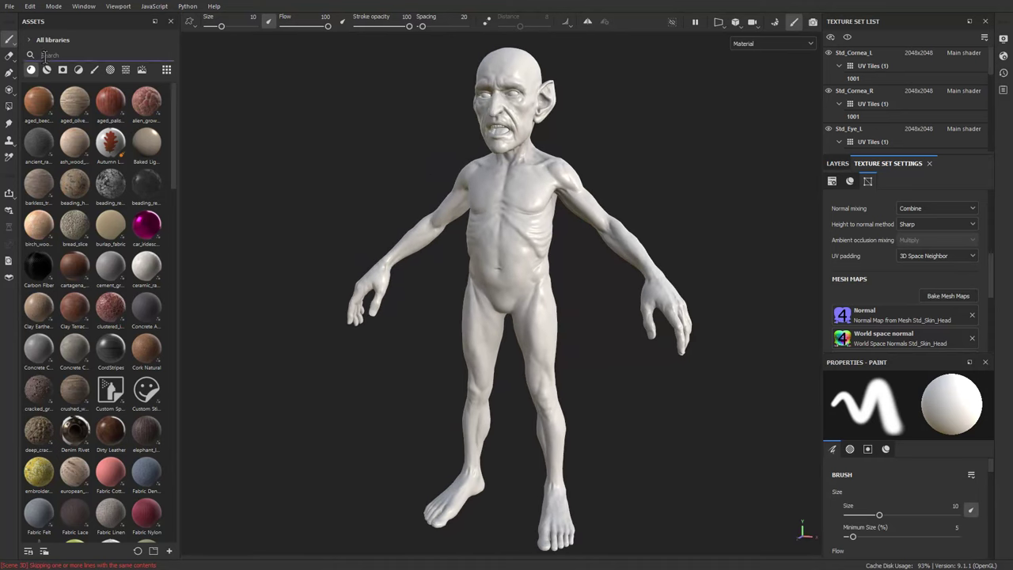
text(vpi)
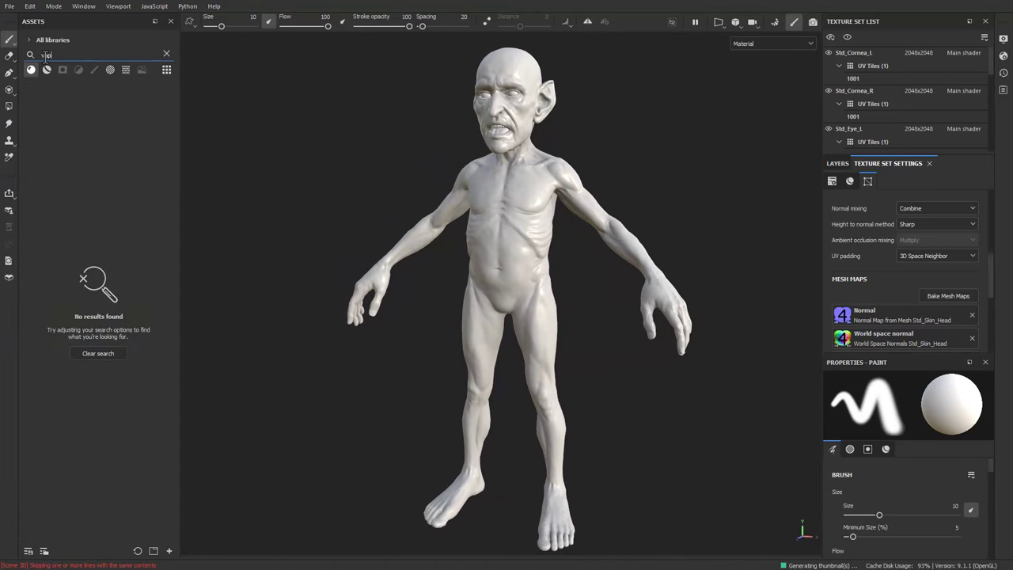
key(BackSpace)
key(BackSpace)
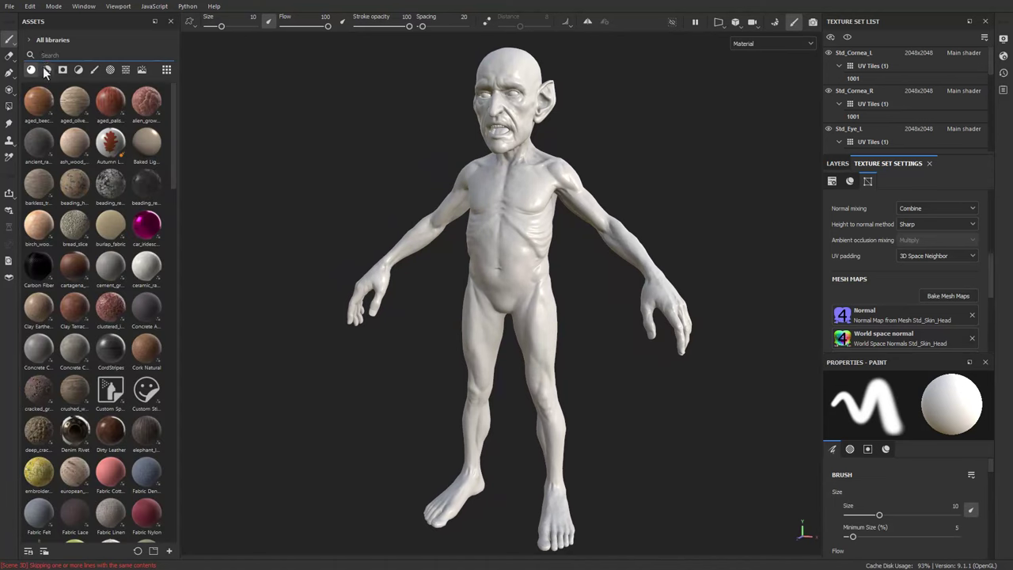
click(47, 69)
click(63, 69)
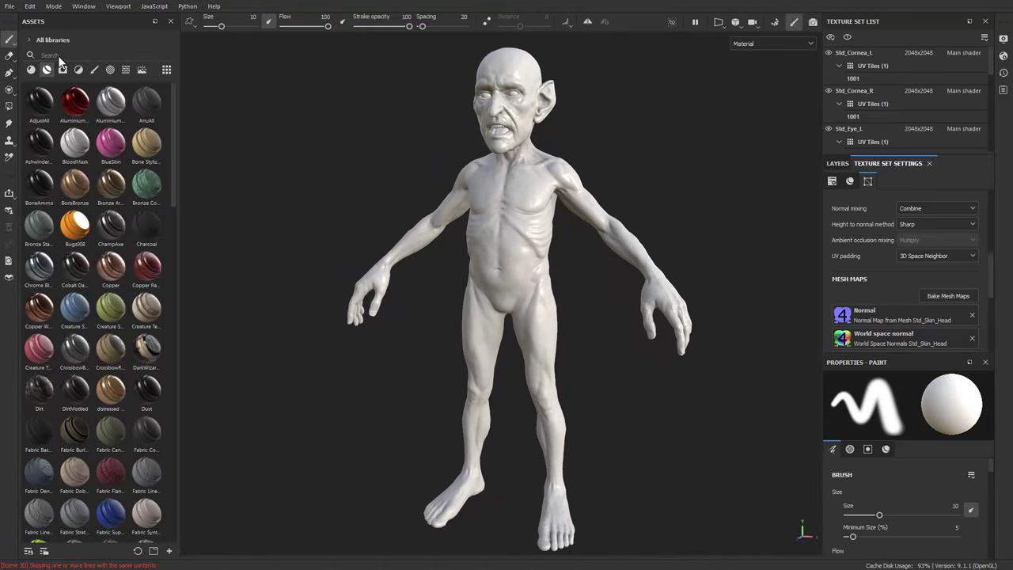
click(57, 55)
text(vap)
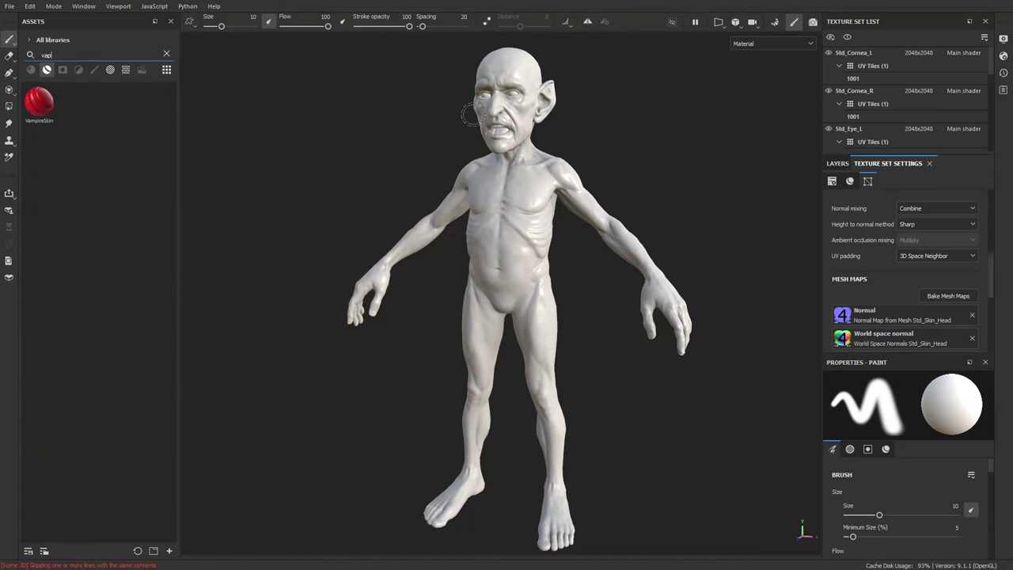
Step: Delete Layer 1 from Std_Skin_Head and apply the VampireSkin smart material to its layer stack
scroll(892, 114, down, 2)
scroll(891, 116, up, 2)
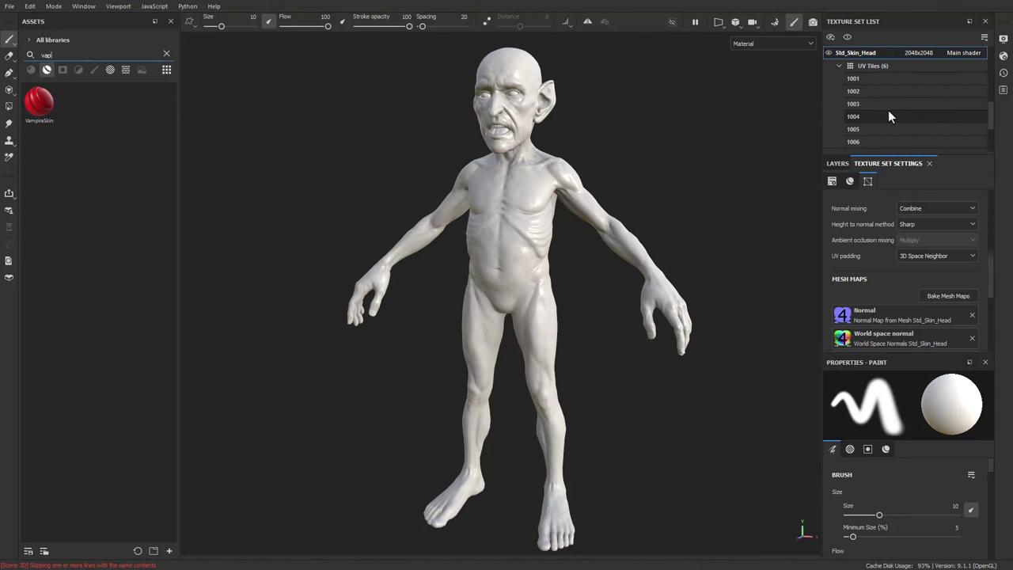
click(838, 163)
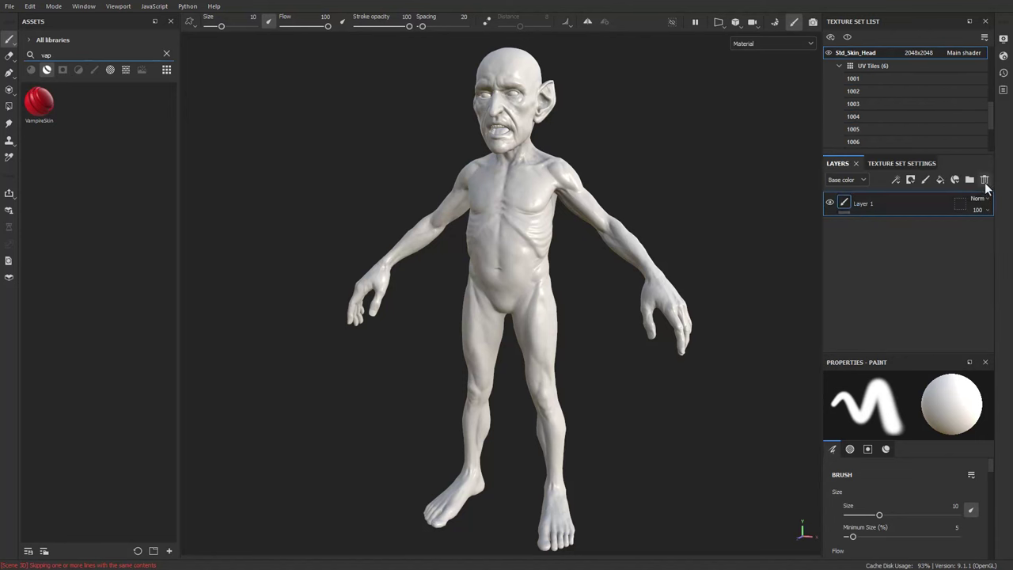
click(985, 180)
drag(38, 101, 879, 243)
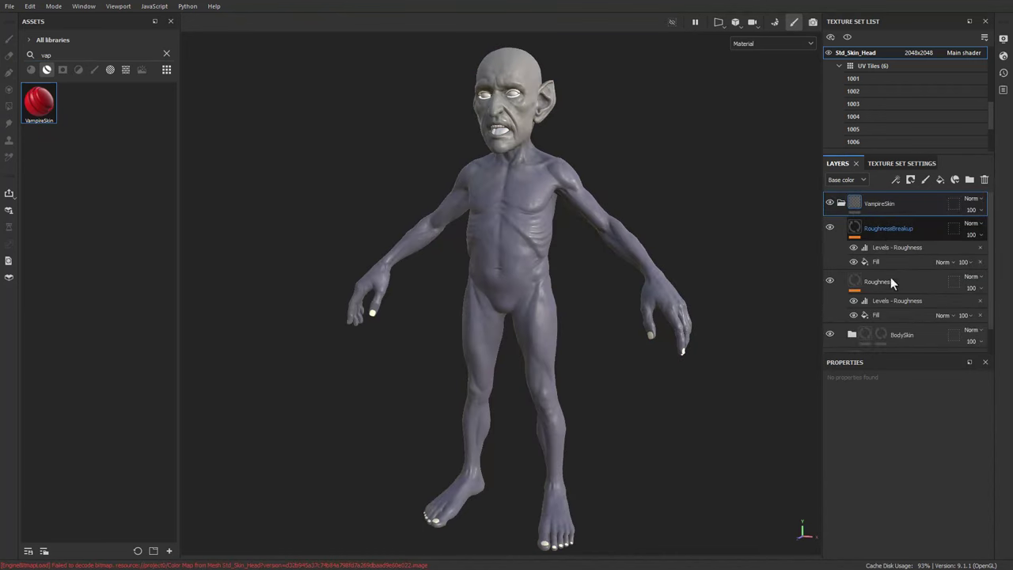
Step: Move all layers from RoughnessBreakup to BaseSkin out of the VampireSkin folder and delete the empty folder
shift+click(908, 334)
drag(896, 230, 873, 191)
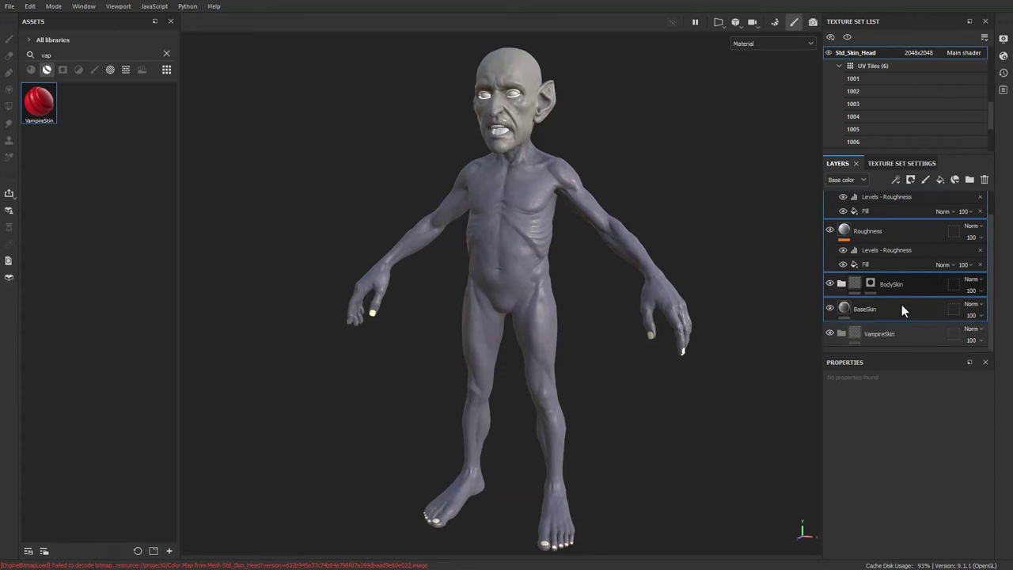
click(883, 334)
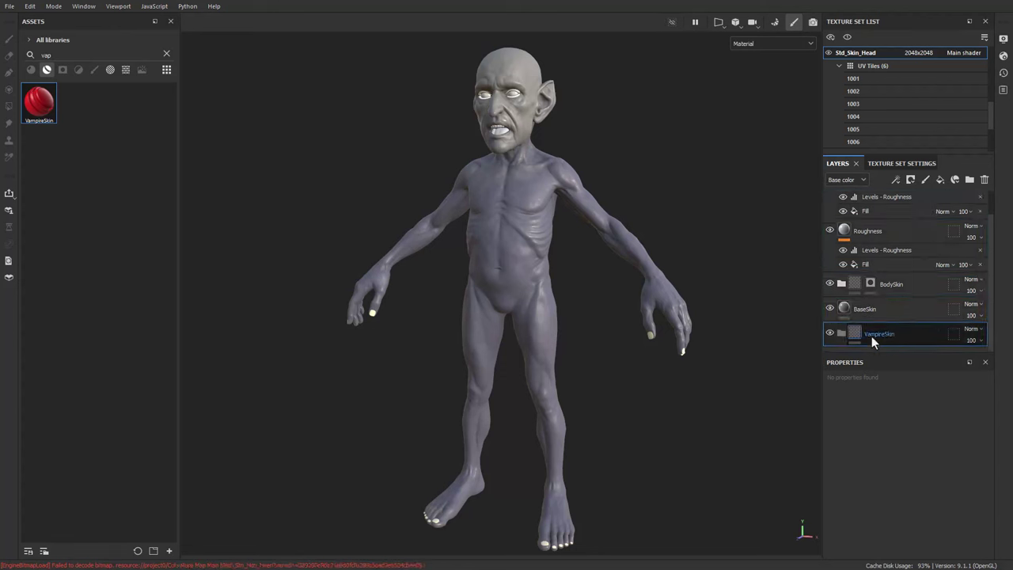
click(985, 182)
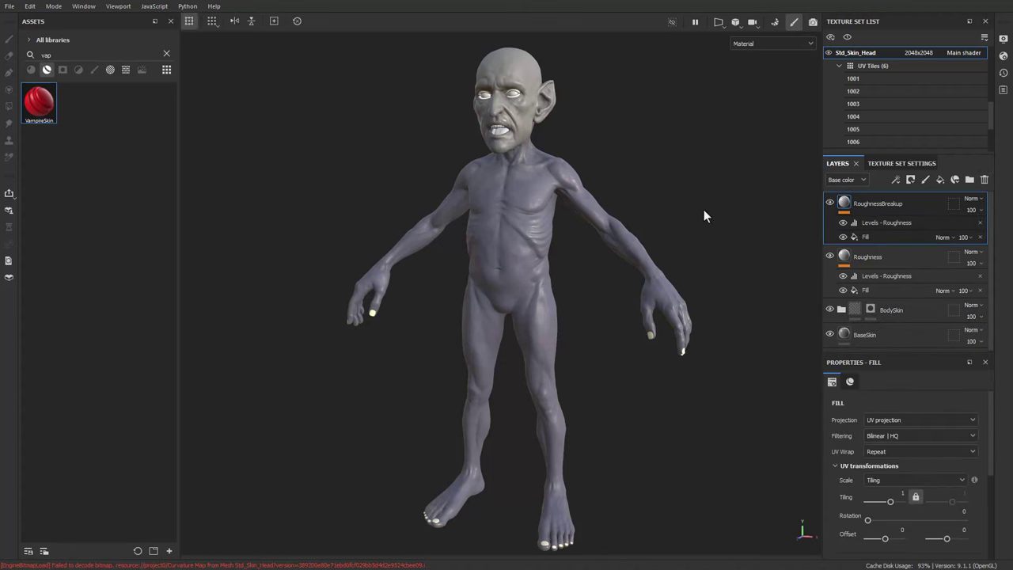
mouse_move(704, 209)
alt+mouse_down()
mouse_move(796, 201)
mouse_move(686, 205)
alt+mouse_up()
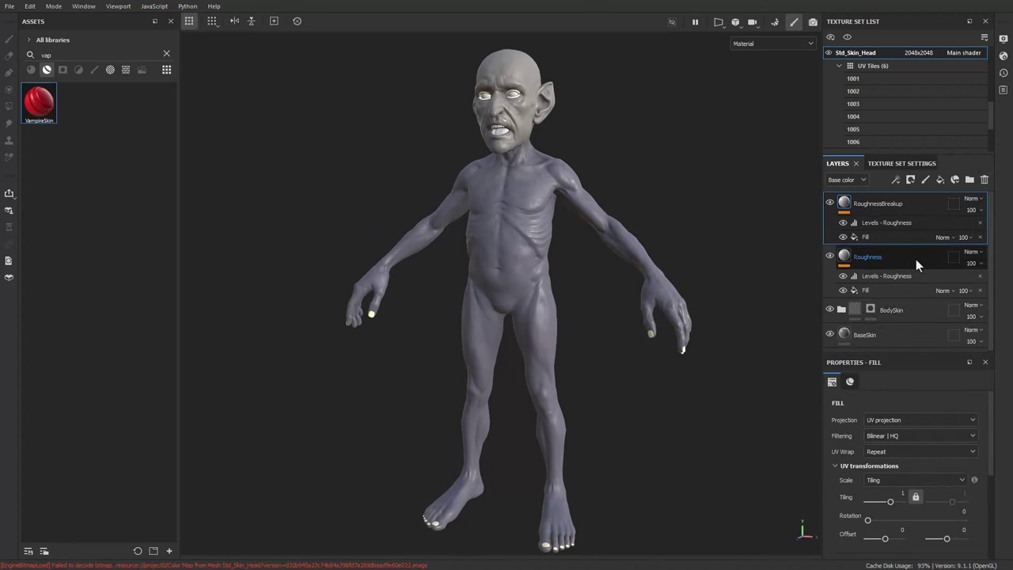
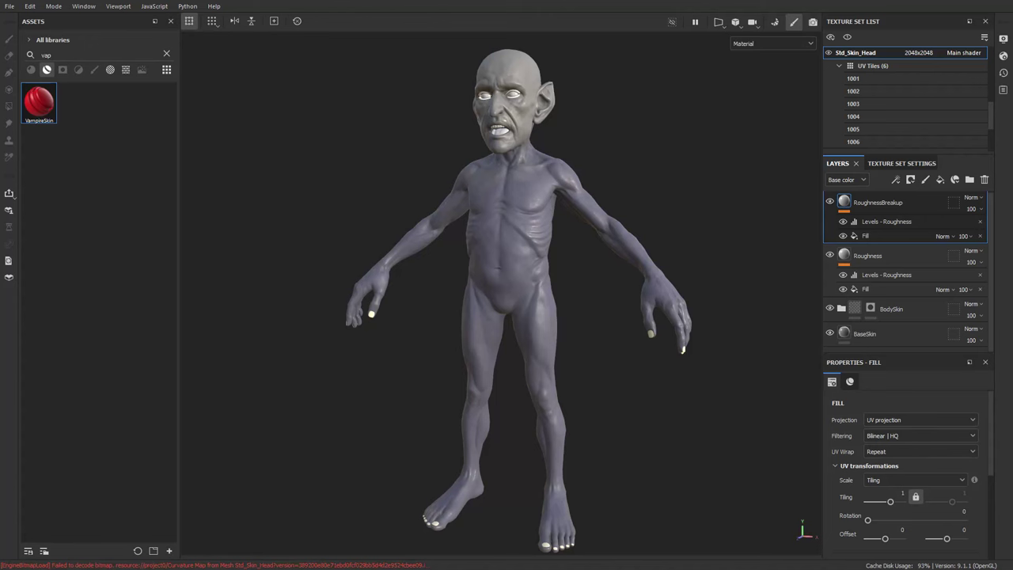
Step: Switch to File Explorer and select the 1001 to 1004 diffuse JPGs in the HeadshotGoblin\Std_Skin_Head folder
drag(309, 569, 331, 201)
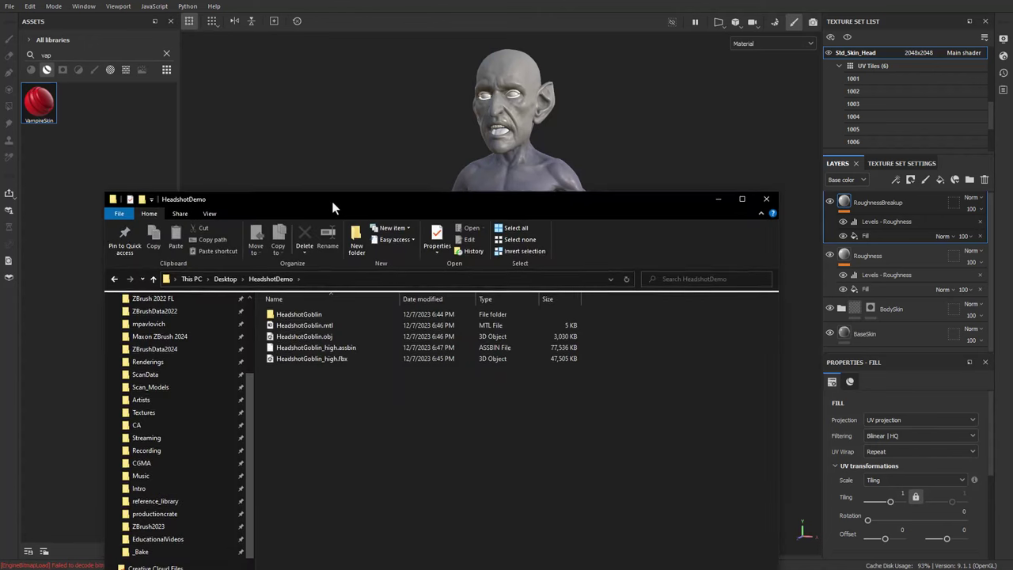
double_click(296, 311)
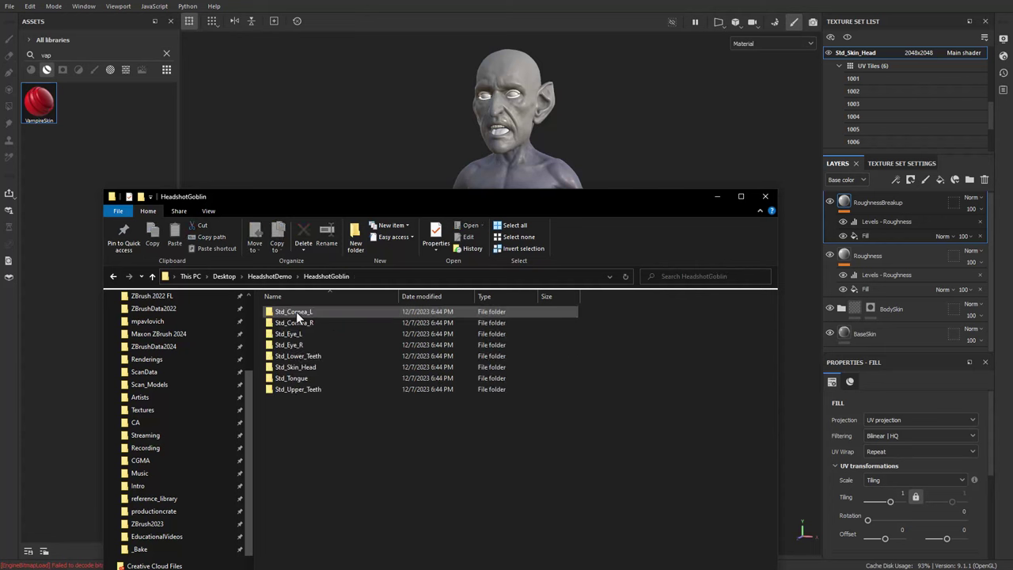
double_click(310, 367)
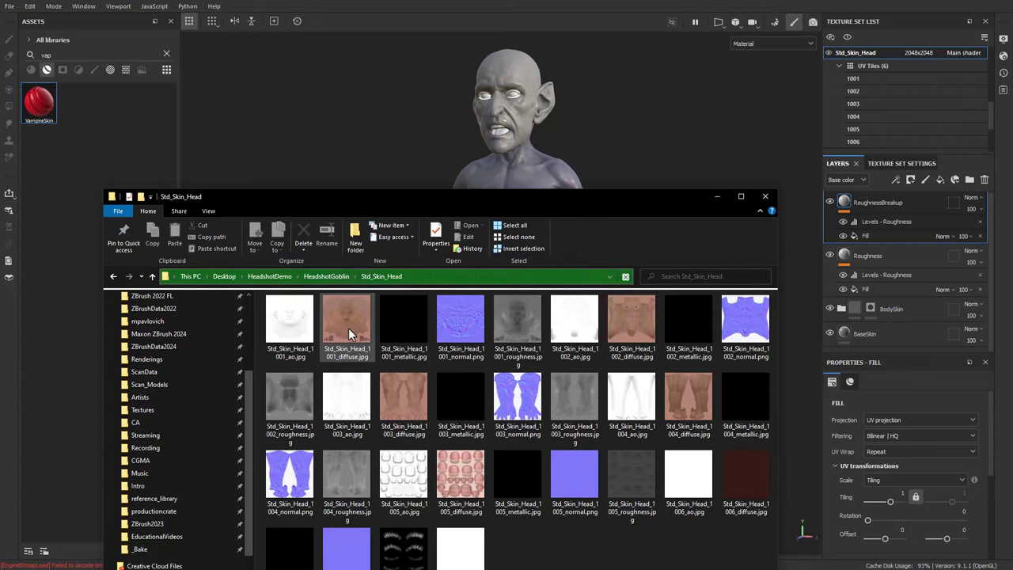
click(348, 327)
ctrl+click(631, 324)
ctrl+click(401, 402)
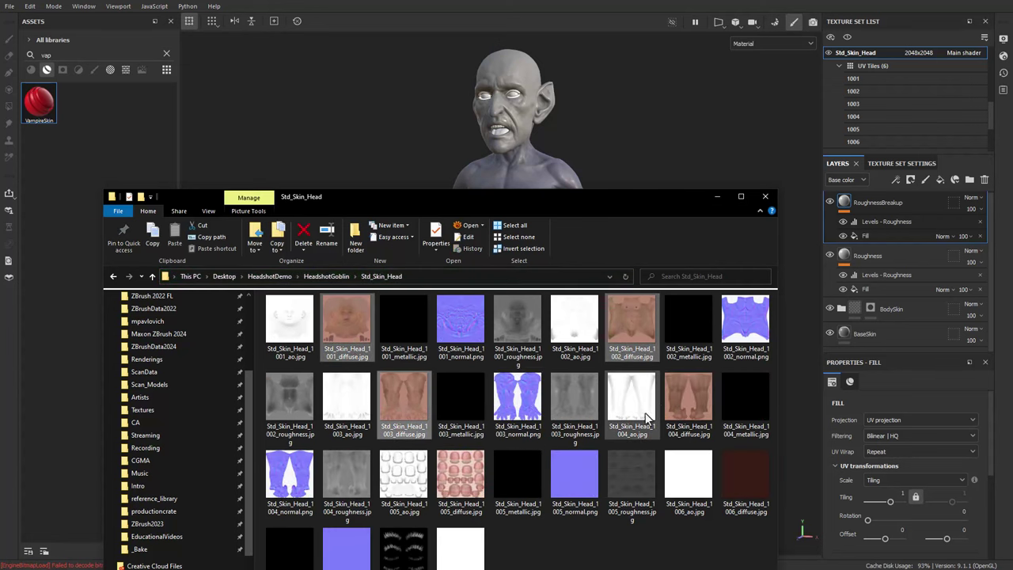
ctrl+click(687, 402)
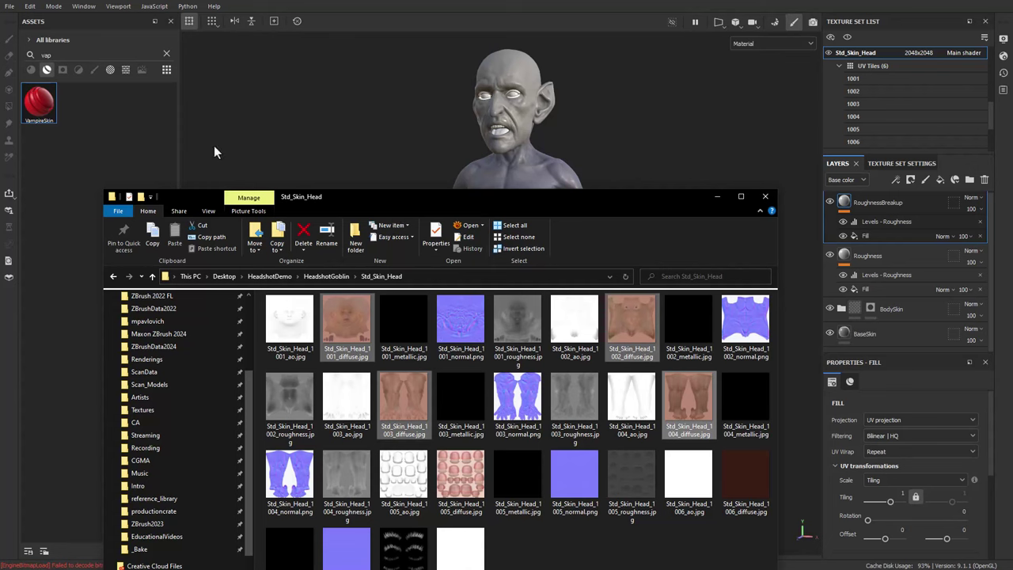
Step: Import the four Std_Skin_Head diffuse JPGs, 1001 to 1004, as textures
drag(625, 317, 110, 128)
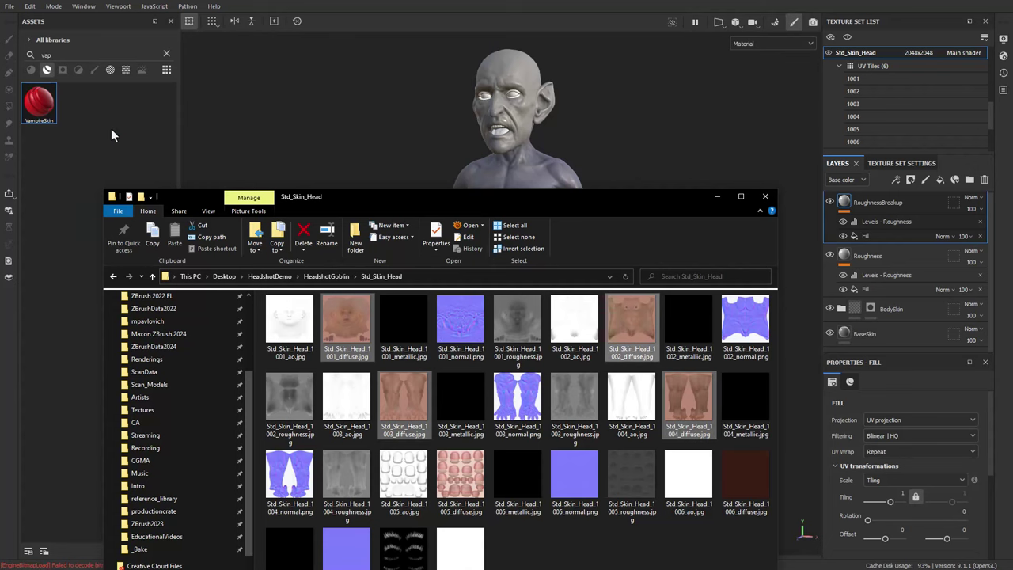
drag(505, 201, 506, 569)
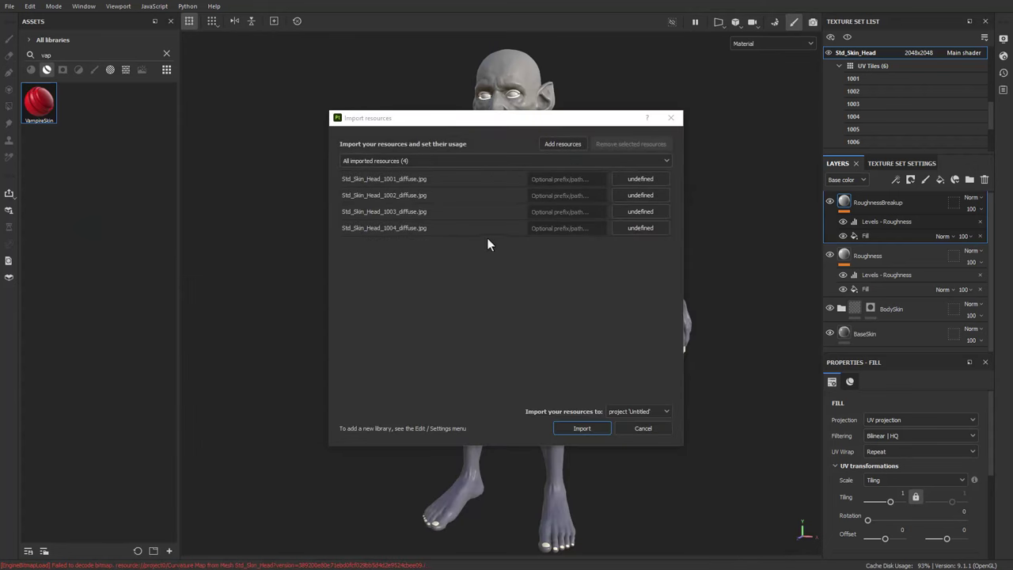
click(469, 182)
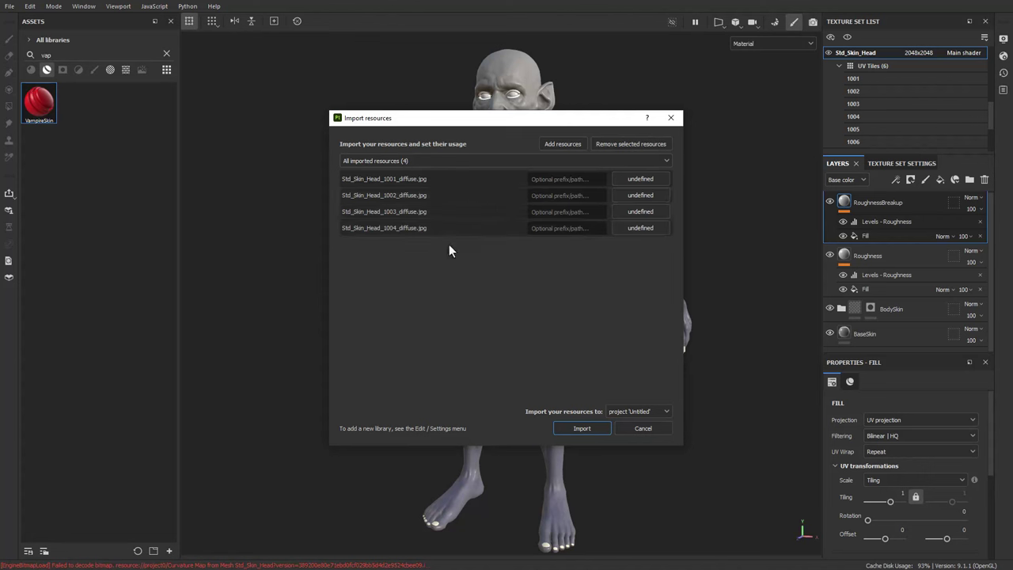
click(632, 181)
click(651, 222)
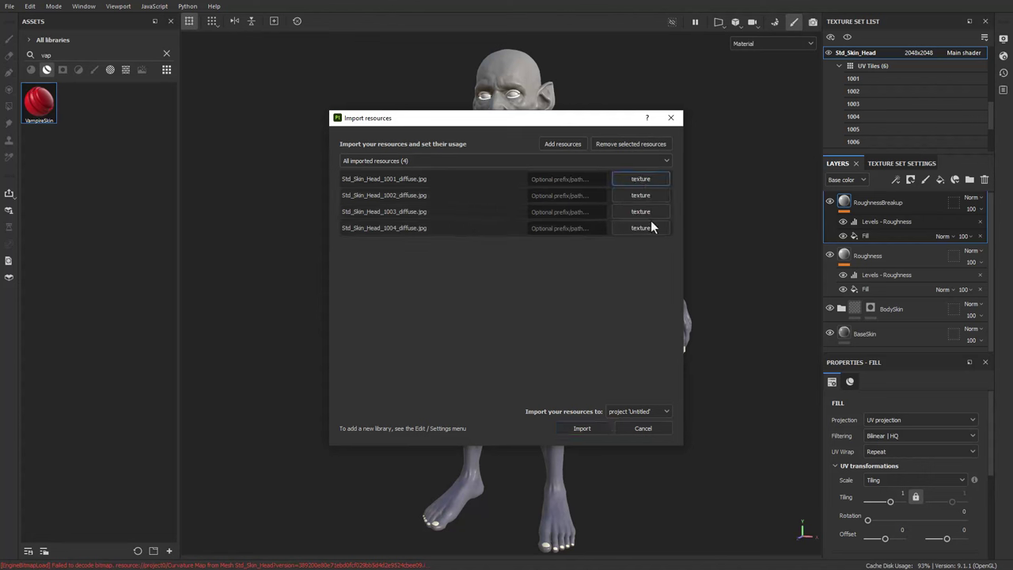
click(634, 410)
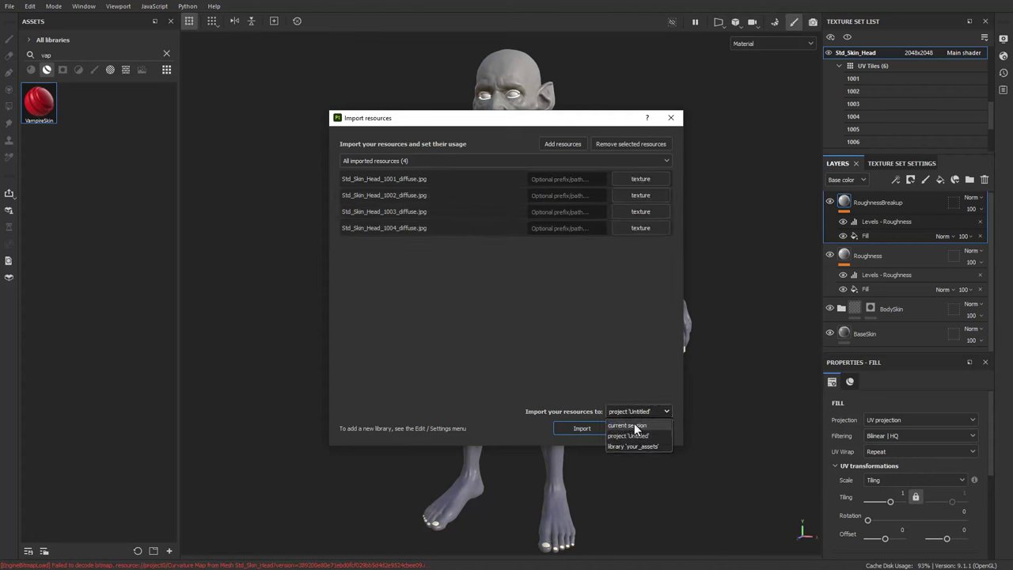
click(633, 429)
click(581, 427)
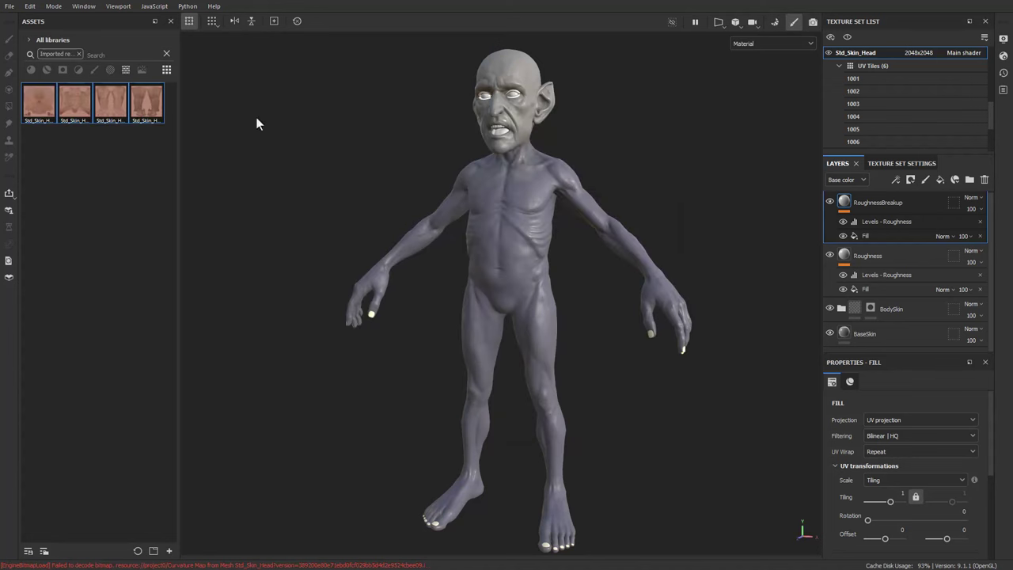
Step: Search the assets for "head_" and rename the BaseSkin layer to HeadSkin
click(61, 184)
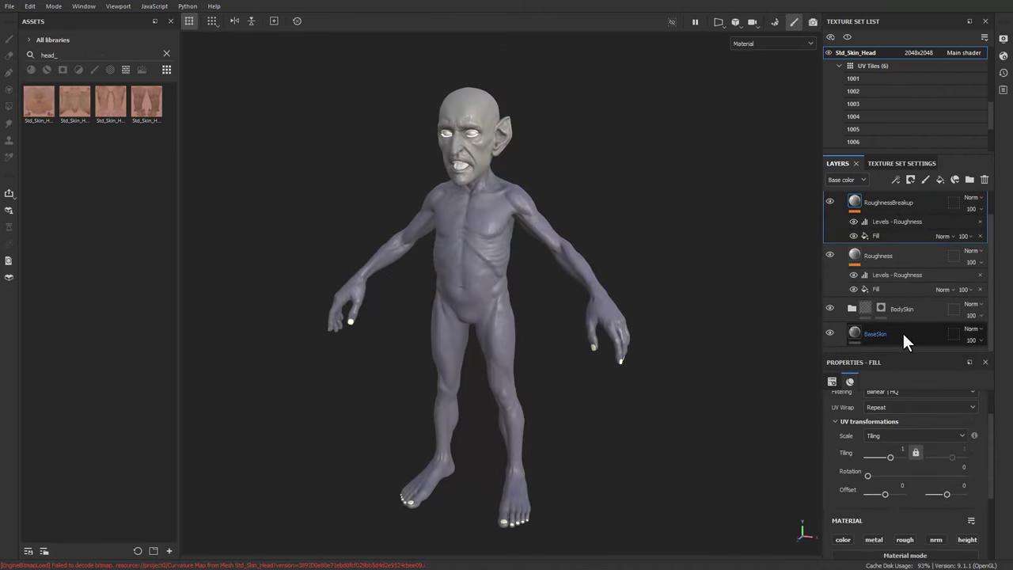
click(904, 336)
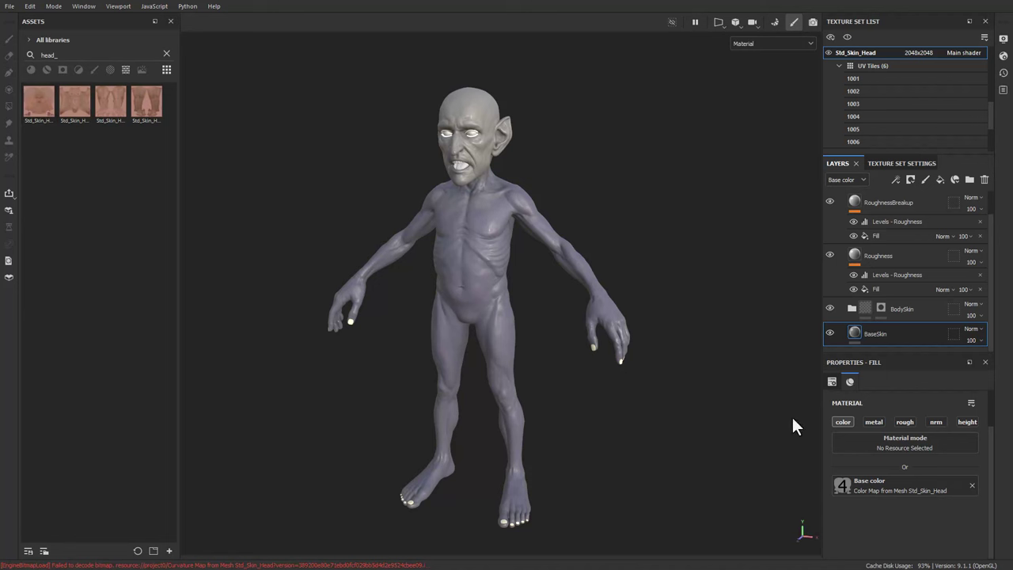
double_click(882, 336)
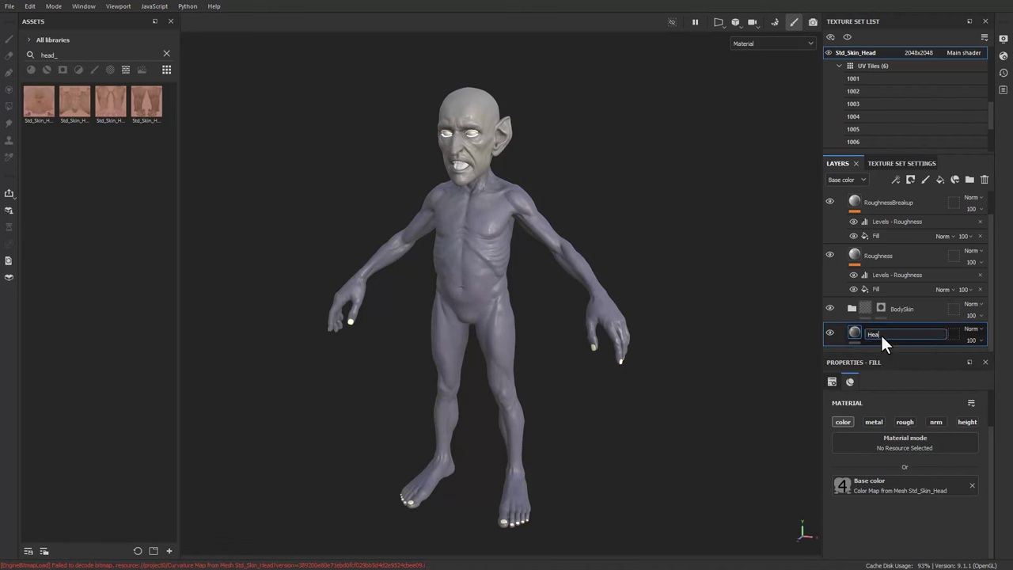
text(HeadSkin)
key(Return)
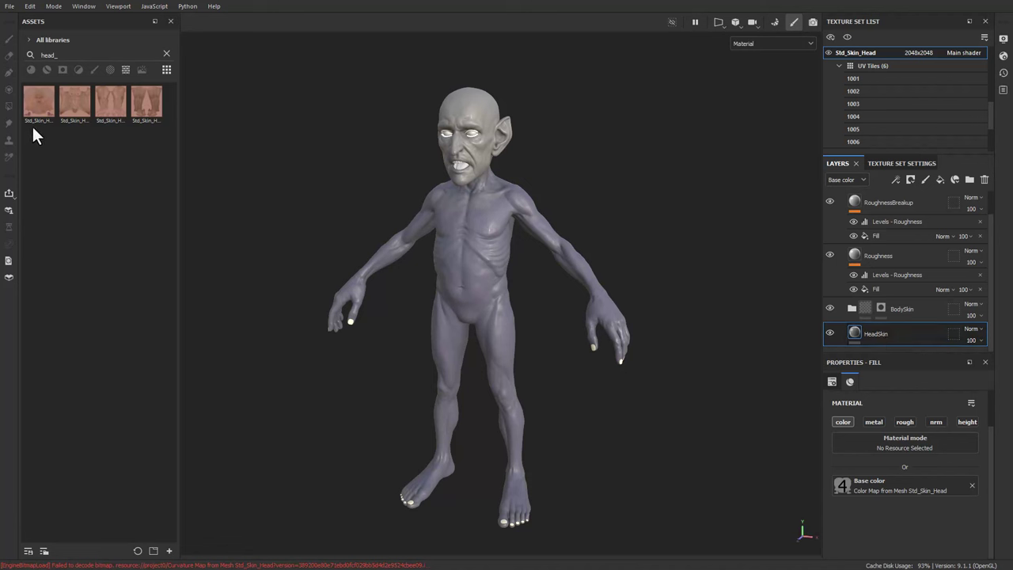
Step: Set the HeadSkin layer's base color to Std_Skin_Head_1001_diffuse and hide the BodySkin folder above it
drag(32, 95, 889, 487)
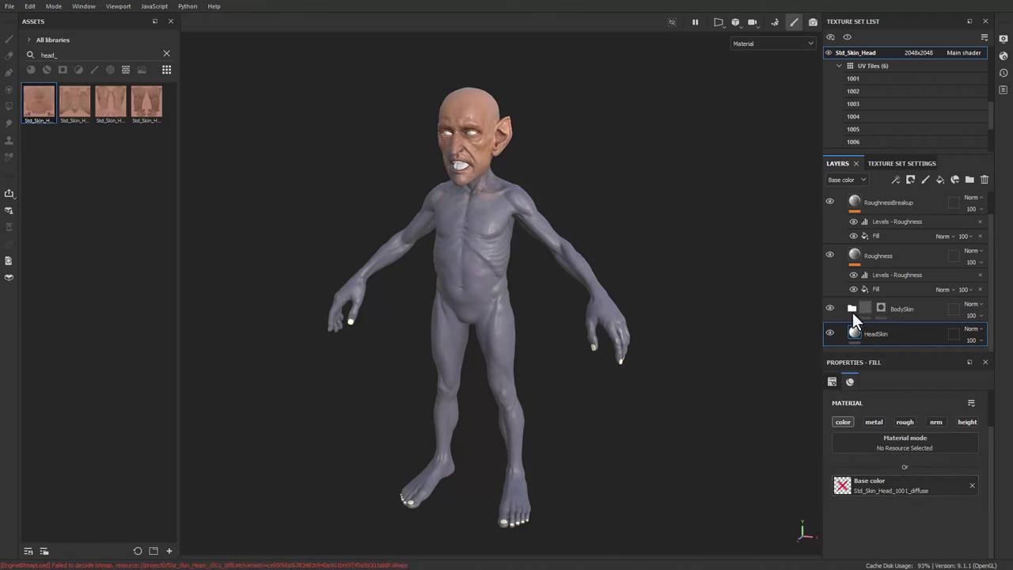
scroll(852, 312, up, 1)
click(839, 204)
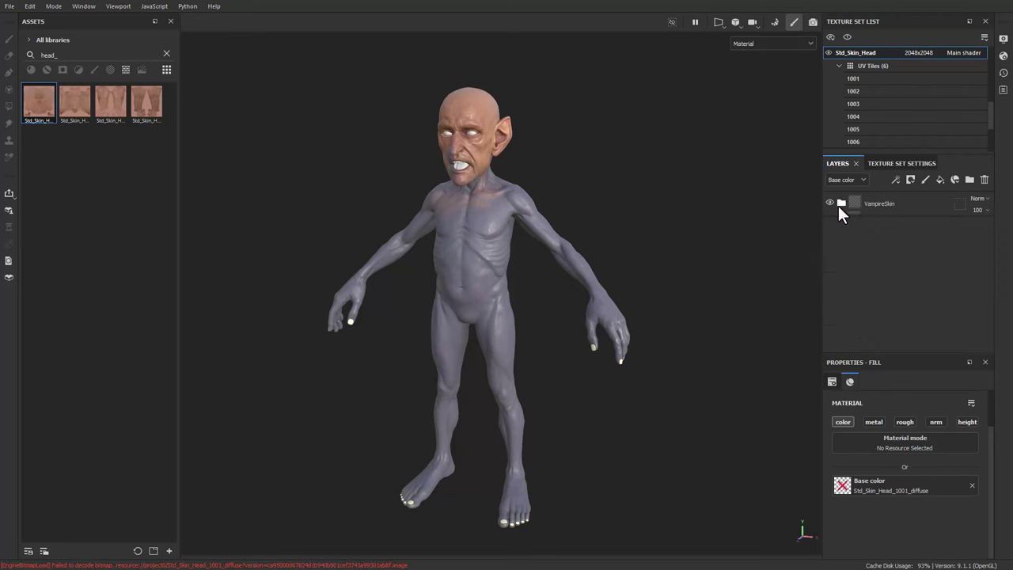
click(840, 205)
scroll(846, 261, down, 1)
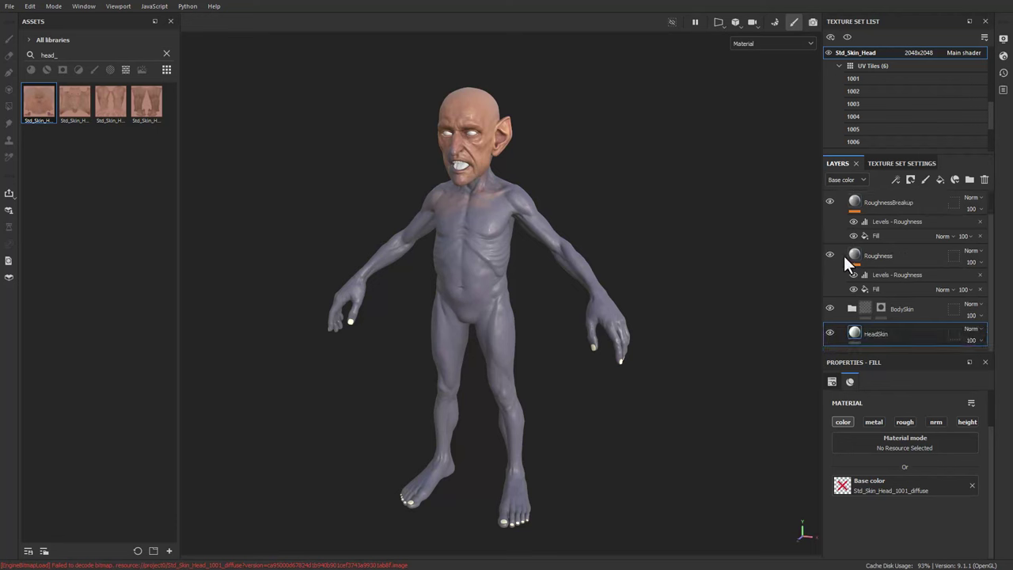
click(830, 309)
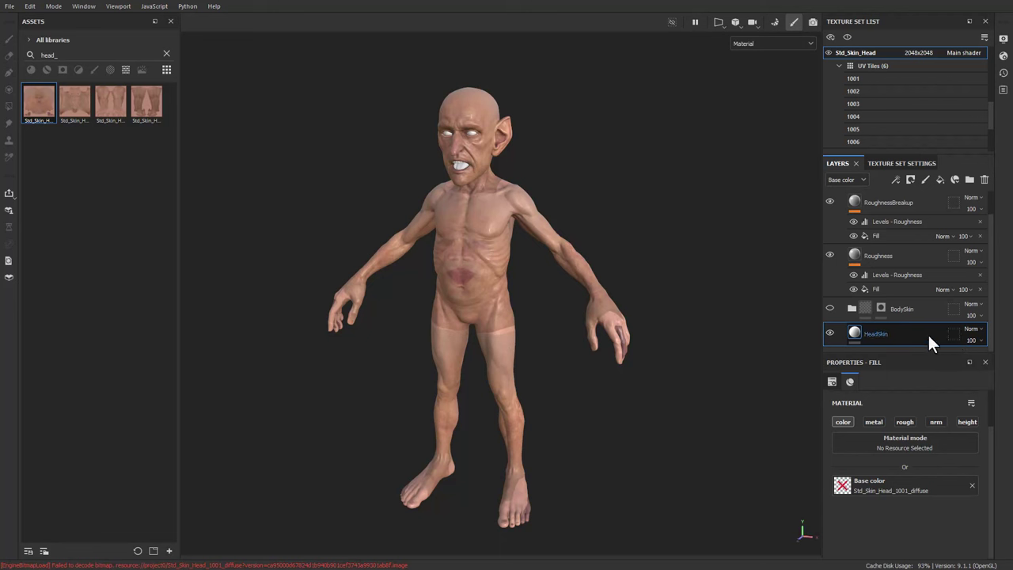
Step: Limit the HeadSkin layer's geometry mask to UV tile 1001
click(952, 335)
drag(832, 478, 831, 428)
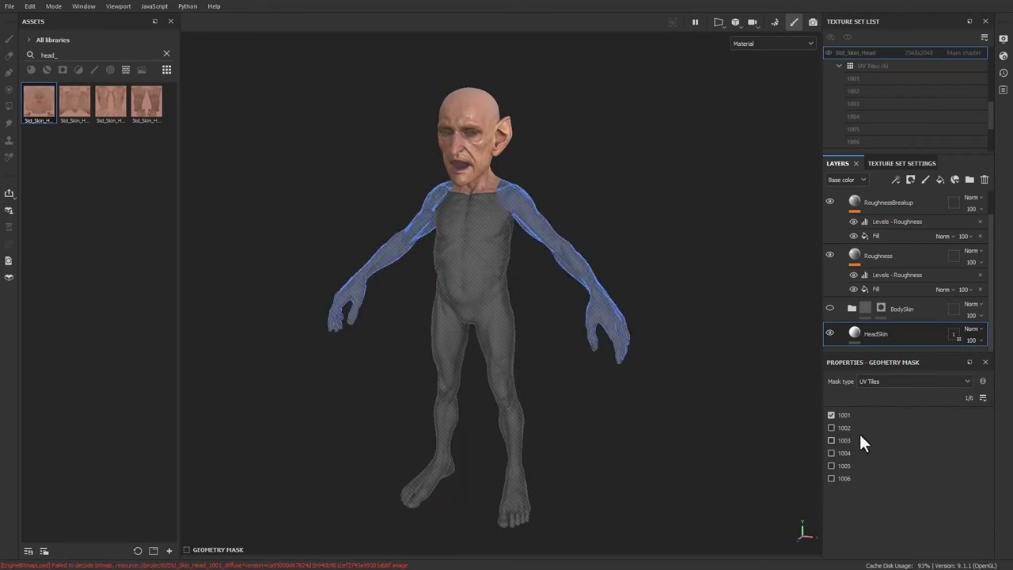
click(854, 334)
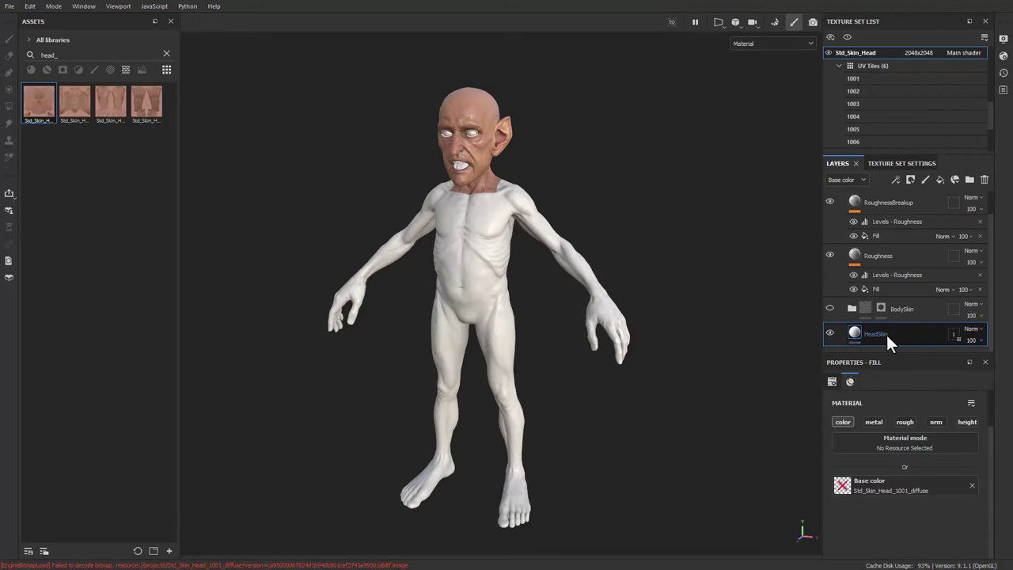
Step: Duplicate the HeadSkin layer and rename the copy BodySkin
key(ctrl+d)
double_click(880, 333)
text(BodySkin)
key(Return)
Step: Limit the BodySkin fill layer's geometry mask to UV tile 1002 and set its base color to Std_Skin_Head_1002_diffuse
click(952, 334)
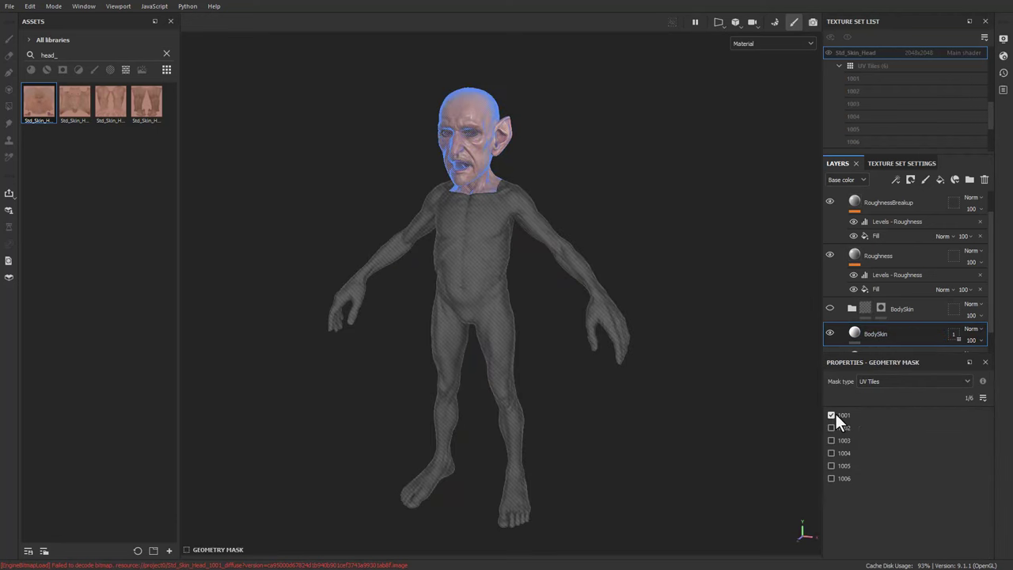
click(854, 333)
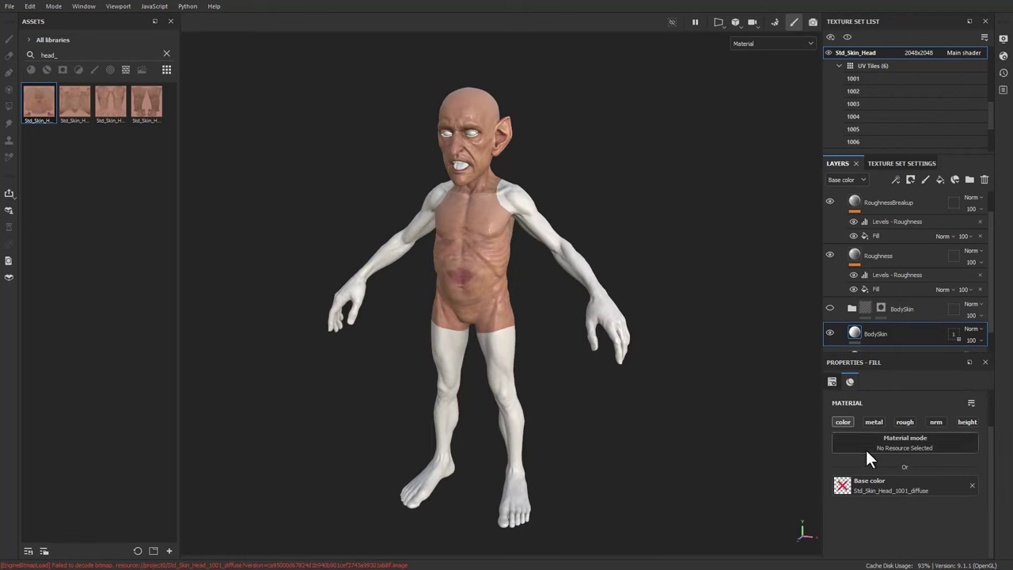
drag(75, 99, 873, 484)
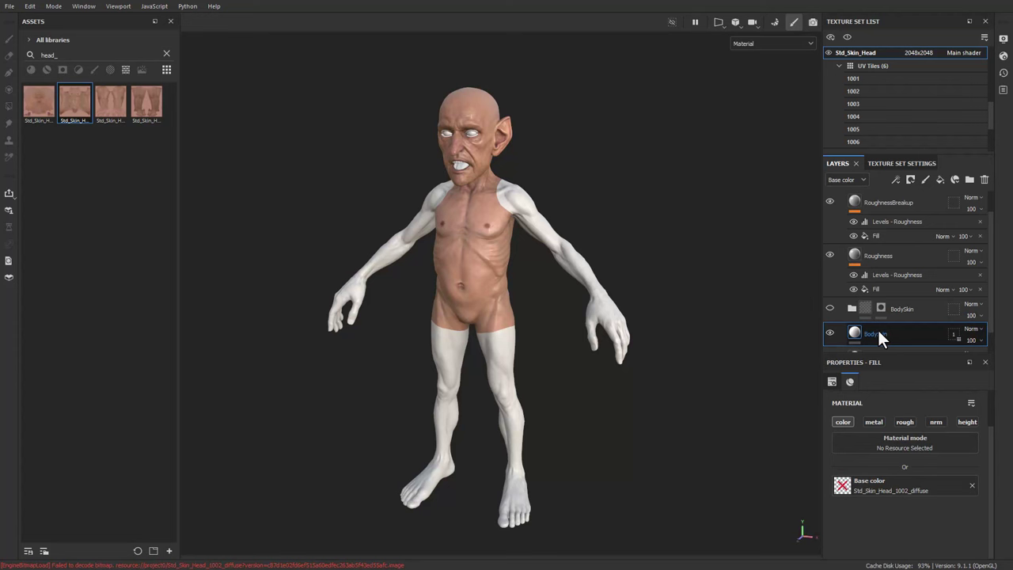
Step: Duplicate the BodySkin fill layer and rename the copy ArmsSkin
double_click(878, 333)
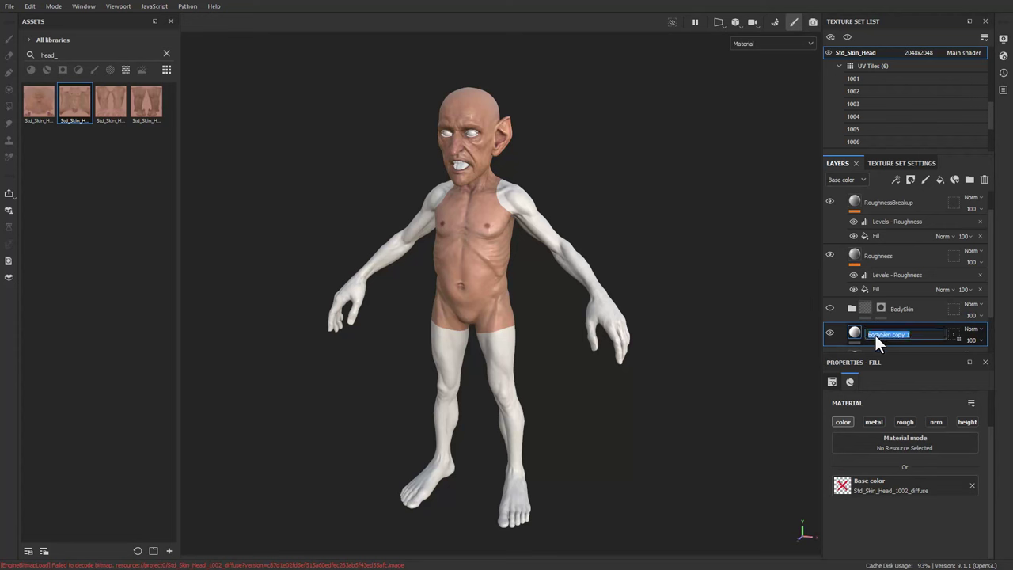
key(Return)
Step: Limit the ArmsSkin layer's geometry mask to UV tile 1003 and set its base color to Std_Skin_Head_1003_diffuse
click(954, 334)
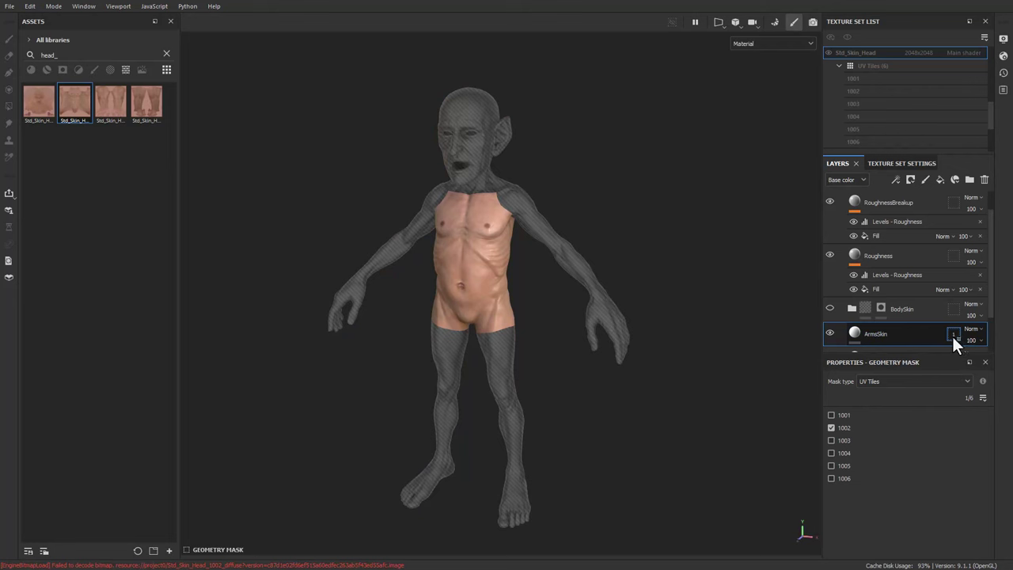
click(832, 440)
click(856, 333)
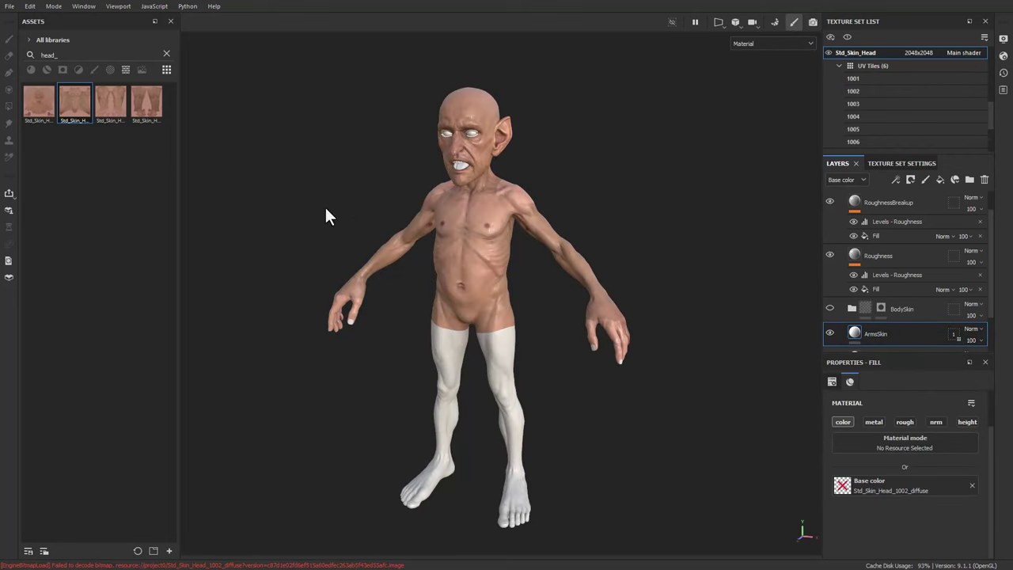
drag(117, 108, 904, 487)
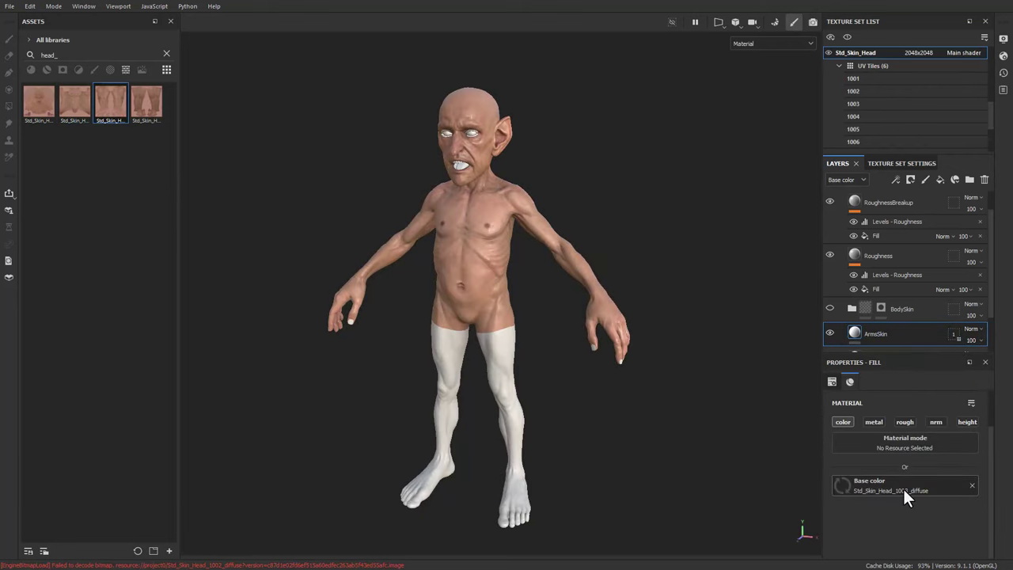
Step: Duplicate the ArmsSkin layer and rename the copy LegSkin
key(ctrl+d)
double_click(874, 334)
text(Leg)
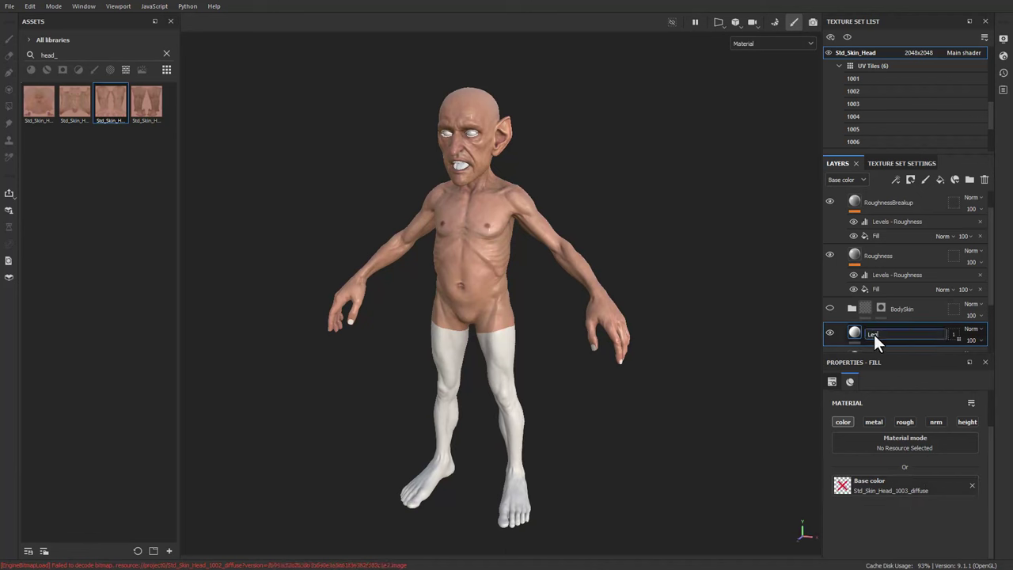
text(Skin)
key(Return)
Step: Limit the LegSkin layer's geometry mask to UV tile 1004 and set its base color to Std_Skin_Head_1004_diffuse
click(950, 333)
click(831, 453)
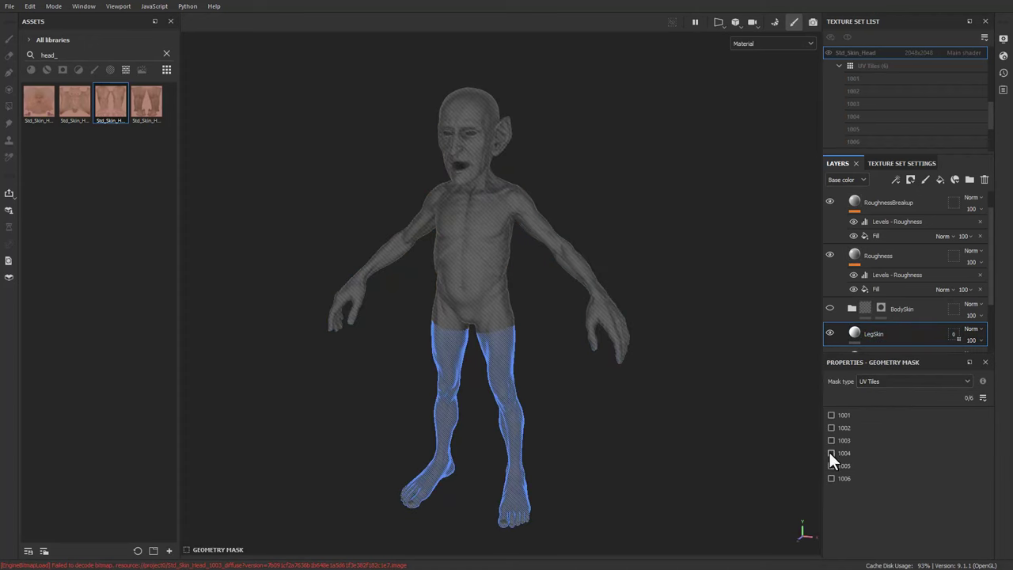
click(854, 333)
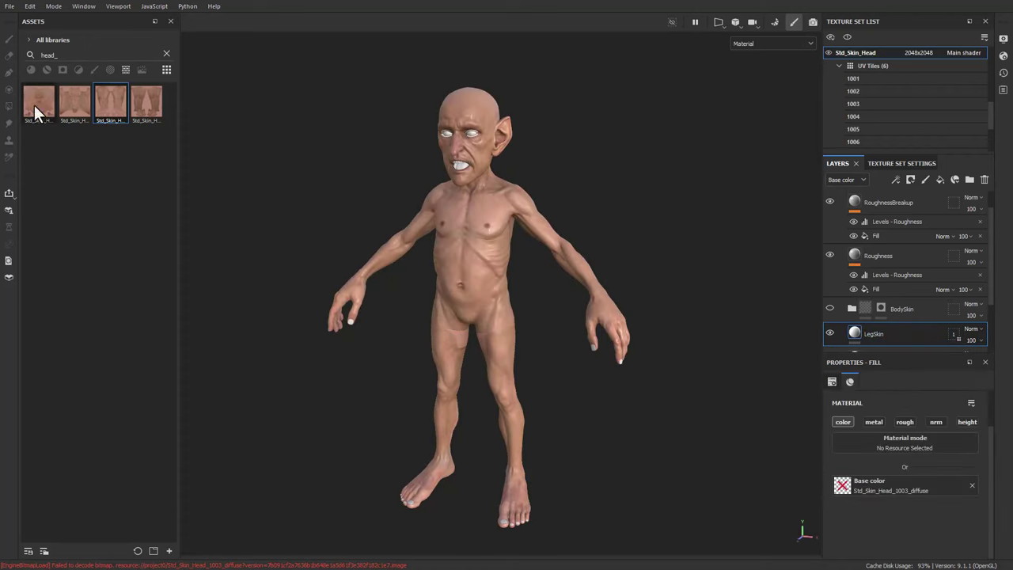
drag(142, 101, 902, 487)
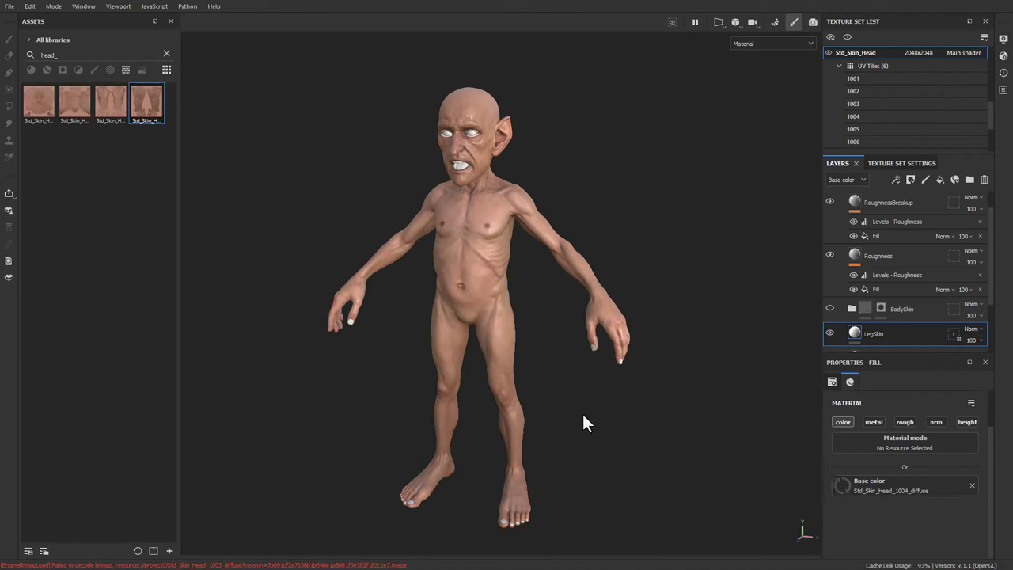
Step: Make the BodySkin folder visible and expand it to list its layers
alt+drag(584, 420, 487, 348)
scroll(915, 313, down, 3)
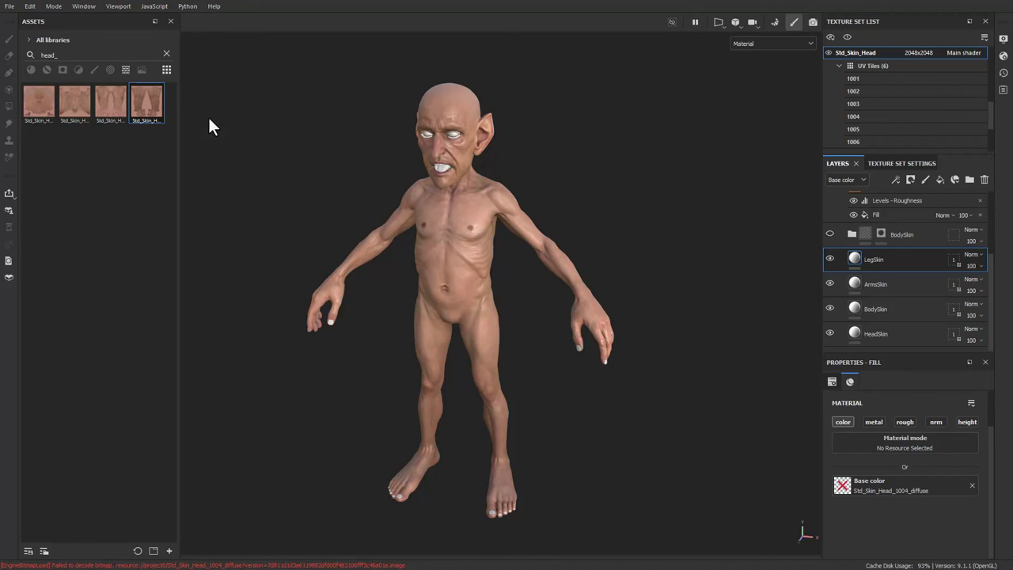
scroll(888, 277, up, 3)
scroll(888, 277, down, 3)
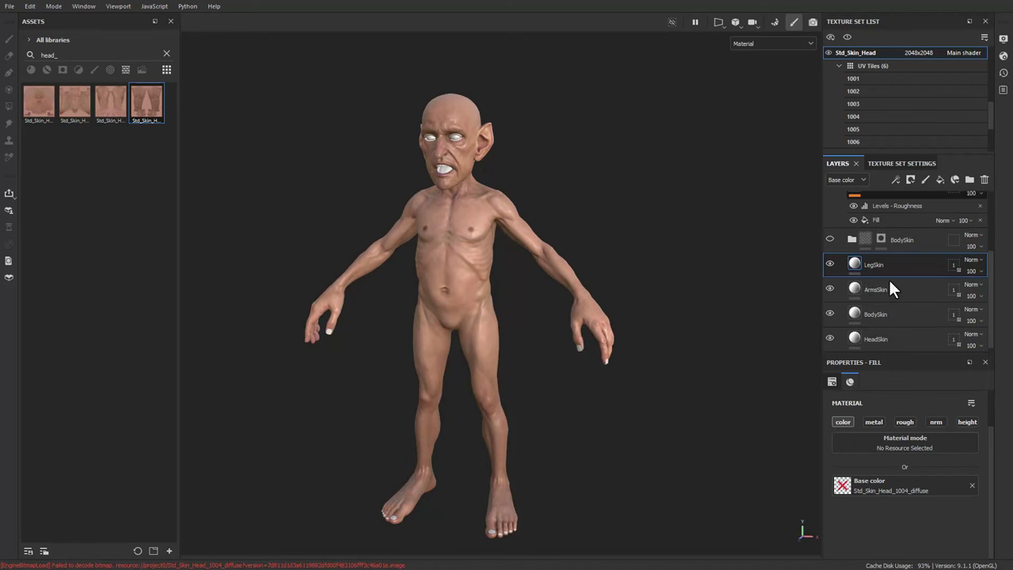
scroll(889, 278, up, 3)
scroll(902, 262, down, 2)
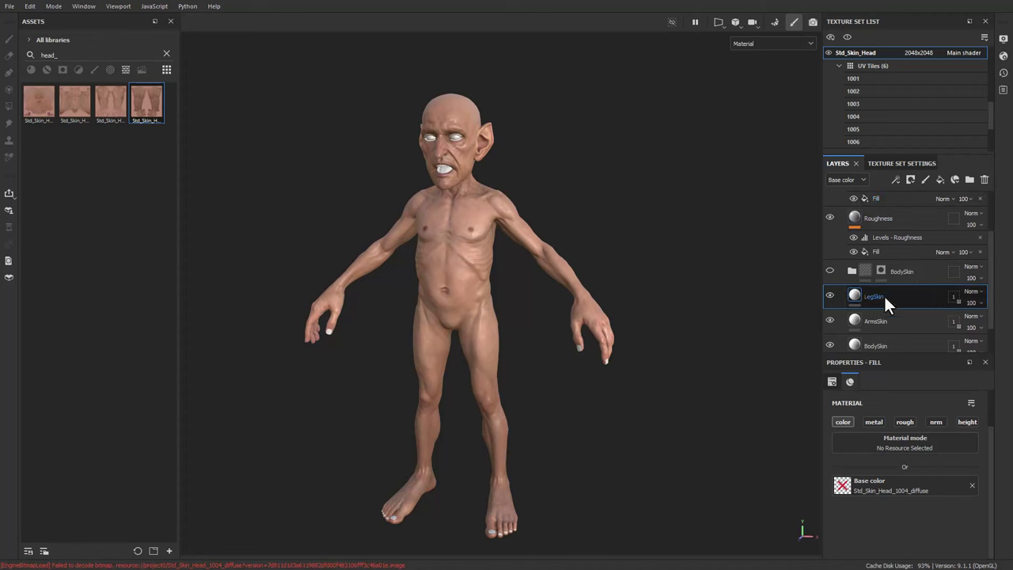
click(829, 271)
click(852, 272)
Step: Preview the BodySkin folder's mask on the model and remove that mask
alt+click(881, 270)
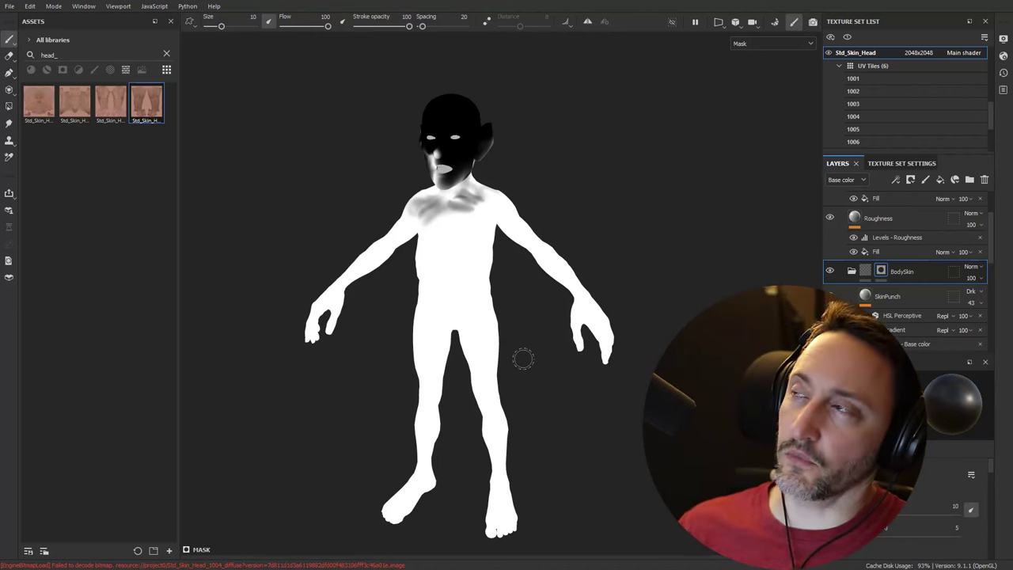
right_click(882, 273)
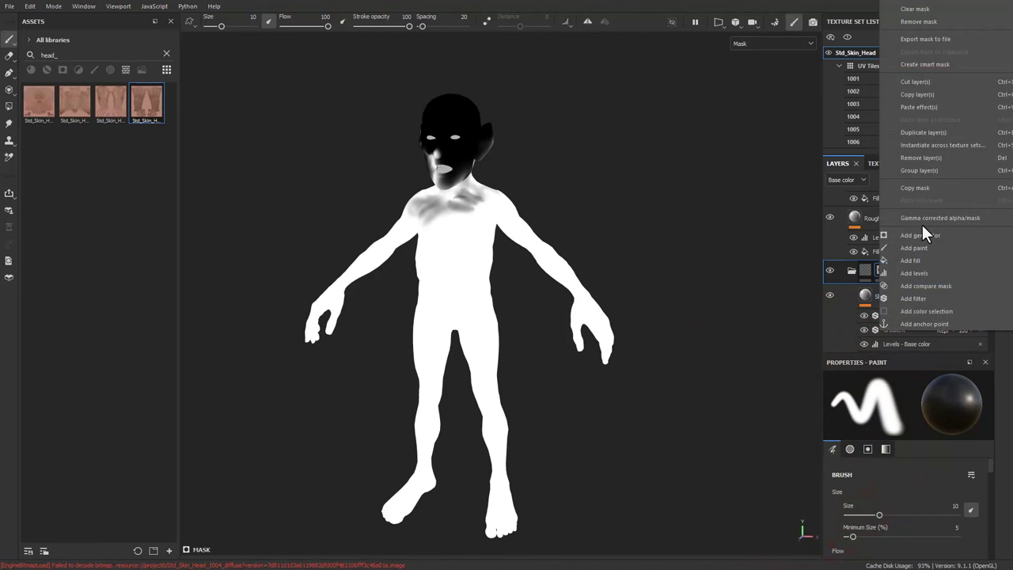
click(920, 21)
Step: Examine the BaseColor layer in the BodySkin folder and the base color source of its Fill effect
scroll(905, 290, up, 2)
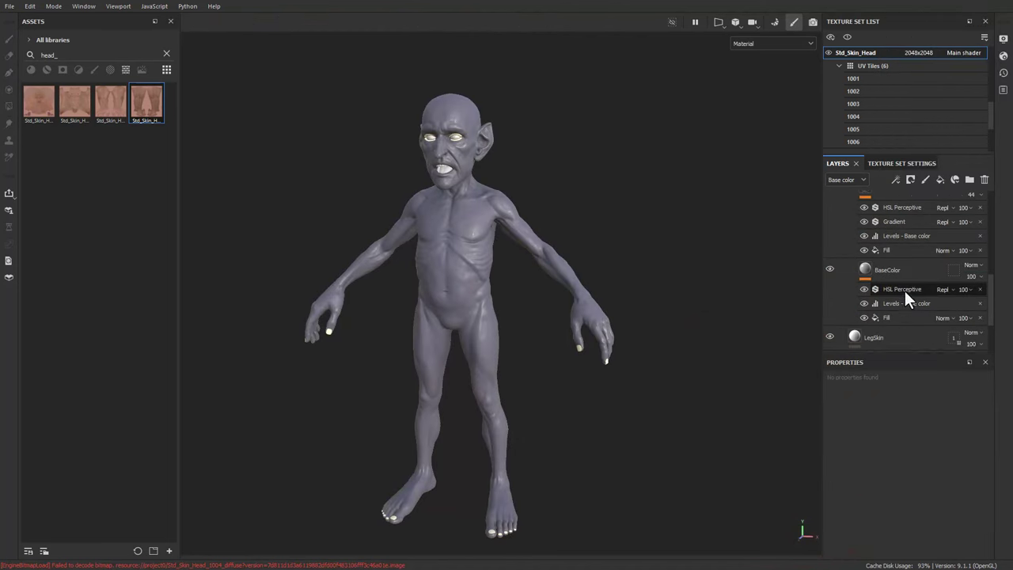
scroll(905, 298, up, 1)
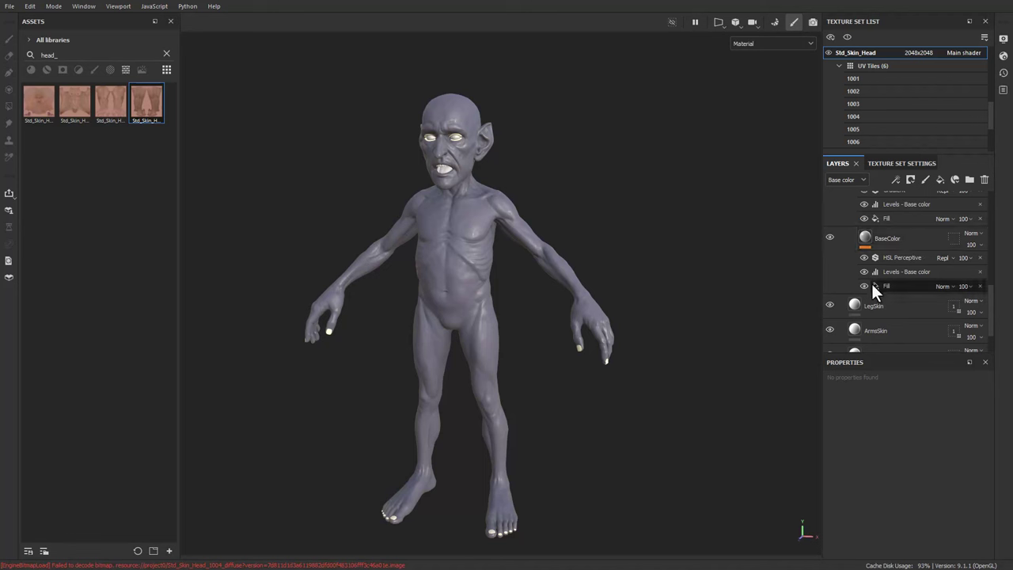
click(870, 238)
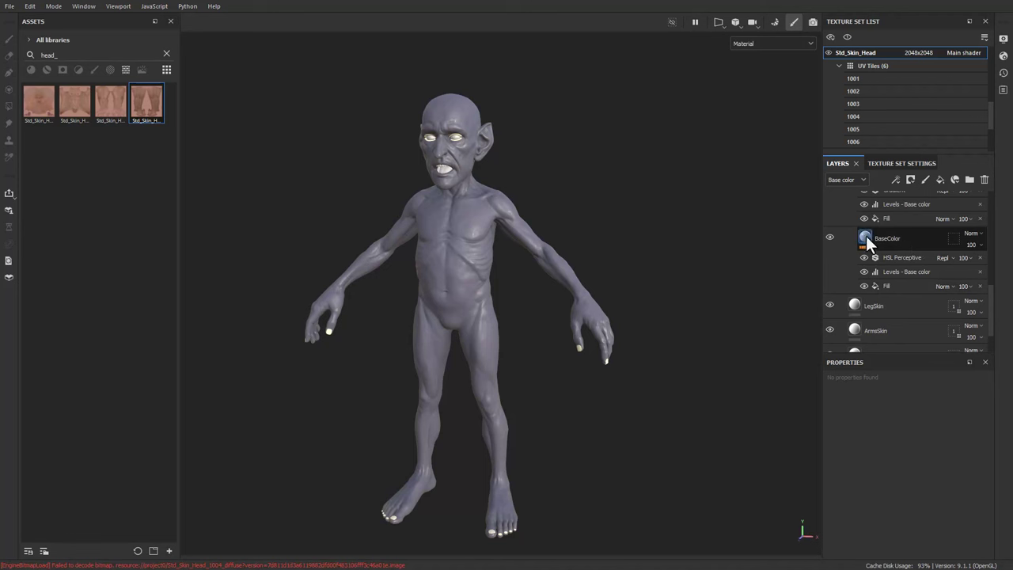
click(867, 235)
click(894, 287)
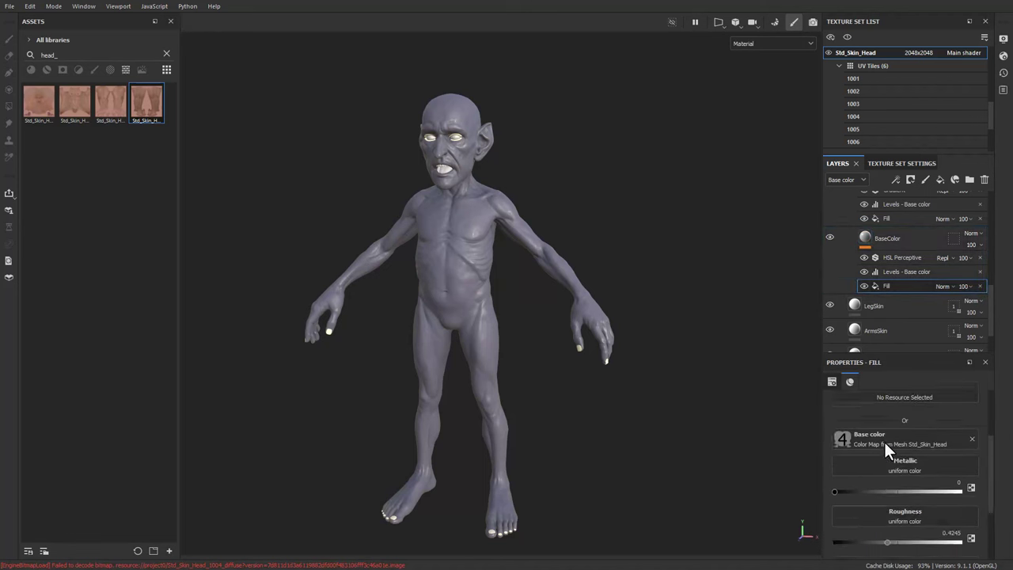
scroll(884, 440, down, 1)
click(889, 238)
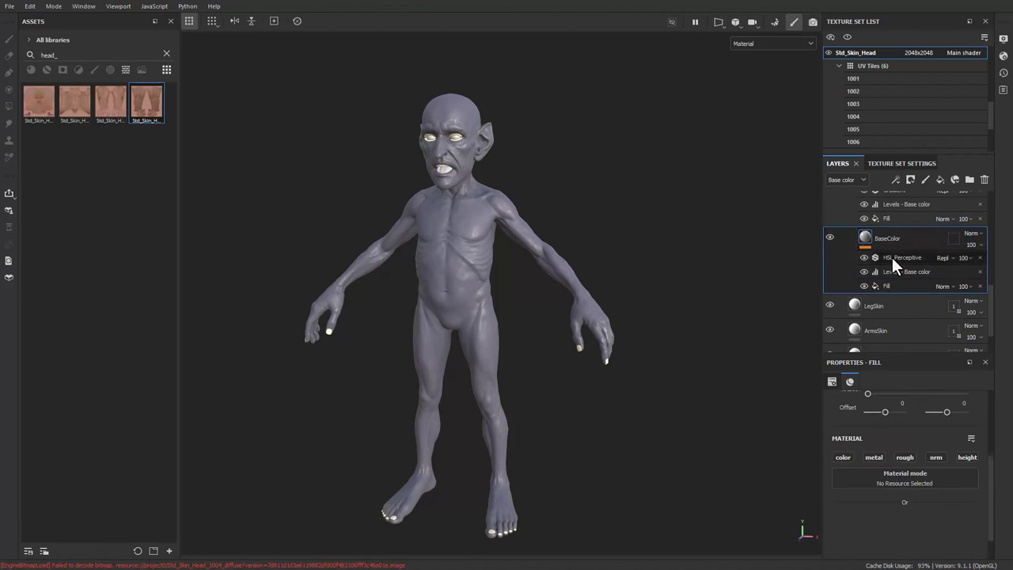
Step: Group the LegSkin, ArmsSkin, BodySkin and HeadSkin layers into a folder and name it BaseSkin
click(896, 304)
scroll(896, 303, down, 2)
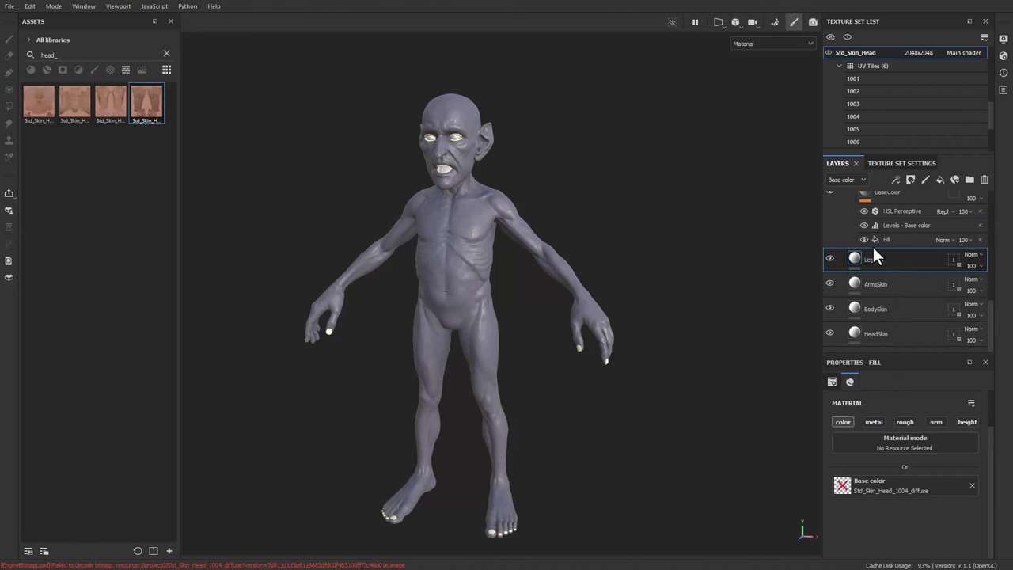
shift+click(885, 324)
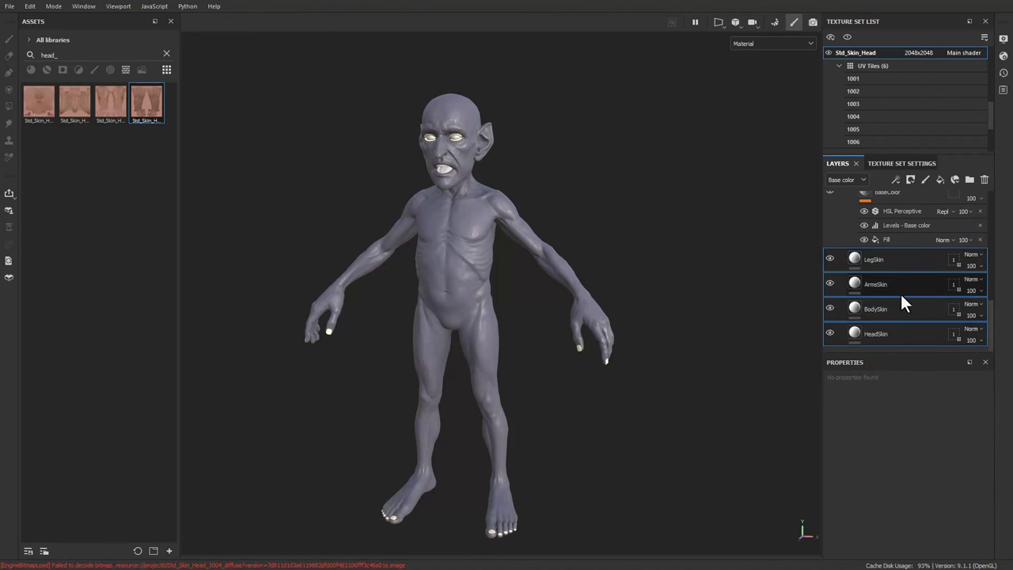
key(ctrl+g)
double_click(880, 260)
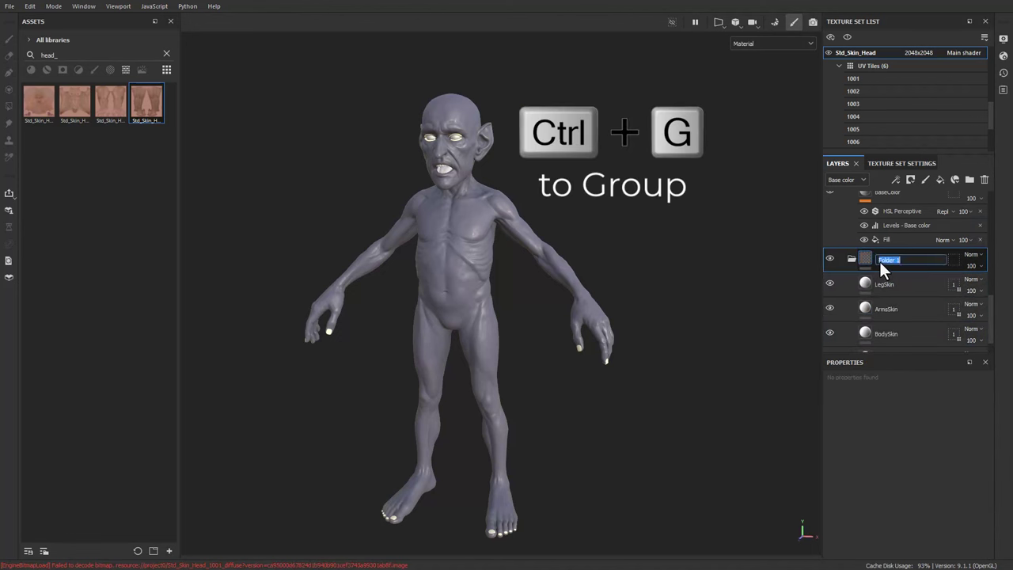
text(BaseSkin)
key(Return)
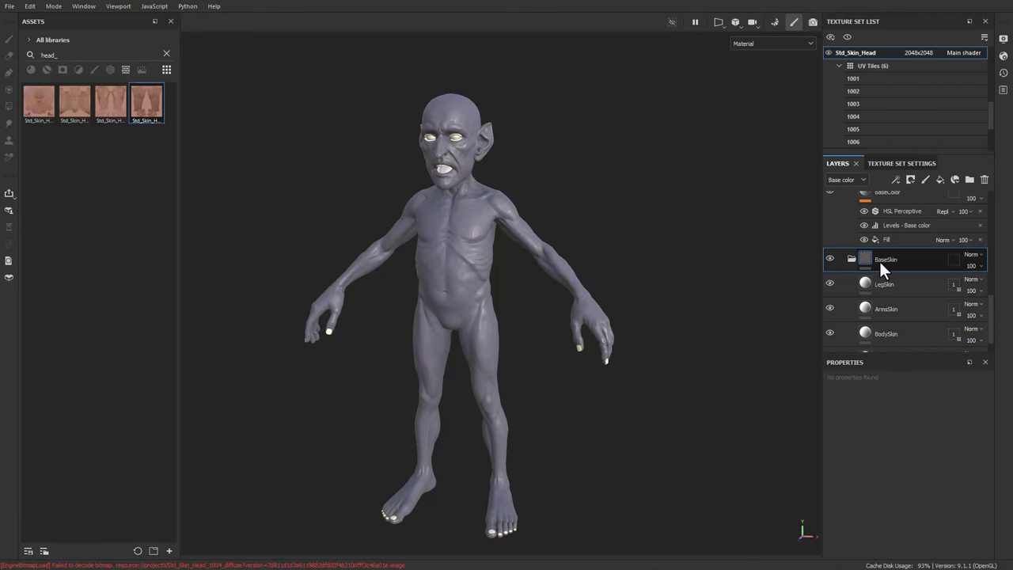
Step: Move the BaseSkin folder into the BodySkin folder directly above the BaseColor layer, and collapse it
scroll(847, 250, up, 1)
drag(886, 289, 892, 218)
scroll(897, 249, down, 2)
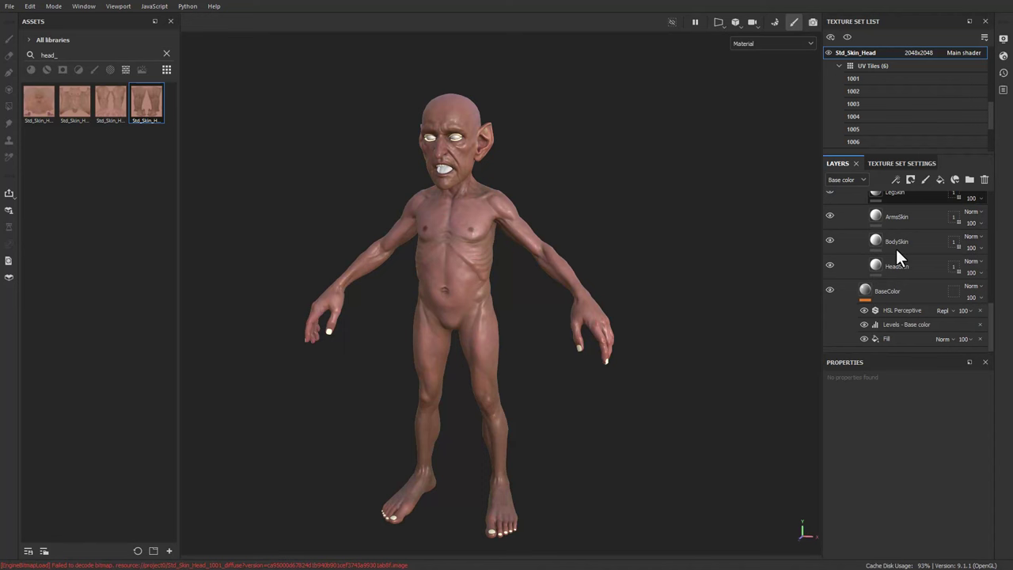
scroll(896, 248, up, 2)
click(863, 231)
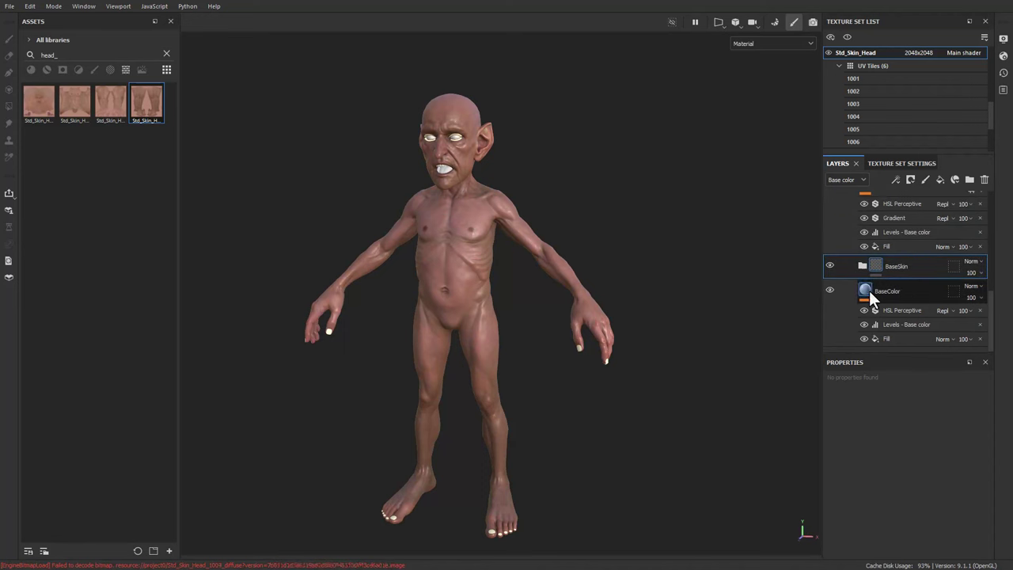
Step: Copy the HSL Perceptive filter from the BaseColor layer and paste it onto the BaseSkin folder
right_click(888, 308)
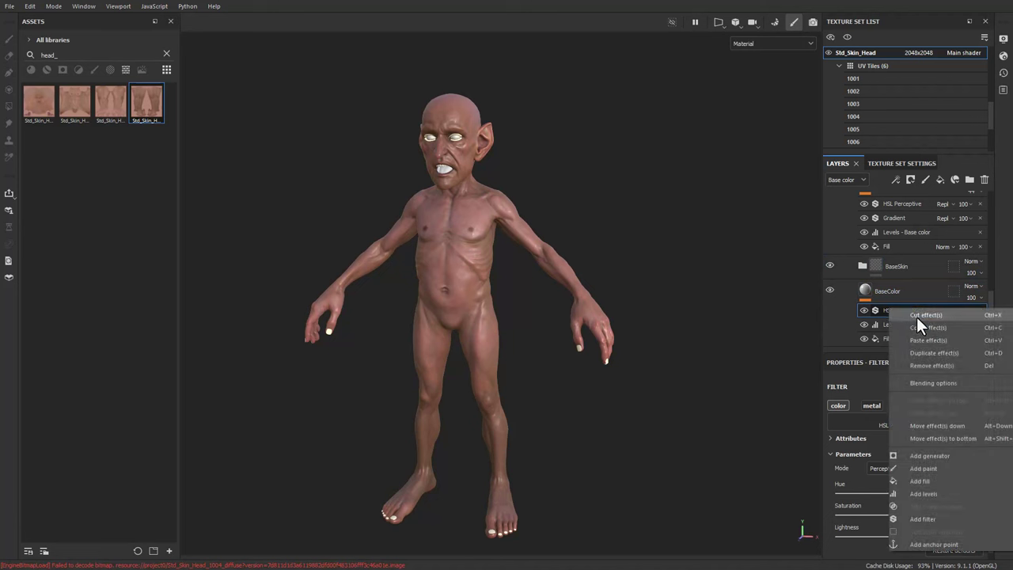
click(918, 326)
click(872, 267)
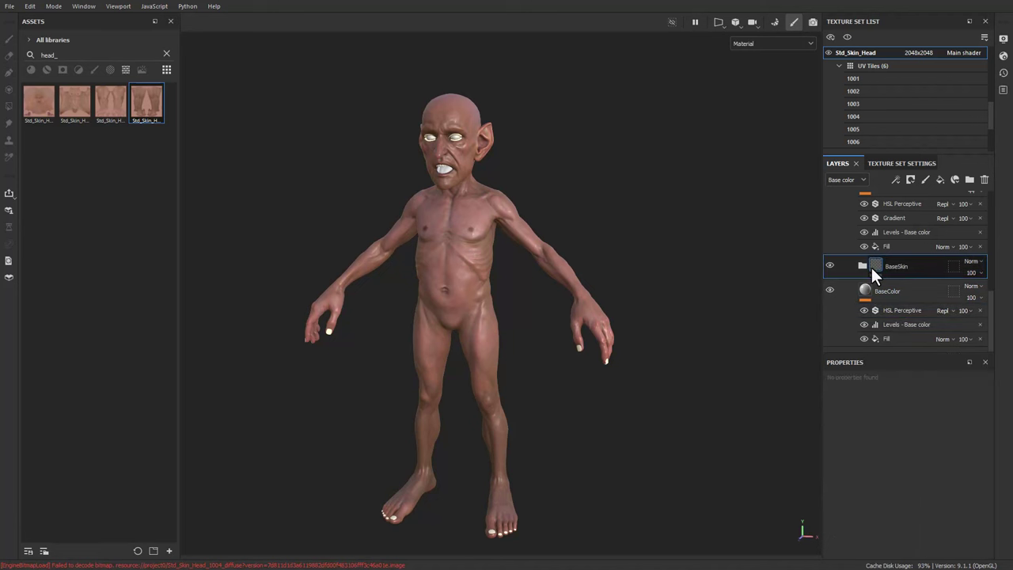
right_click(863, 269)
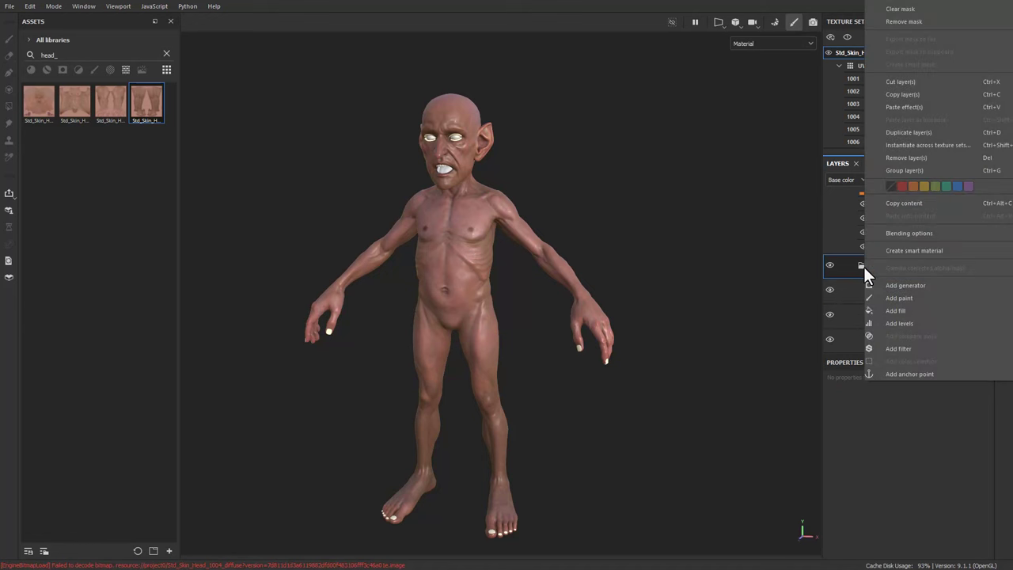
click(912, 106)
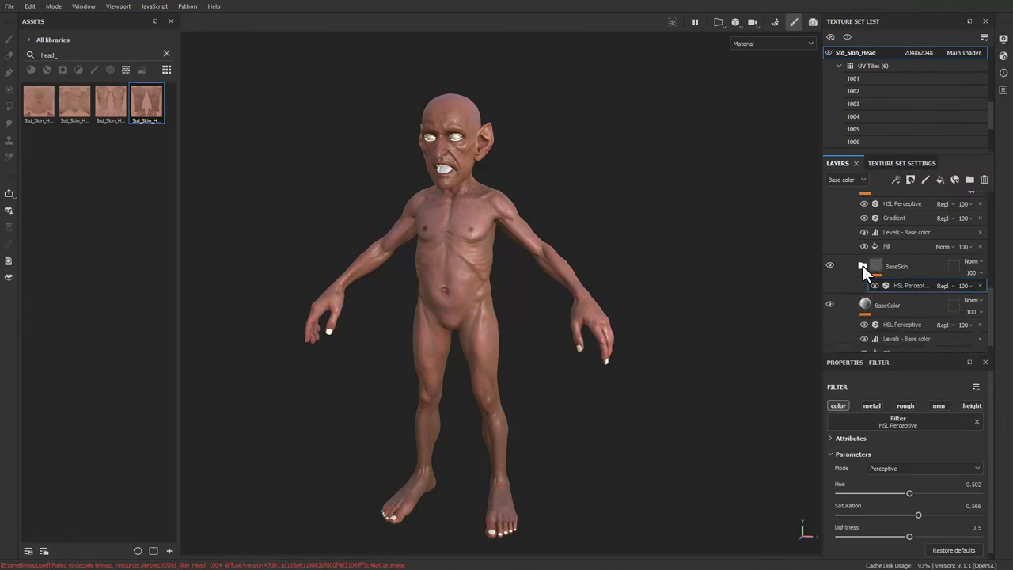
Step: Copy BaseColor's Levels effect onto the BaseSkin folder and place the HSL Perceptive filter above it
scroll(921, 291, down, 1)
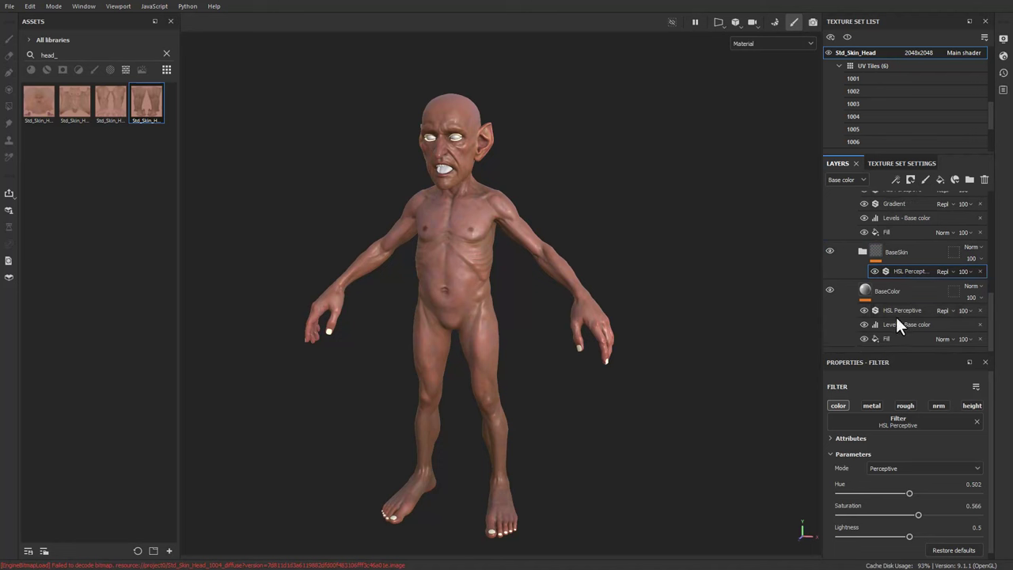
click(895, 321)
right_click(894, 319)
click(907, 340)
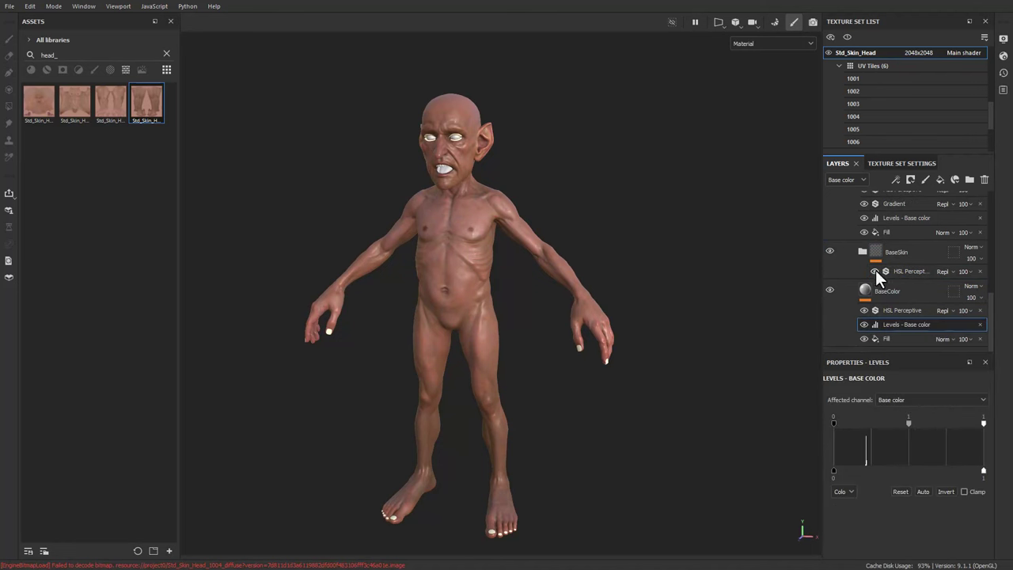
right_click(875, 270)
click(925, 312)
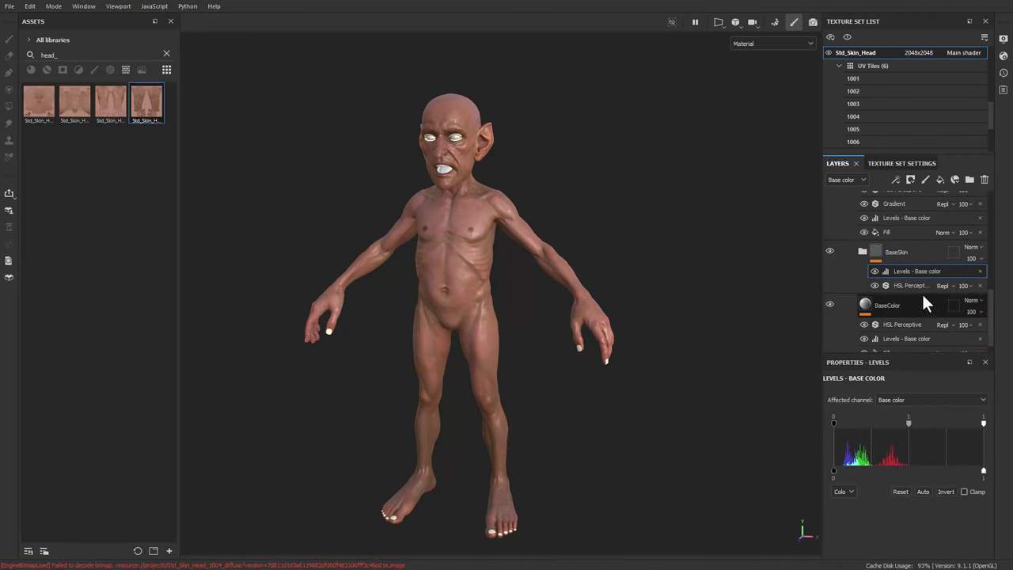
mouse_move(915, 283)
mouse_down()
mouse_move(896, 284)
mouse_move(906, 269)
mouse_up()
scroll(909, 319, down, 1)
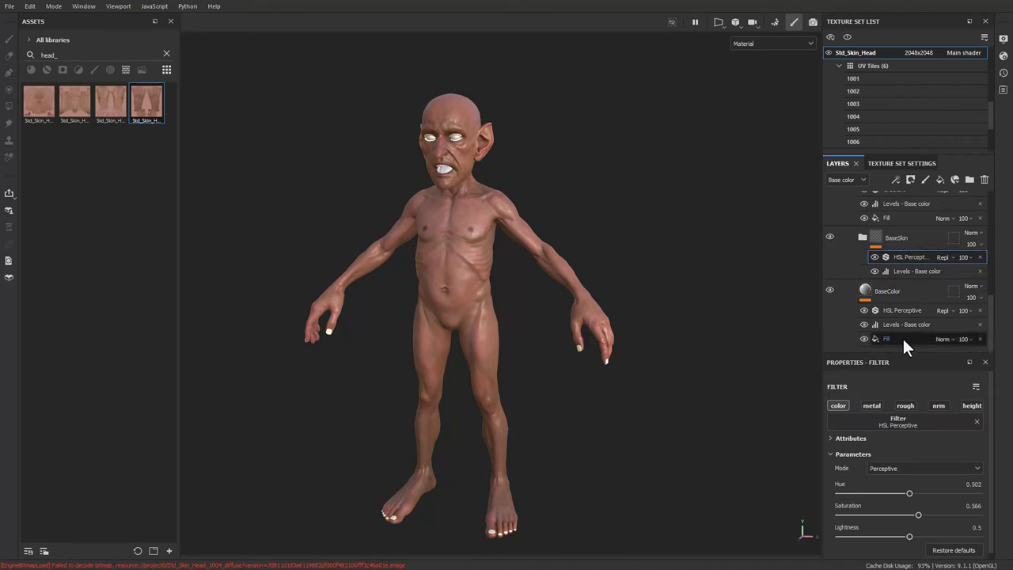
Step: Compare the skin with and without the CavityFill layer, and leave that layer hidden
alt+drag(709, 266, 499, 214)
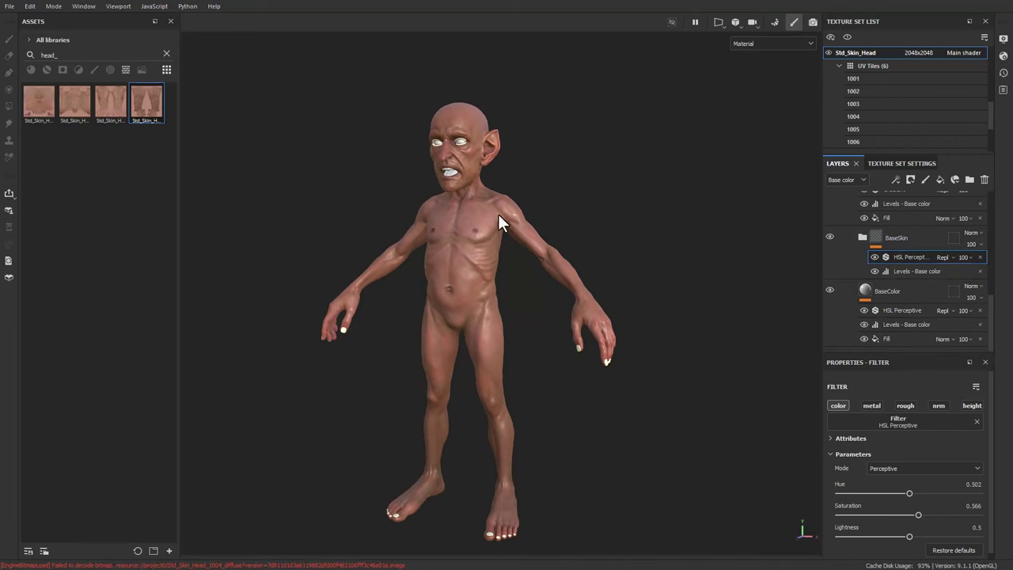
scroll(902, 273, up, 2)
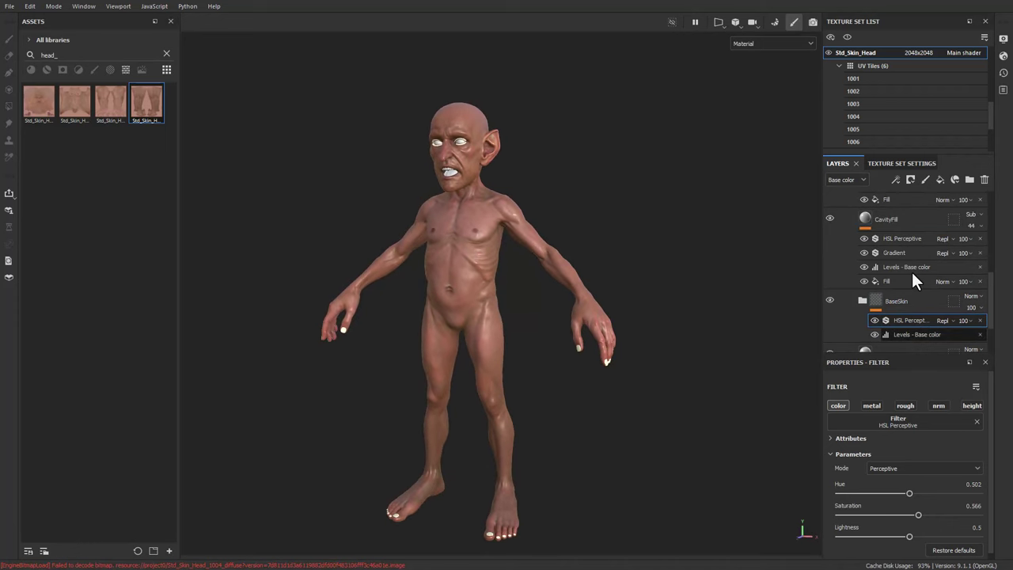
click(830, 219)
click(830, 218)
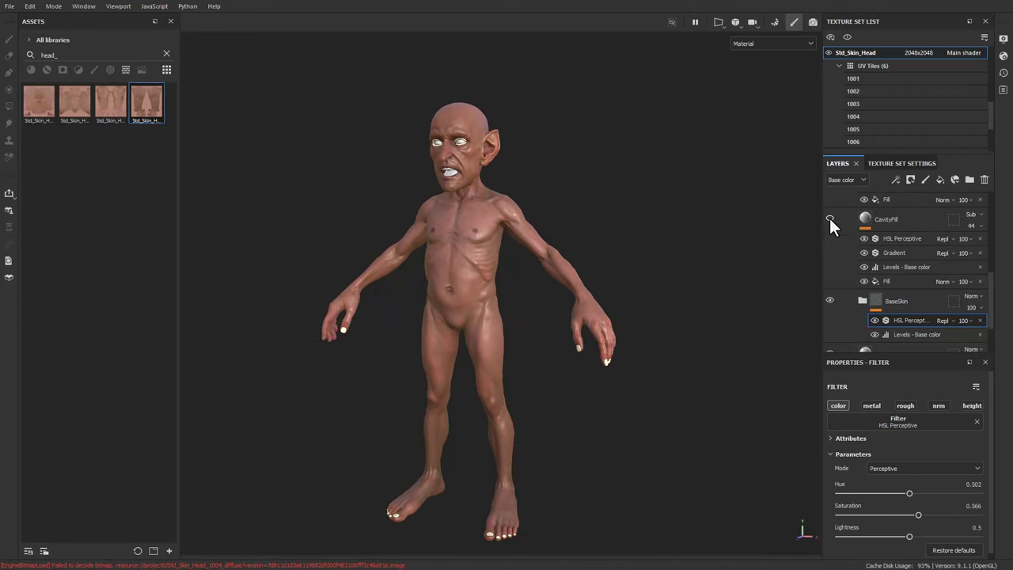
click(830, 219)
Step: Examine the goblin's skin texture on the face, torso and whole body from several angles
alt+drag(525, 294, 453, 158)
scroll(553, 304, up, 5)
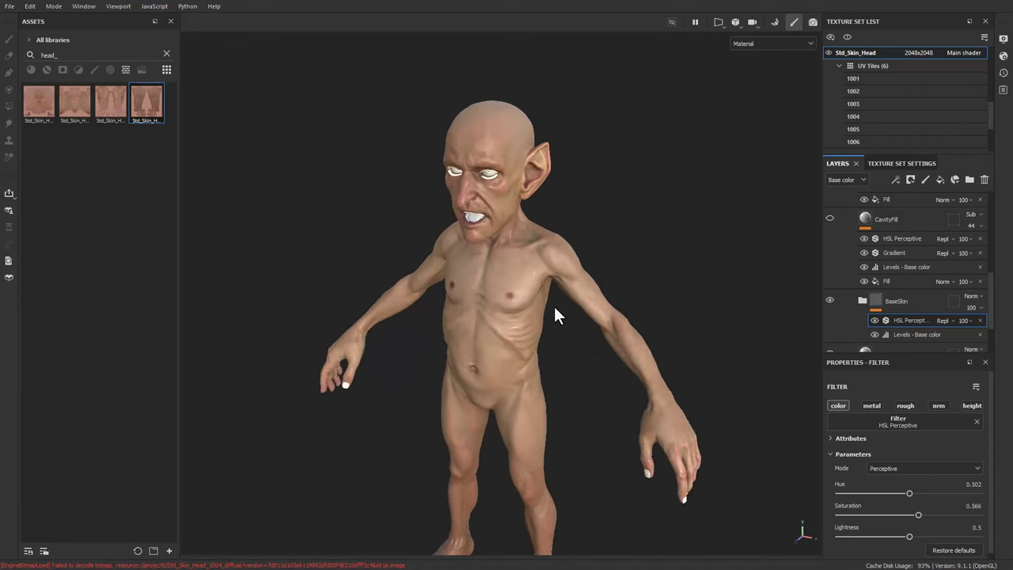
alt+drag(554, 304, 526, 298)
alt+right_drag(525, 298, 554, 385)
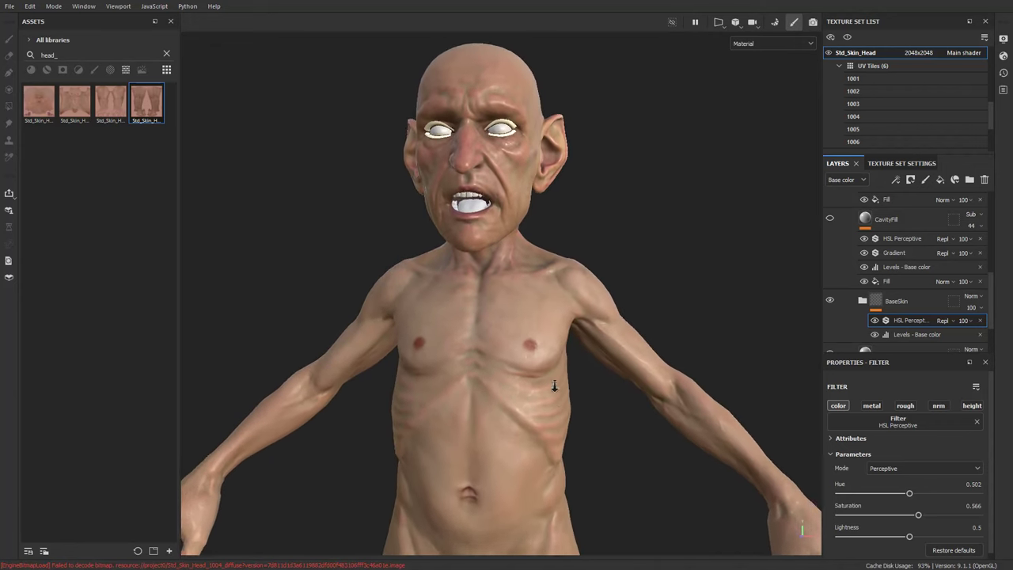
alt+drag(555, 384, 616, 347)
alt+right_drag(617, 348, 422, 236)
alt+drag(422, 237, 629, 301)
alt+middle_drag(629, 301, 616, 201)
alt+drag(617, 200, 594, 285)
alt+right_drag(595, 285, 513, 221)
alt+drag(512, 221, 550, 230)
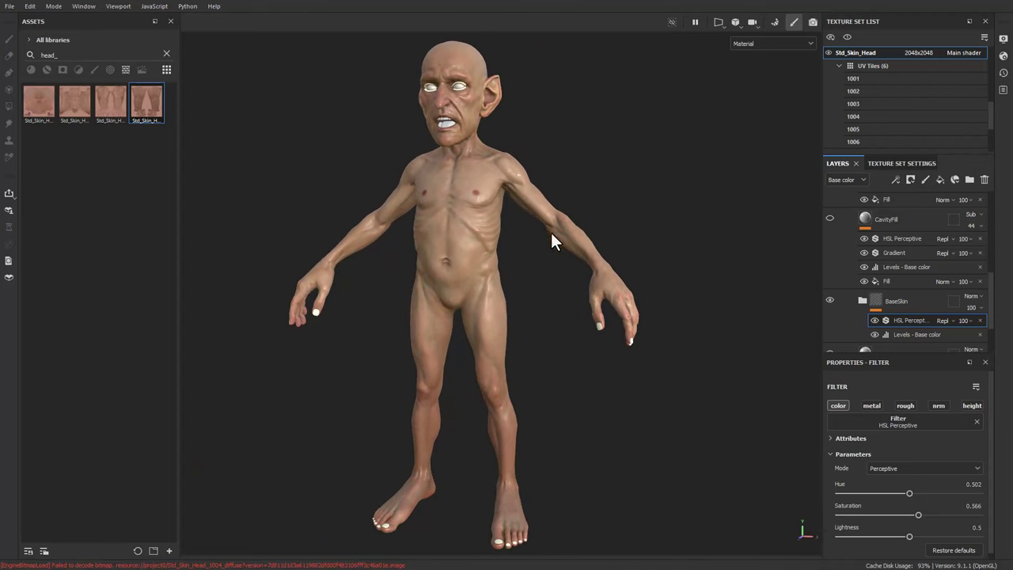
scroll(899, 269, up, 5)
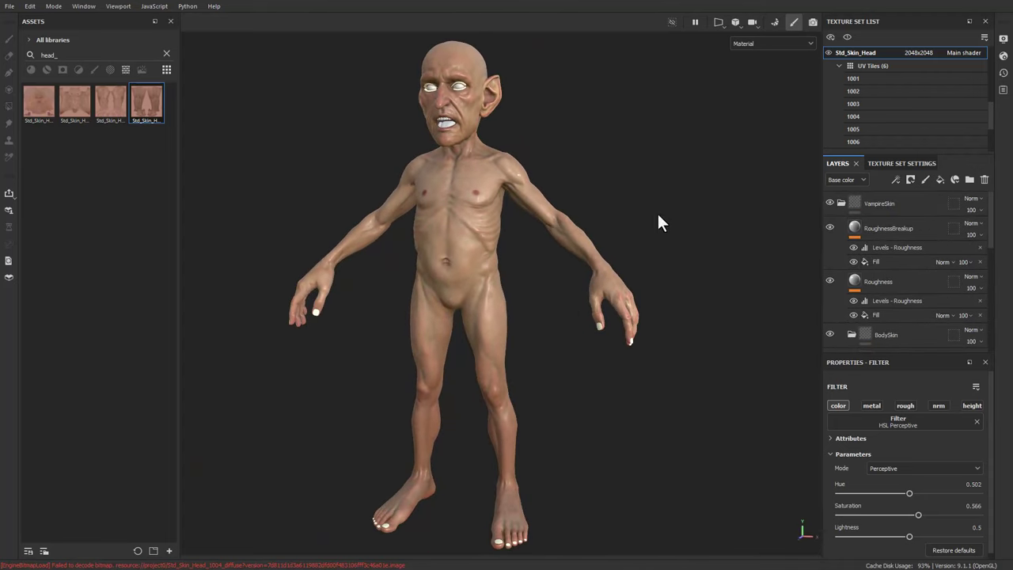
alt+drag(658, 219, 620, 199)
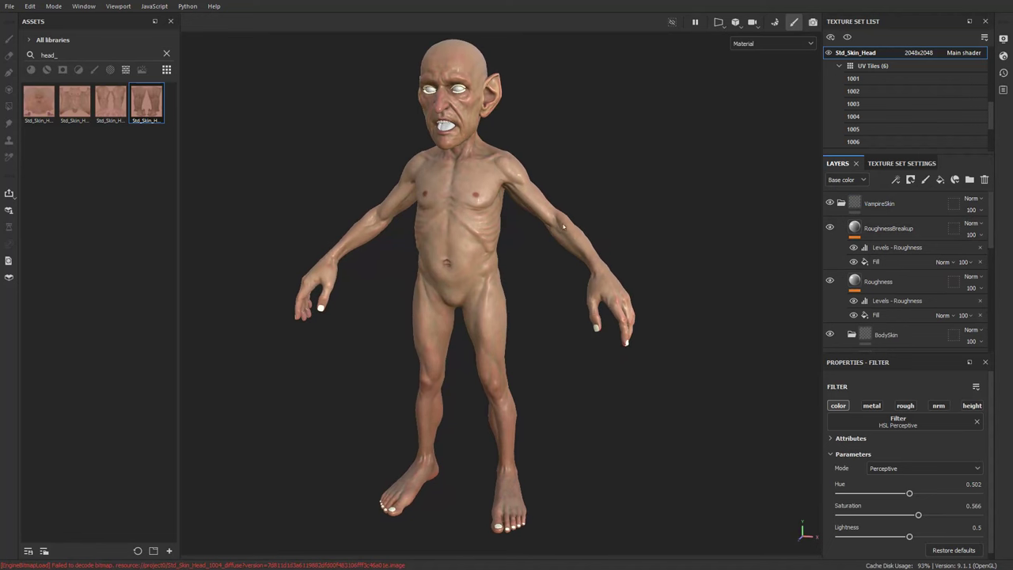
alt+drag(562, 227, 640, 148)
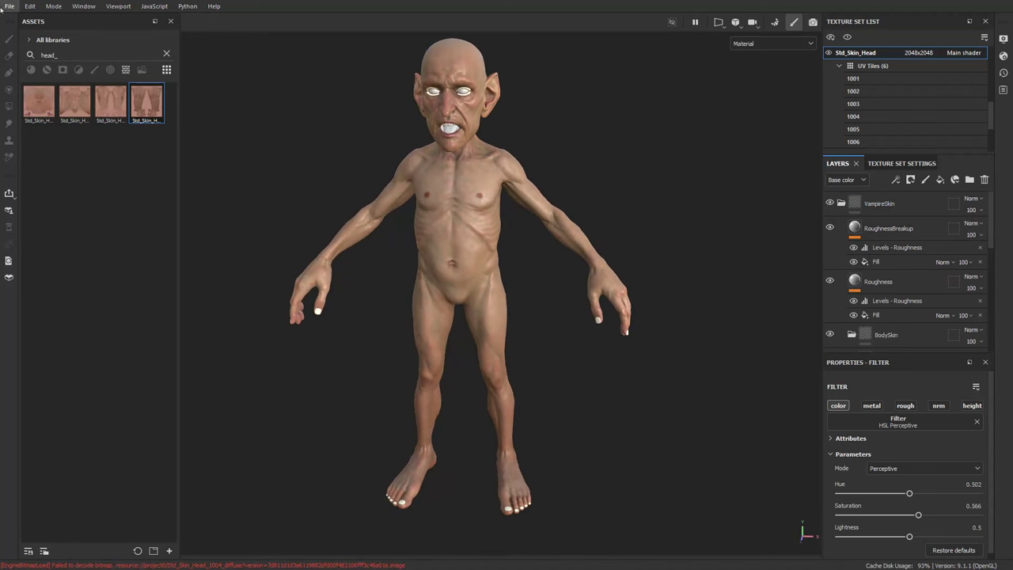
Step: Open the texture export settings and set the output directory to the HeadshotDemo folder on the Desktop
click(3, 9)
click(34, 160)
click(564, 151)
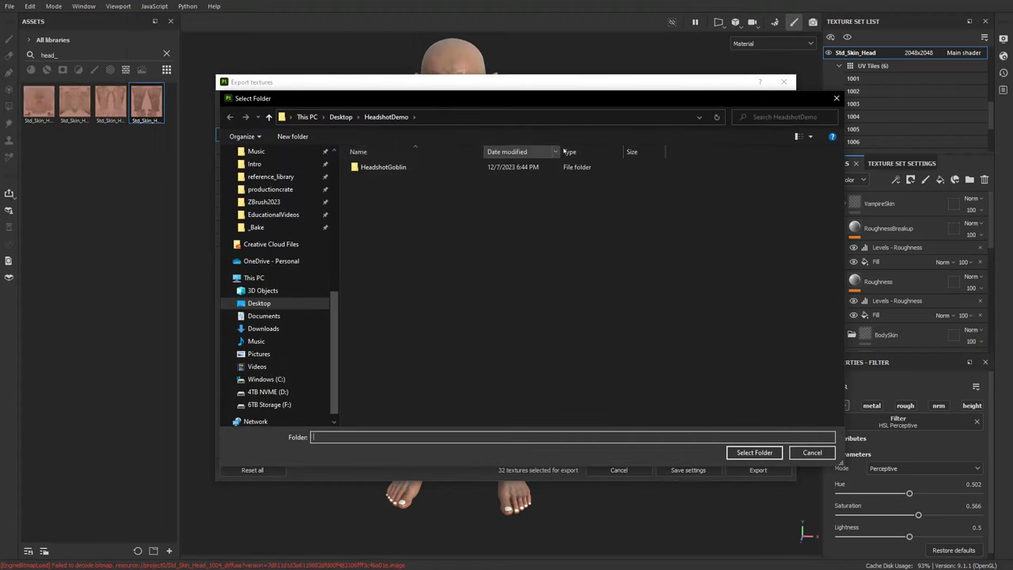
click(338, 116)
double_click(380, 167)
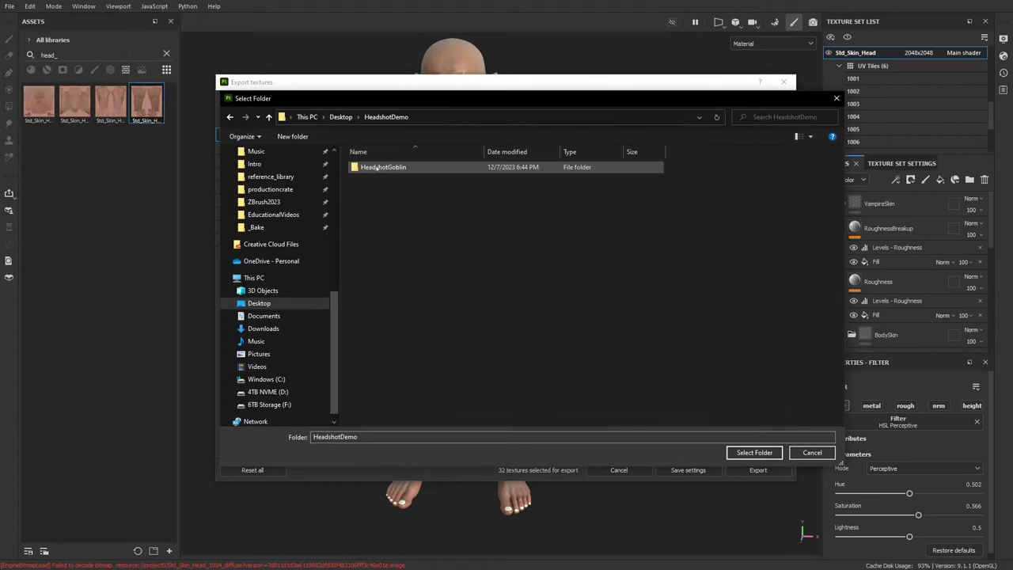
double_click(396, 168)
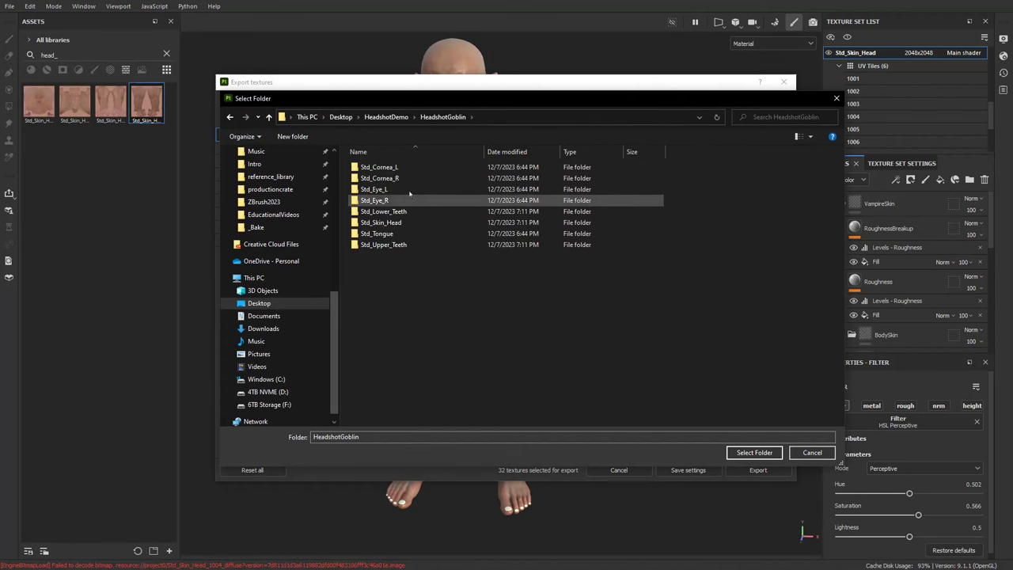
click(386, 117)
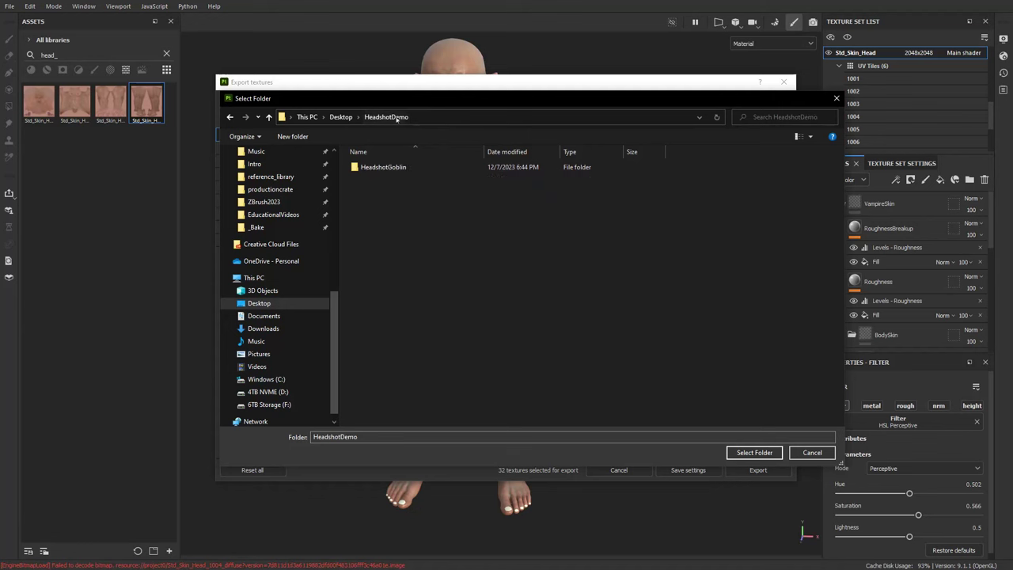
click(740, 449)
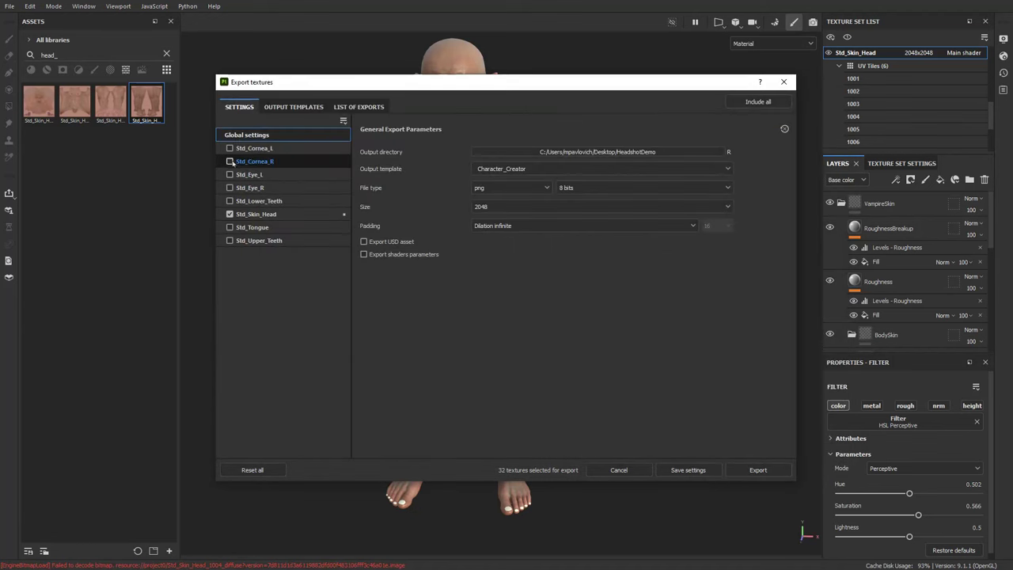
Step: Review the Std_Skin_Head output maps and UV tiles, and choose Character_Creator as the global output template
click(266, 215)
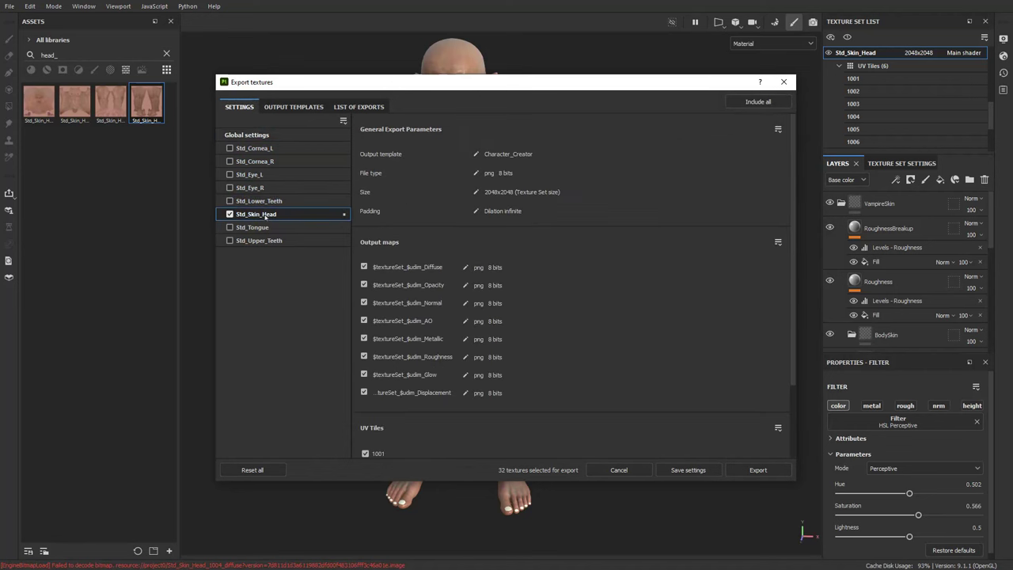
scroll(409, 362, down, 3)
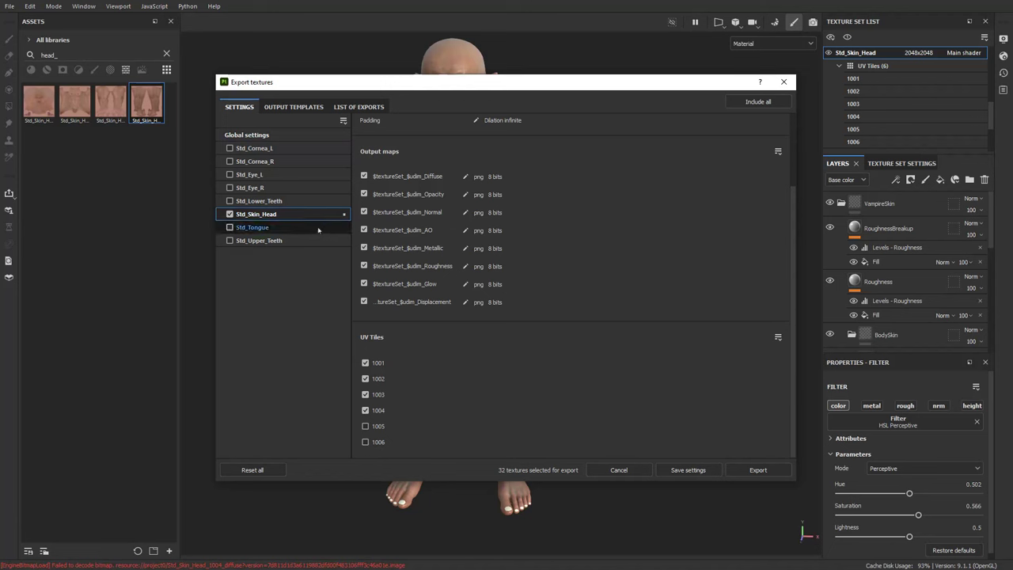
click(277, 137)
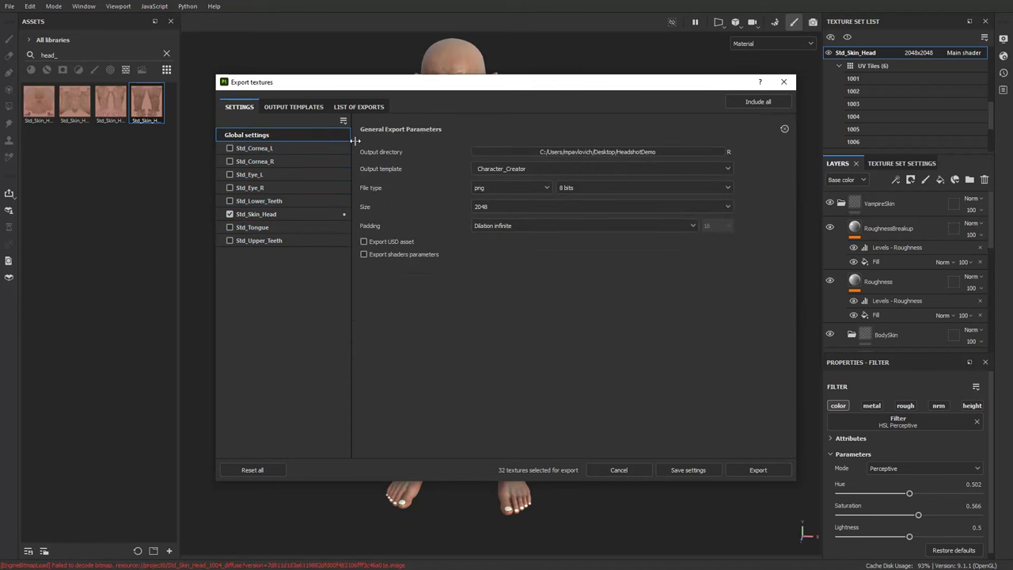
click(528, 165)
scroll(527, 246, down, 1)
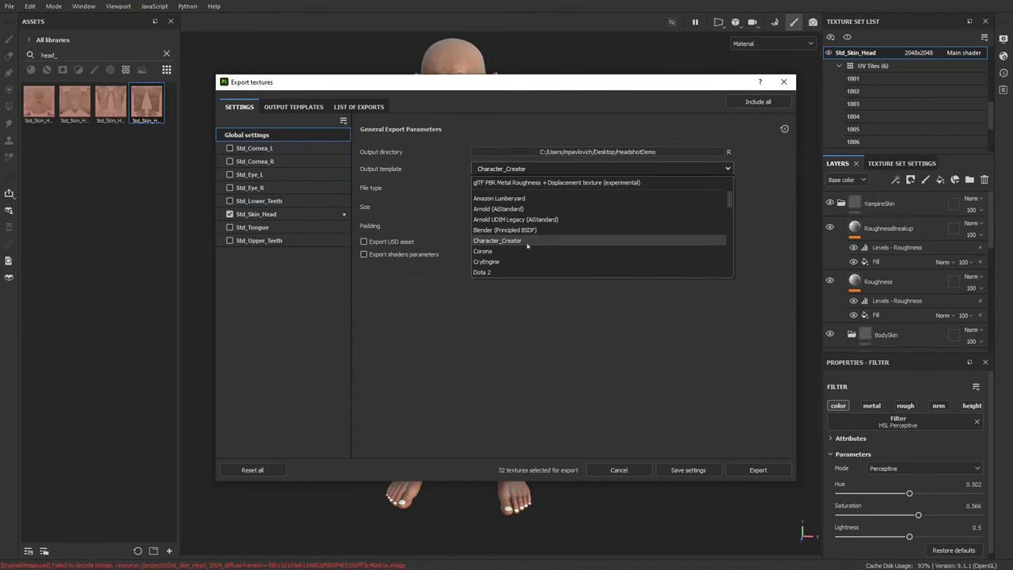
click(502, 240)
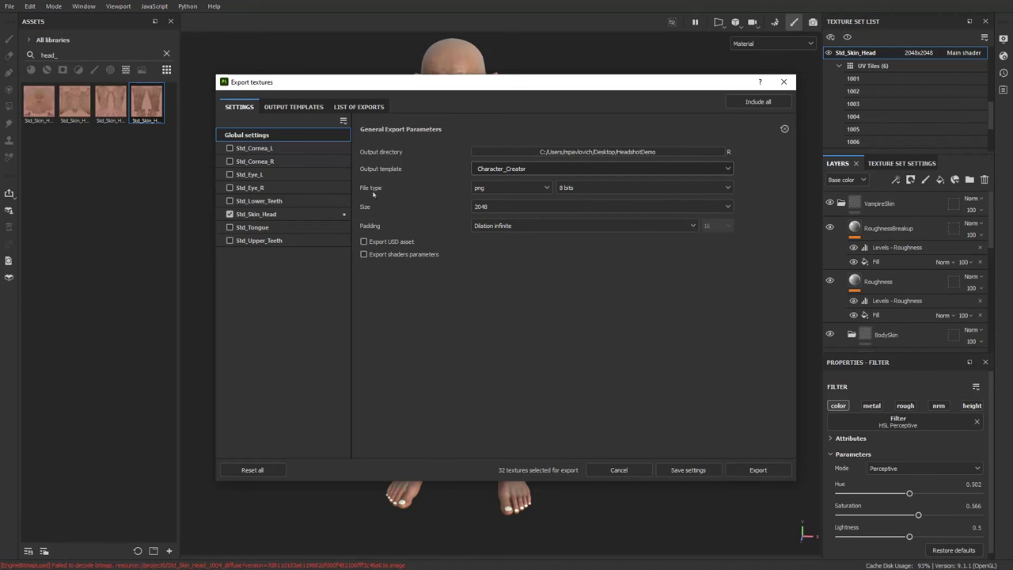
click(510, 207)
click(517, 210)
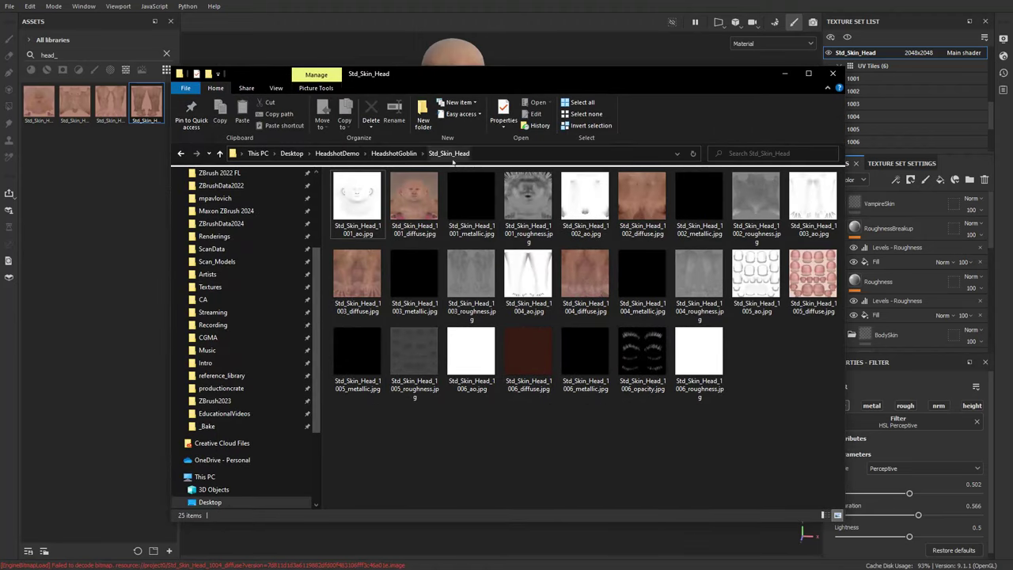
Step: Show the Std_Skin_Head folder's files with details and delete the JPG maps of tiles 1001 through 1004
right_click(464, 420)
mouse_move(507, 427)
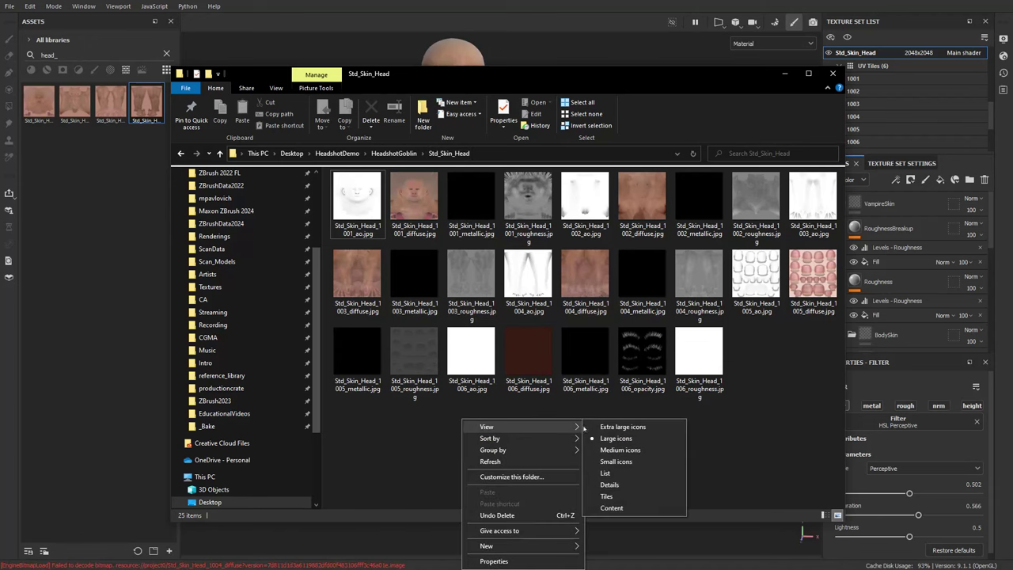
click(609, 485)
double_click(418, 174)
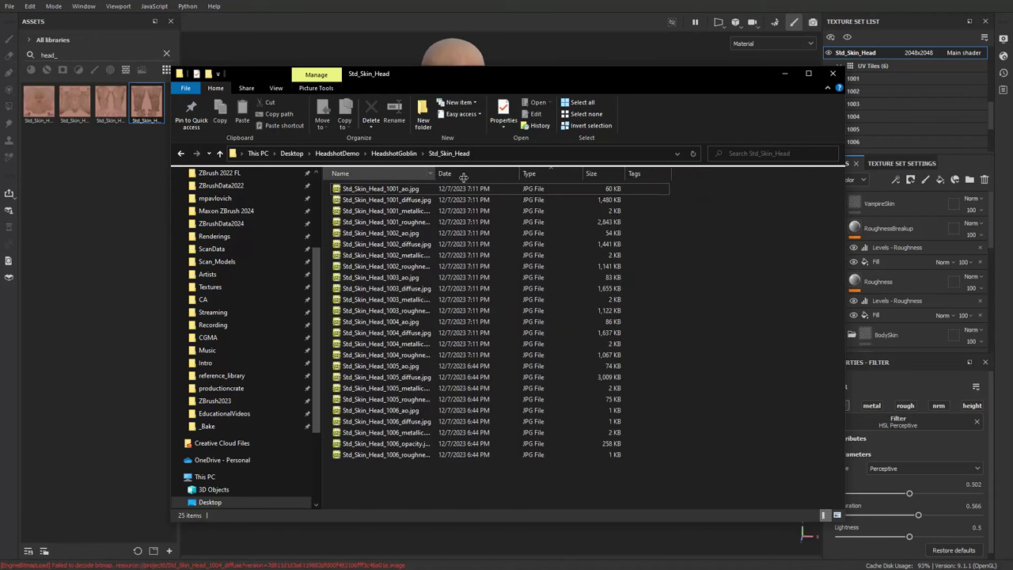
click(417, 189)
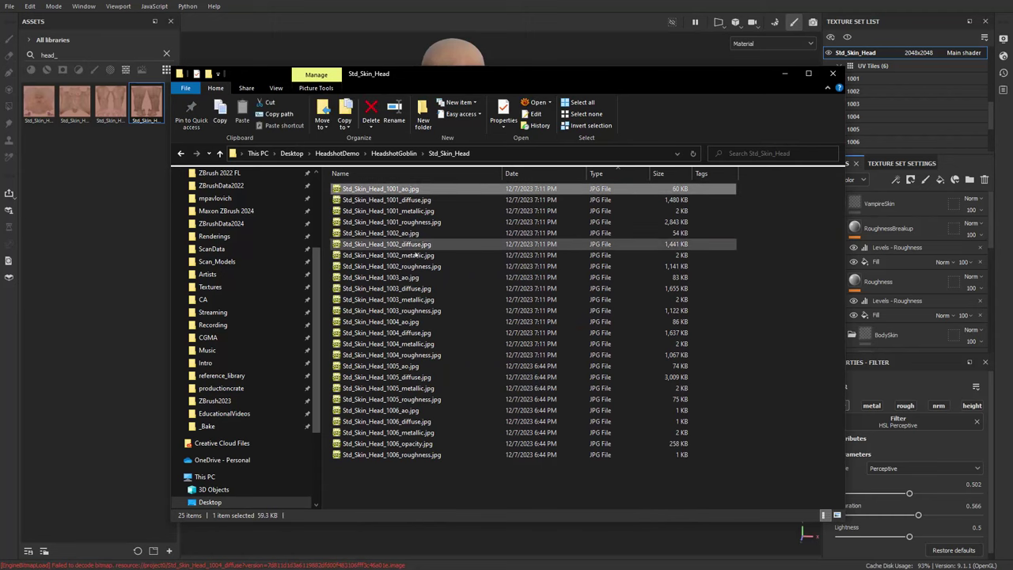
shift+click(421, 356)
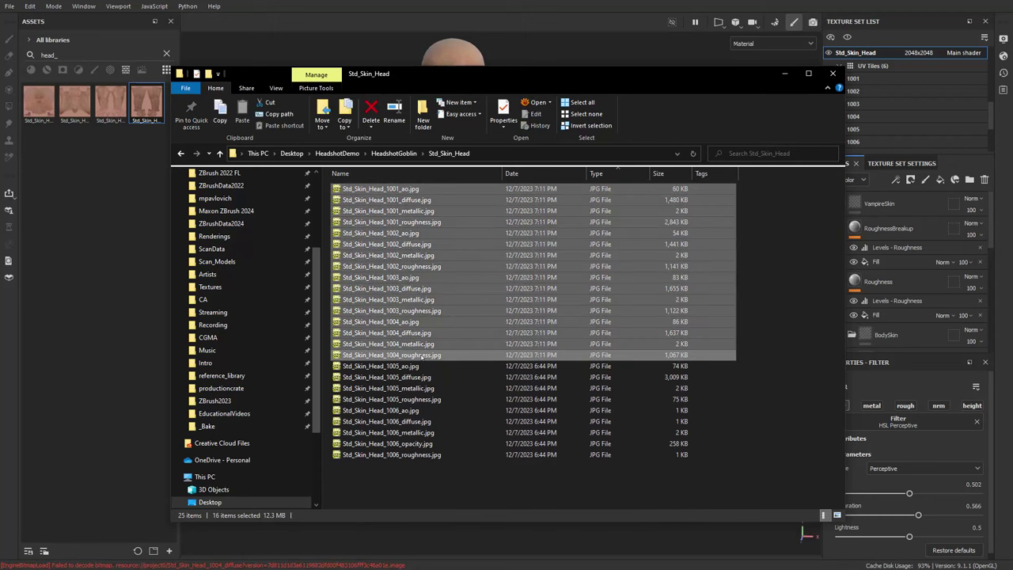
key(Delete)
Step: Export the Std_Skin_Head textures, check the new PNG files in the output folder, and close the export settings
drag(469, 77, 1001, 162)
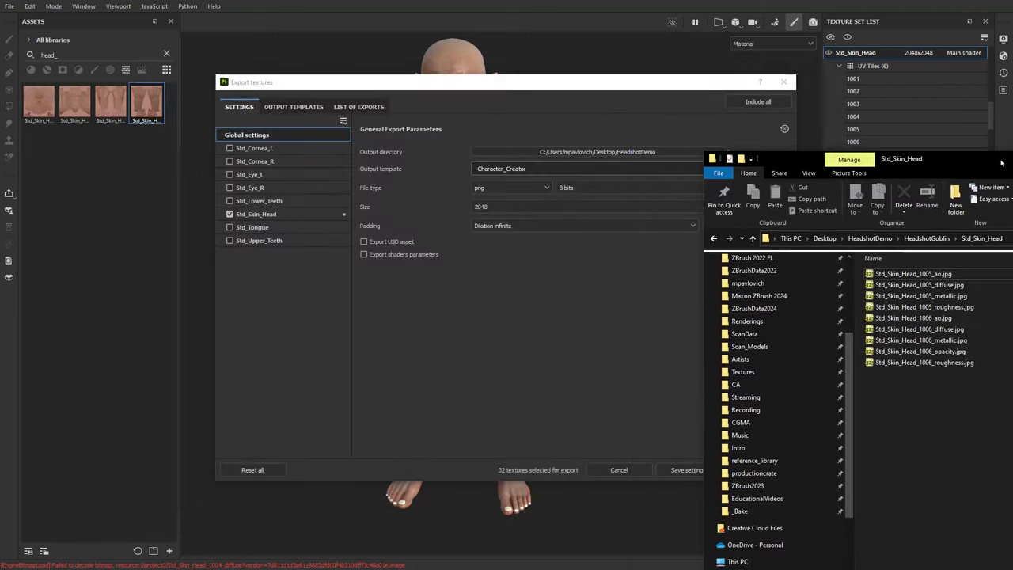
click(644, 87)
click(747, 470)
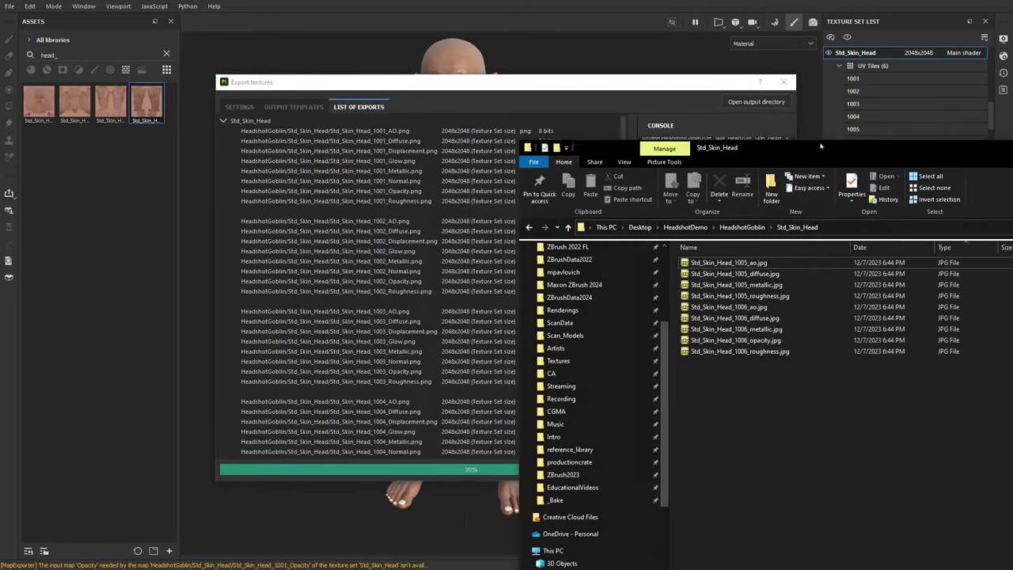
drag(821, 146, 567, 121)
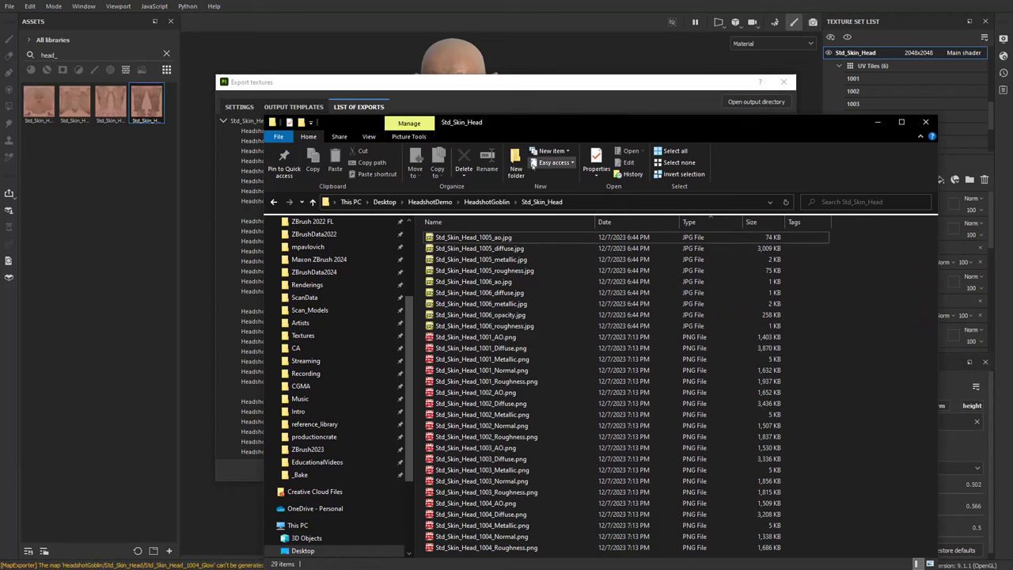
drag(516, 127, 1012, 135)
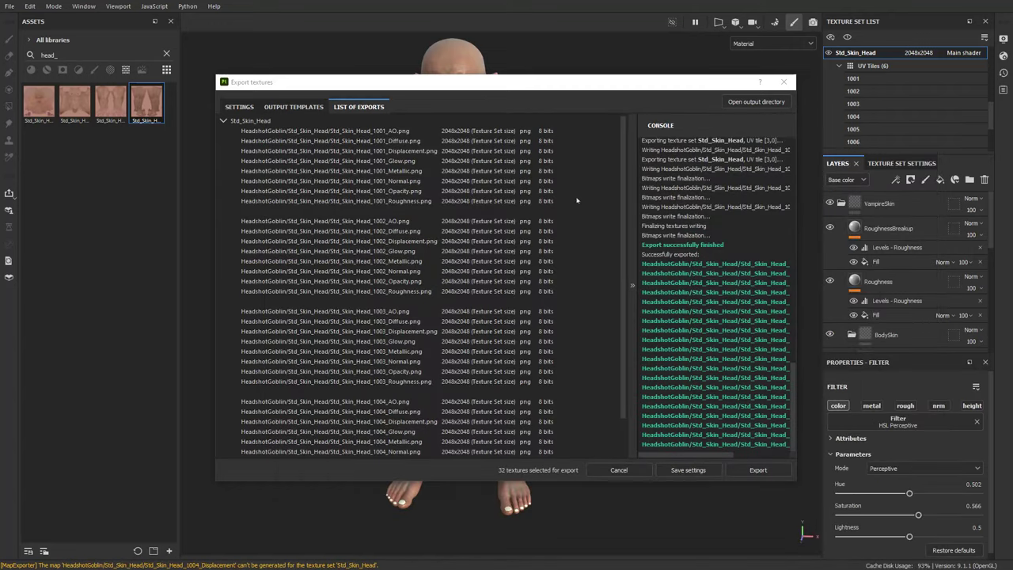
click(671, 471)
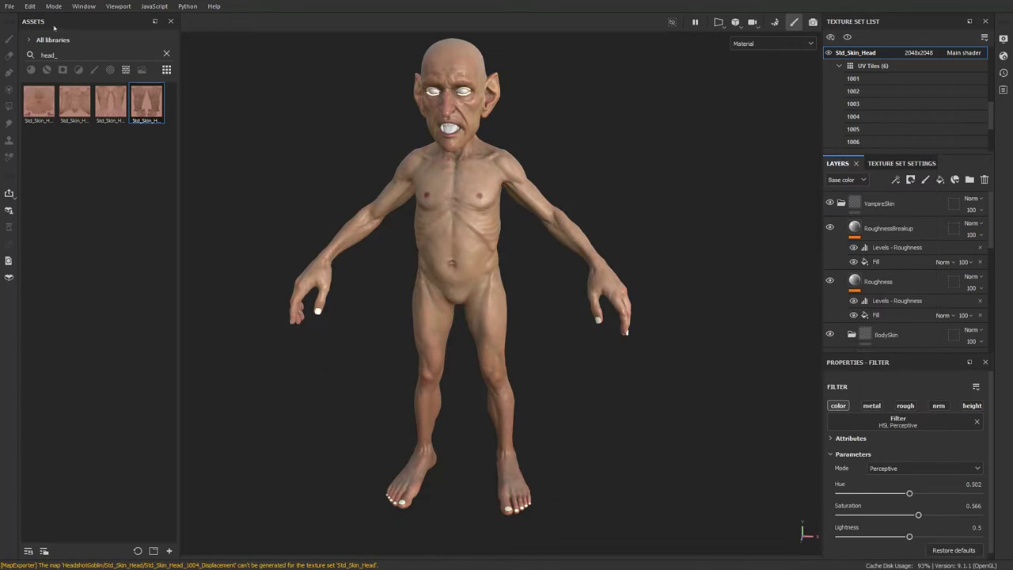
Step: Save the project as HeadshotGoblinPaint in the HeadshotDemo folder
click(10, 6)
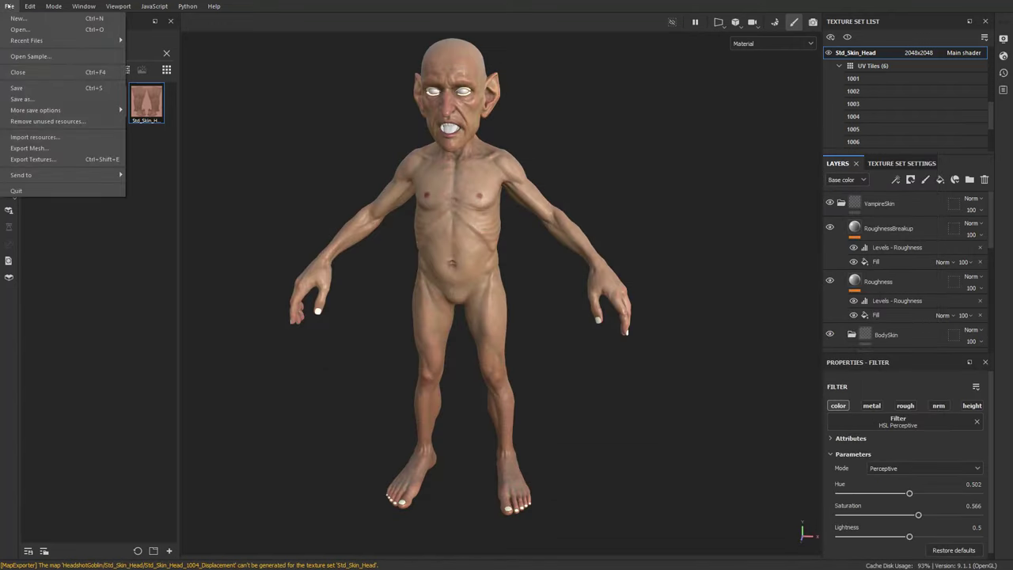
click(24, 99)
text(HeadshotG)
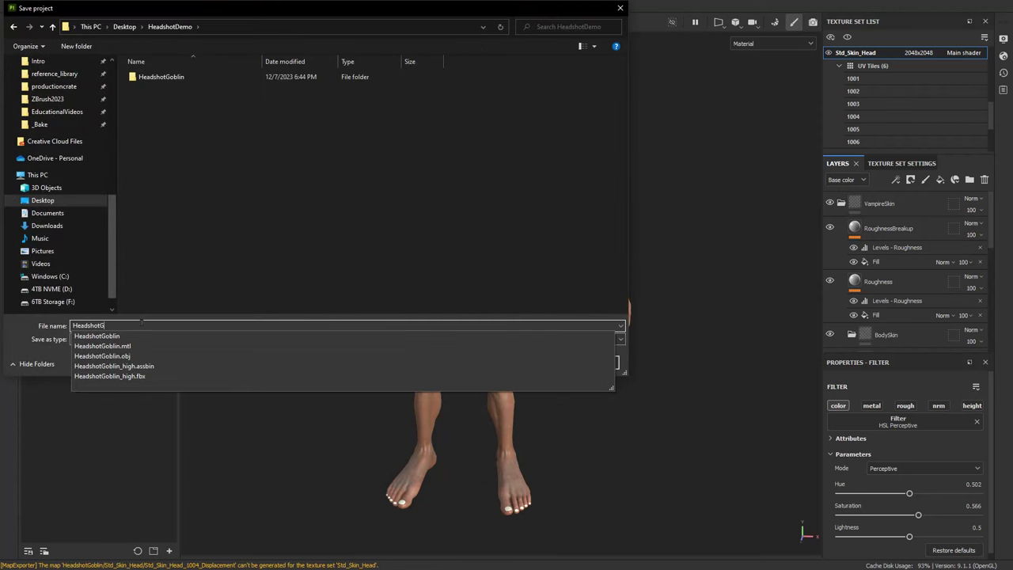
text(oblinPaint)
key(Return)
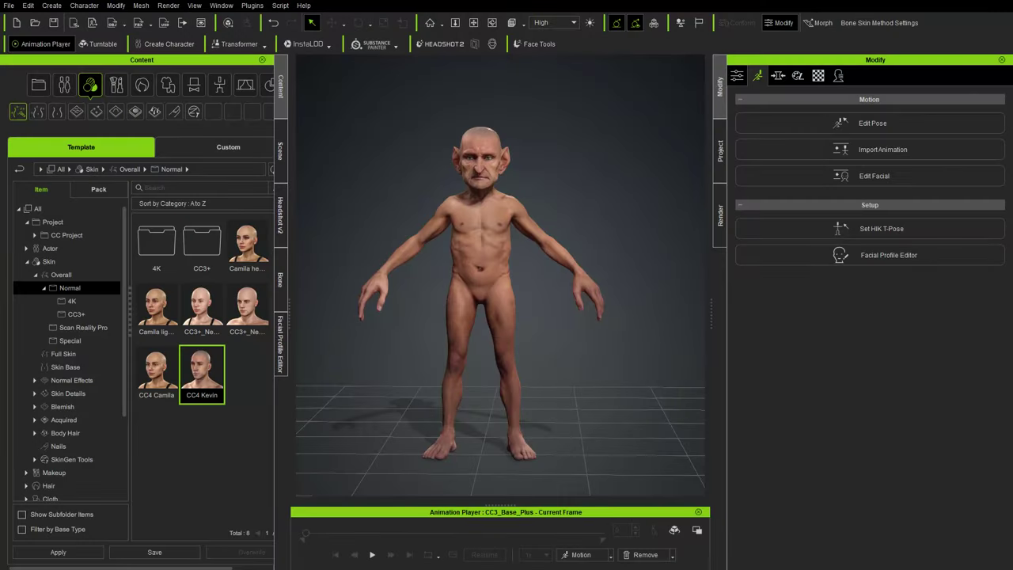
Step: Switch to Character Creator, update the goblin with the Substance Painter textures from the HeadshotGoblin folder, and dismiss the missing-texture list
click(375, 44)
click(381, 76)
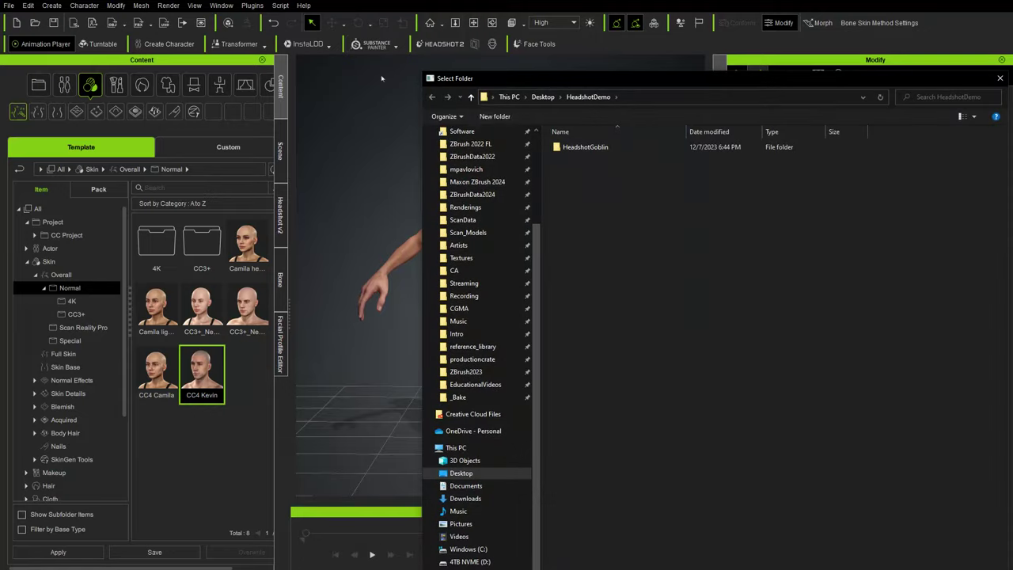
drag(553, 76, 355, 53)
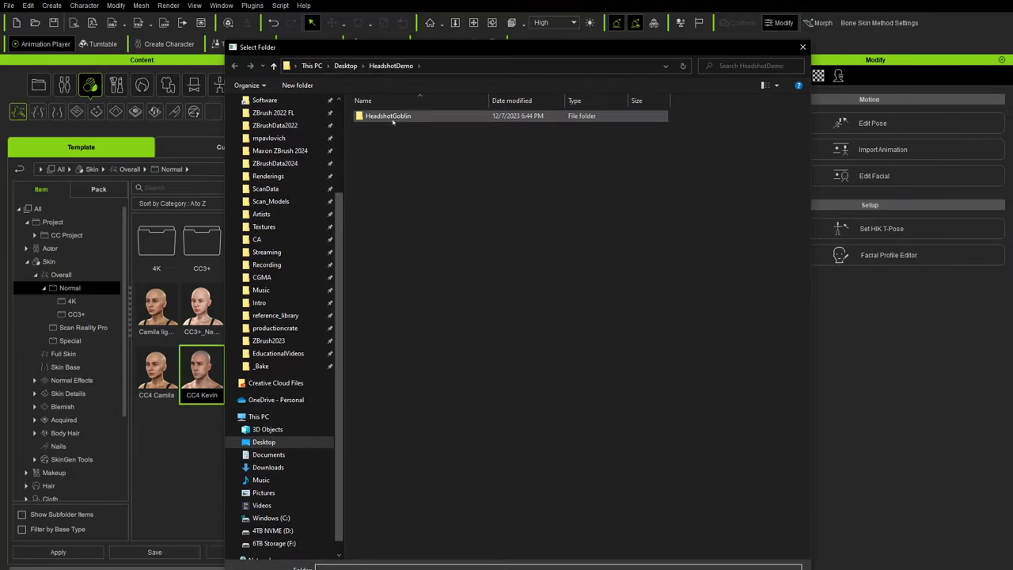
double_click(392, 117)
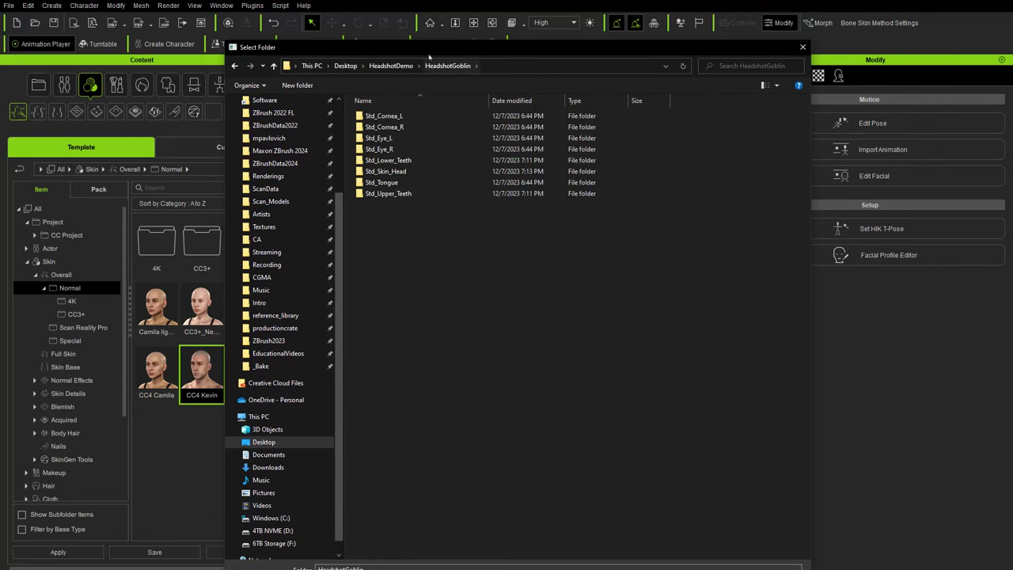
drag(432, 47, 413, 0)
click(681, 520)
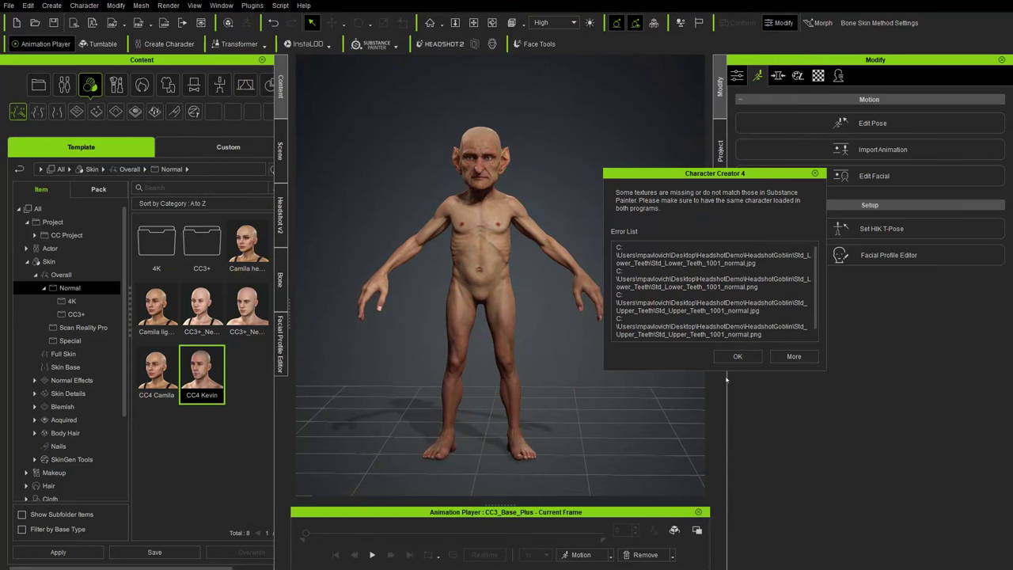
click(737, 357)
right_drag(569, 365, 543, 329)
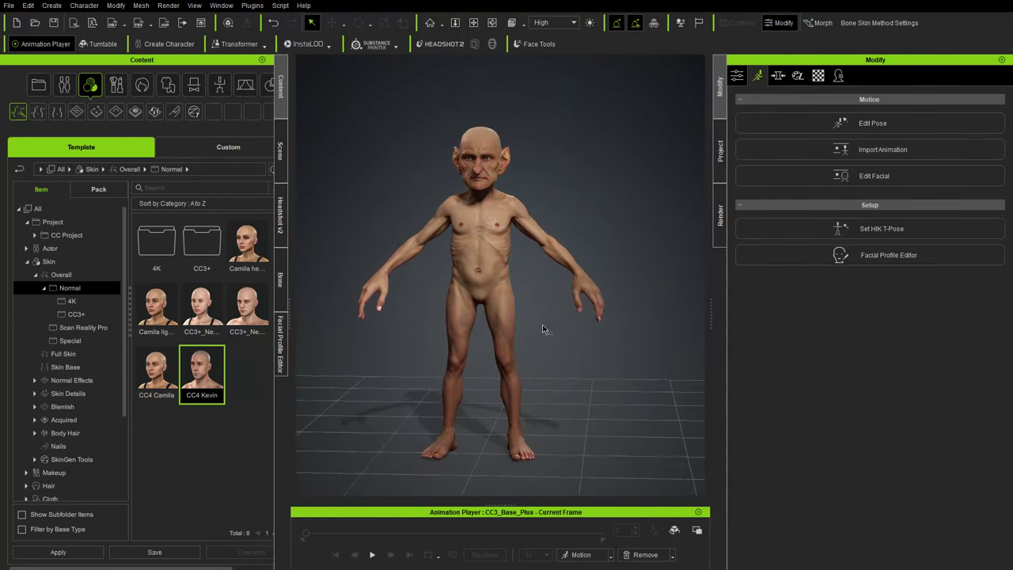
Step: Apply the Authority light room from the Stage content to the goblin's scene
click(281, 147)
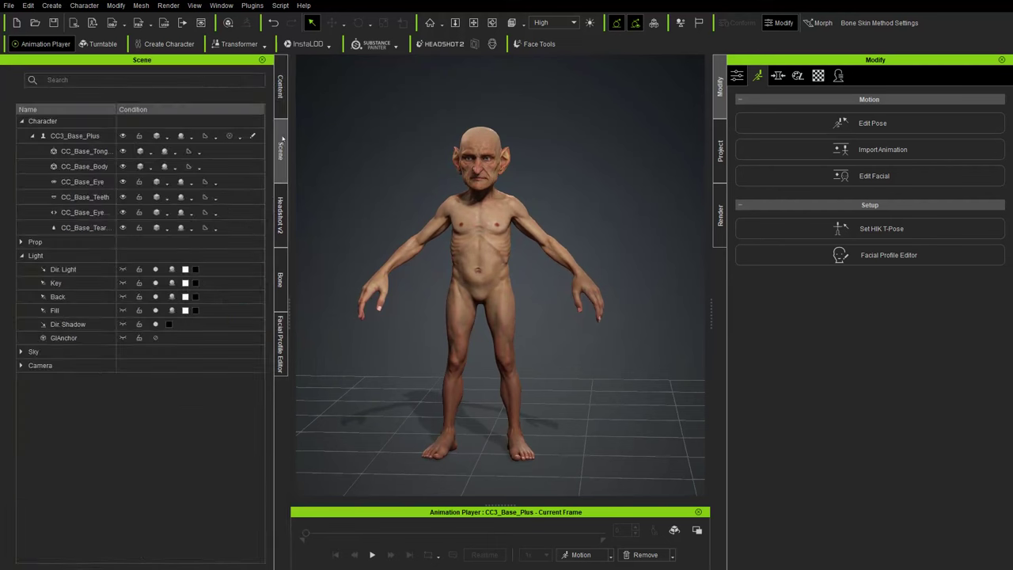
click(282, 86)
click(27, 261)
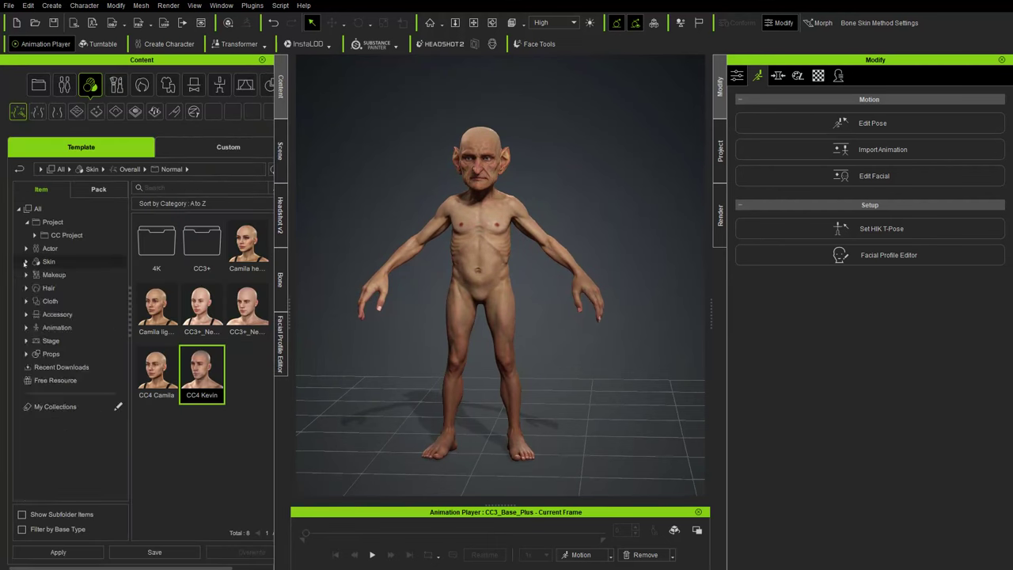
click(25, 341)
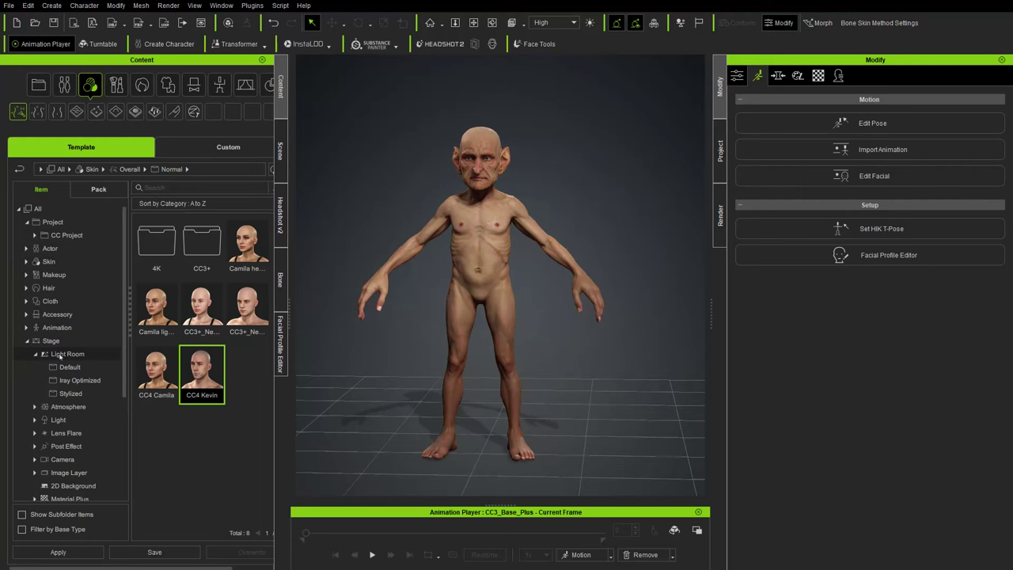
click(61, 356)
double_click(200, 312)
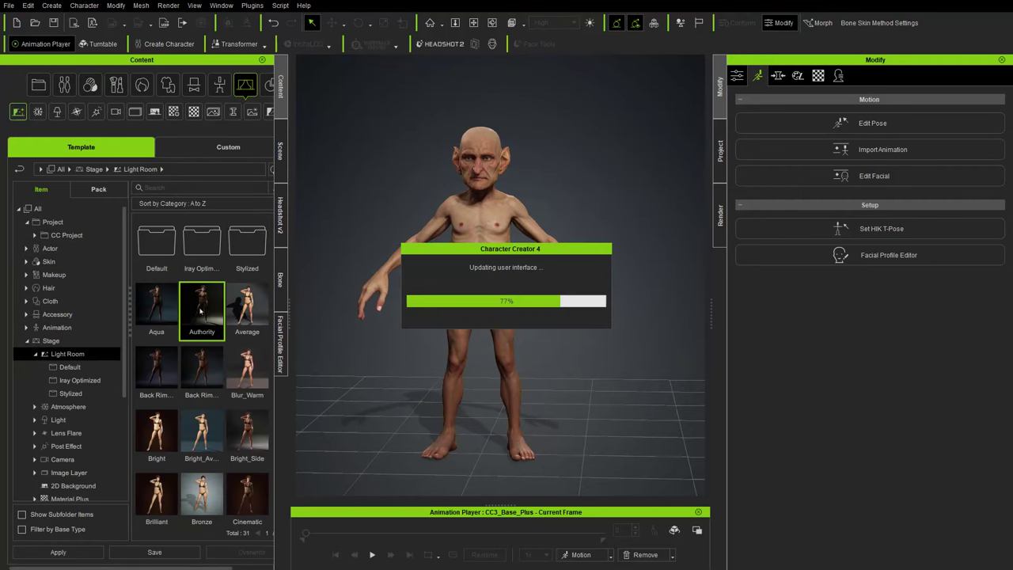
alt+right_drag(573, 267, 575, 366)
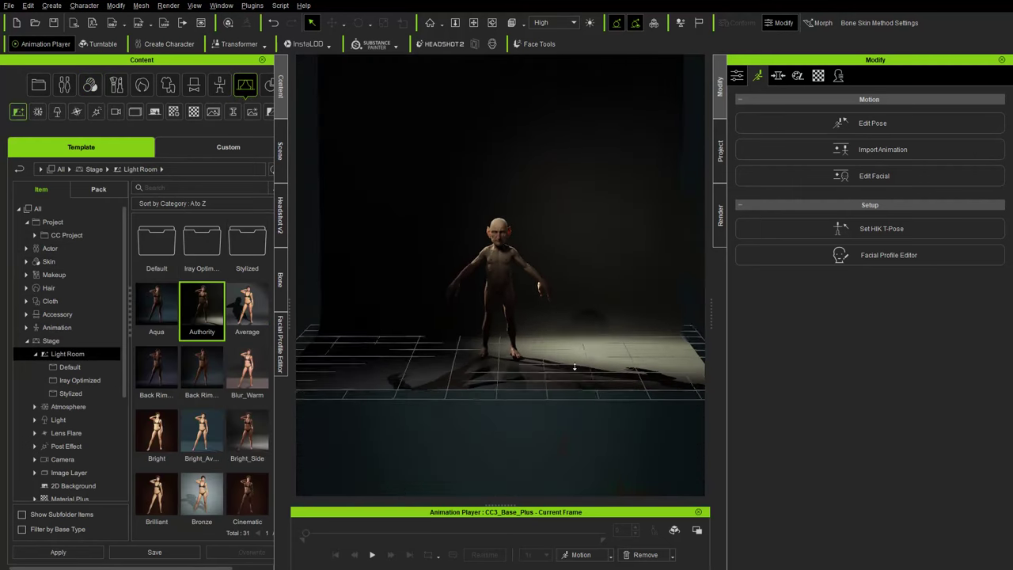
Step: Move the scene's Point light down closer to the goblin, and inspect the Back light
click(279, 150)
click(77, 282)
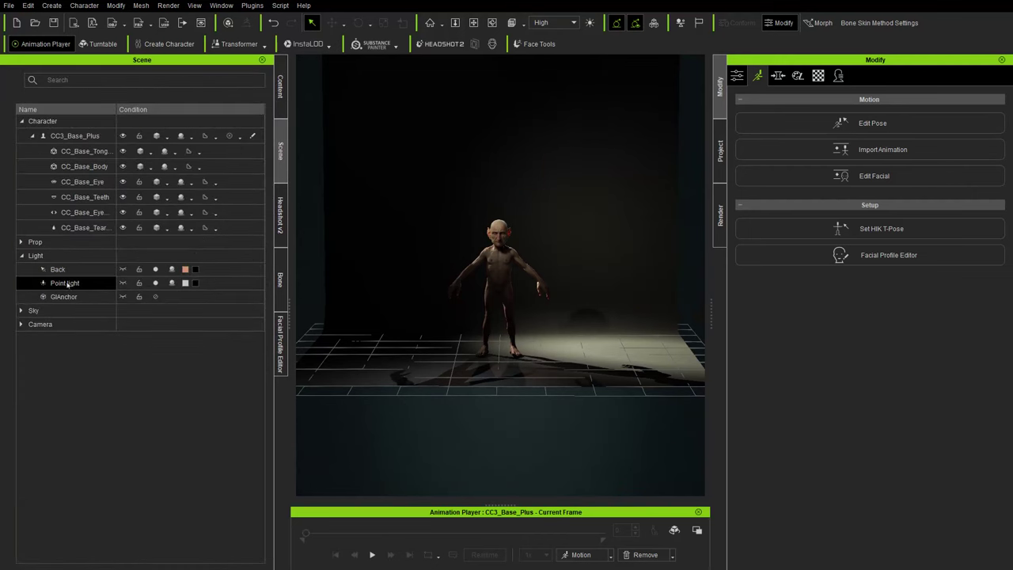
alt+middle_drag(483, 209, 480, 269)
key(w)
alt+middle_drag(475, 162, 465, 241)
drag(431, 118, 454, 224)
ctrl+click(89, 269)
click(60, 270)
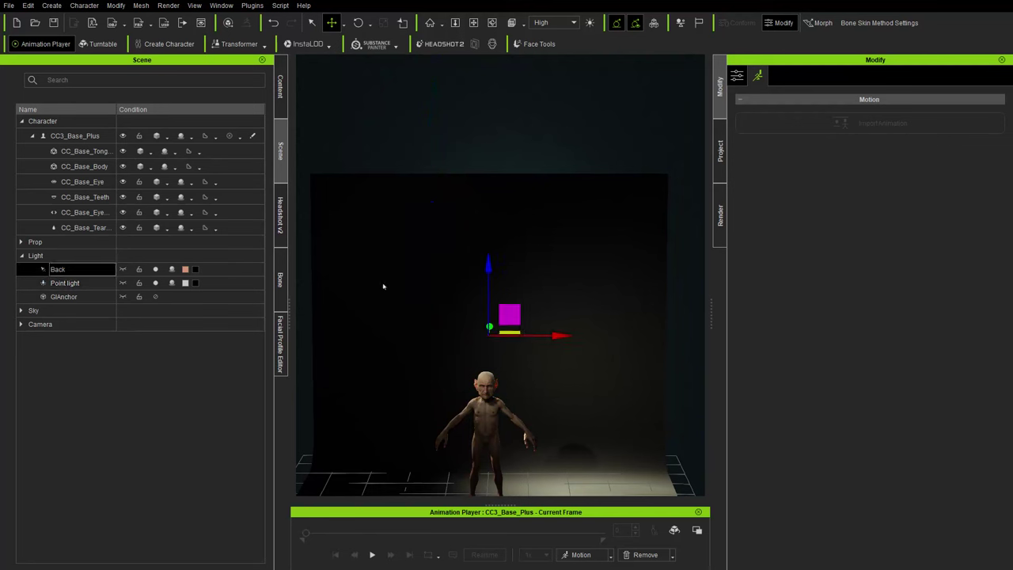
click(65, 282)
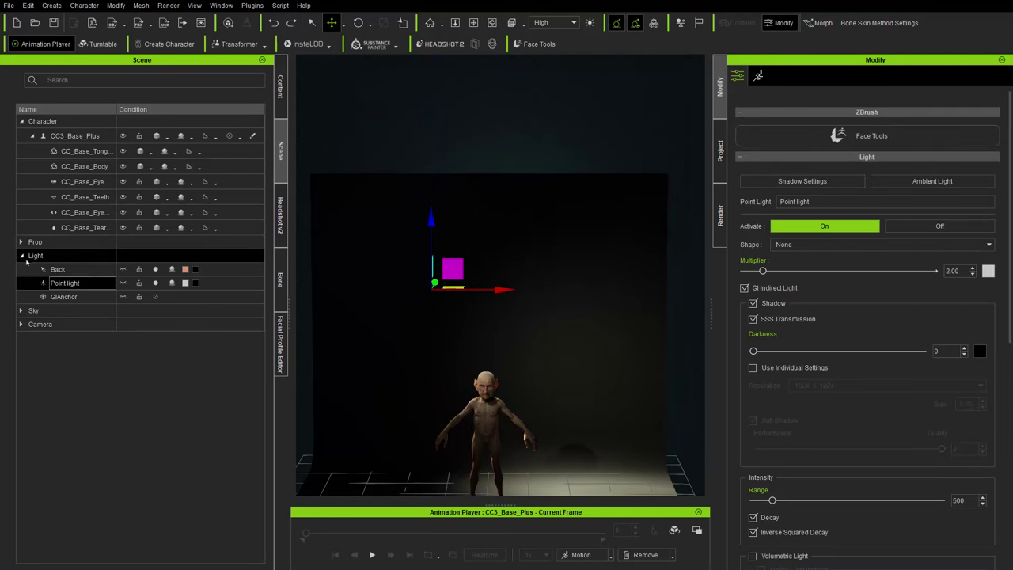
Step: Lower the Light Sets_1 prop to a Z position of 132.898 so its lights sit nearer the goblin's head
click(21, 255)
click(22, 242)
click(38, 285)
click(32, 285)
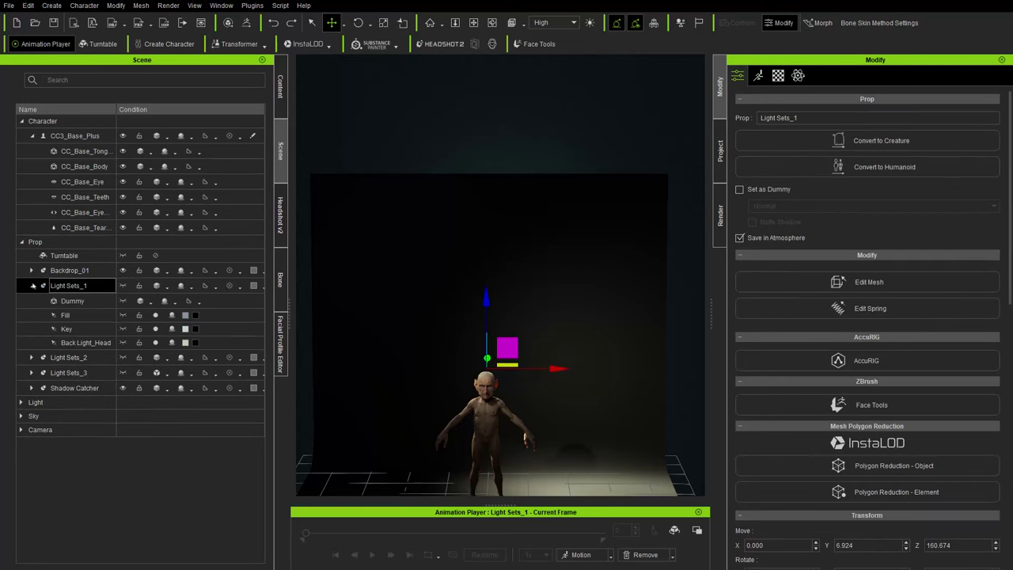
drag(484, 299, 482, 323)
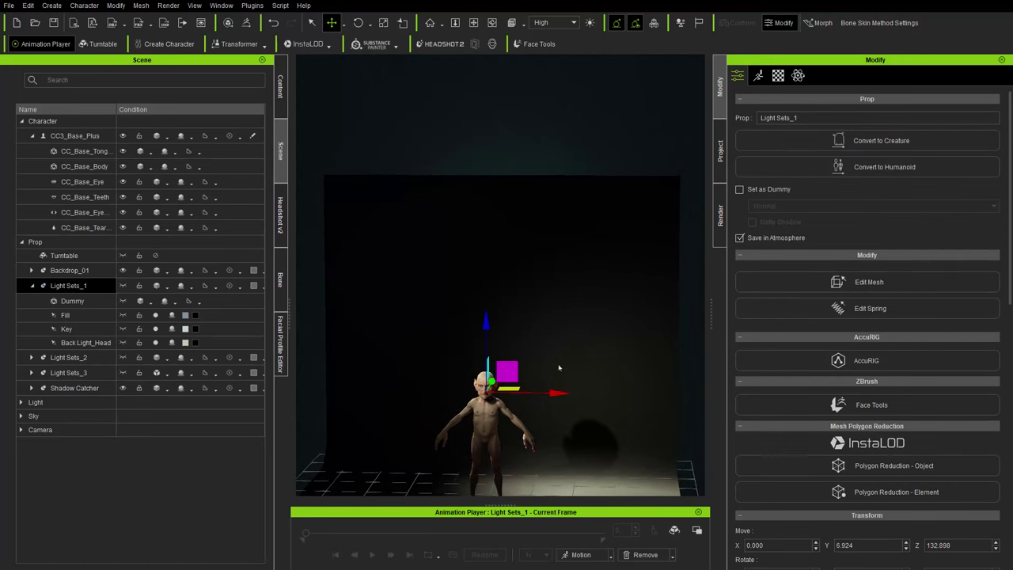
key(j)
scroll(569, 366, down, 5)
scroll(560, 387, up, 5)
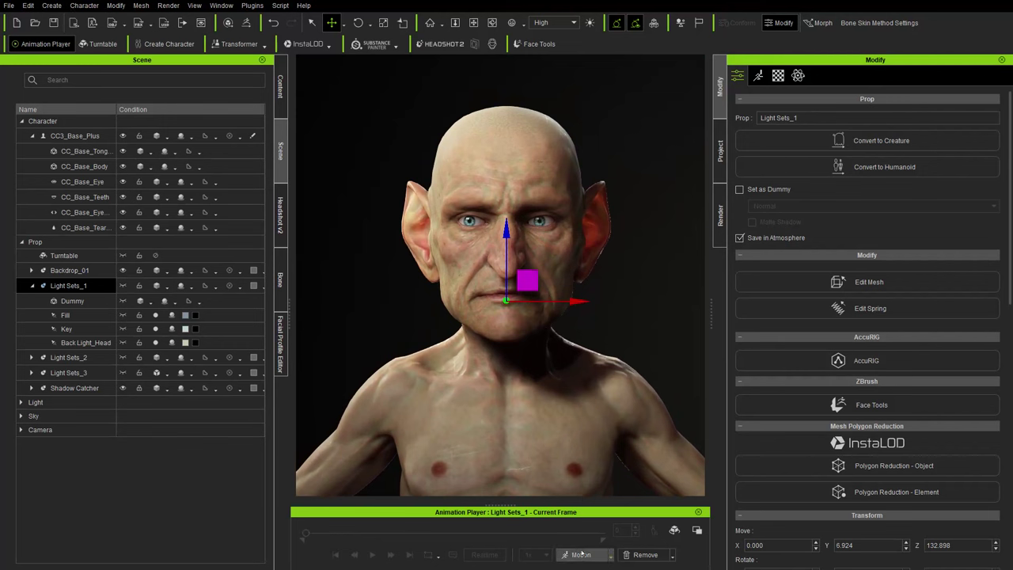
key(q)
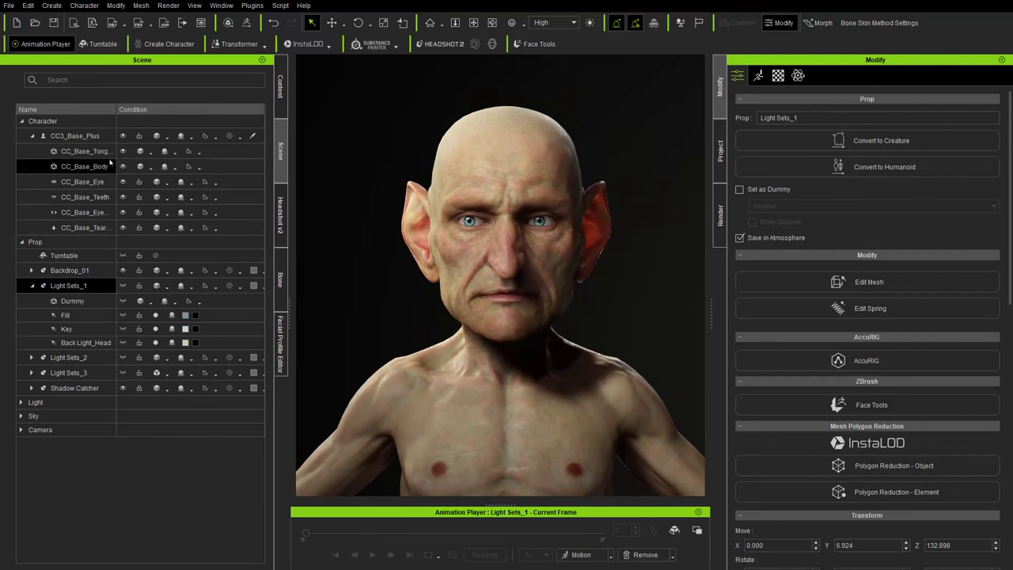
Step: Set the goblin's Eyeball Move R morph to about -33 to correct the eye's position
click(65, 137)
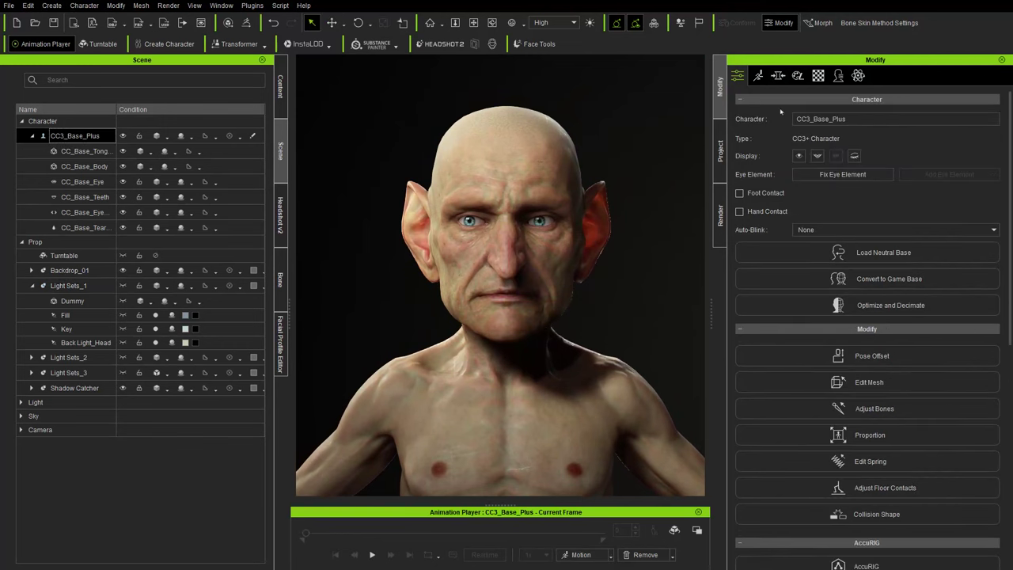
click(778, 75)
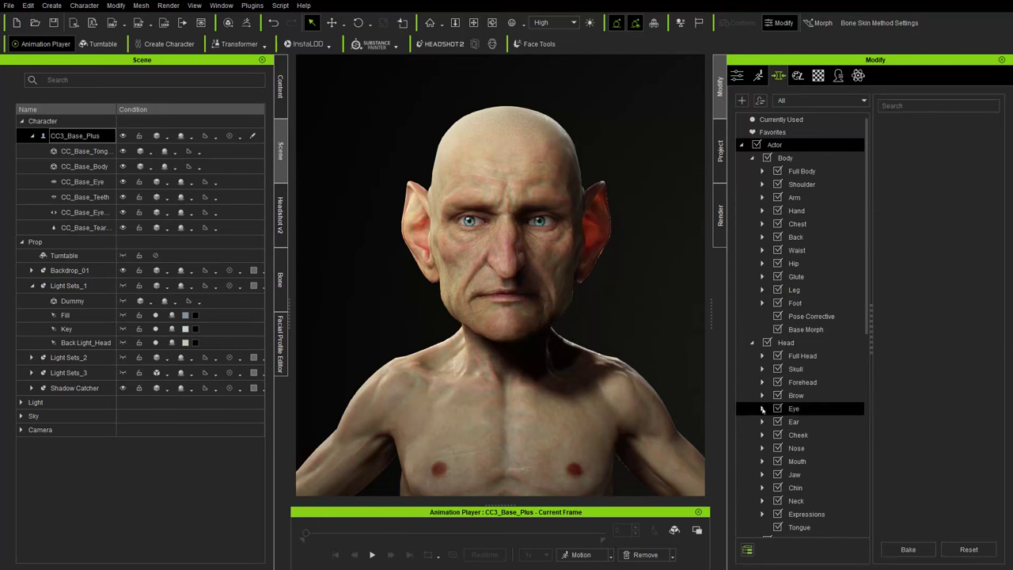
click(762, 409)
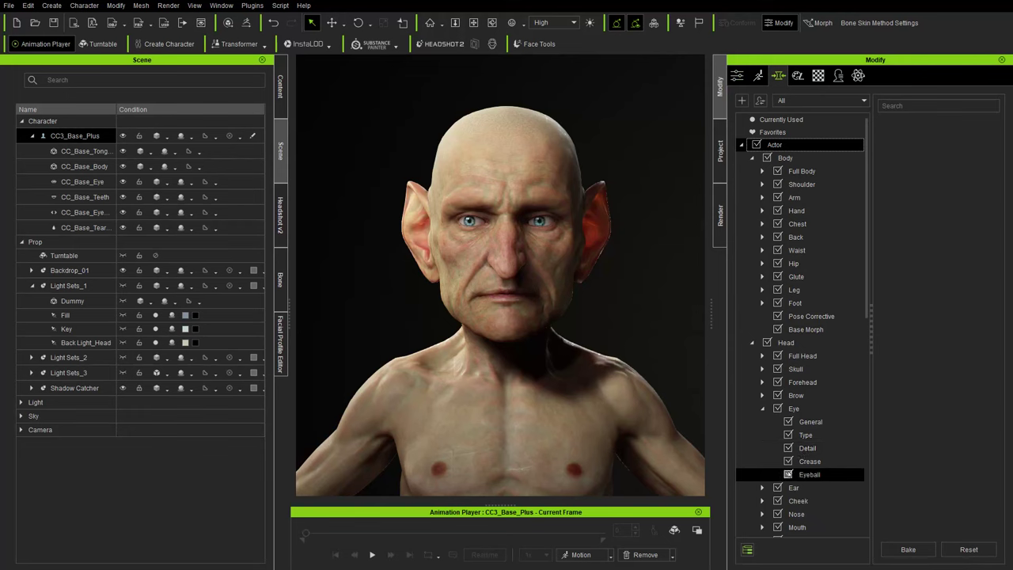
click(807, 474)
scroll(952, 277, down, 3)
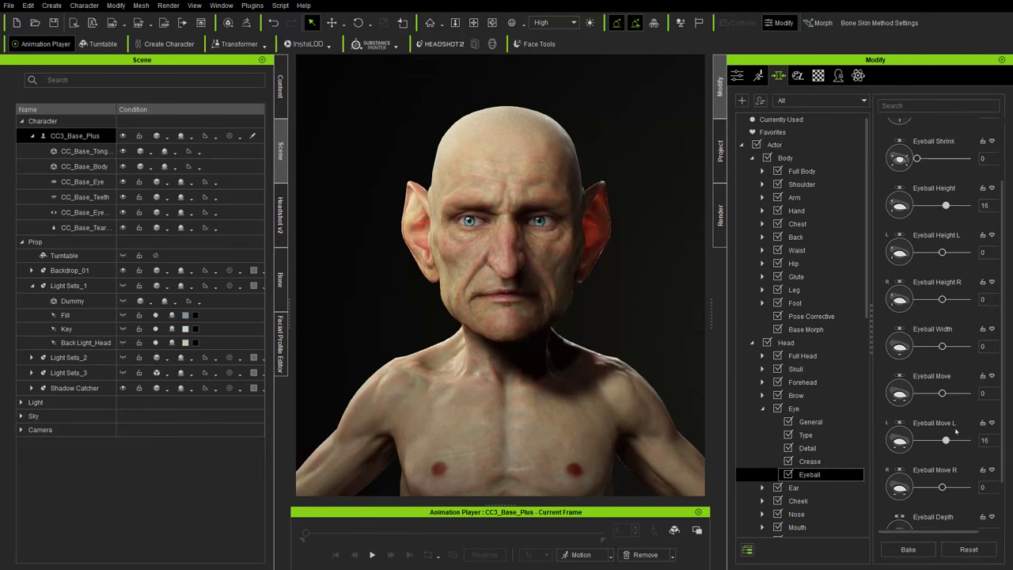
drag(942, 488, 944, 488)
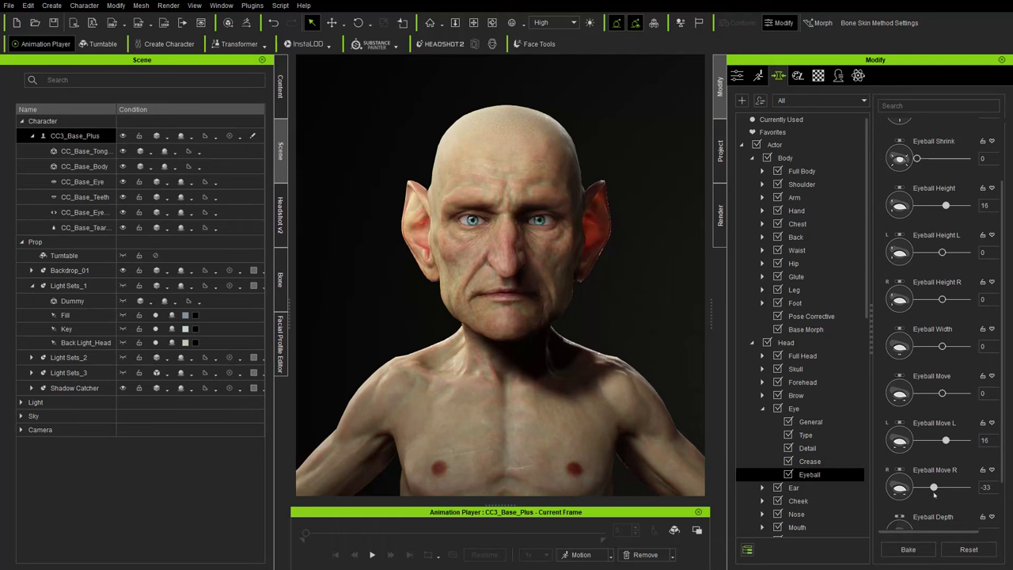
Step: Play the Functional Inspection wrinkle check calibration motion on the goblin to examine its facial expressions
click(737, 76)
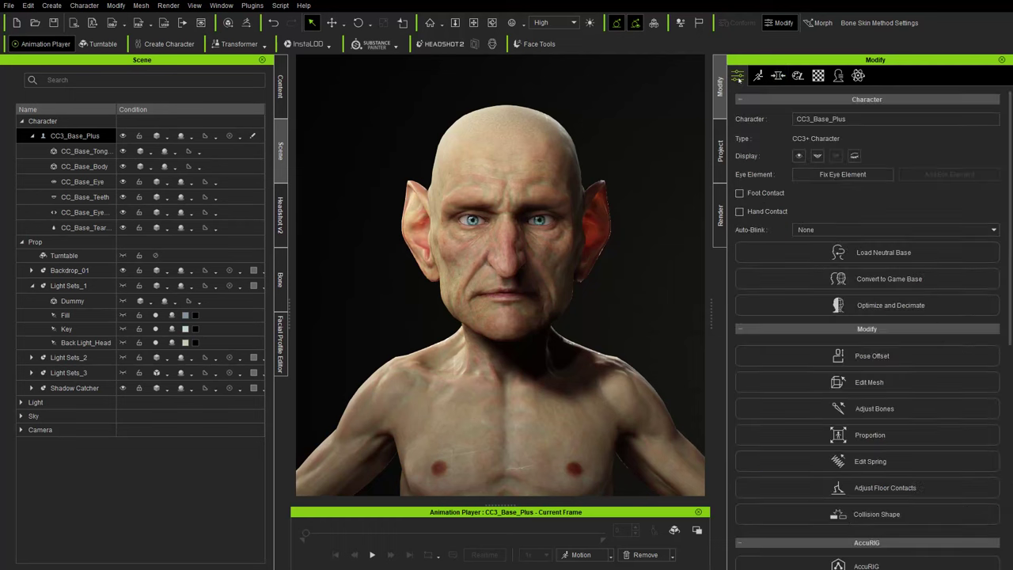
click(582, 556)
mouse_move(602, 481)
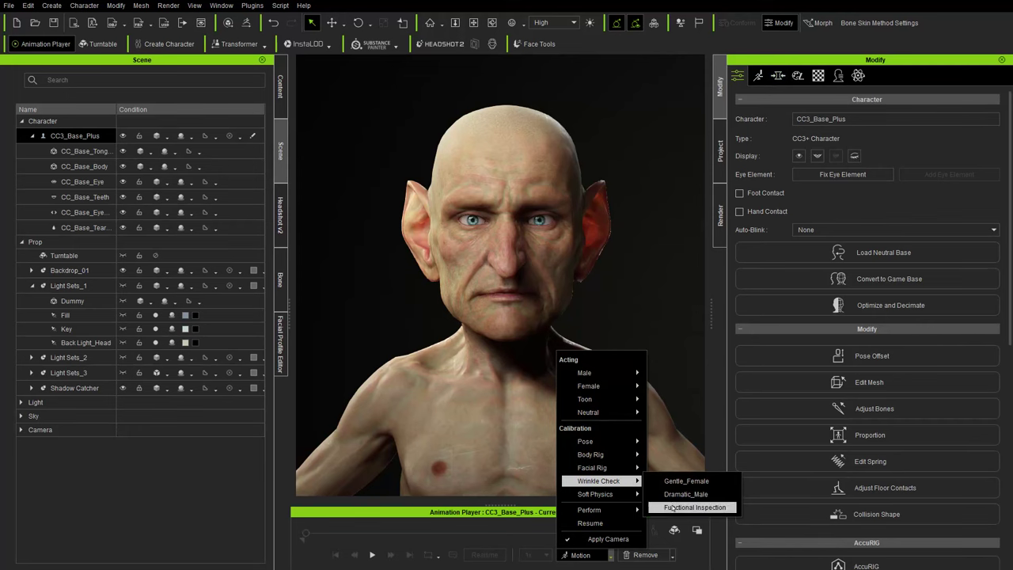
click(672, 507)
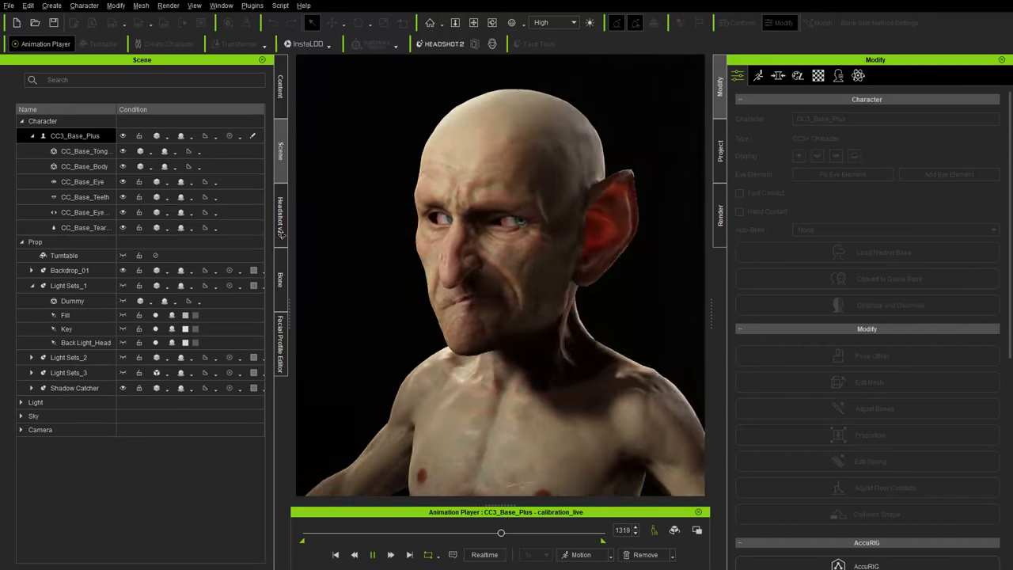
Step: Apply the Move_AlertWalkA perform motion to the goblin and play it with the full body in view
alt+right_drag(496, 203, 502, 273)
alt+middle_drag(502, 273, 487, 229)
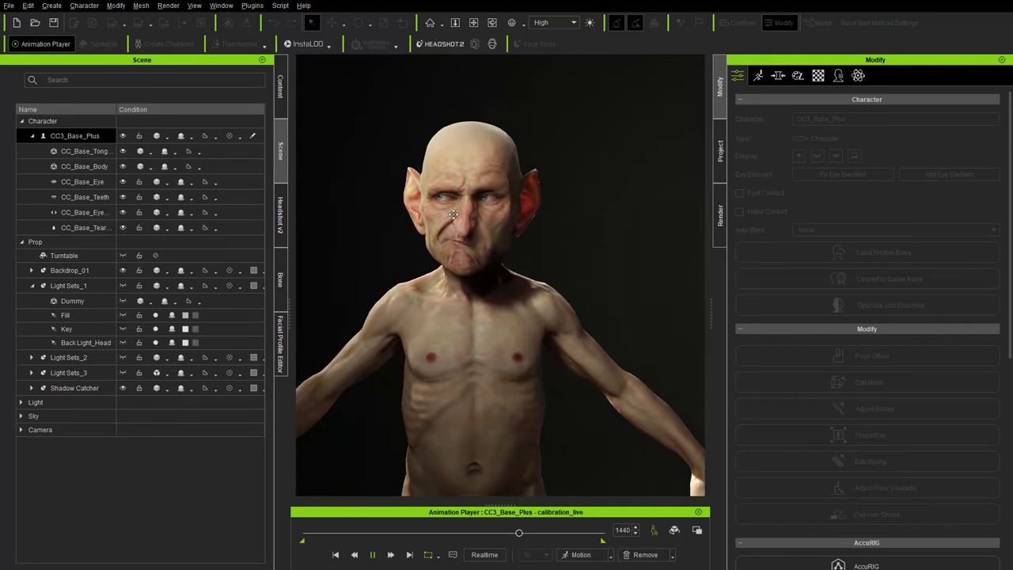
alt+right_drag(505, 246, 507, 276)
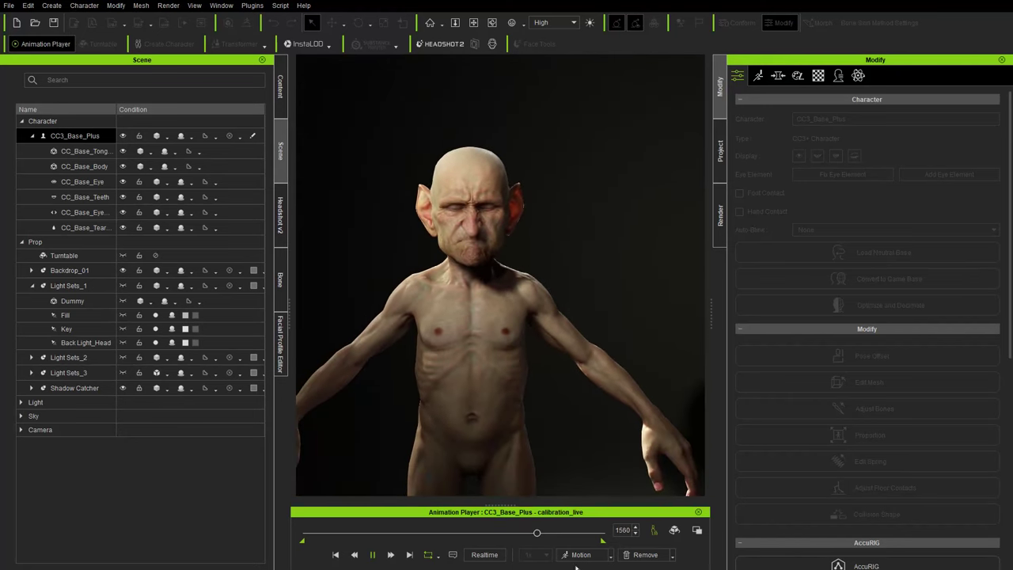
click(584, 558)
mouse_move(622, 510)
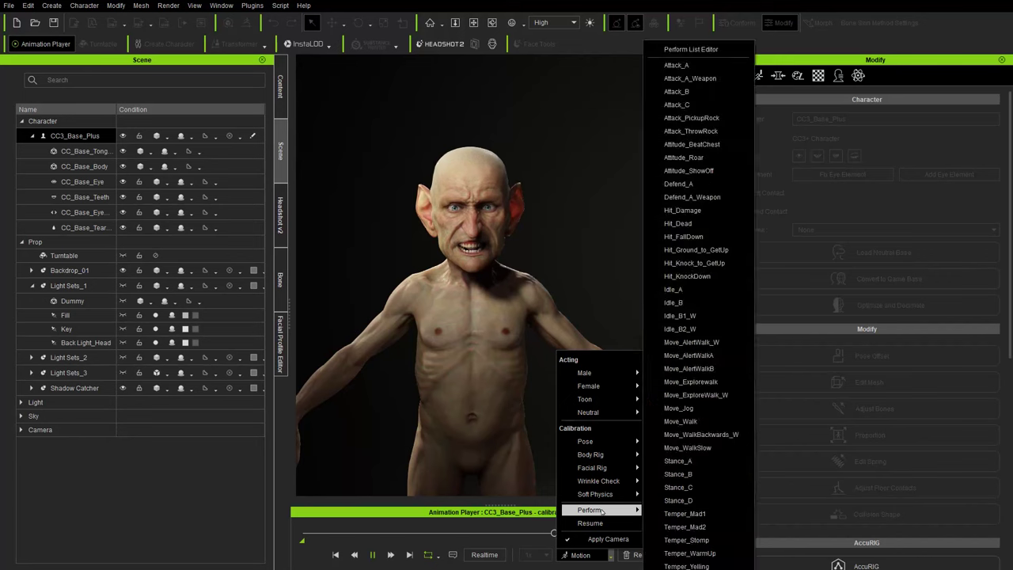
click(688, 356)
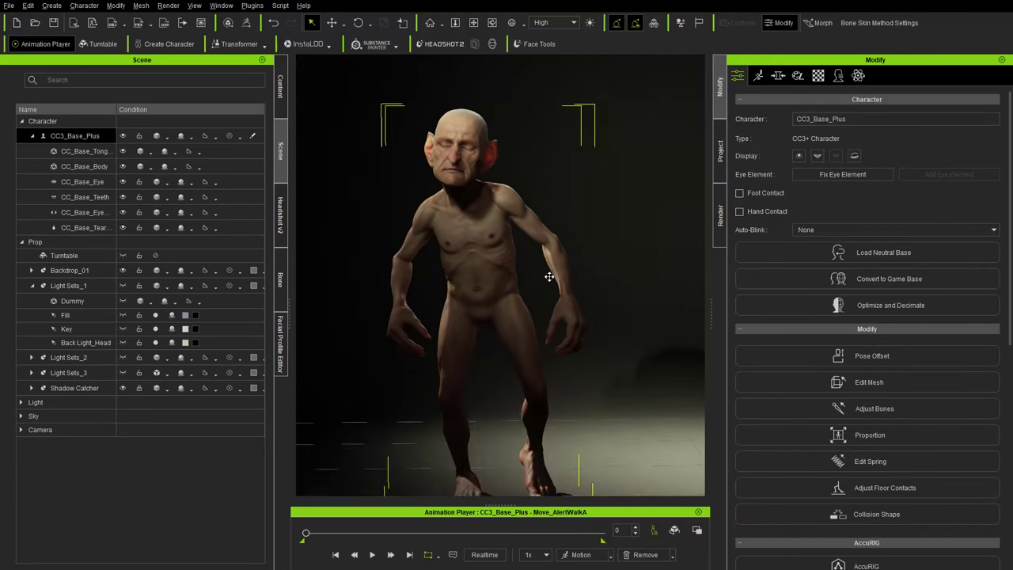
click(373, 555)
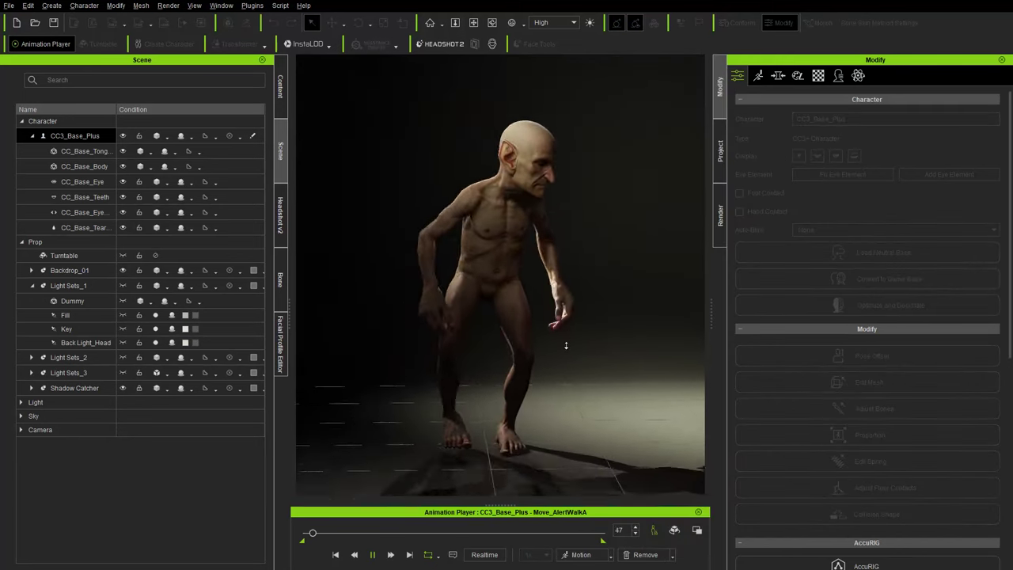